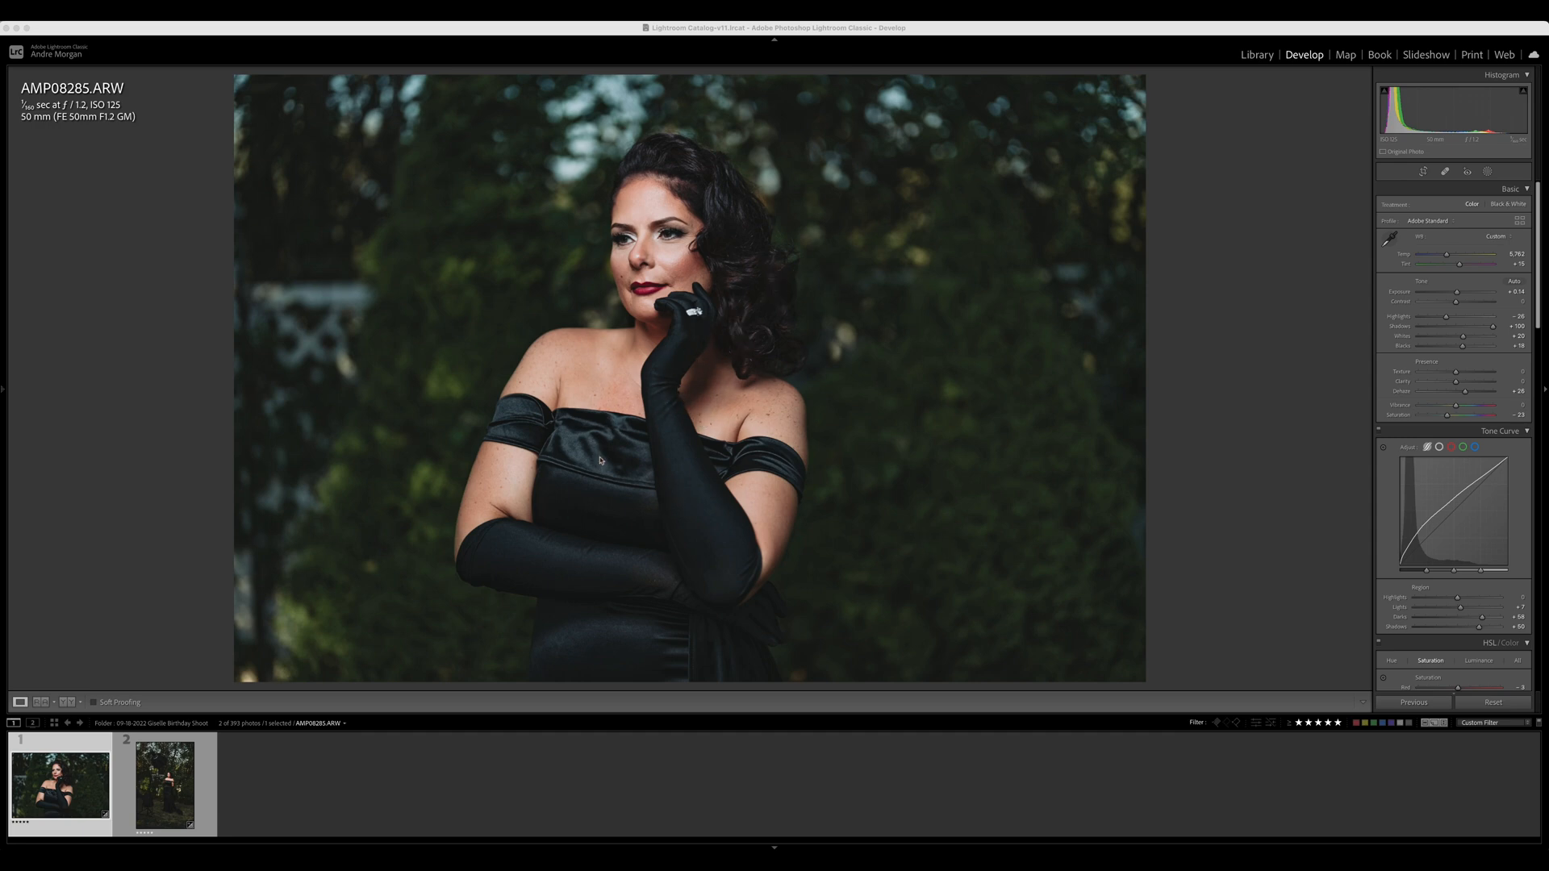
View the full-length photo AMP08294.ARW, and send the portrait AMP08285.ARW to Adobe Photoshop 2022 for editing
left_click(142, 804)
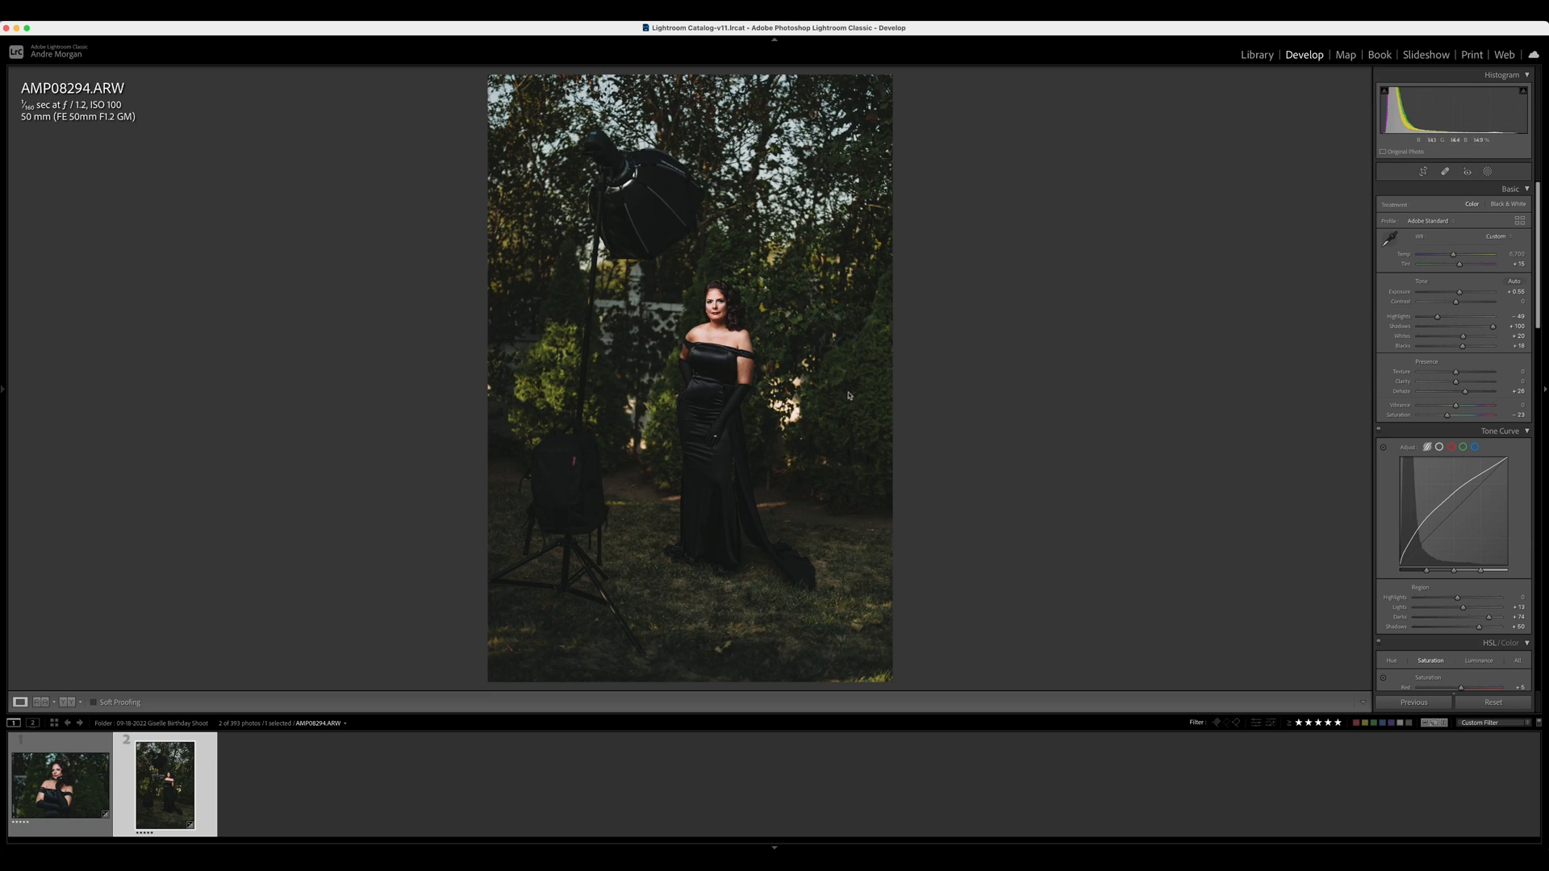
key("Left")
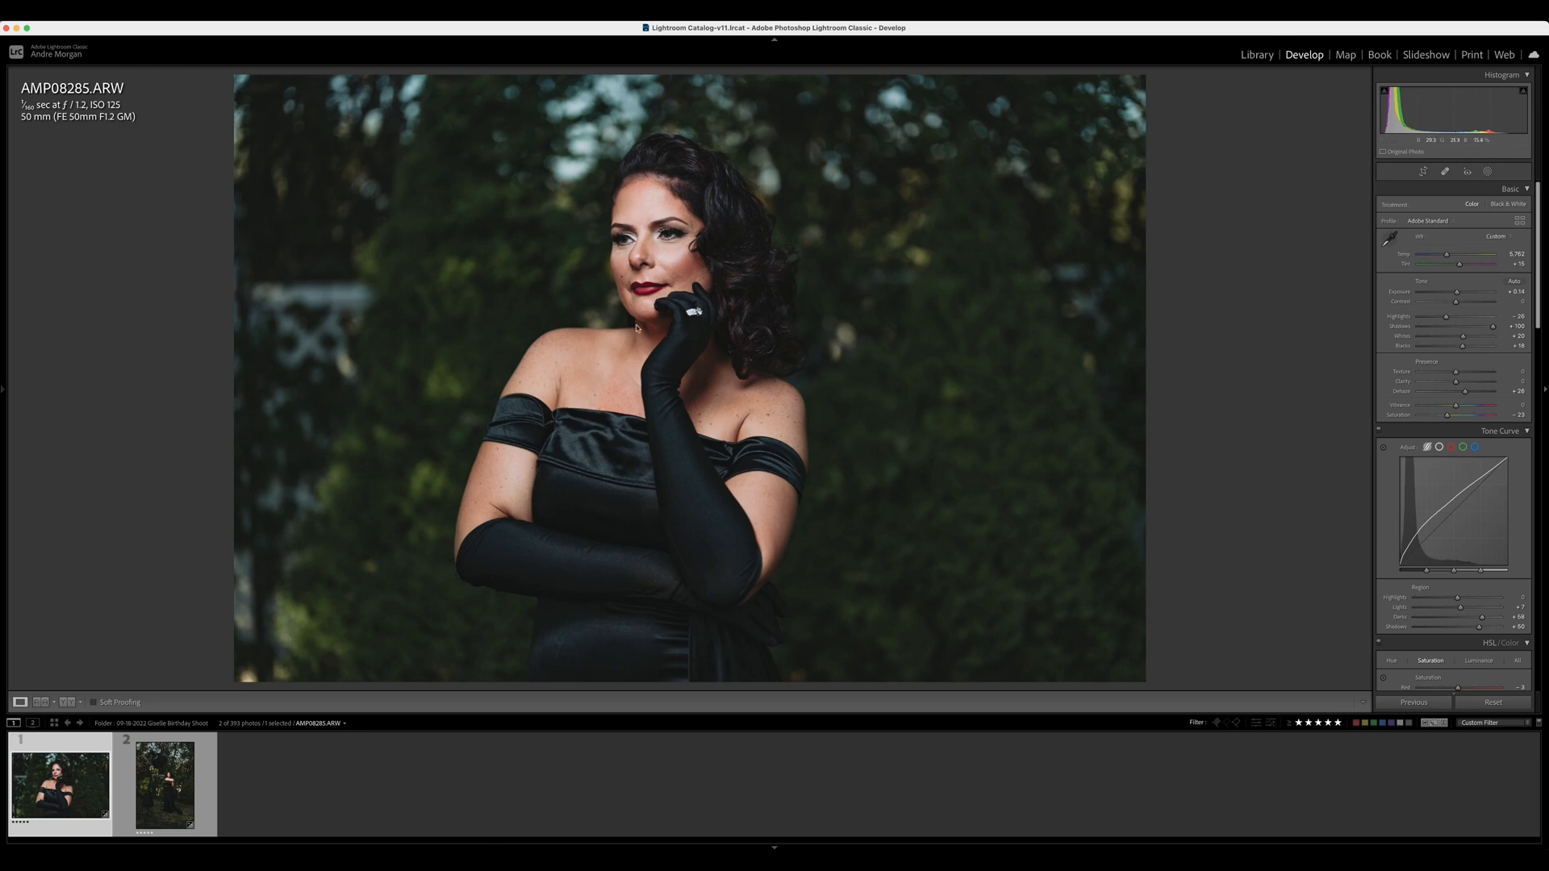
right_click(676, 333)
mouse_move(765, 430)
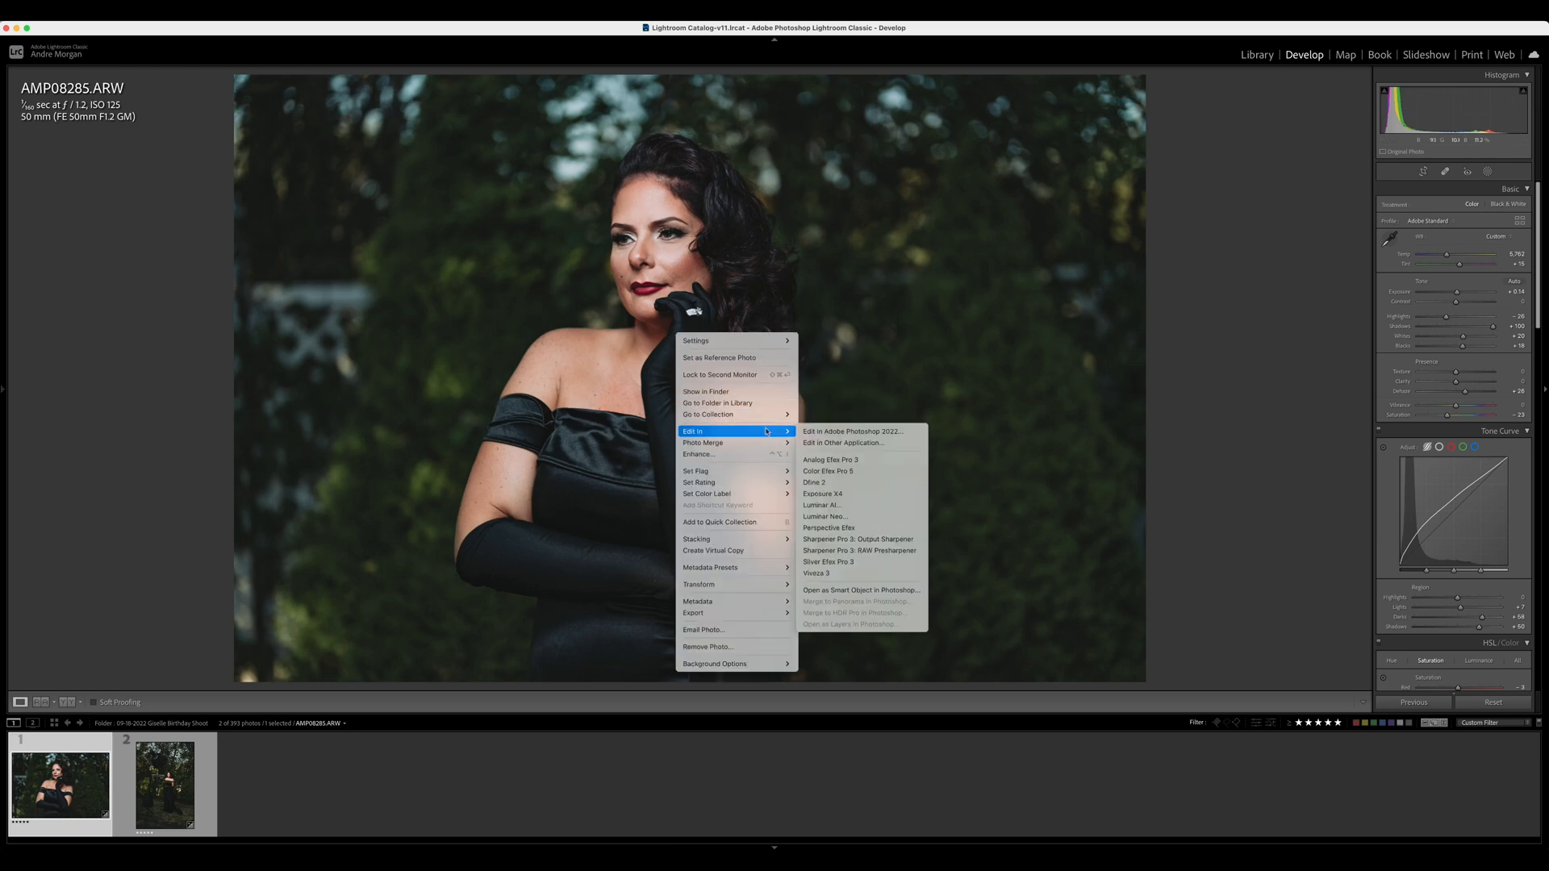
left_click(867, 440)
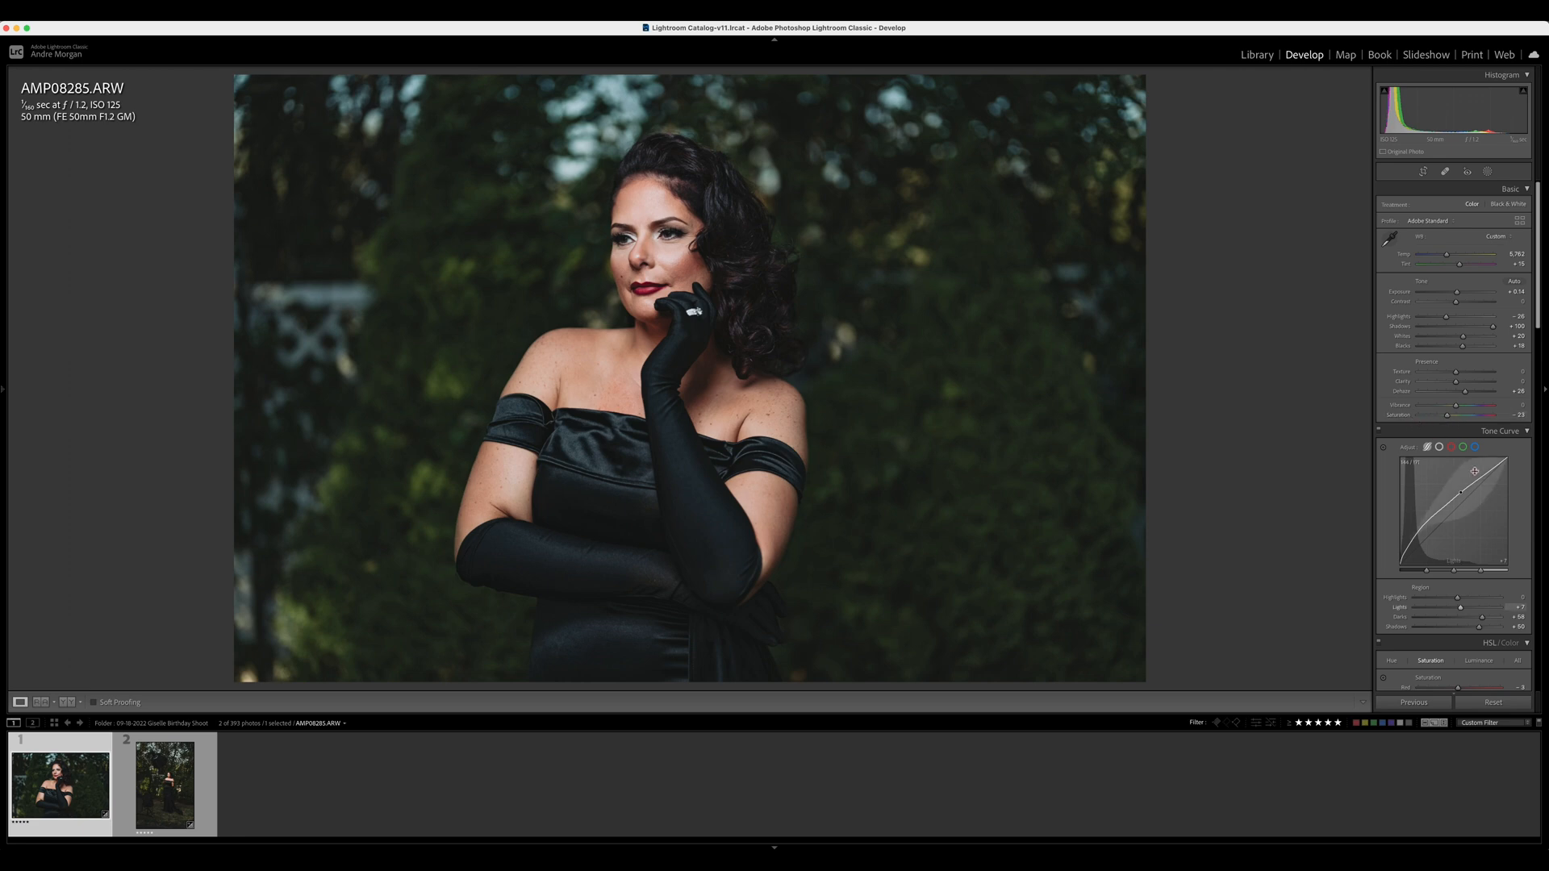
Review the portrait's tone curve and saturation settings, and compare the photo with its unedited version
scroll(1474, 471, "down", 3)
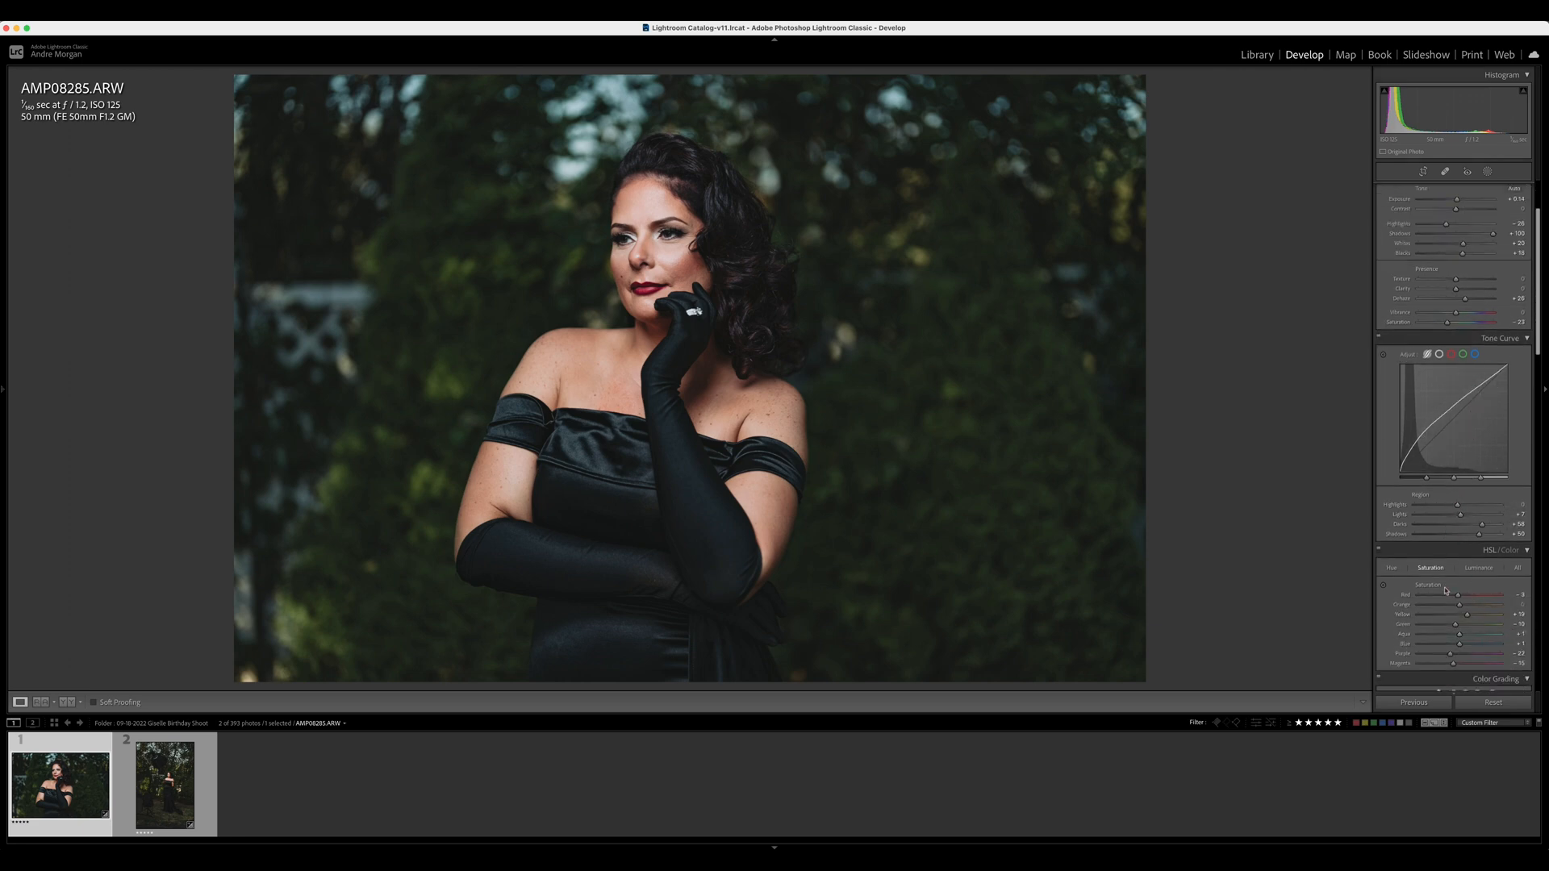
scroll(1445, 590, "down", 1)
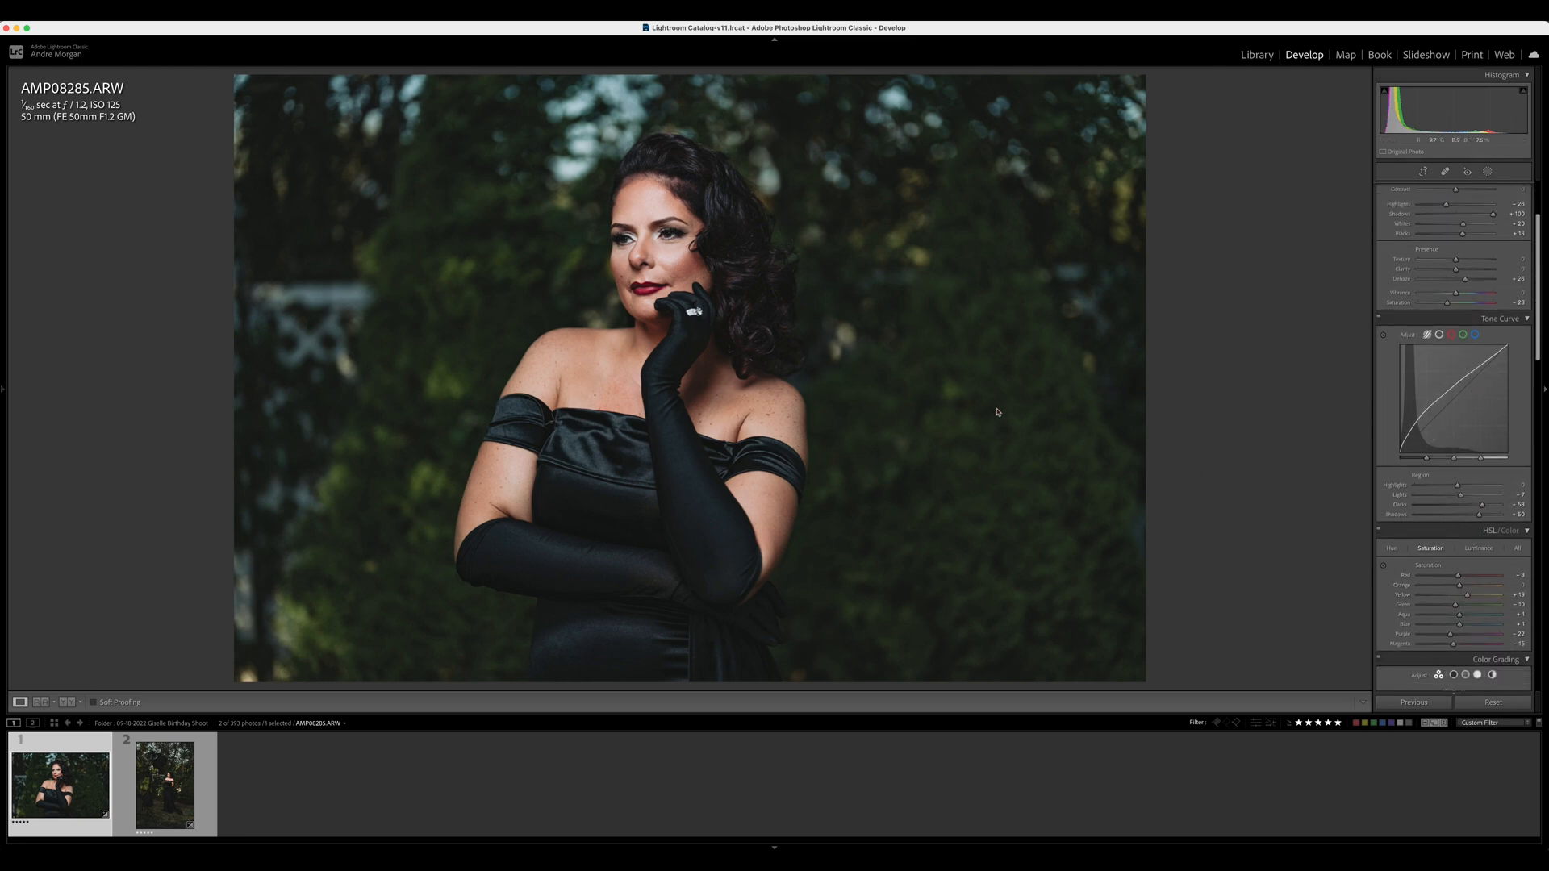
key("backslash")
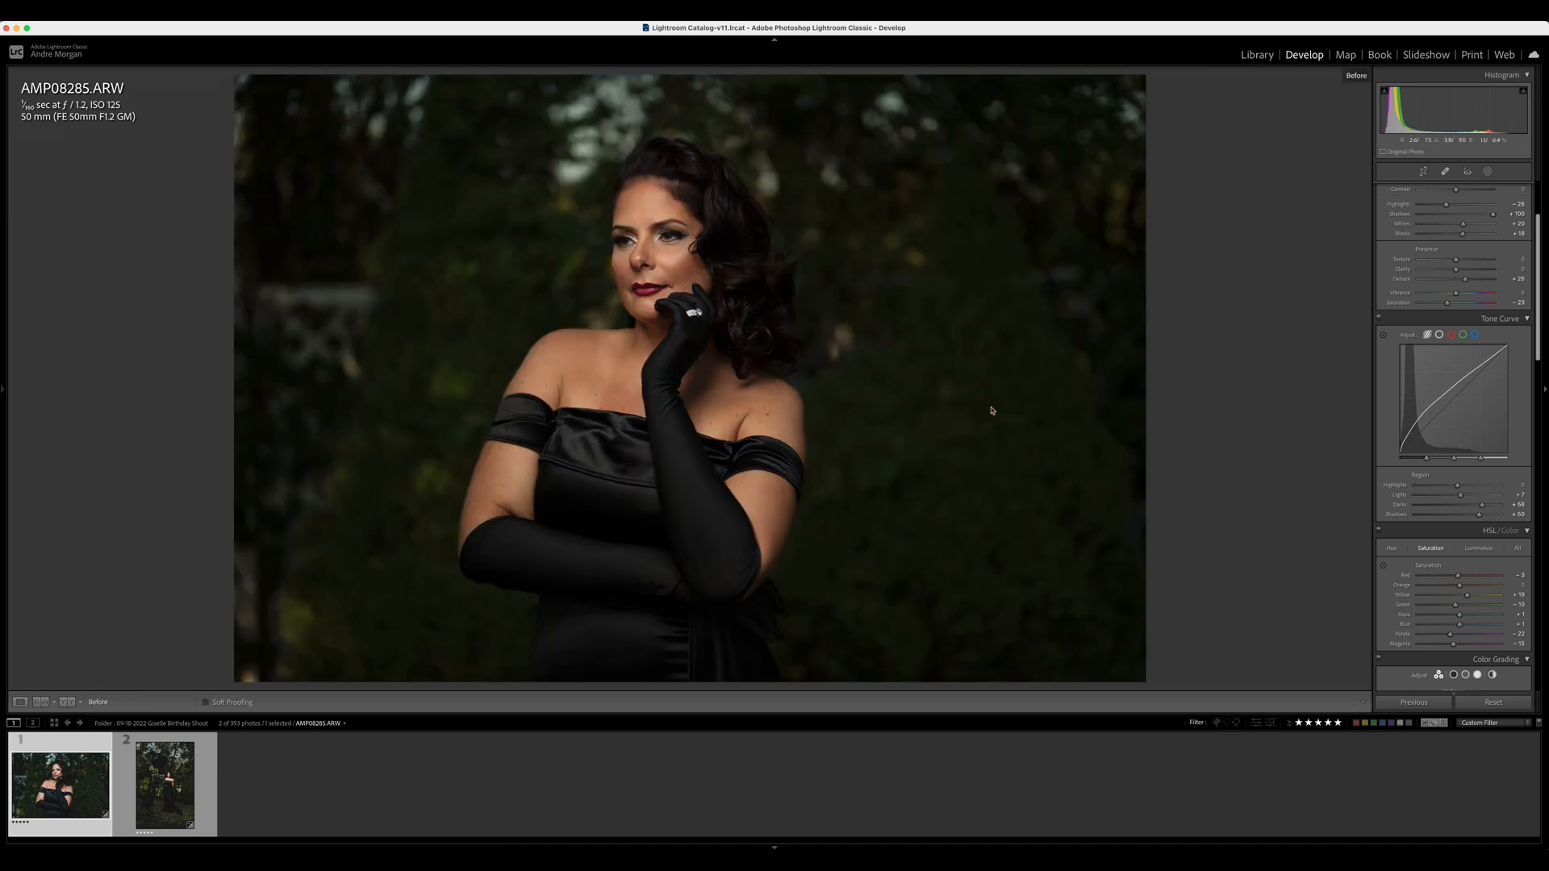
key("backslash")
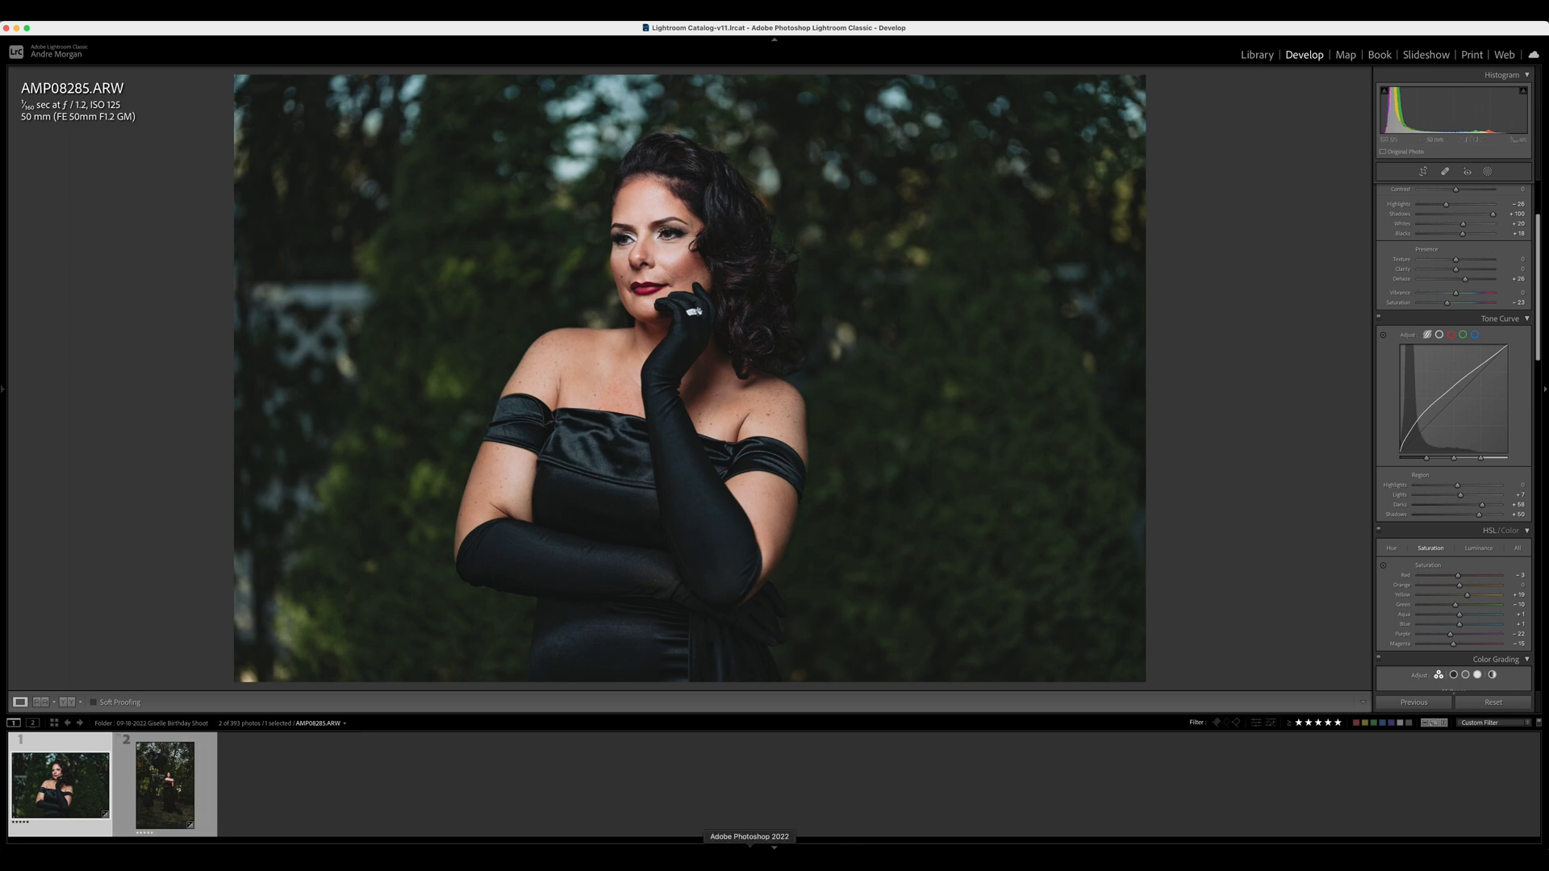
Switch to Photoshop and duplicate the background layer, adding an empty layer on top with white as the foreground color
left_click(749, 847)
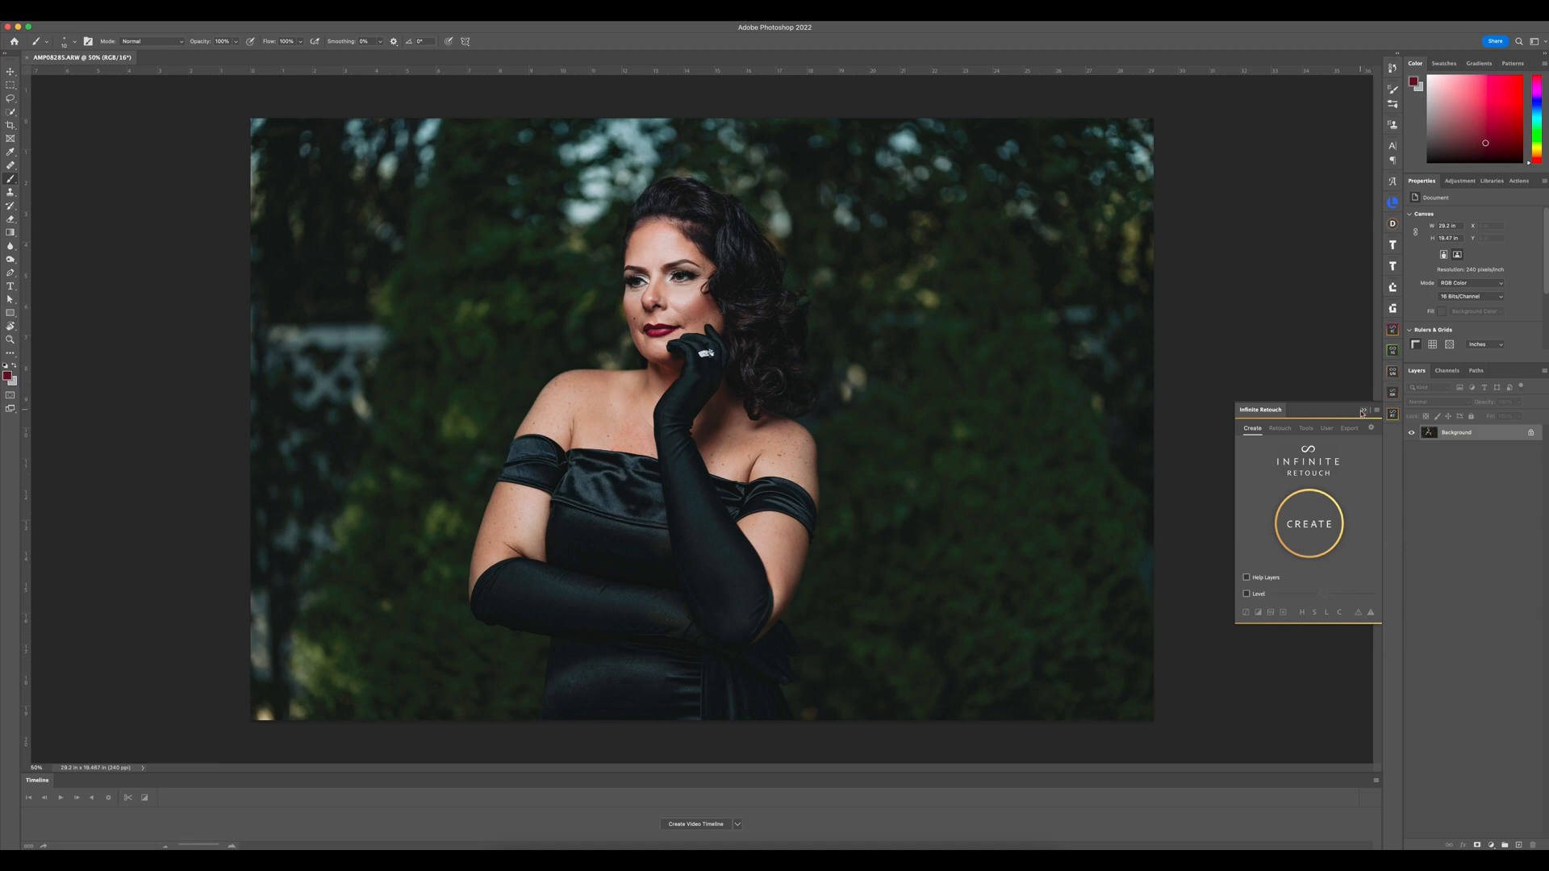
left_click(1520, 843)
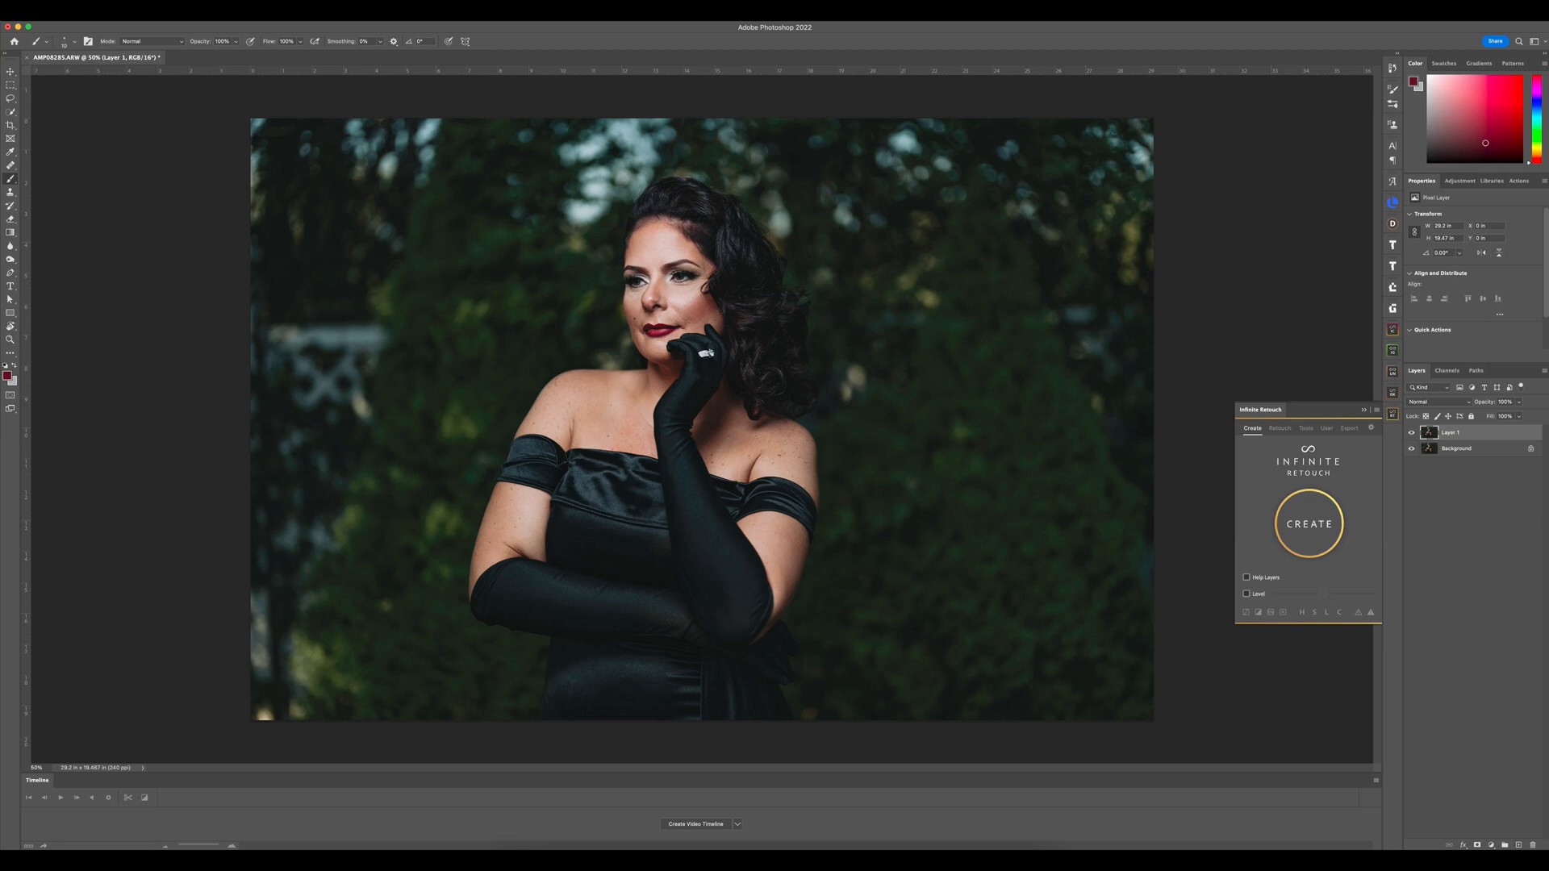
left_click(1519, 845)
key("d")
key("x")
Mark the lower lip and the cheek beside the gloved fingers with white brush circles on the empty layer
scroll(558, 312, "up", 6)
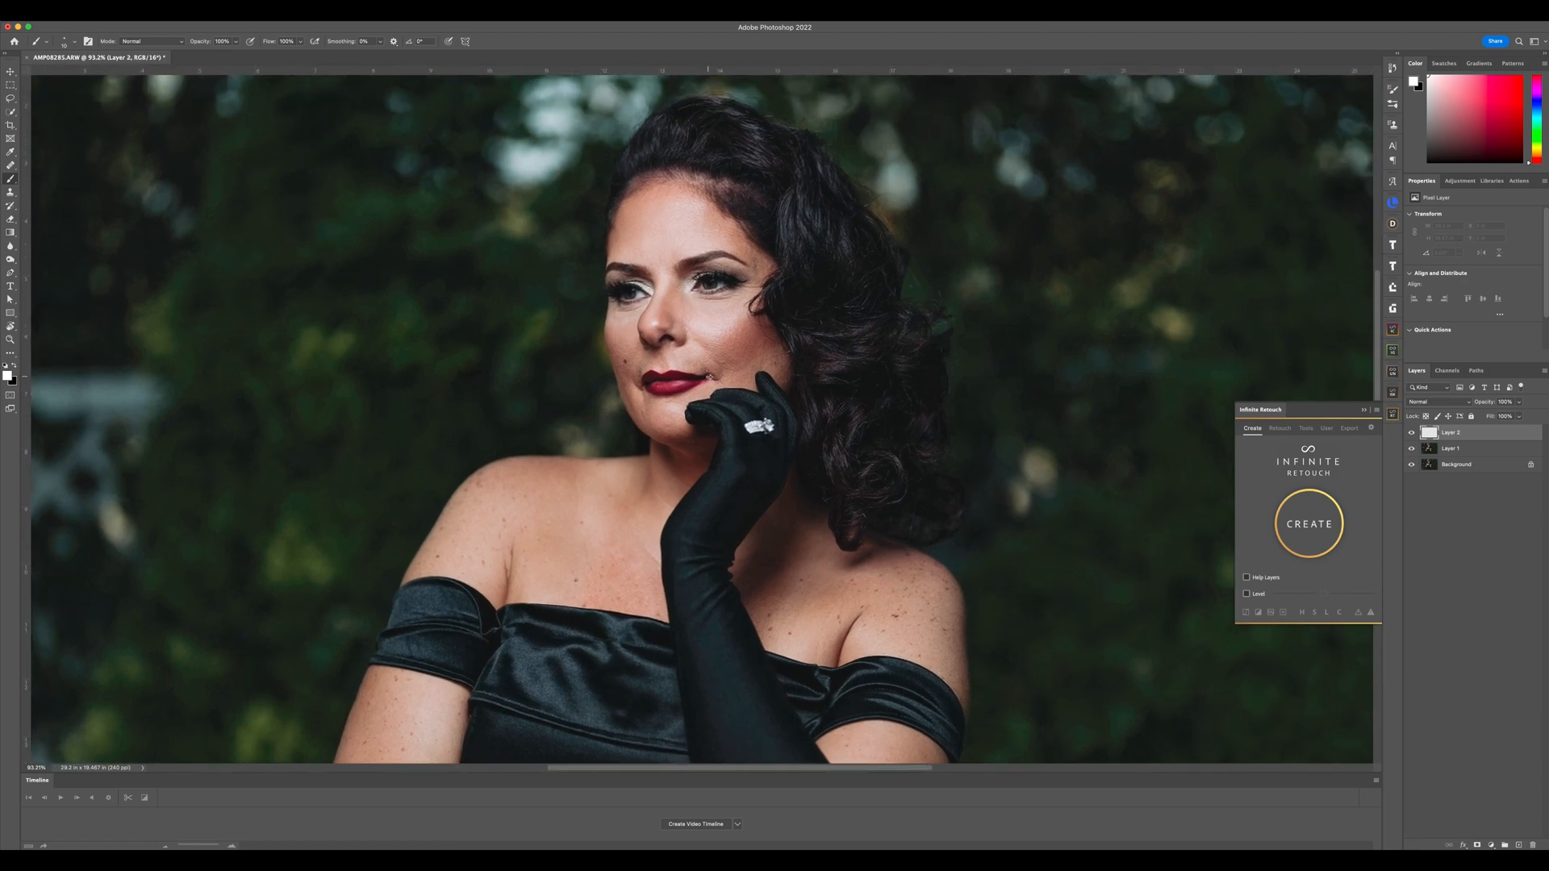
mouse_move(708, 377)
left_mouse_down()
mouse_move(663, 382)
mouse_move(686, 406)
mouse_move(720, 382)
left_mouse_up()
scroll(705, 398, "up", 5)
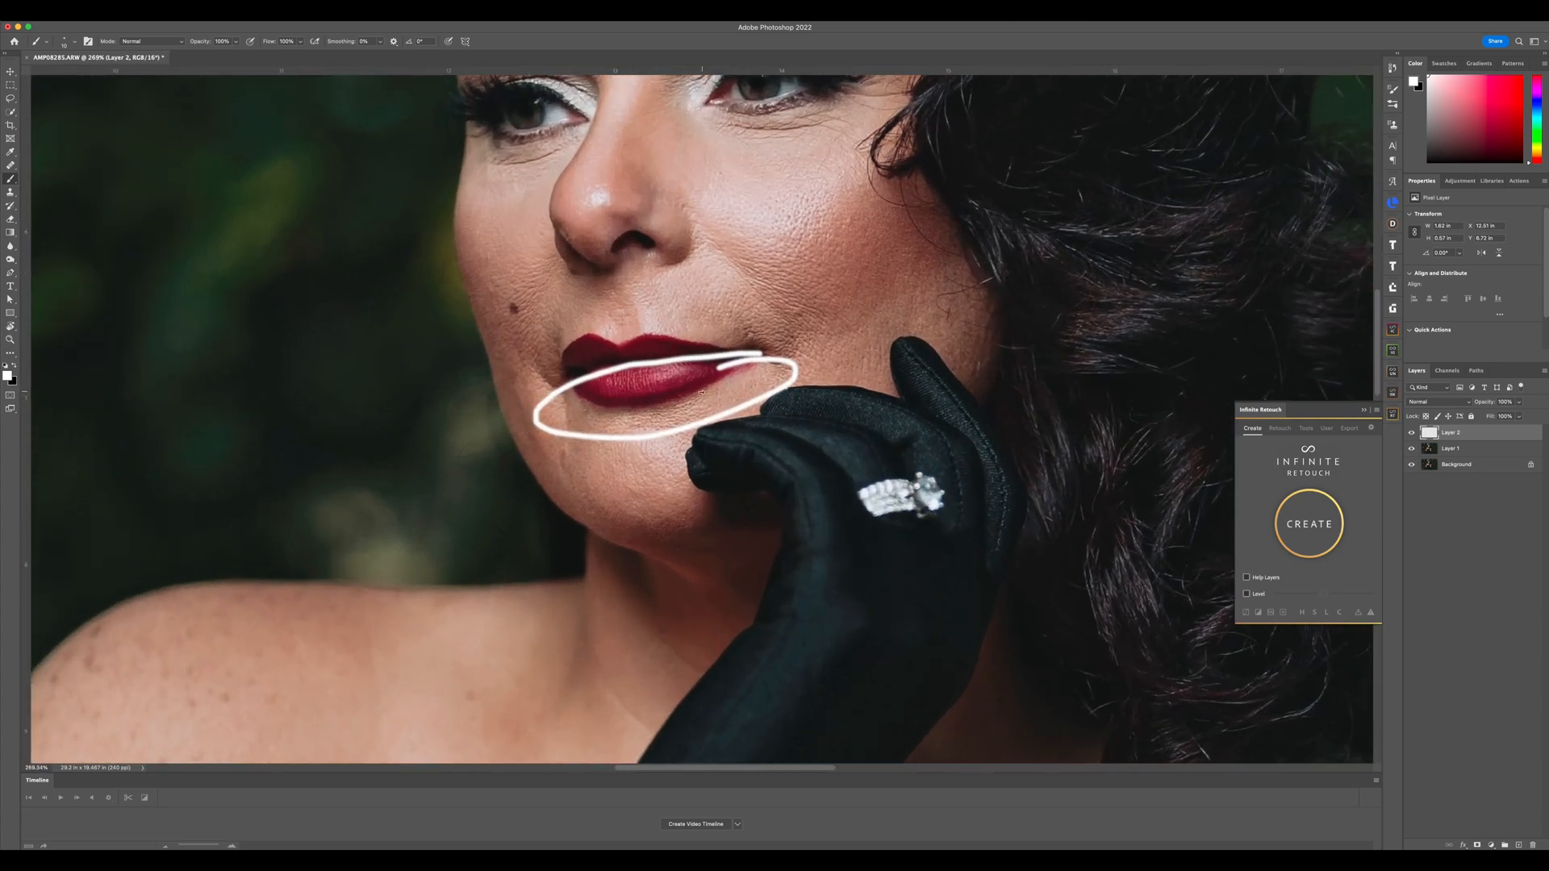
scroll(668, 397, "down", 5)
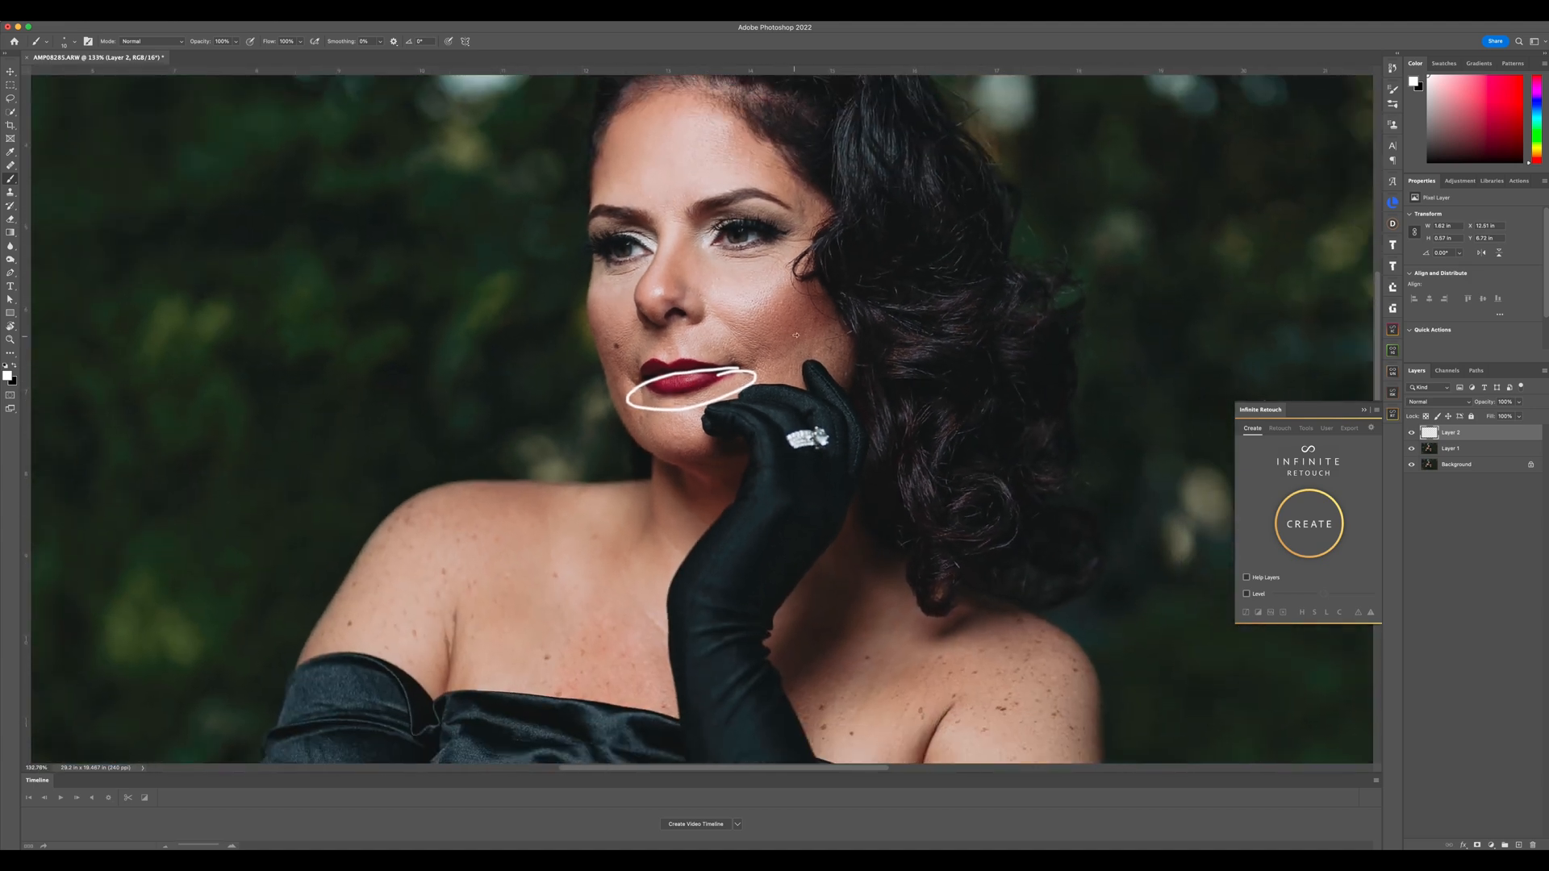
mouse_move(817, 321)
left_mouse_down()
mouse_move(755, 342)
mouse_move(762, 377)
mouse_move(859, 342)
mouse_move(819, 315)
left_mouse_up()
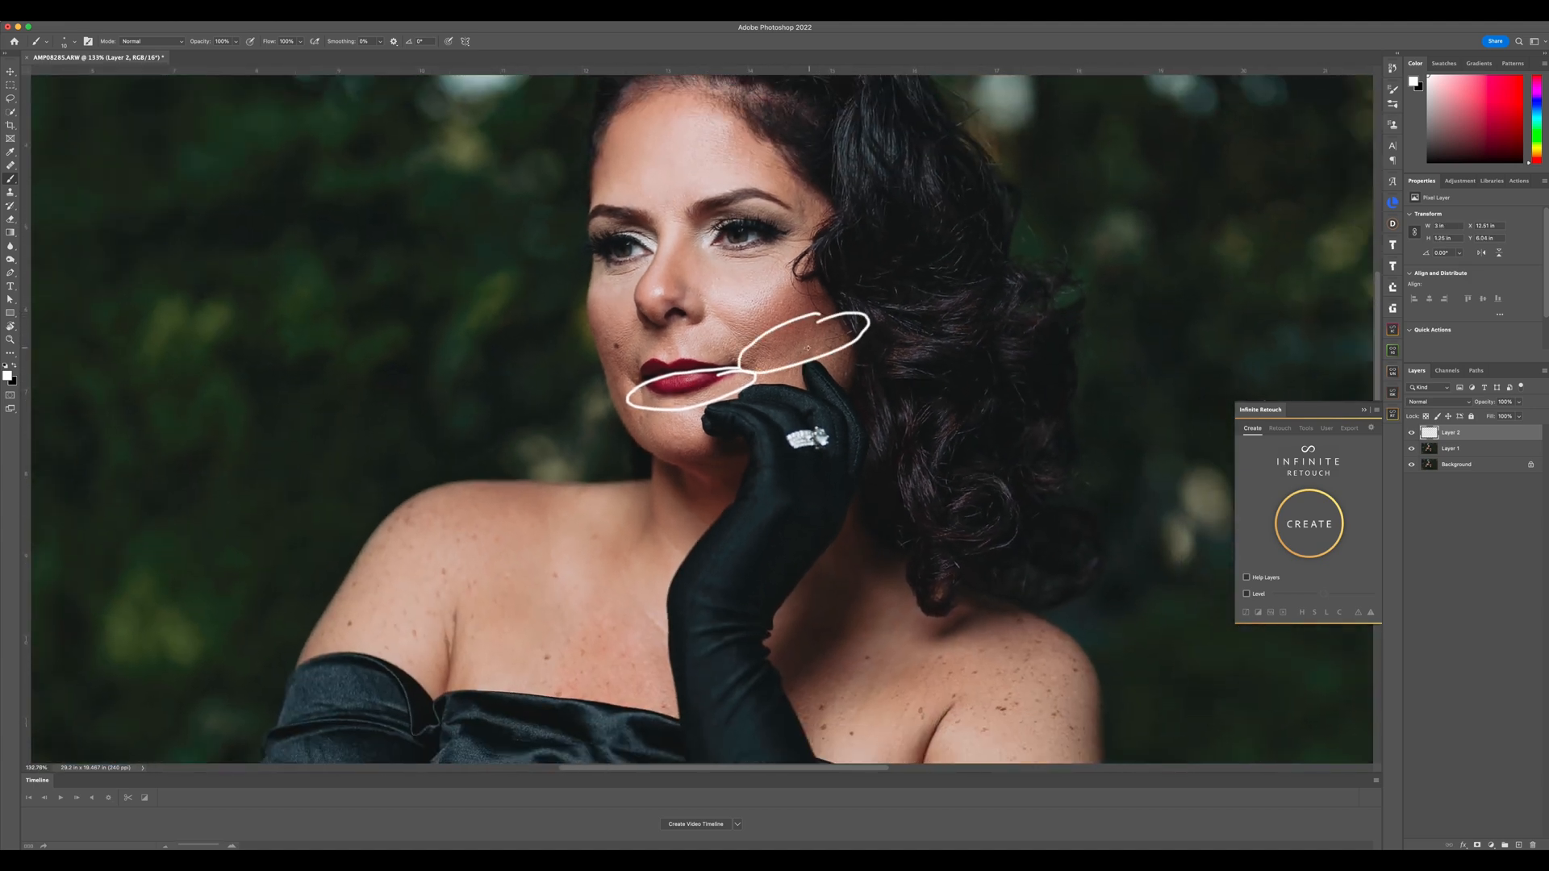
Circle the areas under both eyes and the thin hairline above the forehead with the white brush
scroll(801, 348, "up", 5)
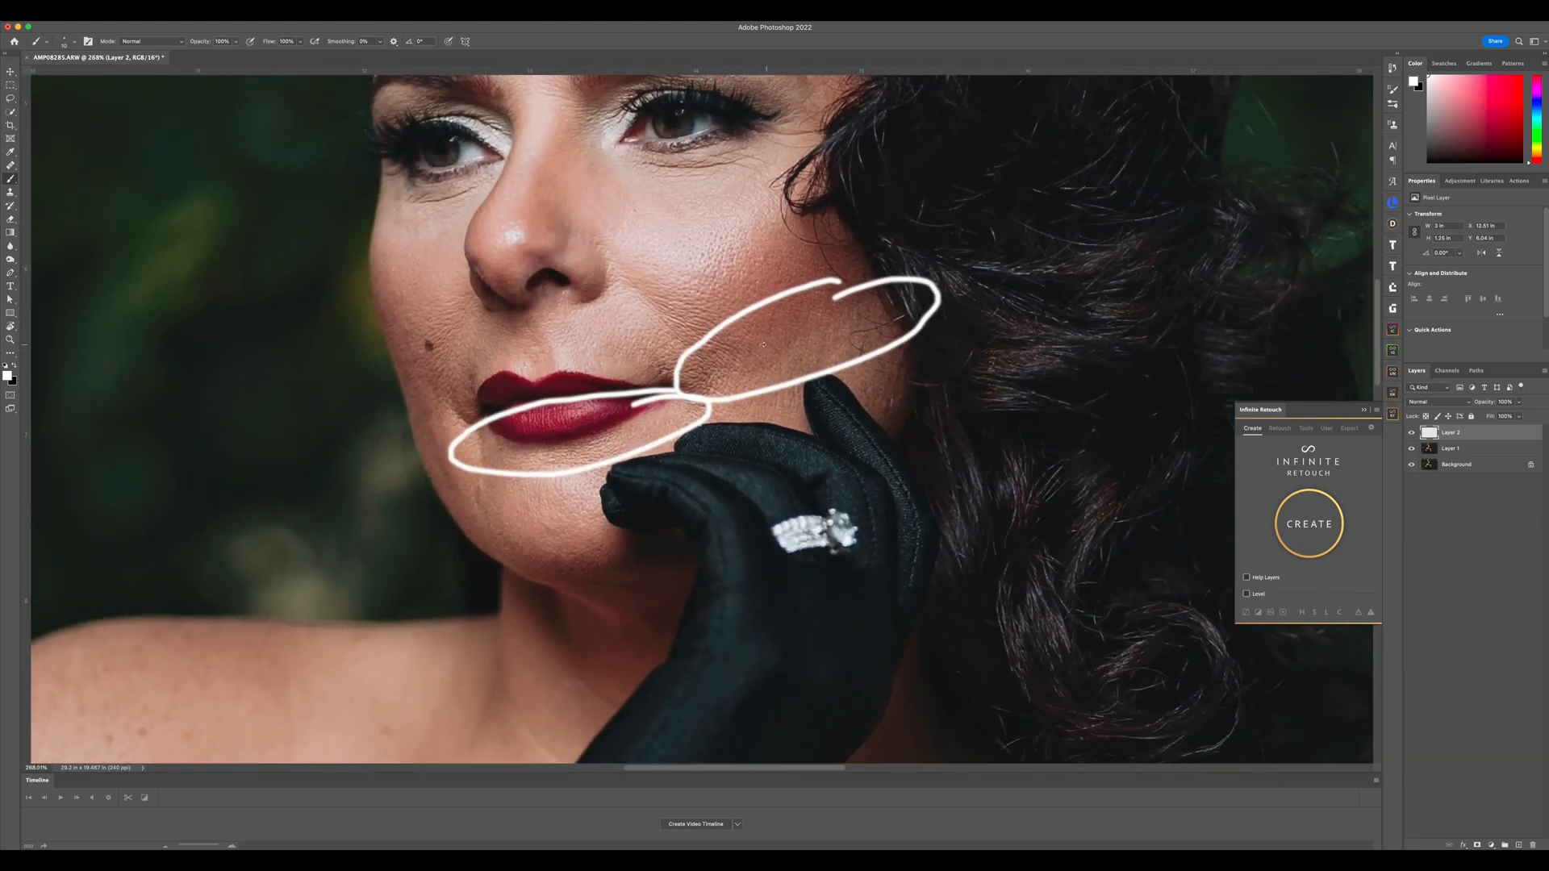
scroll(762, 344, "up", 5)
scroll(762, 344, "left", 2)
mouse_move(807, 352)
left_mouse_down()
mouse_move(729, 352)
mouse_move(743, 382)
mouse_move(810, 353)
left_mouse_up()
mouse_move(574, 378)
left_mouse_down()
mouse_move(468, 394)
mouse_move(551, 409)
mouse_move(565, 379)
left_mouse_up()
scroll(549, 400, "up", 5)
scroll(549, 401, "right", 2)
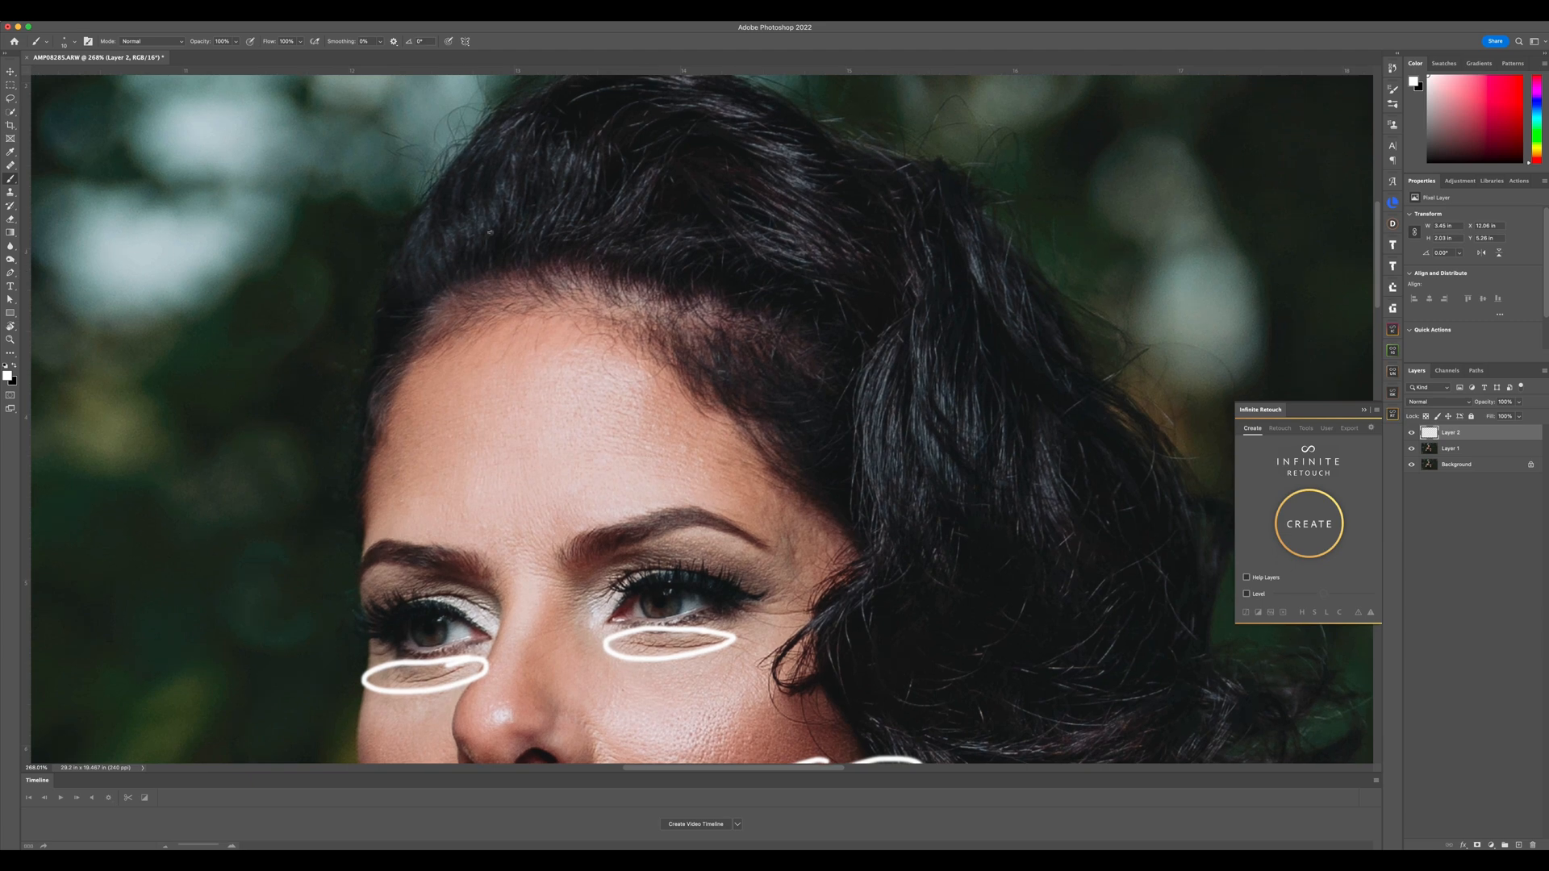
mouse_move(454, 239)
left_mouse_down()
mouse_move(375, 315)
mouse_move(738, 361)
mouse_move(746, 274)
mouse_move(523, 246)
left_mouse_up()
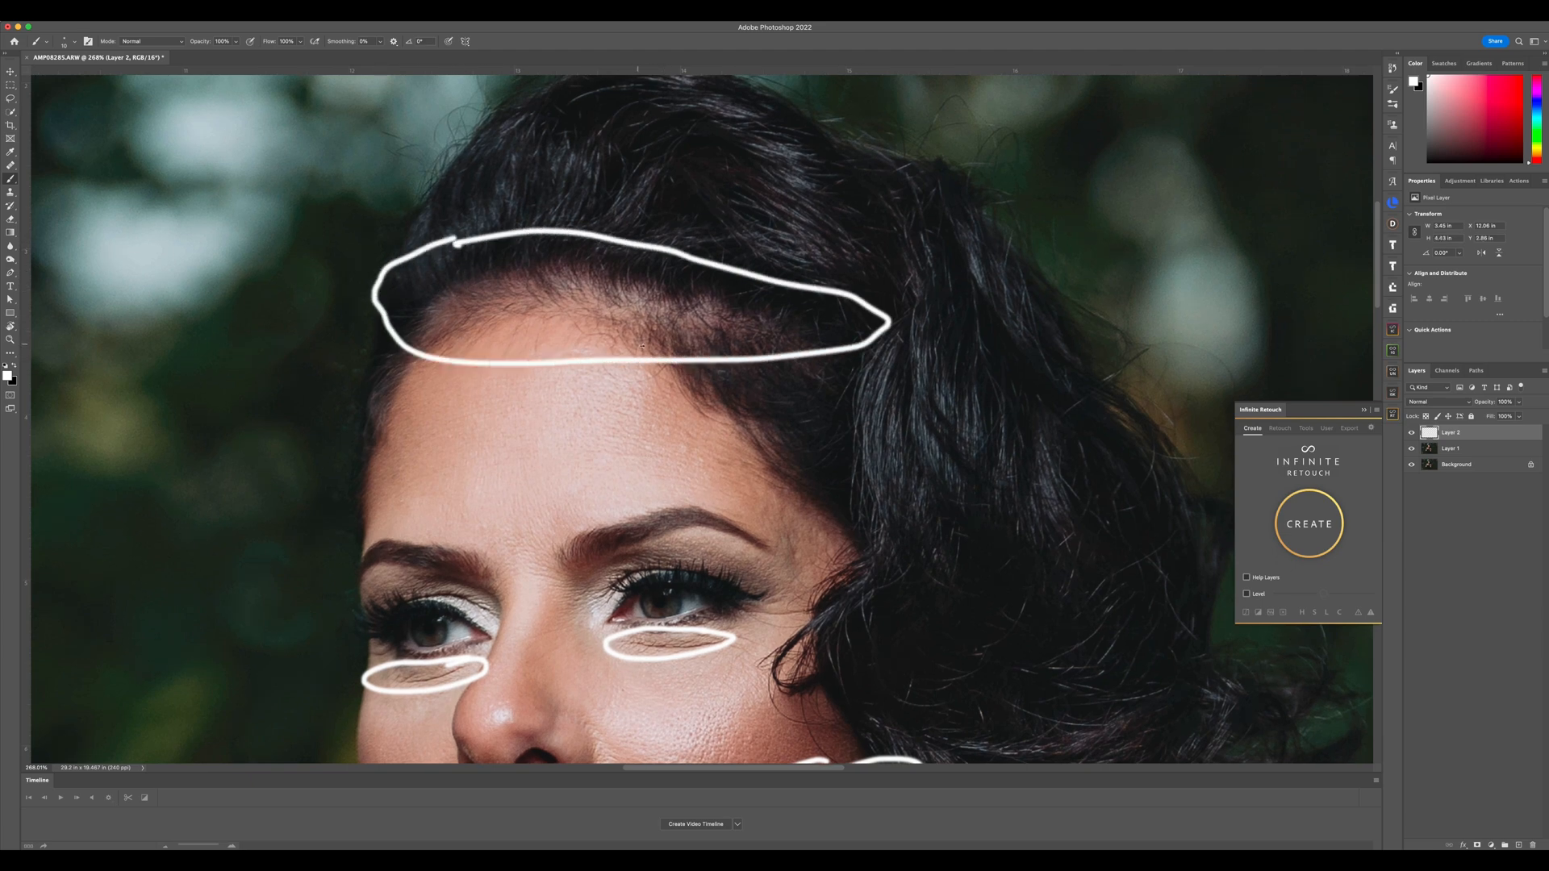
Circle the reddish skin patch just above the dress neckline and the specks on the horizontal glove near the elbow
scroll(705, 363, "down", 10)
scroll(705, 363, "down", 7)
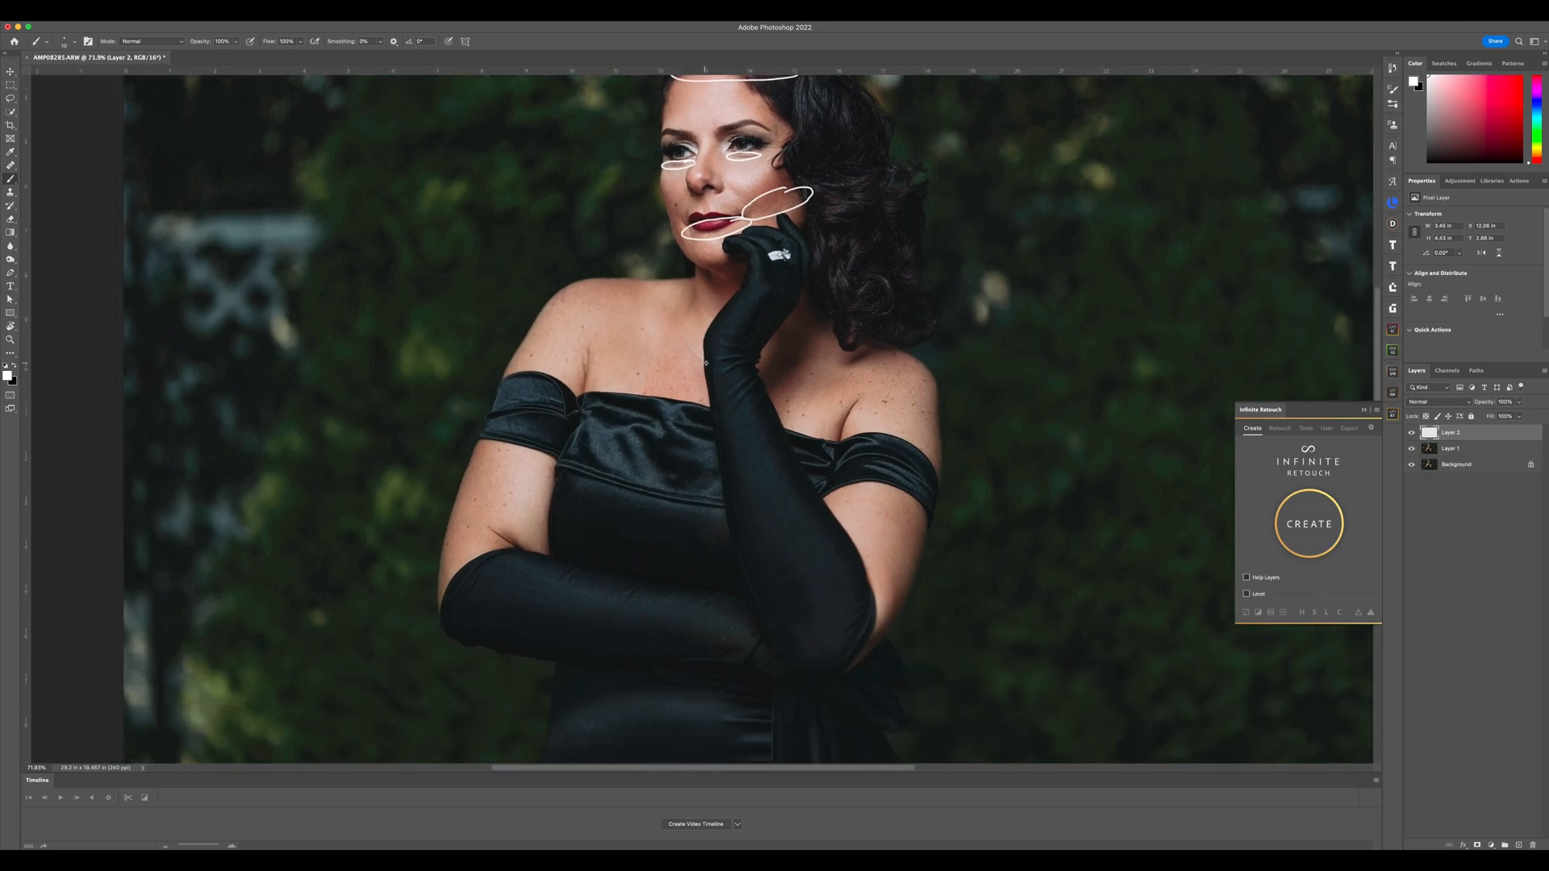
scroll(705, 363, "up", 8)
scroll(726, 363, "down", 4)
scroll(760, 365, "up", 5)
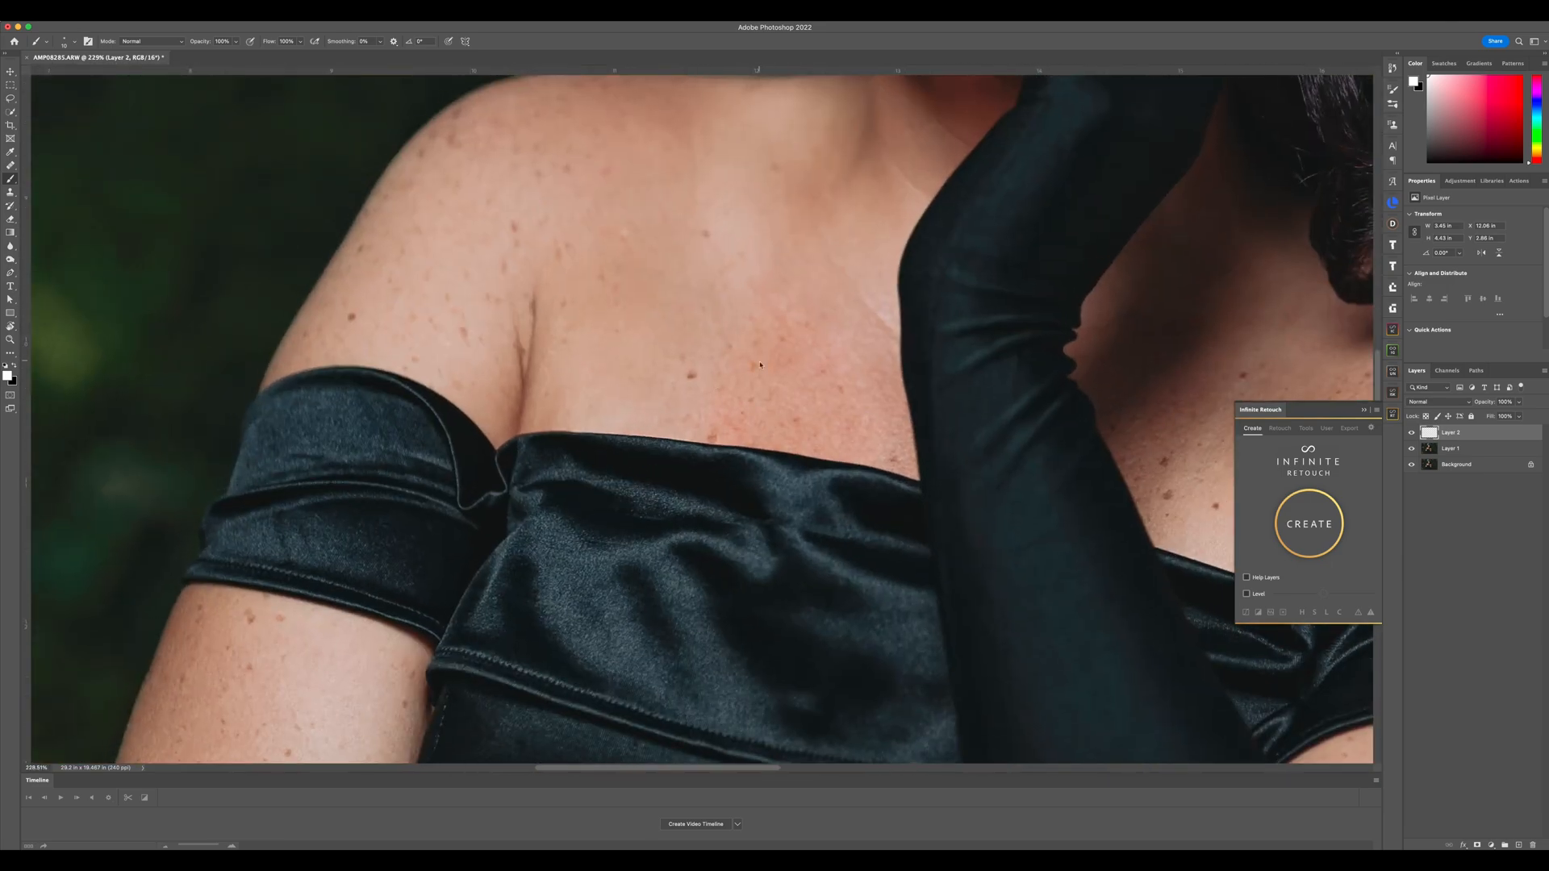
mouse_move(726, 376)
left_mouse_down()
mouse_move(686, 386)
mouse_move(708, 445)
mouse_move(793, 439)
mouse_move(764, 382)
mouse_move(695, 378)
left_mouse_up()
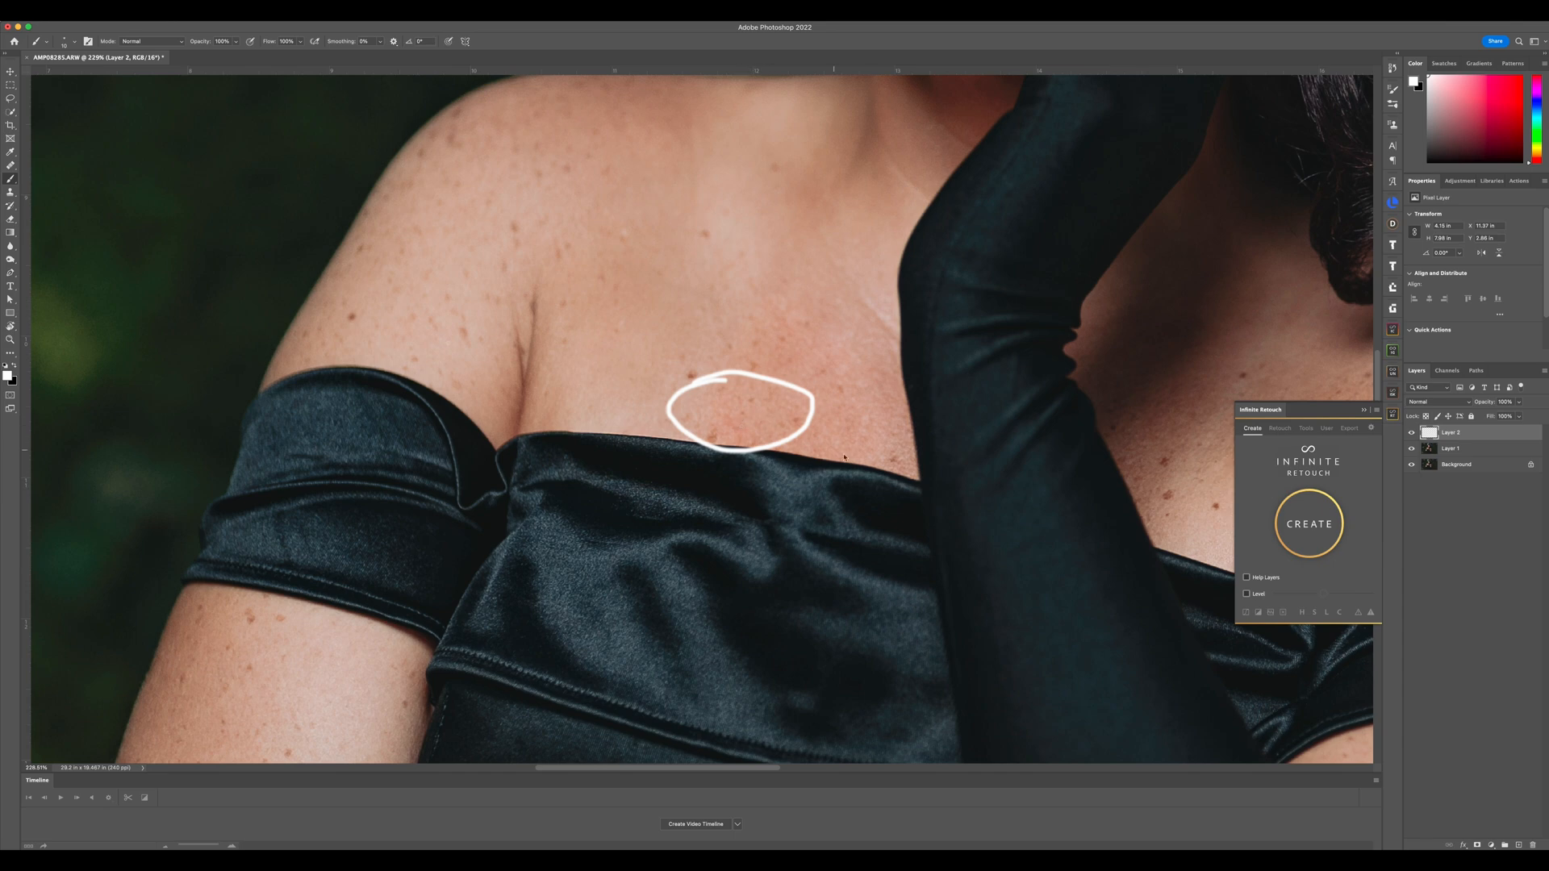
scroll(843, 458, "down", 15)
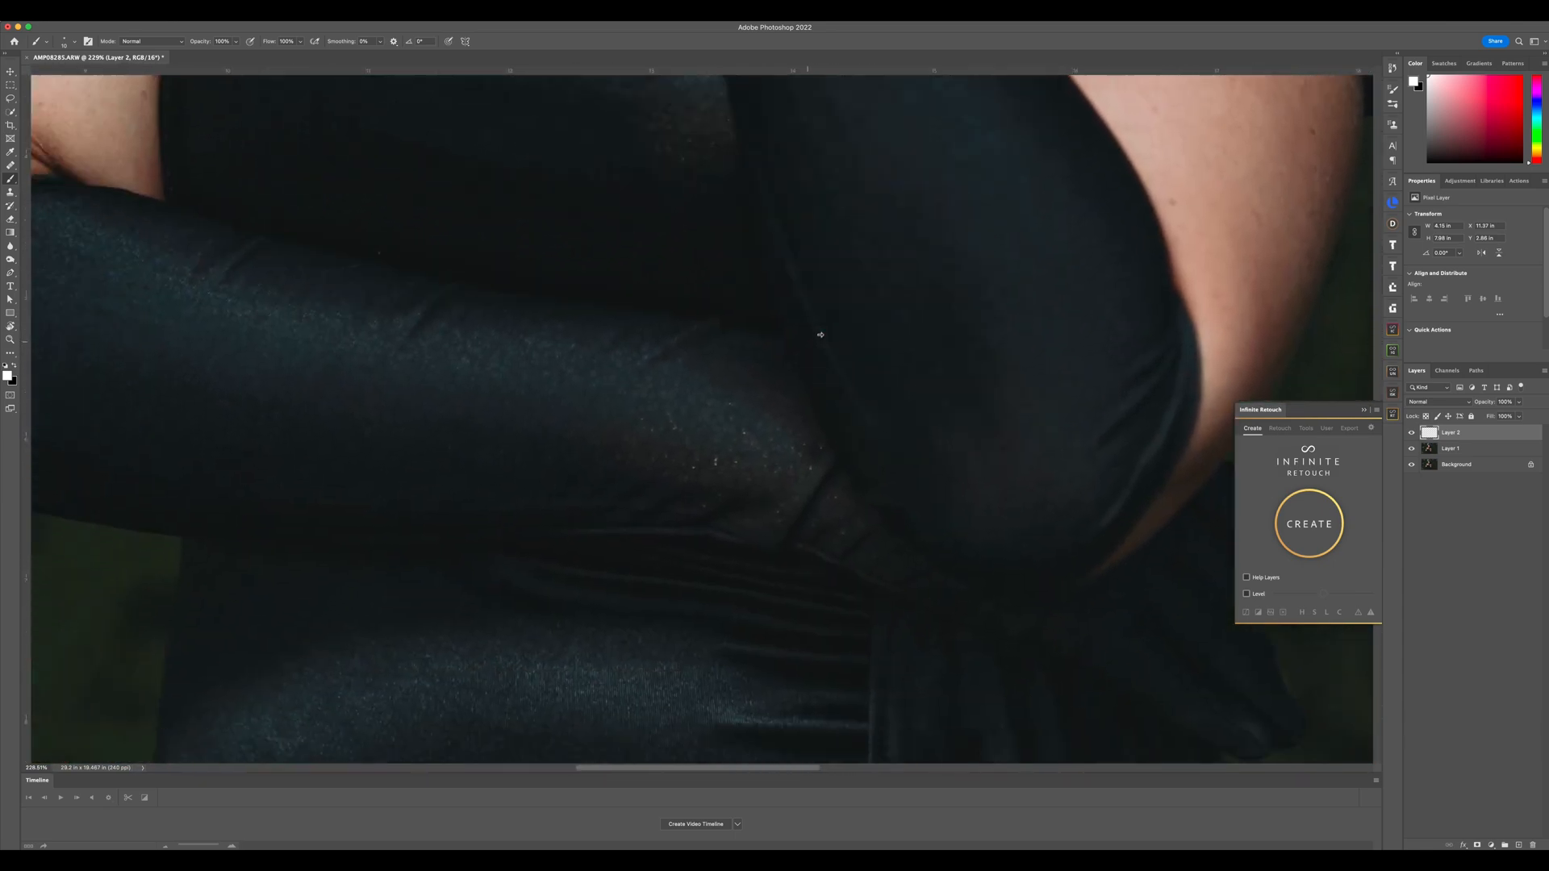
mouse_move(756, 386)
left_mouse_down()
mouse_move(574, 449)
mouse_move(936, 492)
mouse_move(733, 397)
left_mouse_up()
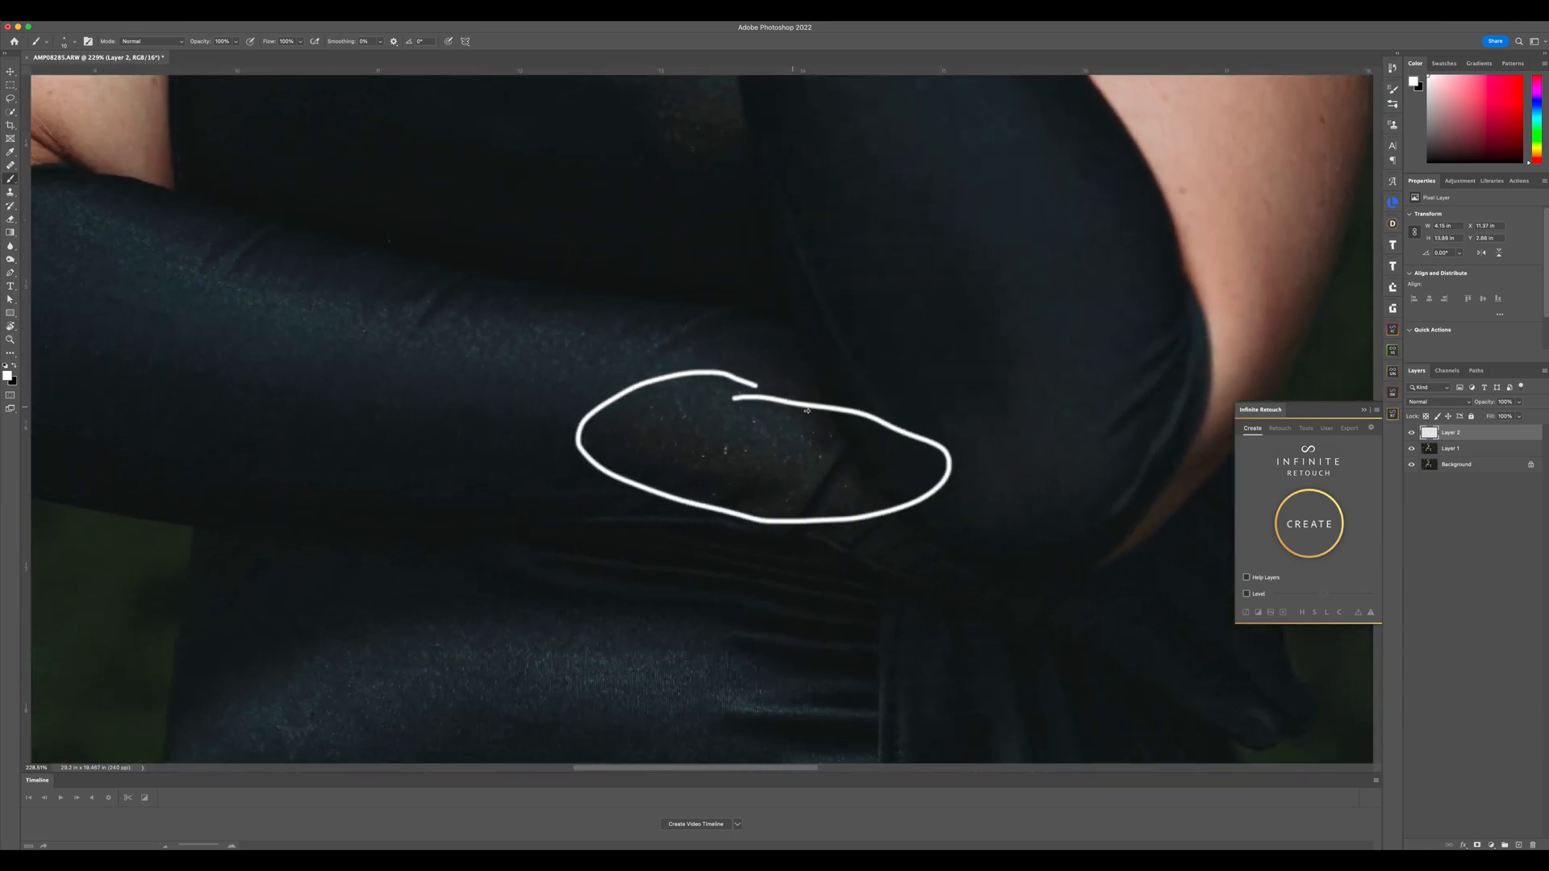
Circle the two bright spots in the foliage behind the woman, to the right of her hair
scroll(806, 410, "down", 8)
scroll(960, 308, "up", 2)
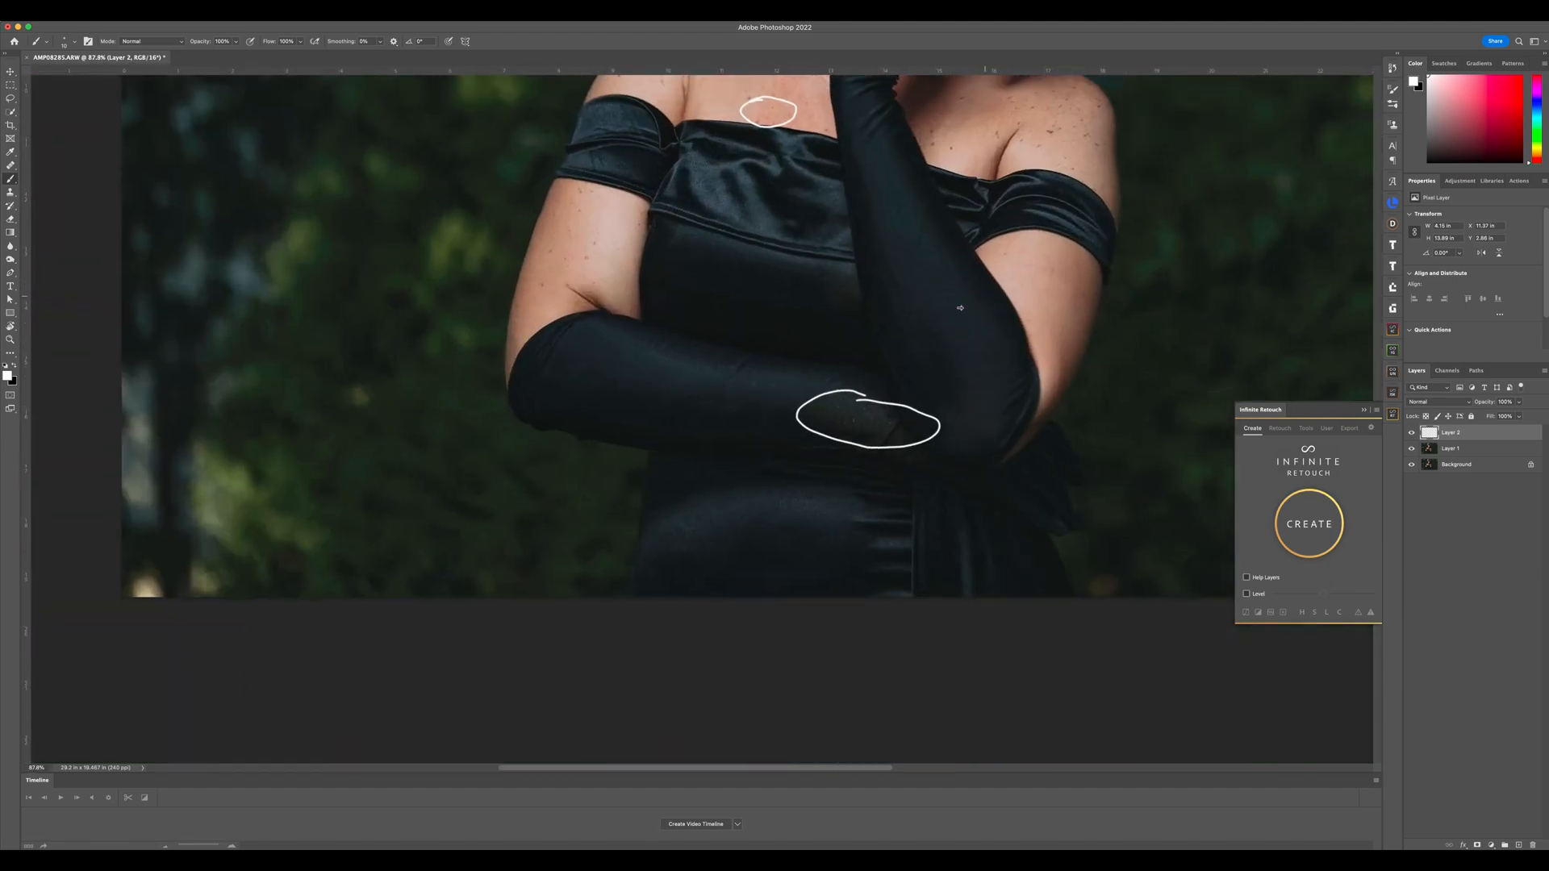
scroll(960, 308, "up", 10)
scroll(960, 307, "right", 10)
mouse_move(913, 257)
left_mouse_down()
mouse_move(831, 290)
mouse_move(902, 317)
left_mouse_up()
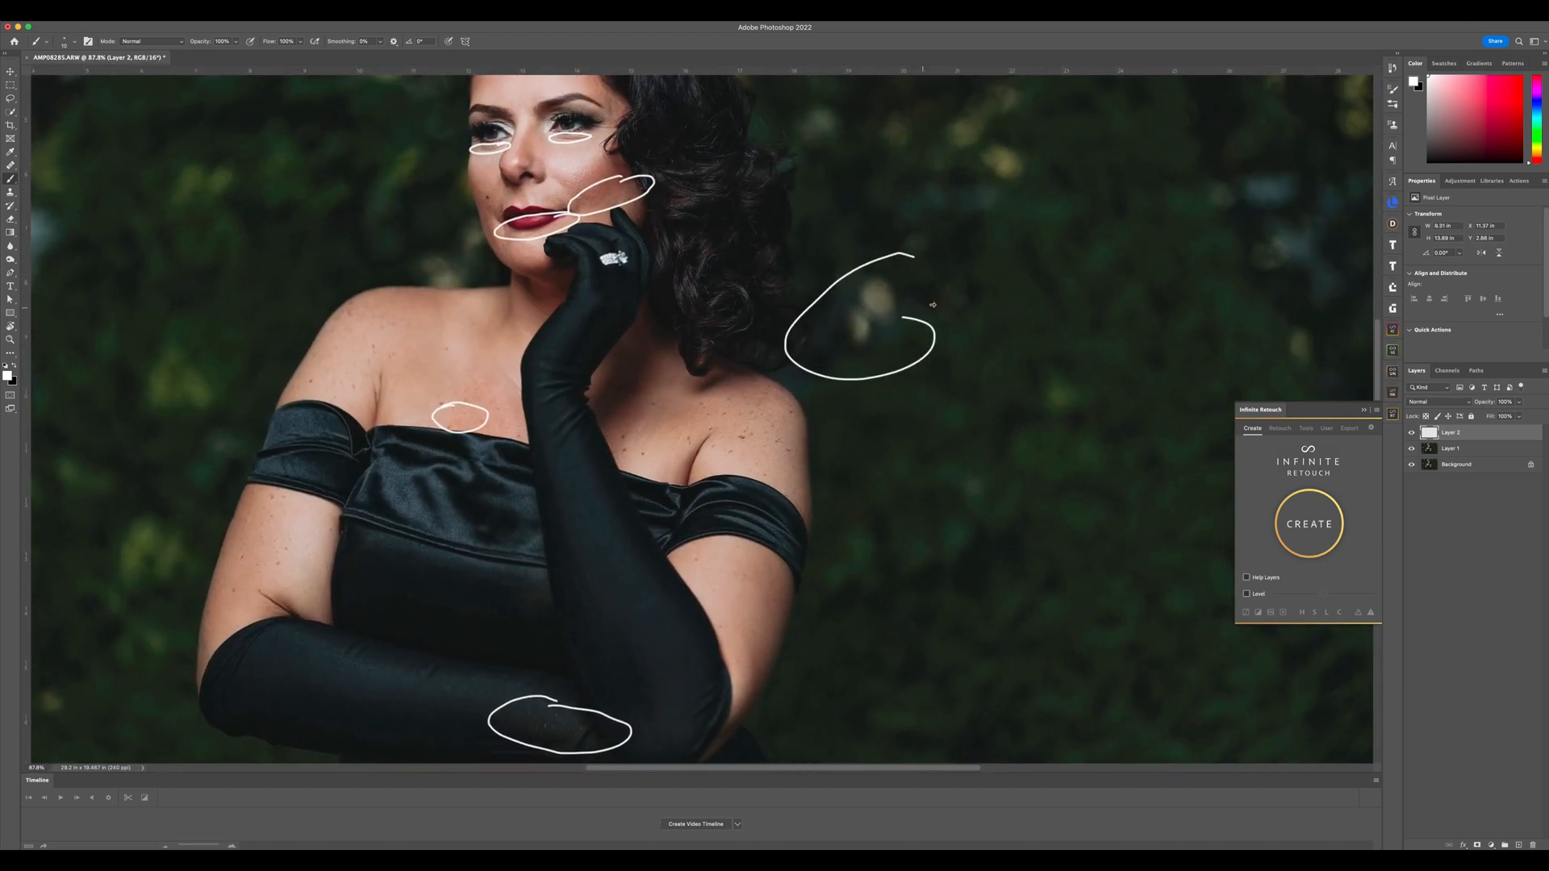
scroll(933, 305, "up", 5)
scroll(933, 305, "right", 2)
mouse_move(1018, 228)
left_mouse_down()
mouse_move(894, 250)
mouse_move(985, 288)
left_mouse_up()
Circle the two light green foliage patches in the background beside the woman's arm on the photo's left side
scroll(721, 345, "left", 10)
scroll(721, 345, "down", 2)
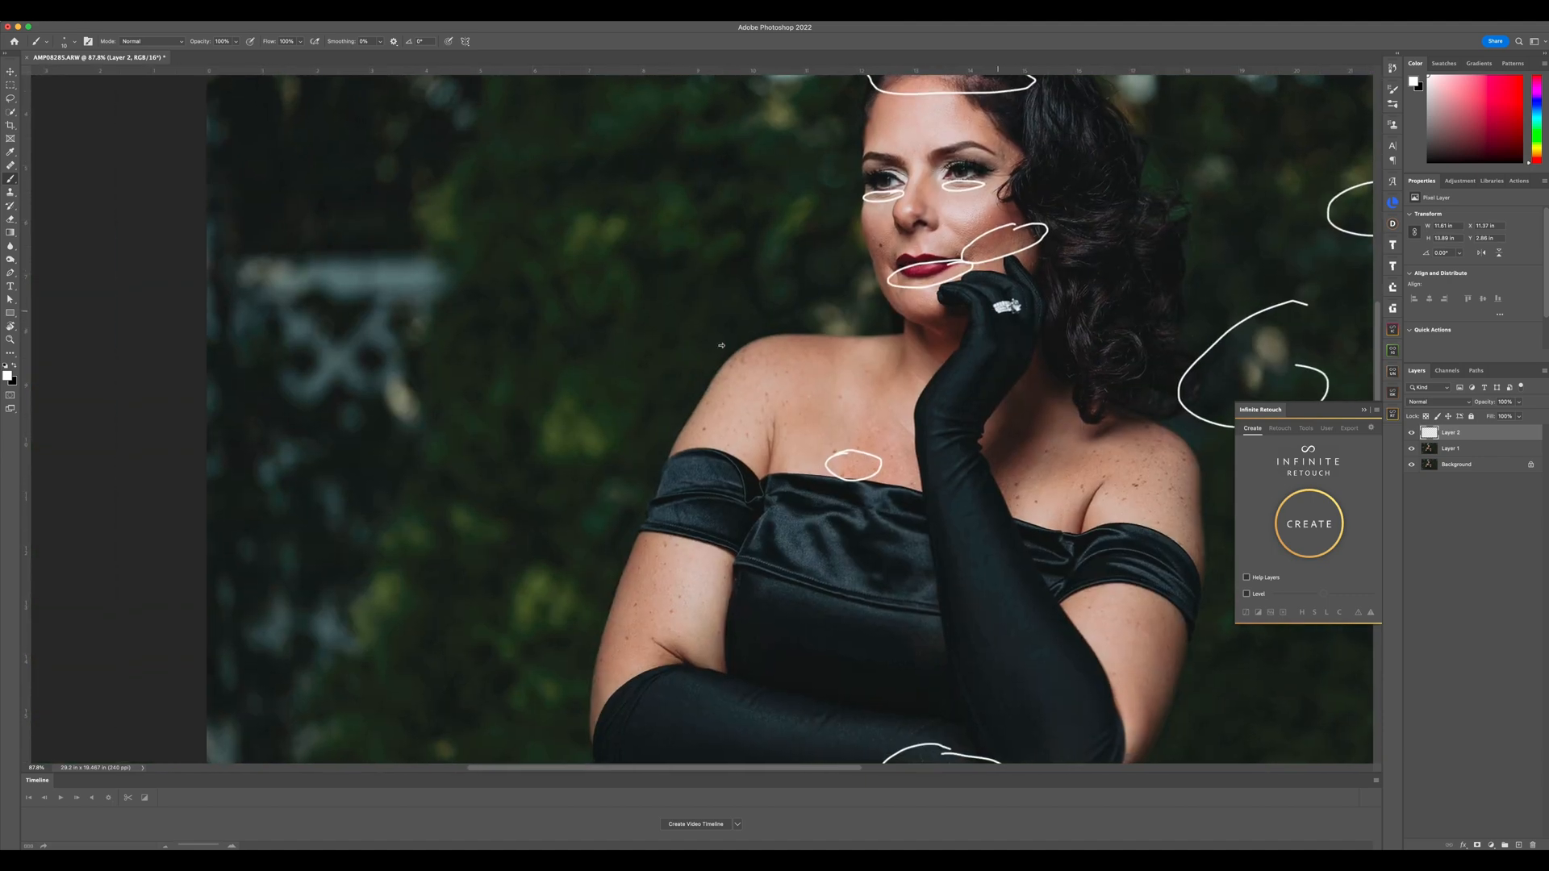
mouse_move(572, 376)
left_mouse_down()
mouse_move(549, 459)
mouse_move(617, 386)
mouse_move(588, 512)
mouse_move(713, 496)
left_mouse_up()
scroll(605, 395, "down", 3)
scroll(605, 395, "left", 2)
scroll(713, 496, "up", 5)
scroll(713, 496, "right", 6)
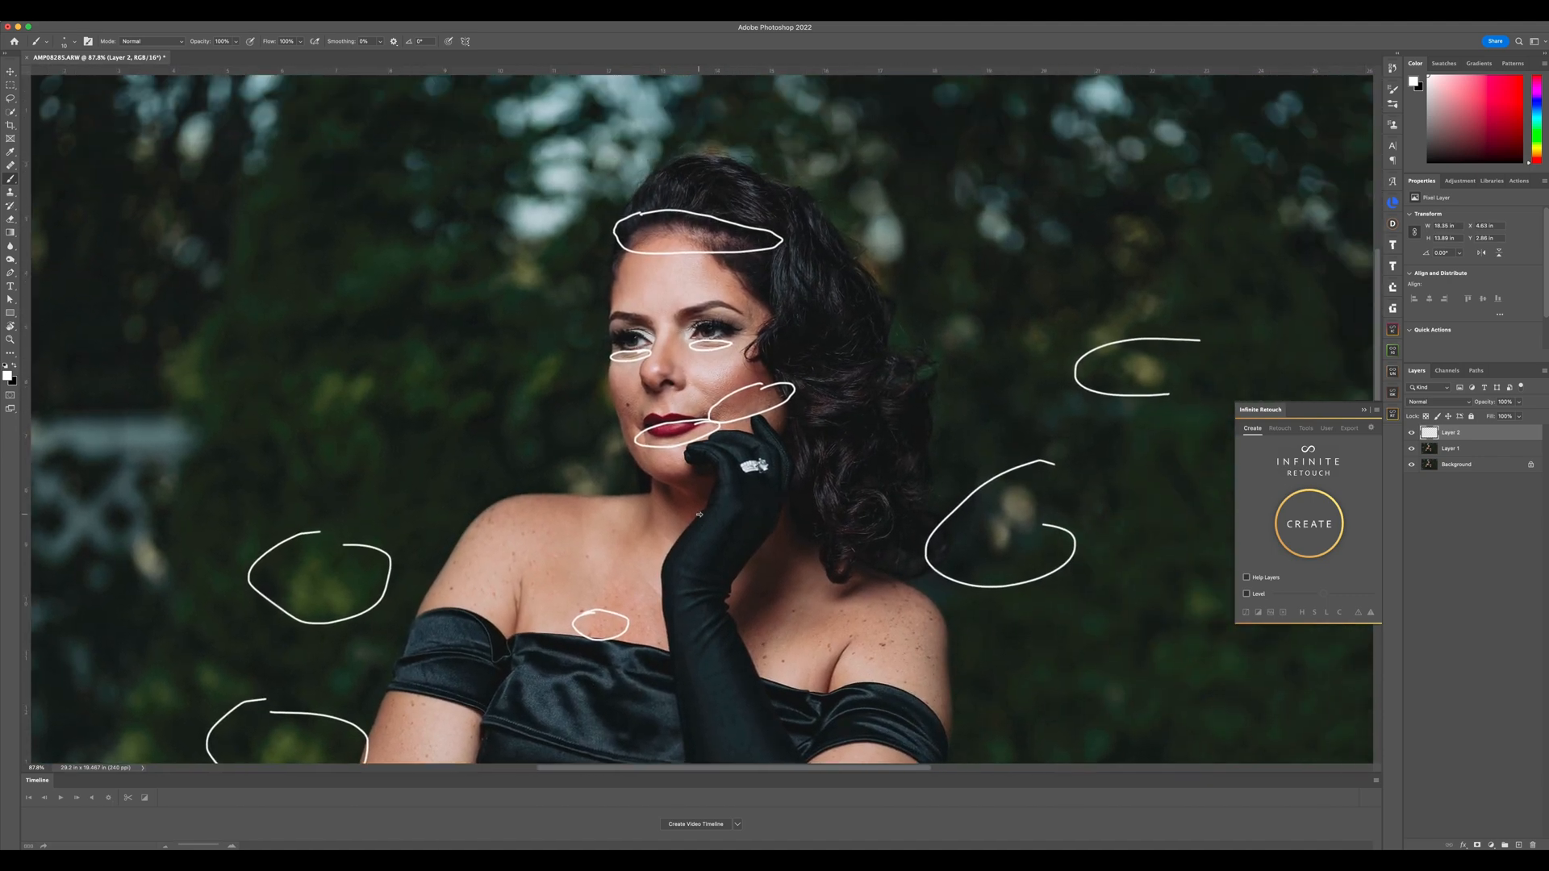
Examine the remaining background, face, hairline, chest and shoulders for areas that need retouching
scroll(623, 345, "down", 8)
scroll(624, 345, "right", 10)
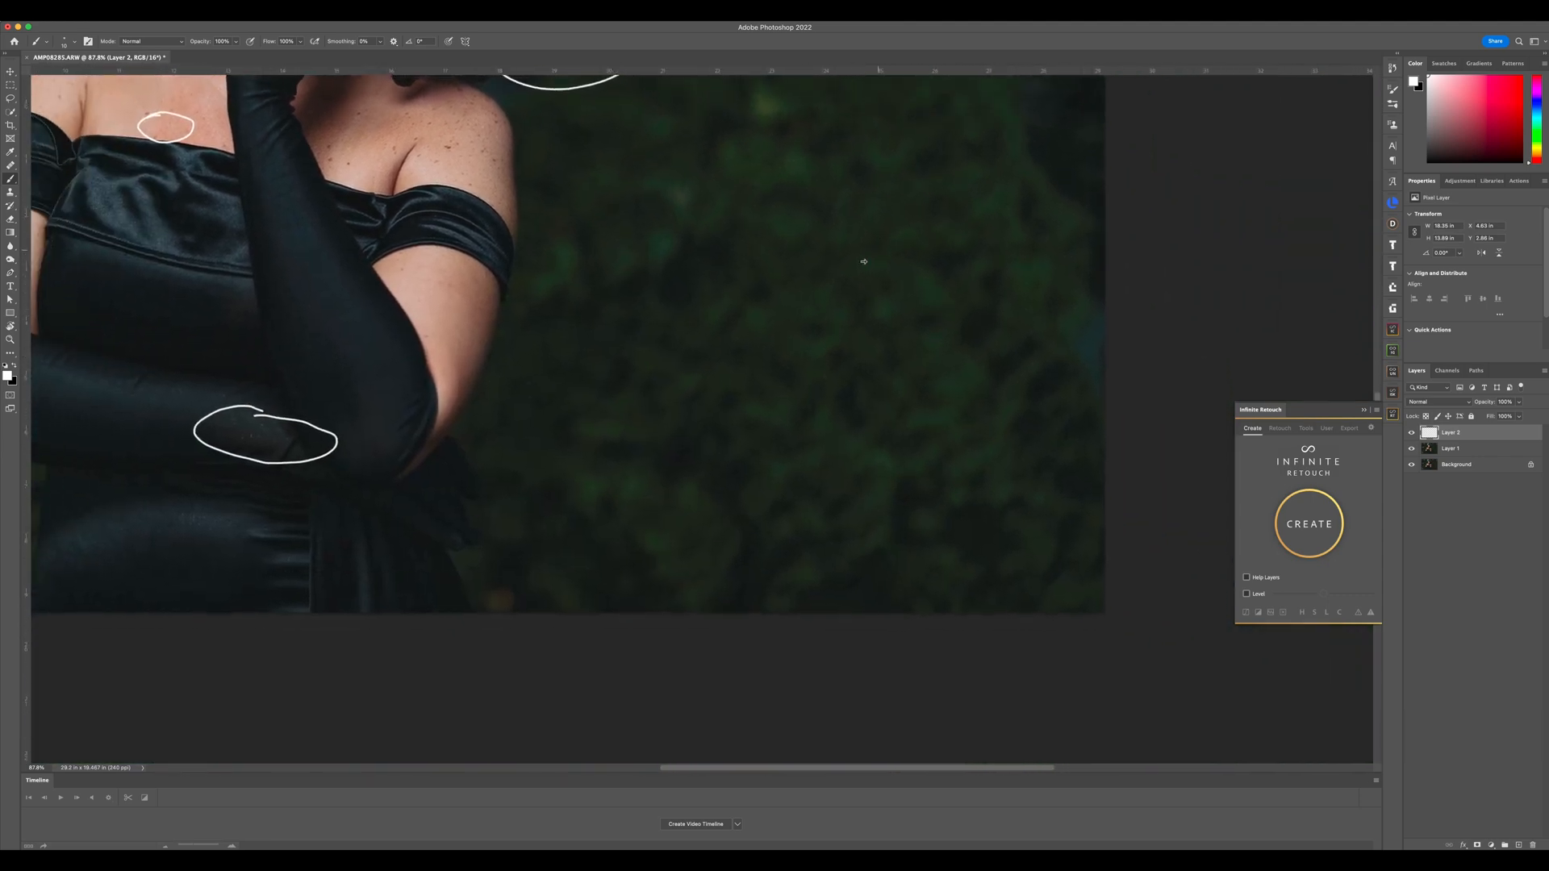
scroll(819, 325, "up", 2)
scroll(819, 326, "left", 2)
scroll(819, 325, "up", 4)
scroll(819, 326, "left", 4)
scroll(595, 374, "up", 1)
scroll(596, 374, "left", 1)
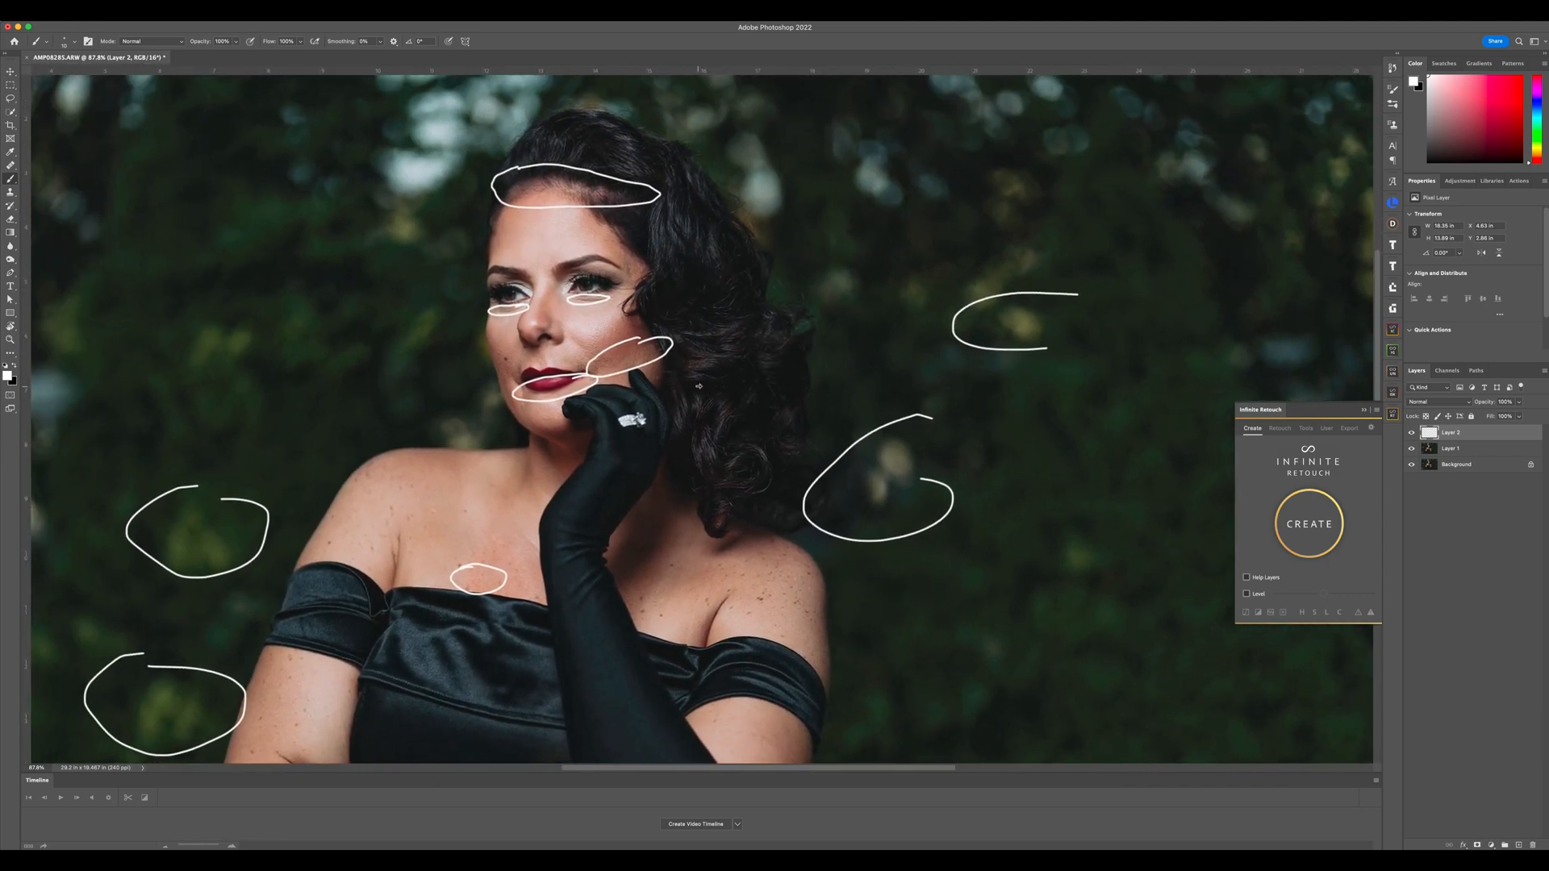
scroll(595, 375, "up", 5)
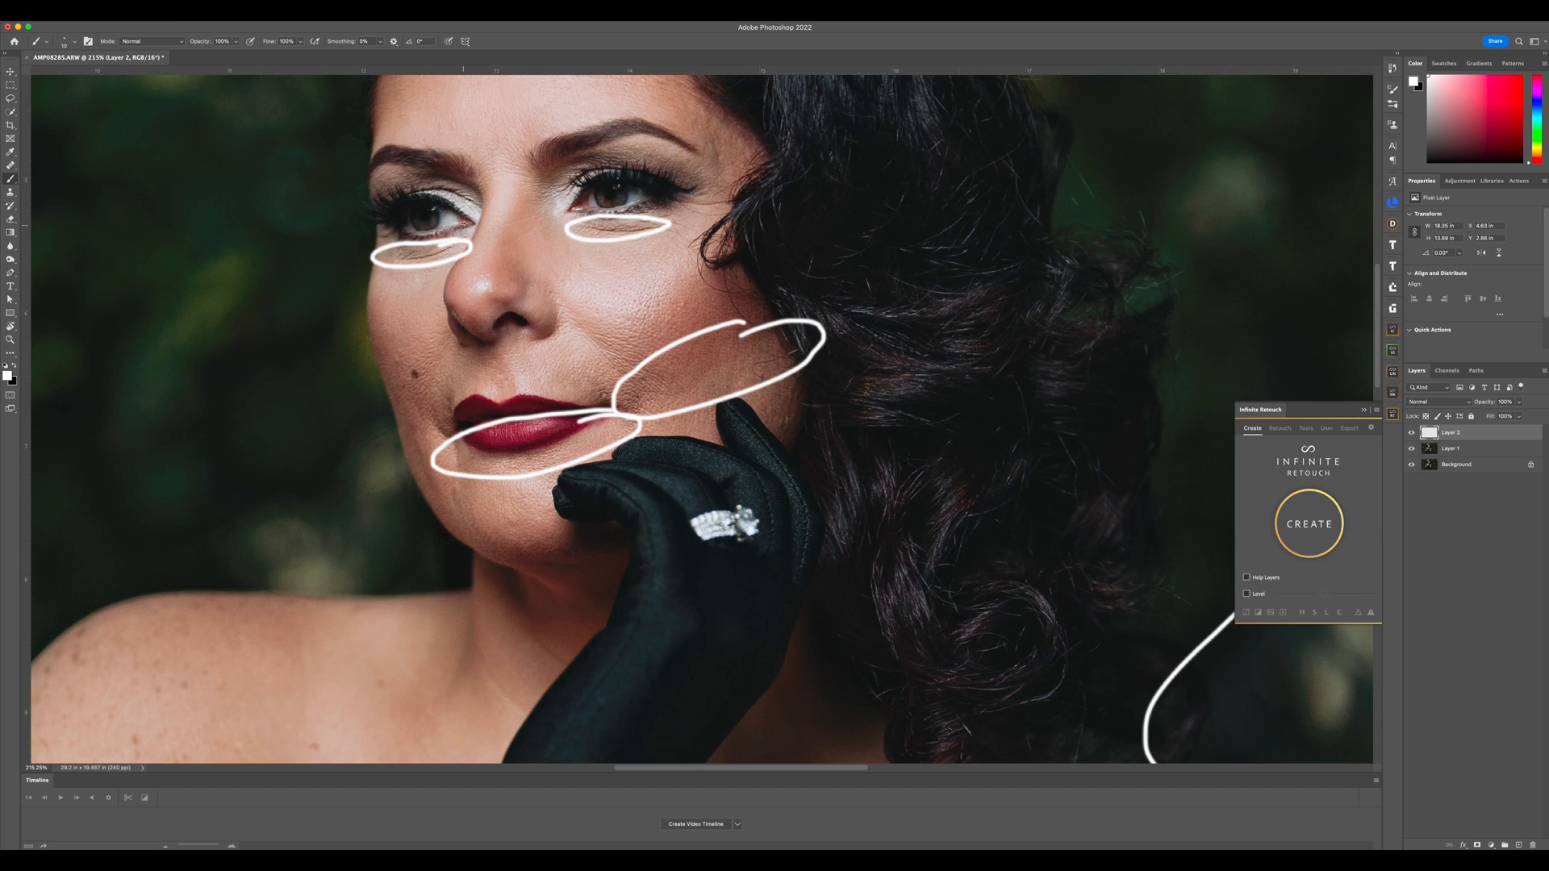
scroll(455, 219, "up", 6)
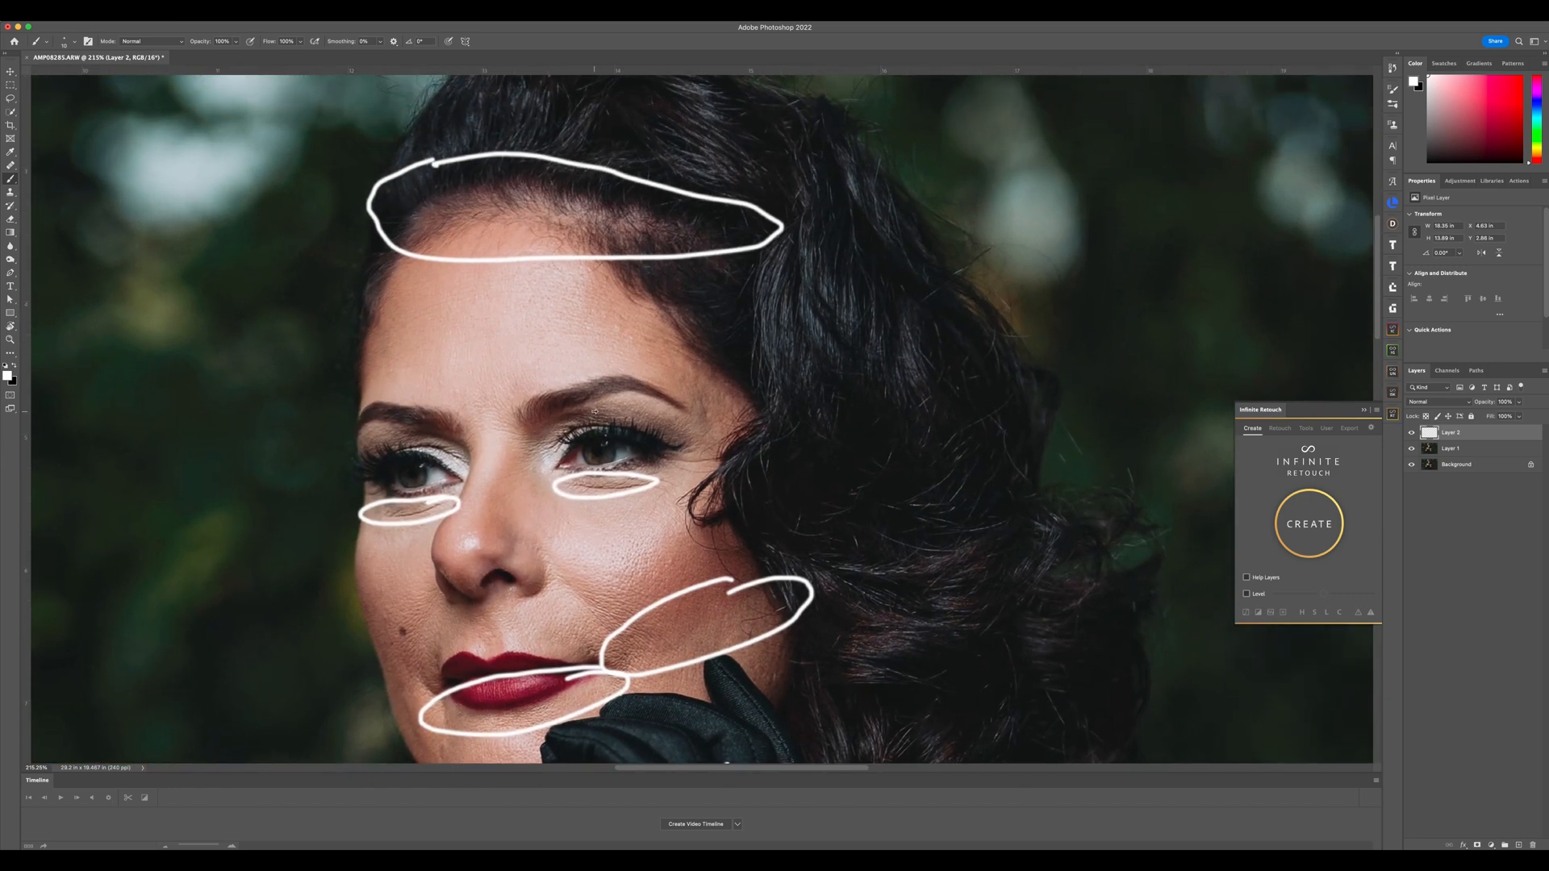
scroll(601, 464, "down", 15)
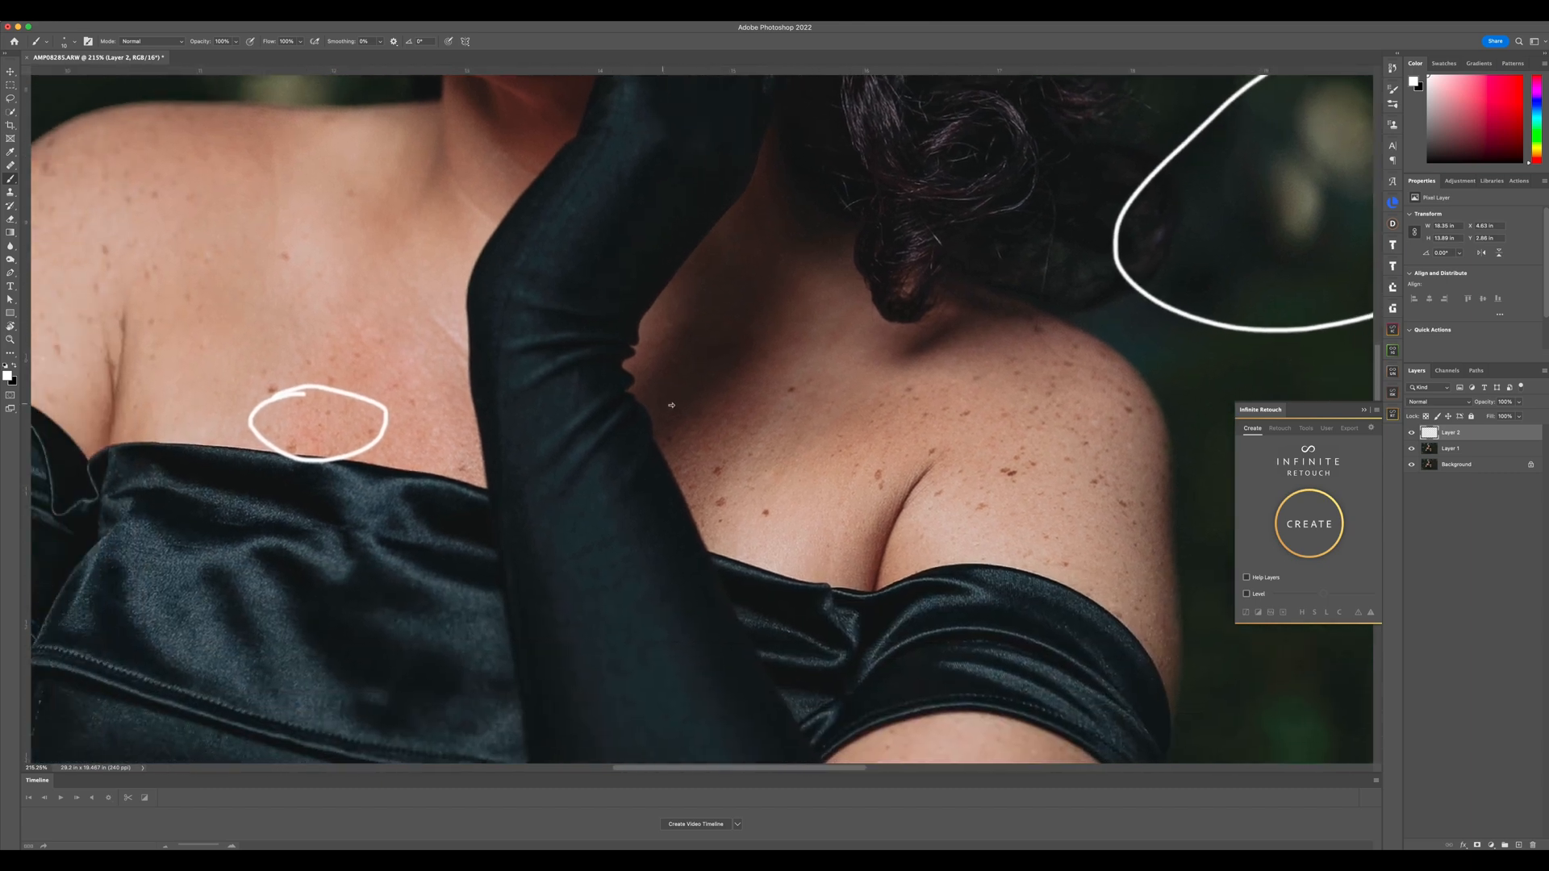
Circle the uneven lower edge and loose threads of the horizontal glove at the elbow on the photo's left side
scroll(756, 398, "down", 6)
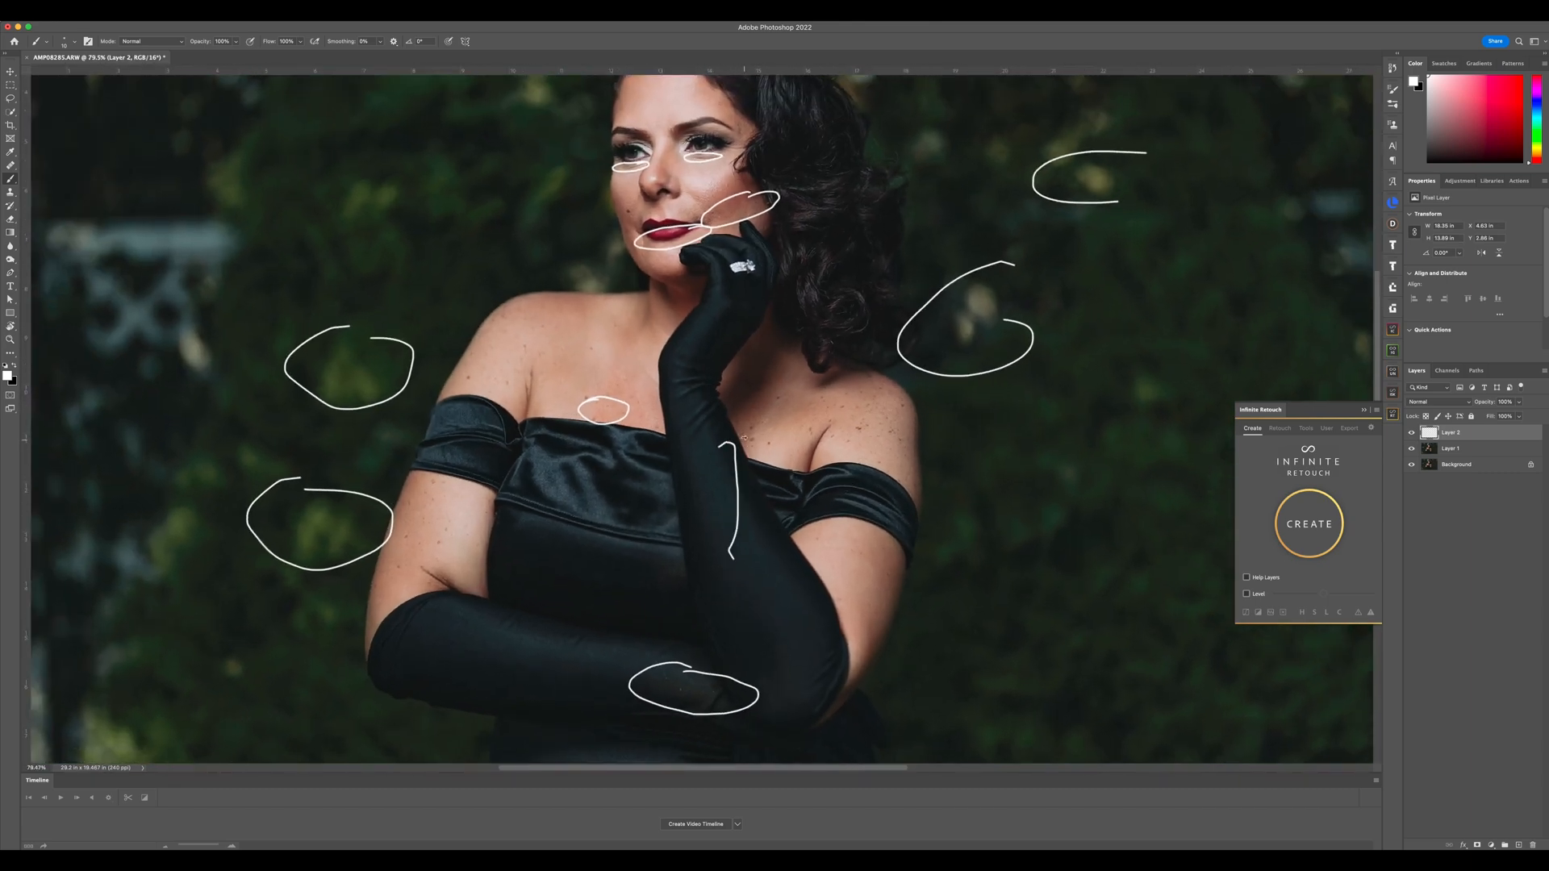
scroll(749, 526, "down", 5)
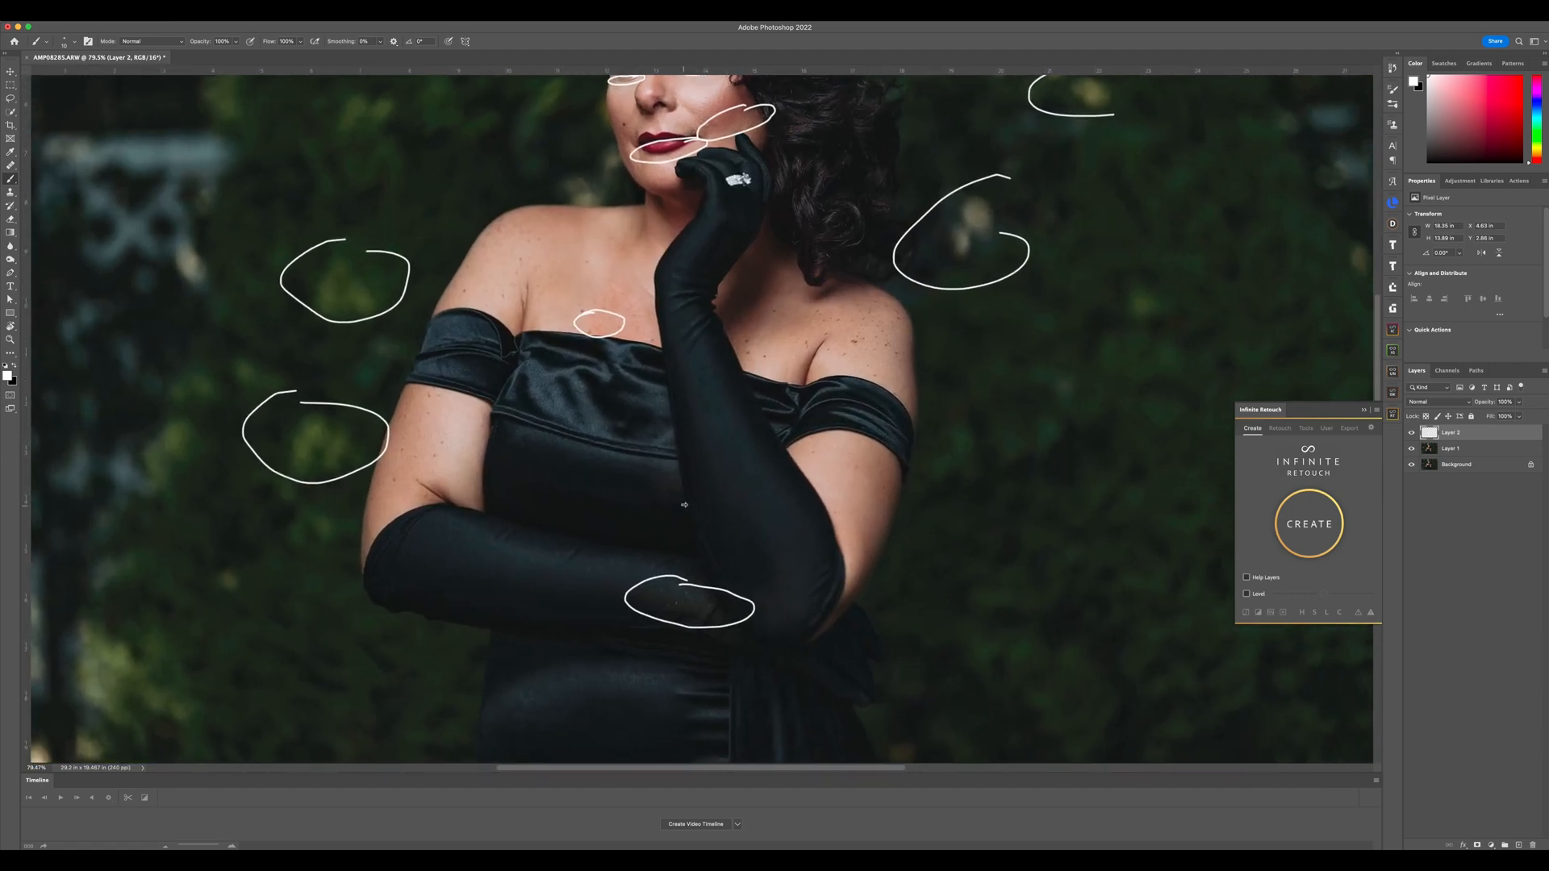
scroll(709, 477, "up", 3)
scroll(710, 477, "left", 2)
scroll(720, 506, "up", 1)
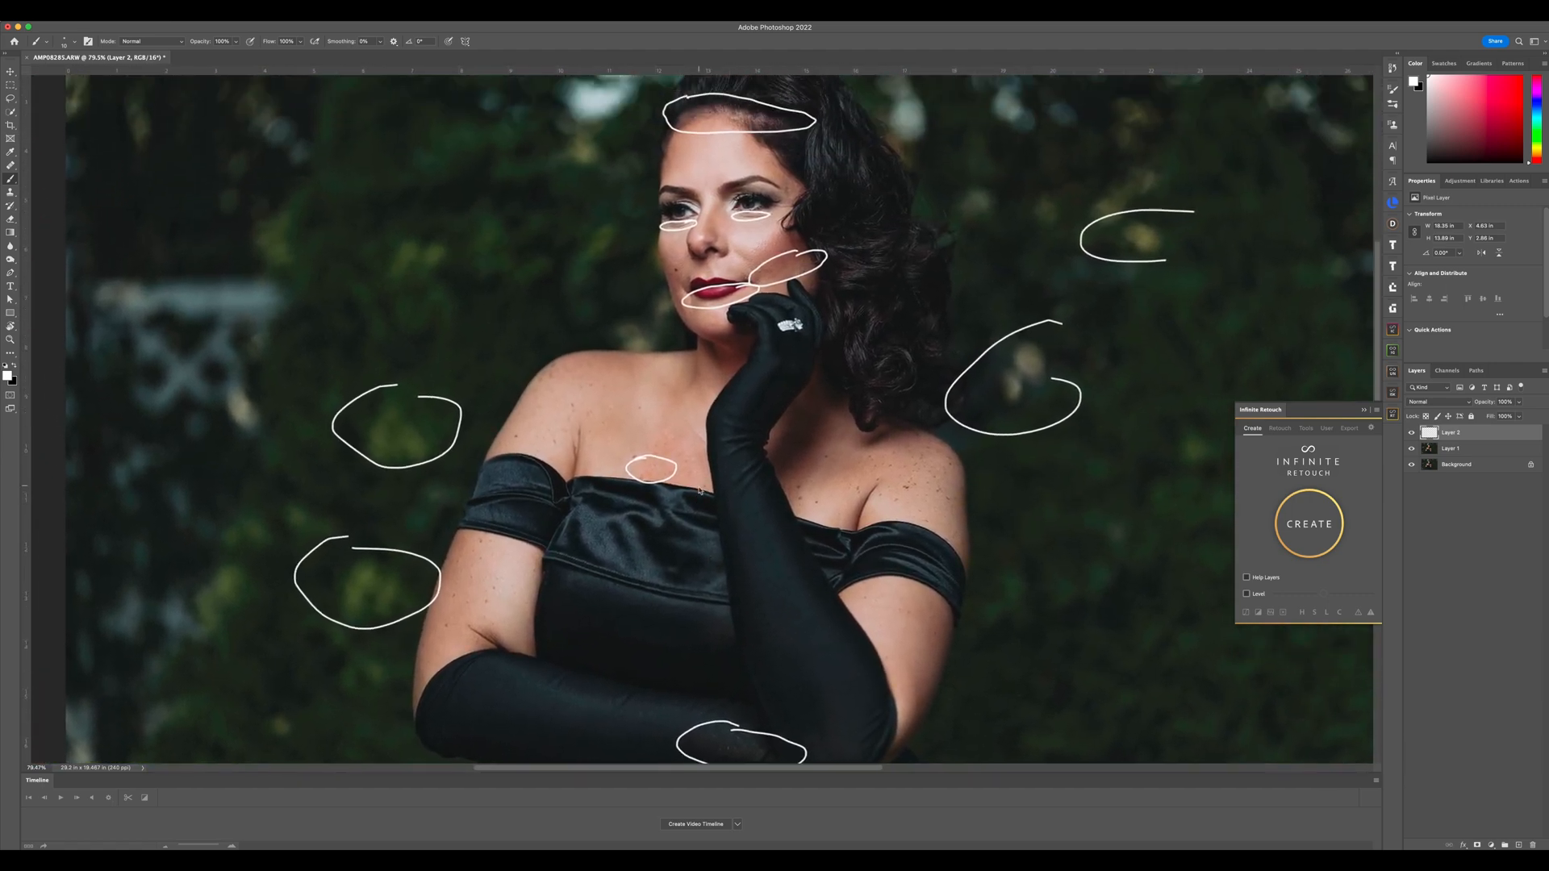
scroll(586, 527, "down", 3)
scroll(586, 528, "left", 3)
scroll(586, 528, "up", 10)
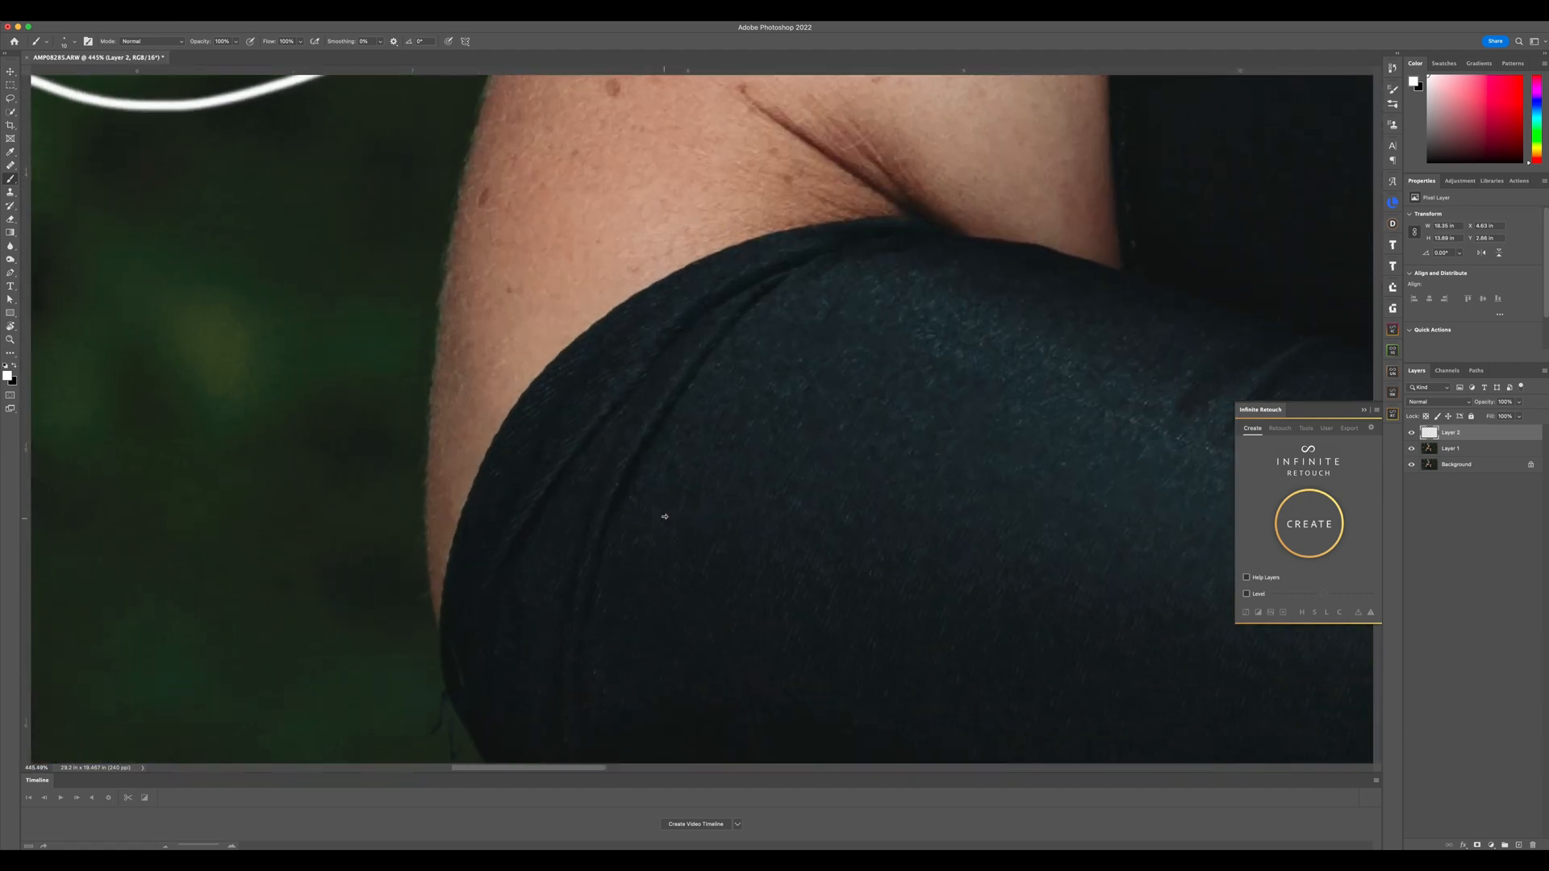
mouse_move(442, 293)
left_mouse_down()
mouse_move(788, 626)
mouse_move(539, 347)
mouse_move(476, 343)
left_mouse_up()
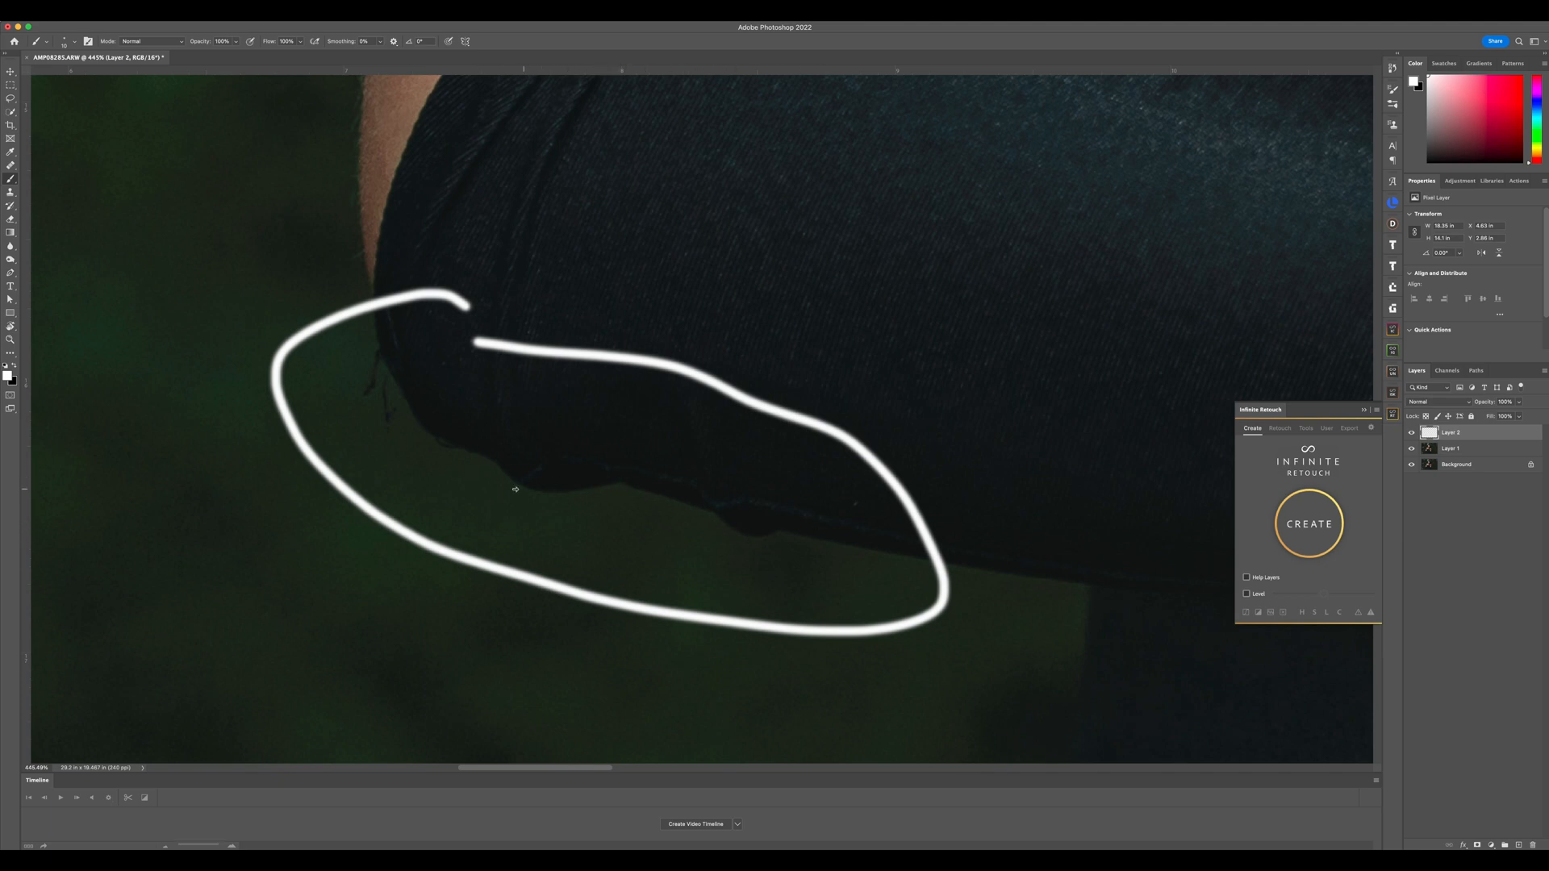
Delete Layer 2 with the white retouching marks, keeping Layer 1 and the Background
scroll(796, 439, "down", 10)
scroll(739, 403, "up", 3)
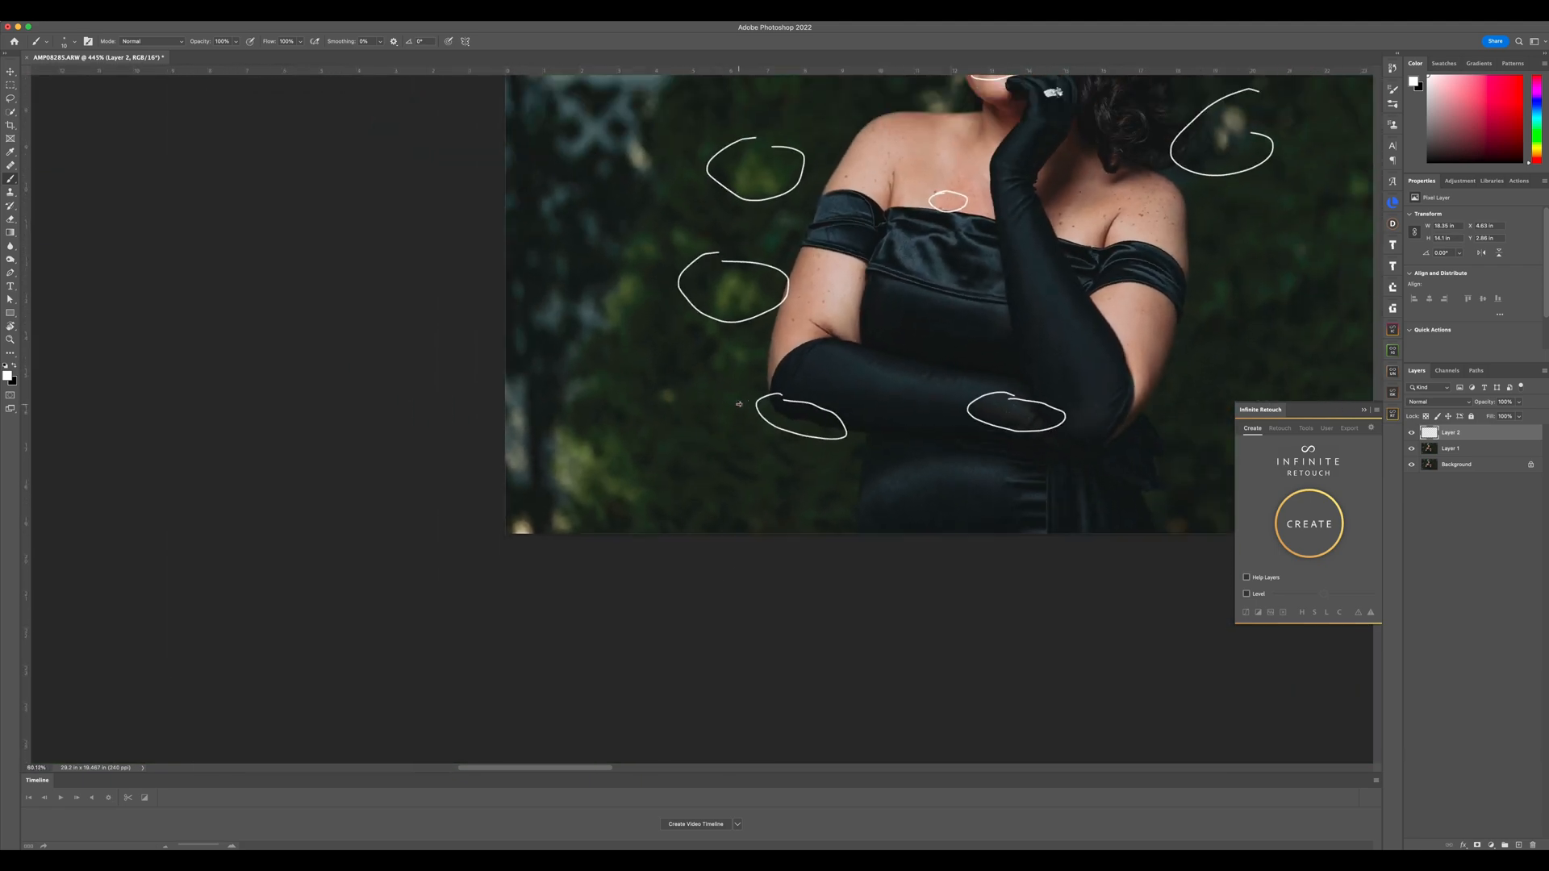
scroll(739, 403, "down", 2)
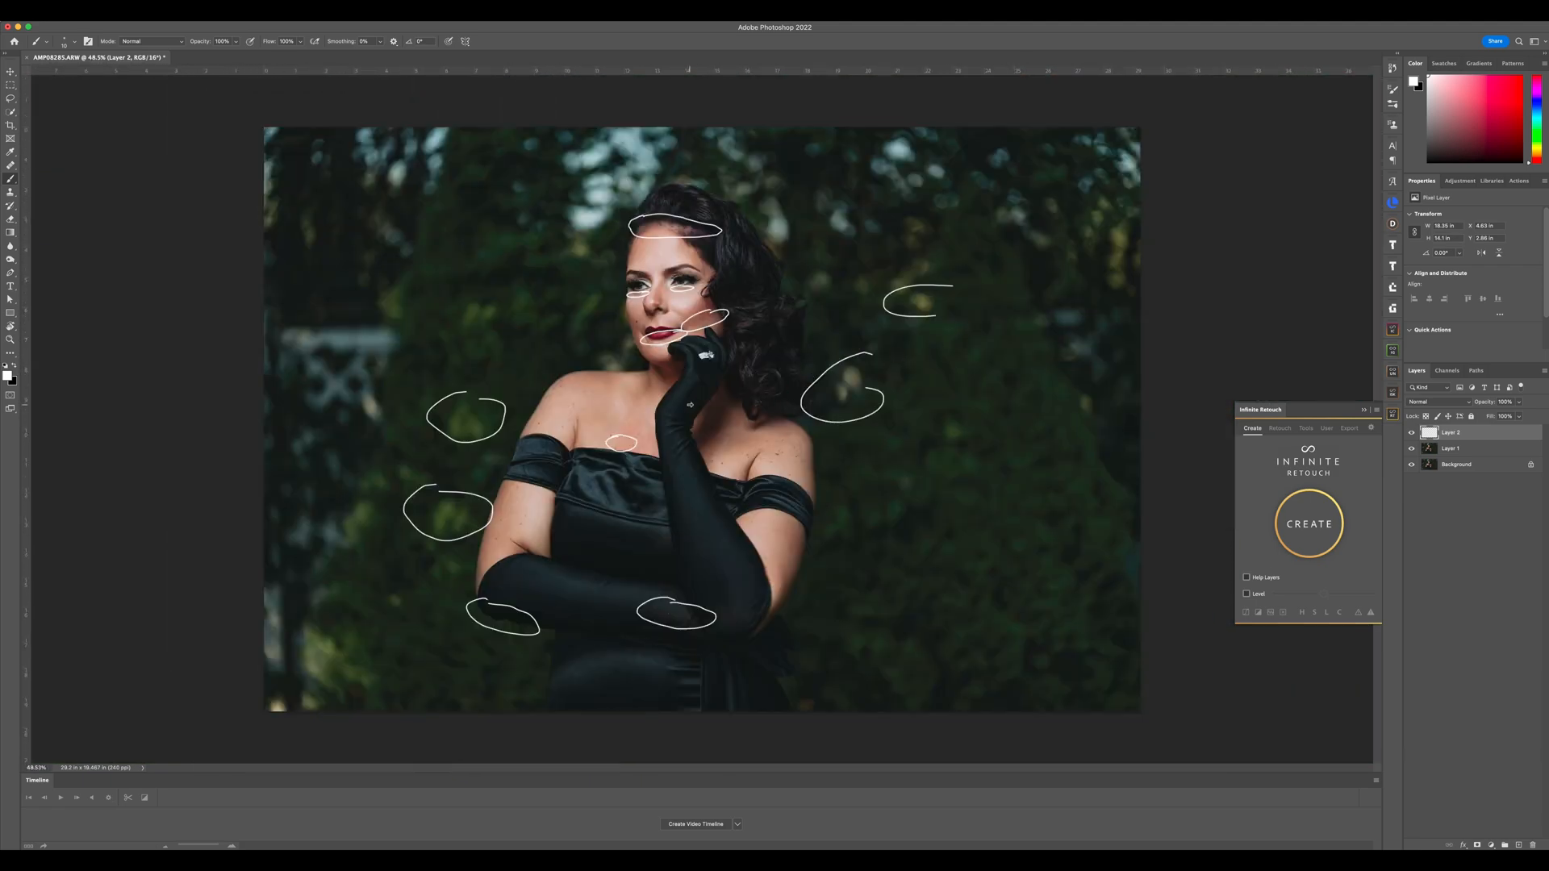
left_click_drag(1492, 444, 1534, 843)
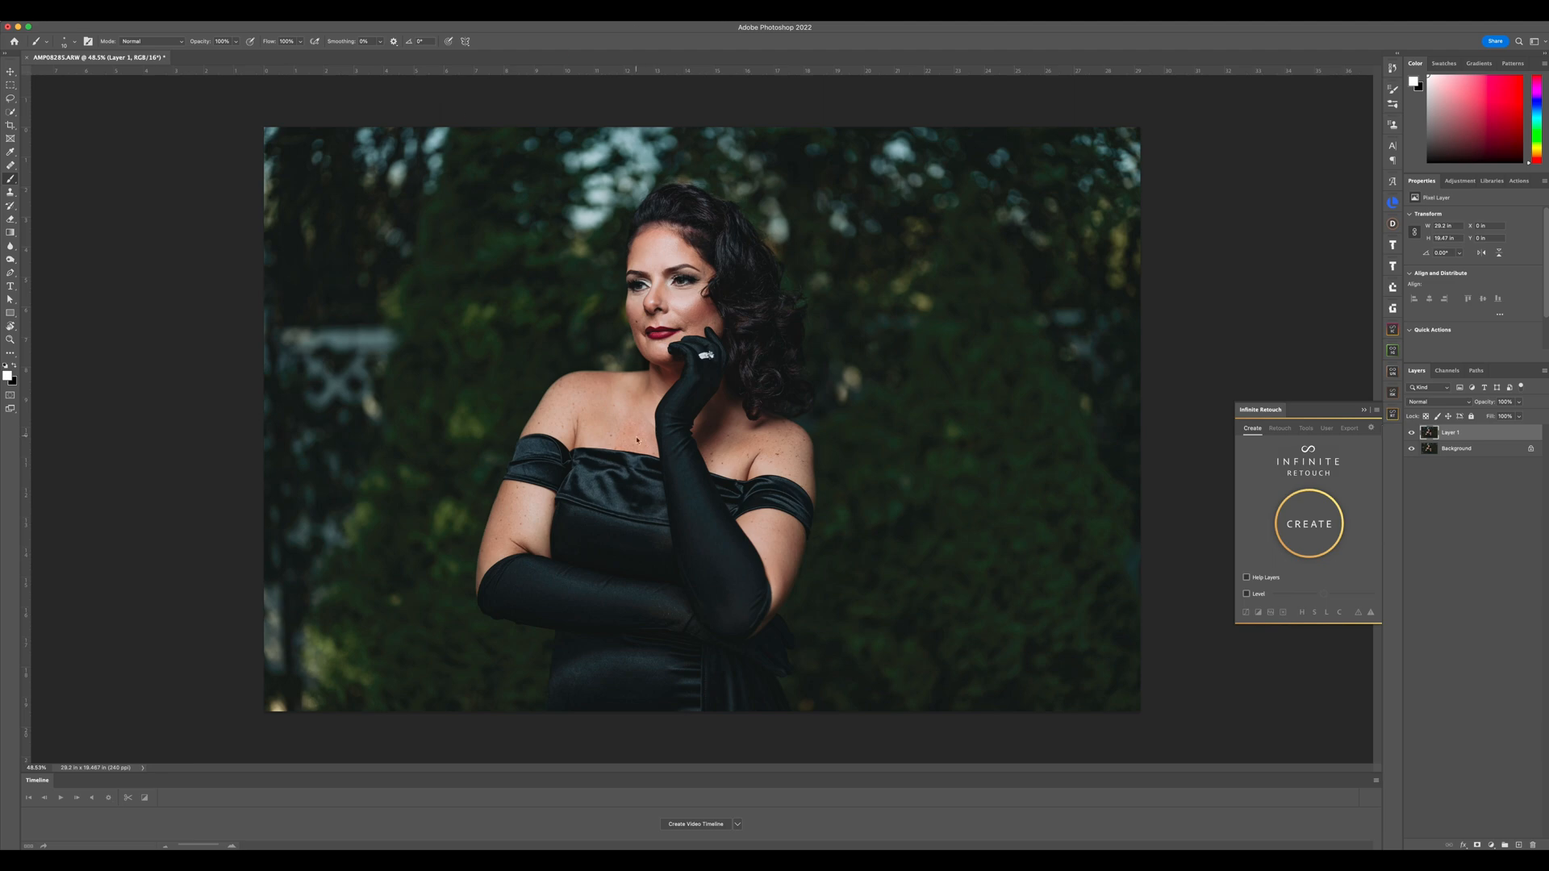
Enable Help Layers in the Infinite Retouch plugin and dismiss the resulting message
scroll(686, 314, "up", 5)
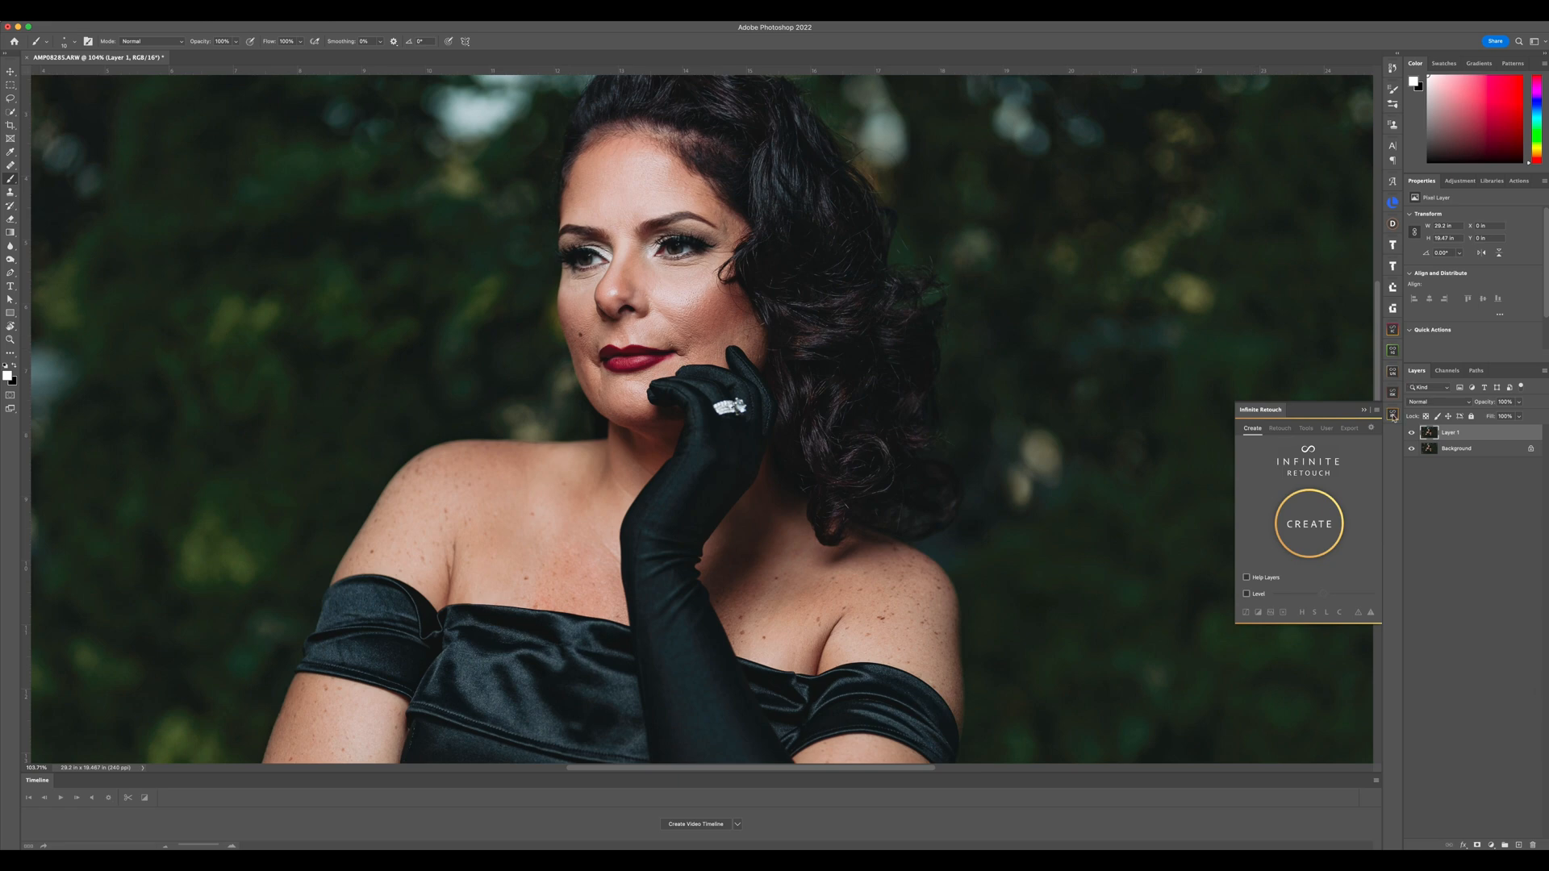
left_click(1282, 429)
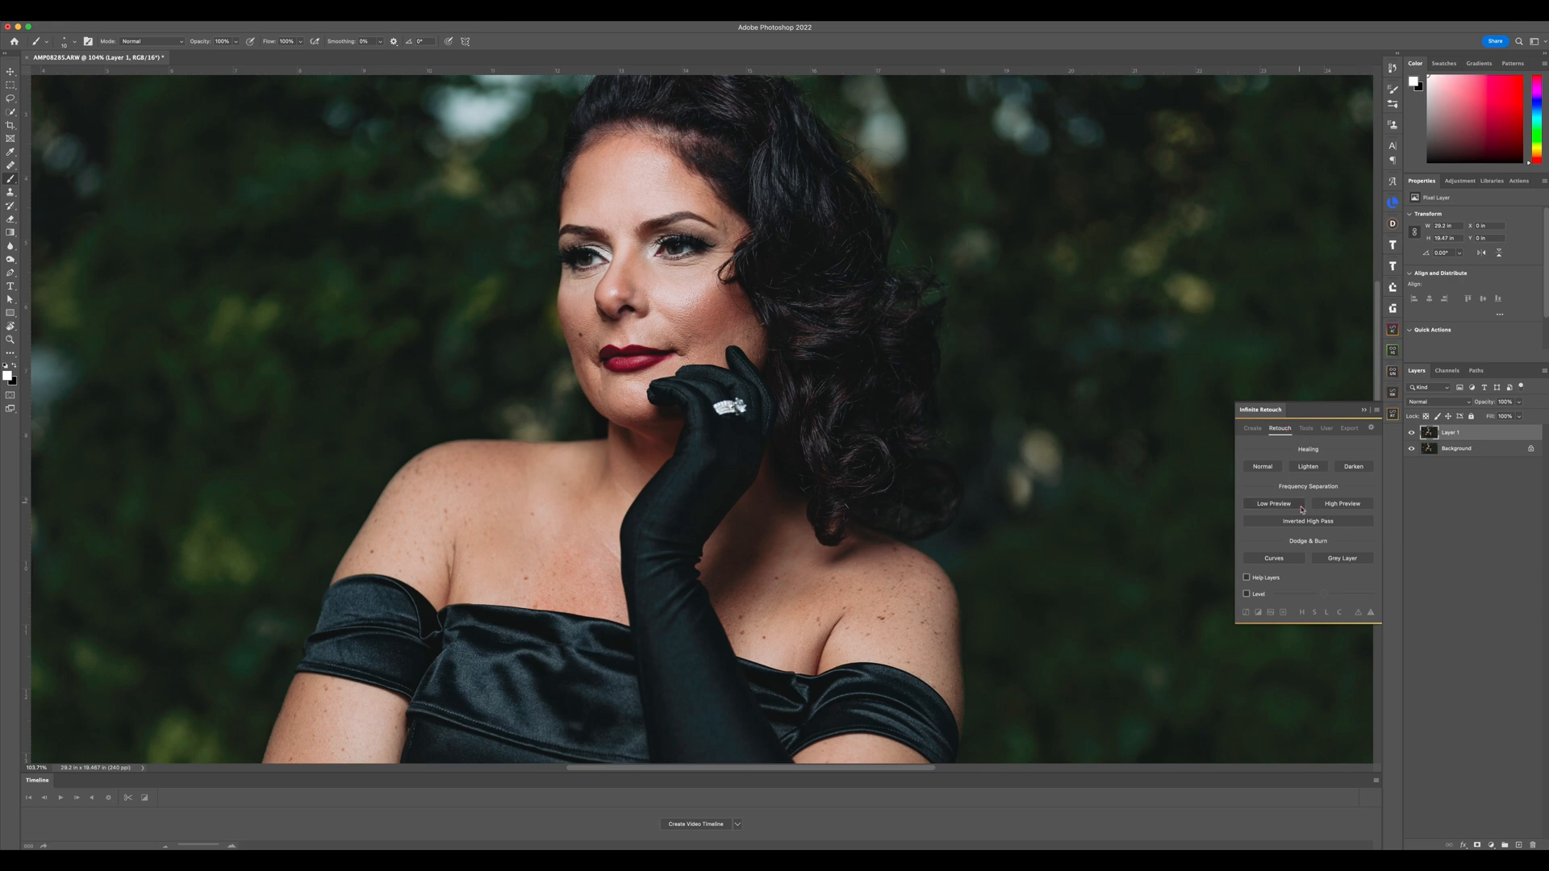
left_click(1253, 424)
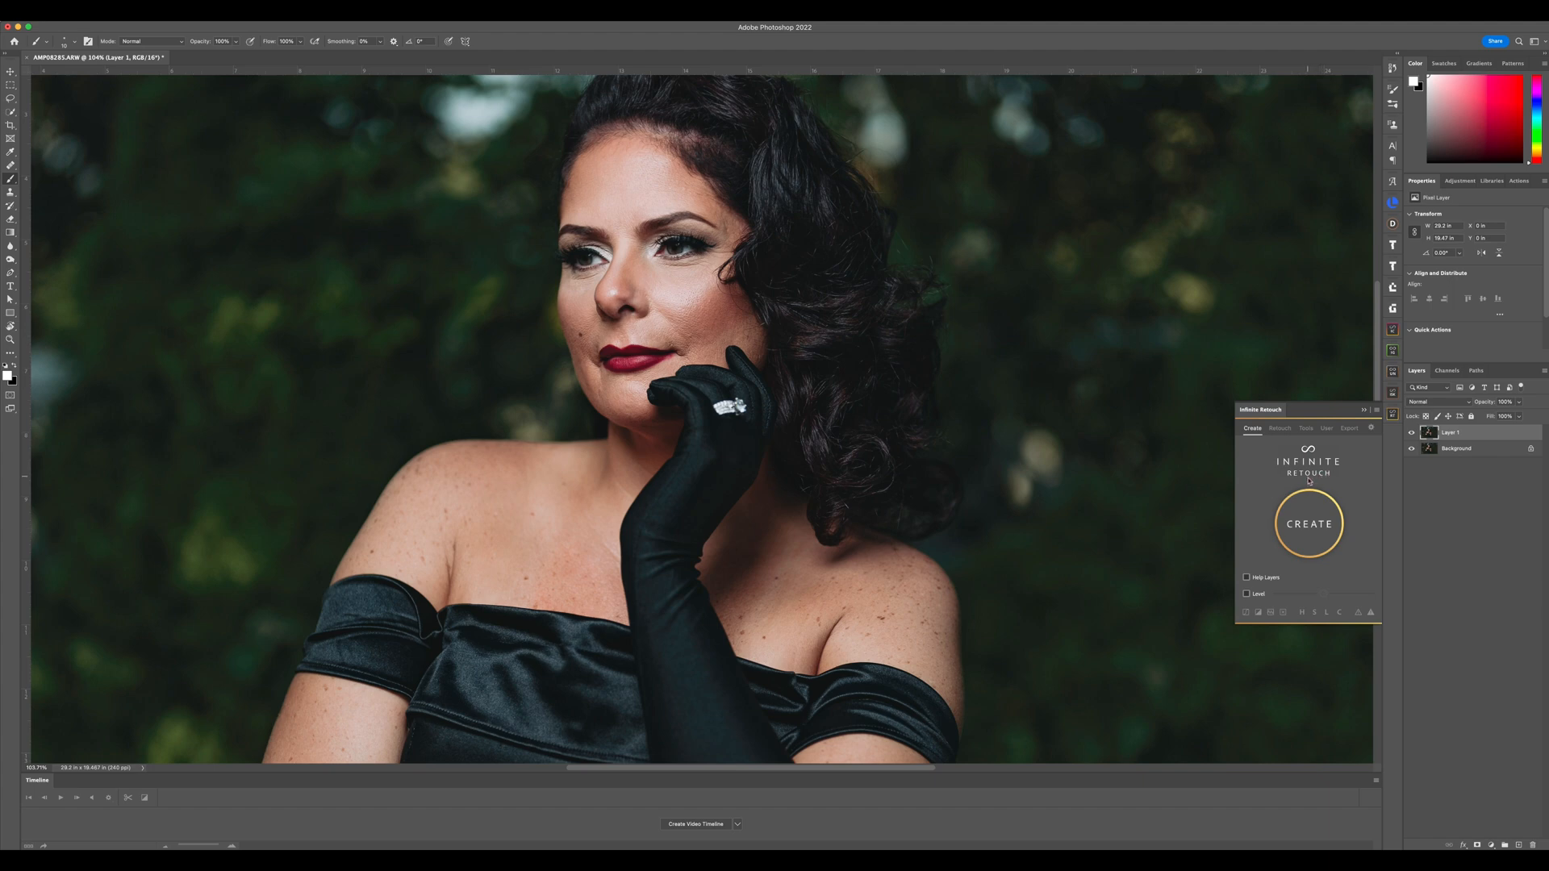
left_click(1246, 579)
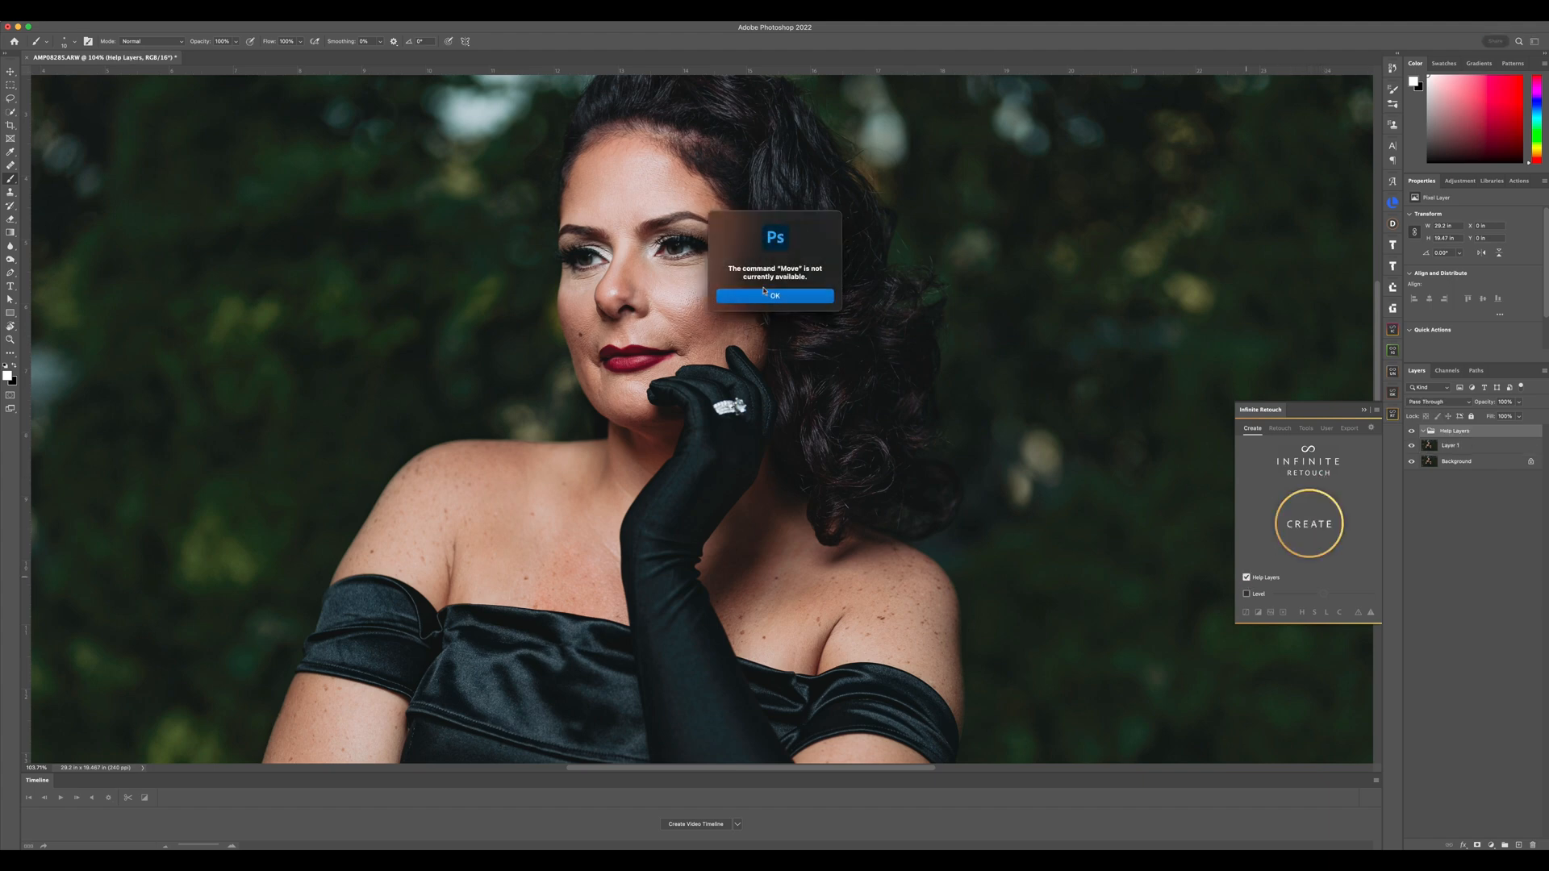
left_click(728, 298)
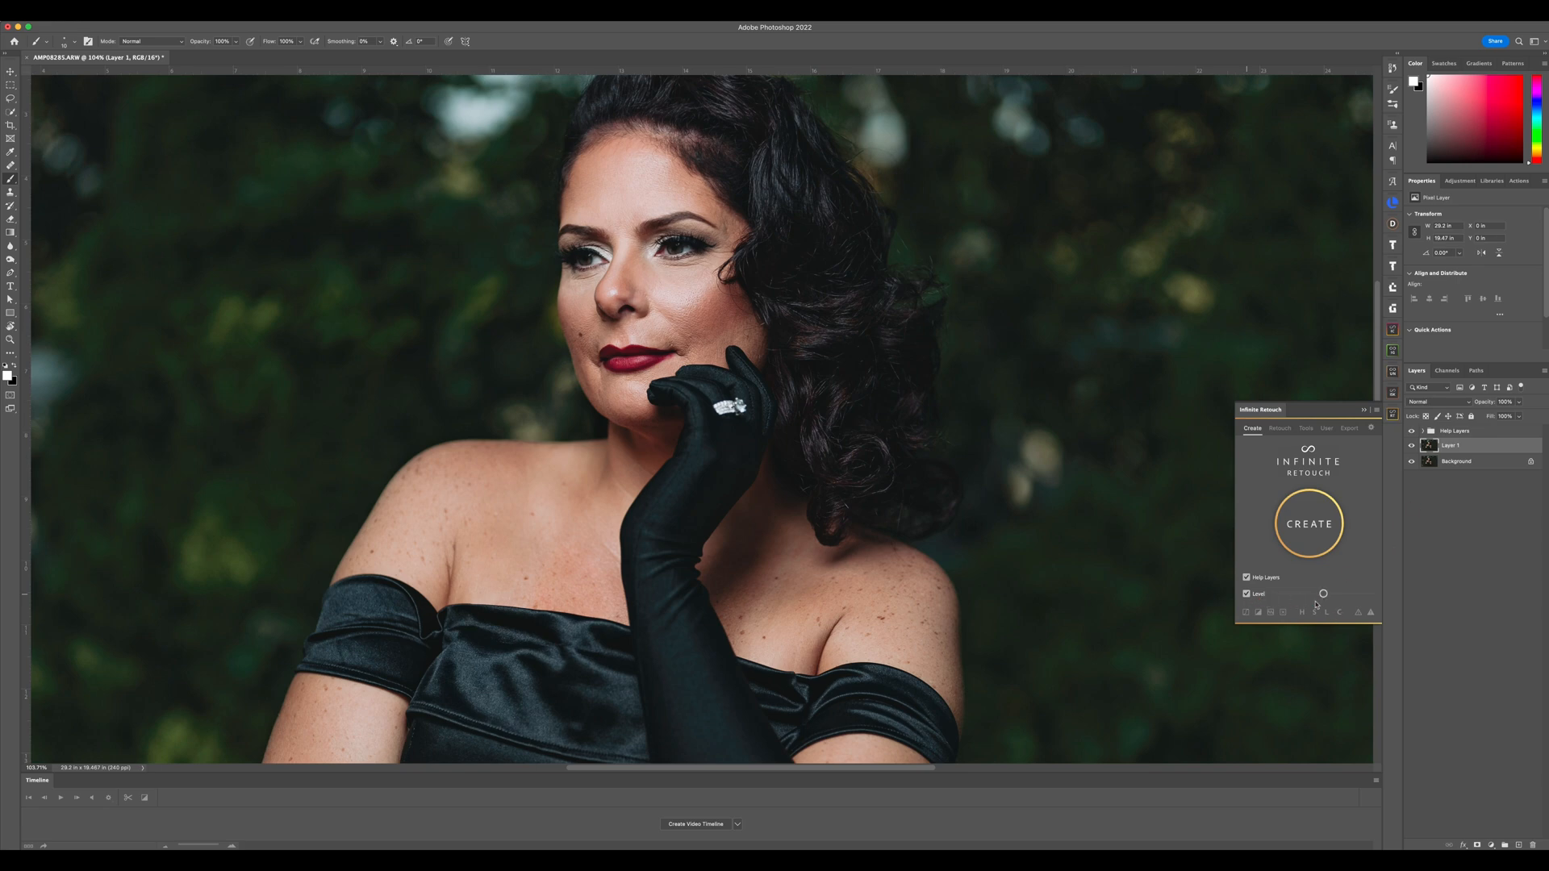
Turn on the black-and-white L help view with the Level option and lower the level to darken the preview
mouse_move(1322, 595)
left_mouse_down()
mouse_move(1288, 595)
mouse_move(1322, 595)
left_mouse_up()
left_click(1327, 612)
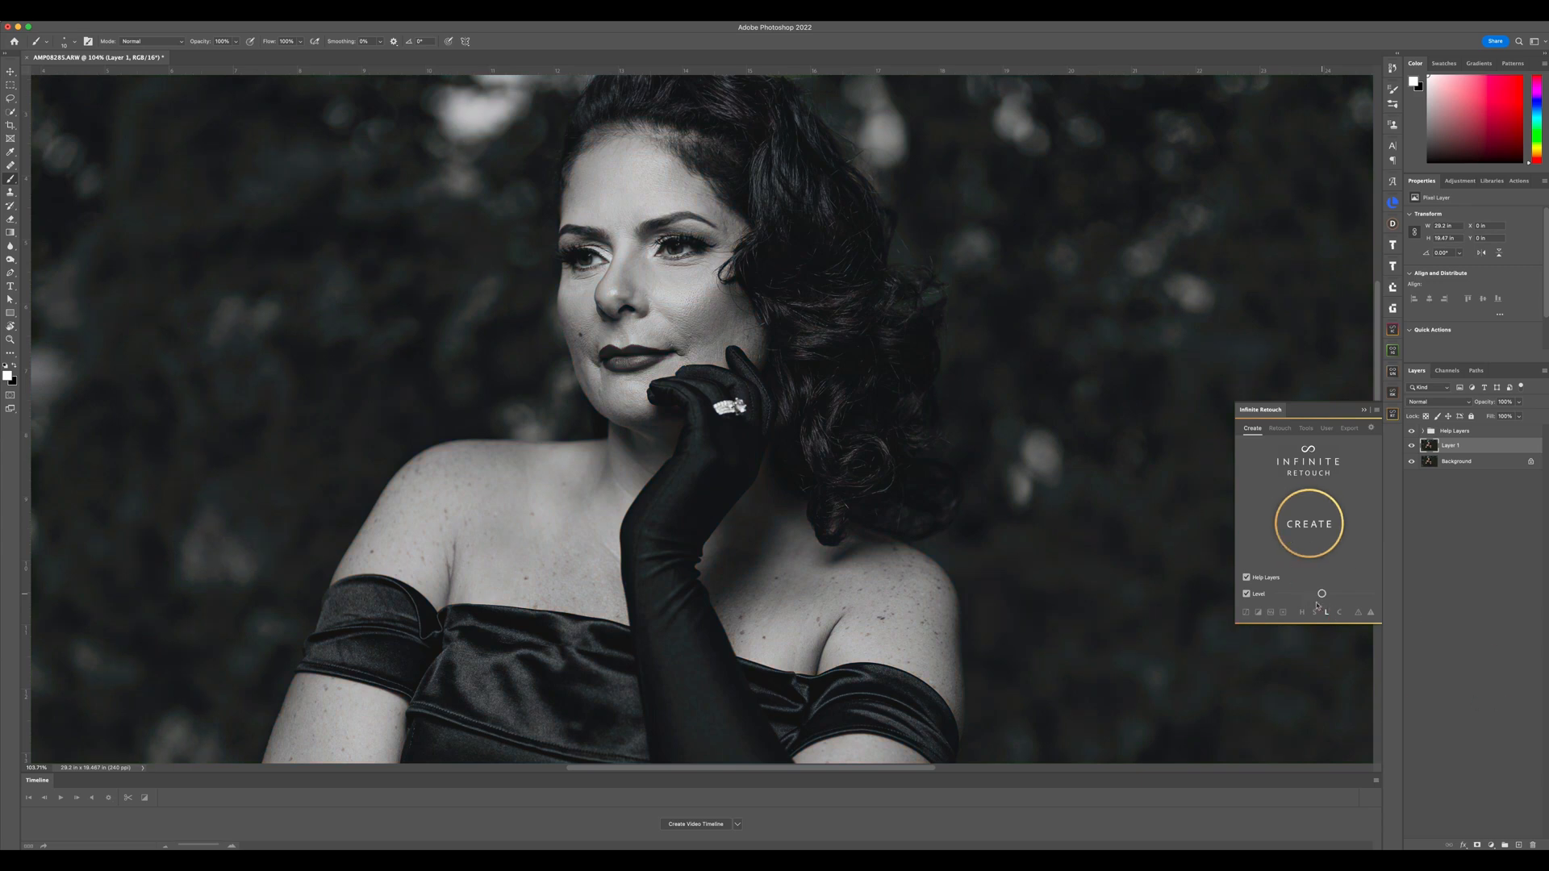
left_click_drag(1321, 594, 1309, 596)
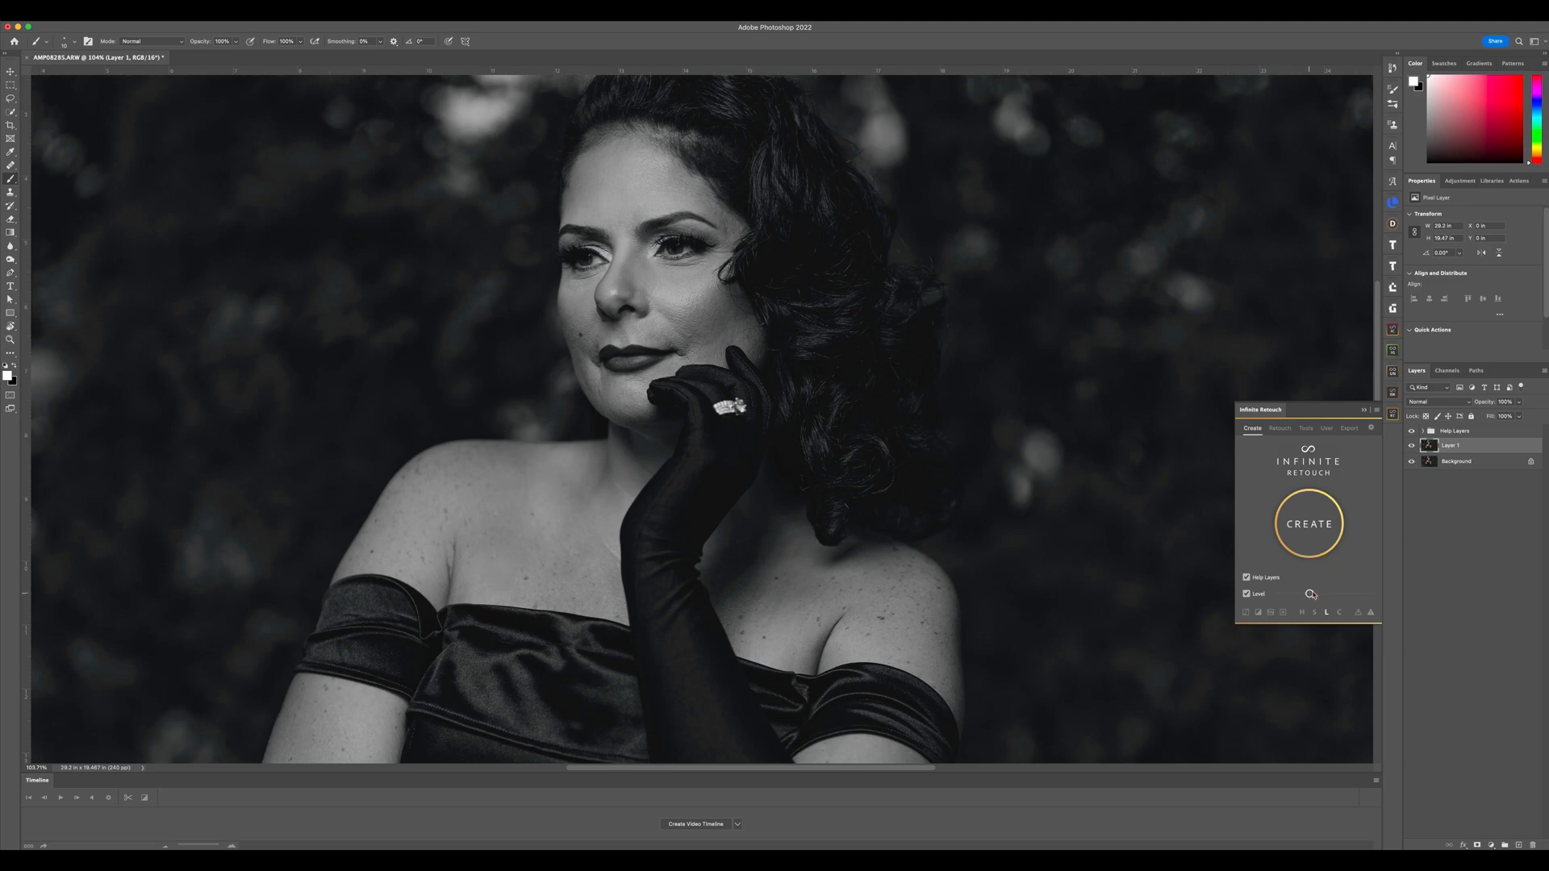
left_click(1339, 595)
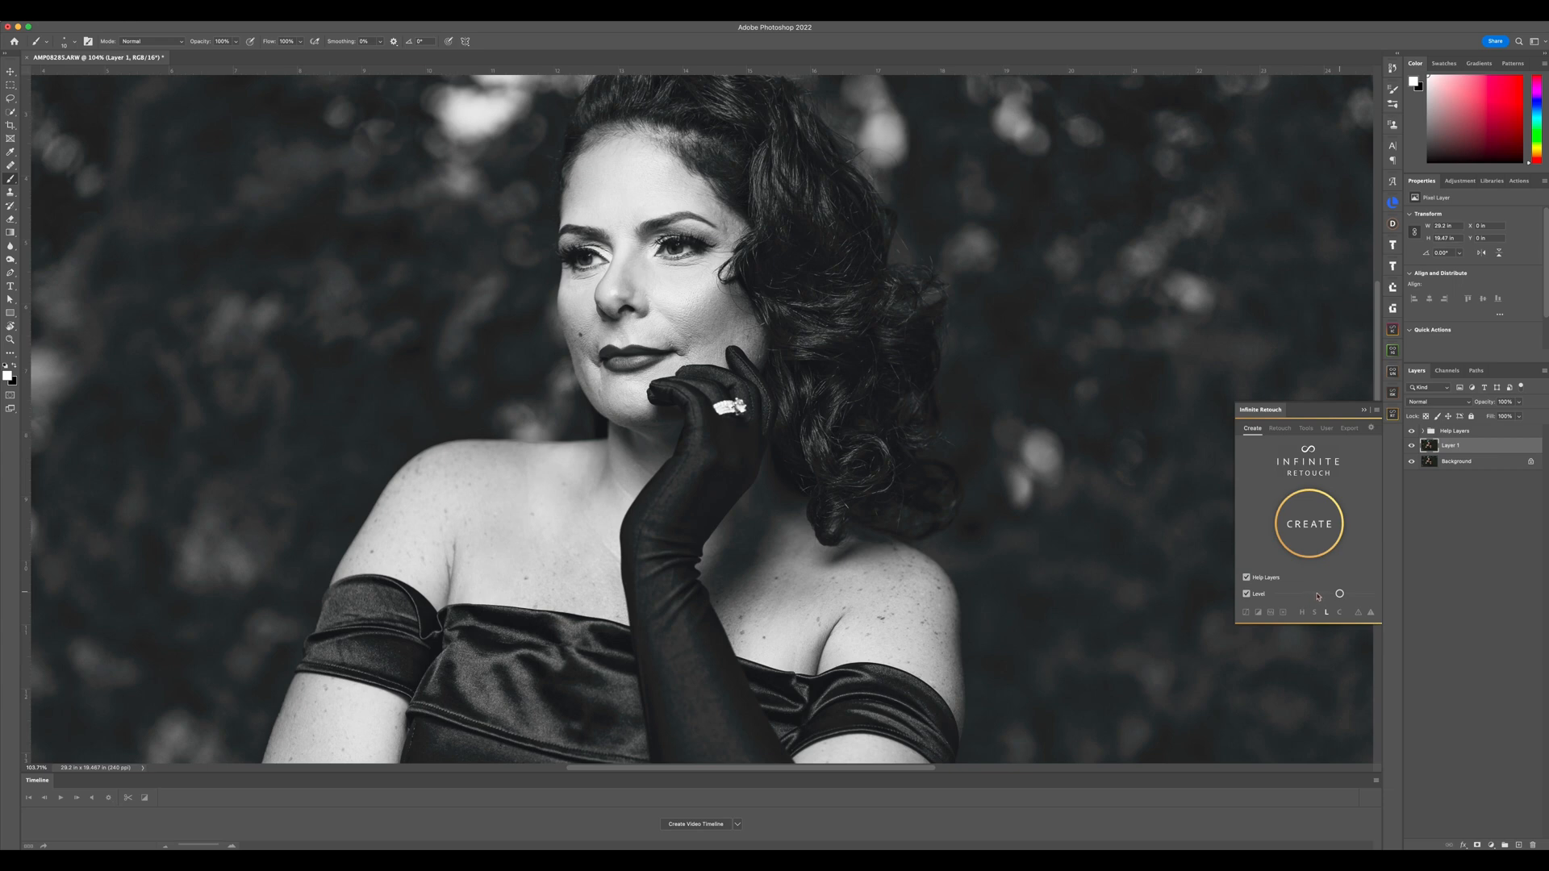
left_click_drag(1317, 596, 1309, 595)
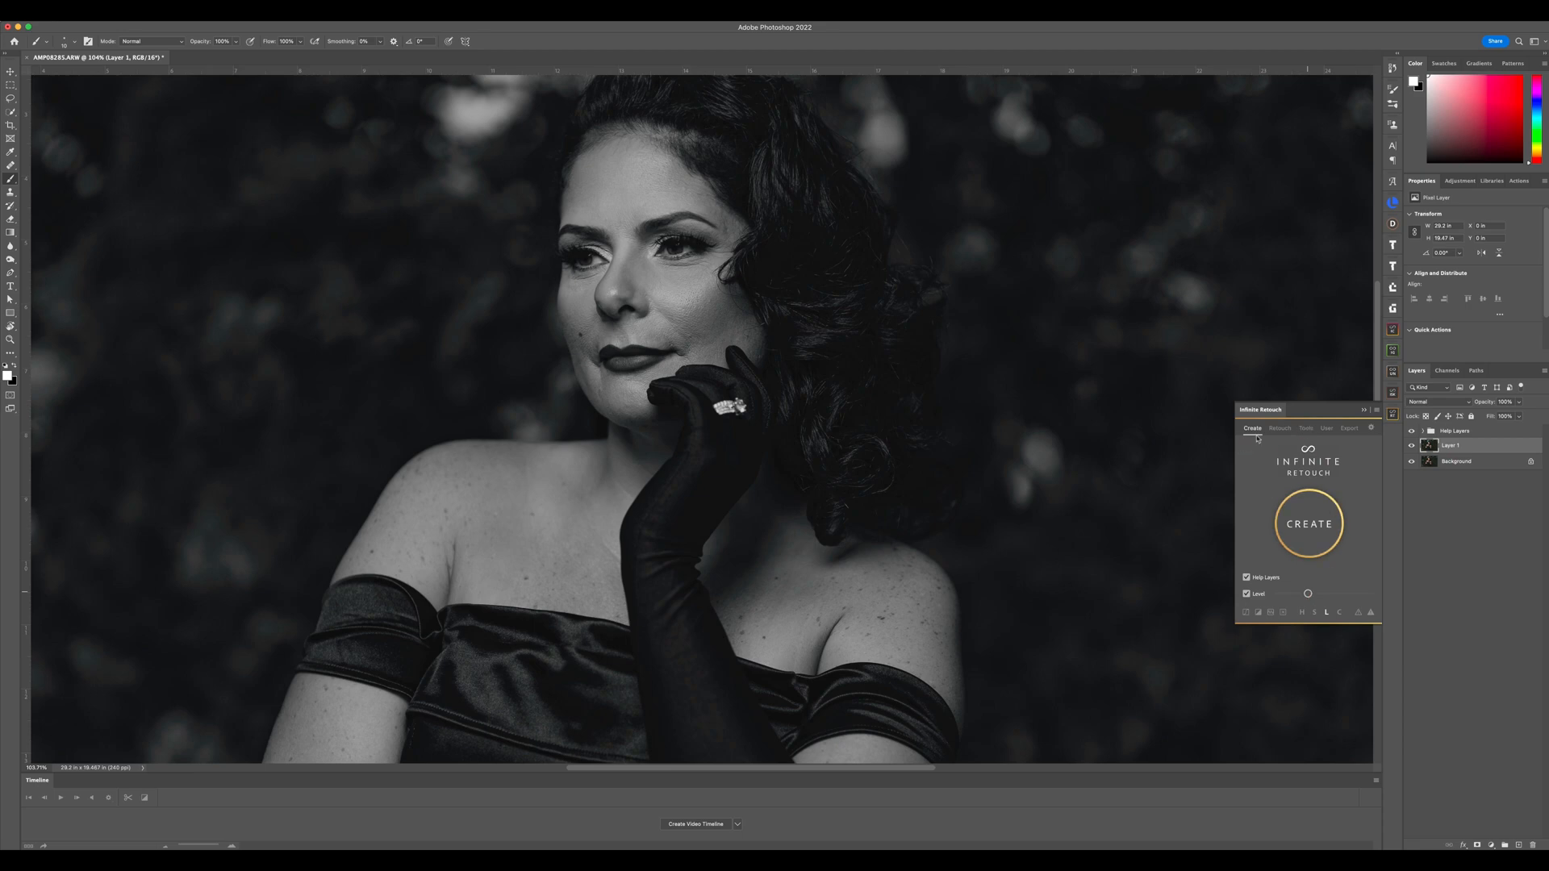
Create the Curves-based Dodge & Burn layers and lower the Level further to darken the preview of the face
left_click(1280, 429)
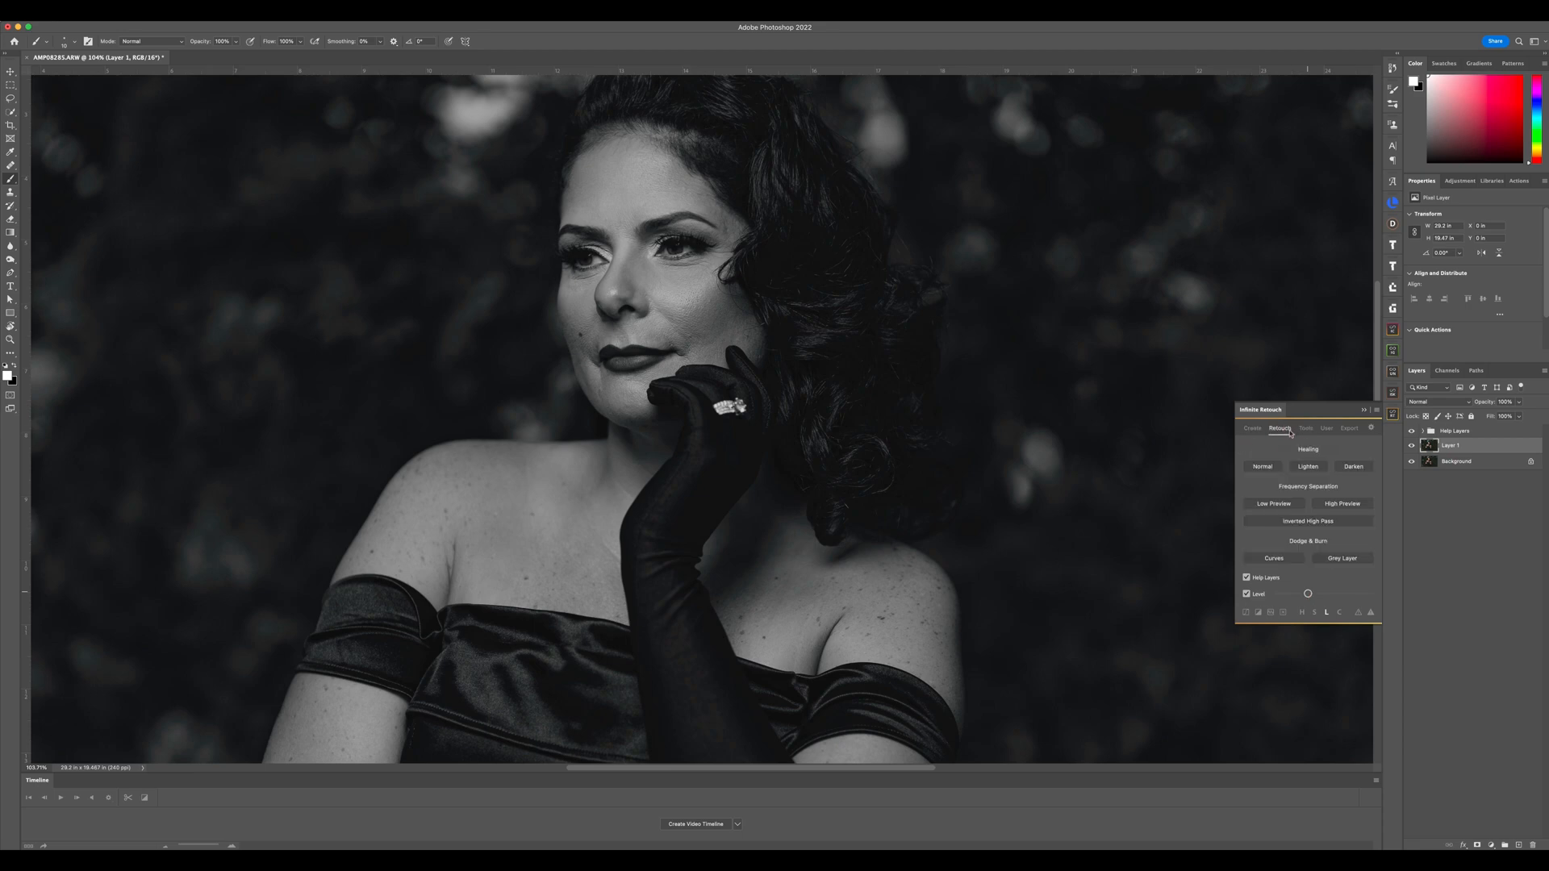
left_click(1287, 559)
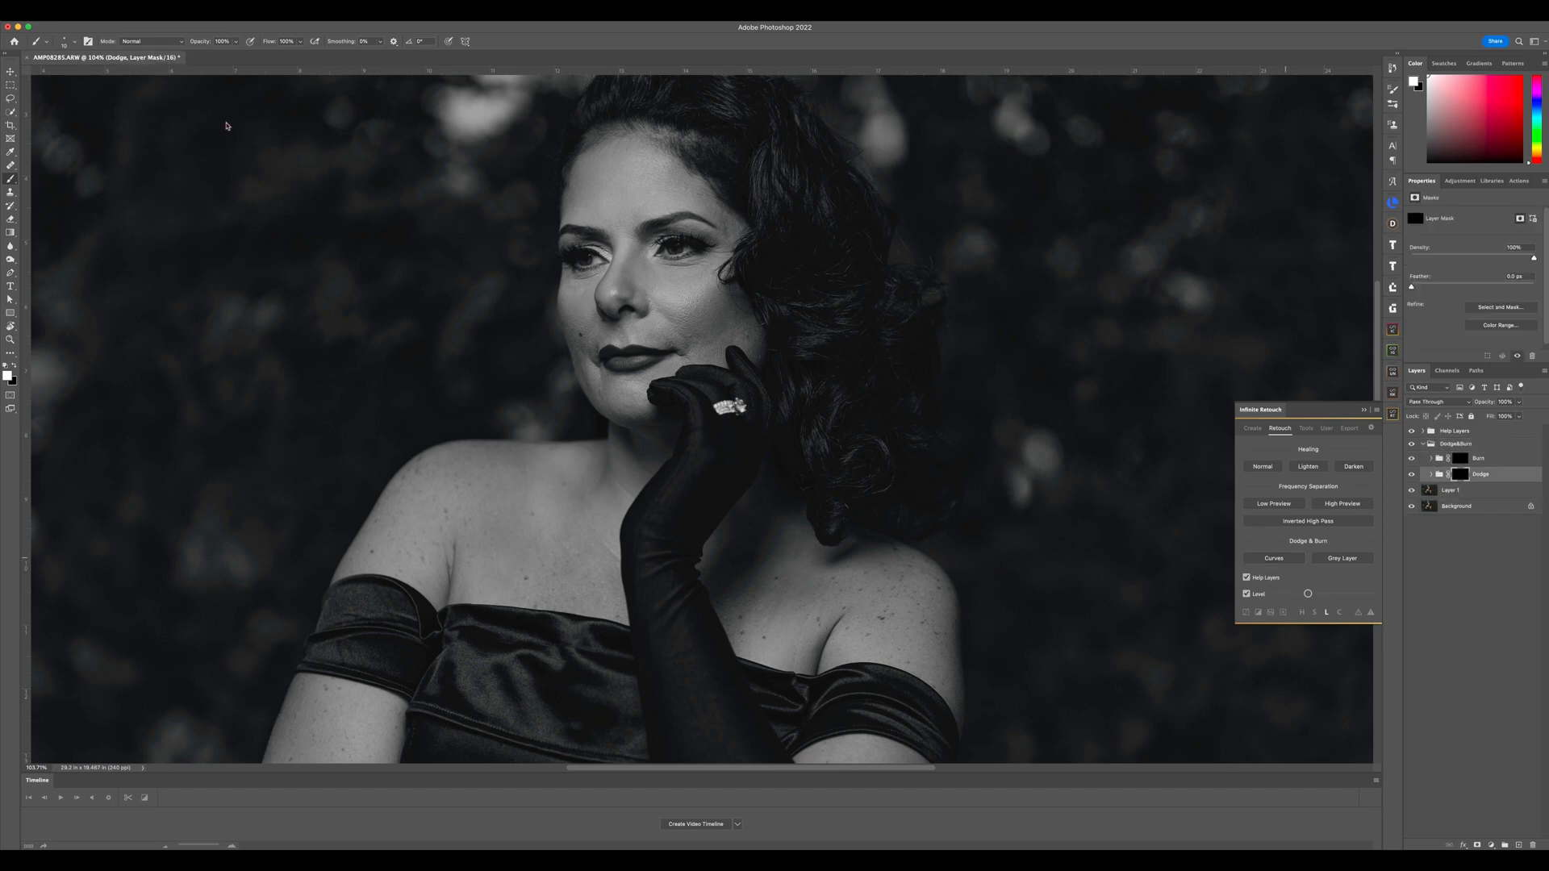
scroll(704, 368, "down", 5)
scroll(709, 374, "up", 10)
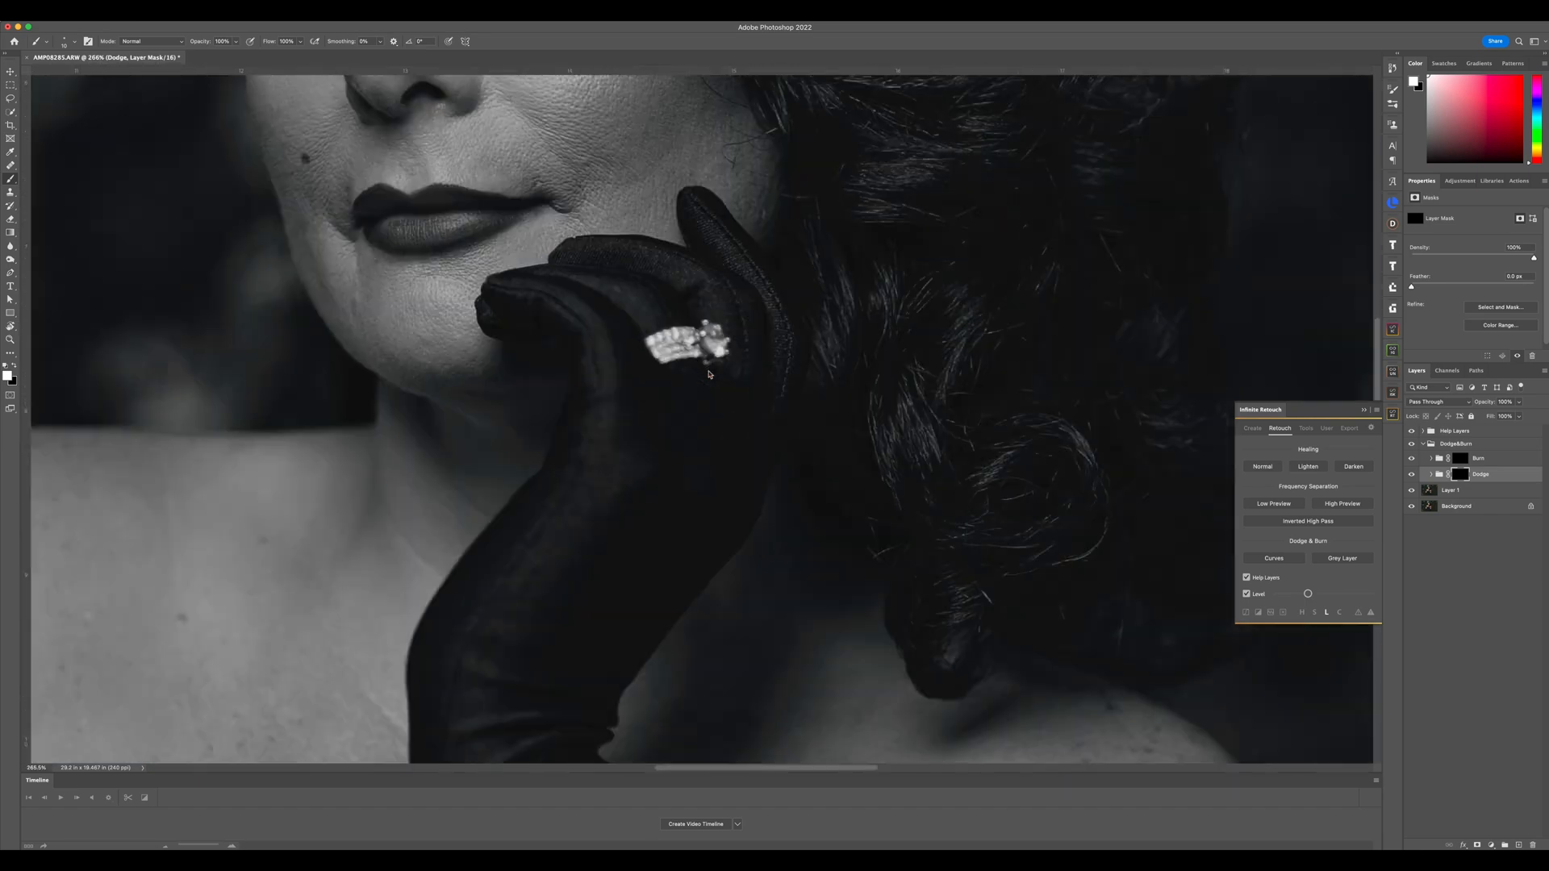
left_click_drag(659, 171, 654, 393)
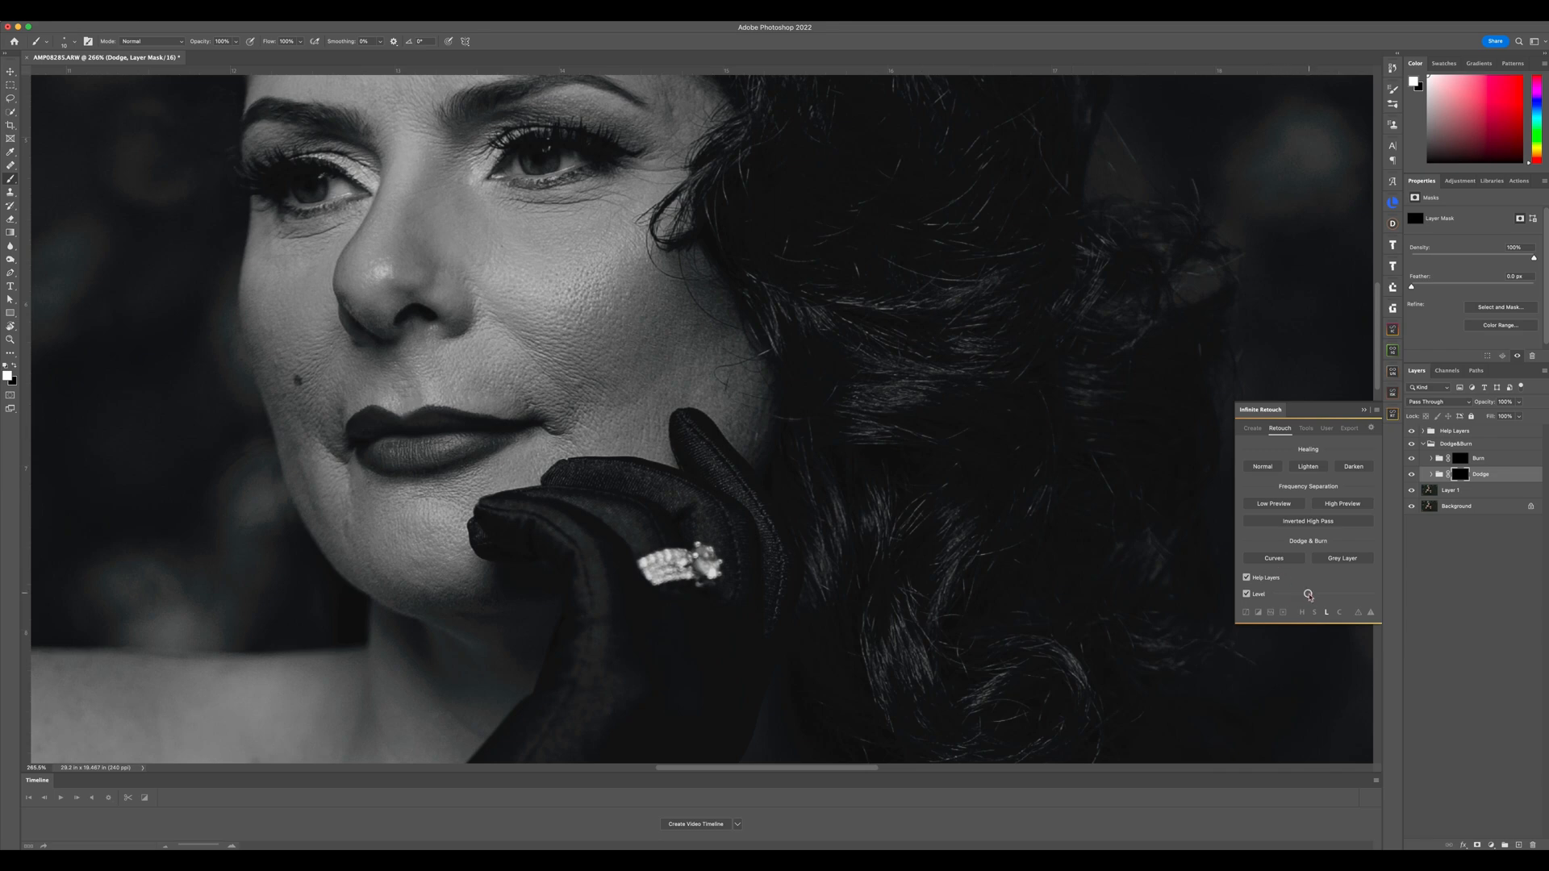
left_click(1305, 595)
left_click_drag(1306, 595, 1299, 595)
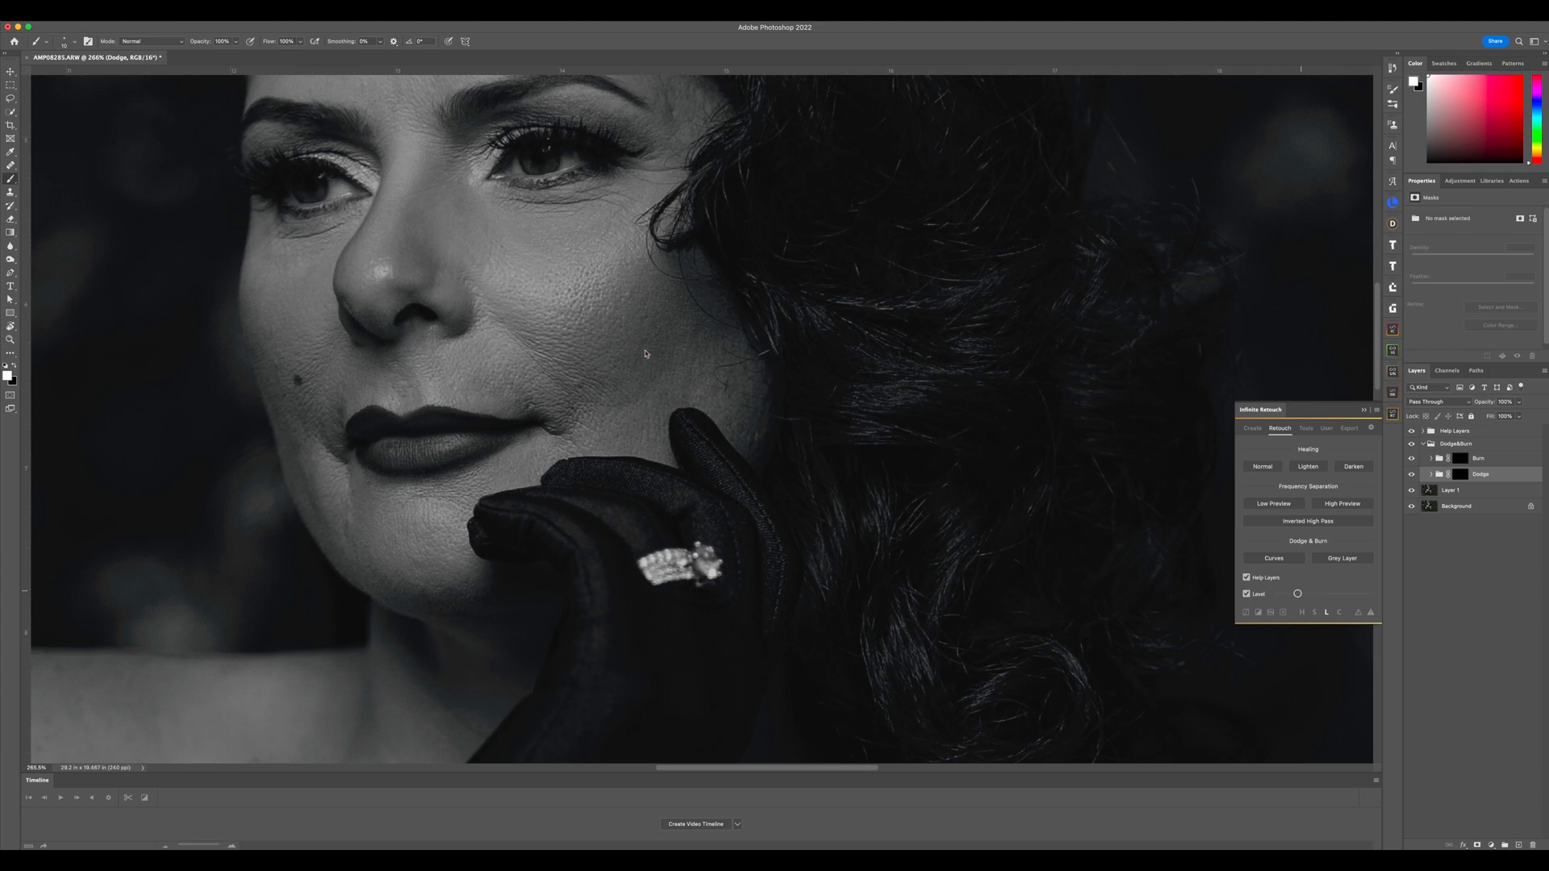
Select the Dodge group's layer mask and toggle the brush colour between black and white, ending with white
left_click(1468, 475)
scroll(616, 411, "down", 3)
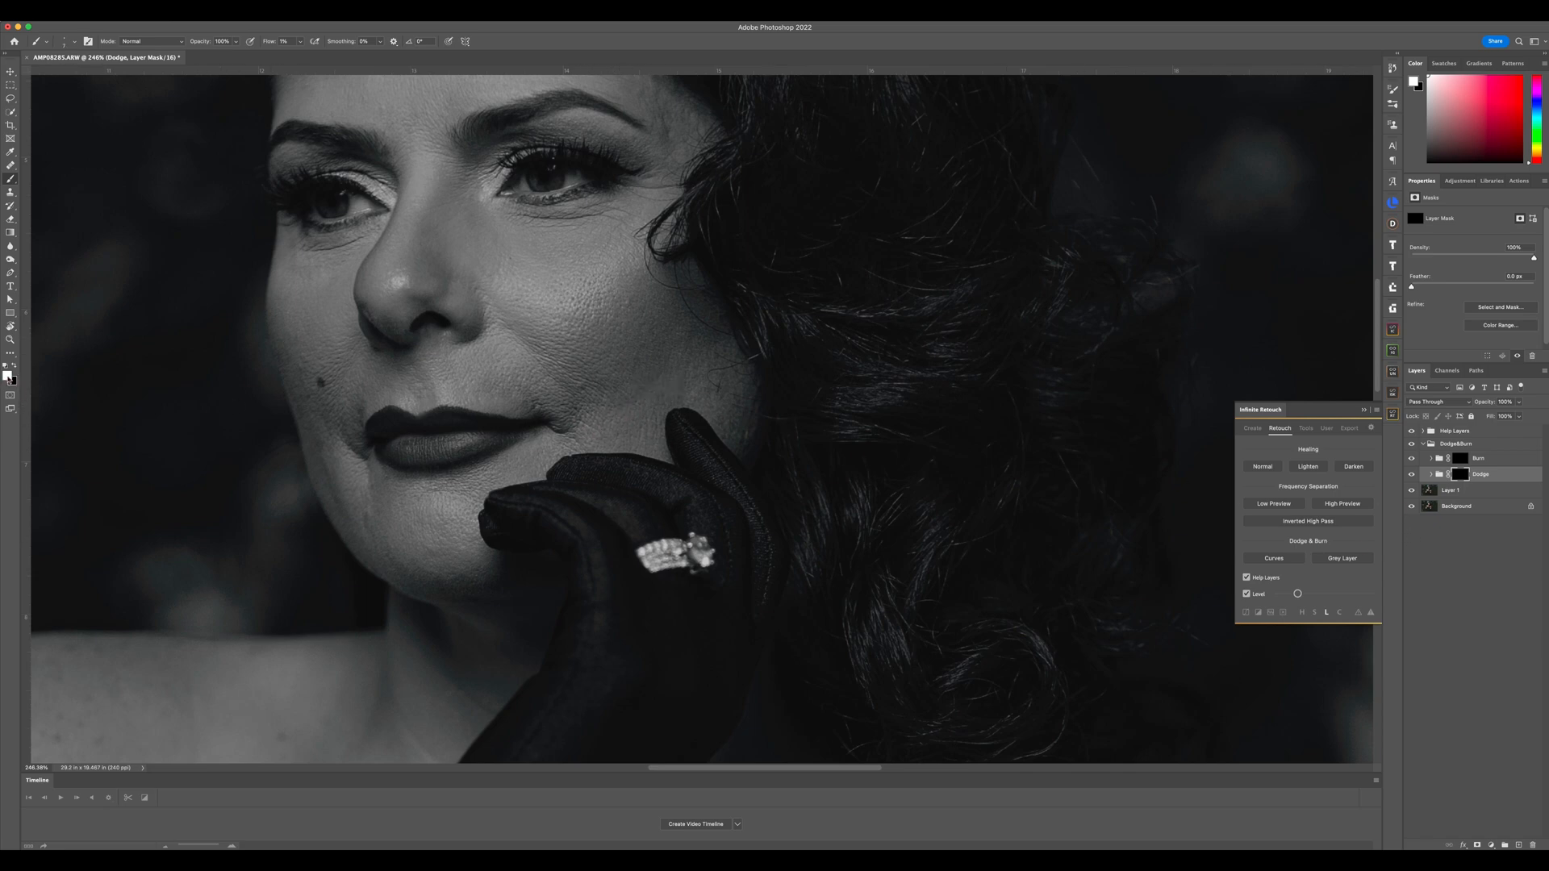
key("x")
key("x")
key("x")
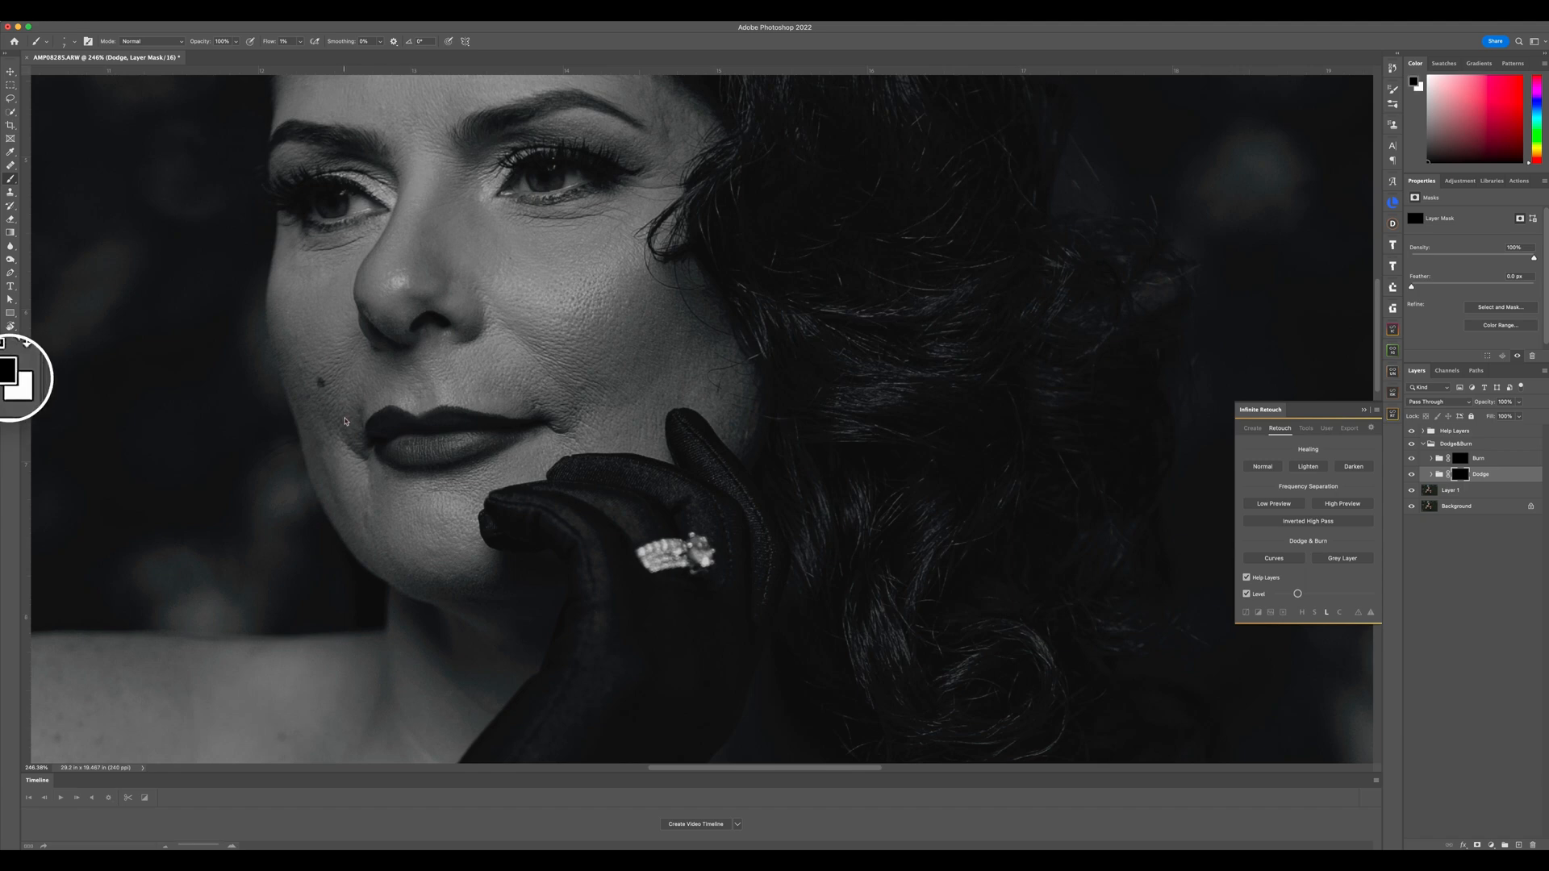
key("x")
key("x")
key("x")
key("x")
key("x")
key("x")
key("x")
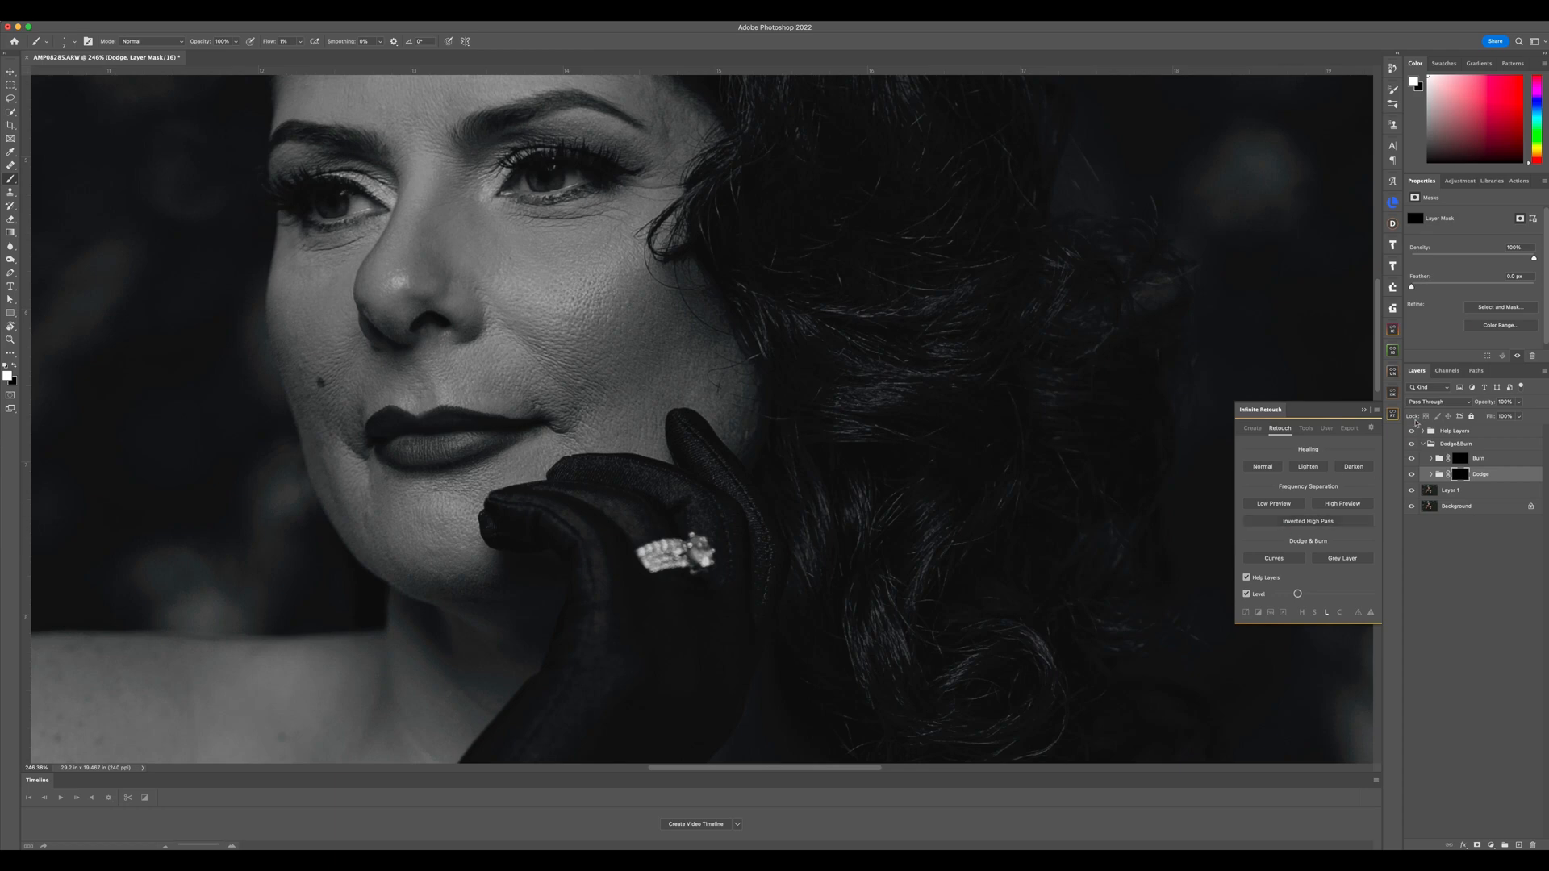
Hide the Help Layers group to view the portrait in colour, and show the group again
left_click(1412, 431)
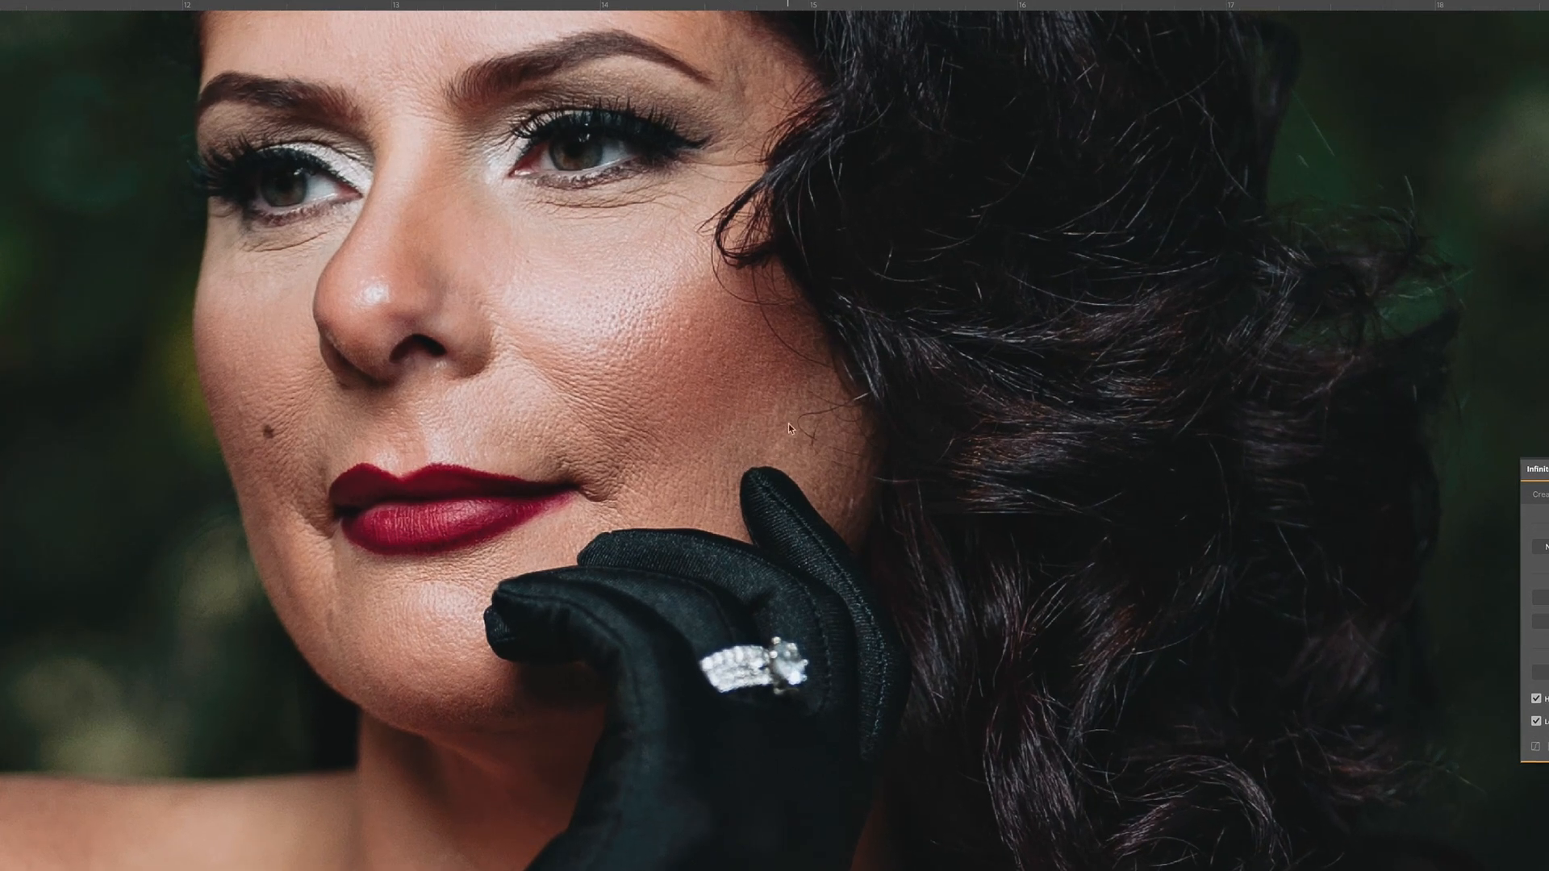
left_click(1536, 698)
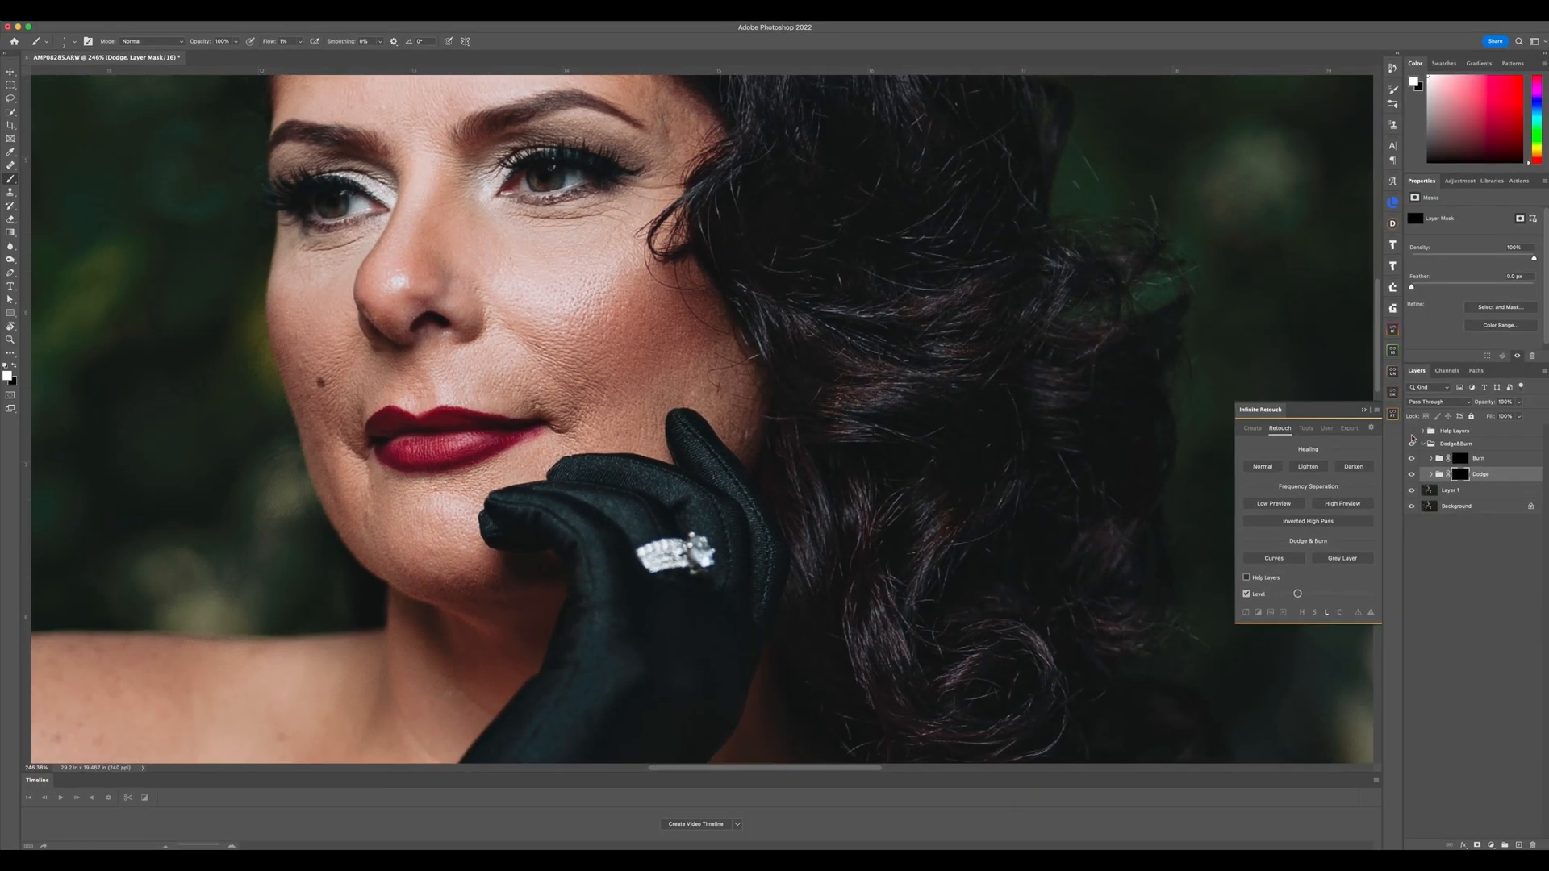
left_click(1411, 430)
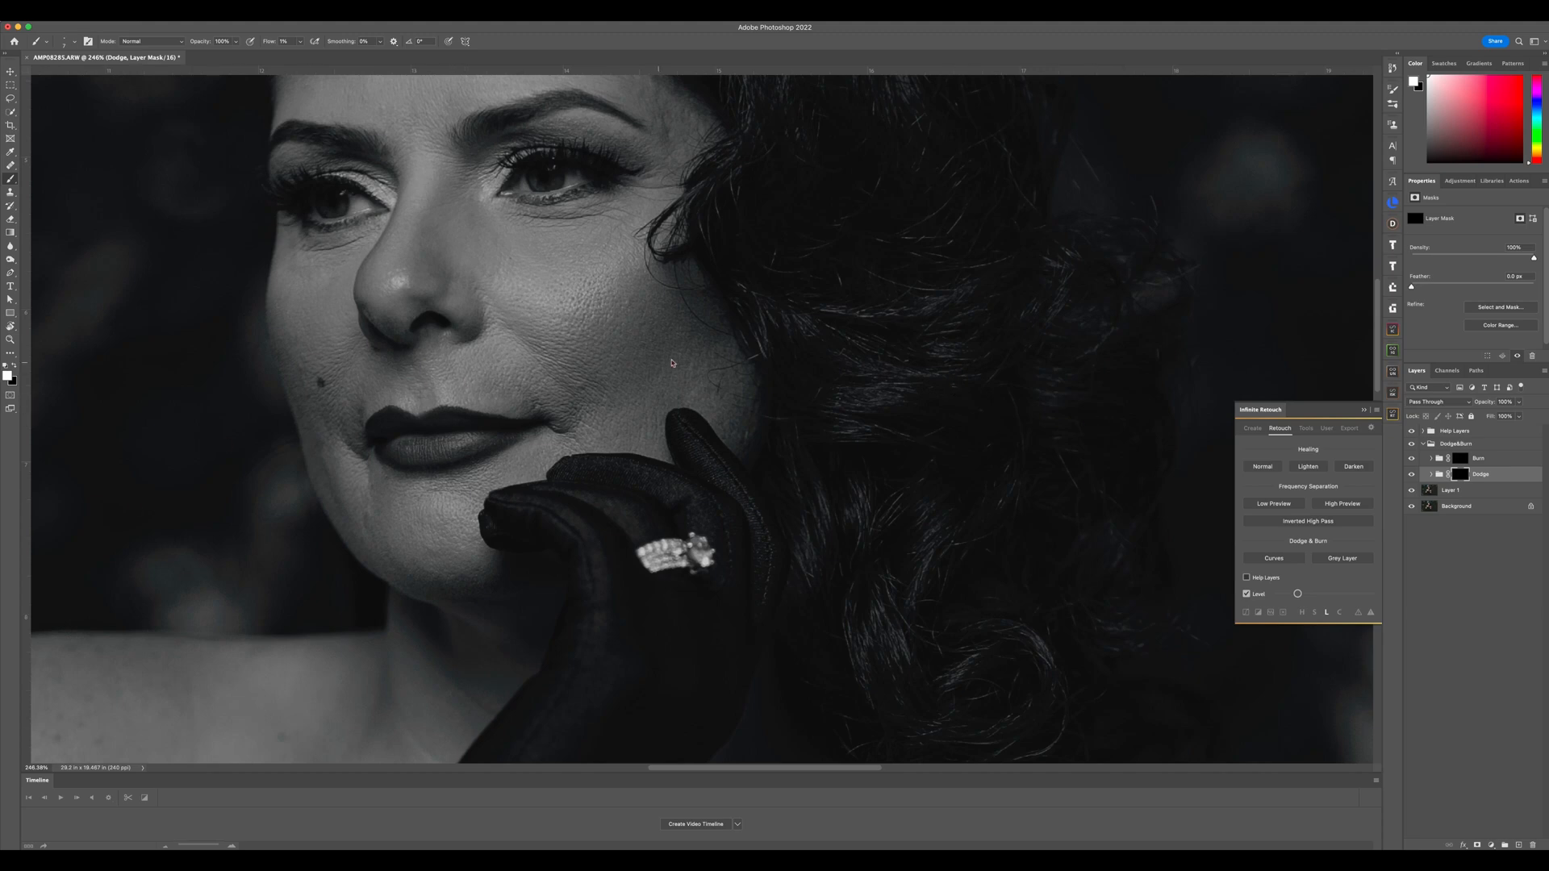
Examine the cheeks, nose, mouth and whole portrait in the darkened black-and-white view for uneven light and dark areas
scroll(712, 393, "up", 5)
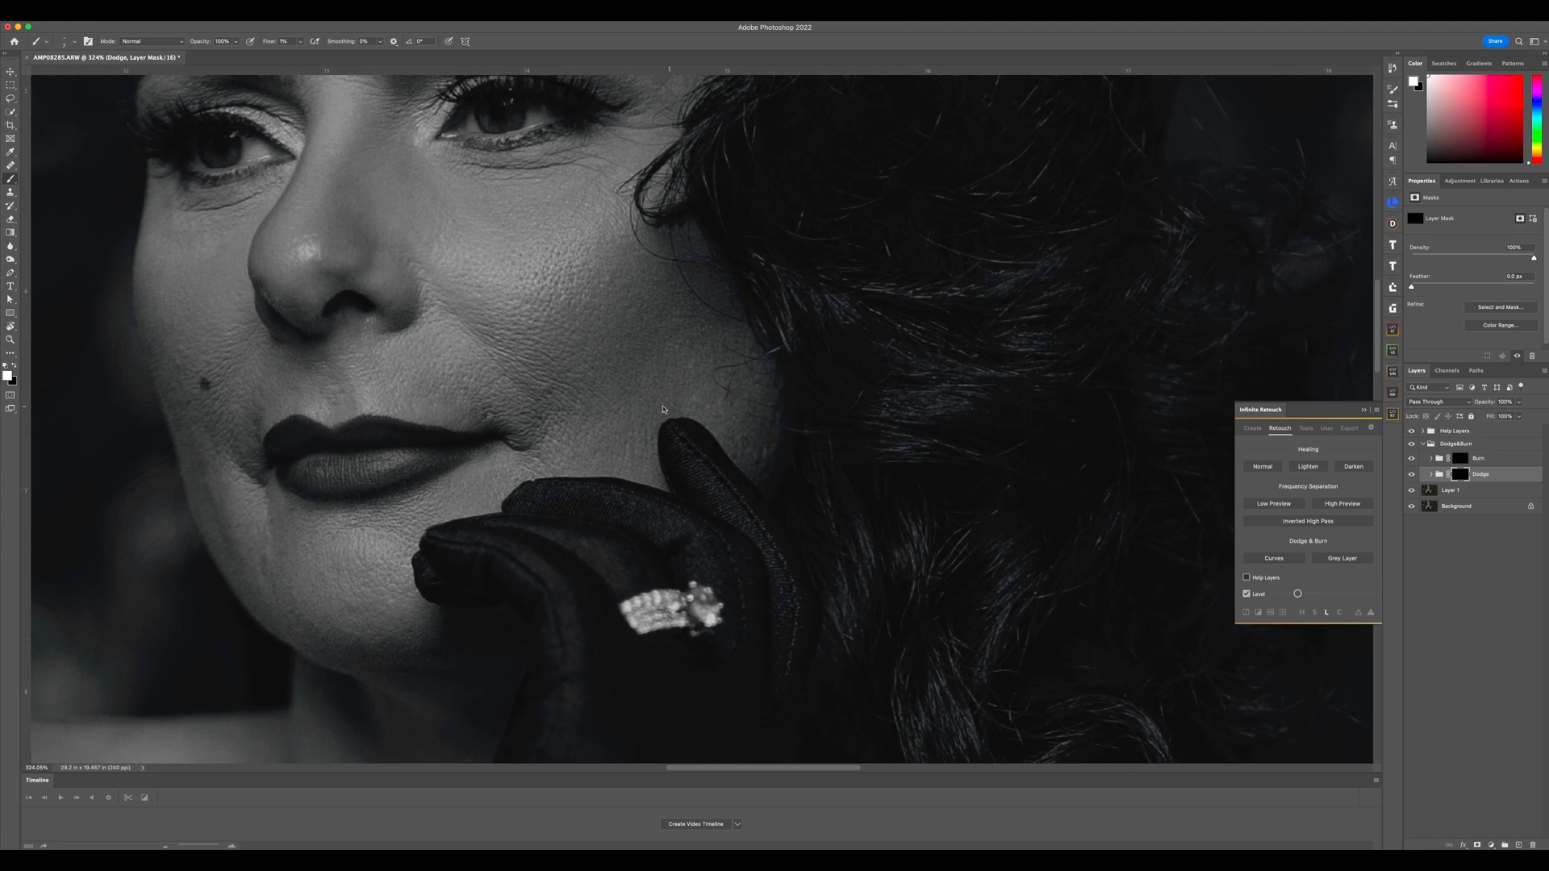
scroll(730, 409, "left", 3)
scroll(730, 409, "up", 2)
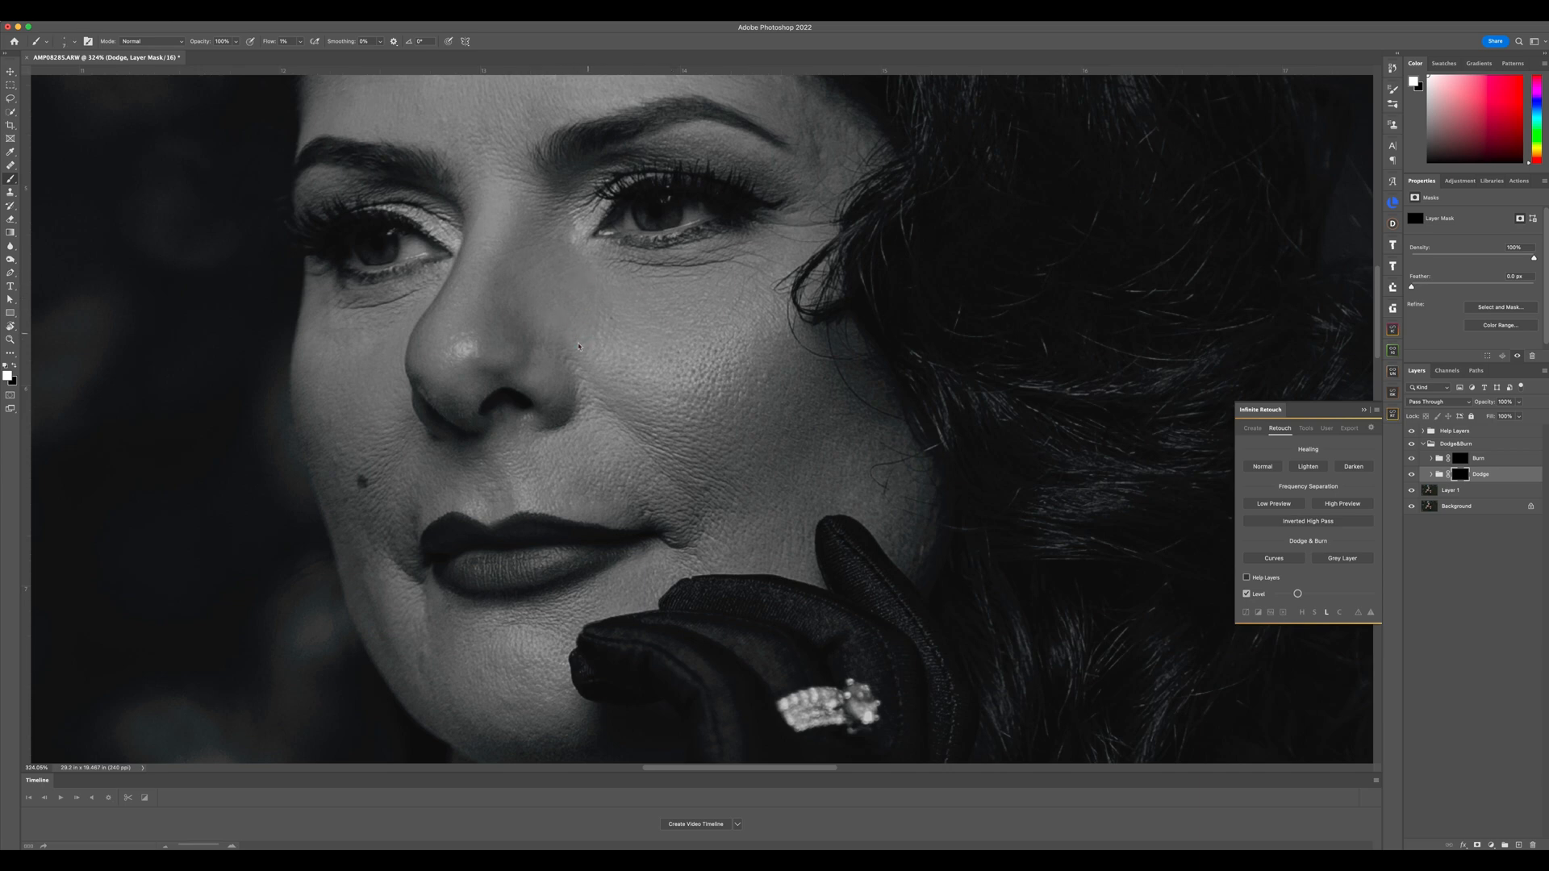
scroll(605, 312, "down", 2)
scroll(512, 405, "left", 1)
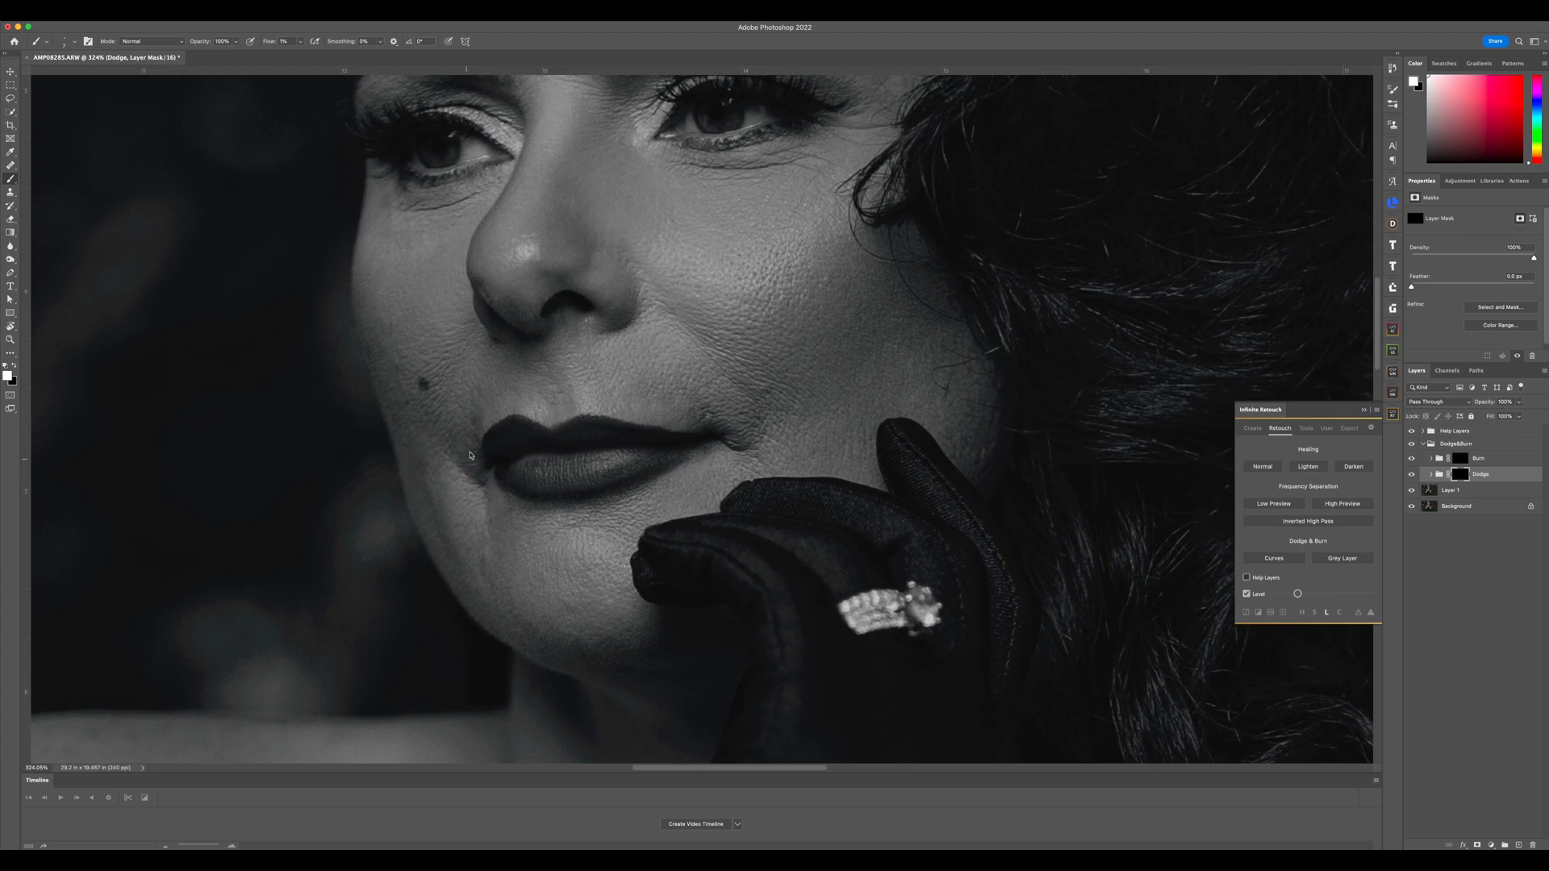
key("super+0")
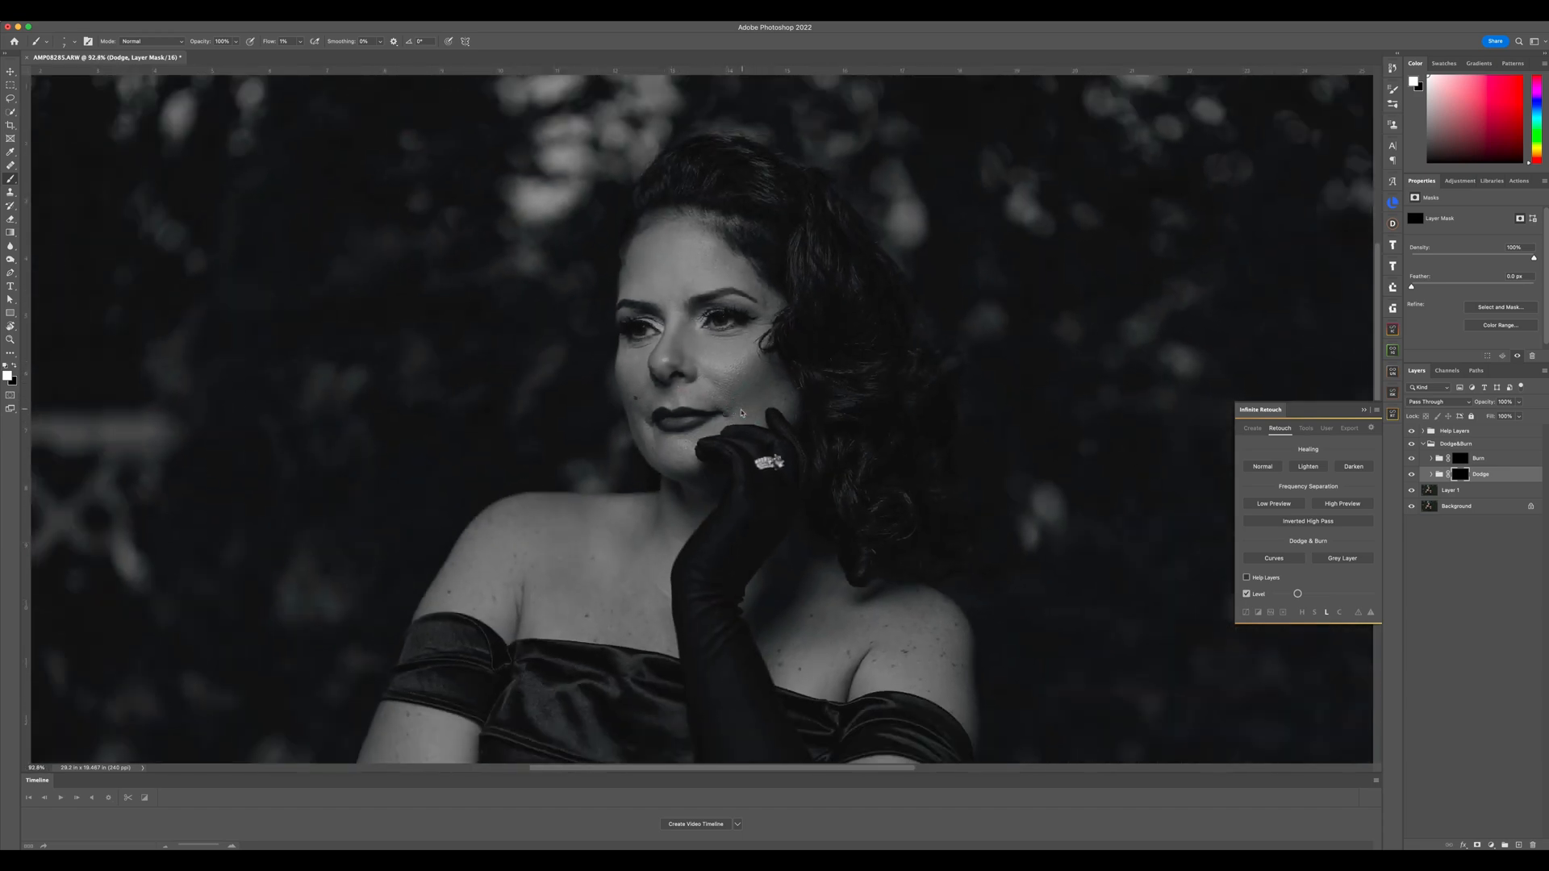
scroll(752, 393, "up", 2)
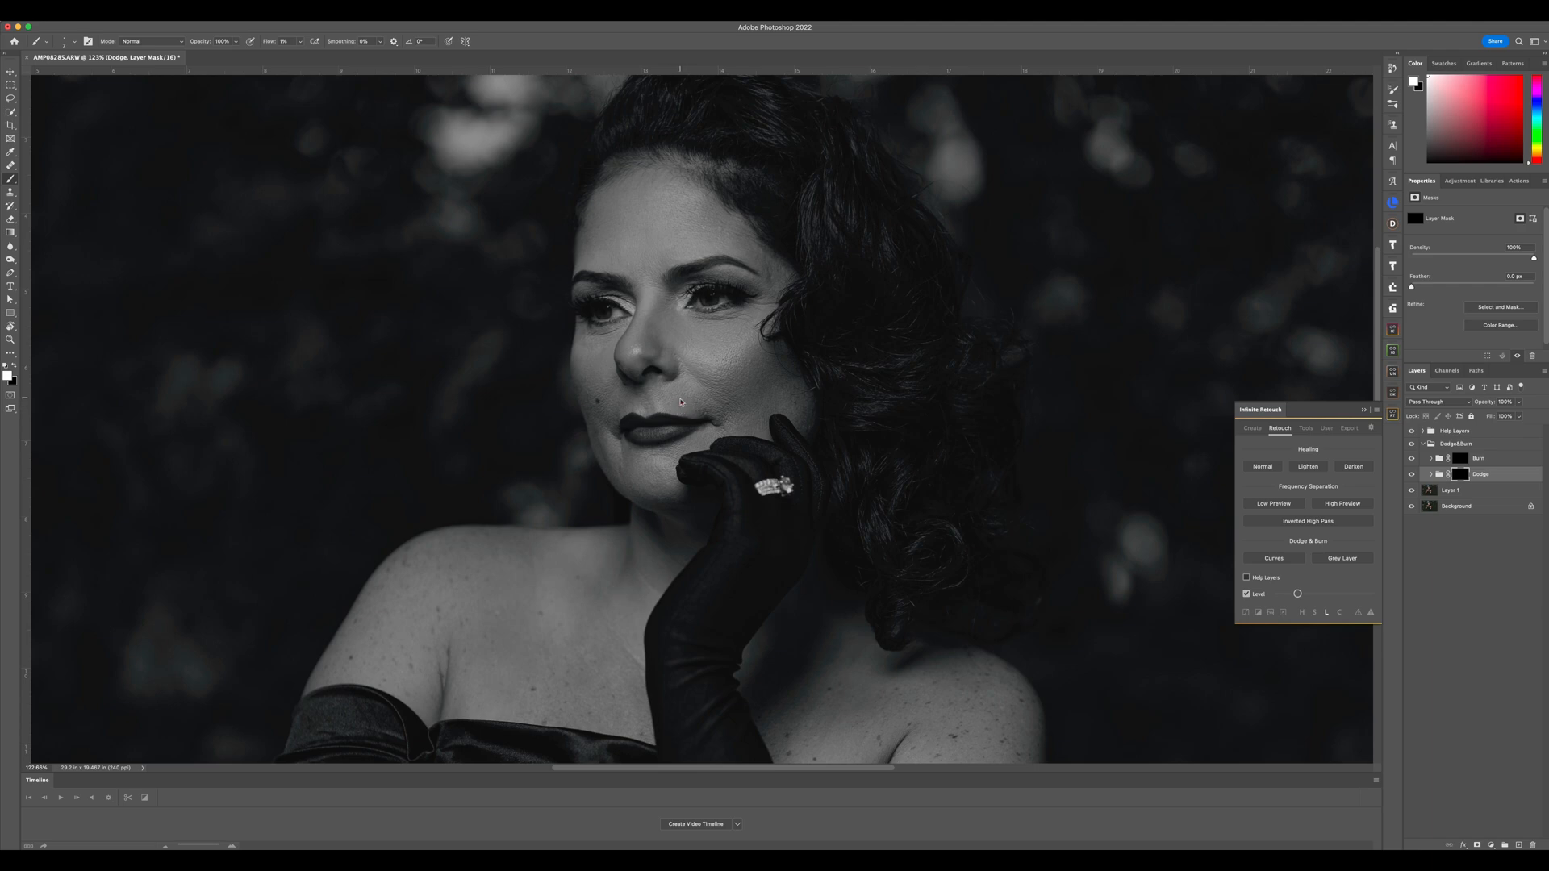
scroll(743, 427, "down", 5)
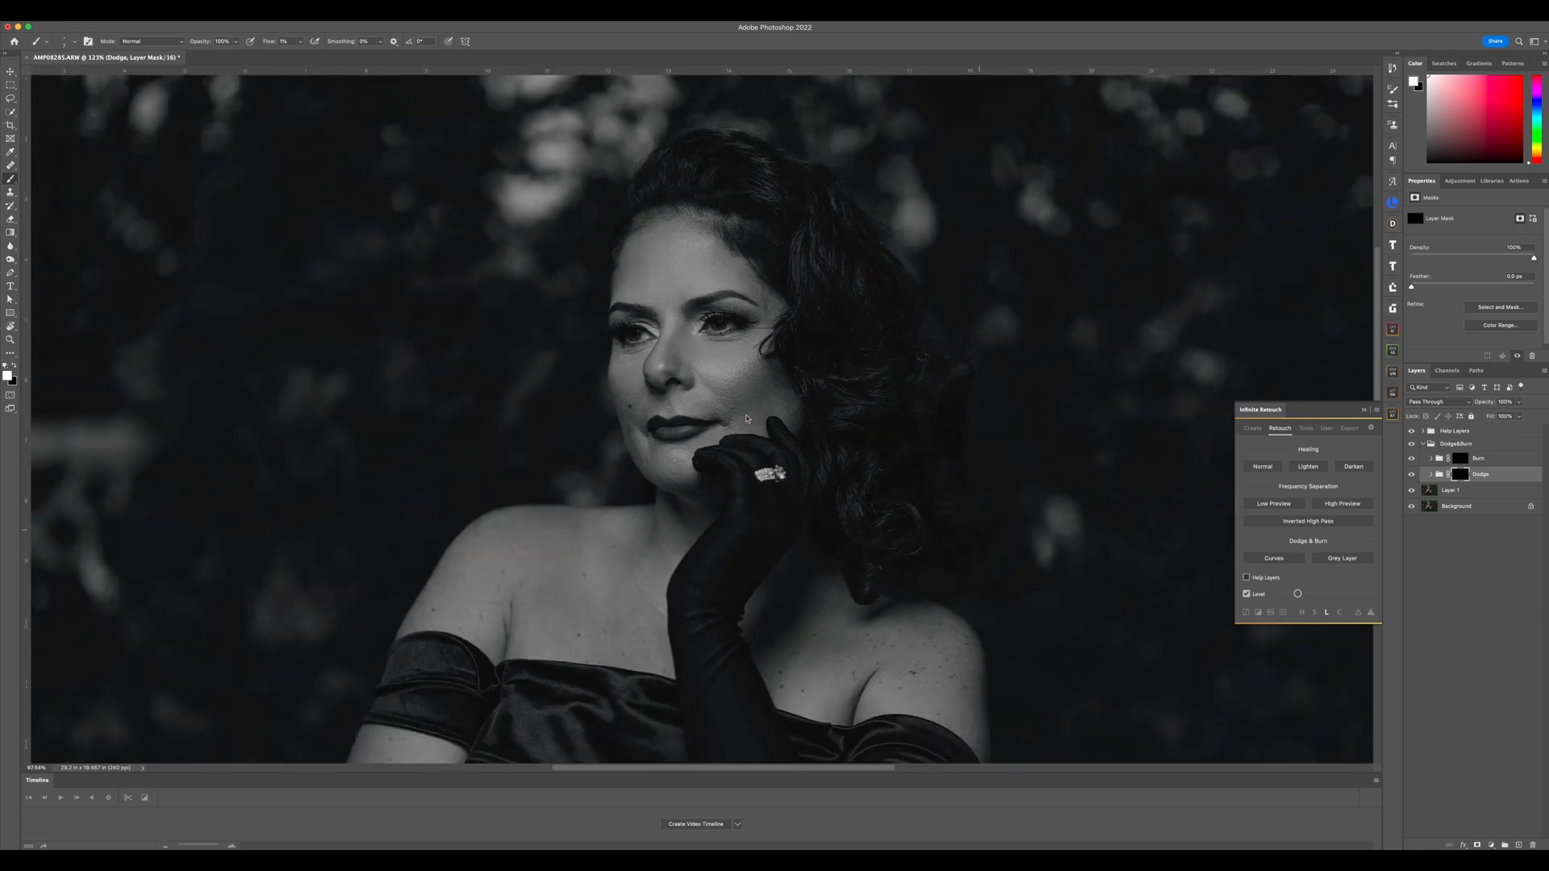
scroll(744, 428, "up", 10)
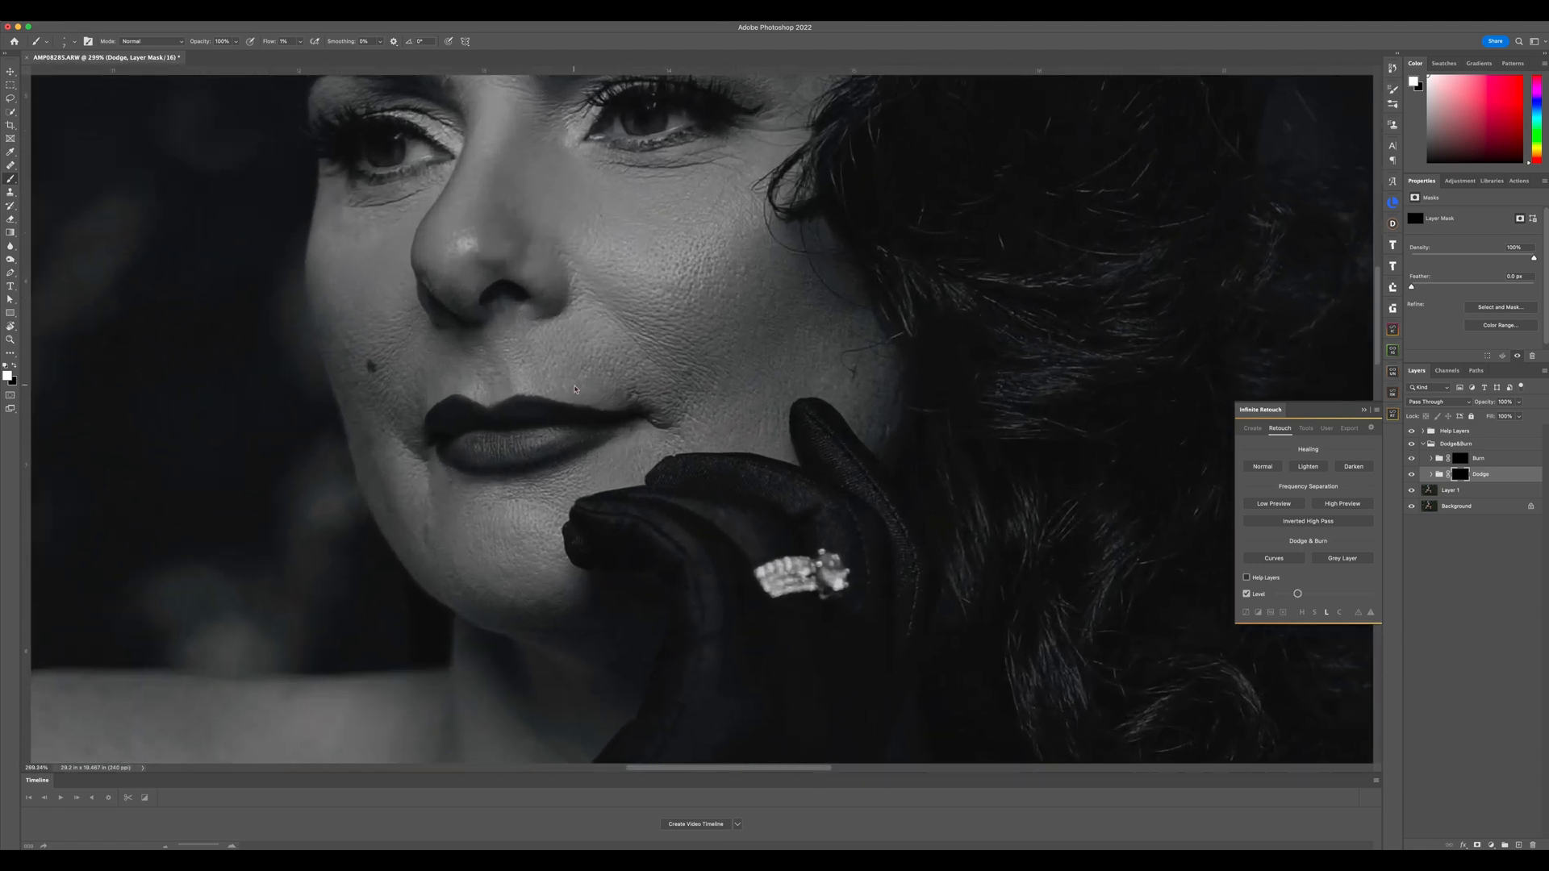
Paint with white on the Dodge group's mask across the lips and mouth corner
key("x")
scroll(677, 385, "down", 6)
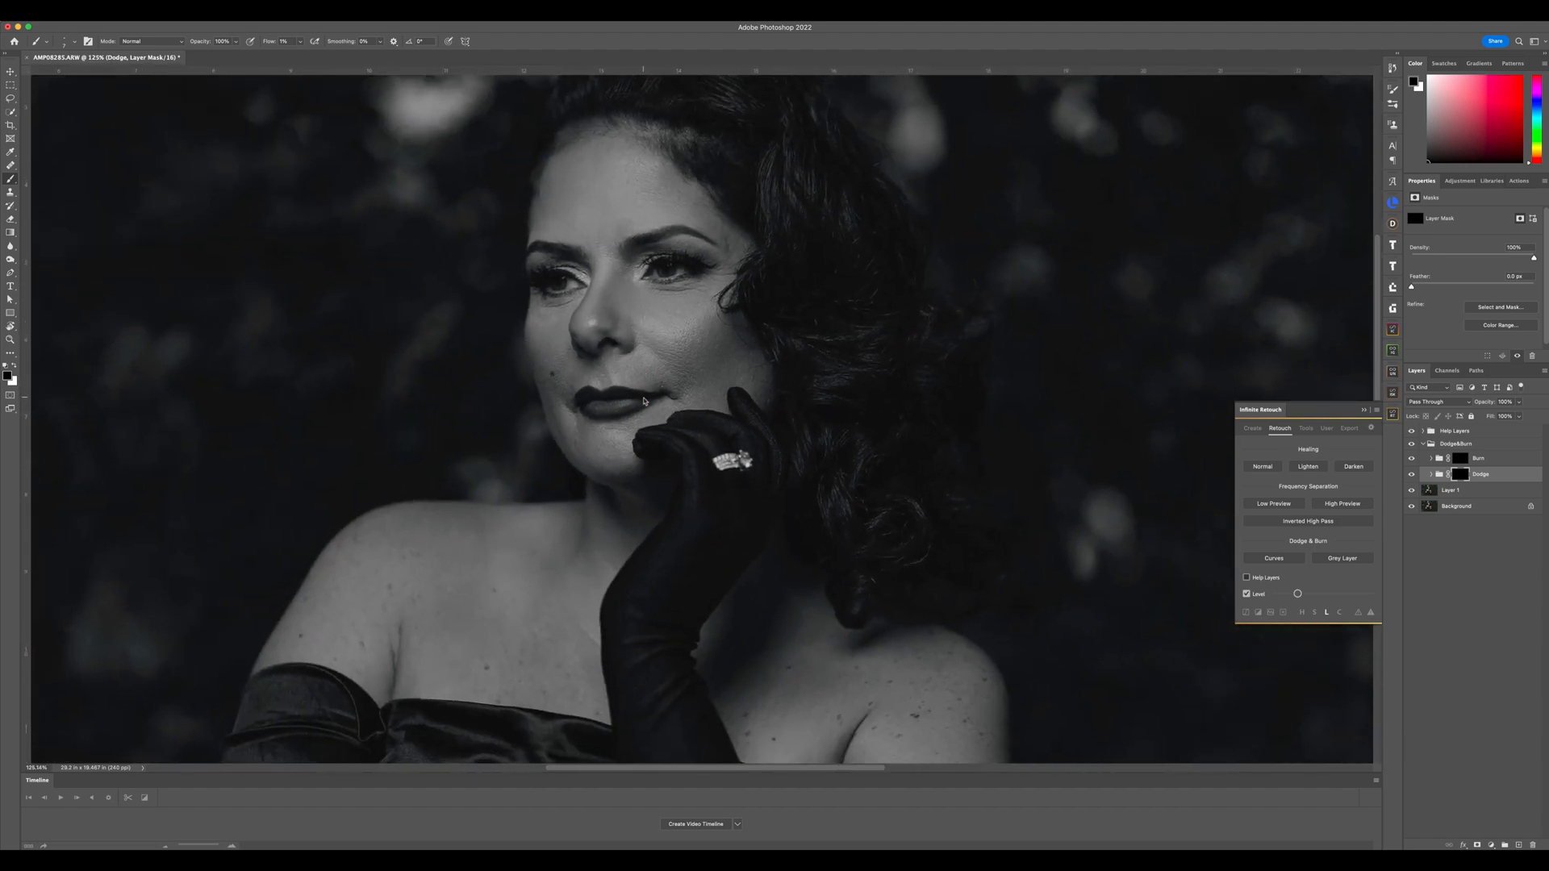
key("x")
left_click_drag(634, 396, 573, 401)
scroll(573, 402, "up", 3)
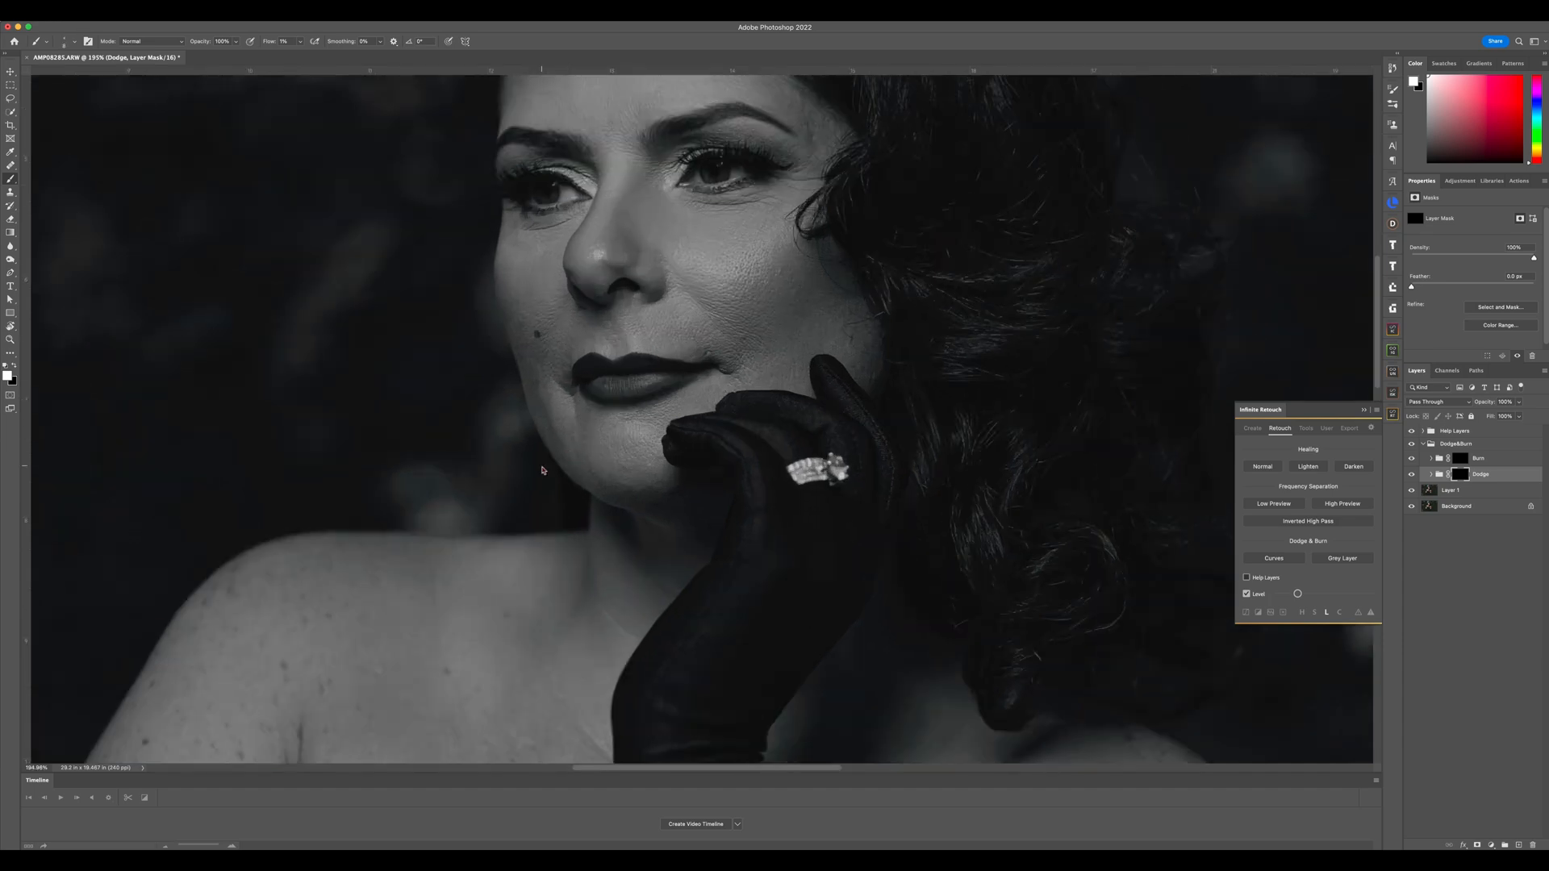
Hide the help layers to check the portrait in colour, and show them again
scroll(532, 393, "down", 4)
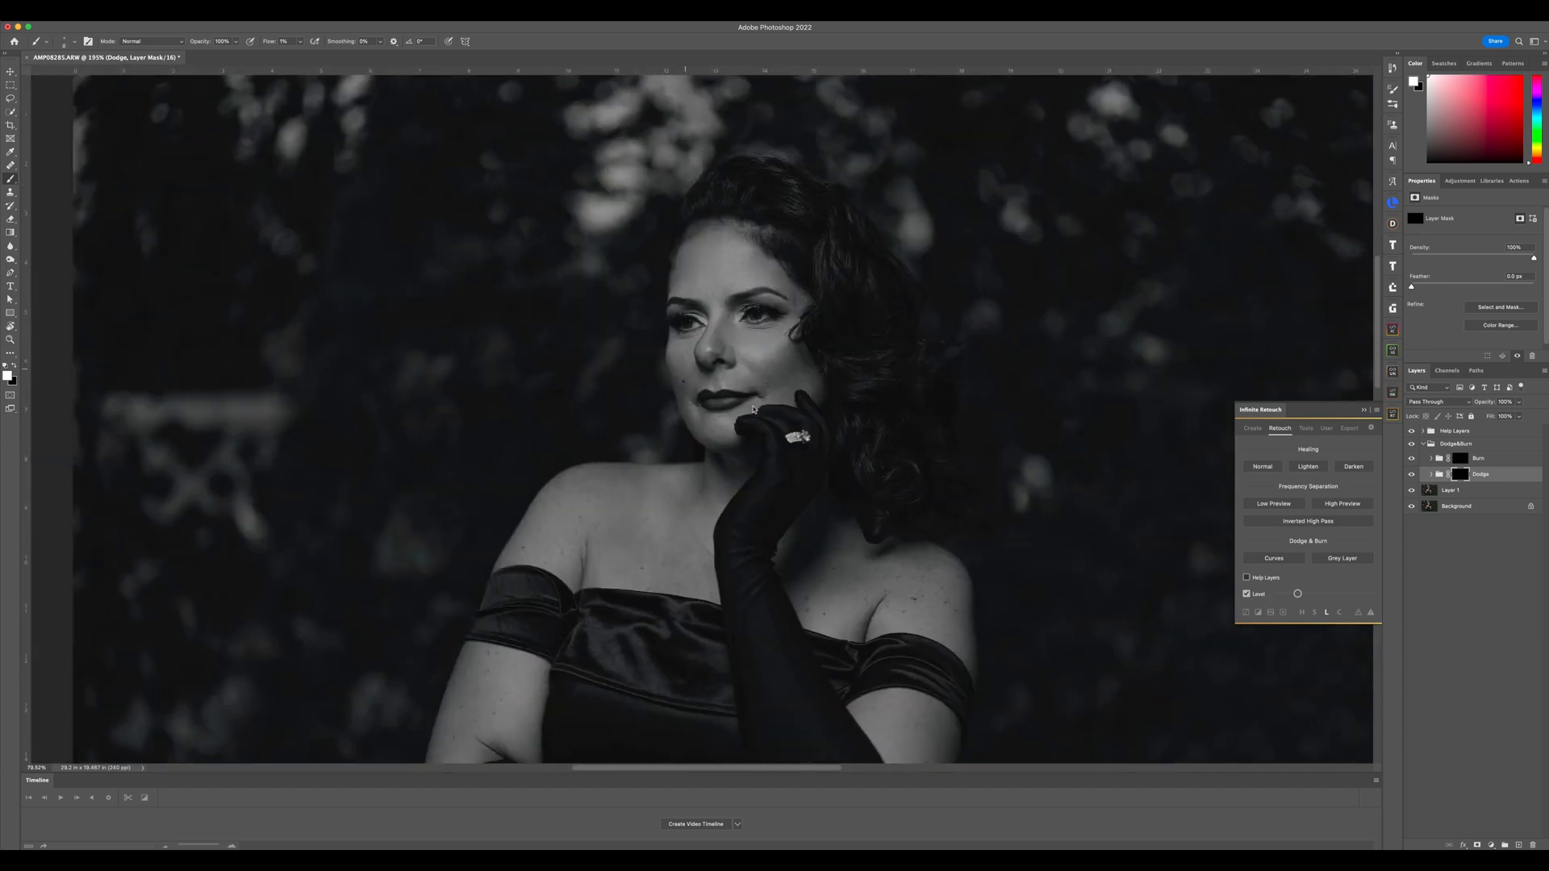
scroll(790, 377, "up", 1)
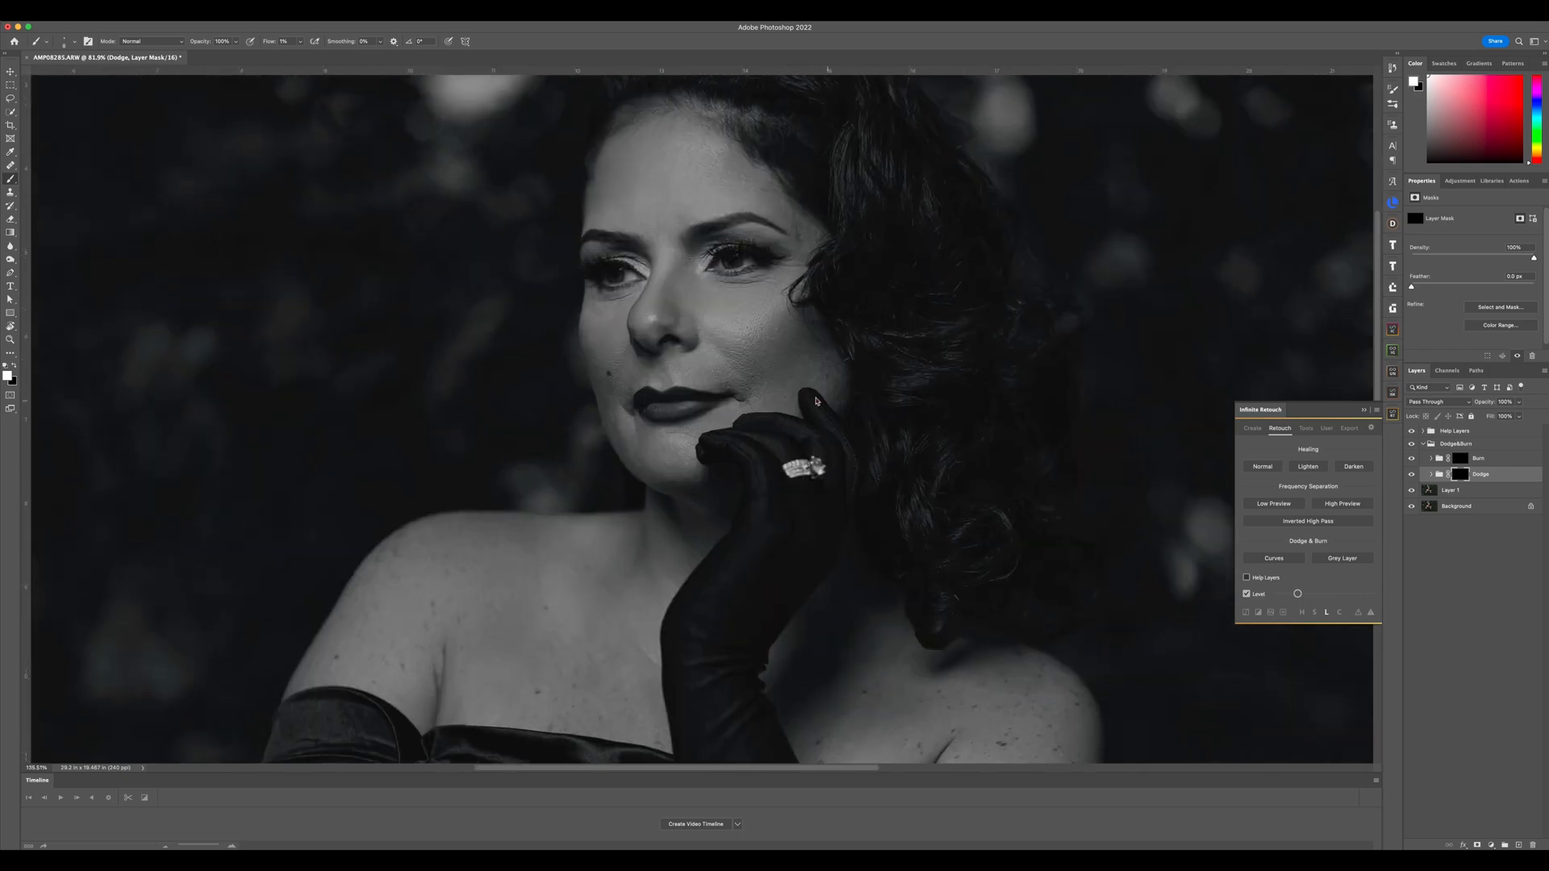
left_click(1246, 577)
left_click(1246, 577)
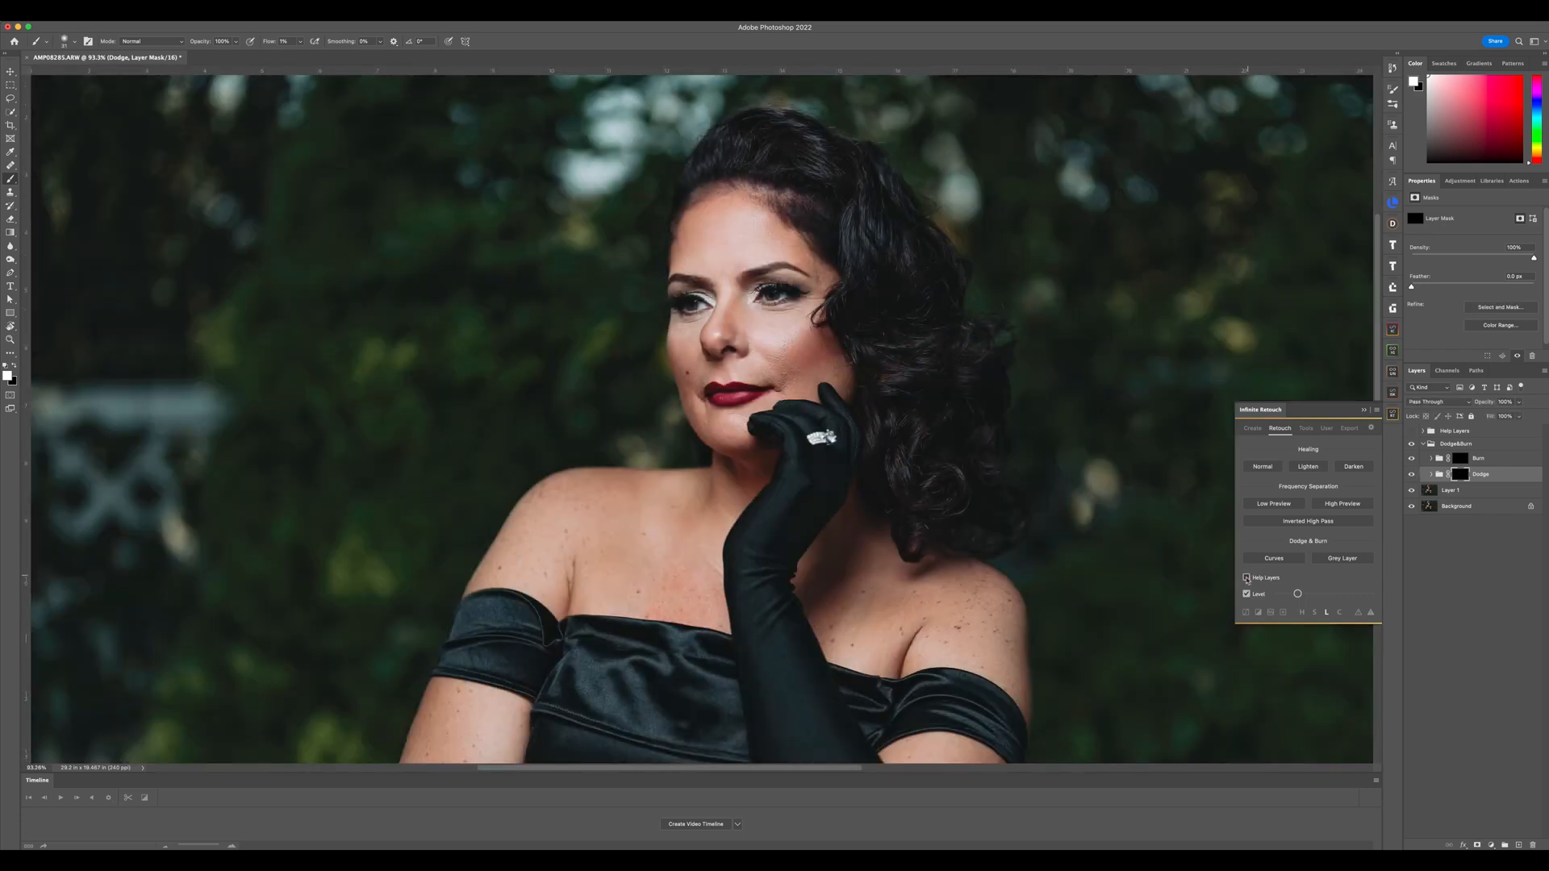
Adjust the brush size over the chest and shoulder for dodging on the Dodge group's mask
scroll(816, 355, "down", 3)
scroll(726, 387, "up", 5)
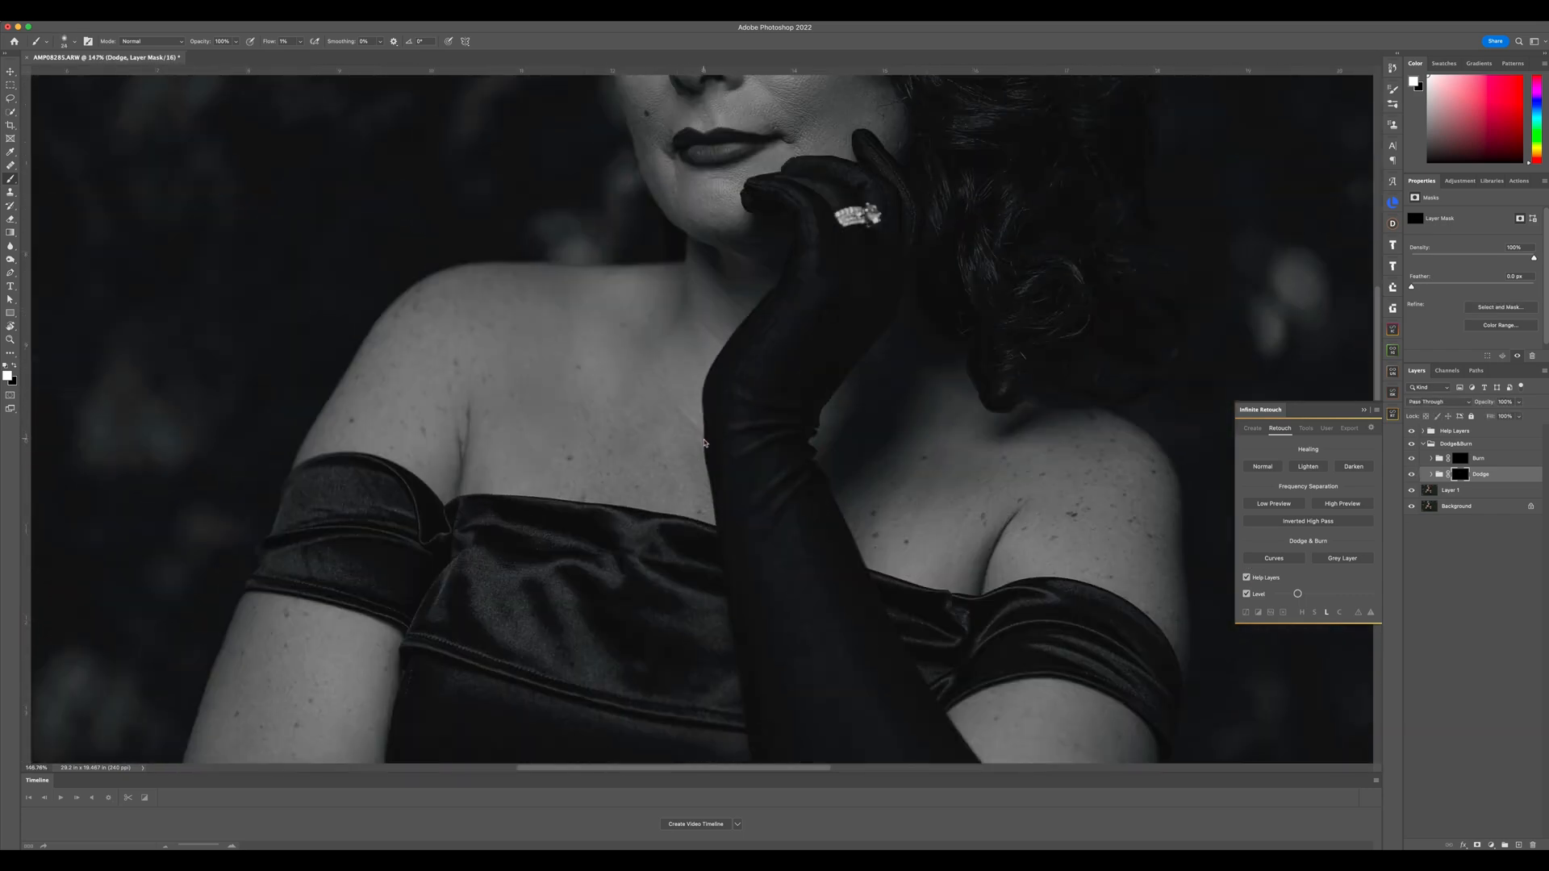
key("bracketleft")
key("bracketleft")
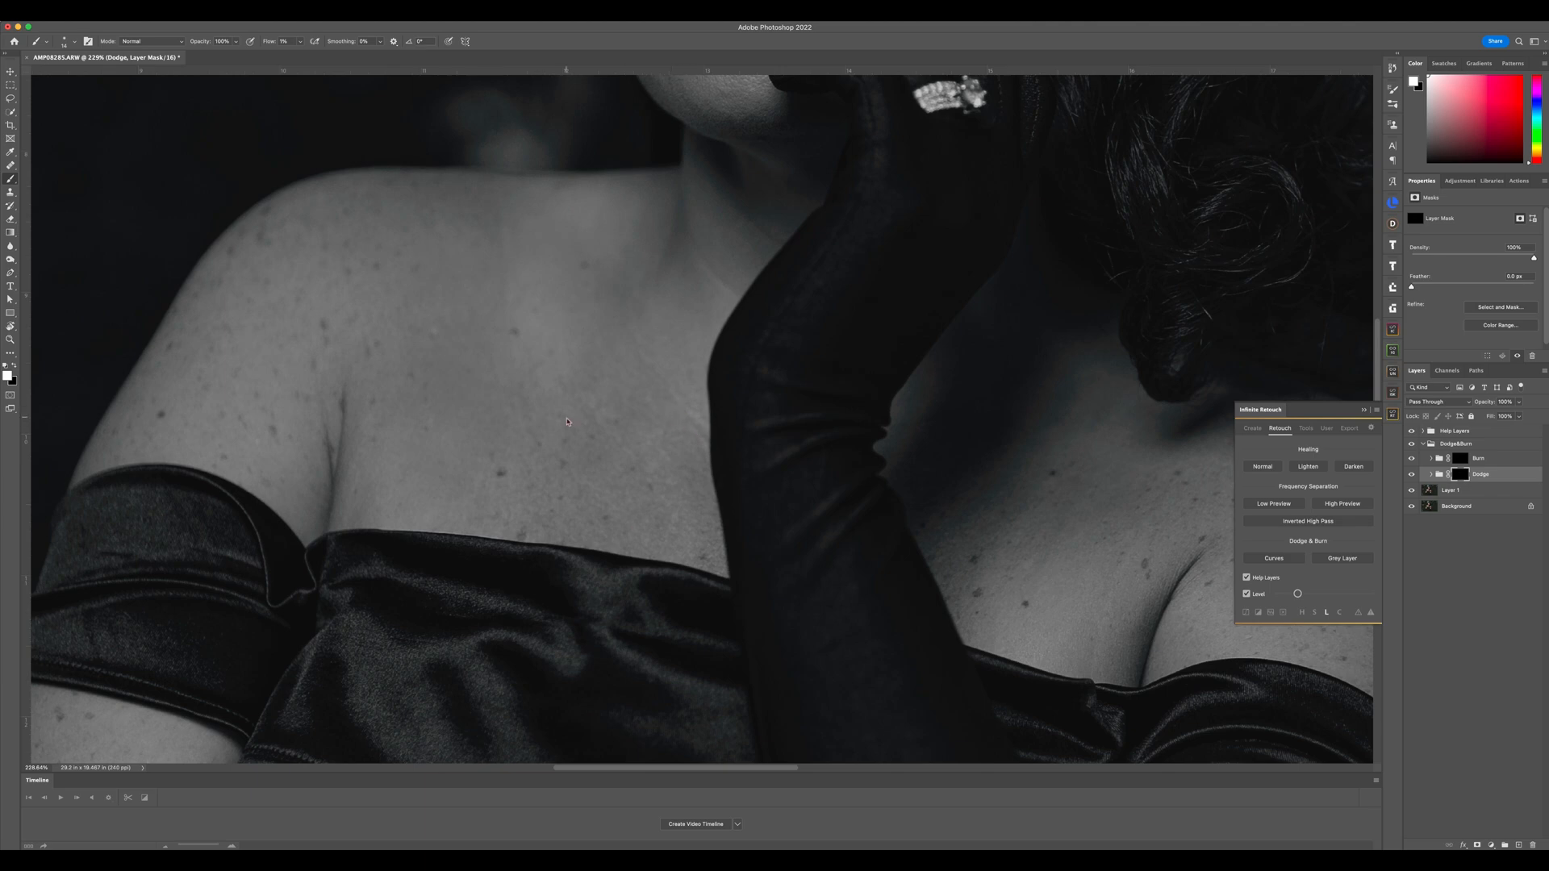
scroll(950, 587, "down", 3)
scroll(951, 587, "up", 2)
key("bracketright")
key("bracketright")
key("bracketright")
key("bracketright")
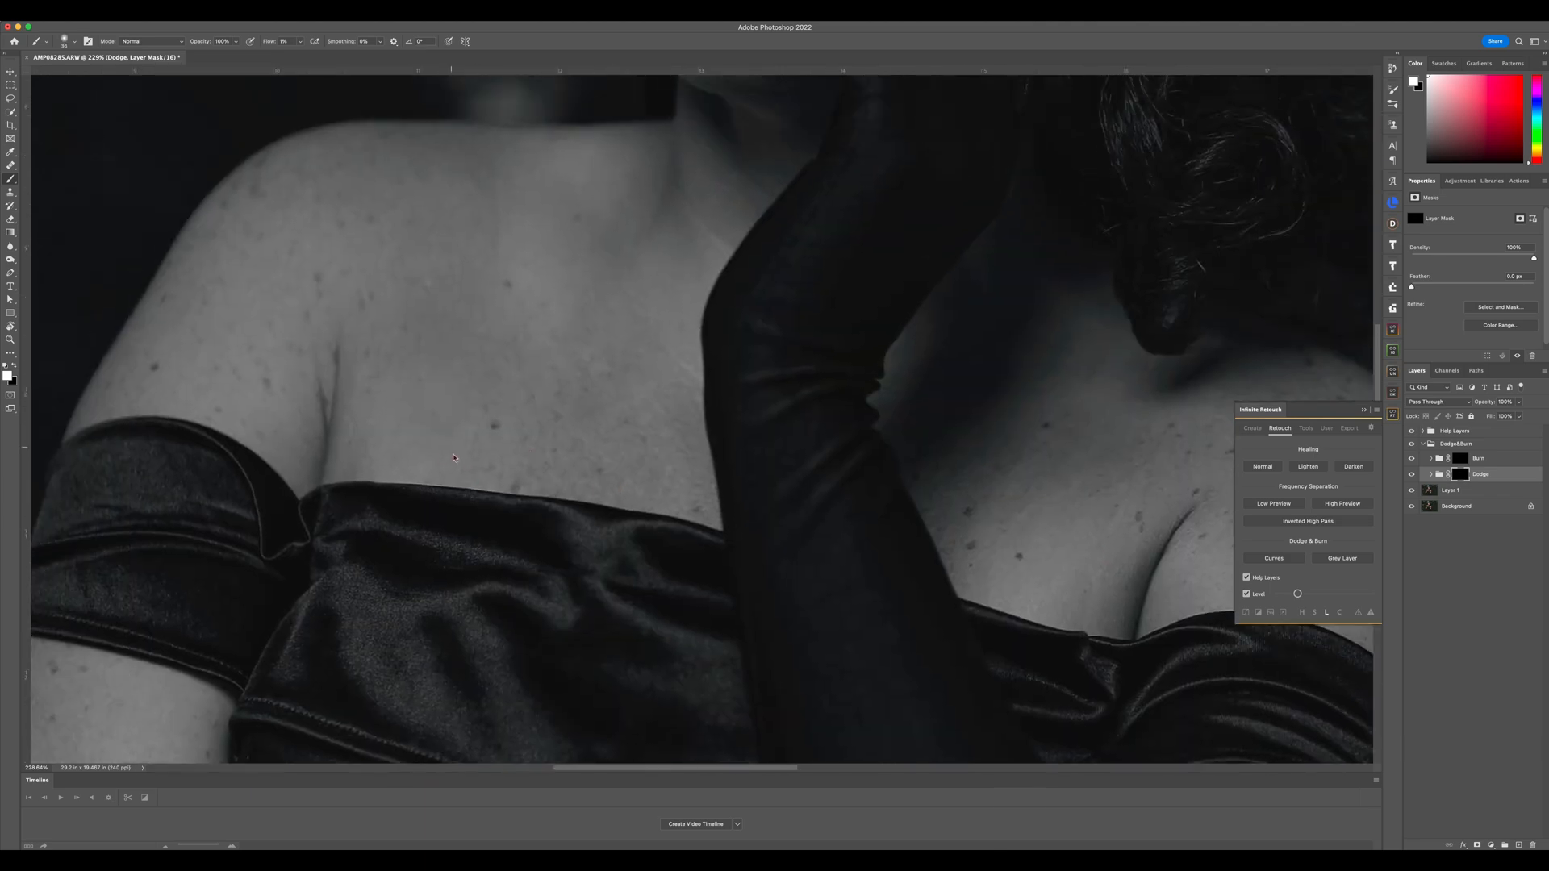
key("bracketleft")
key("bracketleft")
key("bracketleft")
key("bracketleft")
scroll(733, 442, "down", 3)
scroll(672, 170, "up", 5)
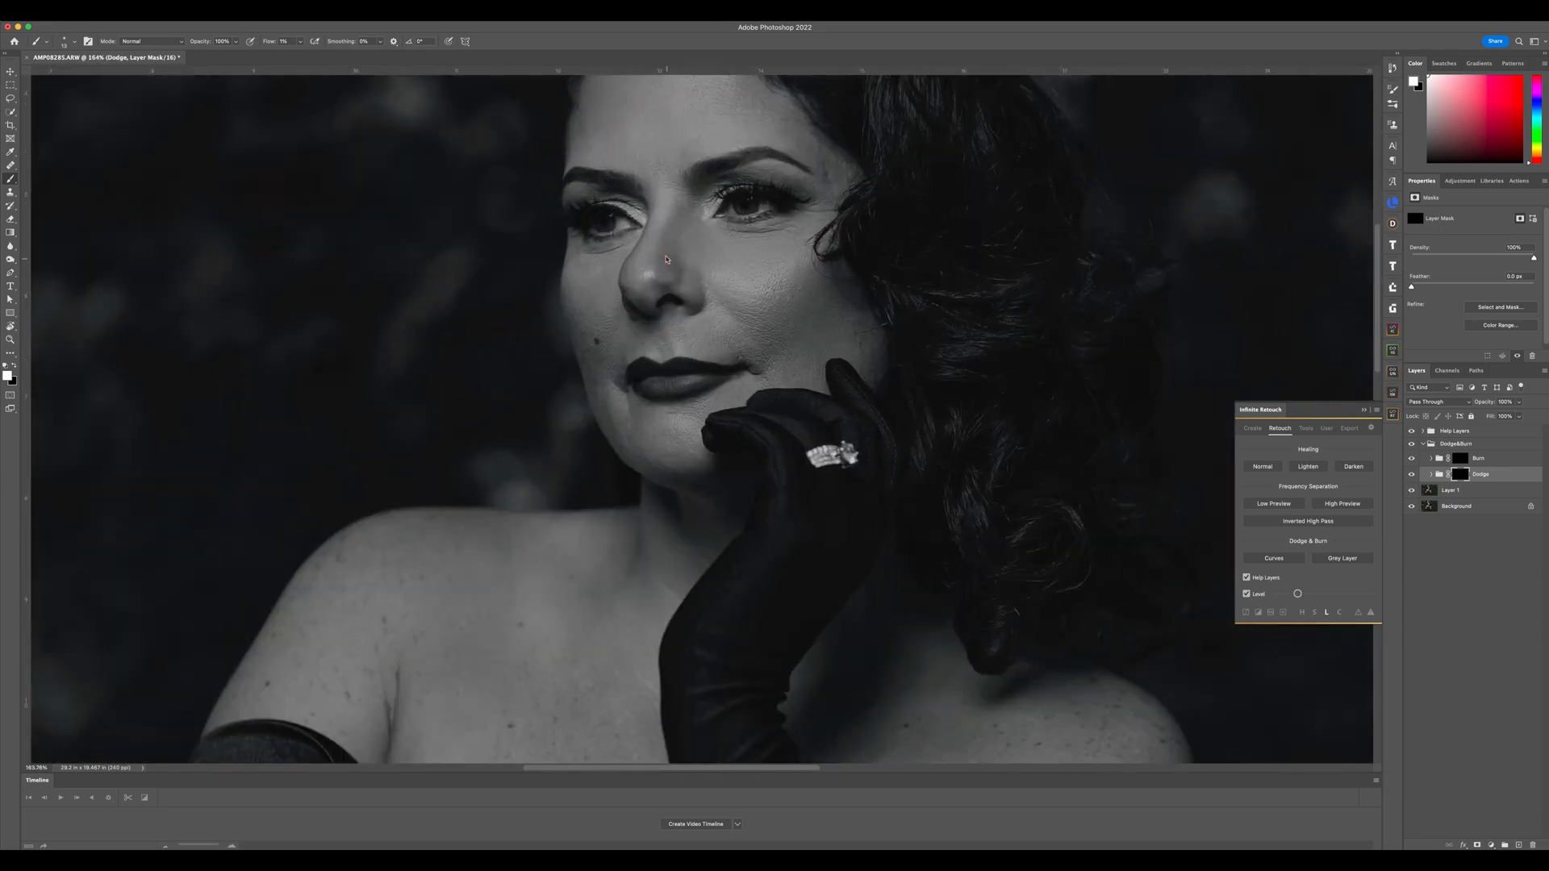
Compare the retouched portrait in colour with the original by repeatedly isolating the Background layer
scroll(676, 270, "up", 5)
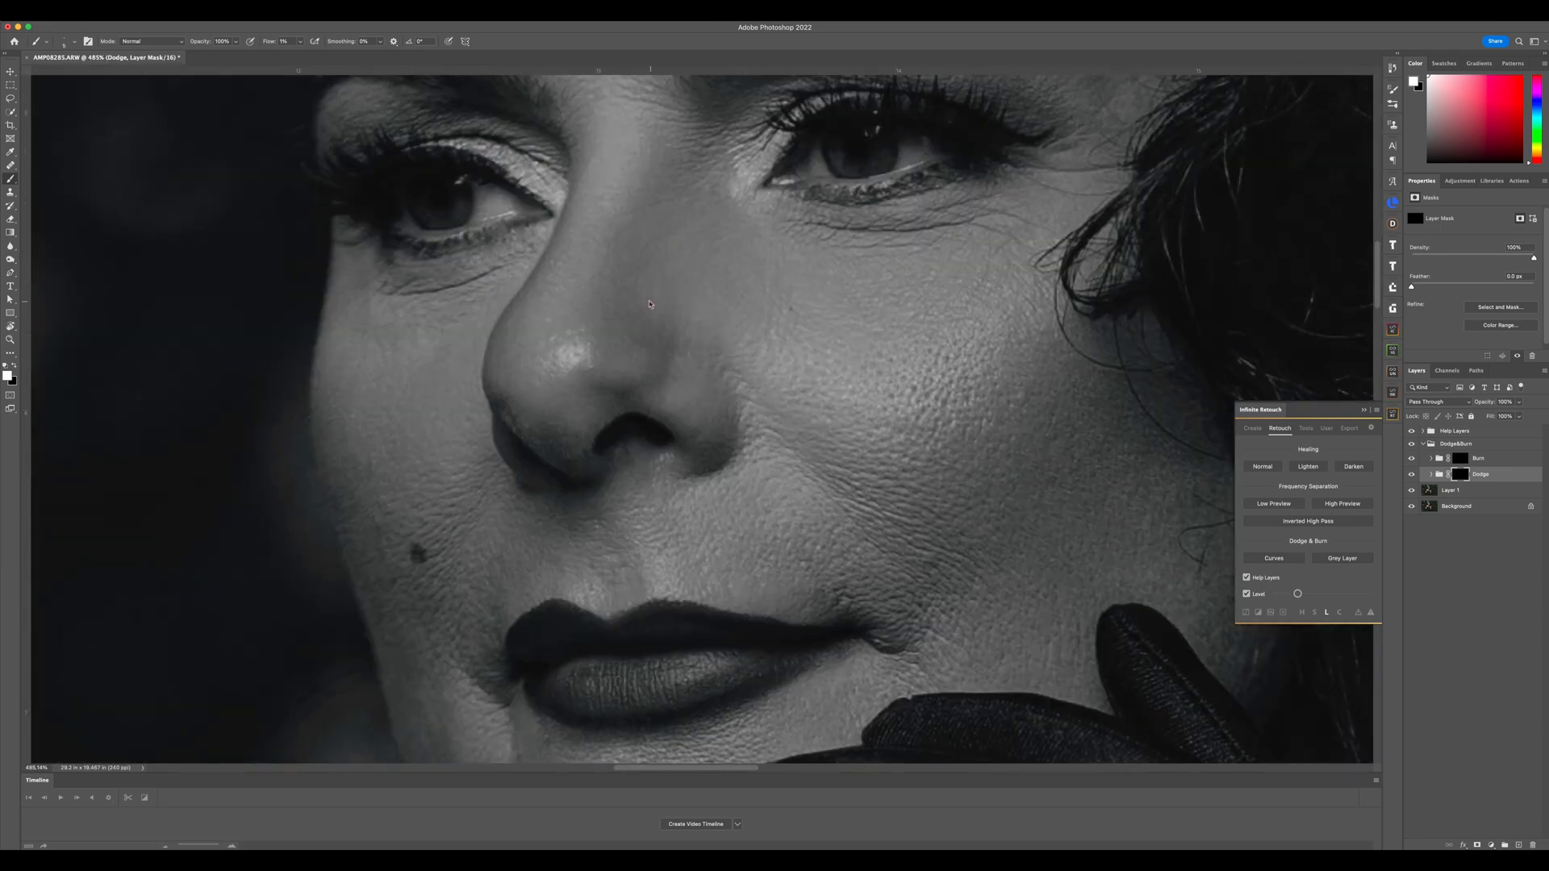
scroll(650, 303, "down", 5)
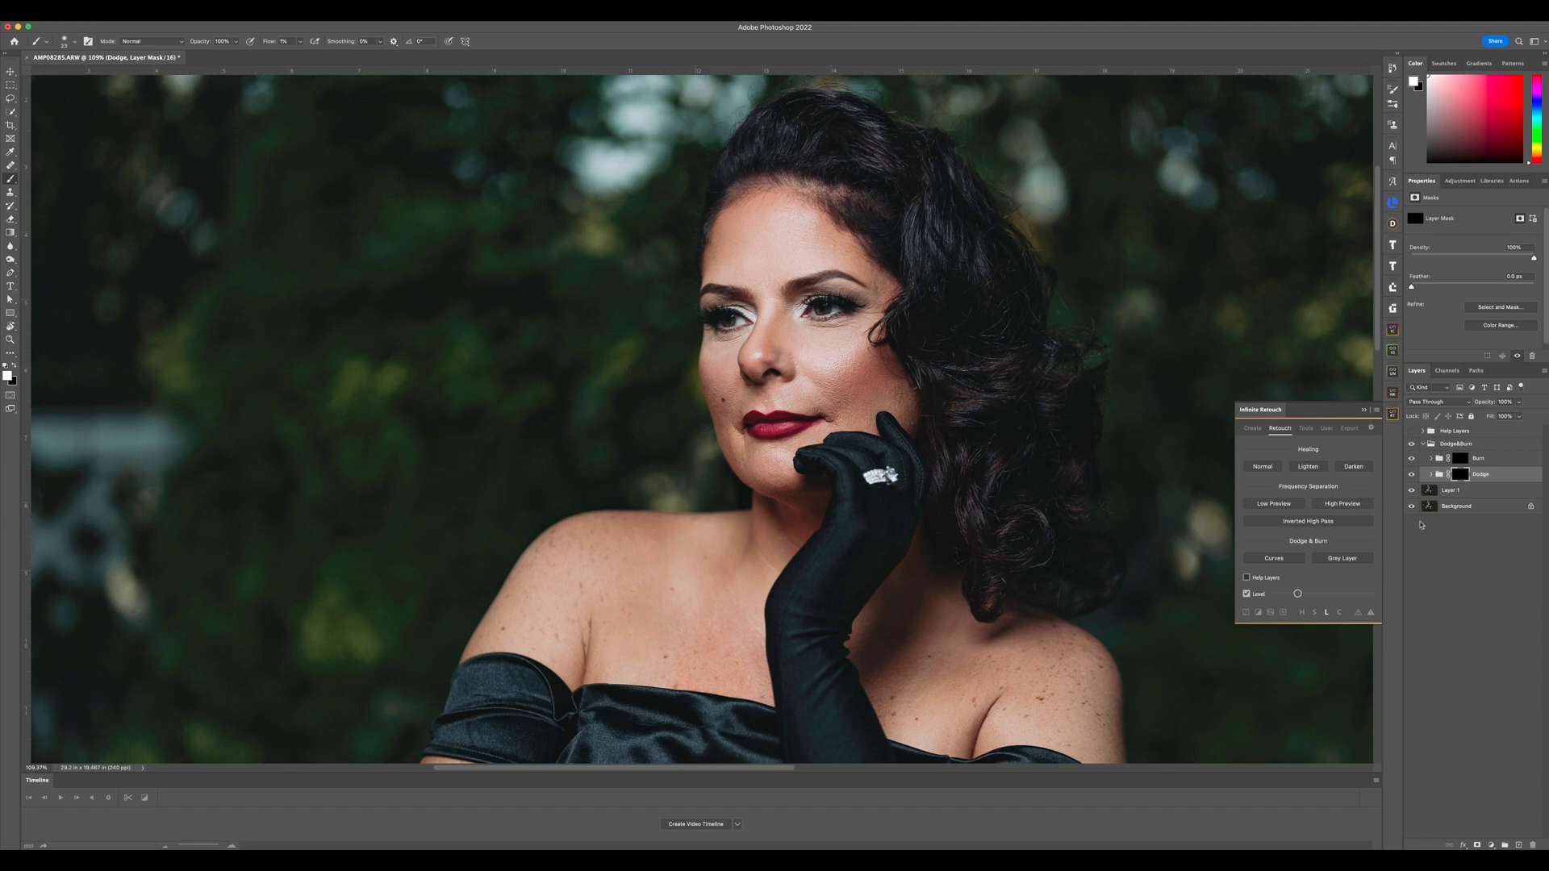
left_click(1410, 508, "alt")
left_click(1411, 508, "alt")
left_click(1411, 508, "alt")
left_click(1411, 508, "alt")
left_click(1411, 508, "alt")
left_click(1411, 508, "alt")
Examine the face, shoulders, chest and full portrait in colour for skin tones that still need evening out
scroll(894, 384, "up", 2)
scroll(894, 384, "down", 3)
scroll(892, 420, "up", 1)
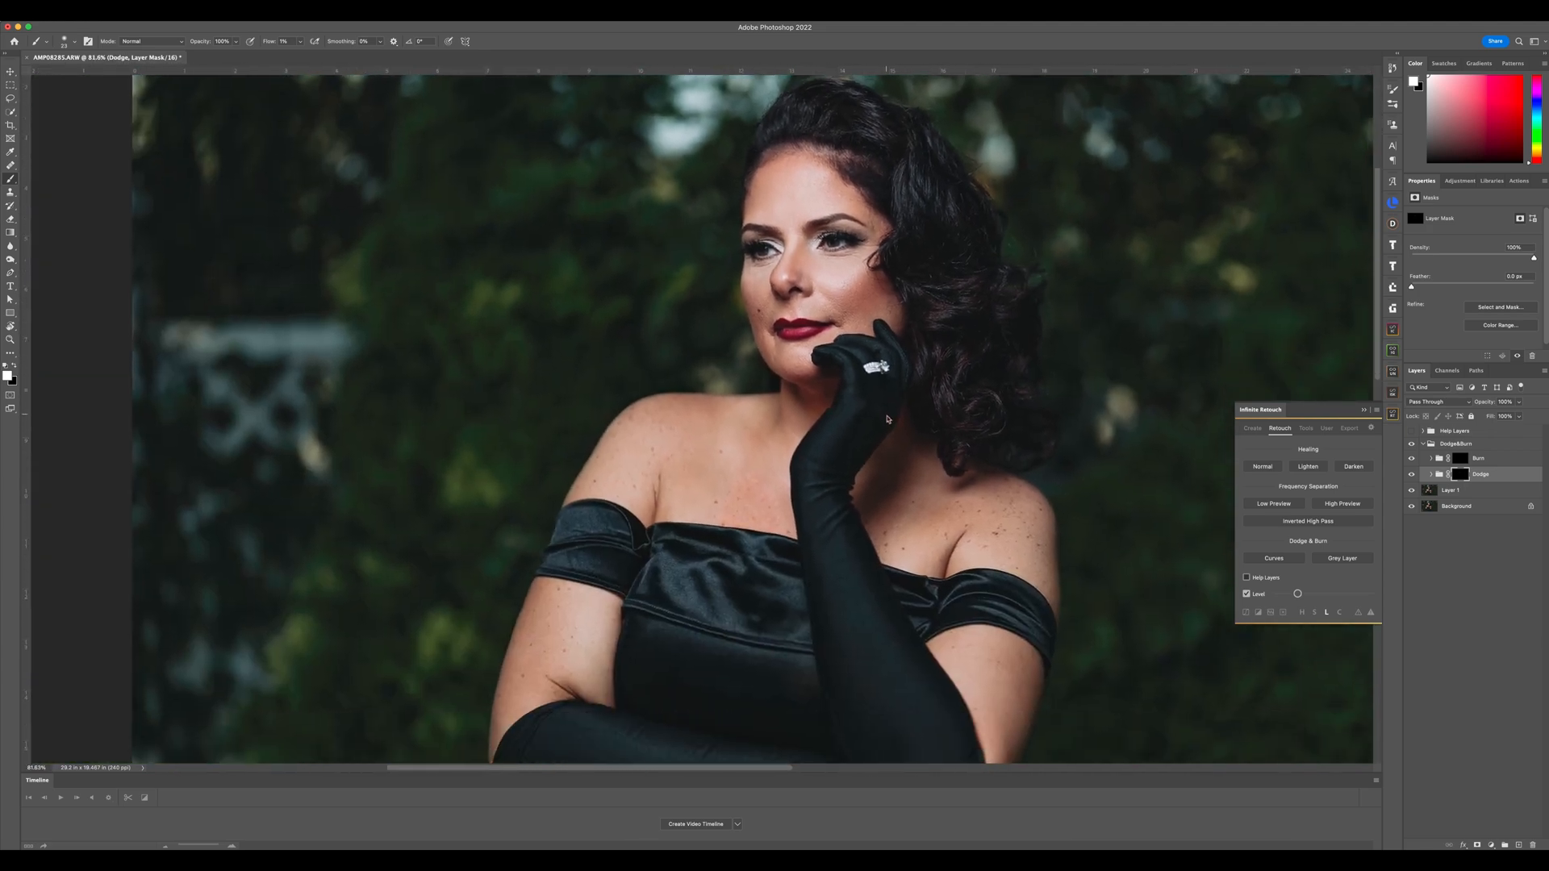
scroll(890, 454, "up", 3)
scroll(802, 412, "down", 2)
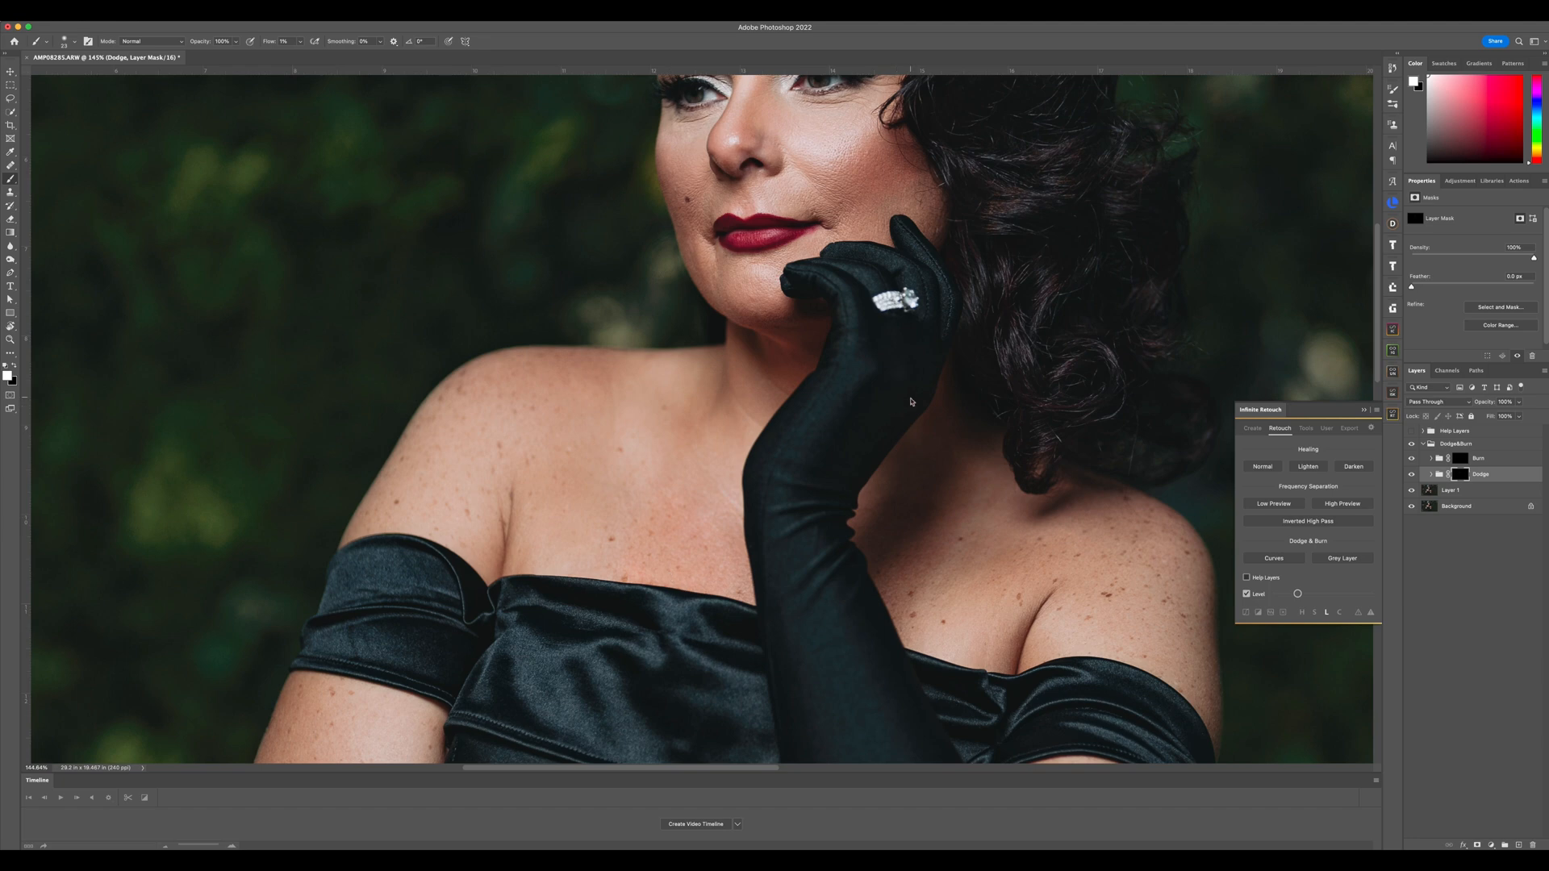
scroll(911, 401, "down", 3)
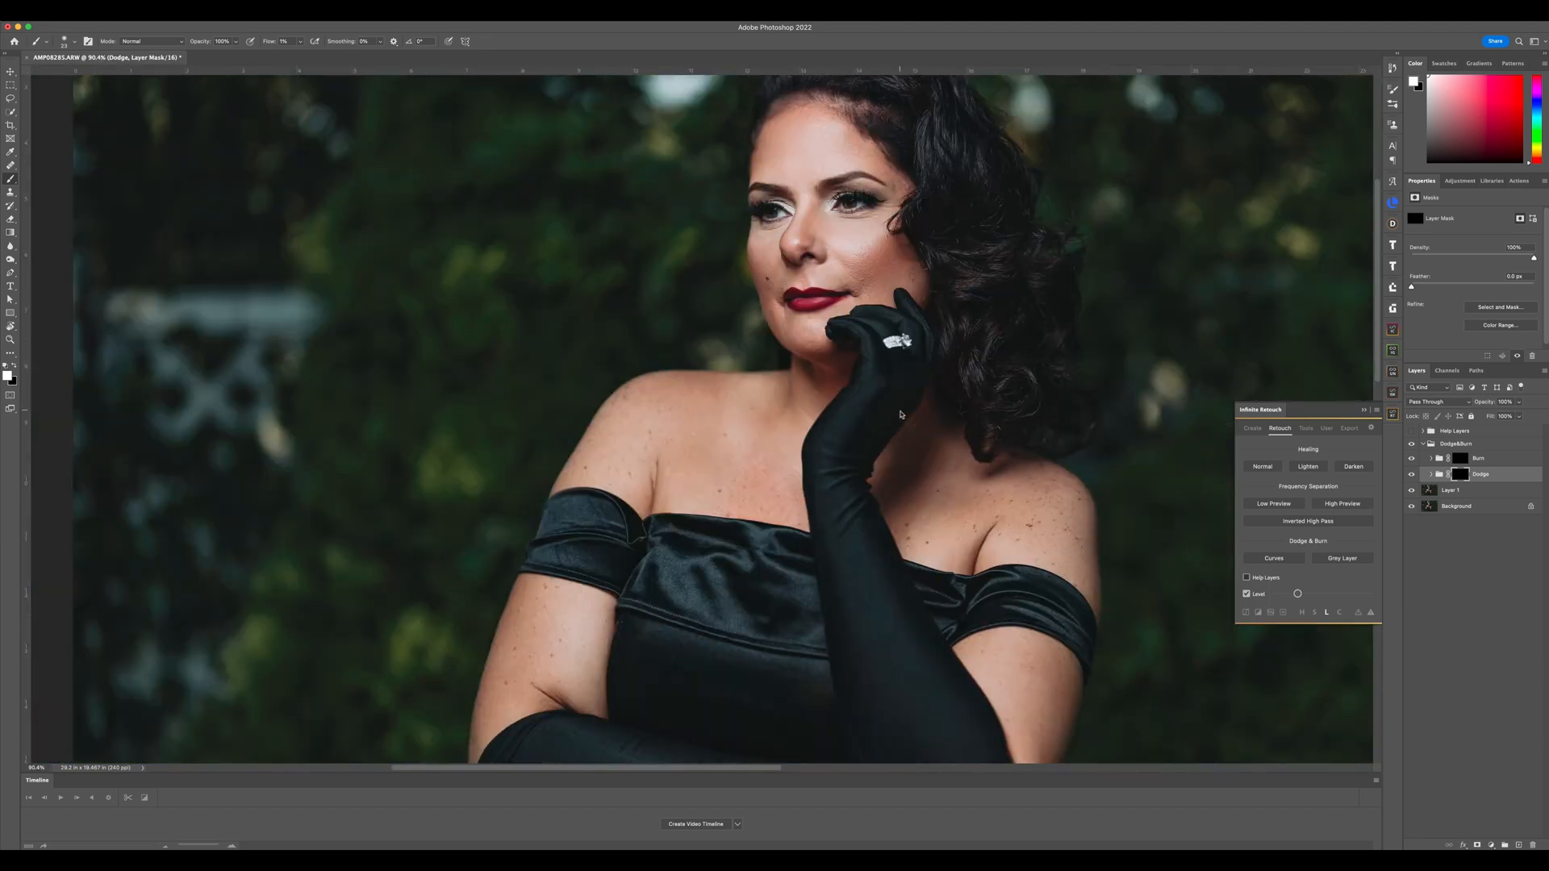
scroll(901, 414, "up", 4)
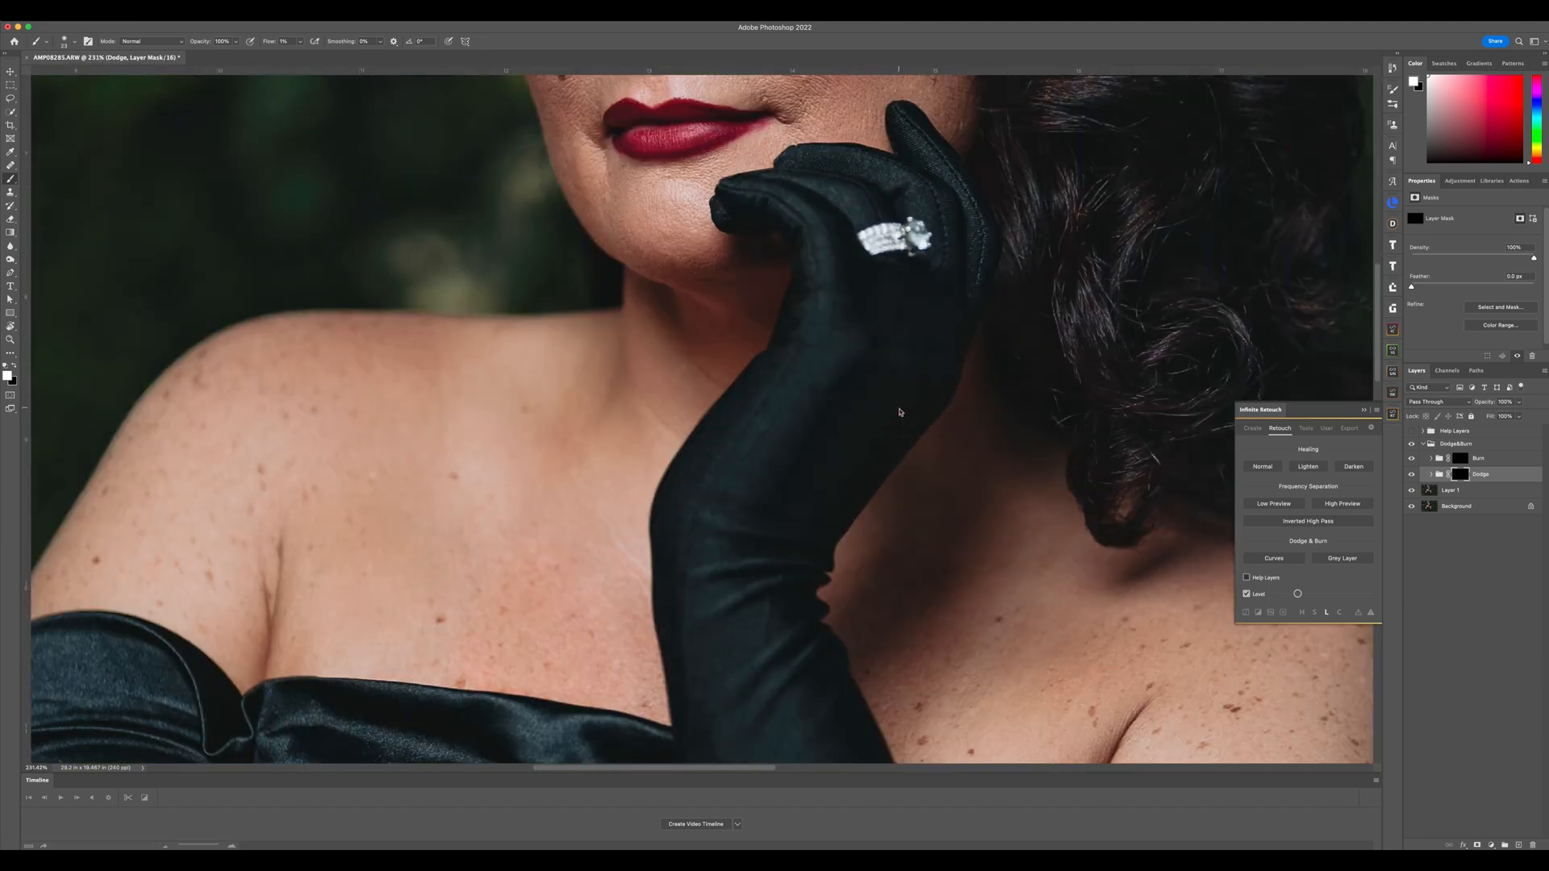
scroll(512, 476, "up", 5)
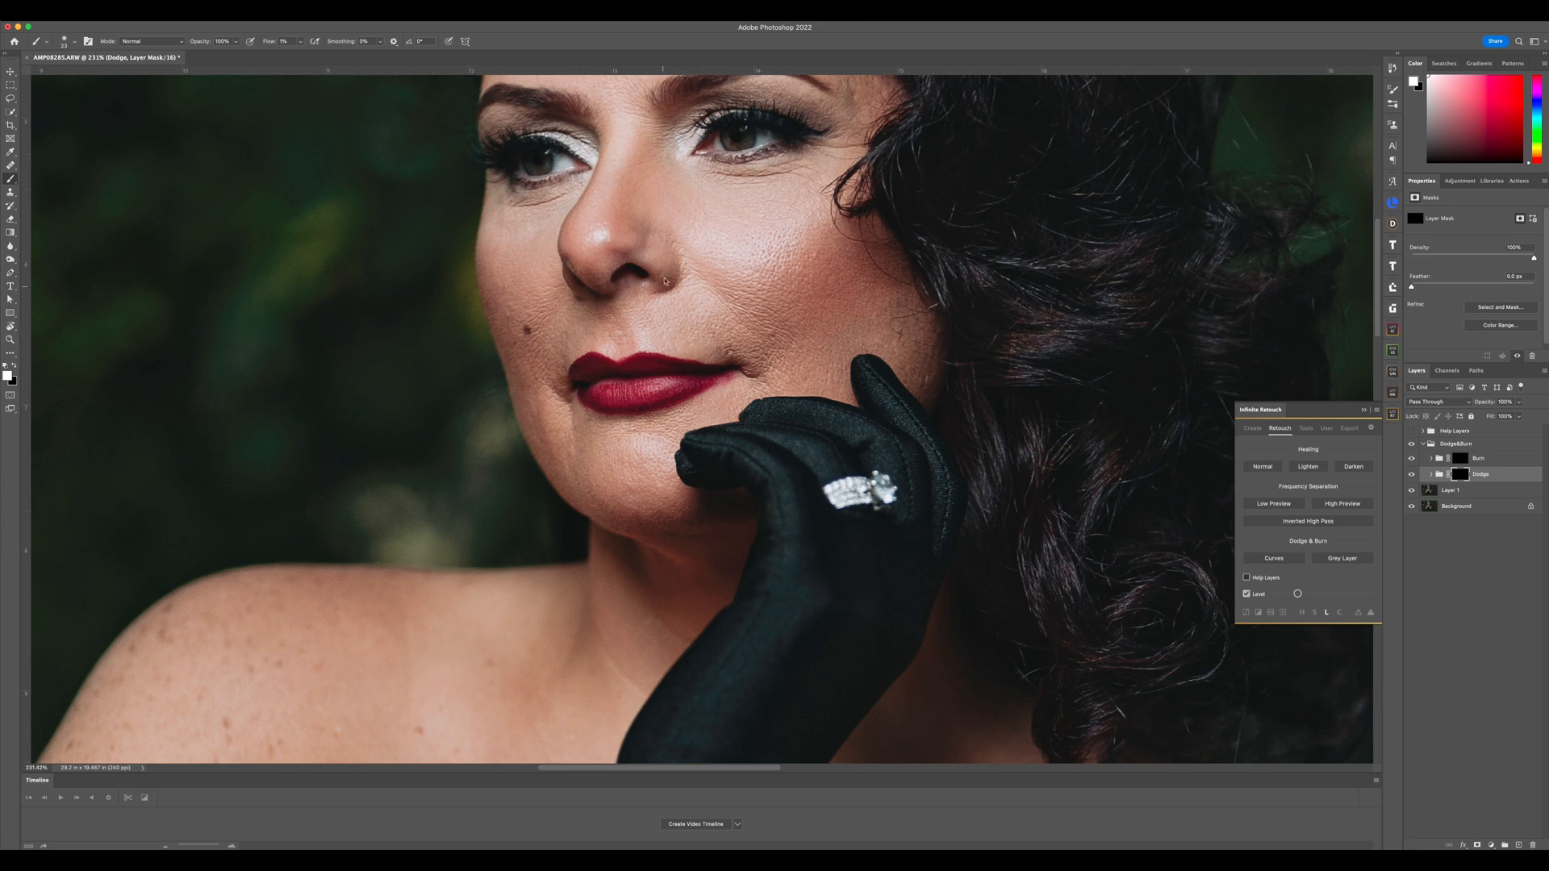
scroll(664, 279, "down", 6)
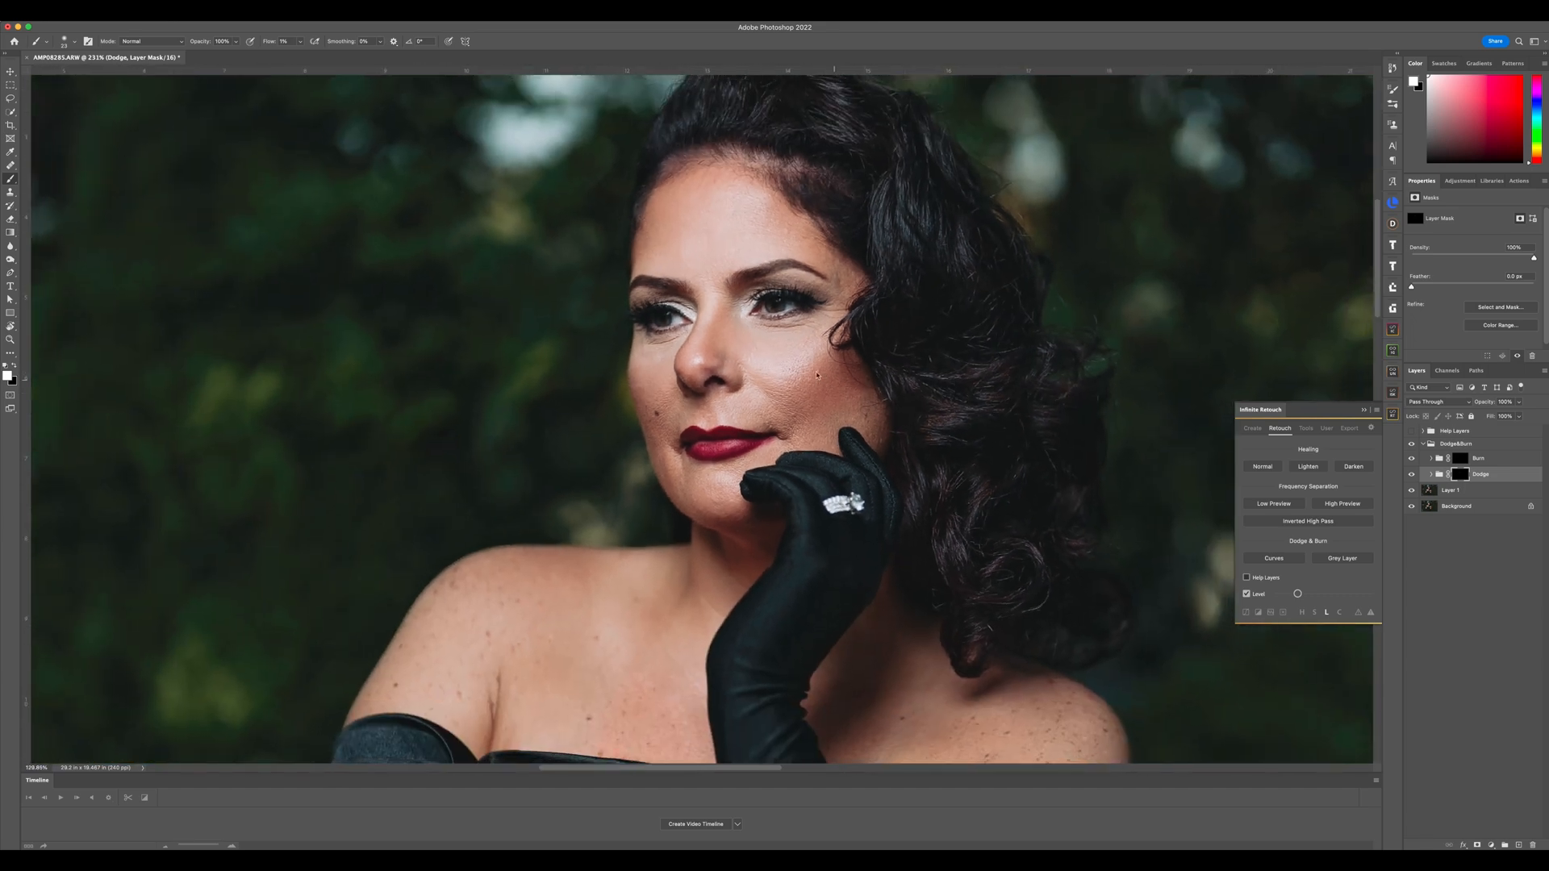
scroll(817, 374, "down", 5)
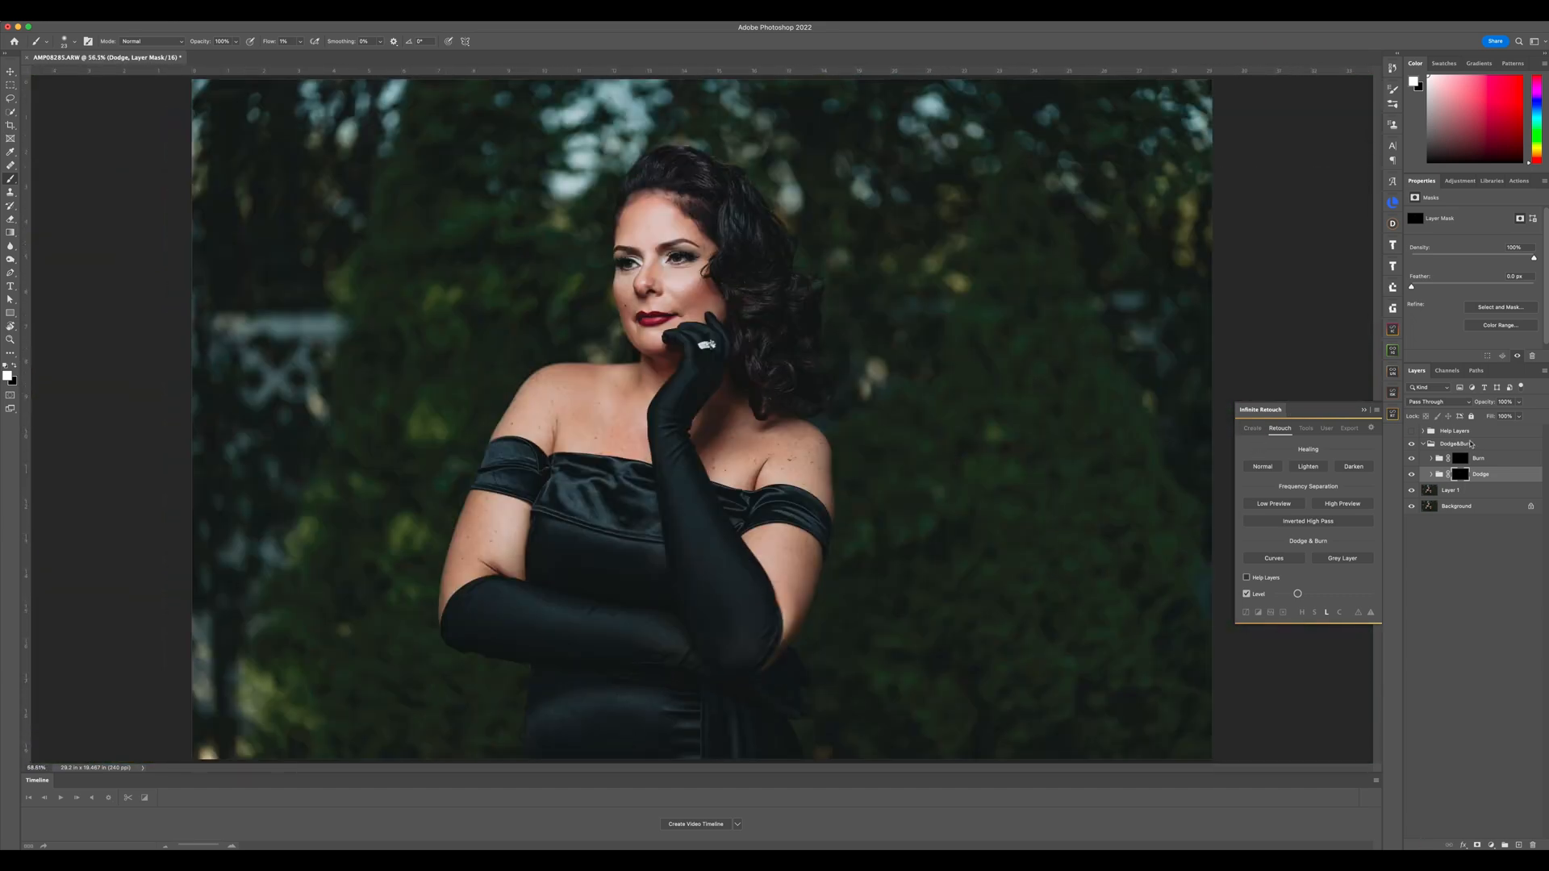
Stamp the visible layers above the Dodge&Burn group and run Low Preview frequency separation with a Gaussian Blur radius of 10 pixels
left_click(1504, 448)
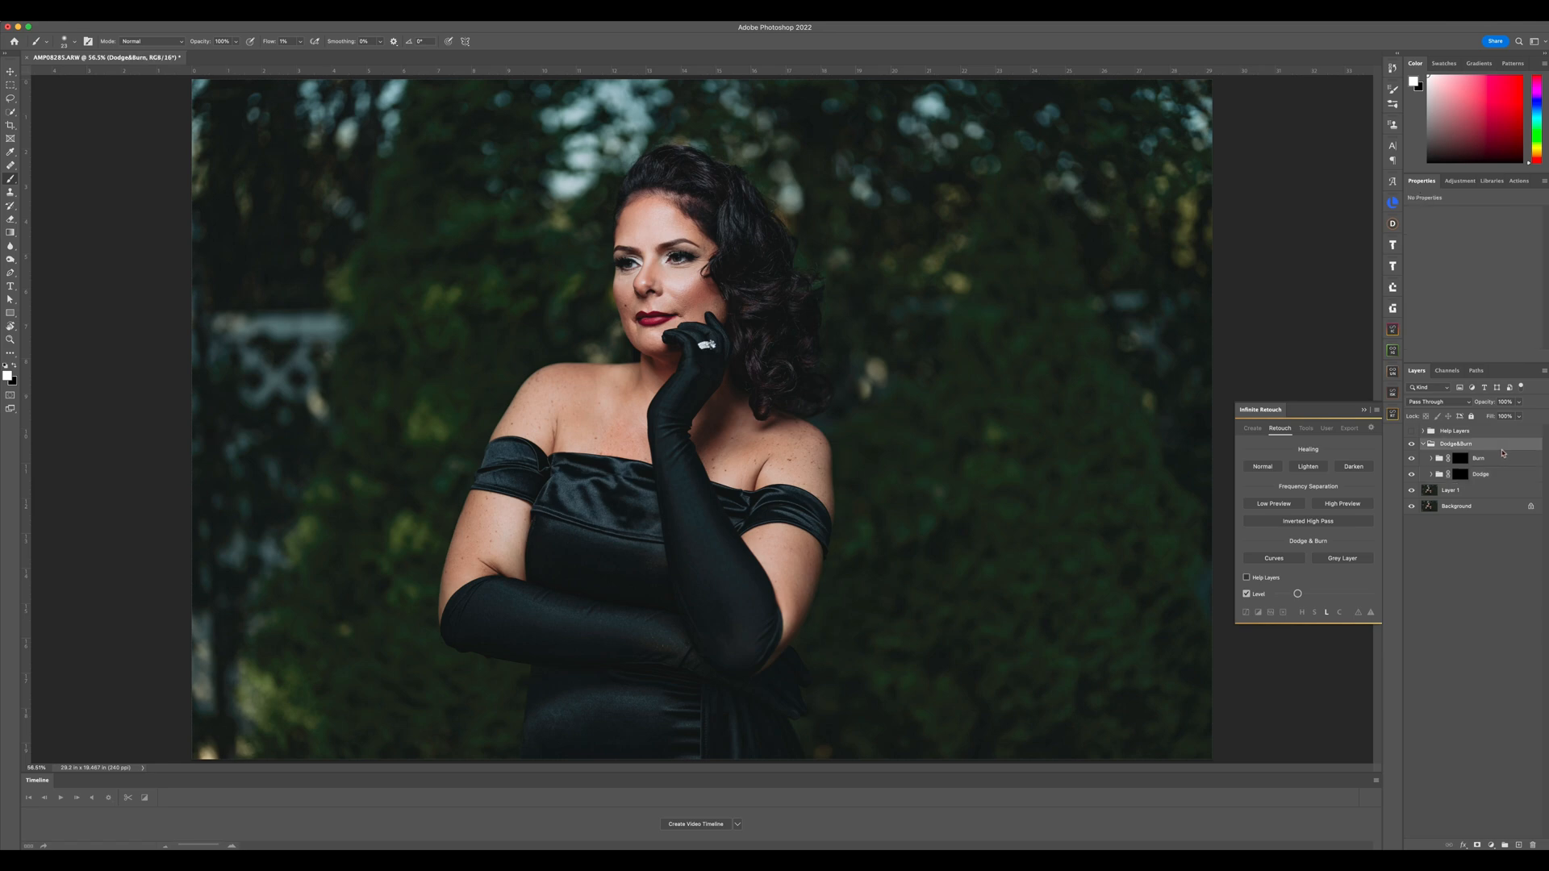
key("super+alt+shift+e")
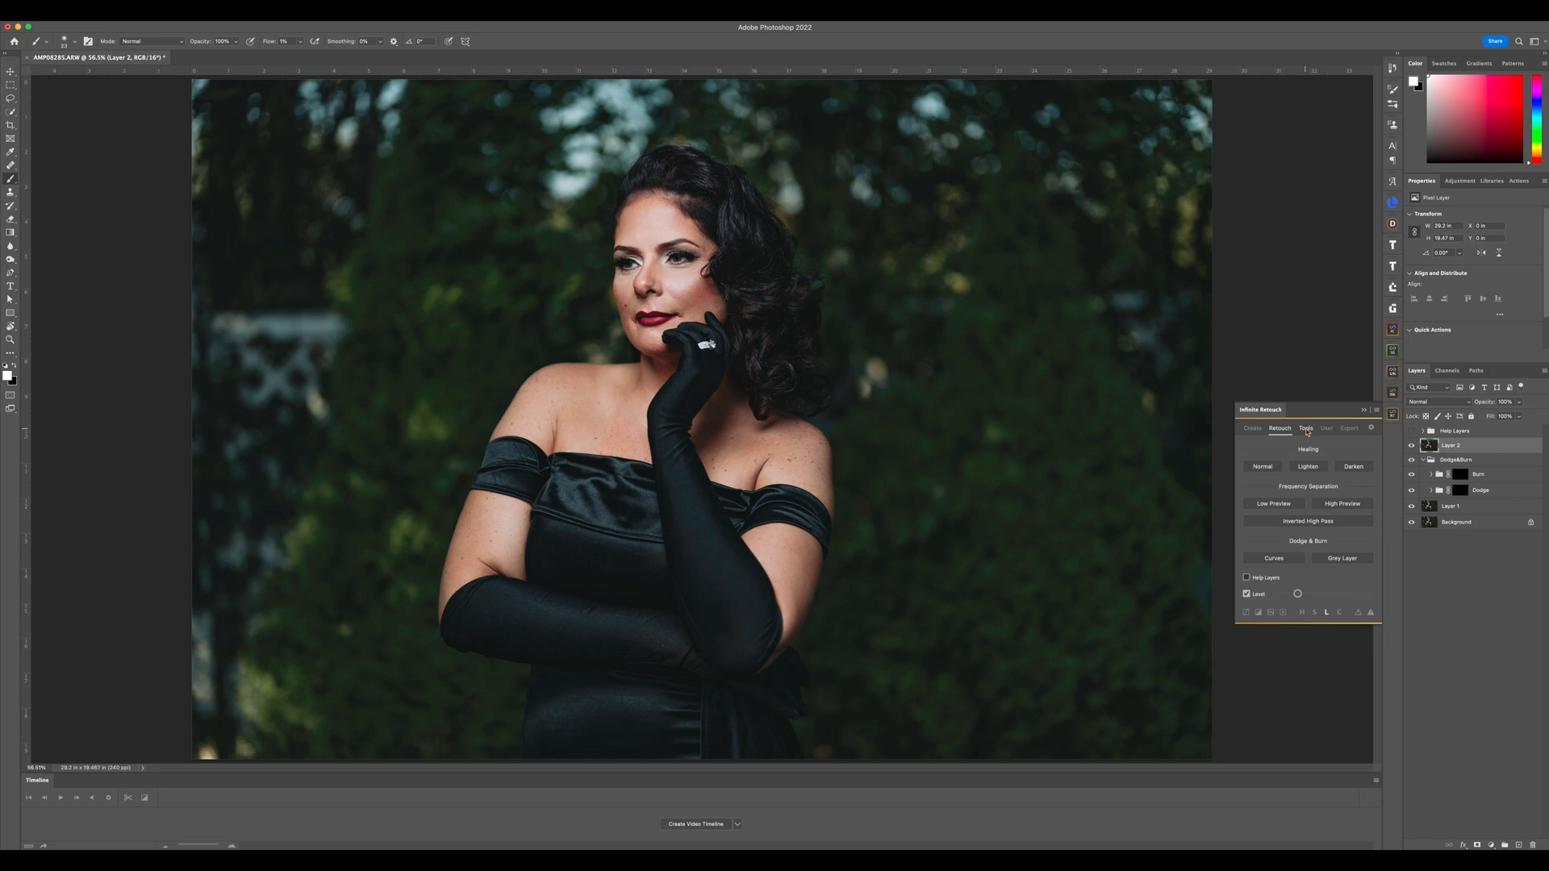
left_click(1283, 505)
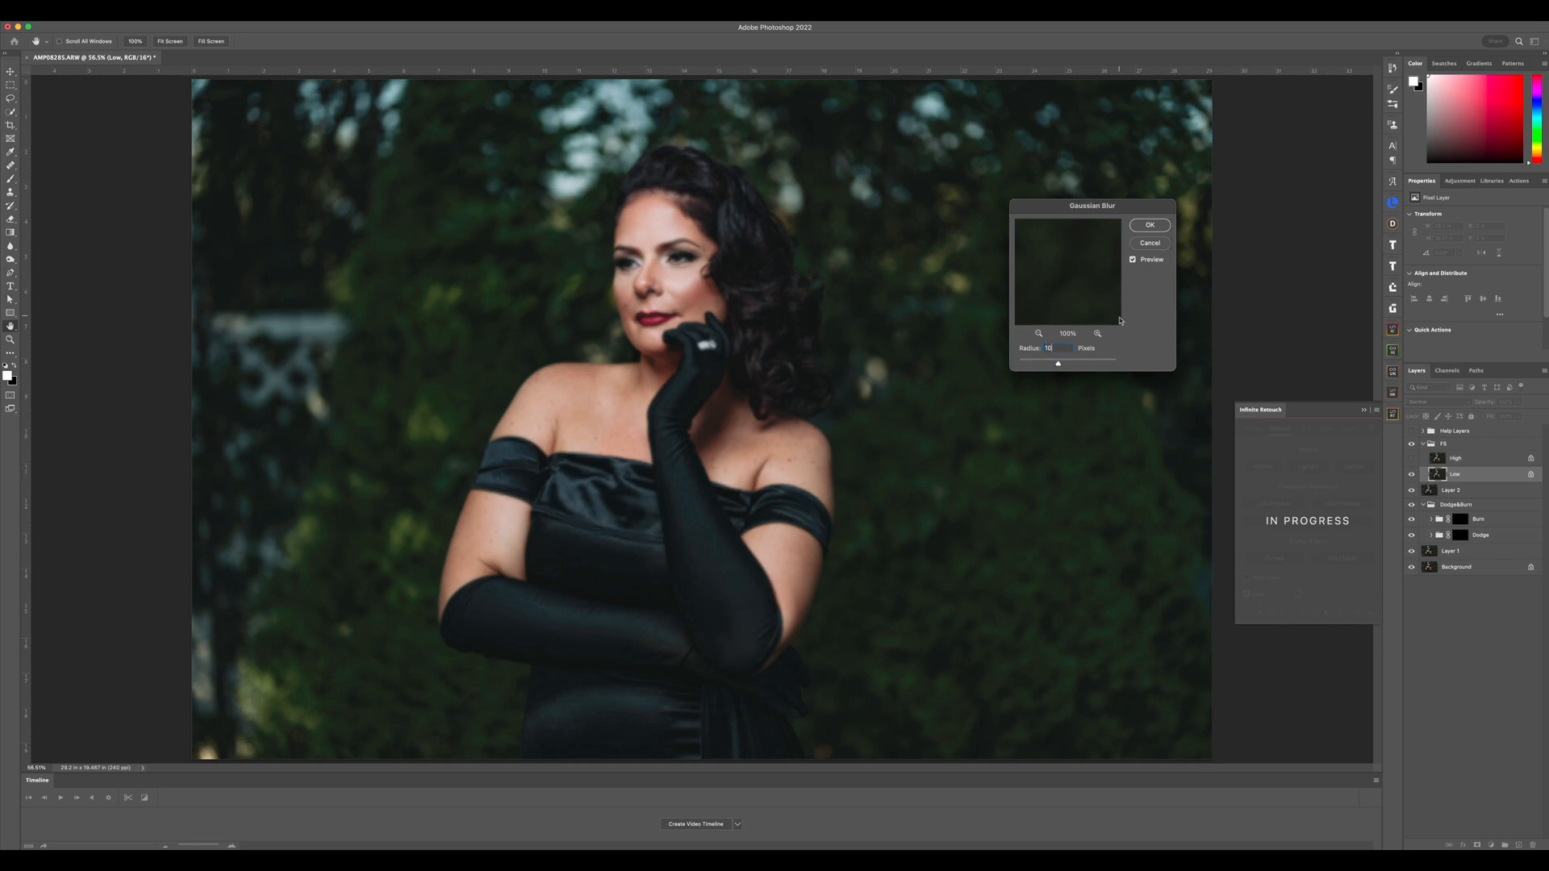
left_click(1149, 226)
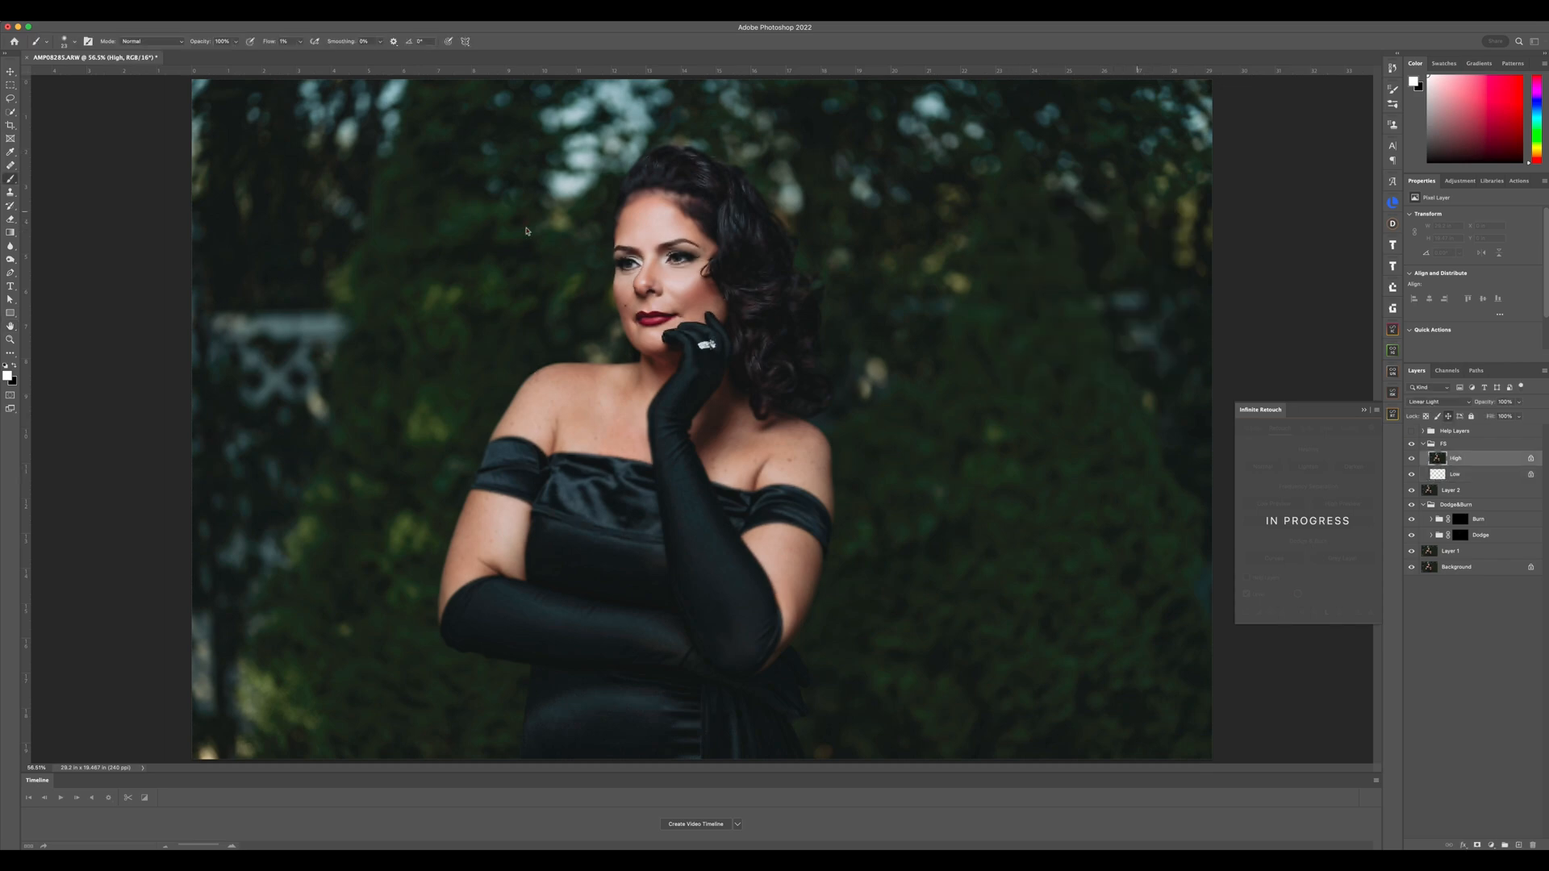
Add an empty layer between the Low and High frequency separation layers
scroll(610, 258, "up", 5)
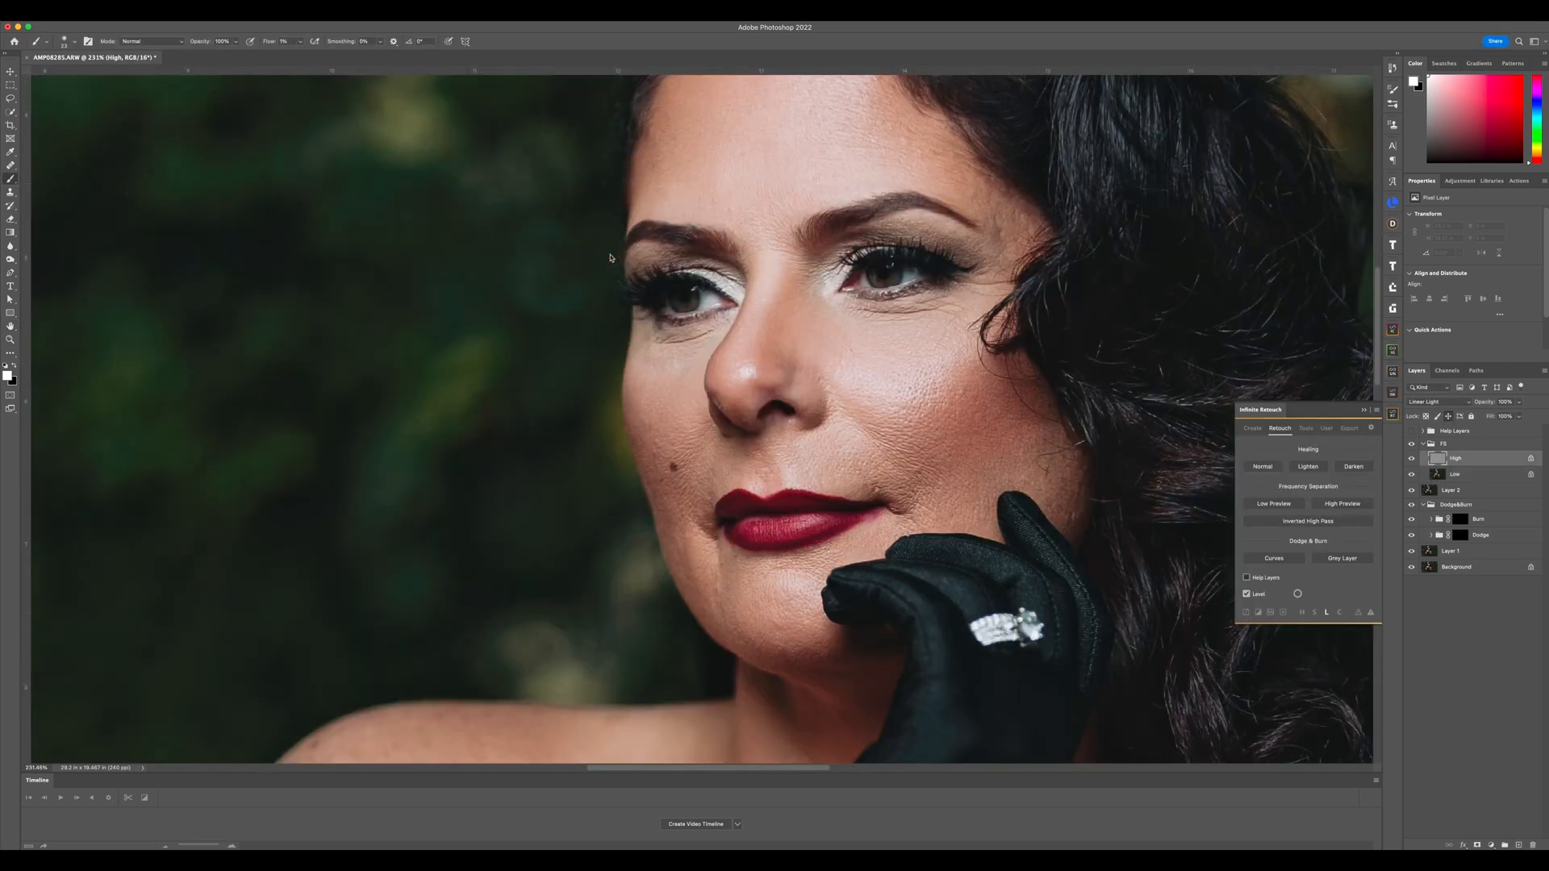
scroll(611, 258, "down", 3)
left_click_drag(798, 592, 766, 138)
scroll(608, 284, "up", 3)
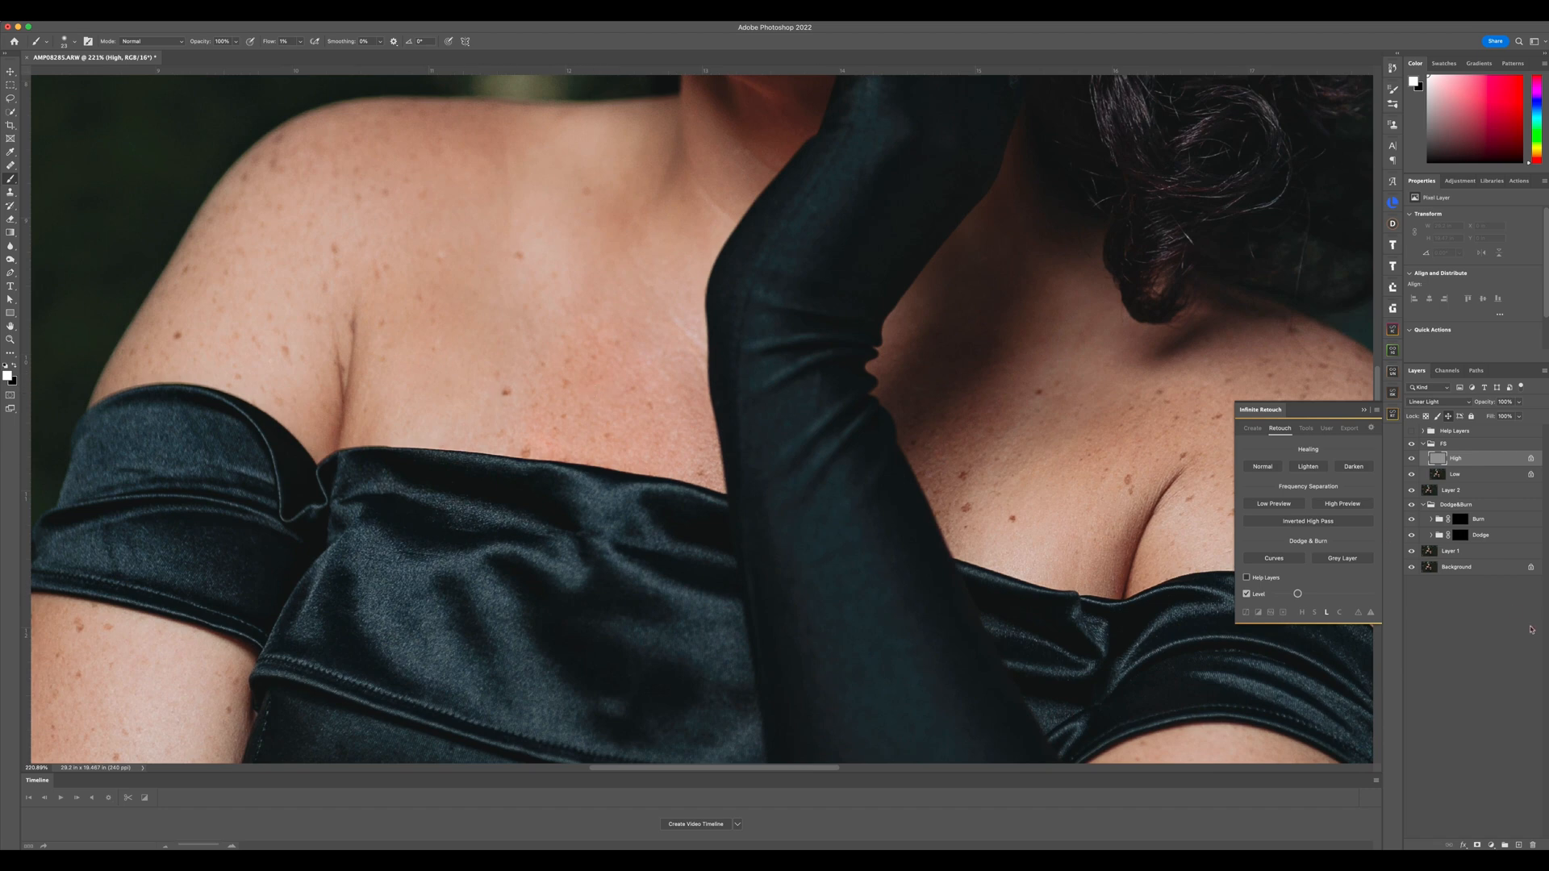
left_click(1468, 477)
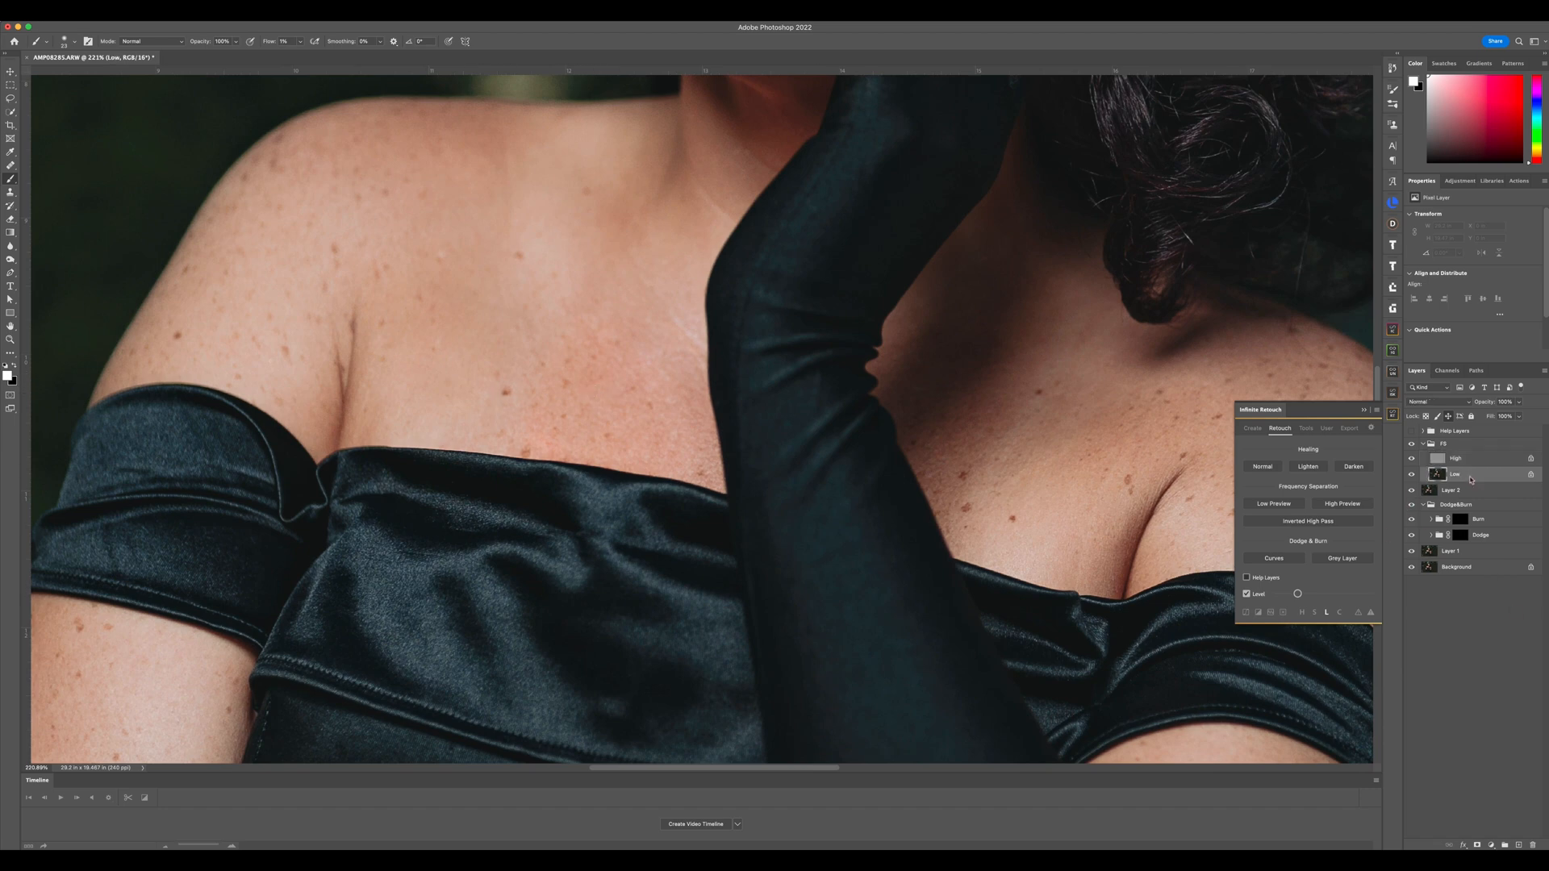
left_click(1518, 844)
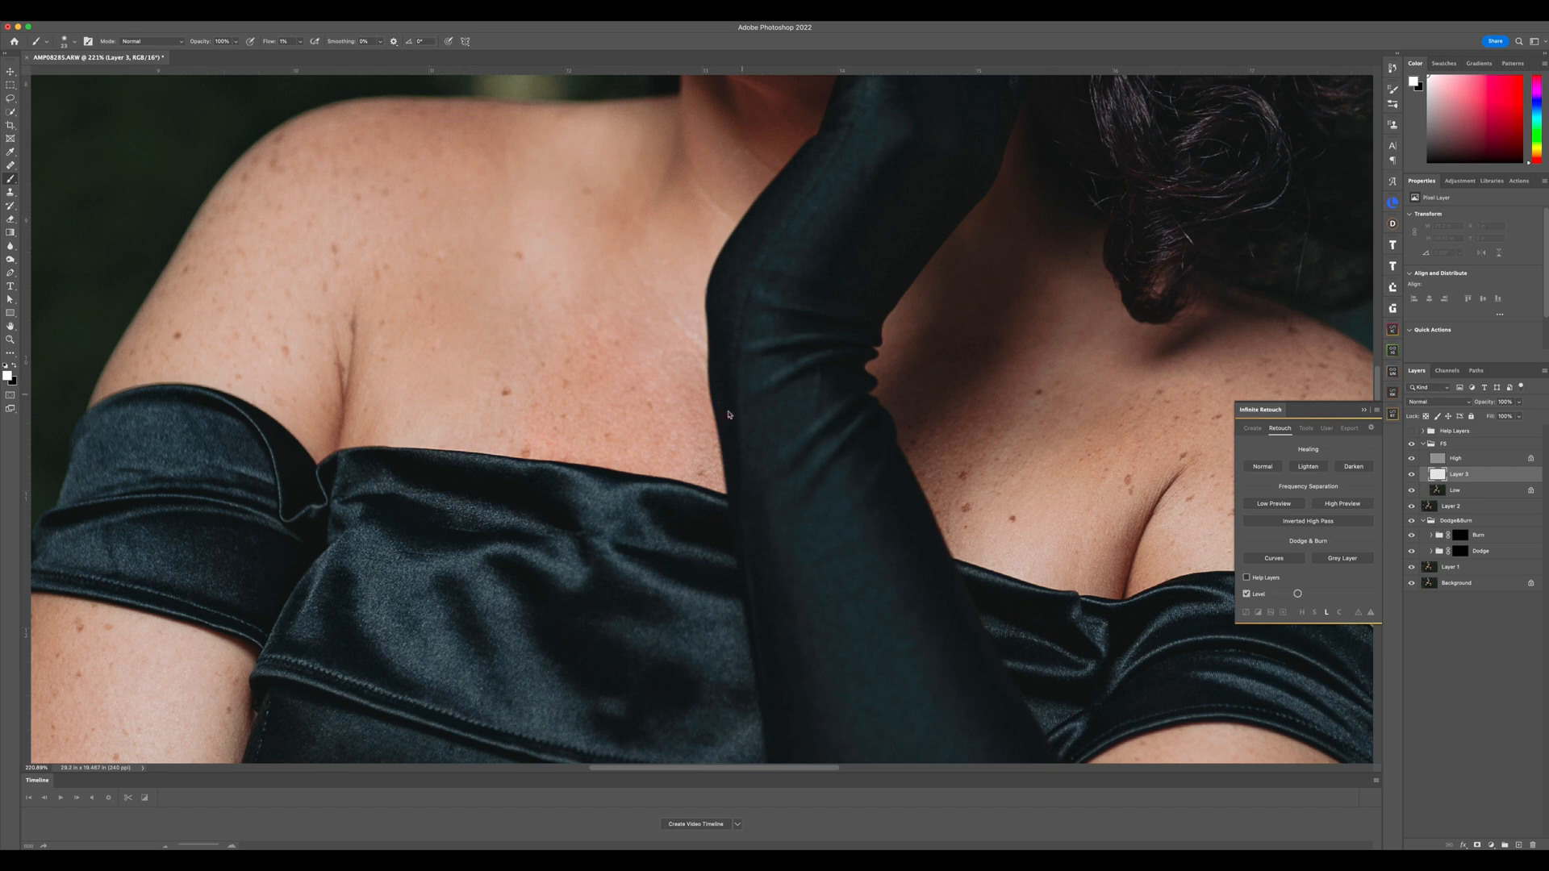
Sample nearby skin colour and paint it over the reddish patch on the chest above the dress's neckline
left_click(1076, 494, "alt")
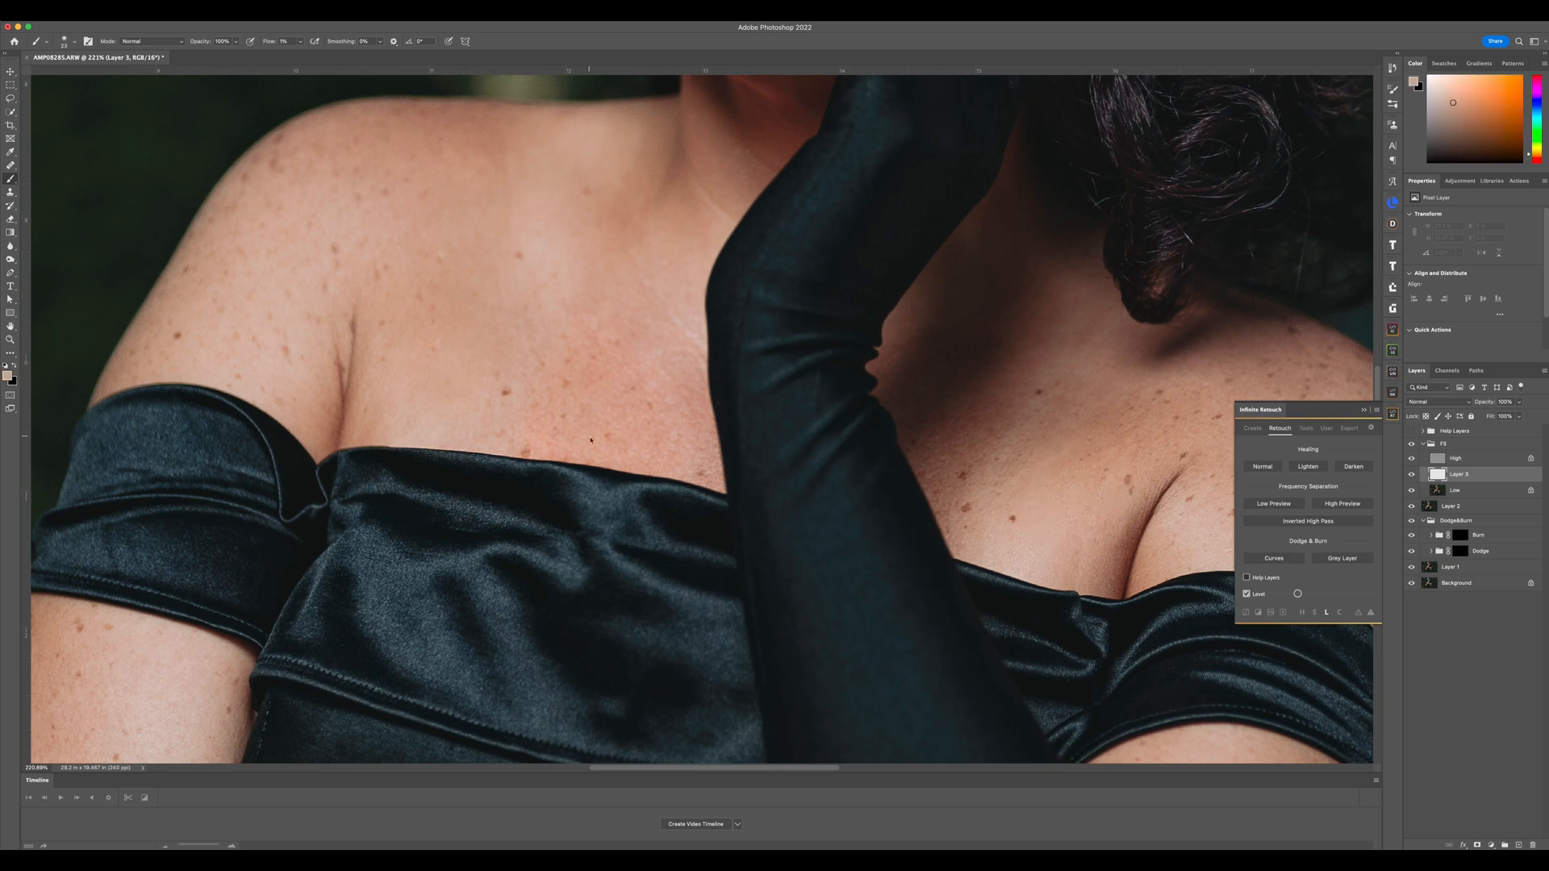
left_click(557, 422, "alt")
mouse_move(557, 422)
left_mouse_down()
mouse_move(655, 439)
mouse_move(653, 416)
mouse_move(627, 414)
mouse_move(635, 395)
mouse_move(581, 374)
mouse_move(598, 352)
mouse_move(577, 339)
mouse_move(588, 359)
mouse_move(550, 366)
mouse_move(517, 431)
mouse_move(554, 428)
mouse_move(530, 438)
mouse_move(552, 443)
mouse_move(474, 446)
mouse_move(518, 435)
mouse_move(558, 403)
mouse_move(545, 384)
mouse_move(610, 339)
mouse_move(560, 413)
mouse_move(626, 440)
mouse_move(648, 414)
mouse_move(585, 324)
mouse_move(676, 410)
mouse_move(636, 364)
mouse_move(668, 439)
mouse_move(604, 445)
mouse_move(537, 414)
mouse_move(485, 434)
mouse_move(658, 453)
mouse_move(578, 421)
mouse_move(572, 361)
mouse_move(513, 364)
mouse_move(537, 390)
mouse_move(557, 358)
mouse_move(559, 439)
mouse_move(655, 435)
left_mouse_up()
left_click_drag(560, 440, 536, 450)
Sample skin colour and brush it over the uneven chest area between the raised glove and the far shoulder
left_click_drag(1076, 458, 891, 551)
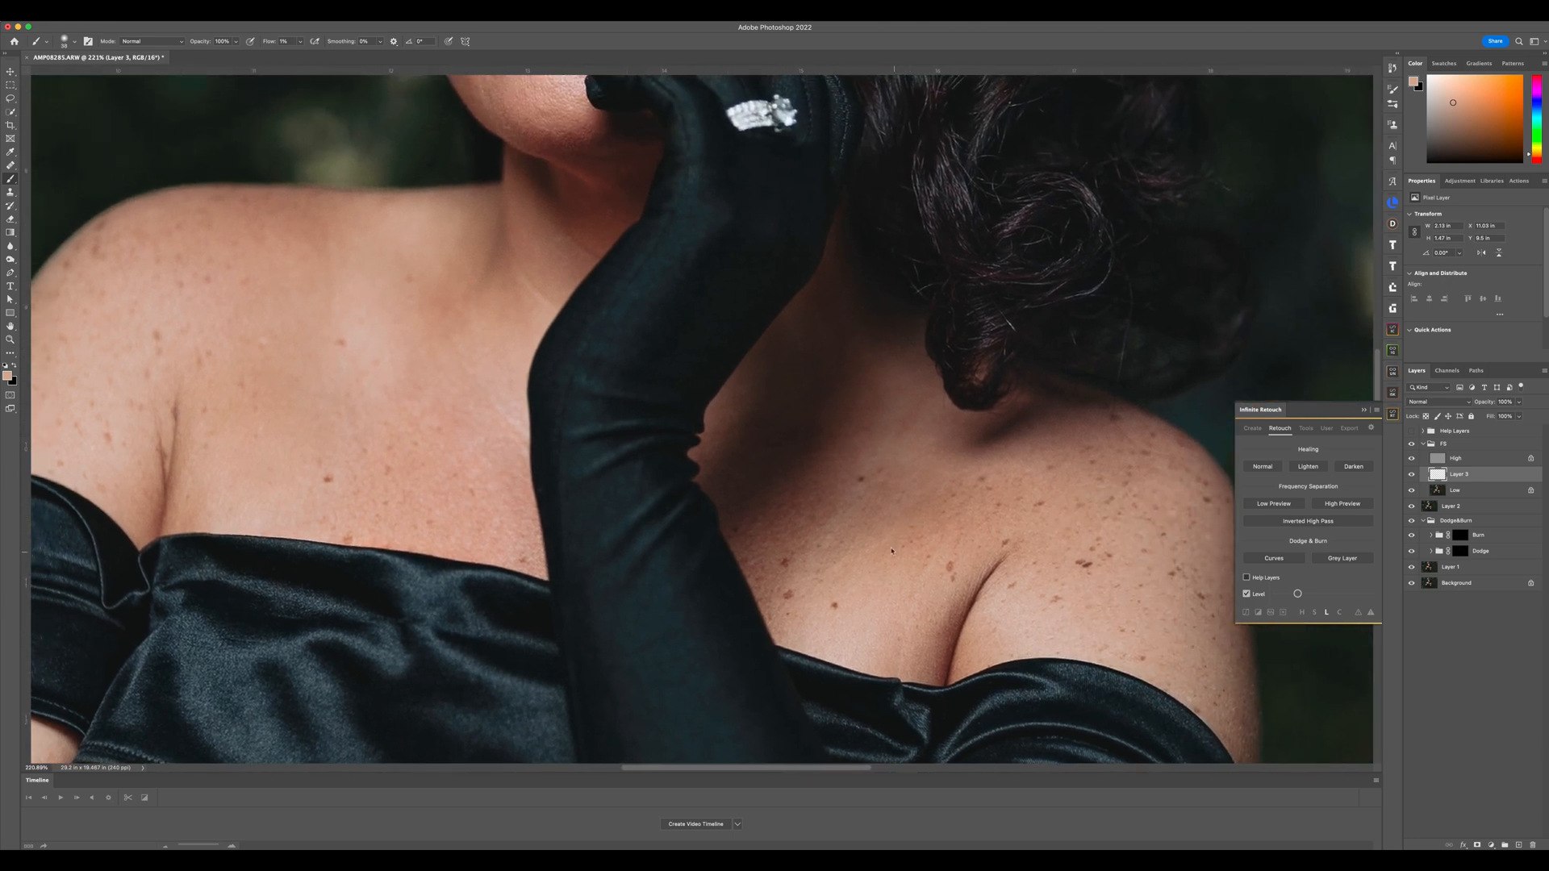
left_click(872, 599)
left_click(899, 450, "alt")
left_click_drag(917, 425, 908, 428)
Toggle the visibility of the painted colour layer to compare the chest before and after
scroll(981, 503, "down", 10)
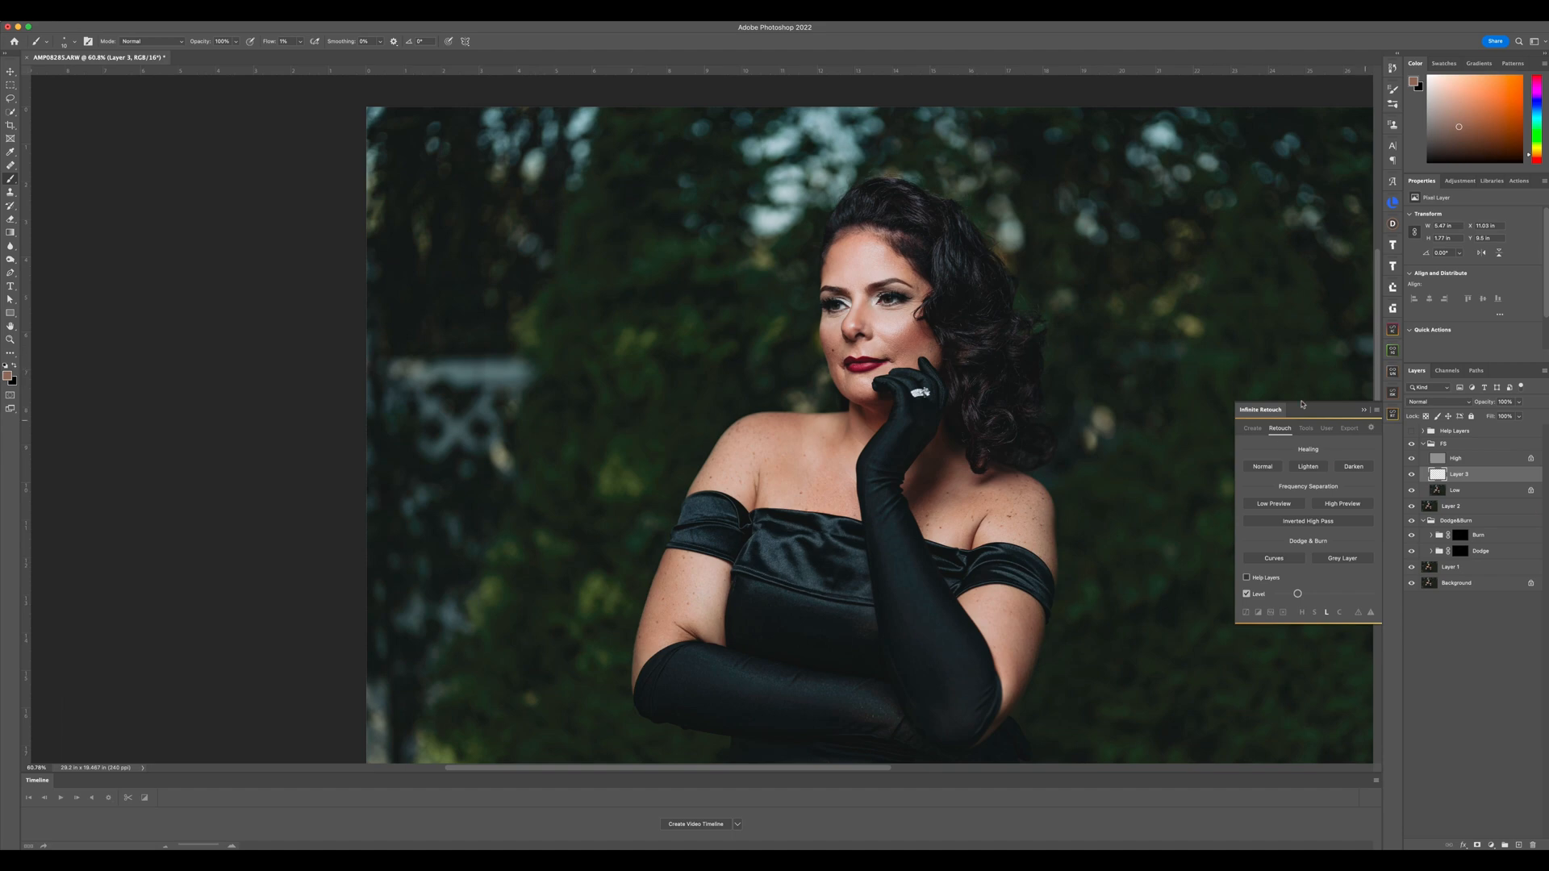
left_click(1412, 475)
scroll(803, 454, "up", 5)
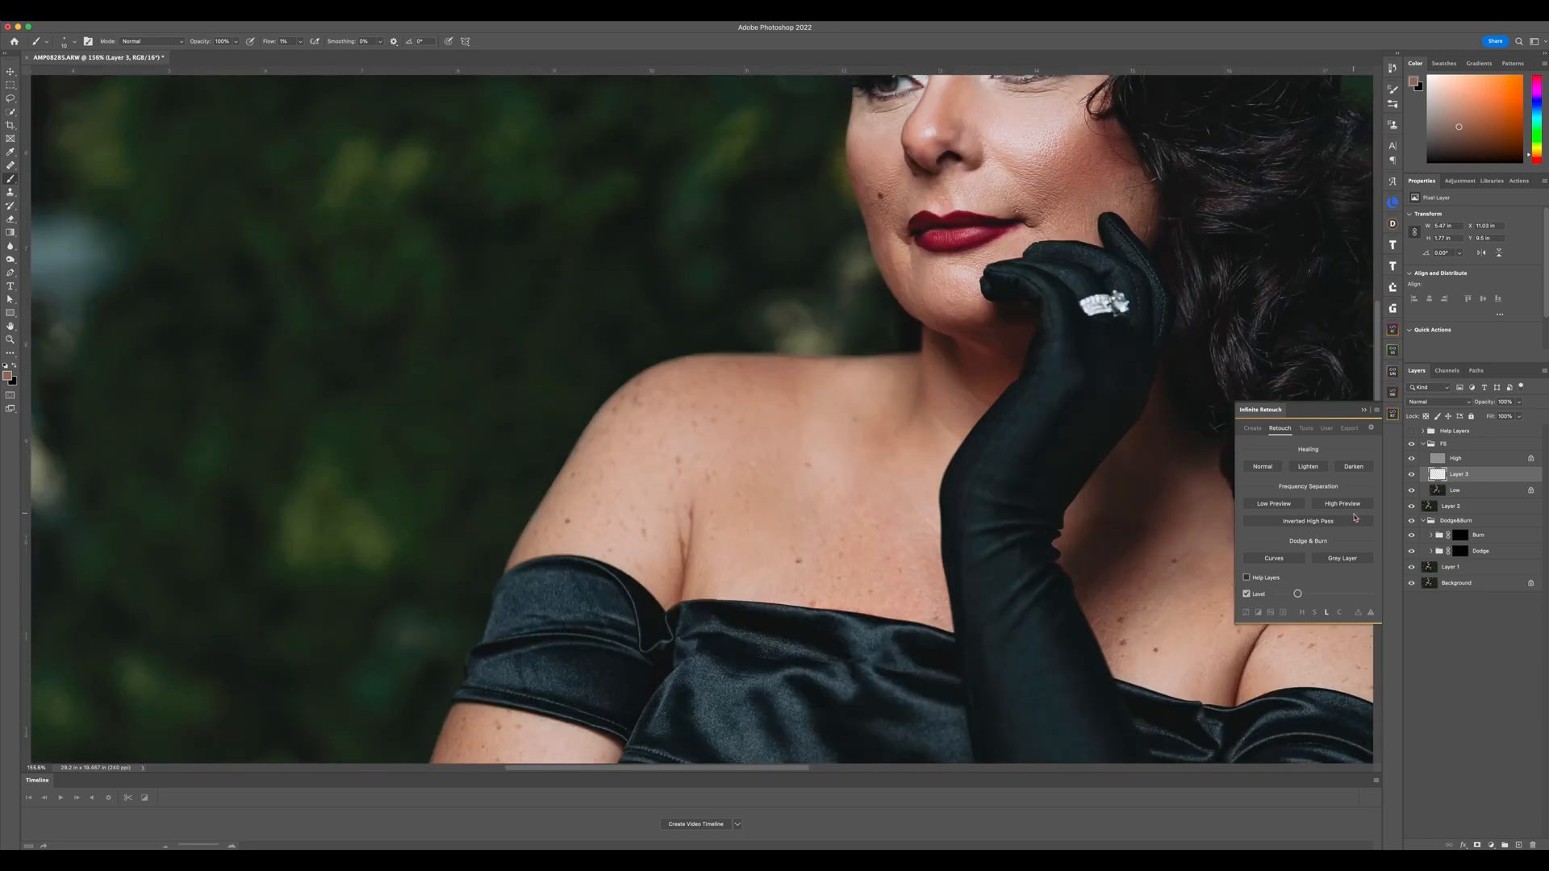
Select the Burn group's layer mask
left_click(1460, 535)
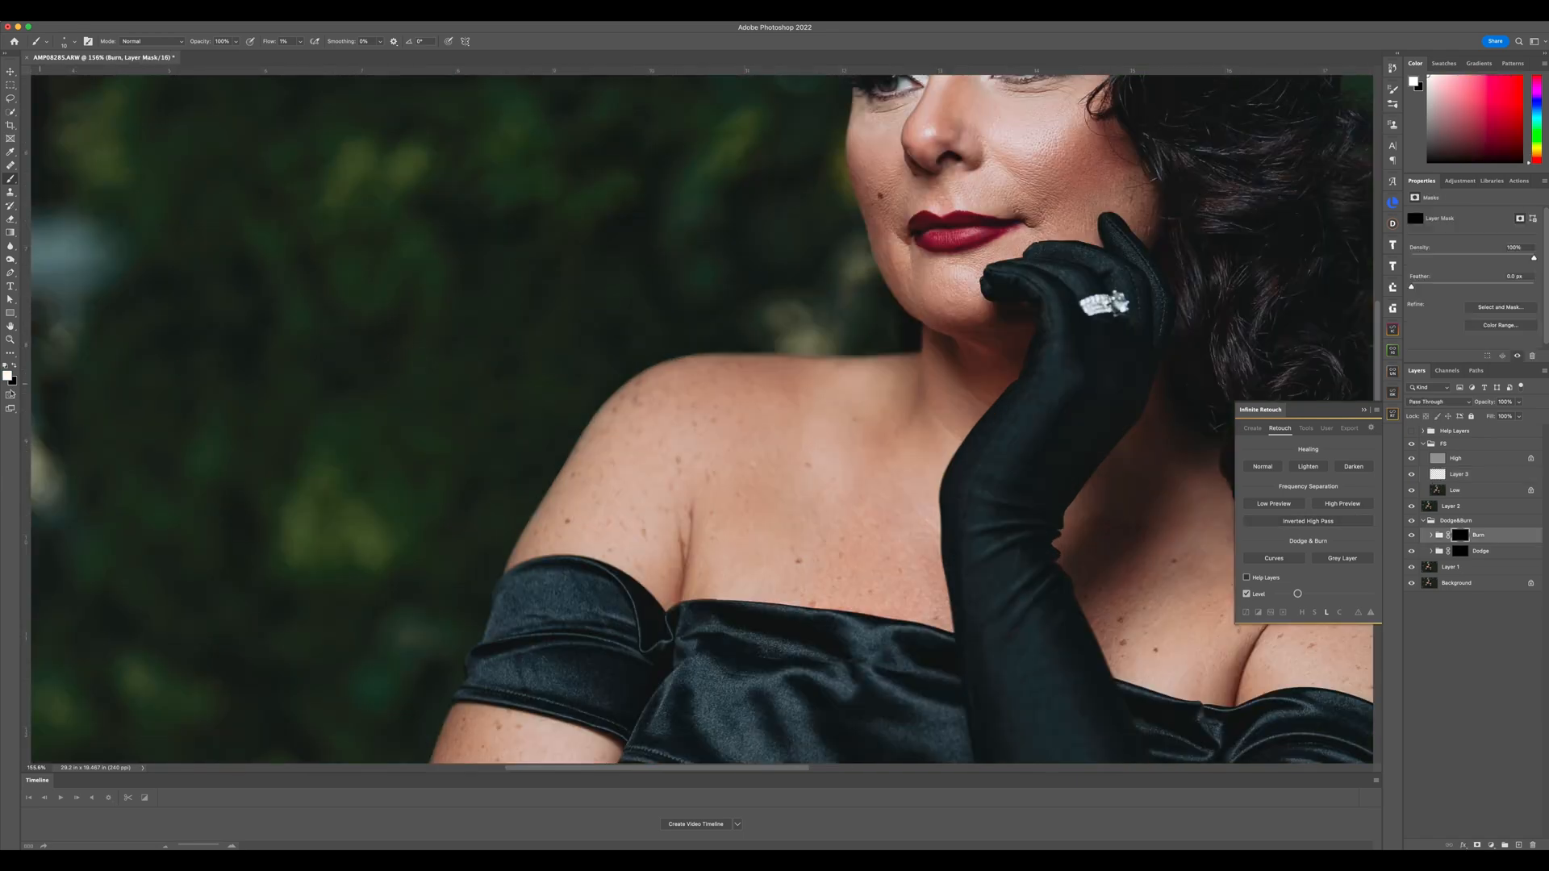
scroll(888, 363, "up", 3)
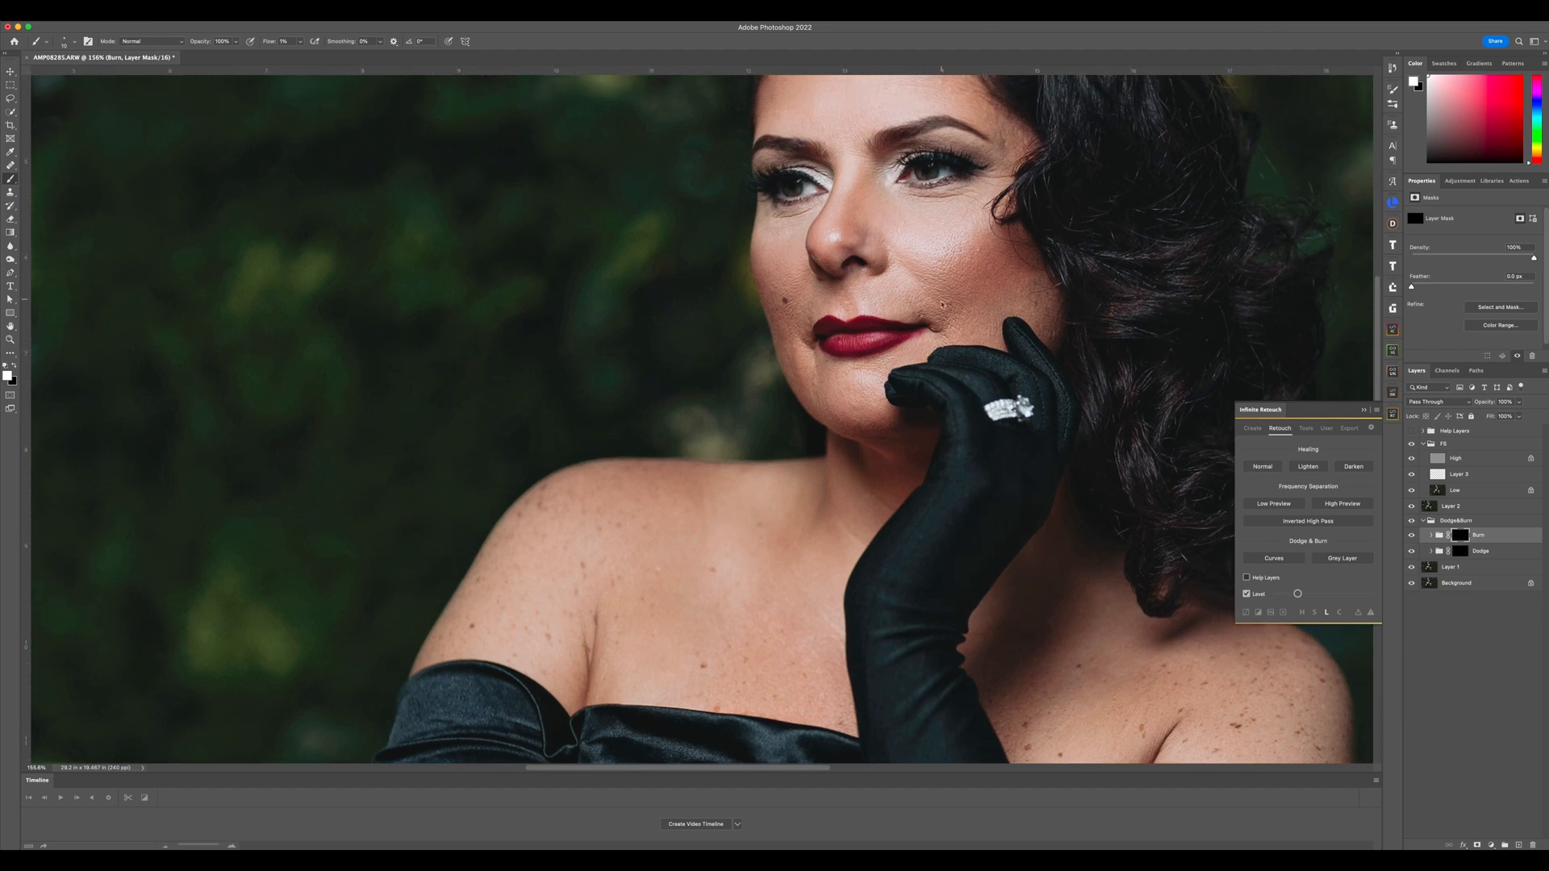
scroll(981, 301, "up", 1)
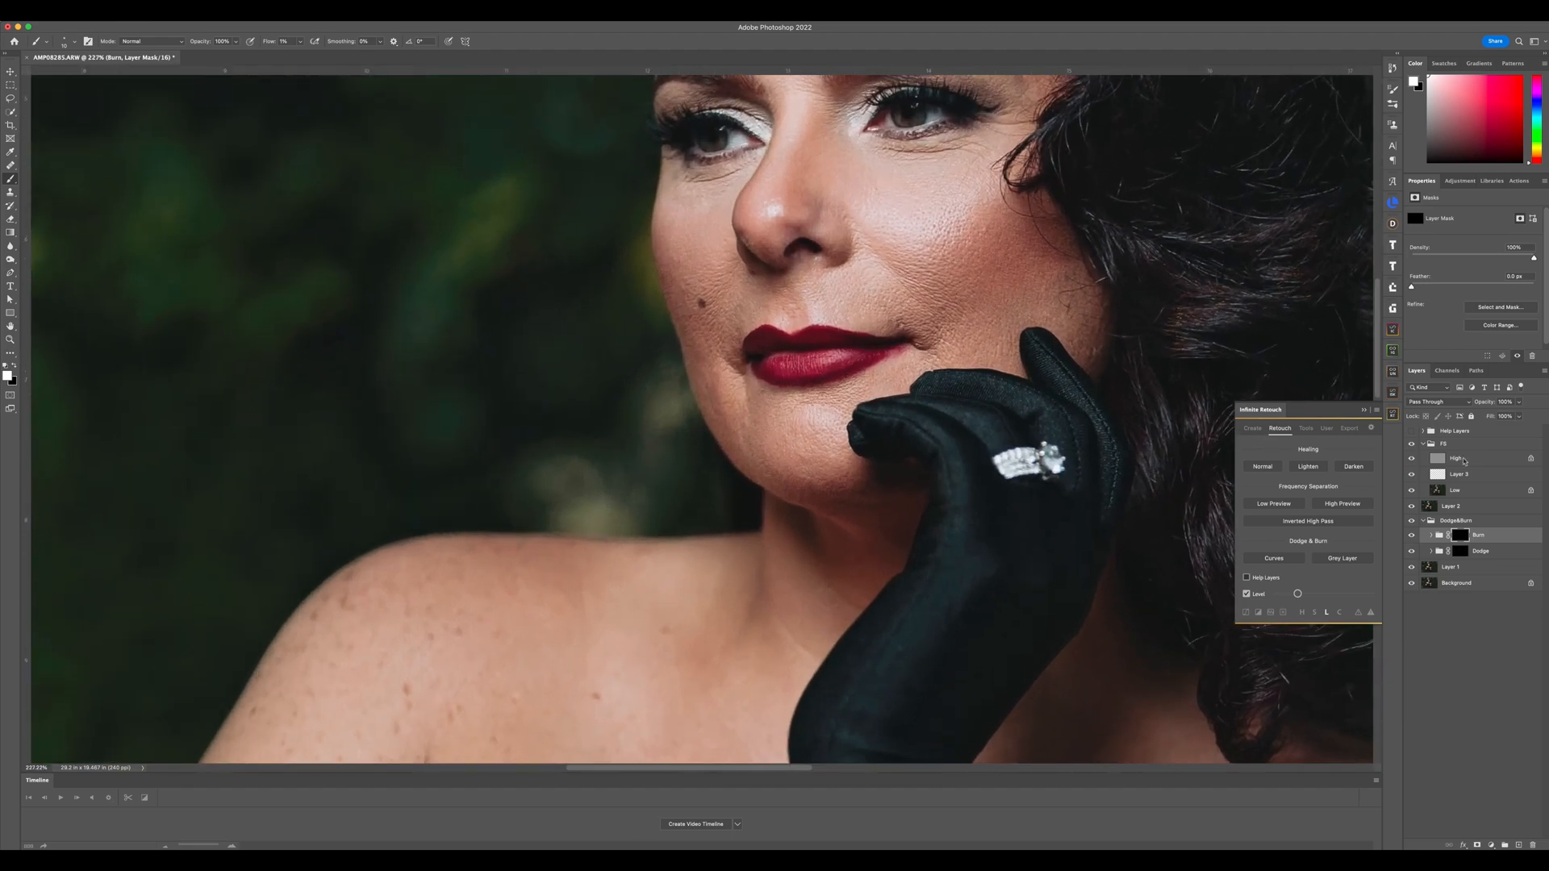
Select the High frequency layer and switch to the Clone Stamp tool for texture work on the face
left_click(1476, 459)
key("s")
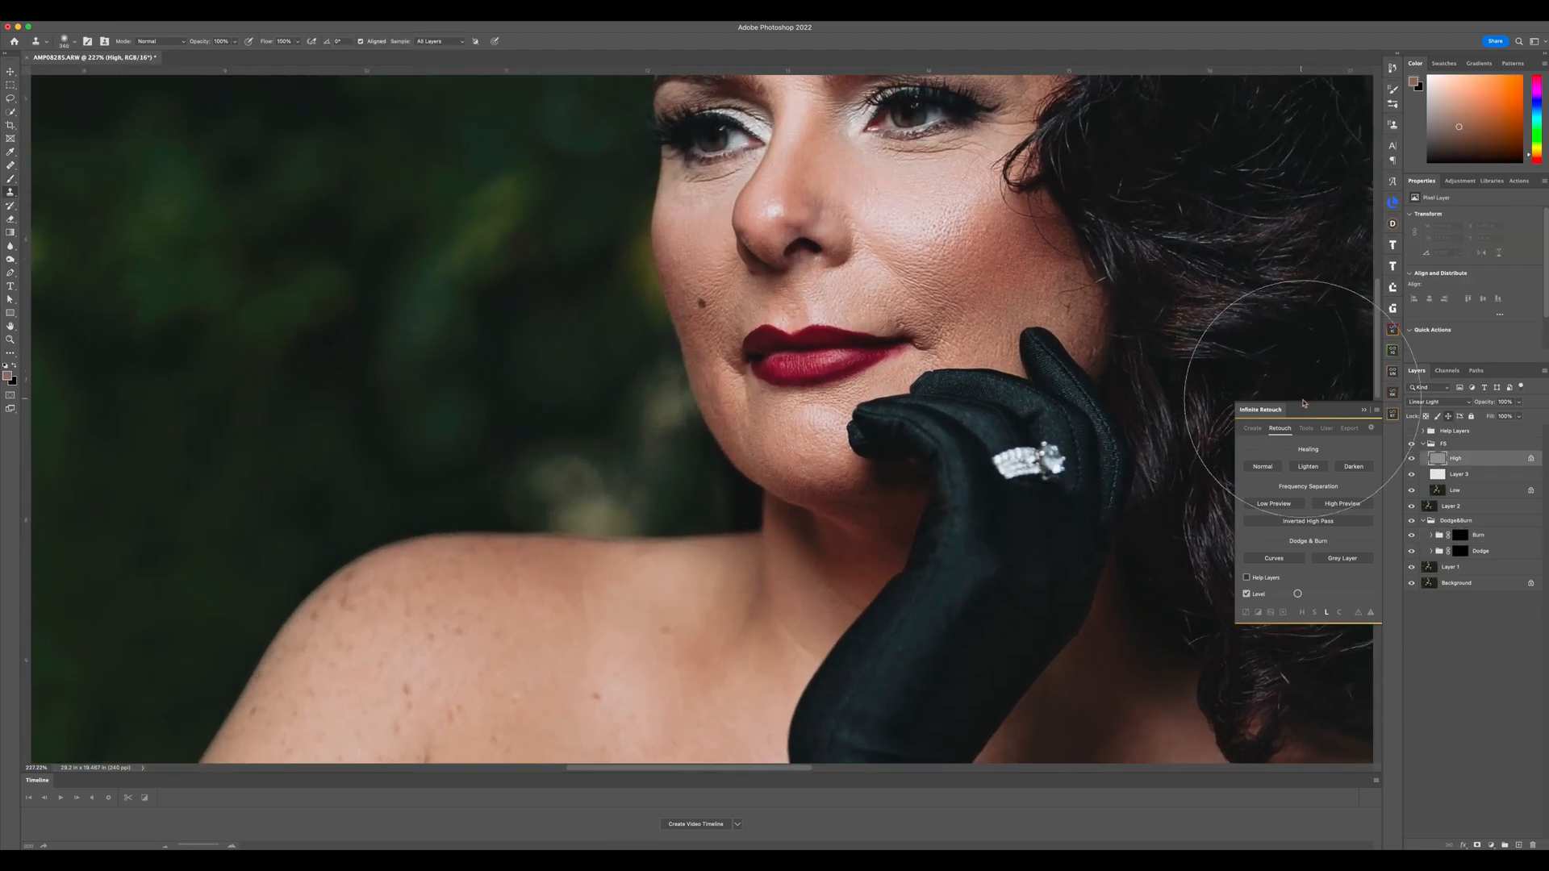
scroll(944, 303, "down", 3)
scroll(944, 303, "up", 5)
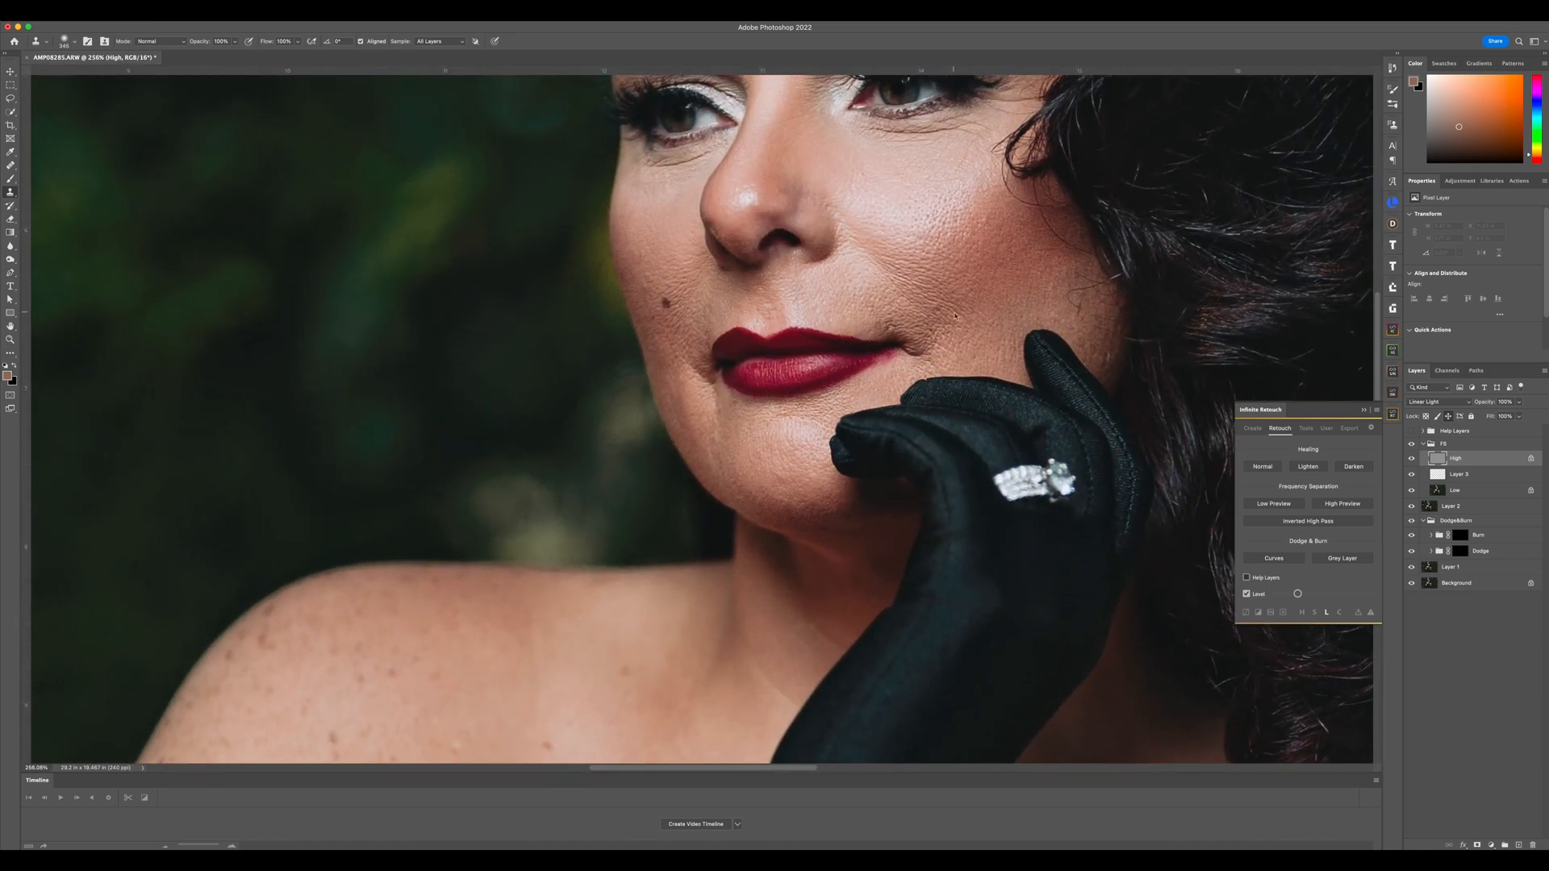
Set the Clone Stamp to sample only the current layer and clone clean texture over the cheek blemishes beside the mouth and nose
key("super+space")
key("Escape")
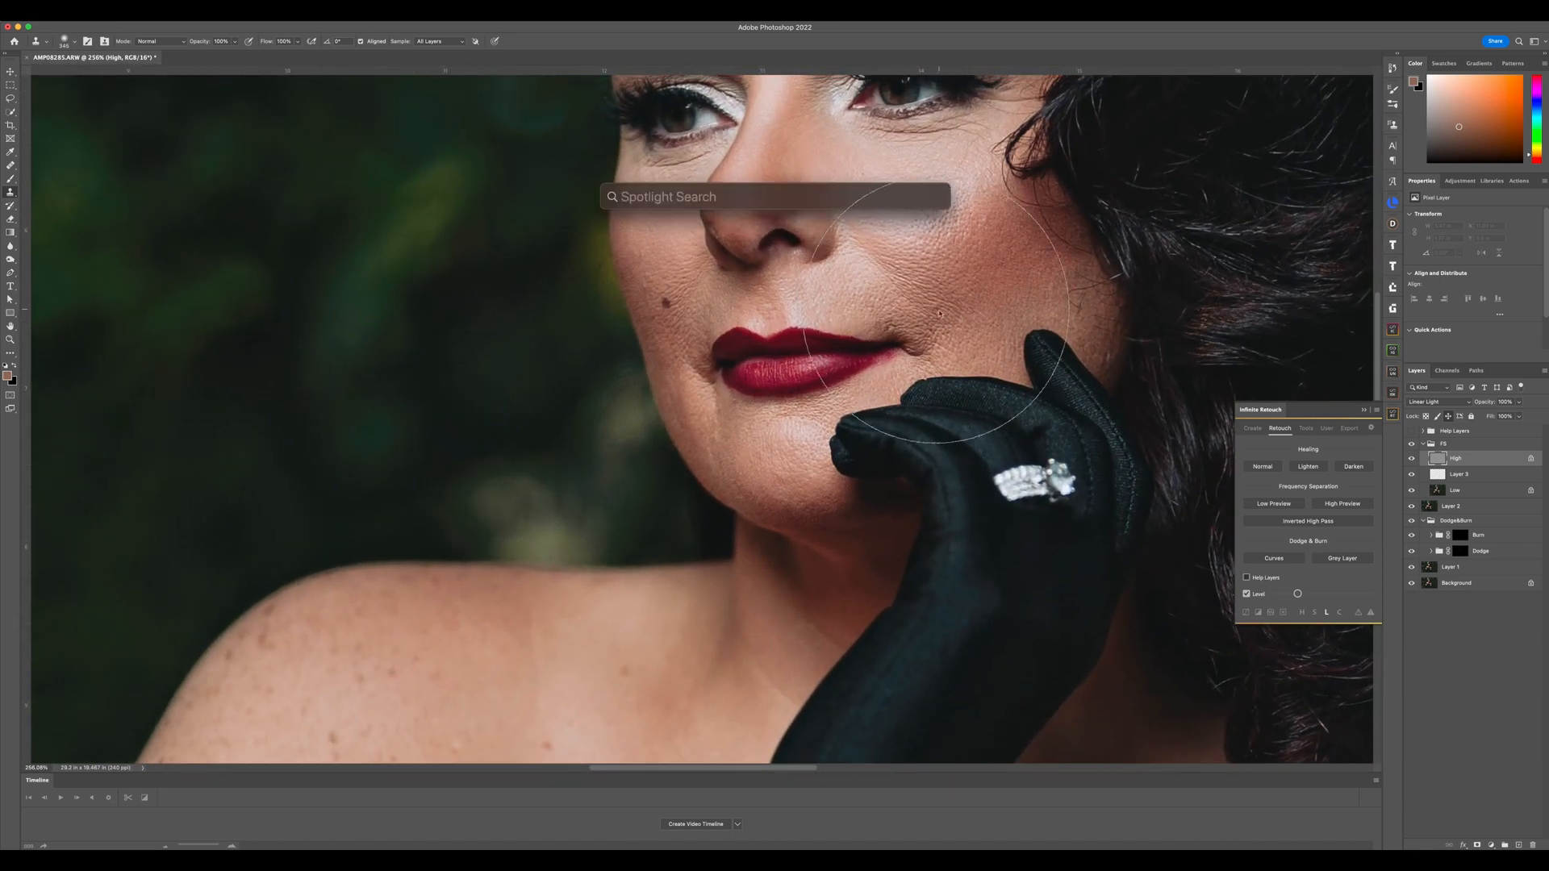
mouse_move(959, 303)
left_mouse_down()
mouse_move(761, 293)
mouse_move(901, 309)
left_mouse_up()
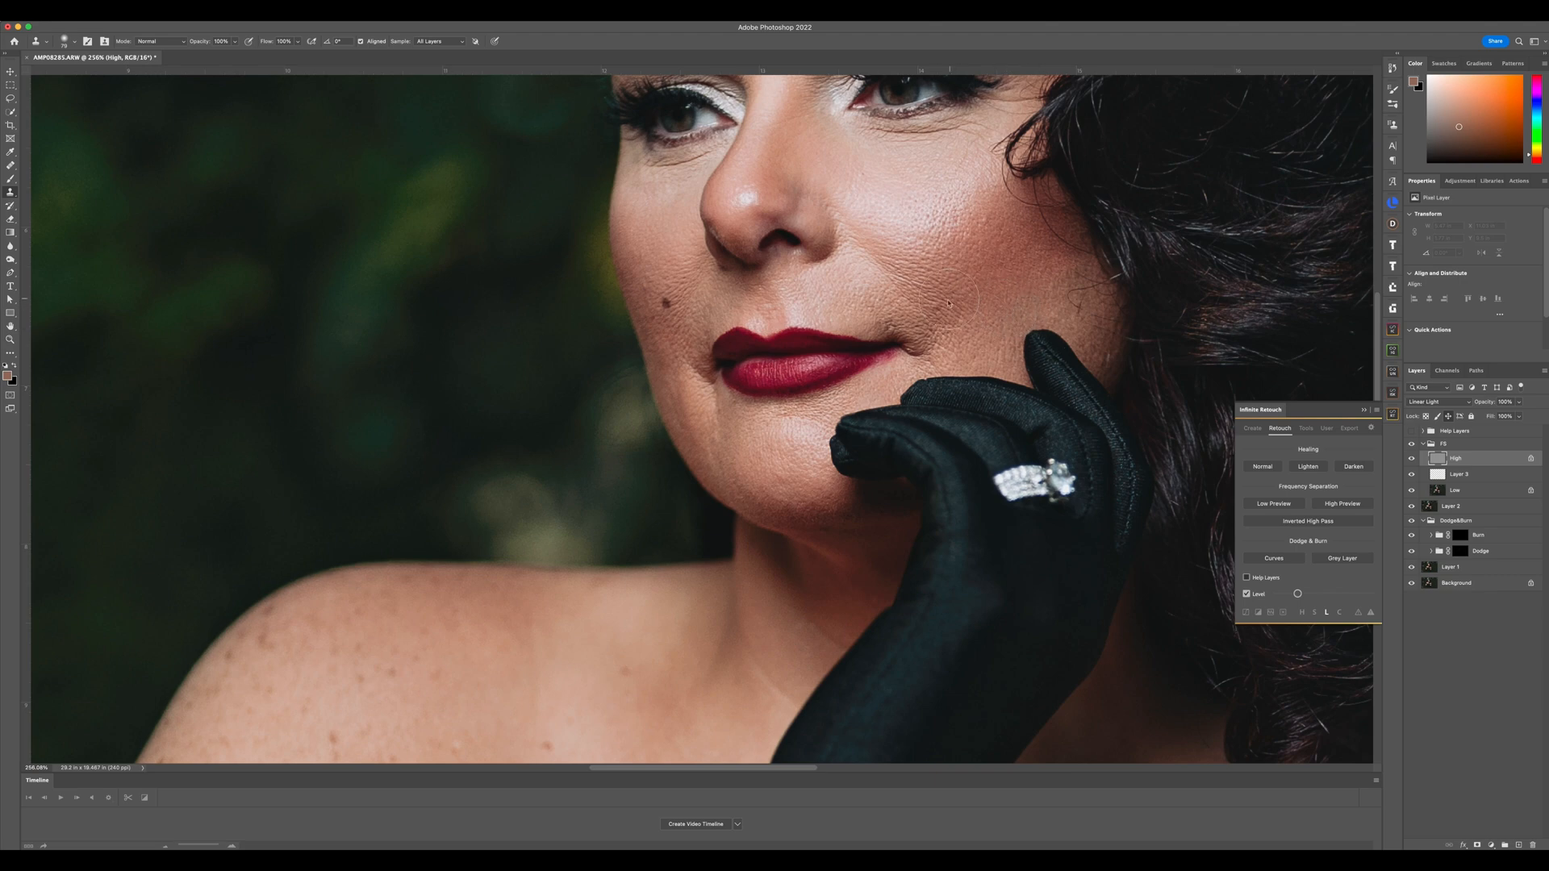
left_click_drag(948, 311, 929, 311)
left_click(436, 42)
left_click(455, 26)
left_click_drag(928, 313, 915, 313)
left_click(936, 312)
scroll(819, 292, "up", 3)
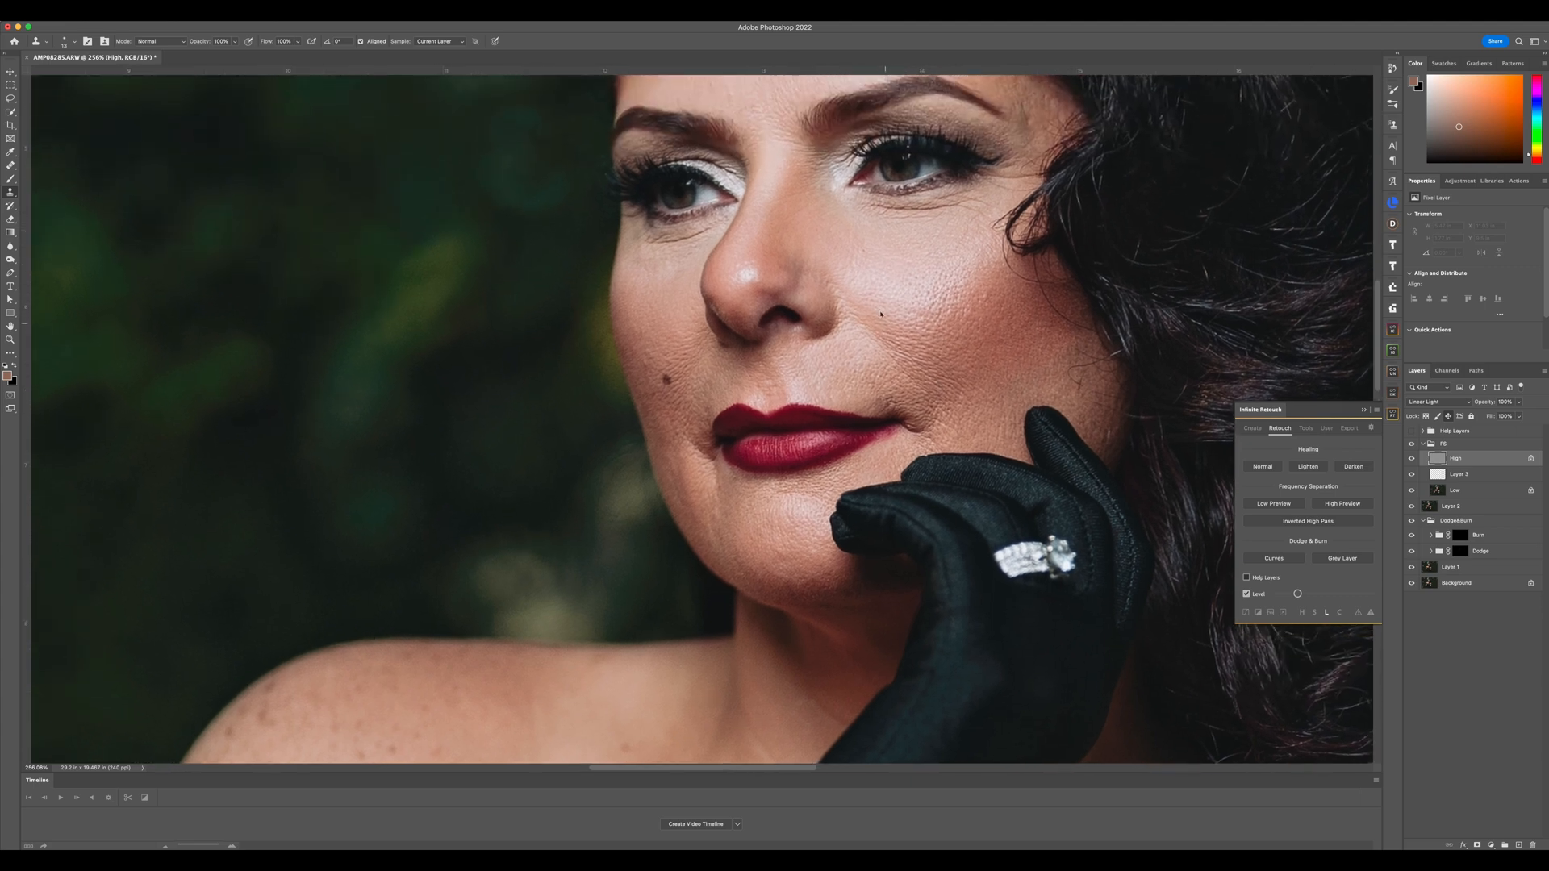
left_click_drag(842, 280, 831, 280)
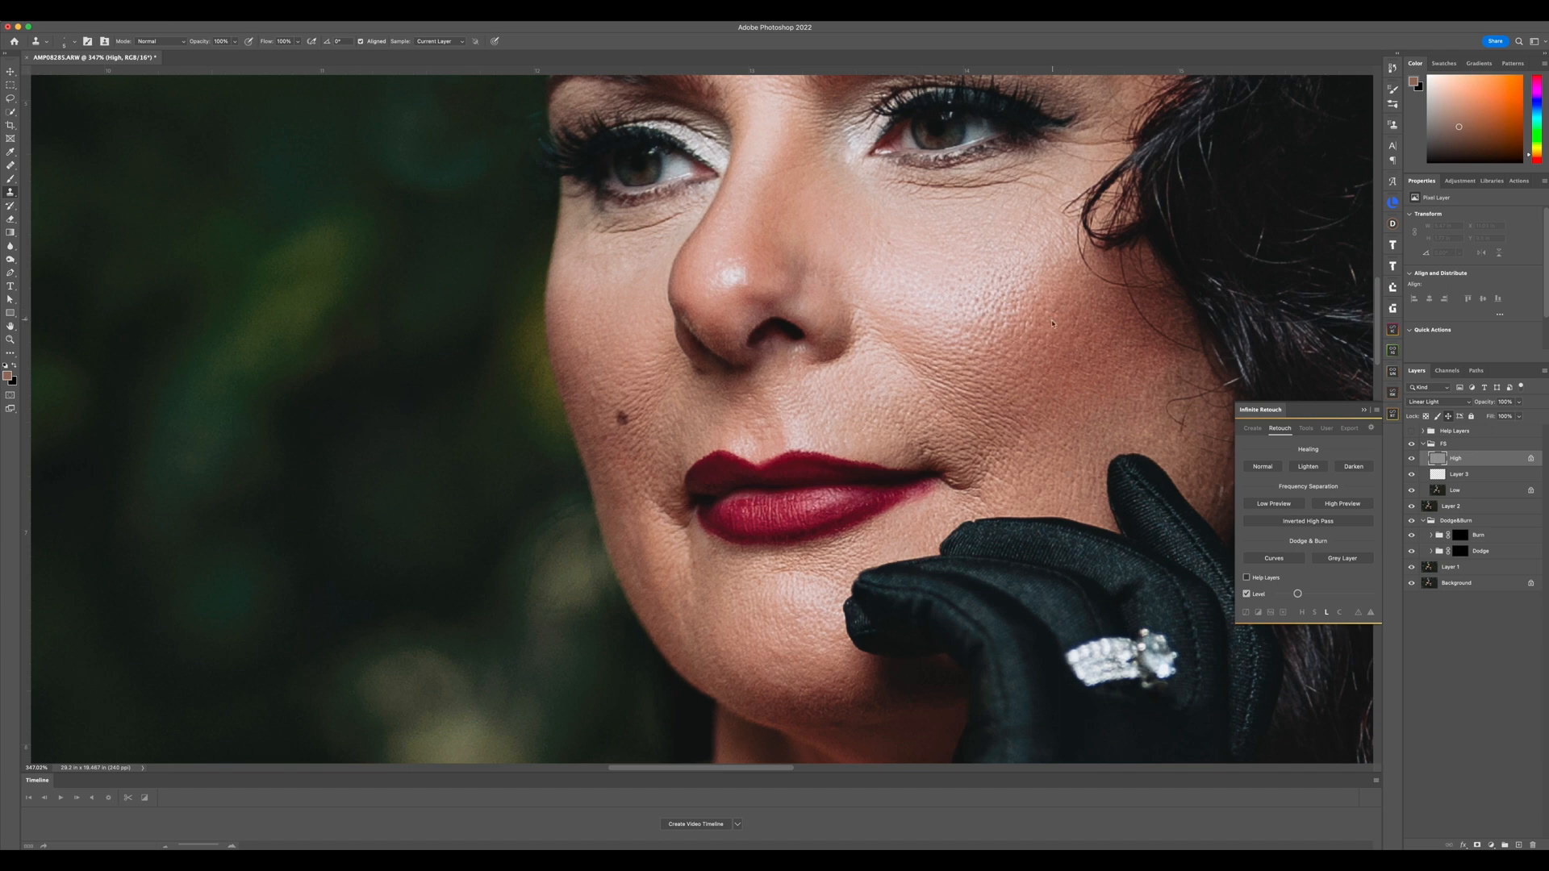
Sample clean skin texture on the chin and clone it over the crease running down from the mouth corner farther from the glove
scroll(1052, 323, "up", 5)
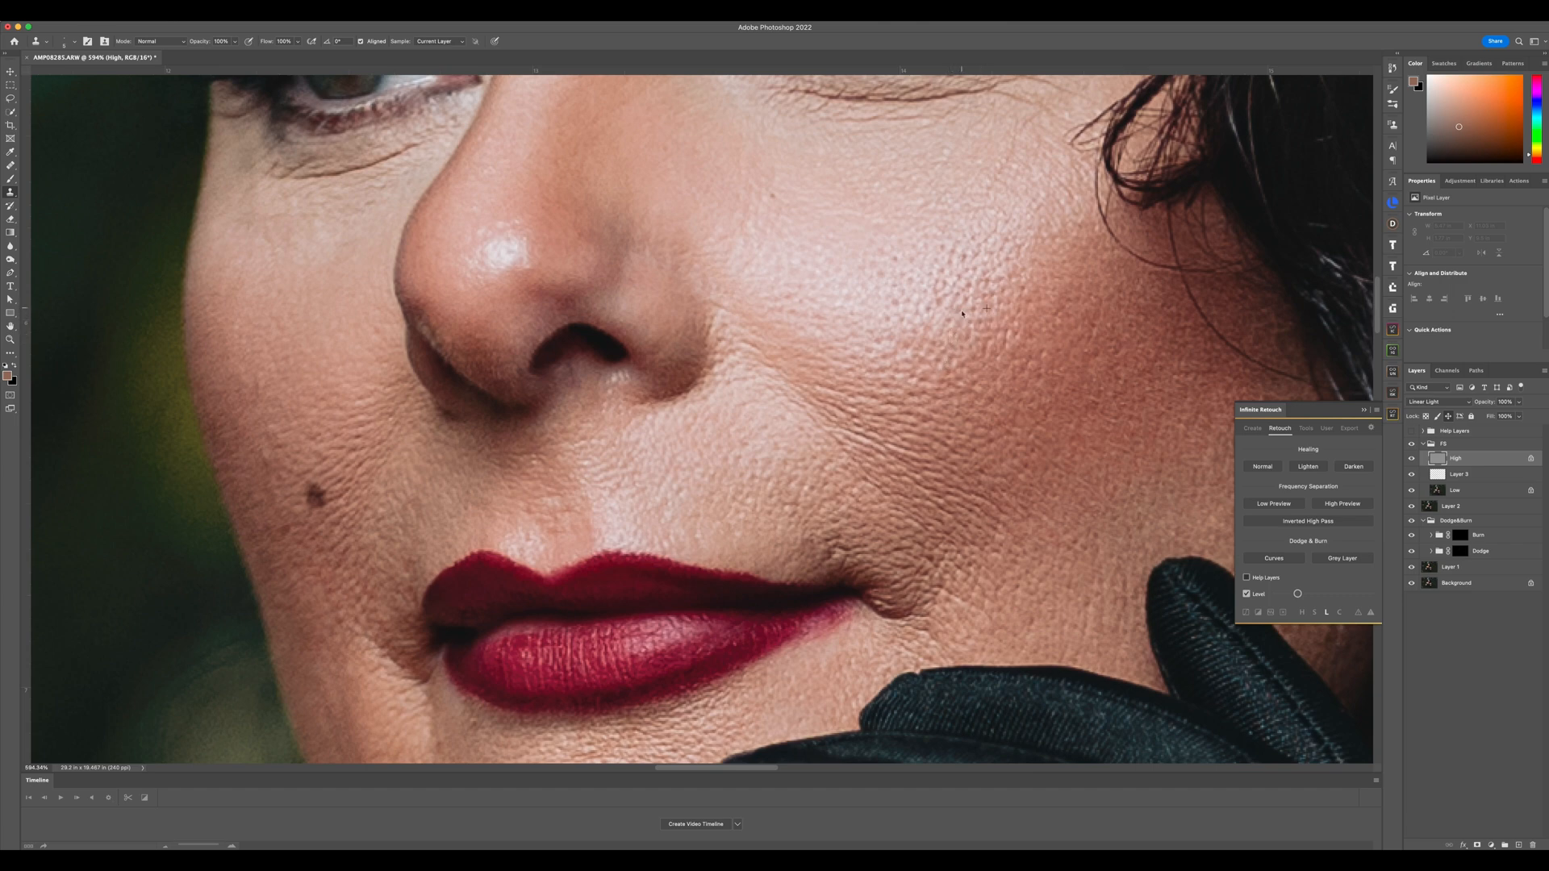
scroll(631, 433, "down", 8)
scroll(632, 433, "left", 5)
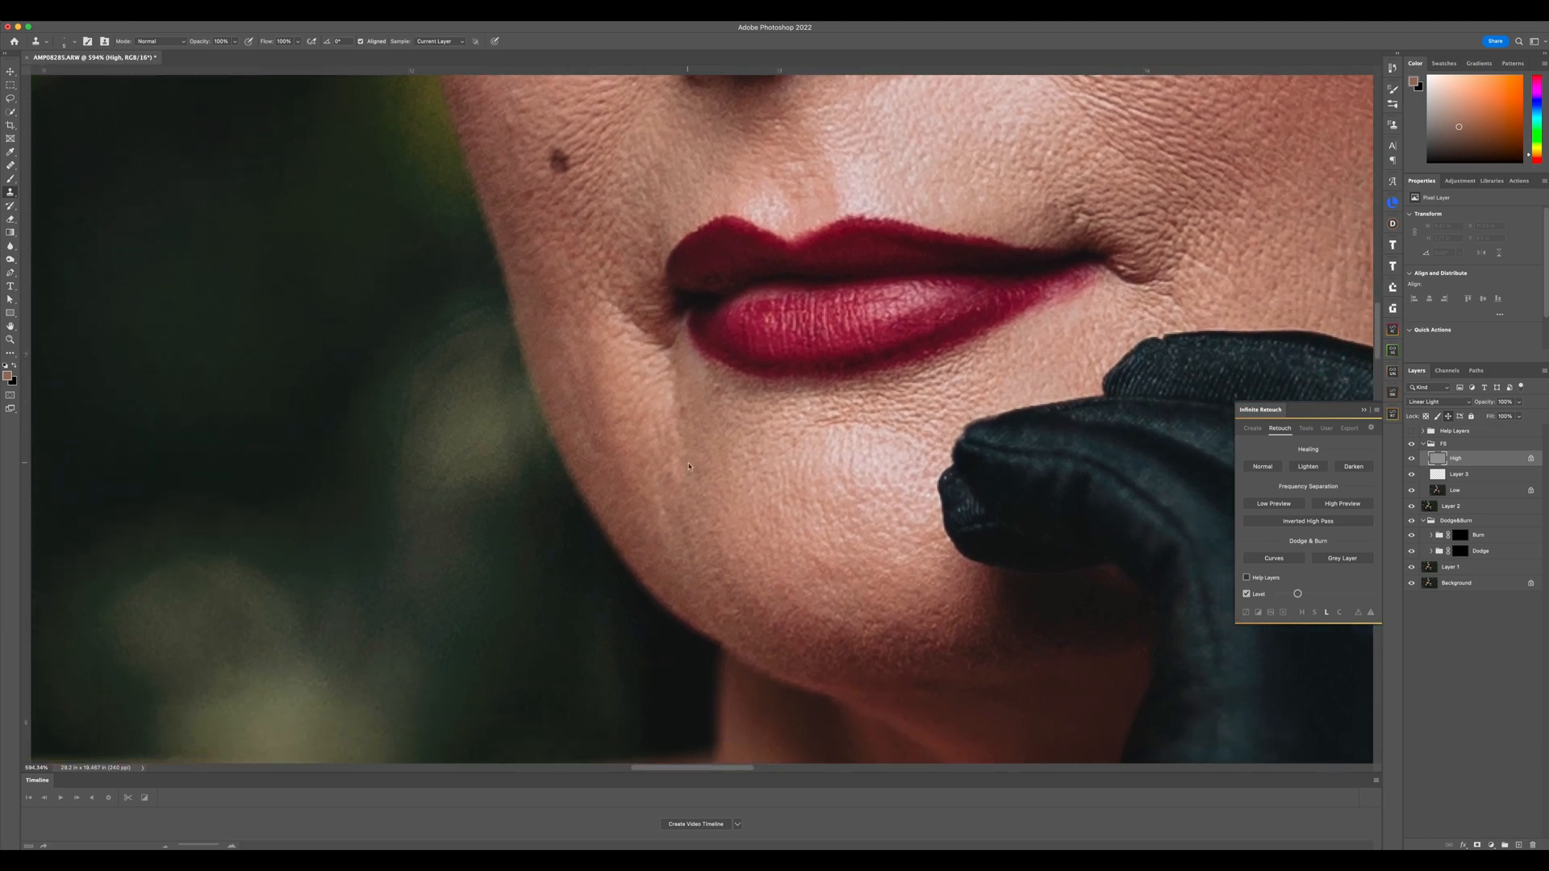
left_click(675, 528, "alt")
left_click_drag(676, 486, 671, 496)
Clone clean texture over the skin between the glove-side mouth corner and the gloved fingers
left_click_drag(956, 370, 779, 417)
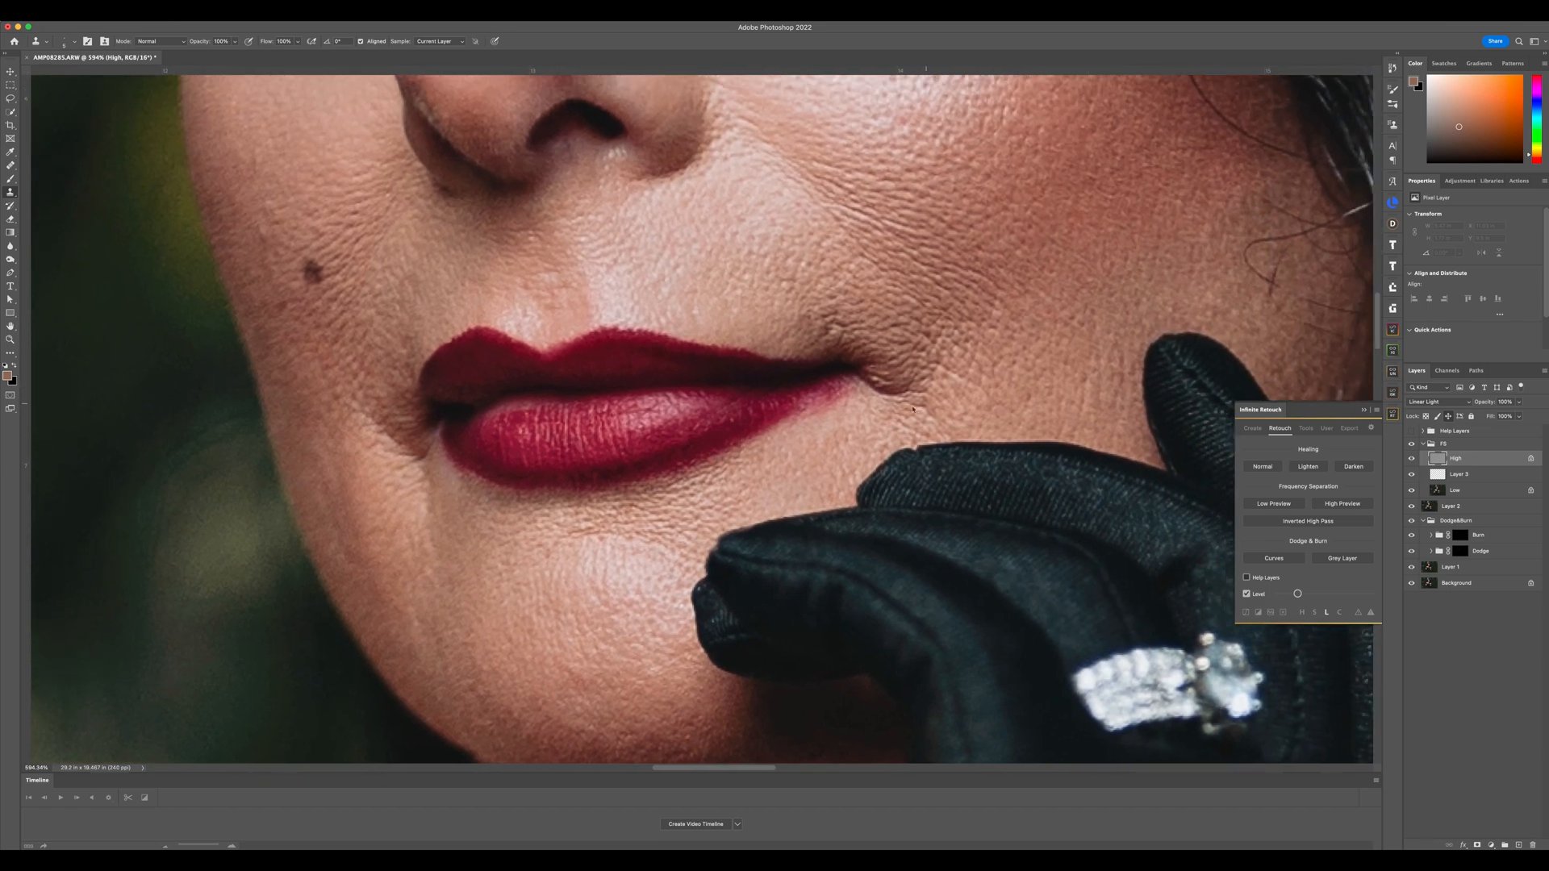
scroll(839, 433, "up", 2)
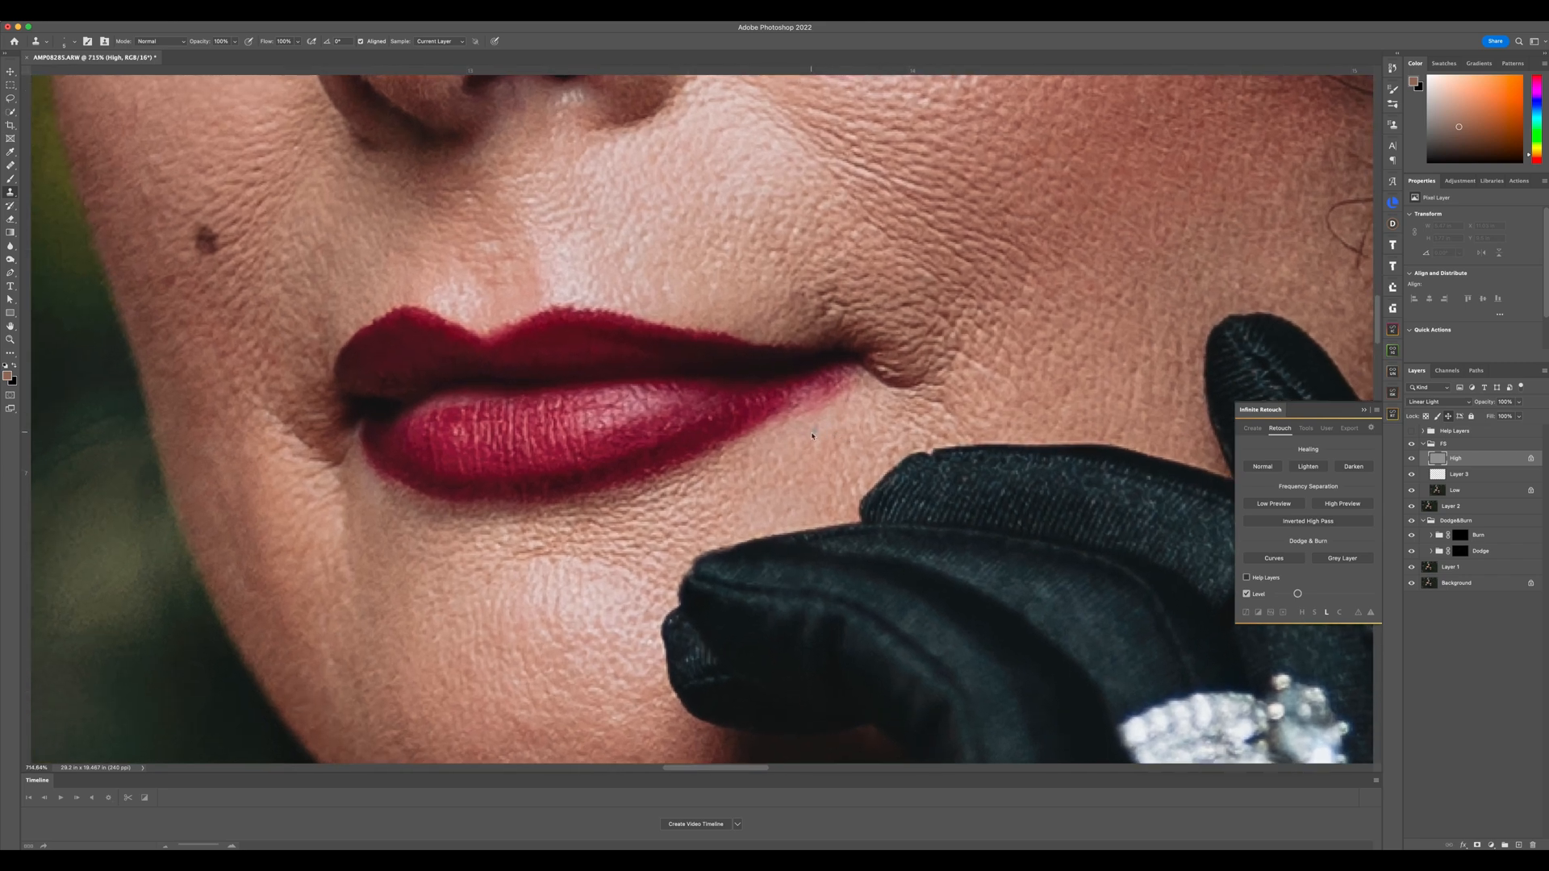
mouse_move(813, 436)
left_mouse_down()
mouse_move(773, 422)
mouse_move(655, 473)
mouse_move(835, 388)
left_mouse_up()
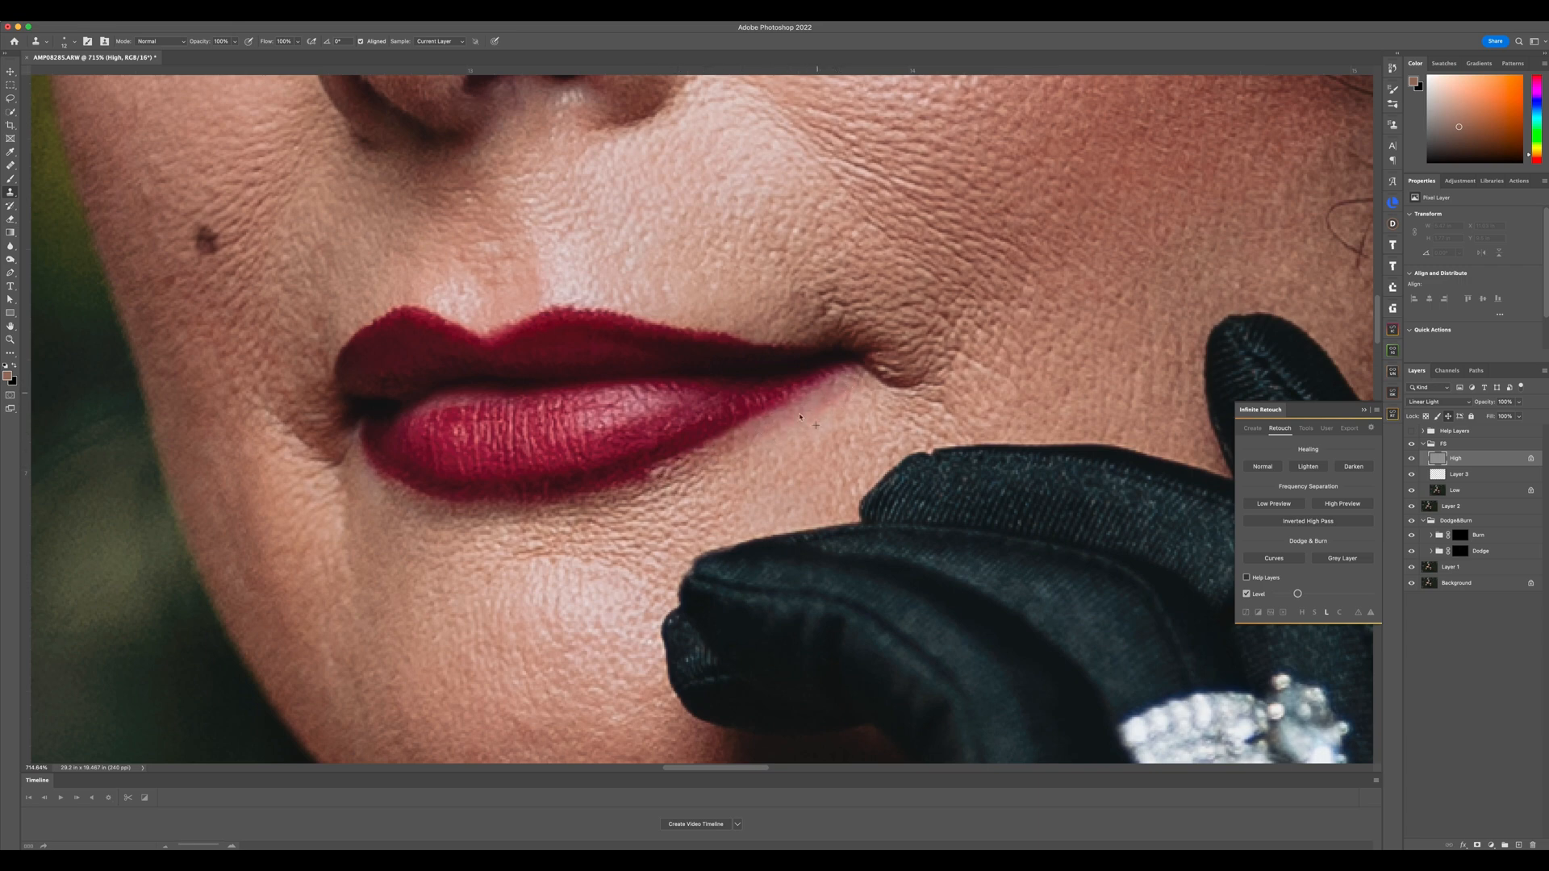
Clone smoother skin texture along the lower edge of the bottom lip, from the glove side to the opposite mouth corner
scroll(720, 460, "left", 5)
scroll(721, 459, "down", 2)
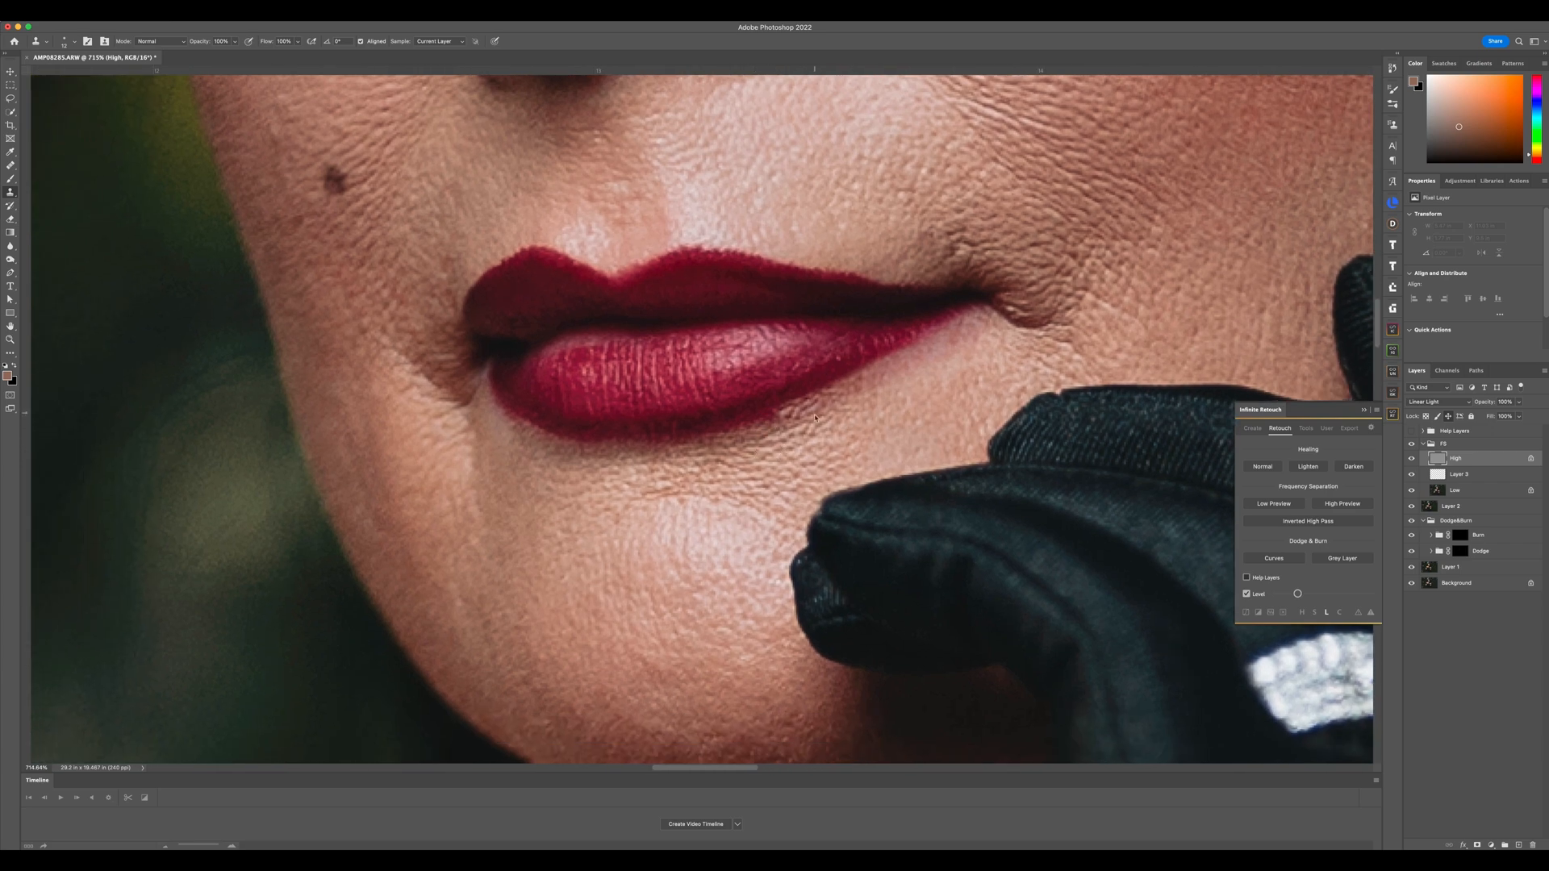
mouse_move(767, 433)
left_mouse_down()
mouse_move(676, 448)
mouse_move(685, 463)
mouse_move(714, 456)
mouse_move(648, 446)
mouse_move(610, 477)
mouse_move(590, 472)
mouse_move(641, 446)
mouse_move(578, 468)
mouse_move(596, 446)
mouse_move(540, 429)
mouse_move(577, 464)
mouse_move(492, 385)
left_mouse_up()
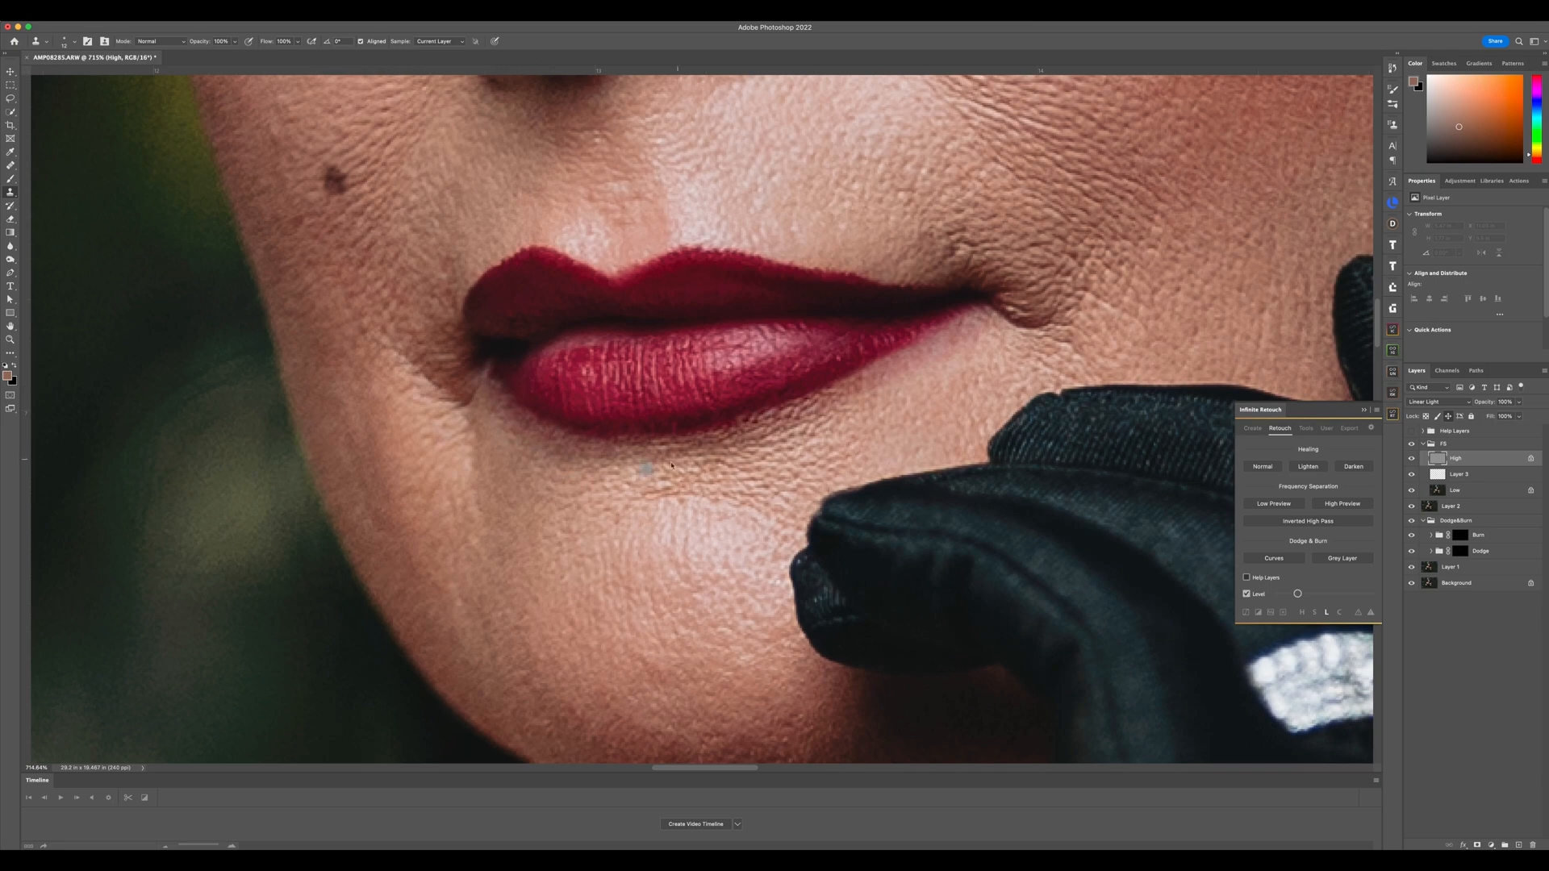
left_click_drag(844, 435, 740, 412)
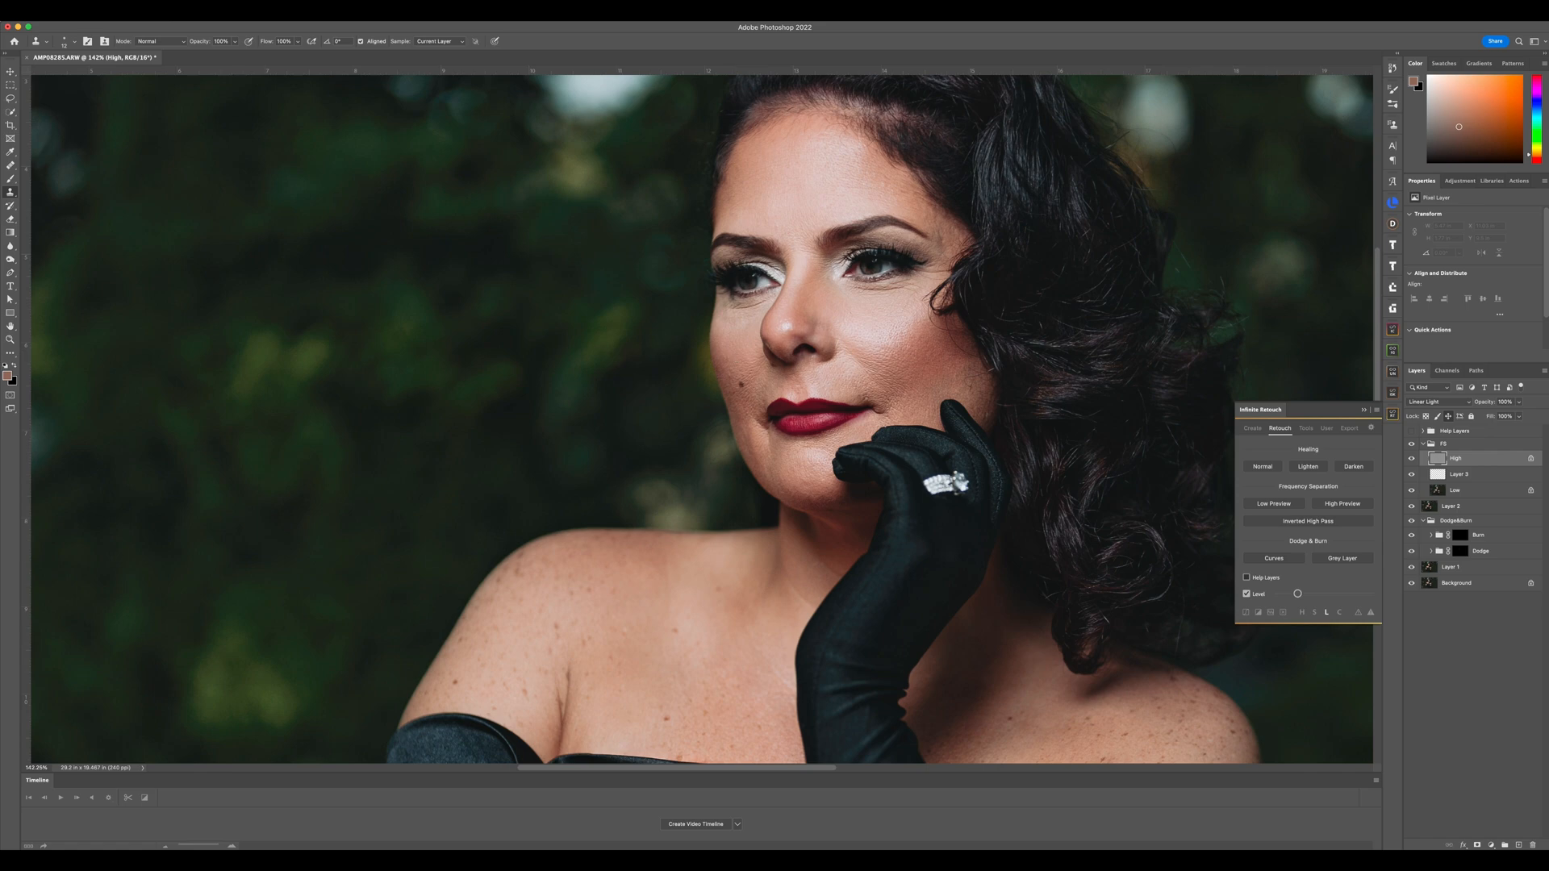
Toggle the visibility of the frequency separation group to compare the face before and after
left_click(1411, 445)
left_click(1411, 445)
left_click(1411, 445)
left_click(1410, 445)
Select Layer 3, switch to the Brush and sample skin colour to even out the area between the lower lip and the glove
scroll(851, 390, "up", 5)
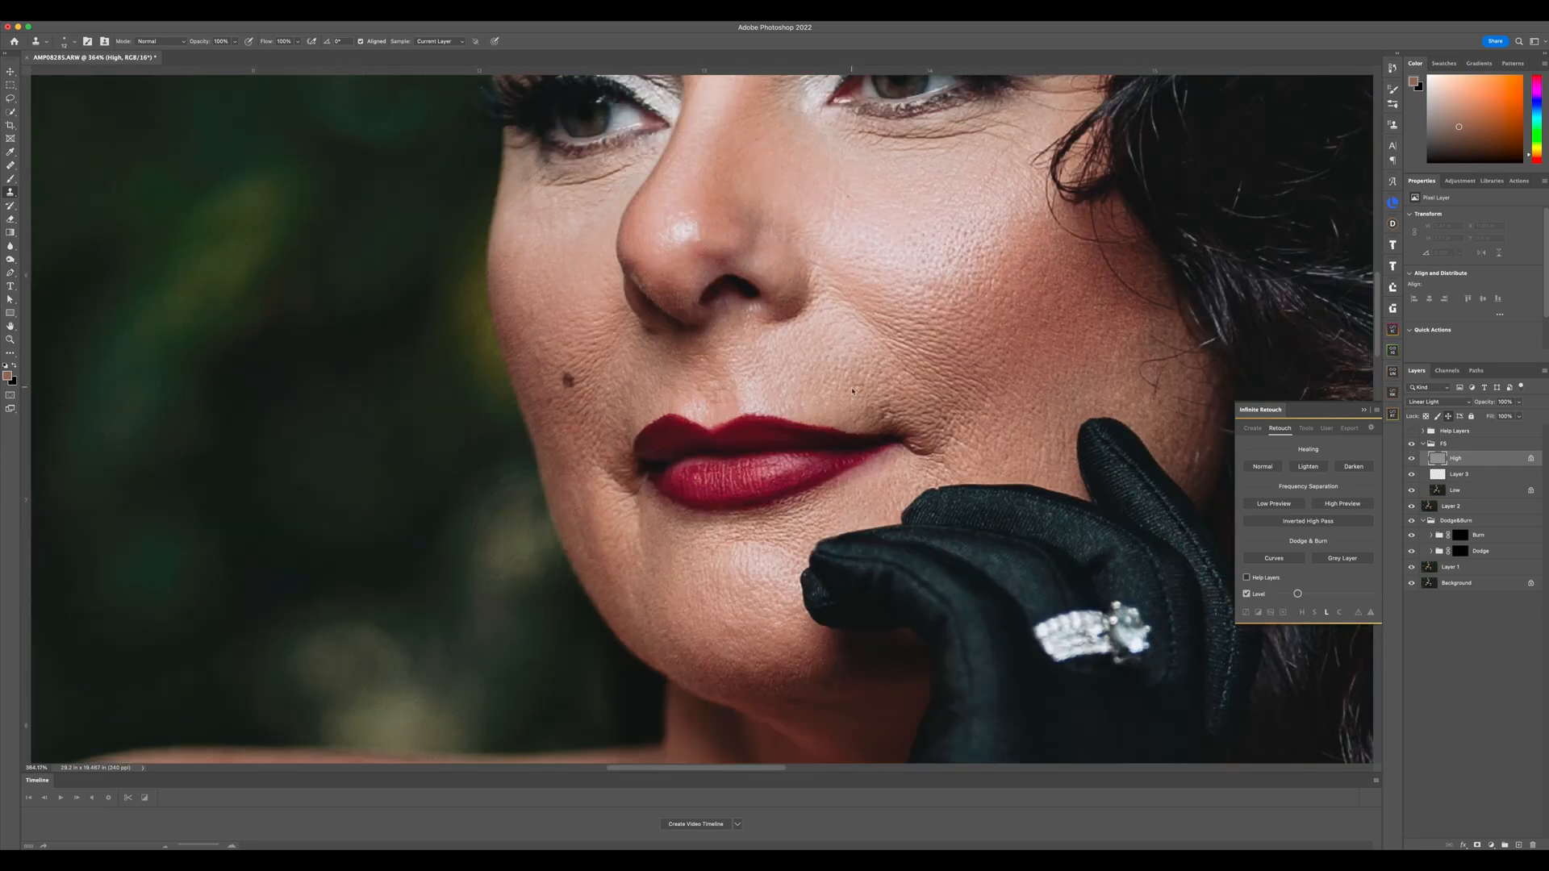
left_click(1478, 479)
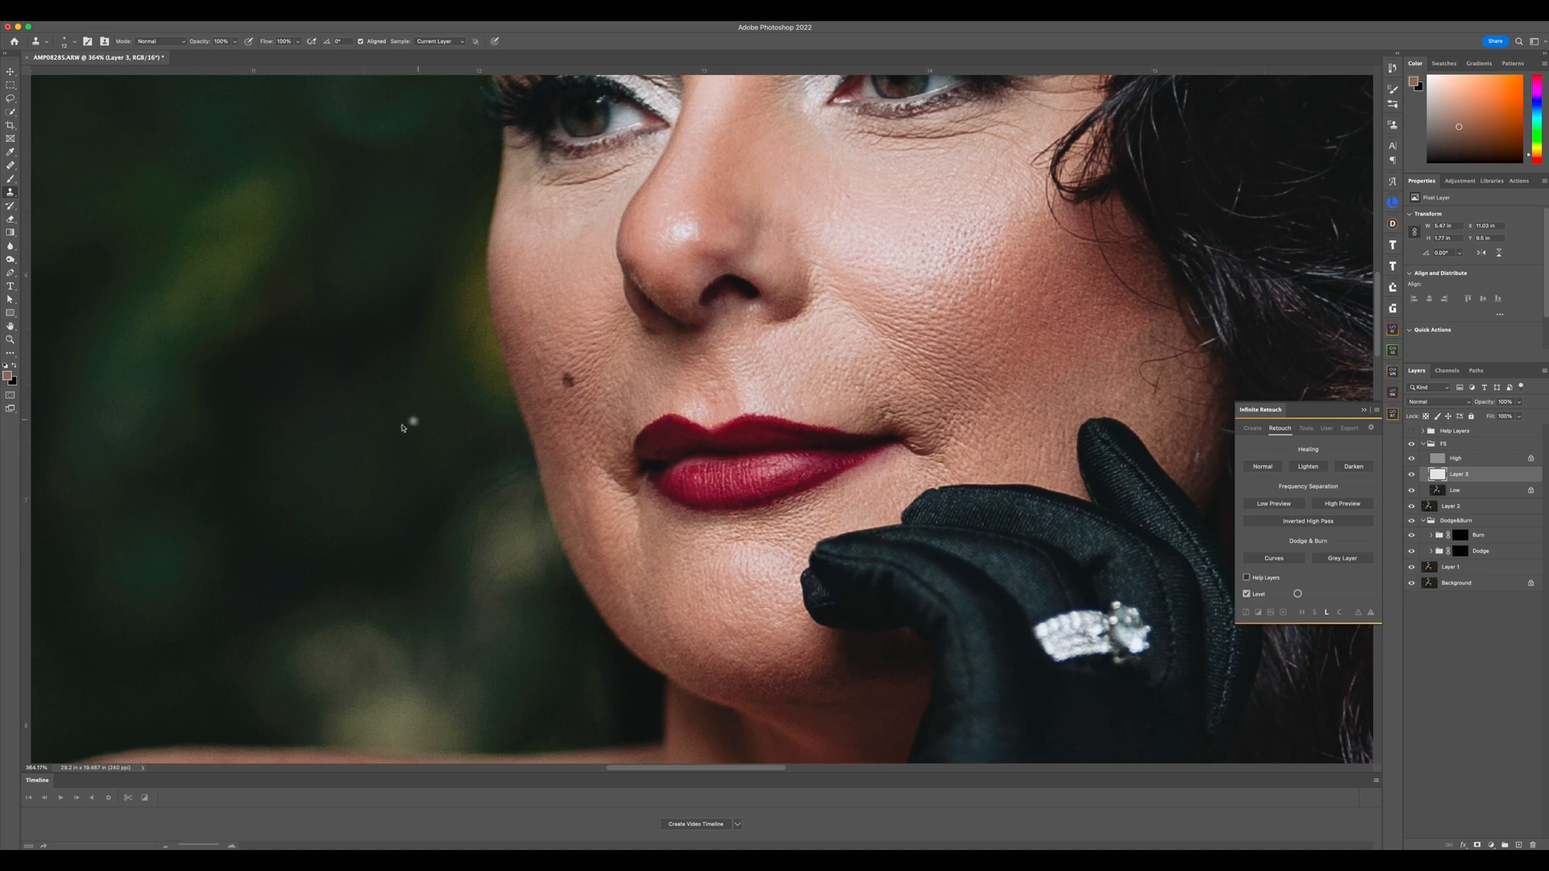
key("b")
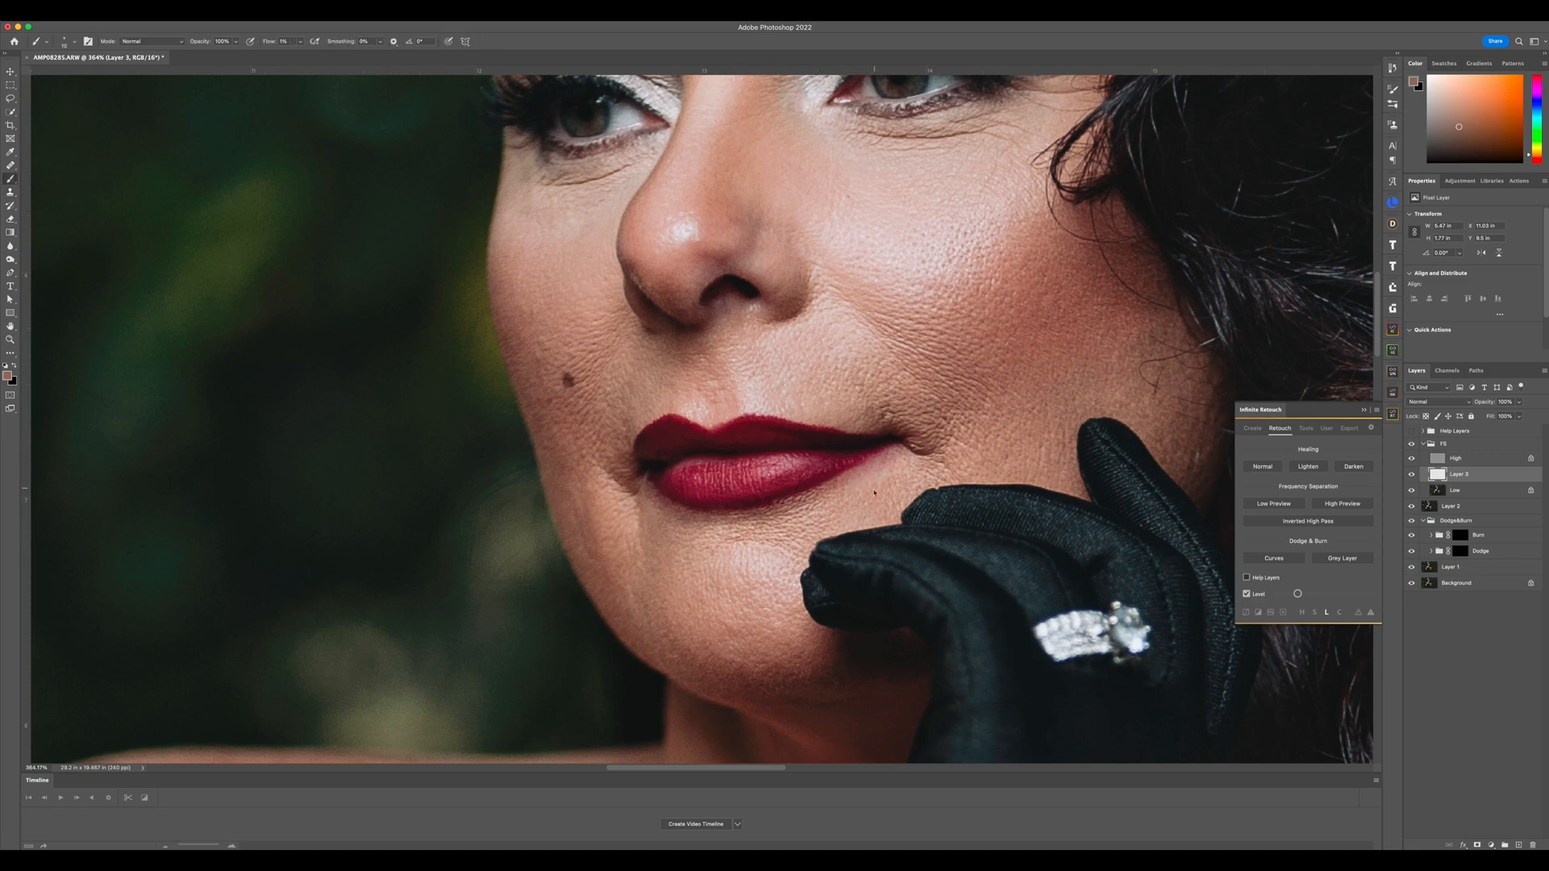
left_click(883, 486, "alt")
left_click(878, 481, "alt")
scroll(828, 524, "up", 10)
scroll(835, 527, "down", 6)
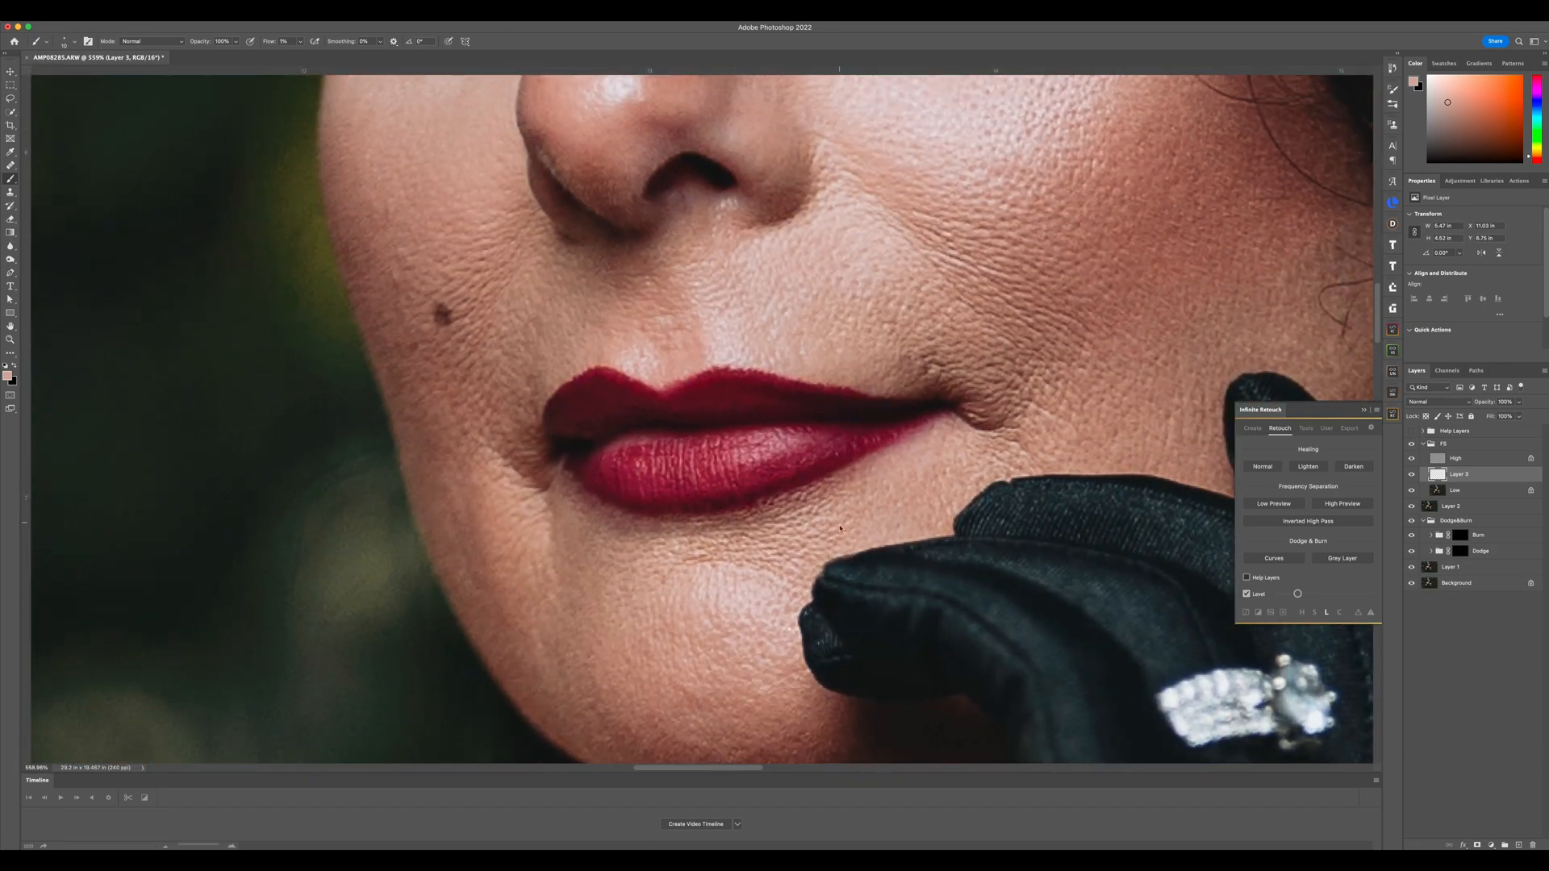
Sample several nearby skin tones and brush them over the uneven colour beneath the lower lip
left_click(831, 518, "alt")
left_click(621, 549, "alt")
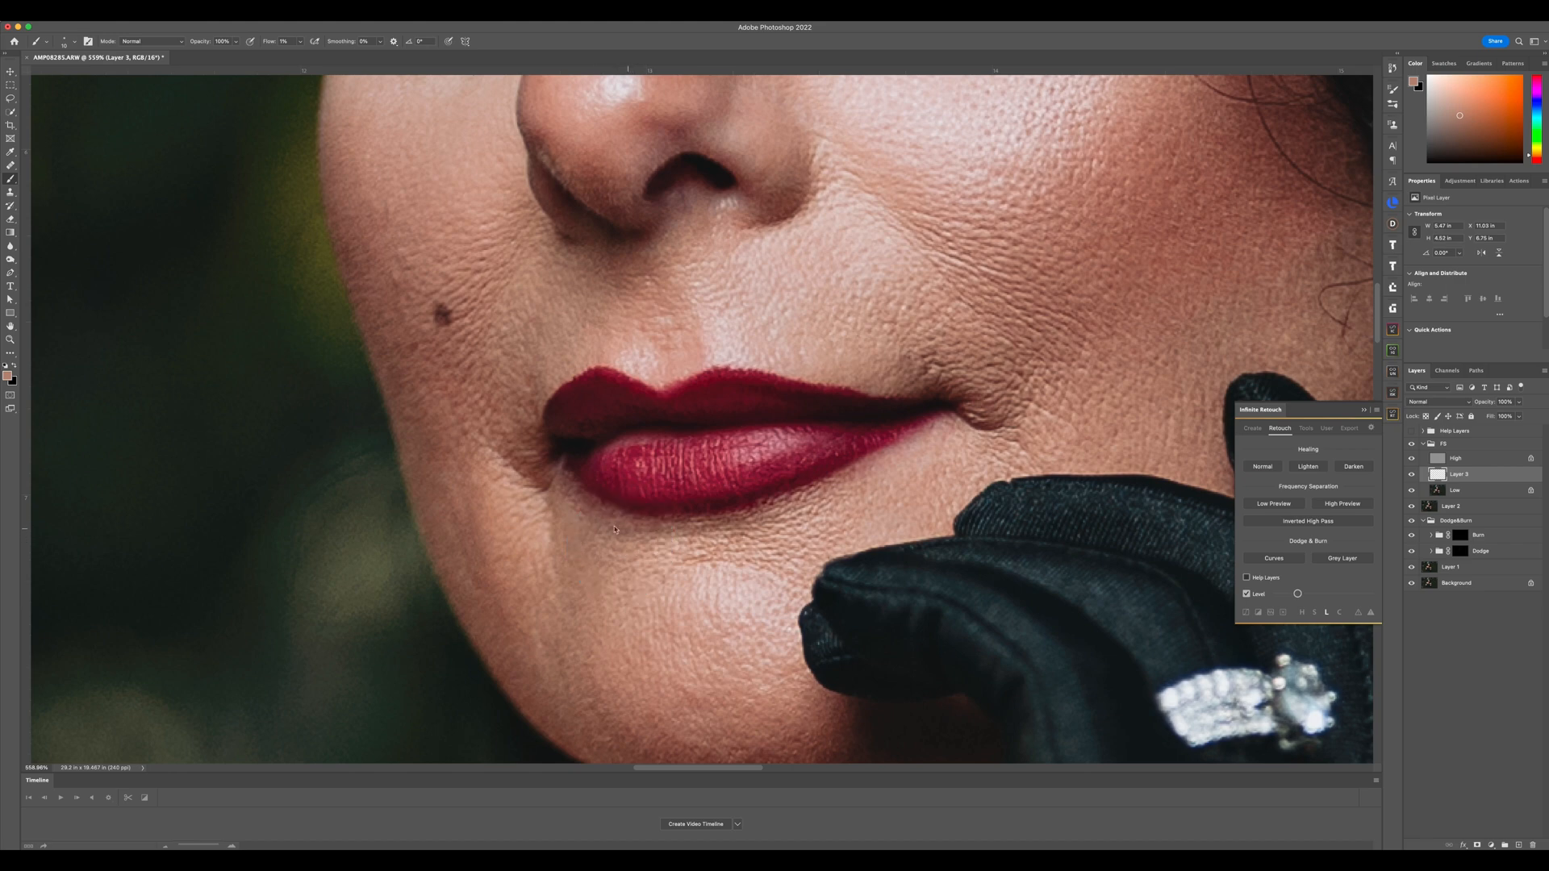
left_click(753, 545, "alt")
left_click(567, 531, "alt")
Sample skin colours beside the mouth corner farther from the glove and on the chin, and brush them over the uneven tones there
scroll(919, 476, "down", 10)
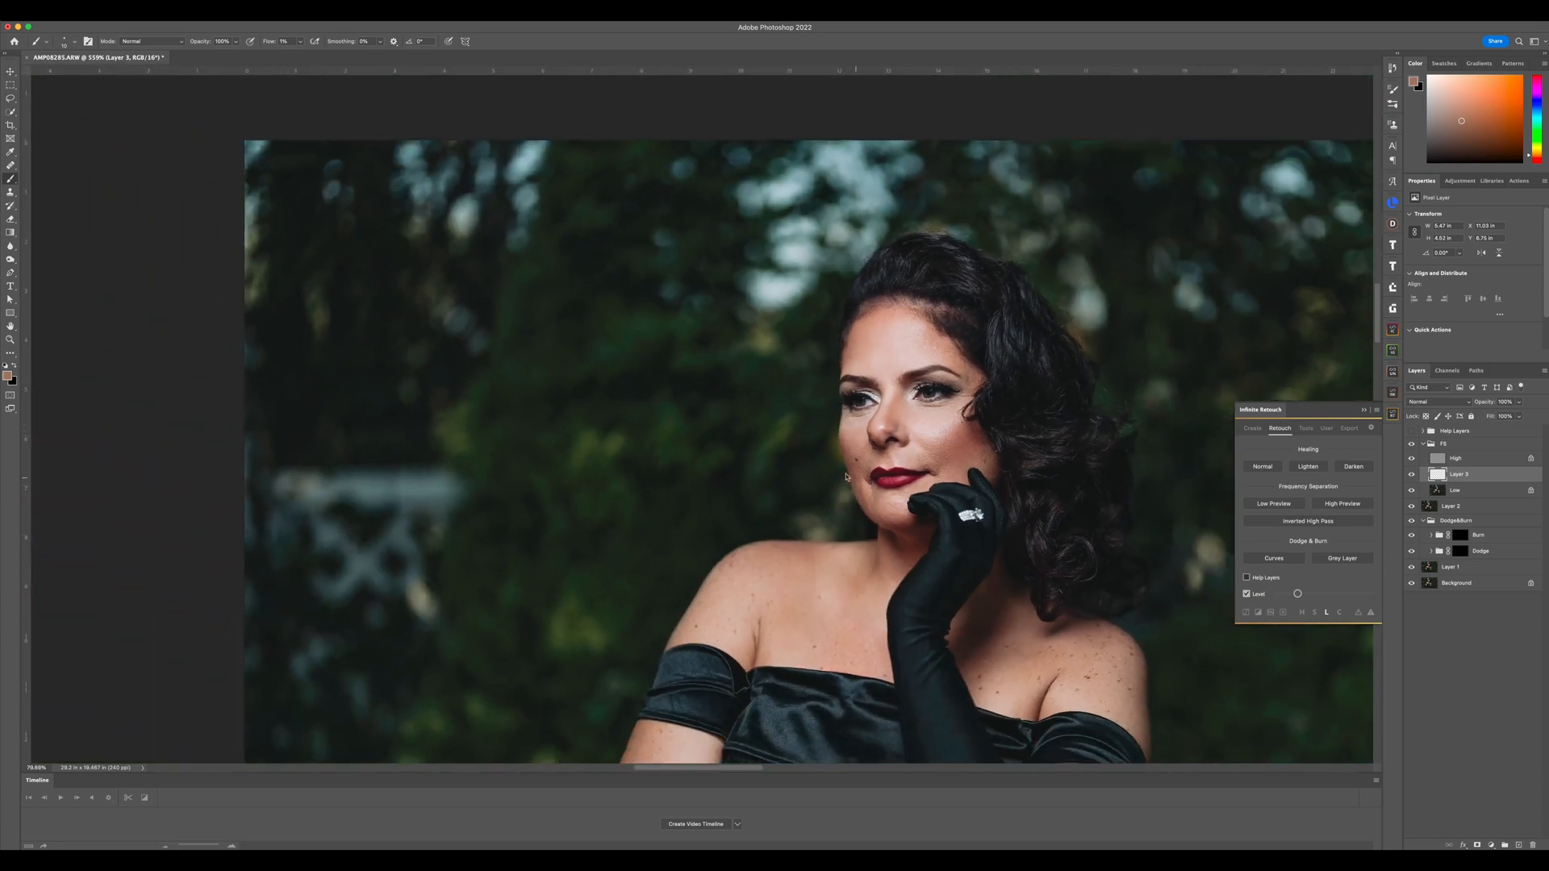
scroll(907, 464, "up", 4)
scroll(936, 471, "up", 2)
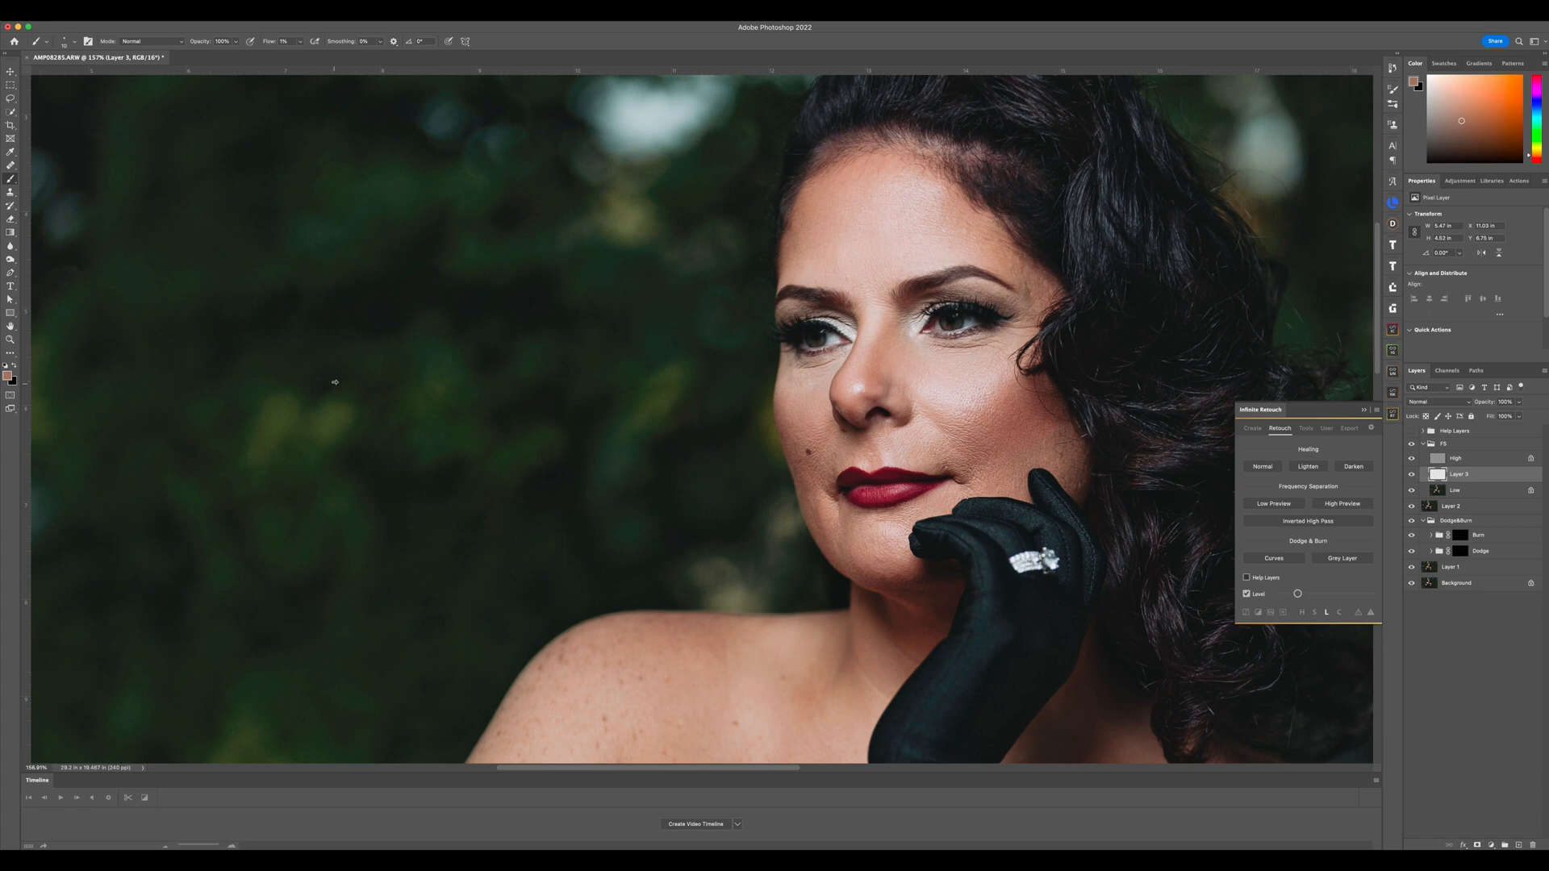
scroll(817, 478, "up", 5)
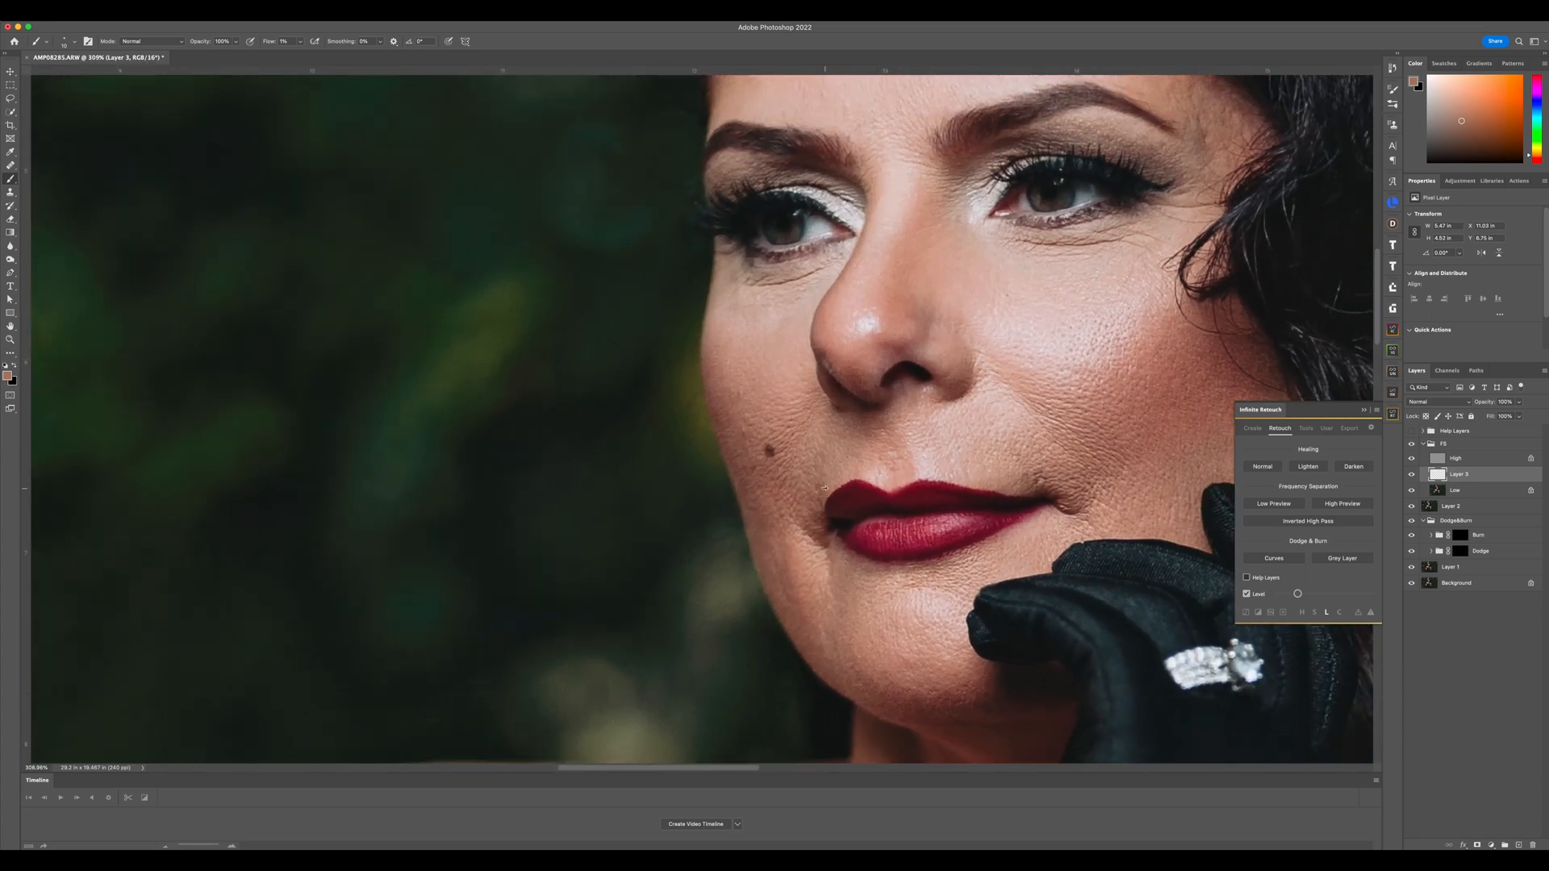
left_click(825, 477, "alt")
left_click(866, 580, "alt")
Clone clean texture over the wrinkles beneath the hair-side eye on the High layer and fade the stroke to 50% opacity
scroll(964, 321, "up", 6)
scroll(963, 321, "right", 5)
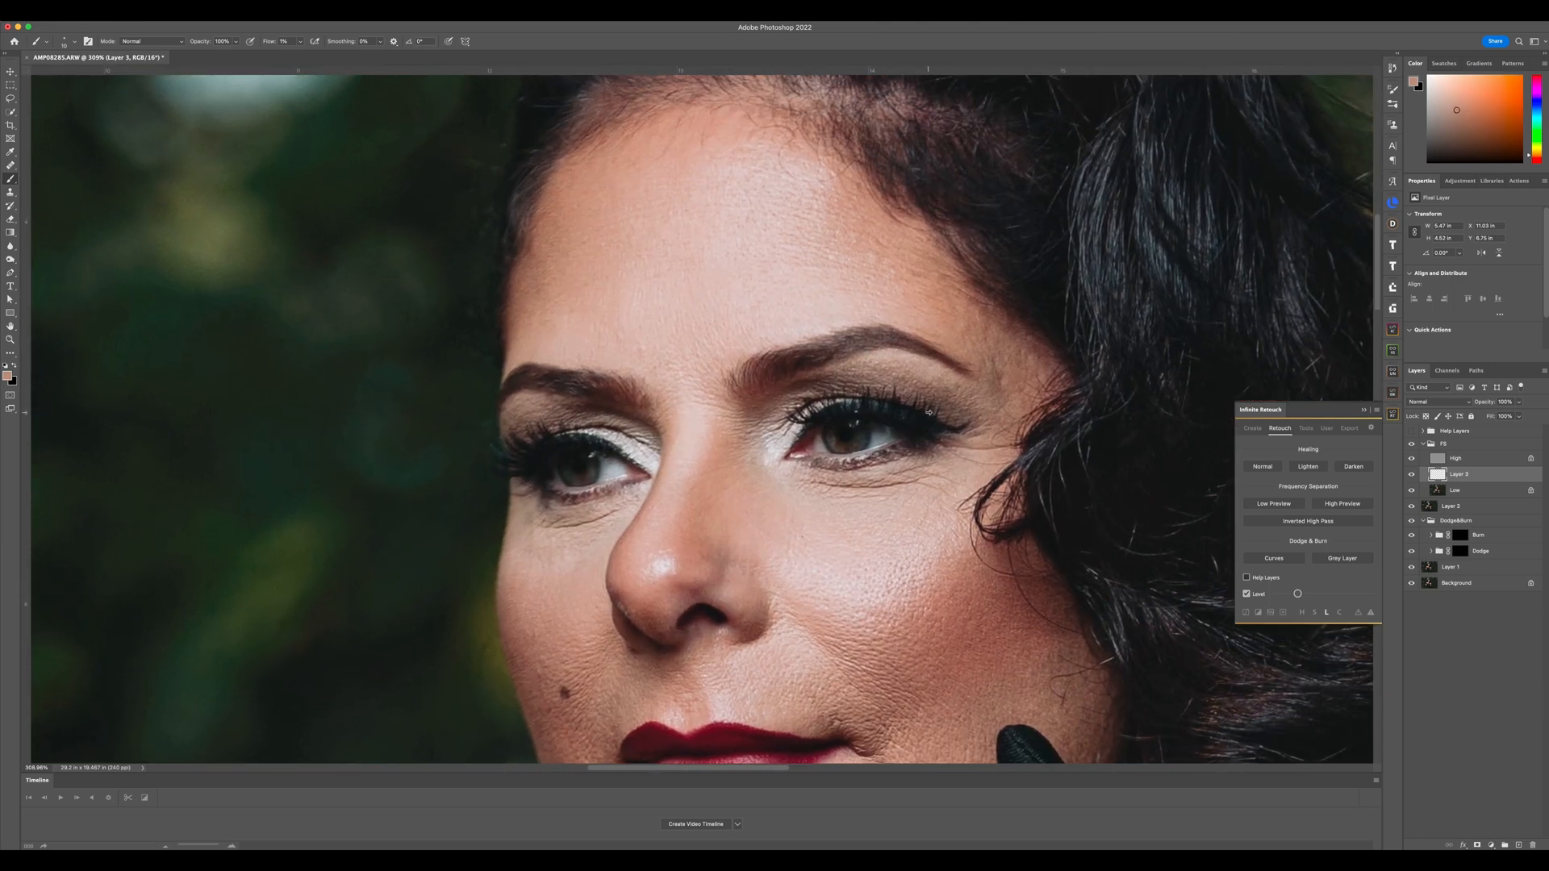
scroll(774, 485, "up", 3)
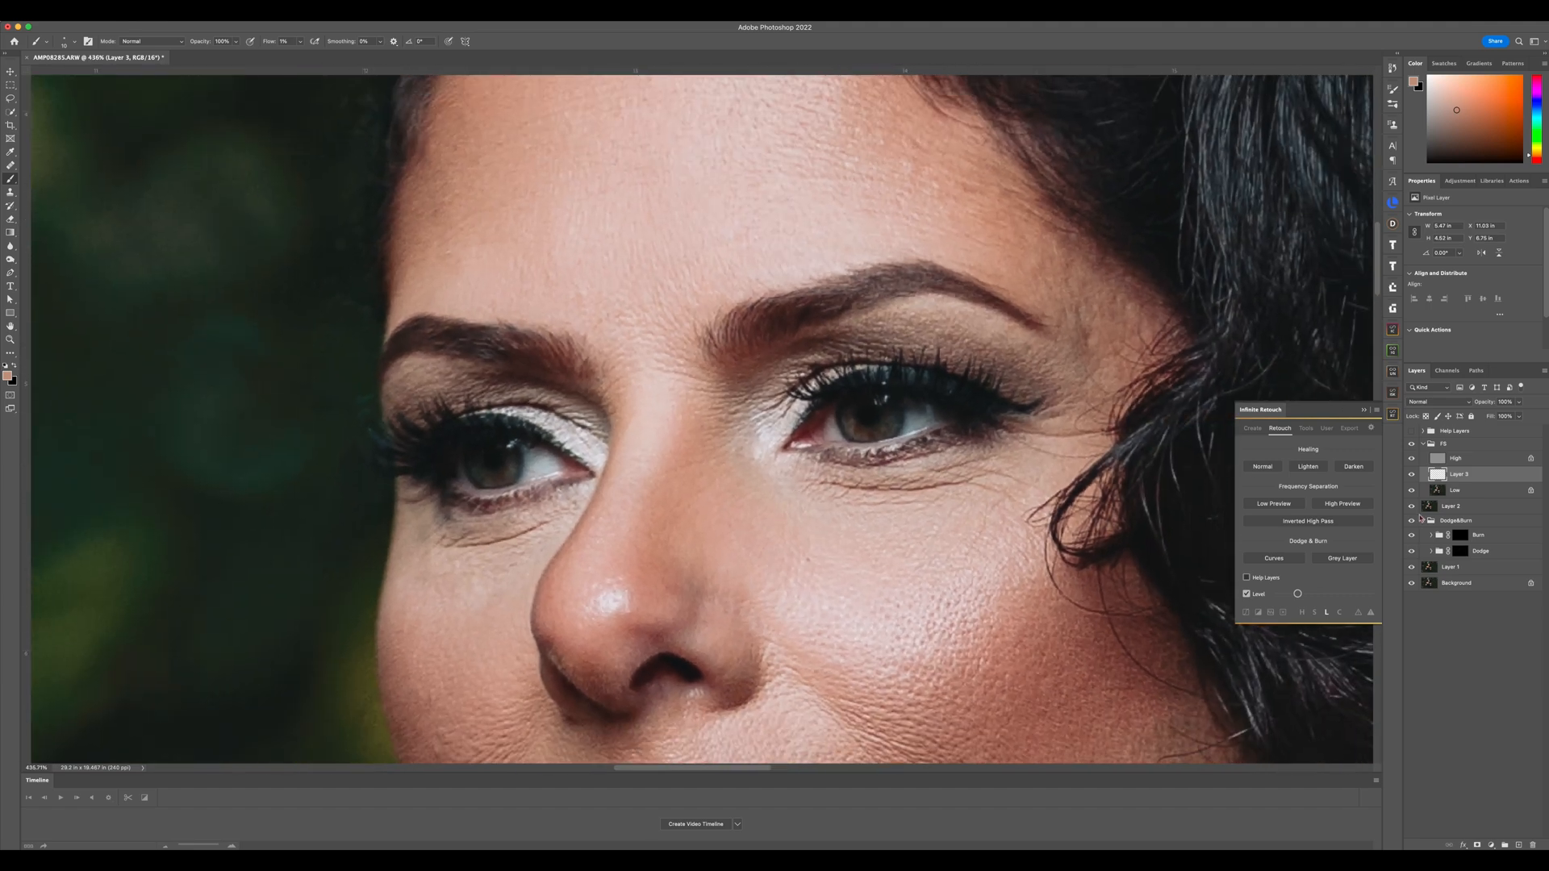
left_click(1492, 459)
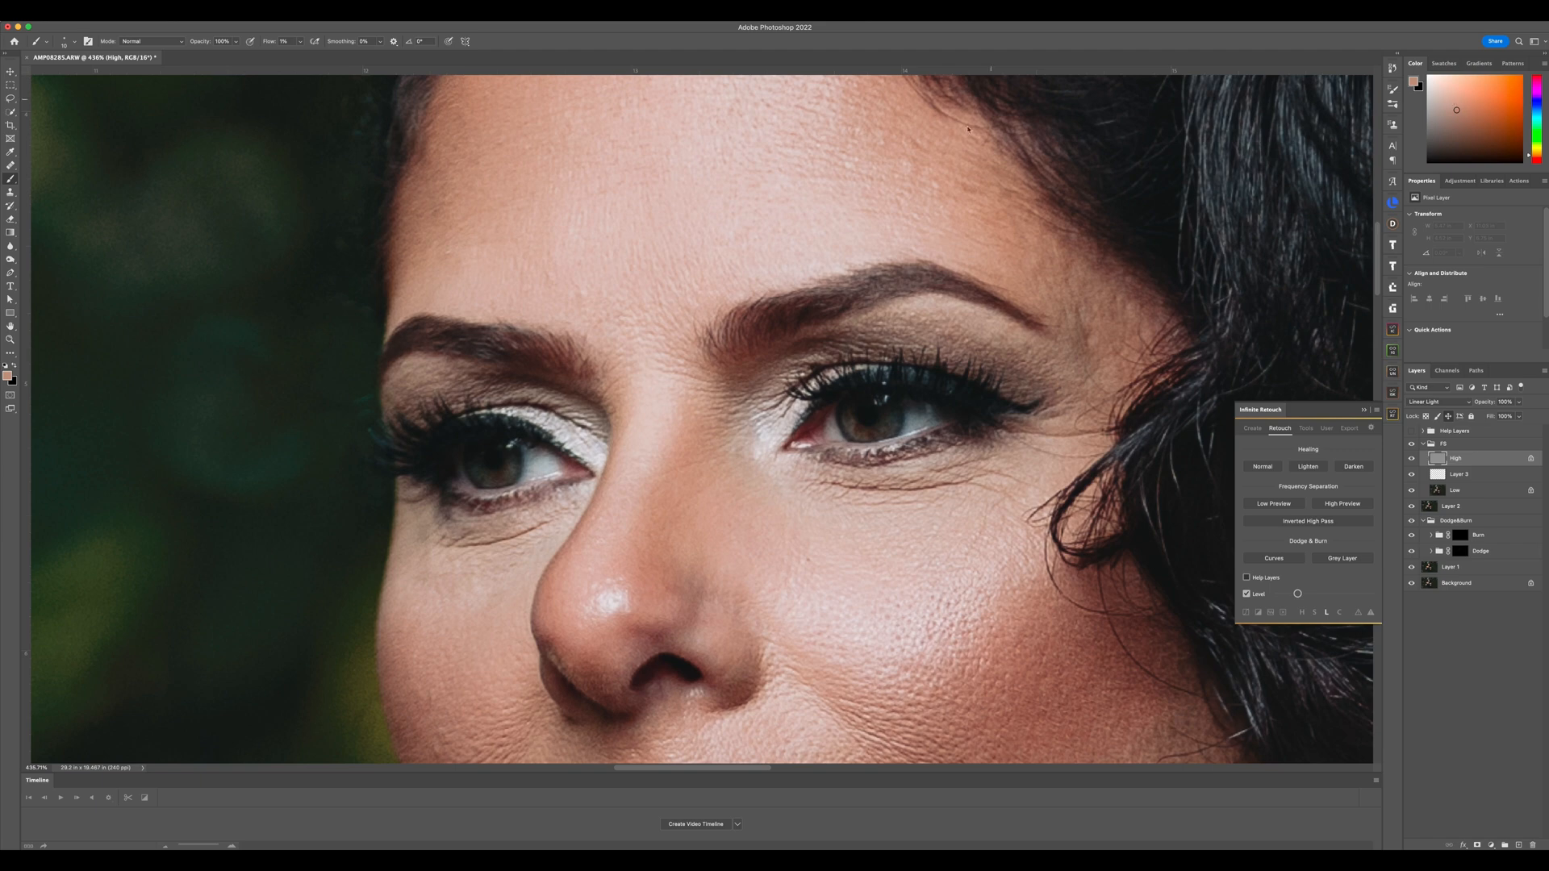
key("s")
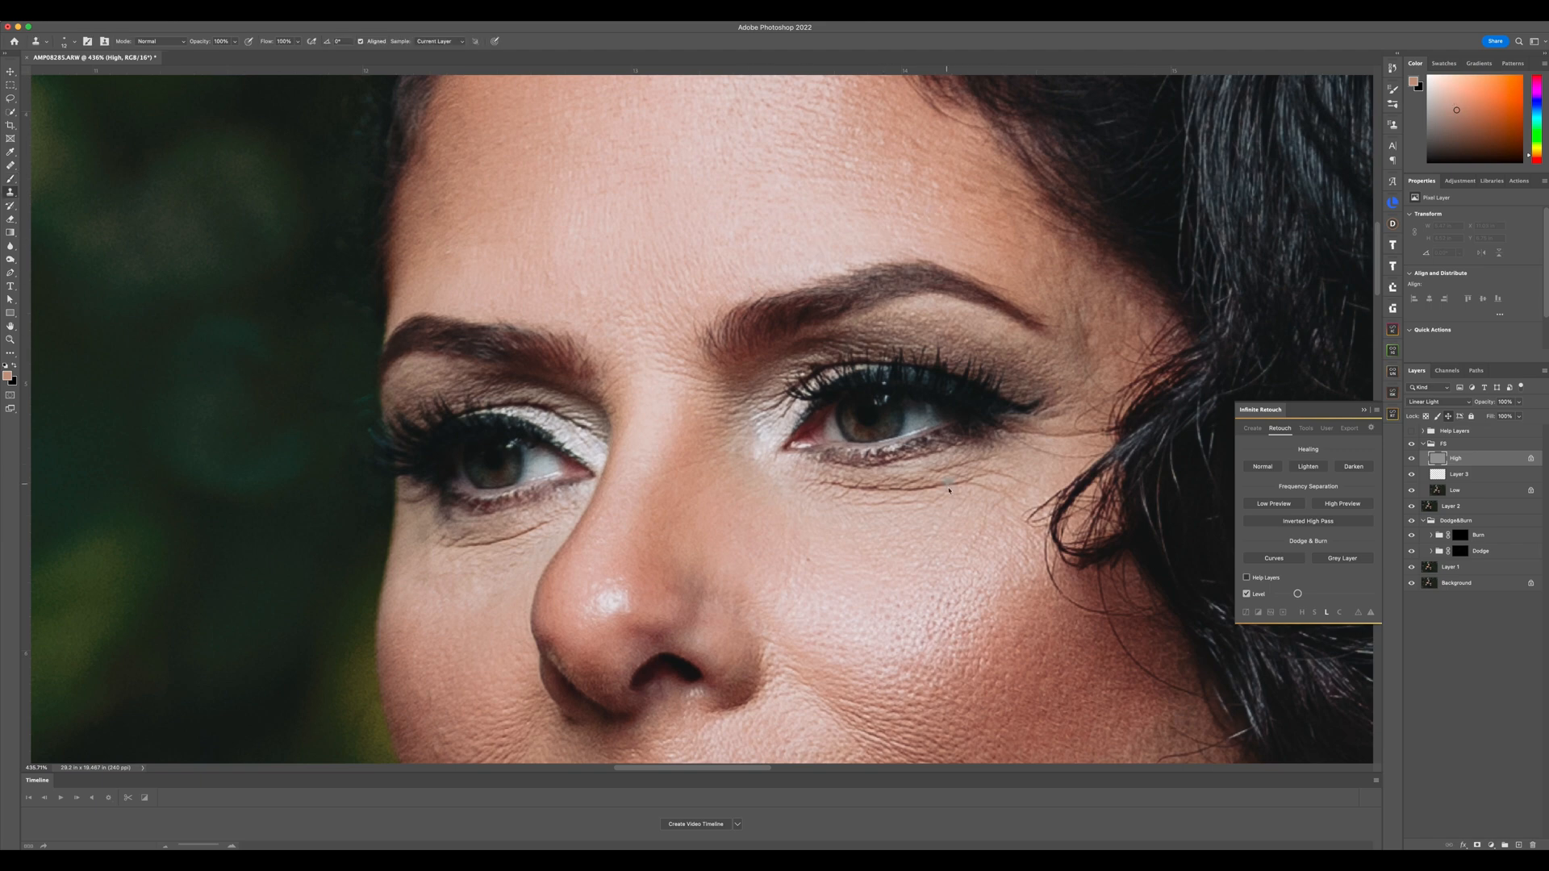
mouse_move(963, 497)
left_mouse_down()
mouse_move(959, 483)
mouse_move(835, 485)
mouse_move(930, 483)
left_mouse_up()
left_click(109, 10)
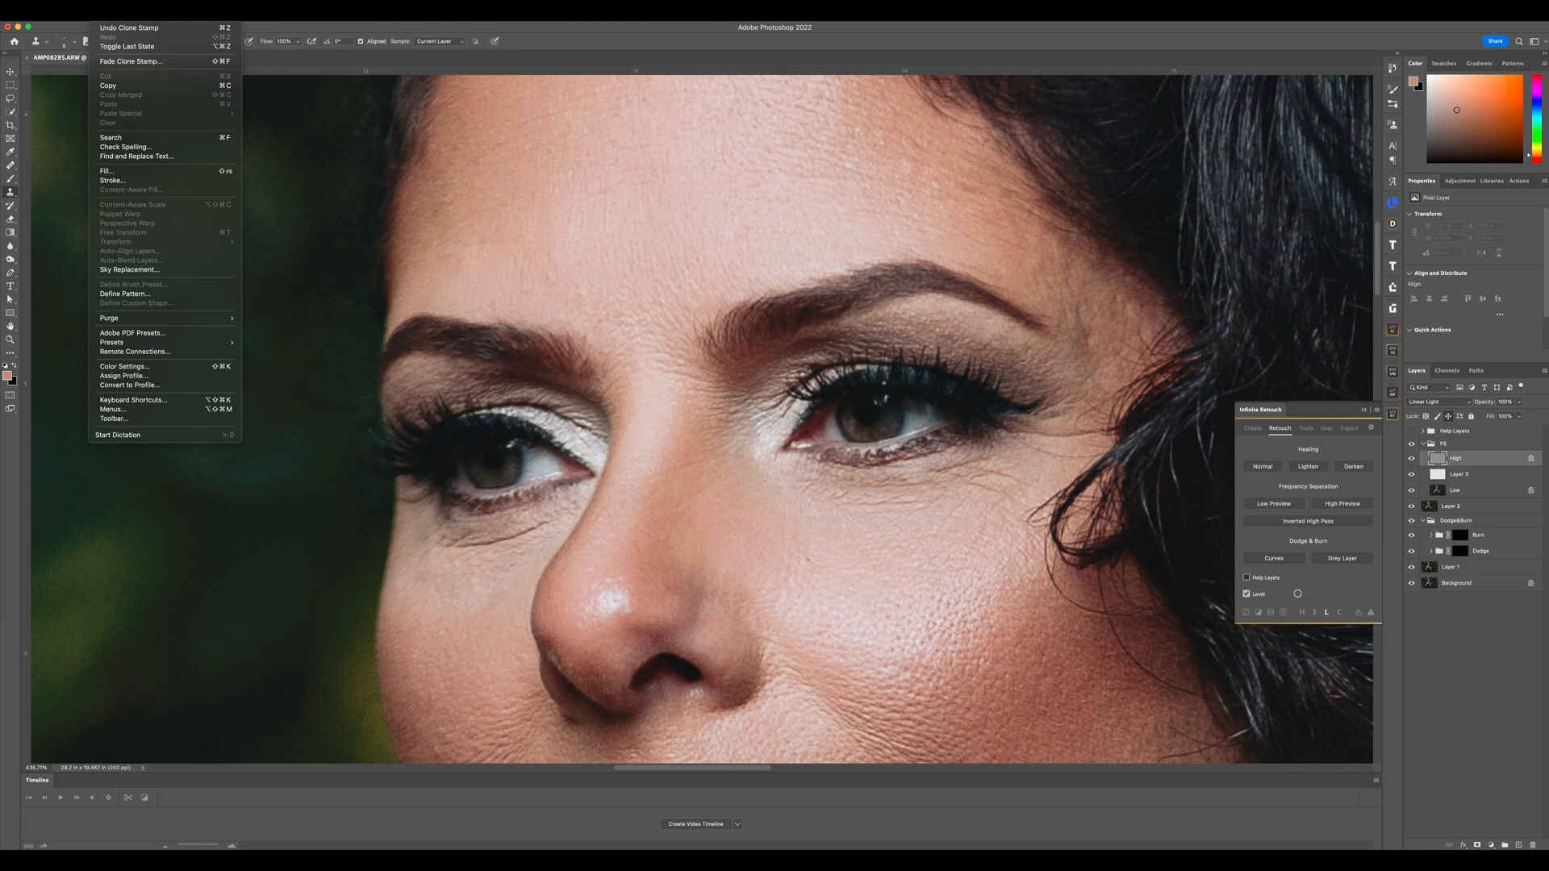
left_click(123, 64)
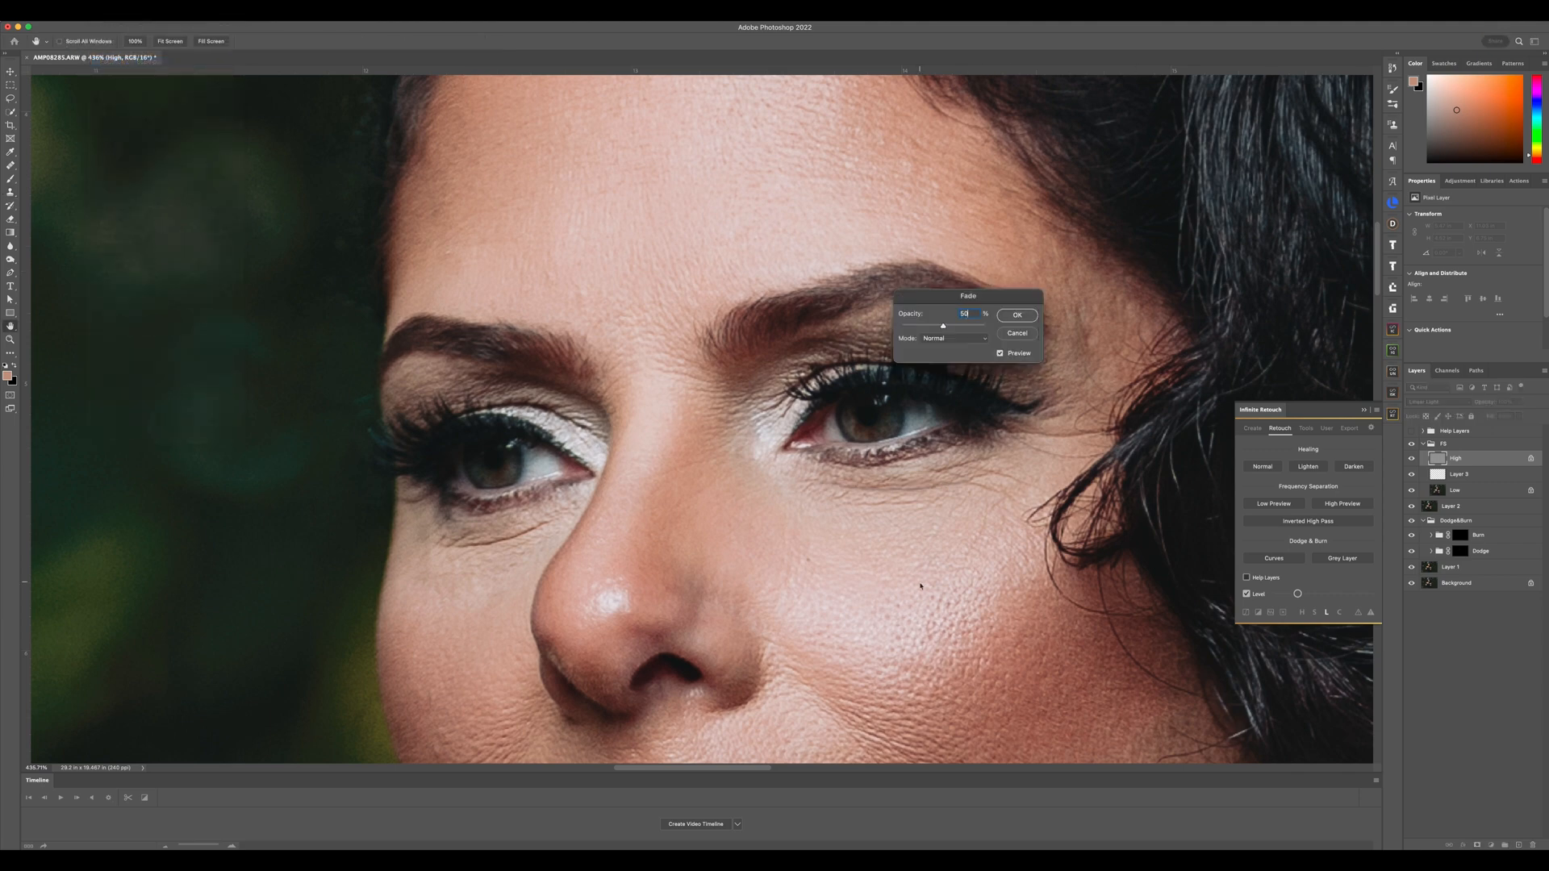
left_click(1019, 315)
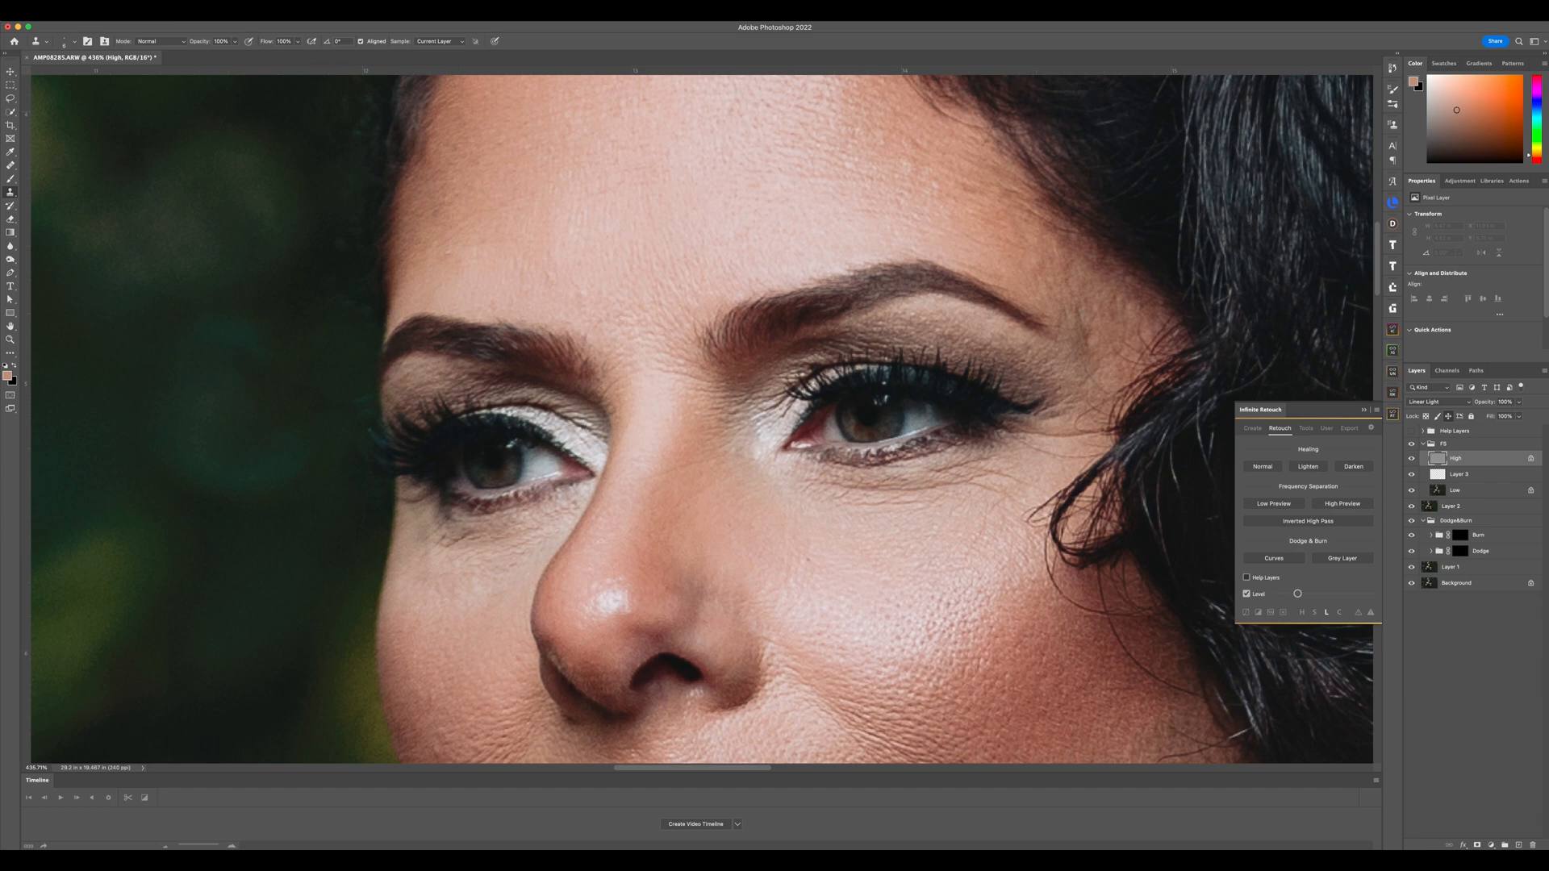
Fade the most recent Clone Stamp stroke in the eye area to 50% opacity
left_click(100, 12)
left_click(121, 64)
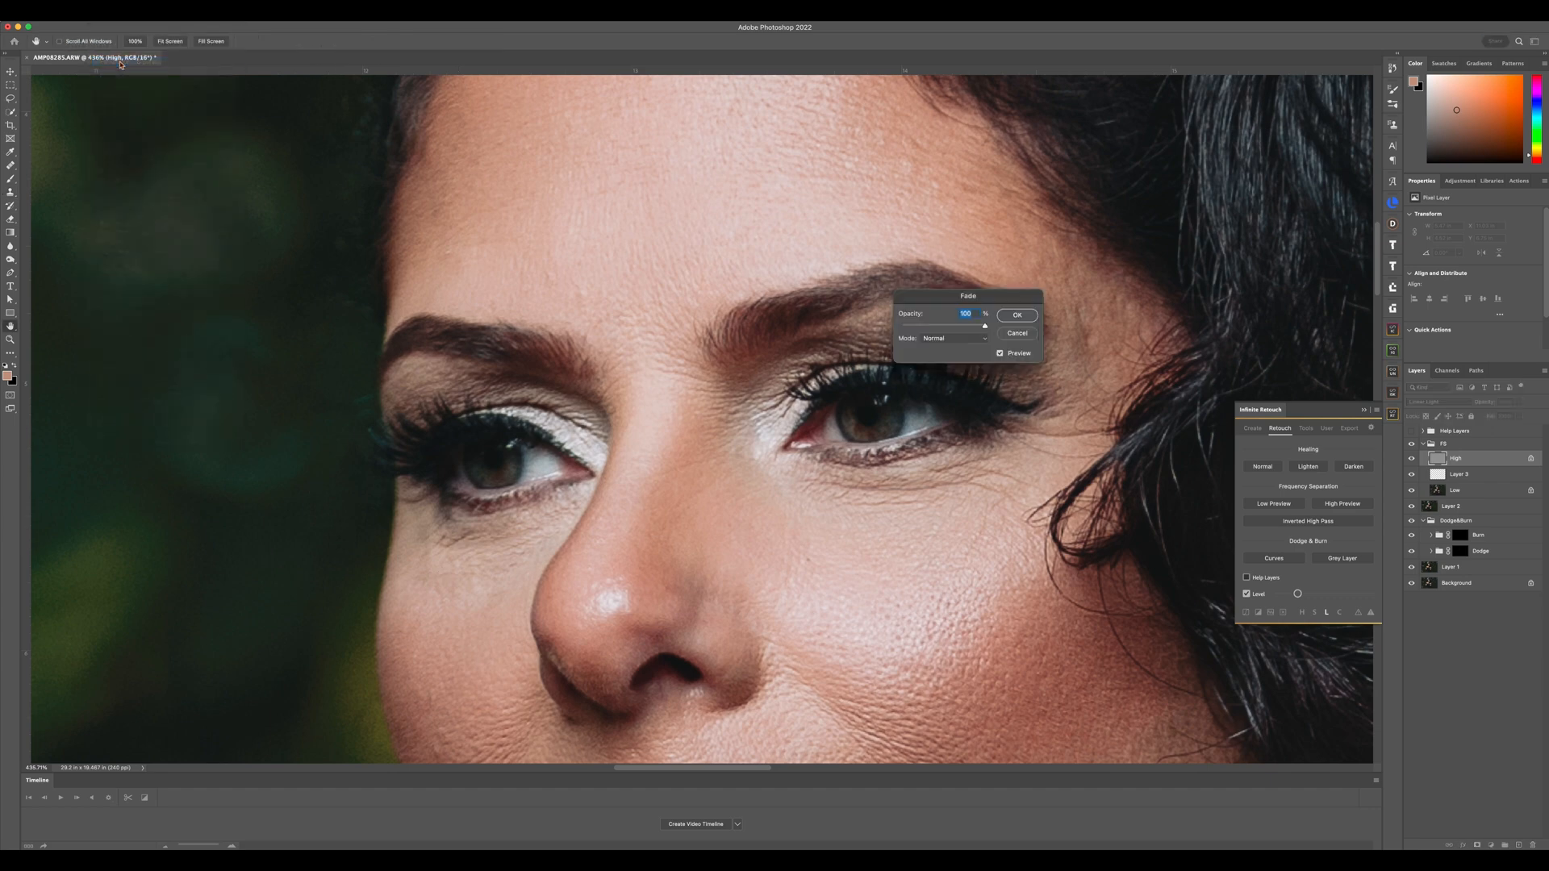
type("50")
key("Return")
Clone clean texture over the small creases above and beside the glove-side mouth corner
scroll(50, 107, "down", 5)
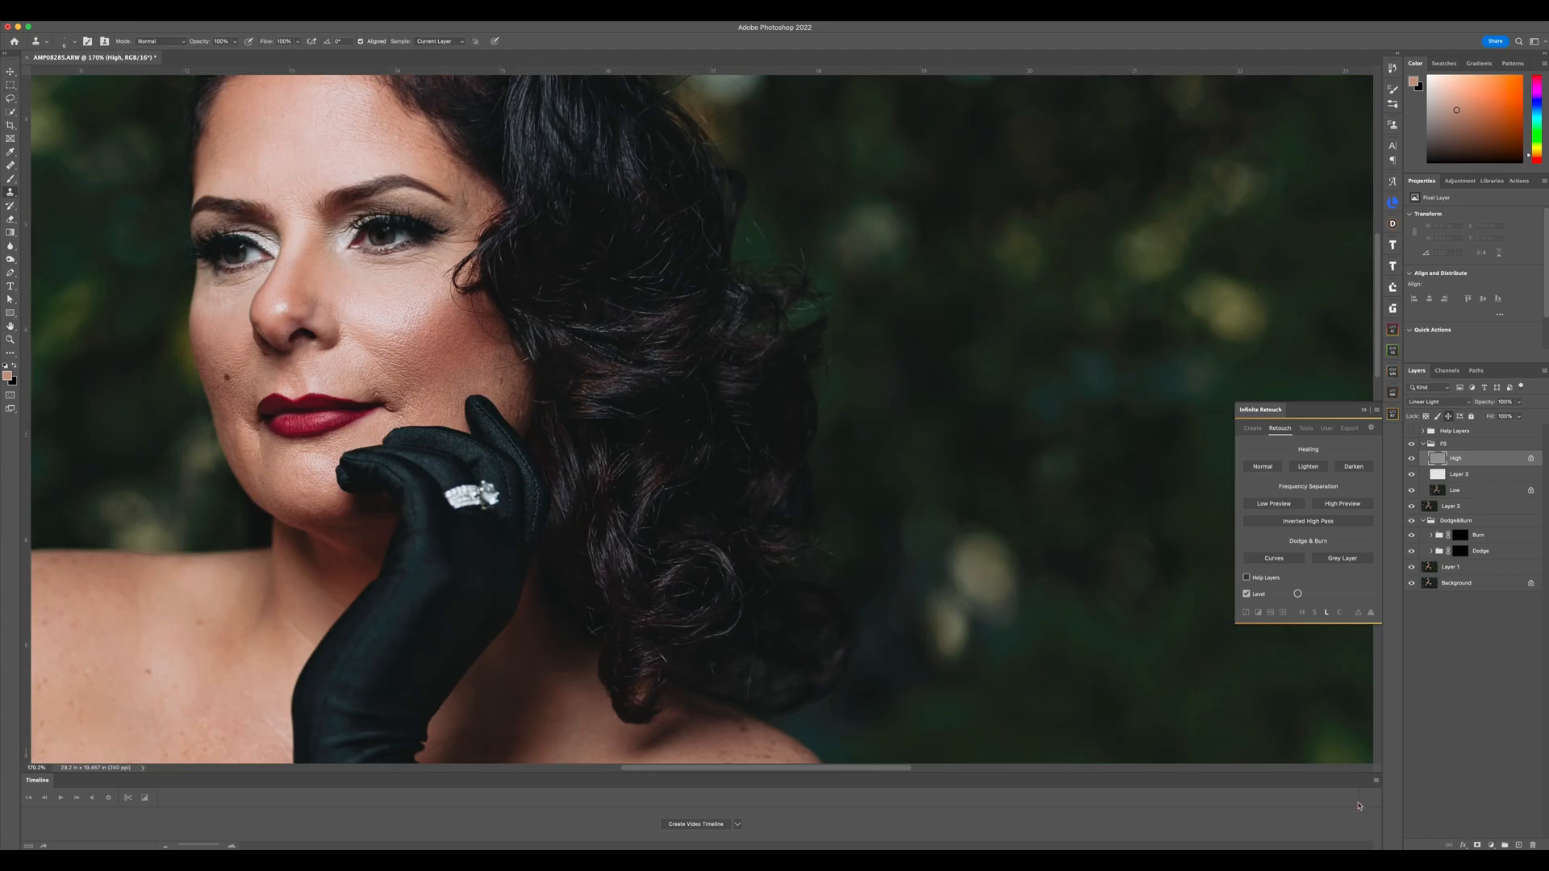
scroll(474, 323, "down", 4)
scroll(474, 453, "up", 2)
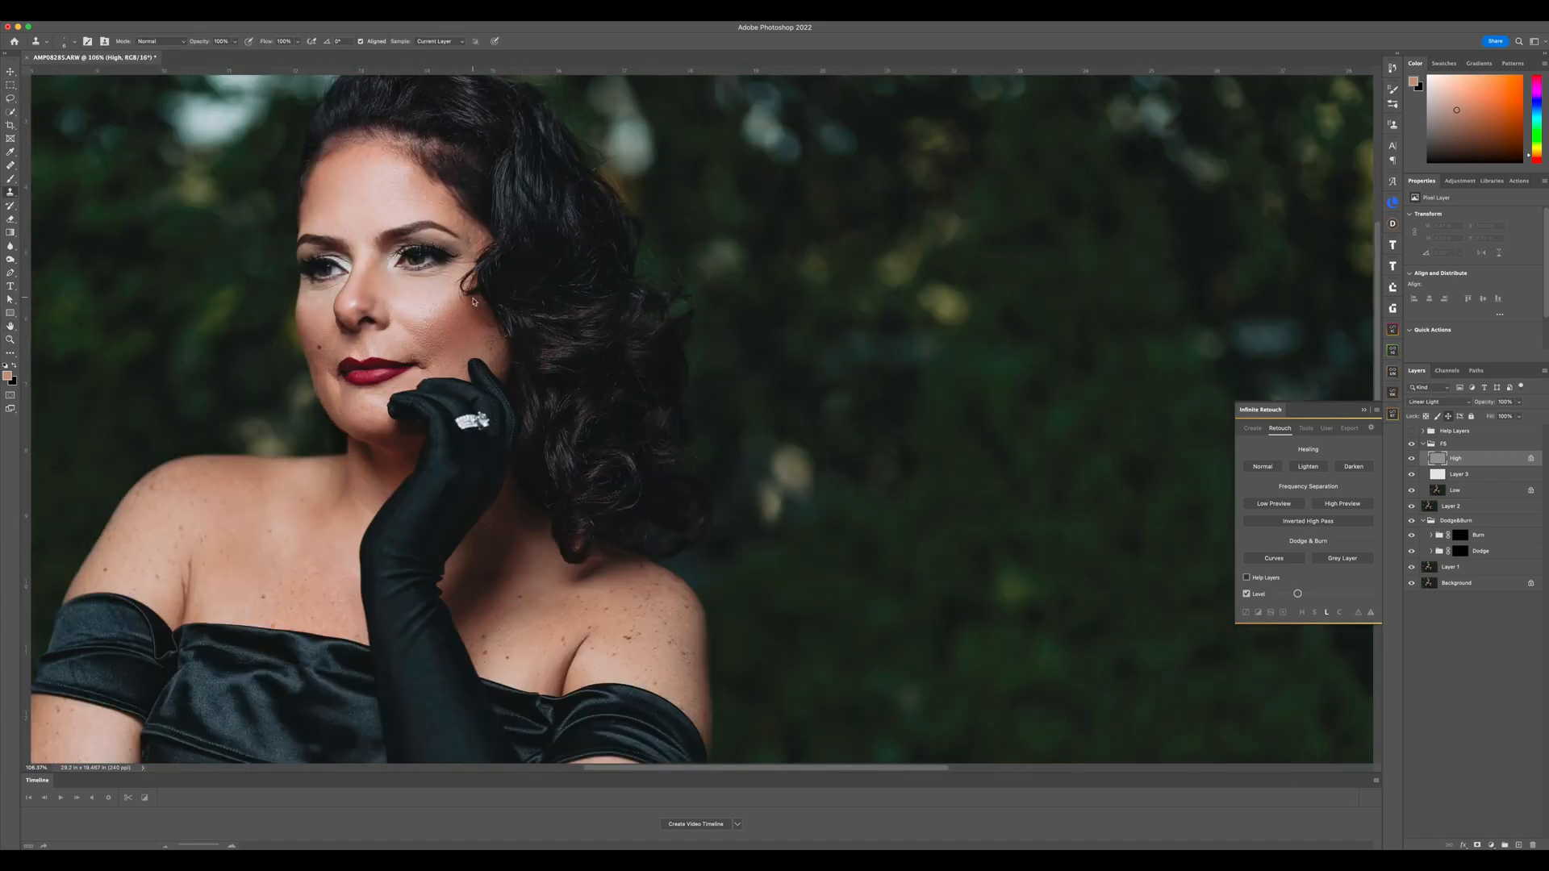
scroll(475, 454, "left", 5)
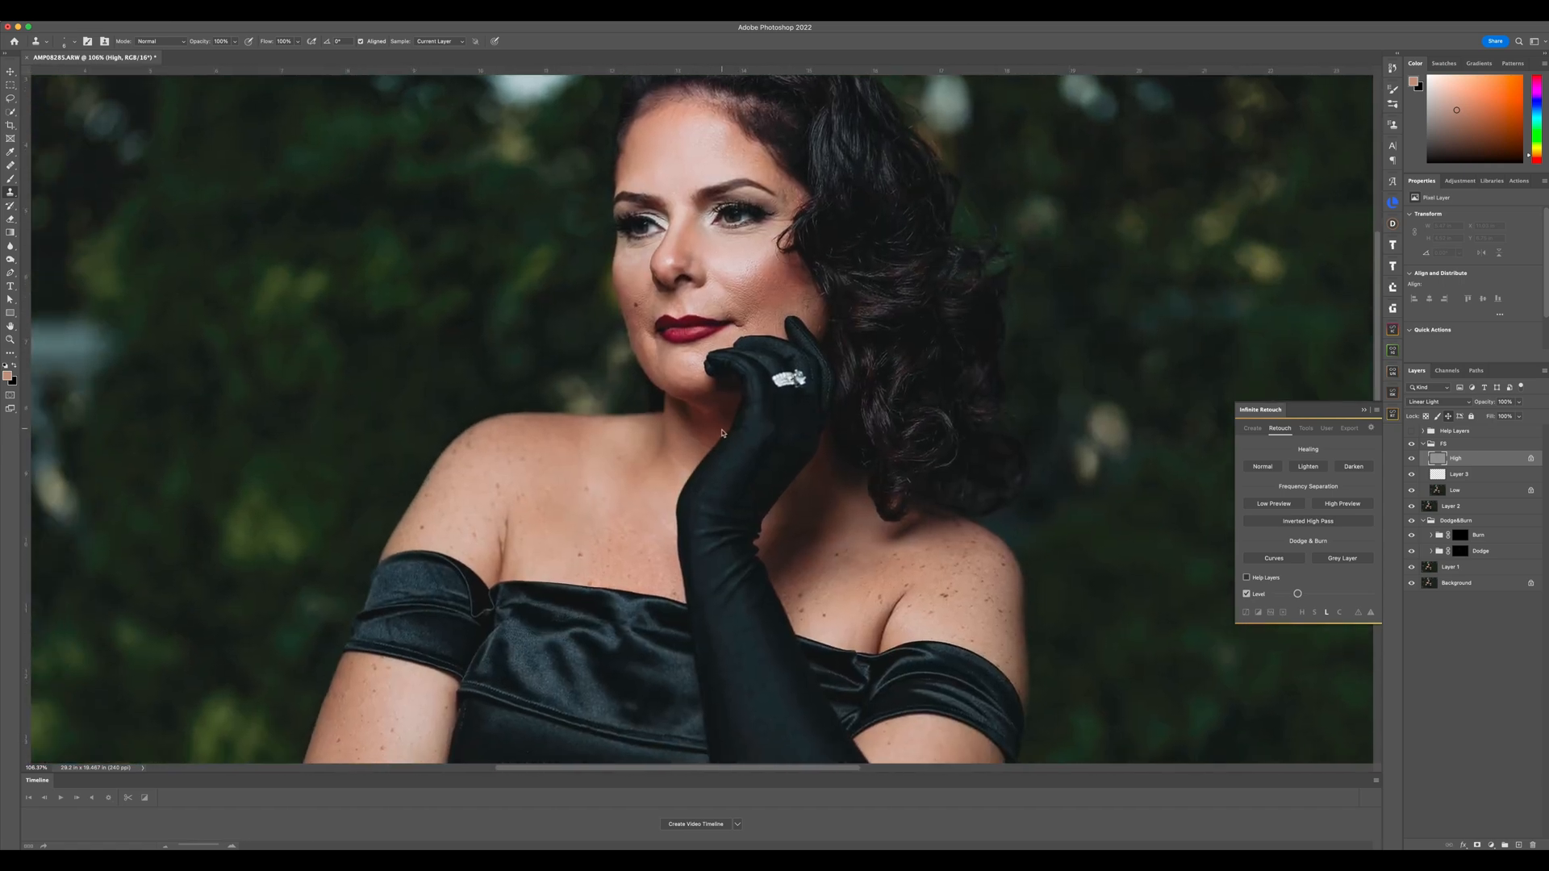
scroll(779, 294, "up", 6)
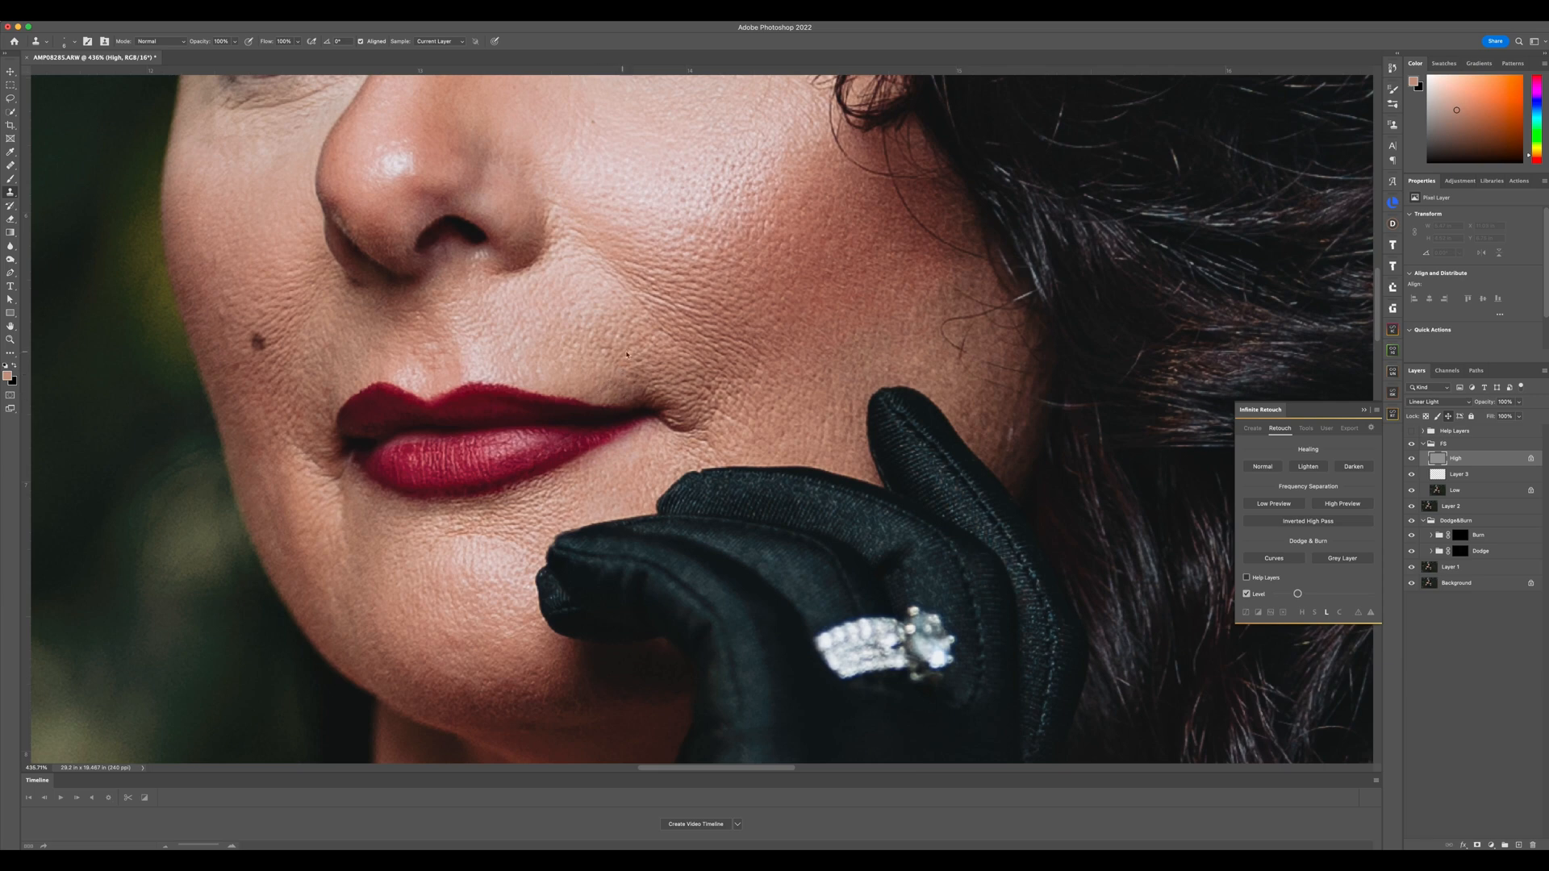
left_click_drag(637, 361, 642, 363)
scroll(752, 404, "up", 3)
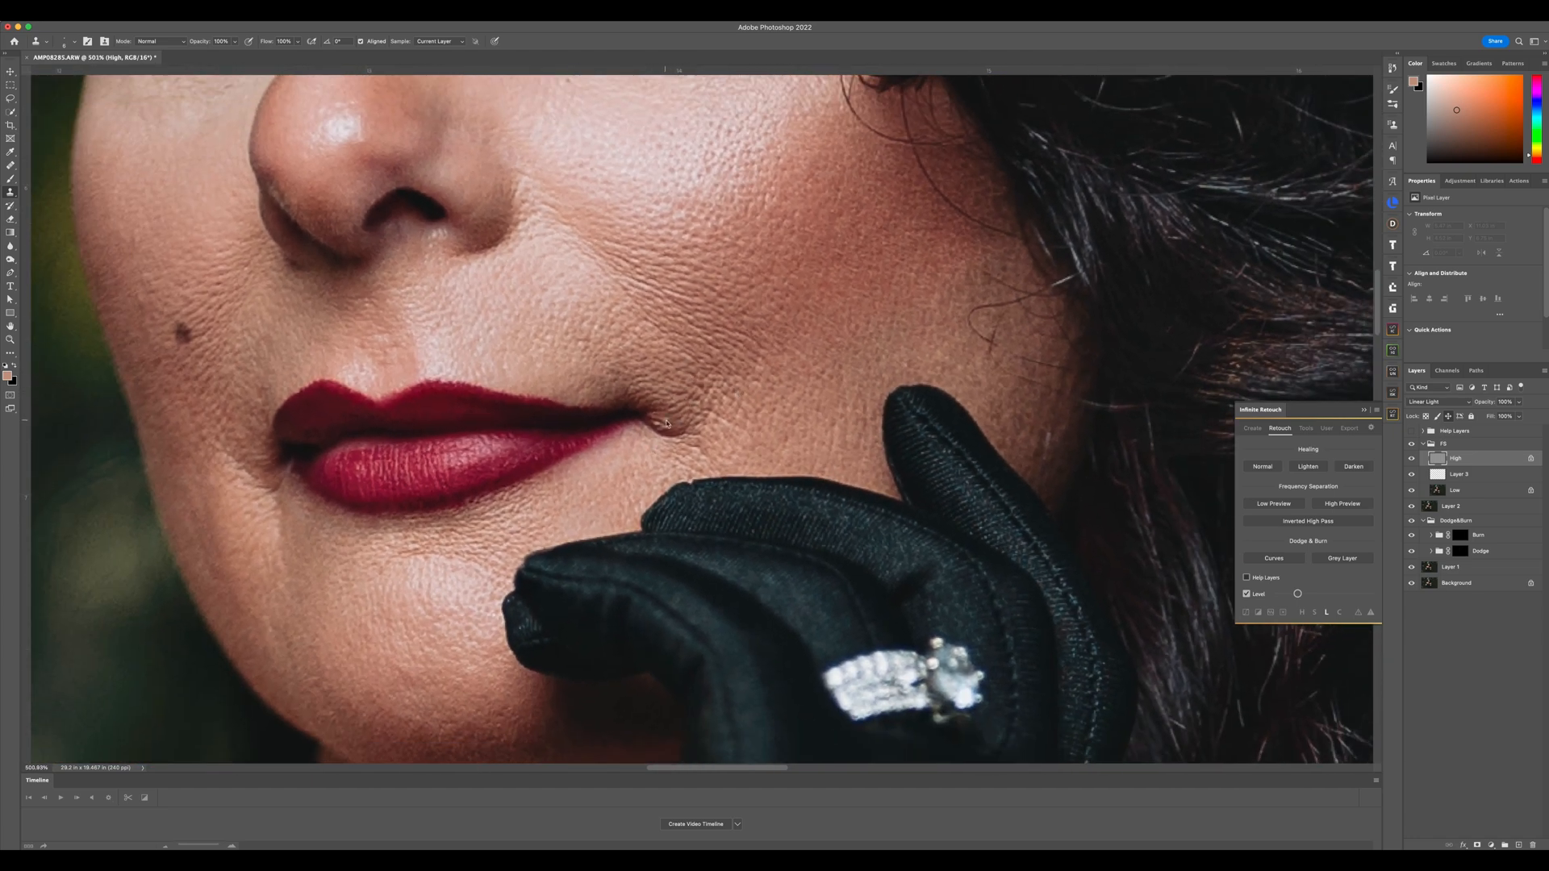
left_click_drag(666, 421, 662, 428)
On Layer 3, sample nearby skin tones and brush them over the uneven patches around the glove-side mouth corner and above the lips
left_click(1492, 476)
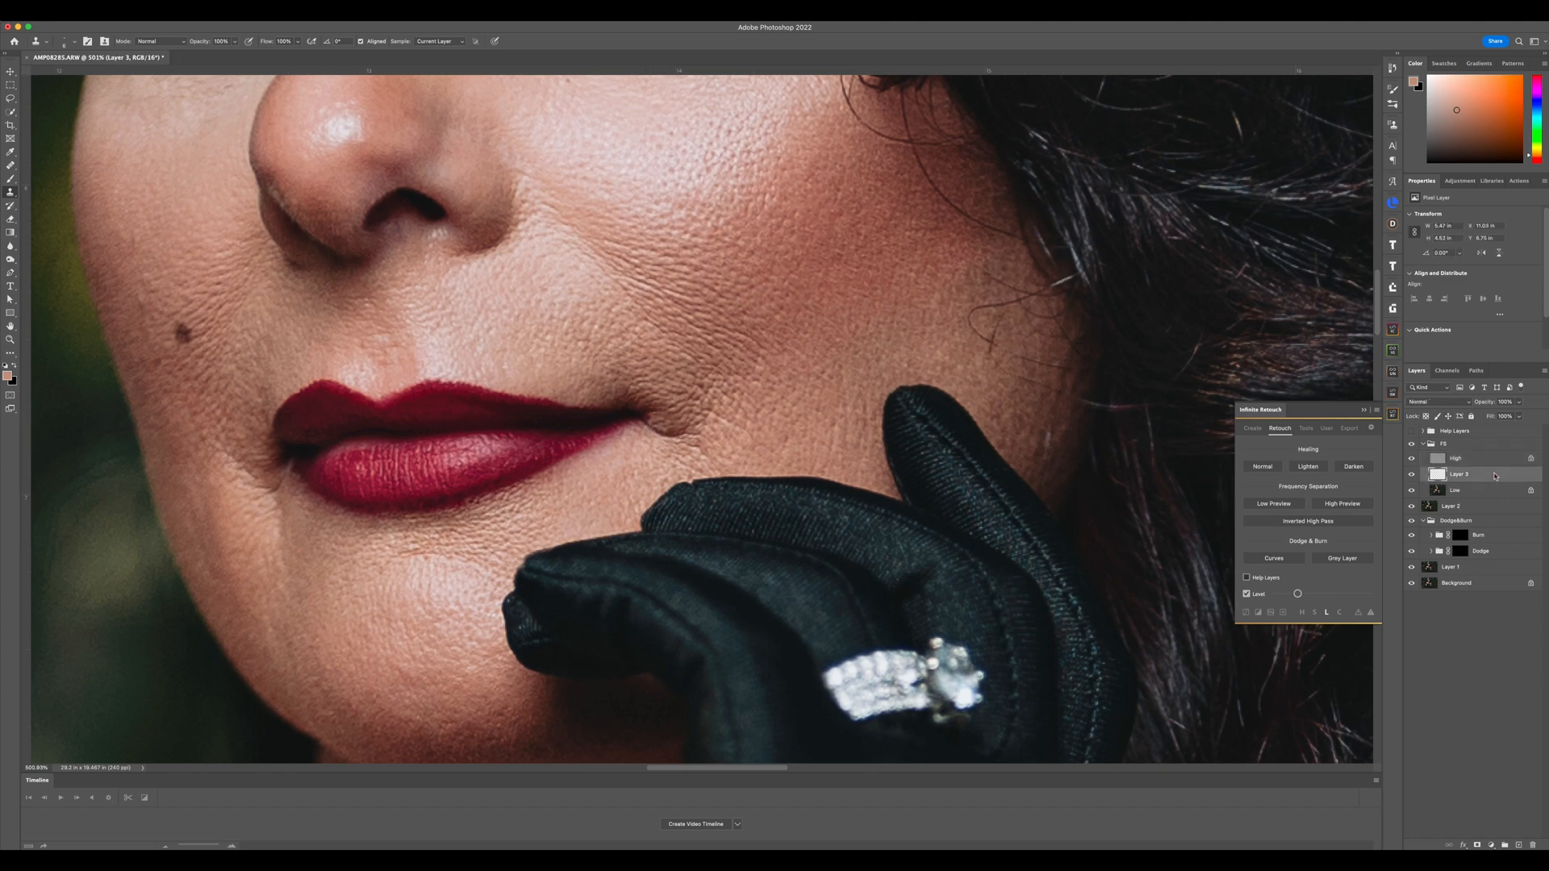
key("b")
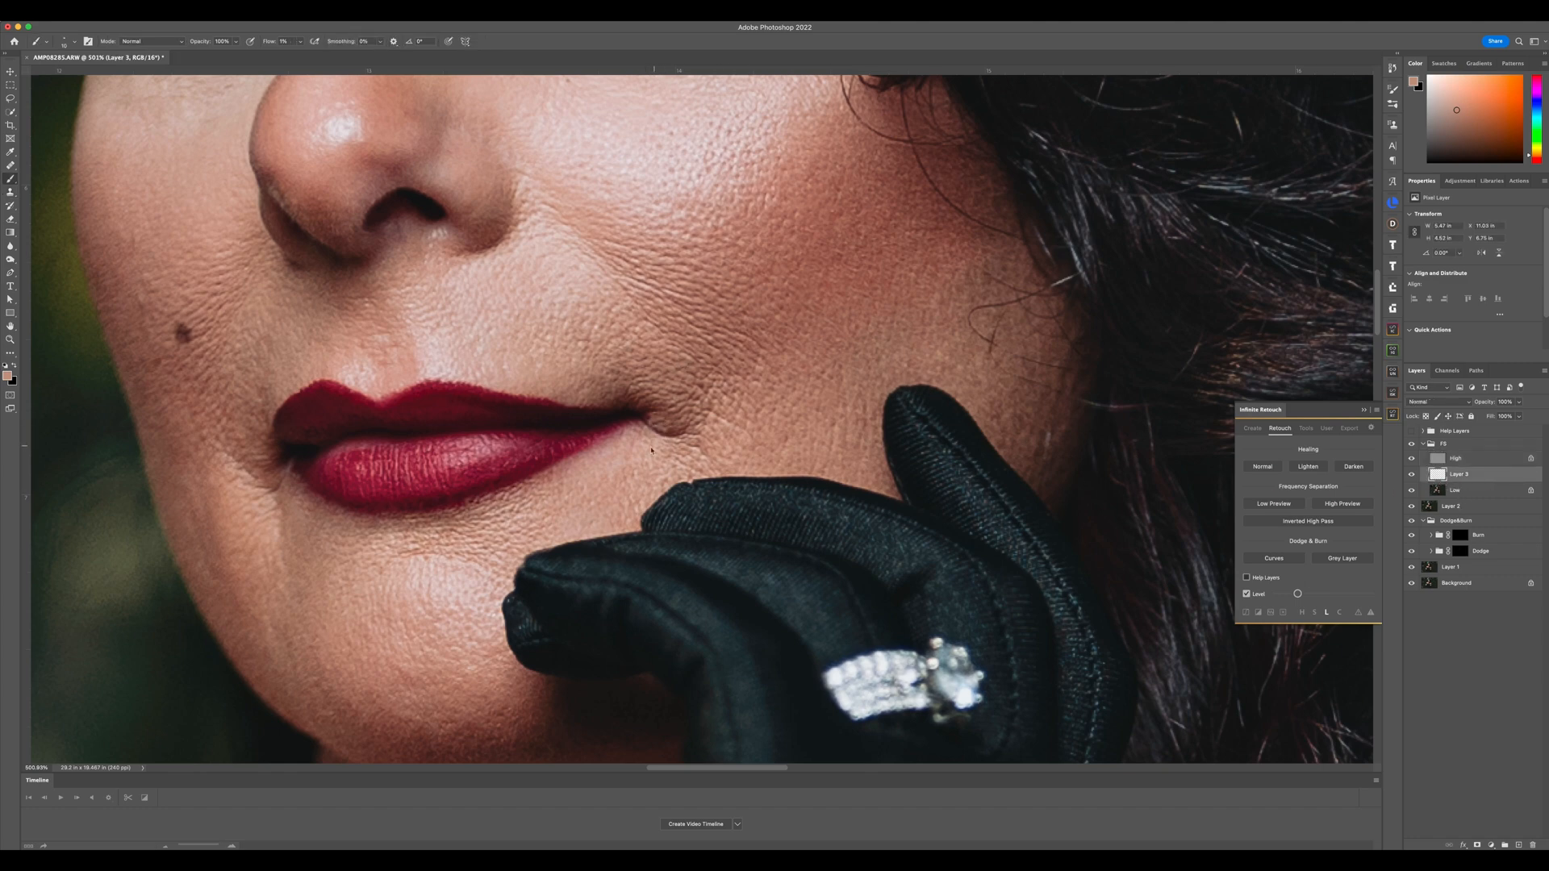
left_click(663, 449, "alt")
key("bracketleft")
left_click_drag(587, 387, 675, 411)
left_click(575, 367, "alt")
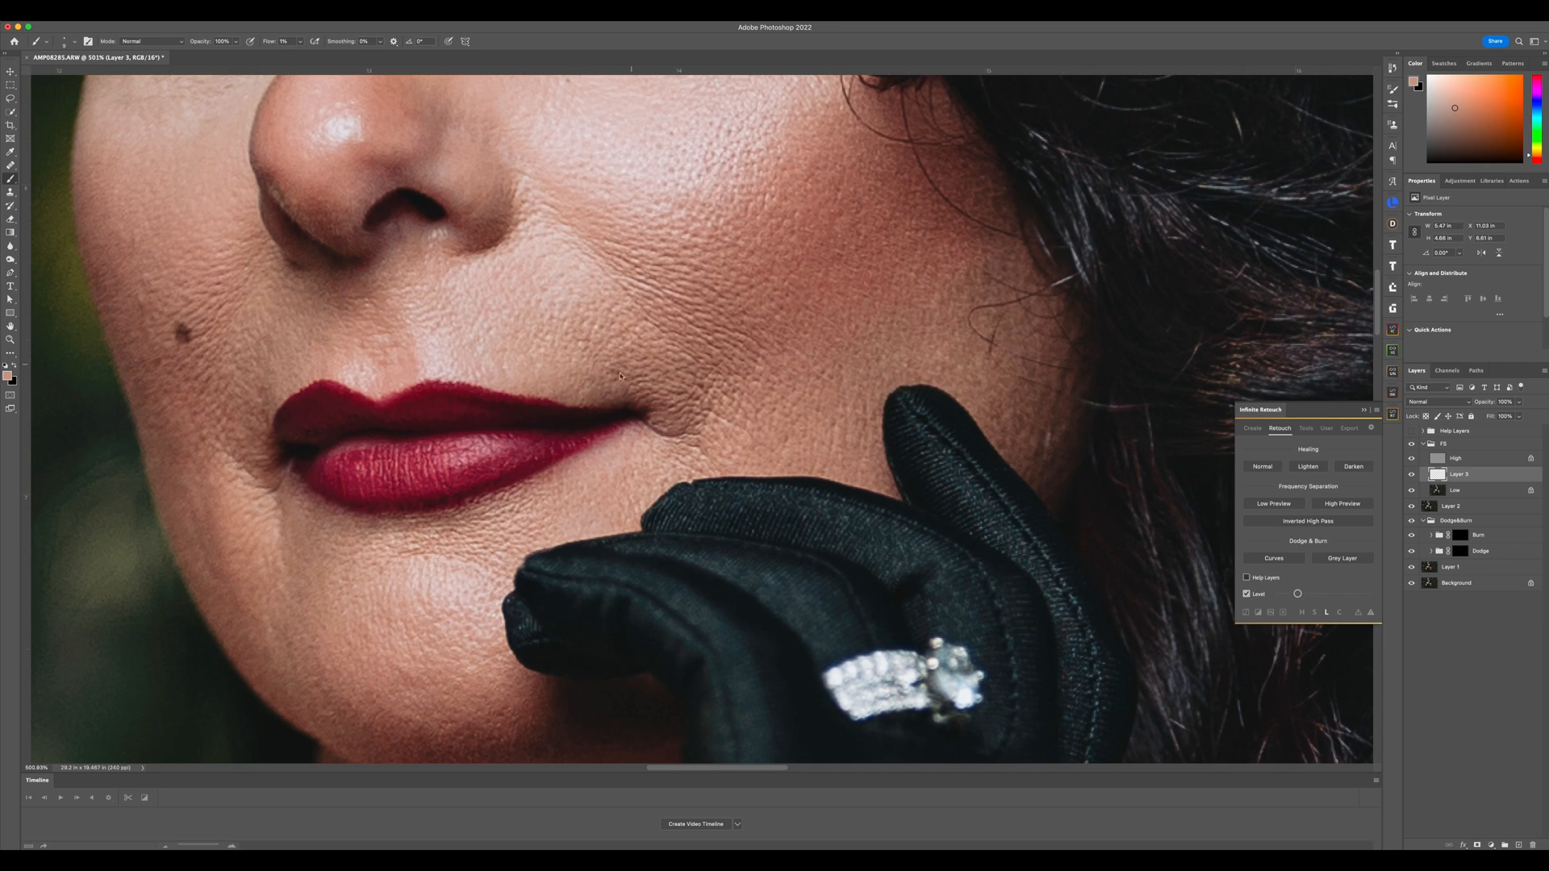
left_click(656, 355, "alt")
left_click(531, 368, "alt")
Compare the retouched portrait with the original Background layer by hiding and restoring all the other layers
scroll(645, 373, "down", 10)
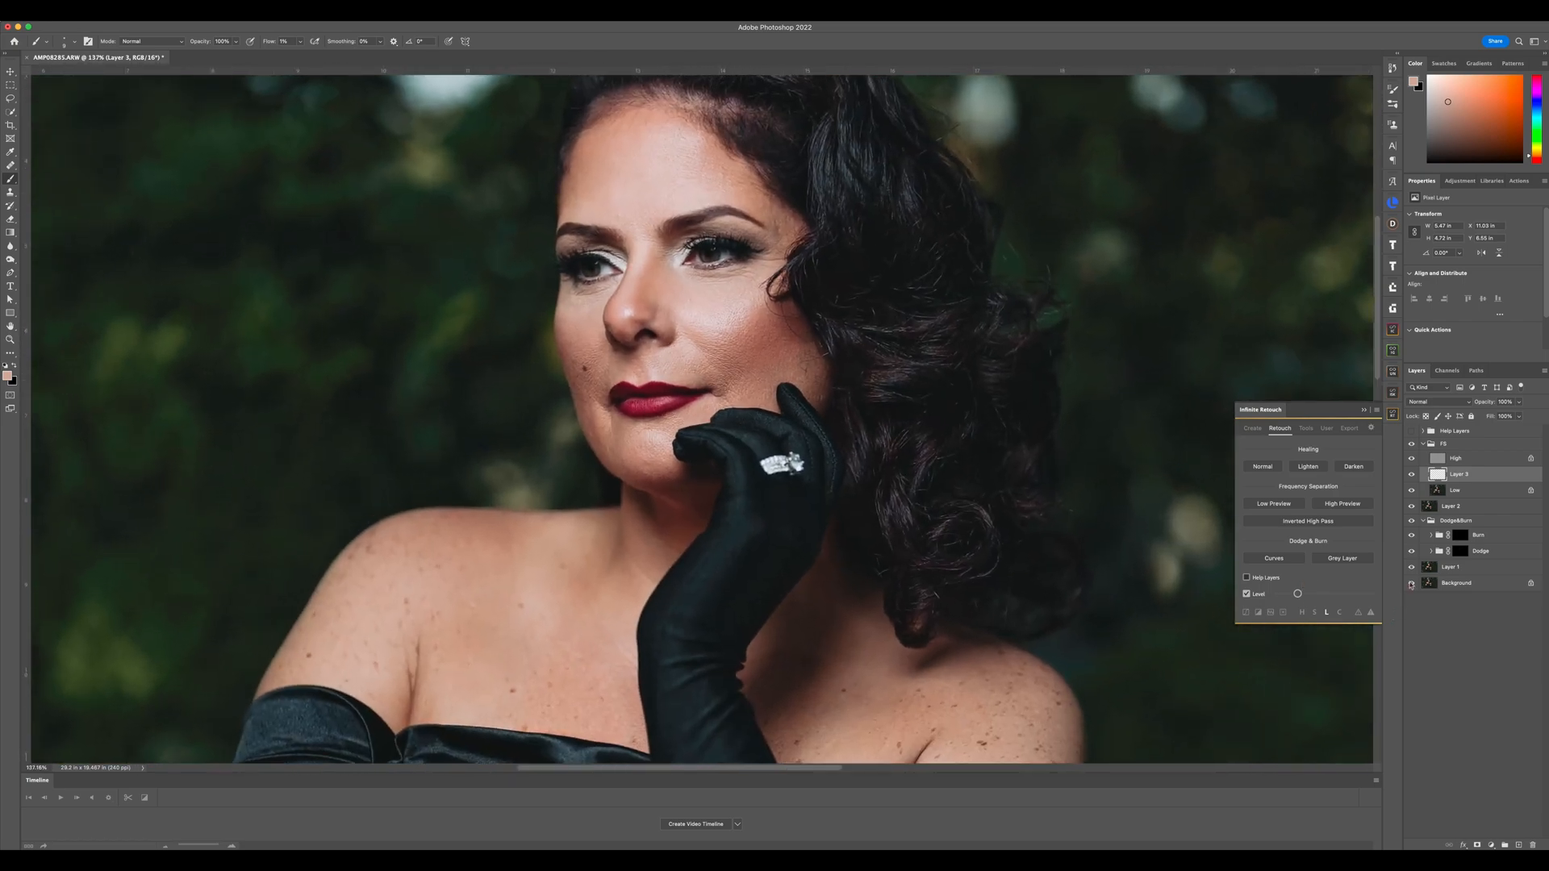
left_click(1412, 584, "alt")
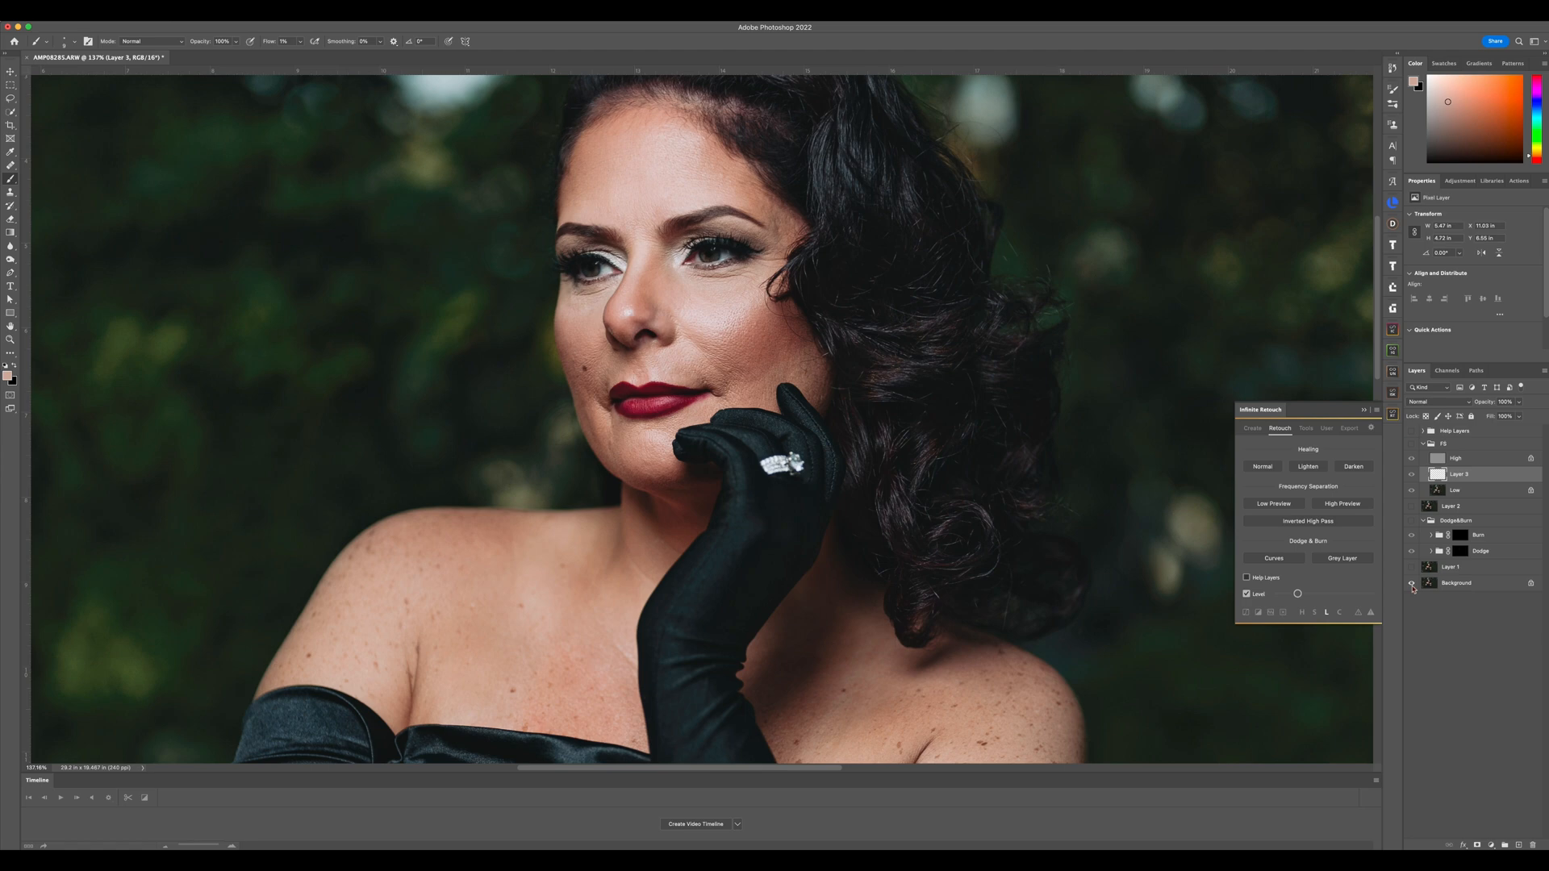
left_click(1411, 584, "alt")
left_click(1411, 584, "alt")
left_click(1411, 584, "alt")
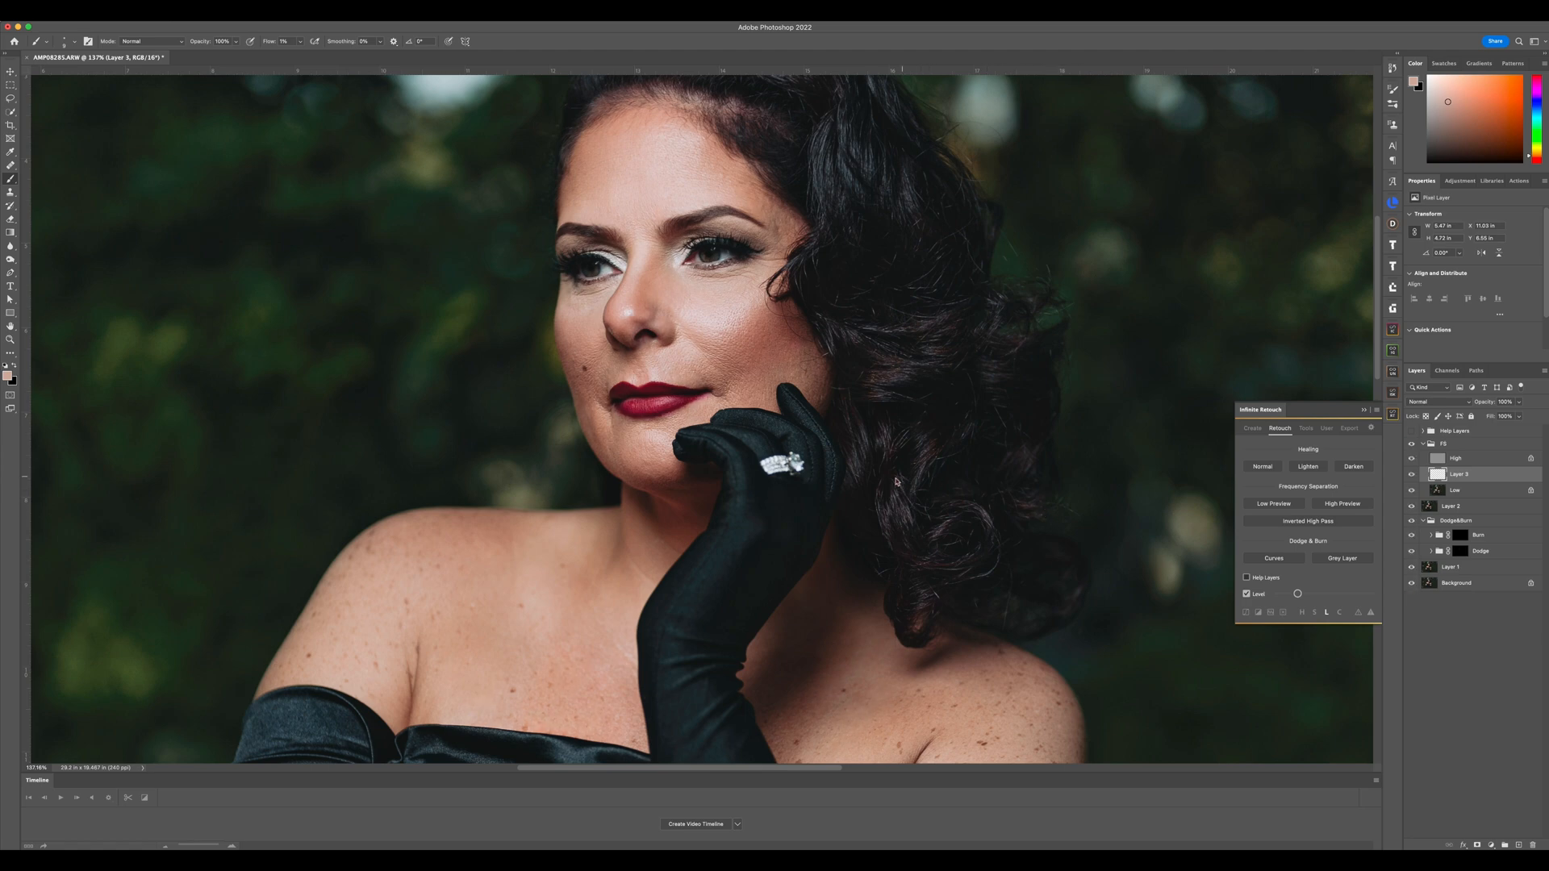
Collapse the frequency separation group and stamp all visible layers into a new layer above it
scroll(895, 482, "down", 5)
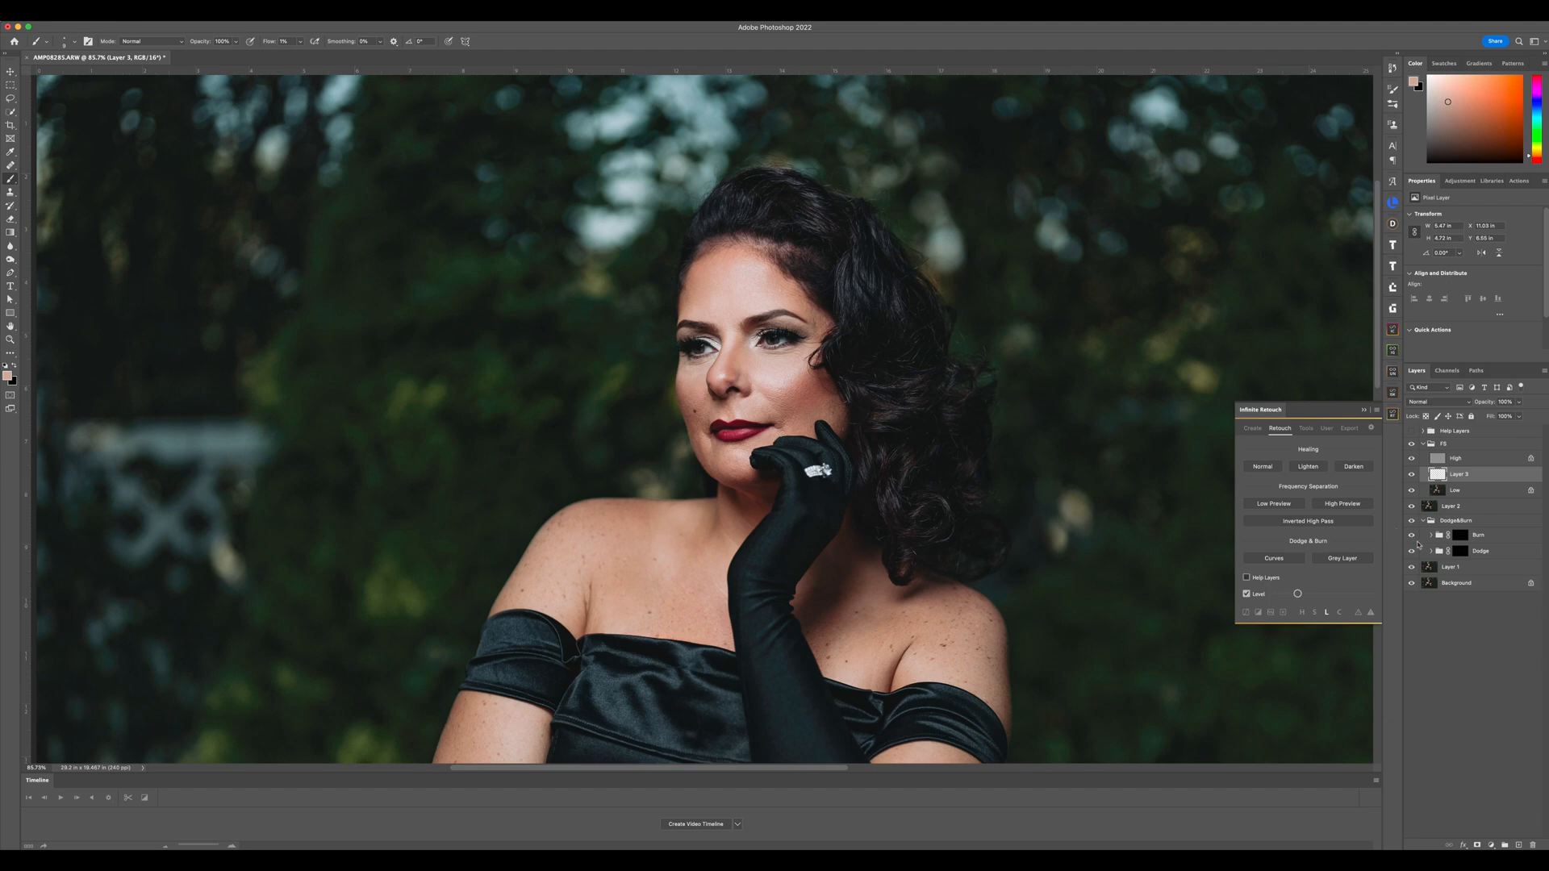
left_click(1423, 446)
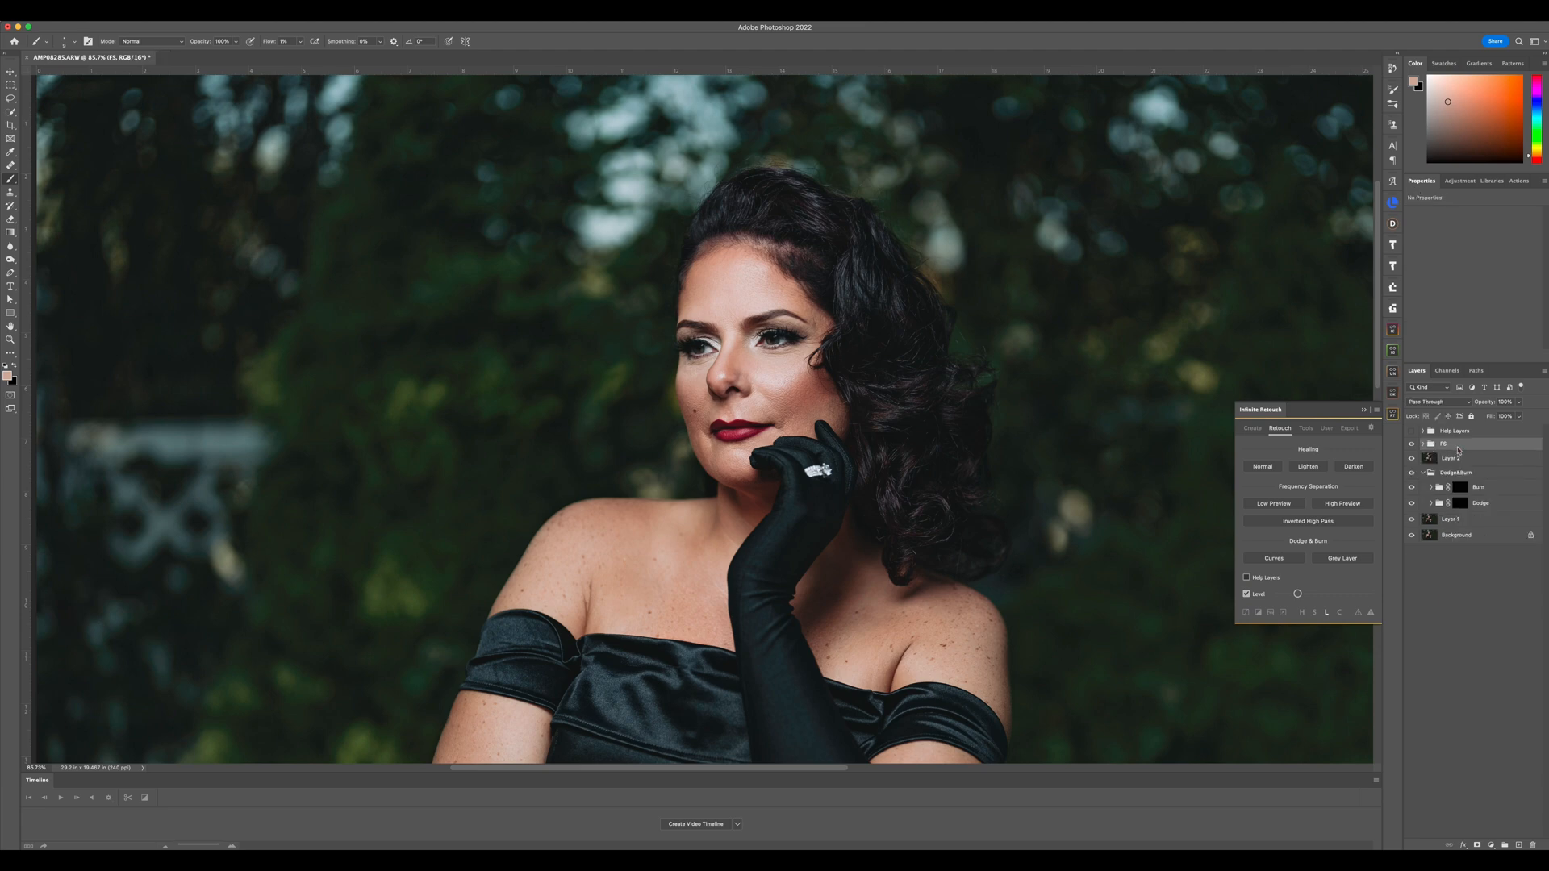
key("alt+shift+super+e")
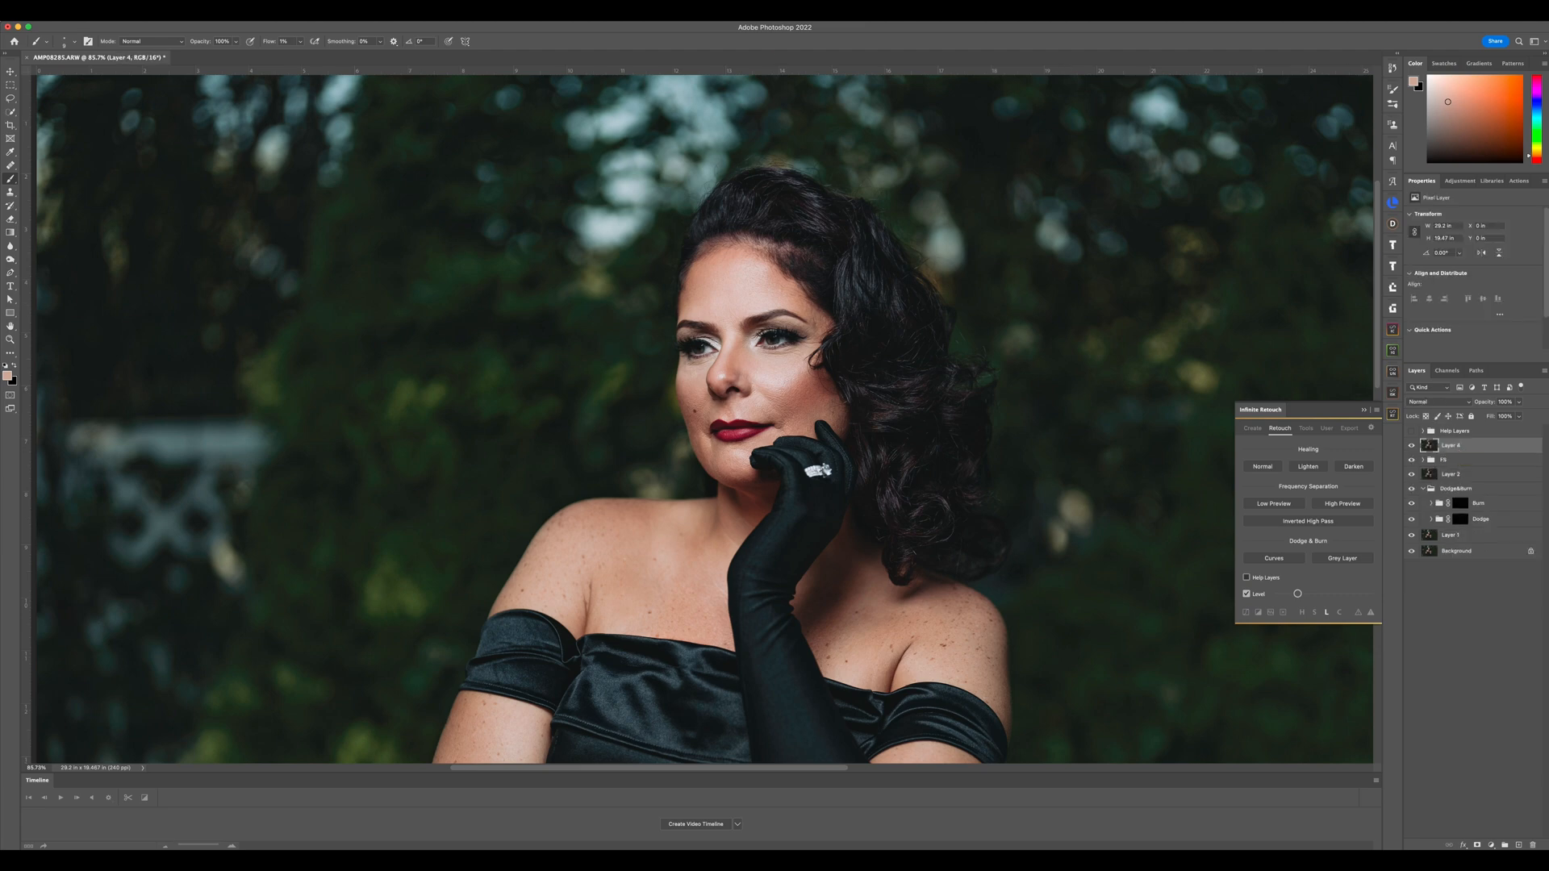
Copy a feathered rectangular selection of the front hair and upper forehead from the merged layer onto its own layer
scroll(869, 369, "up", 10)
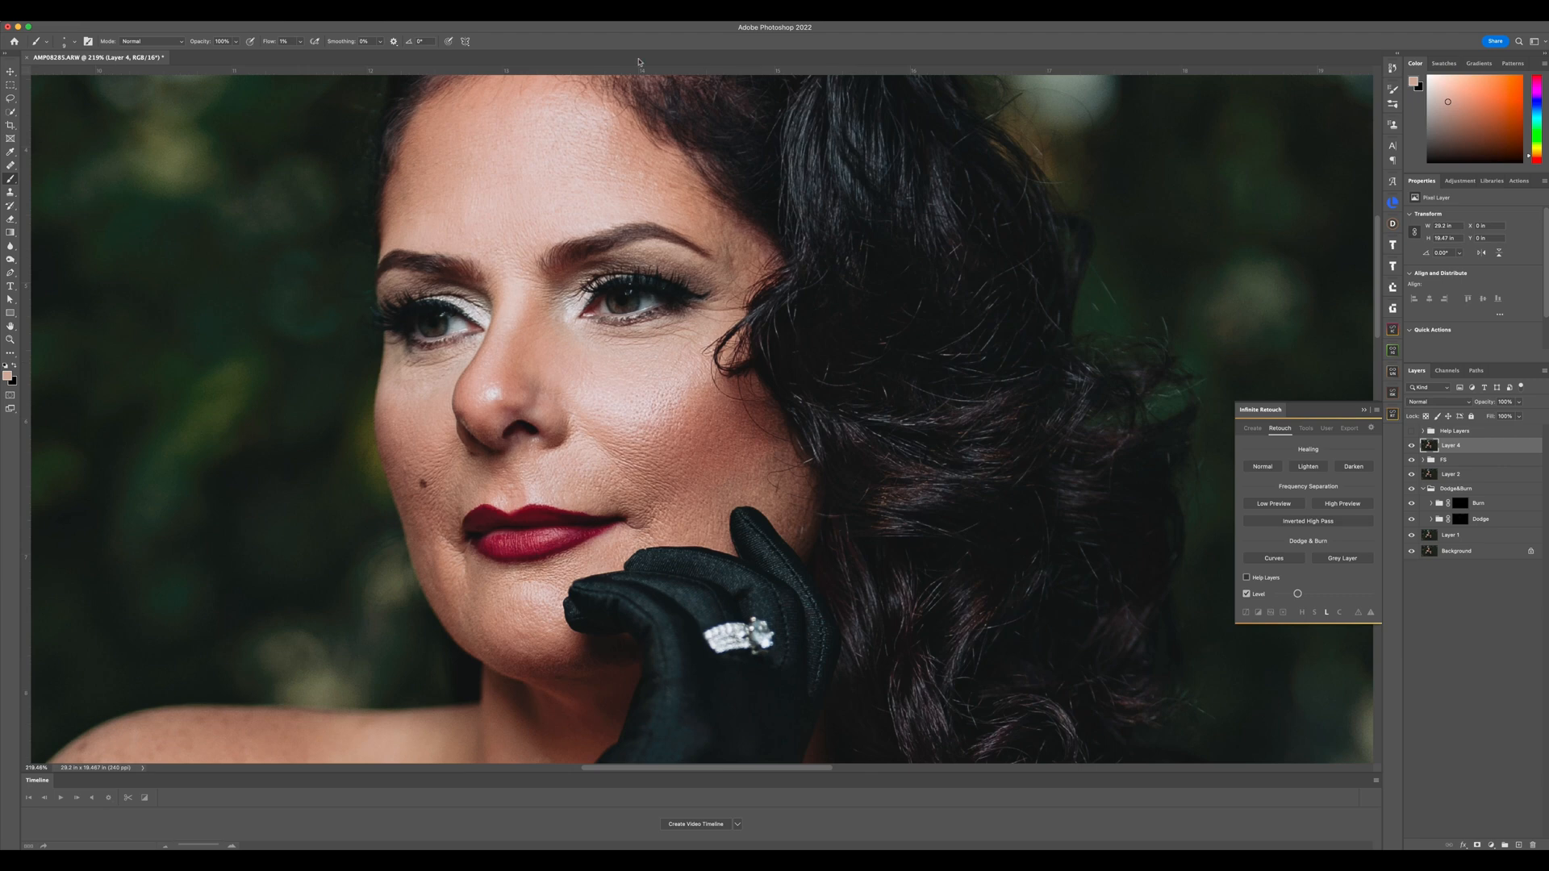
left_click_drag(640, 61, 633, 118)
scroll(615, 221, "up", 5)
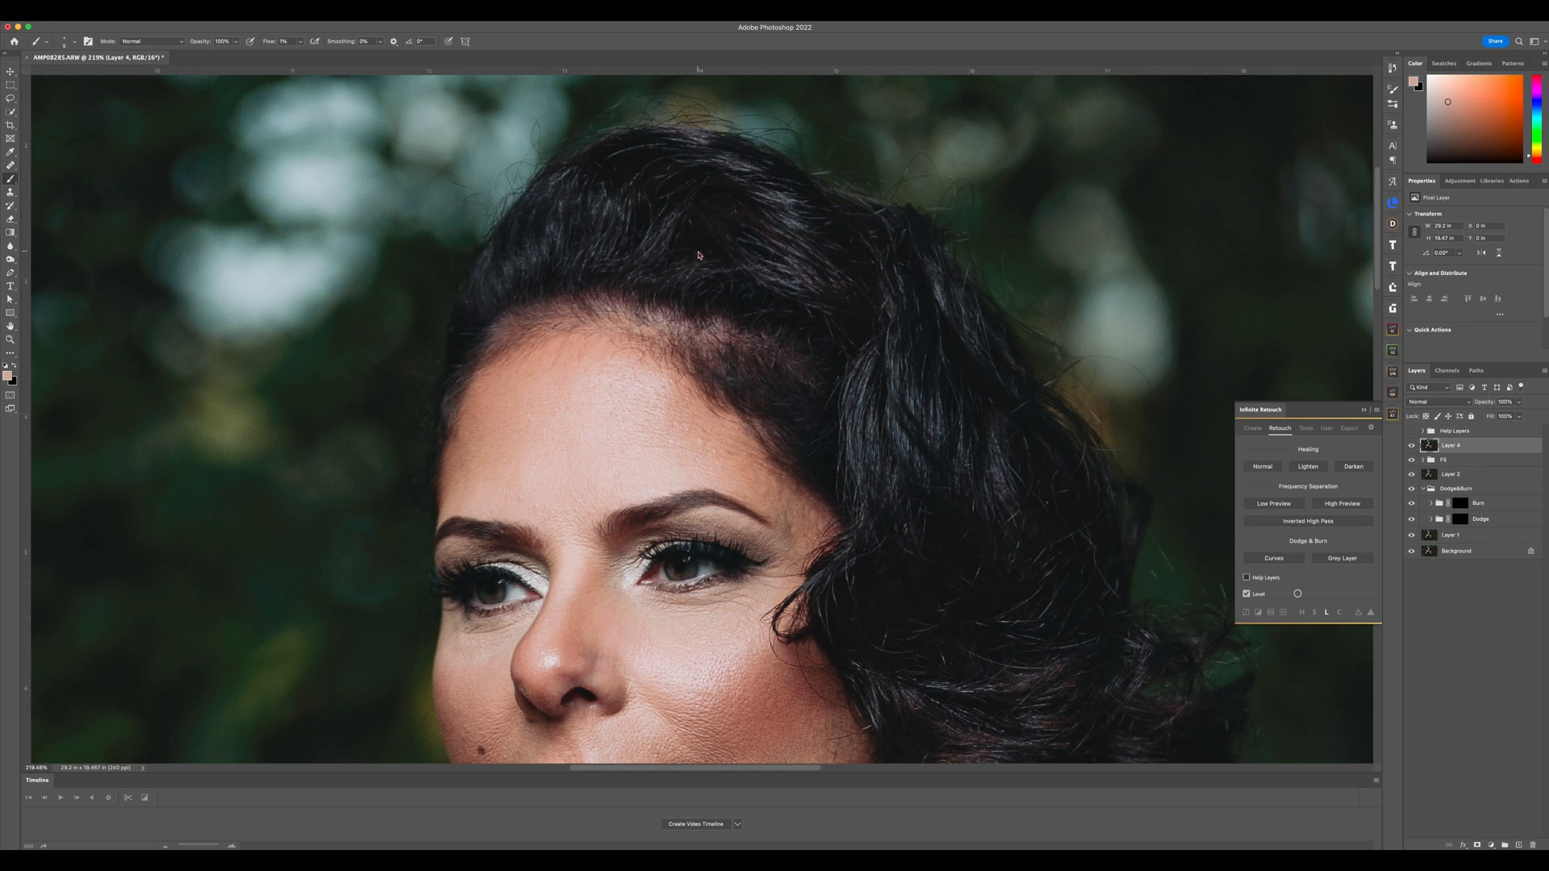
key("m")
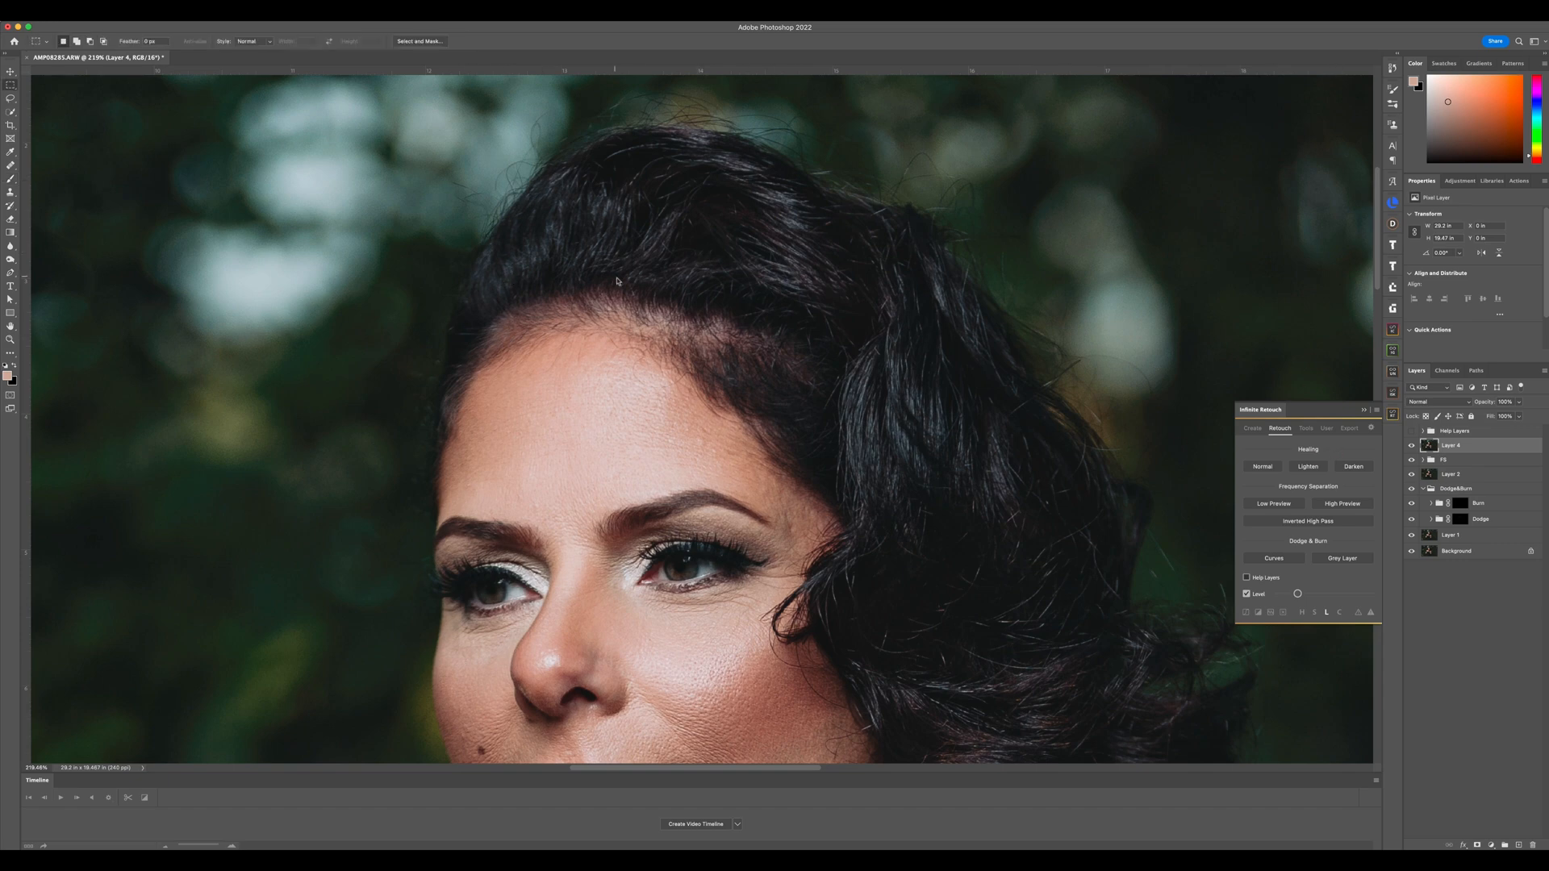
left_click_drag(401, 198, 870, 416)
right_click(731, 330)
left_click(779, 359)
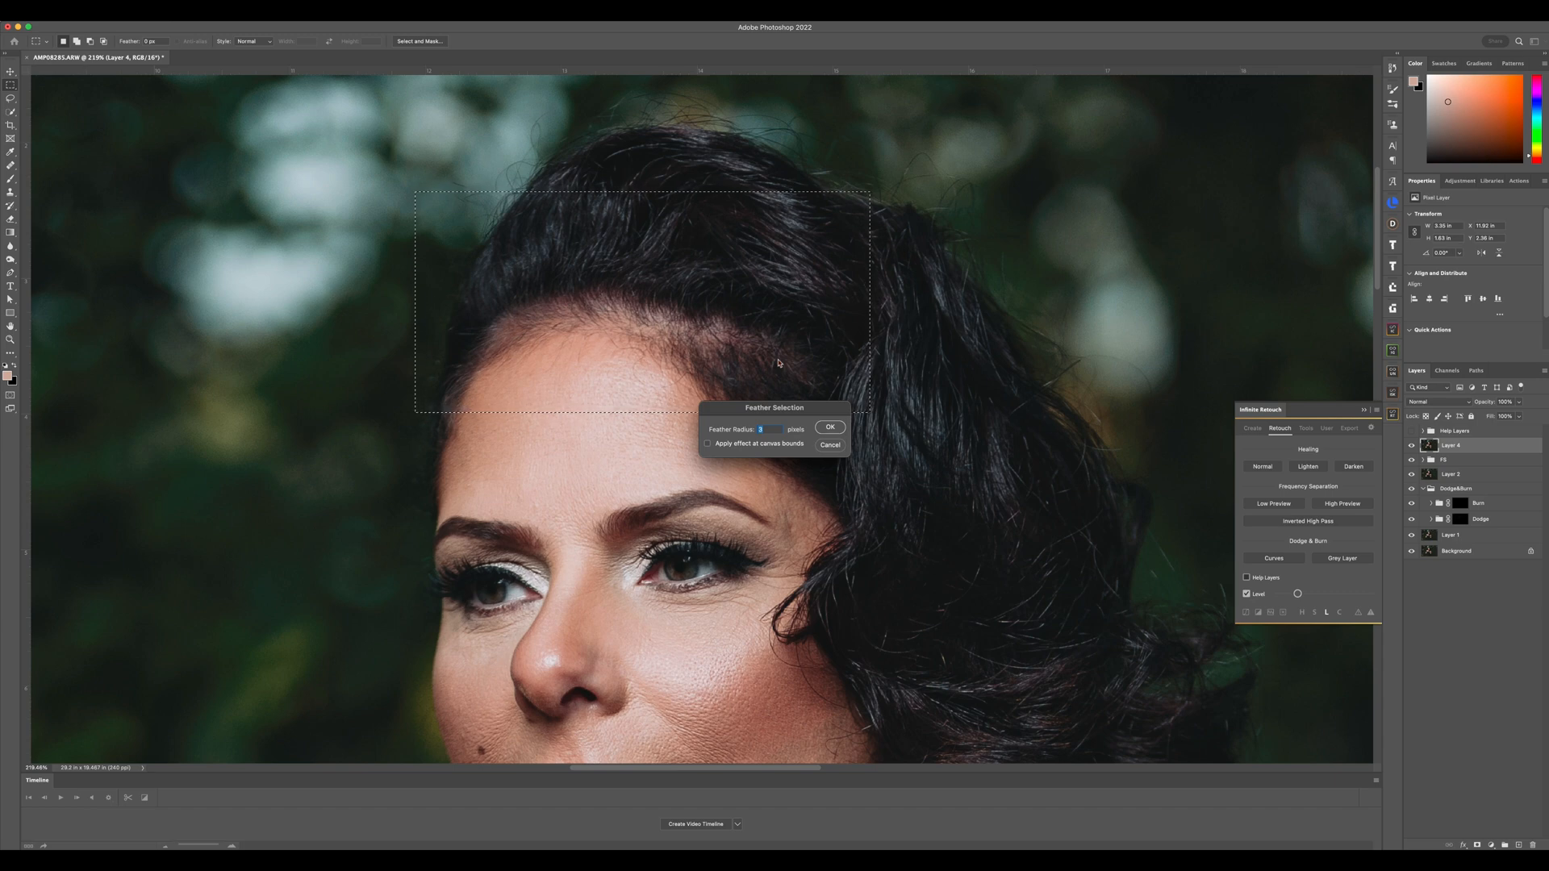
key("Return")
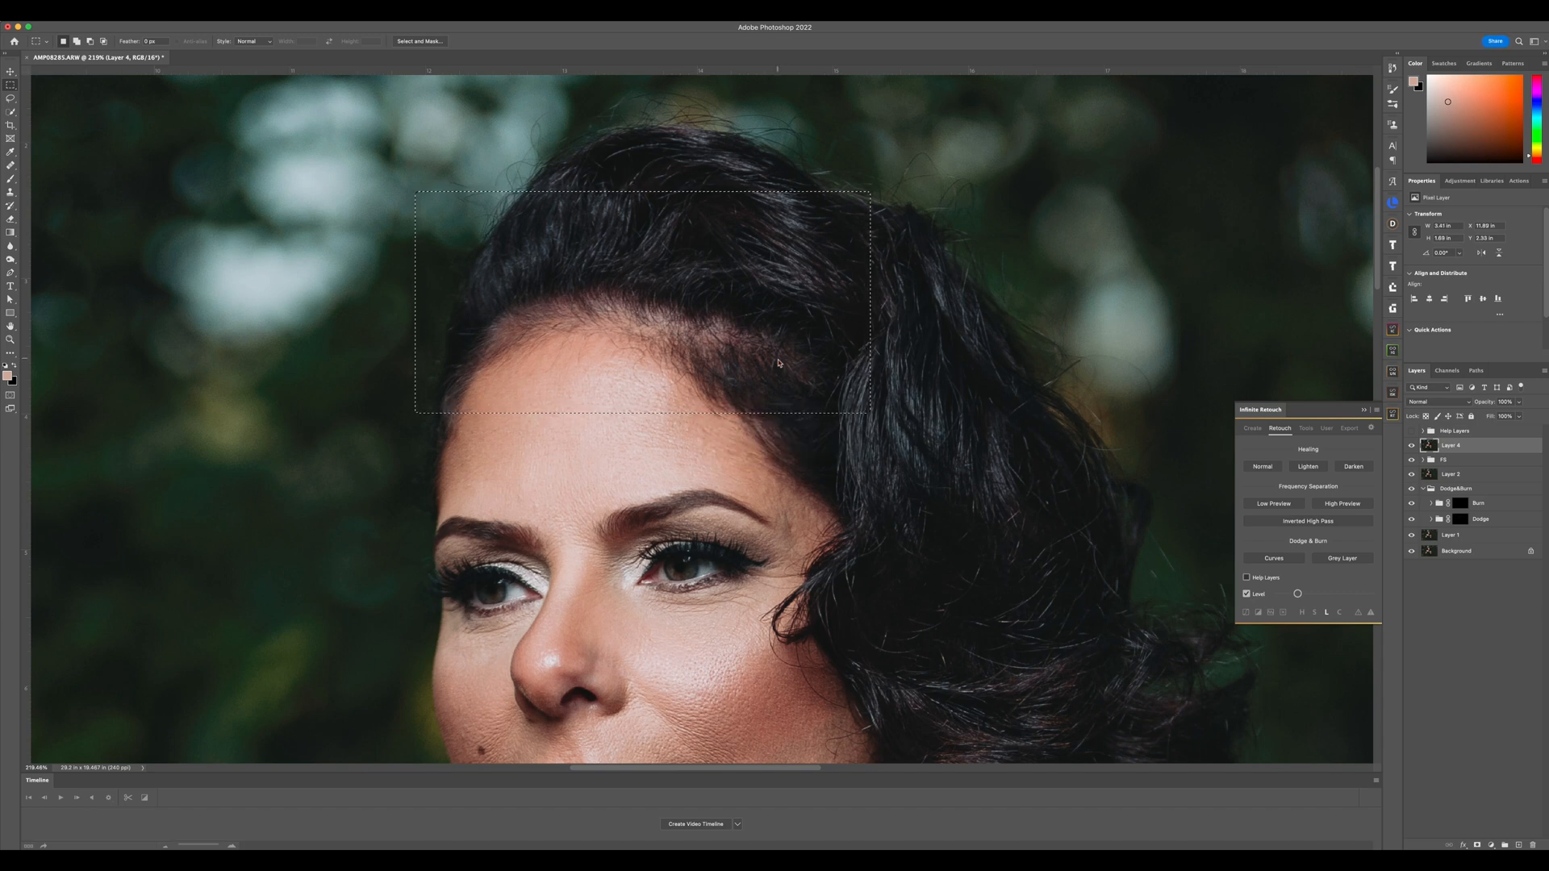
key("super+j")
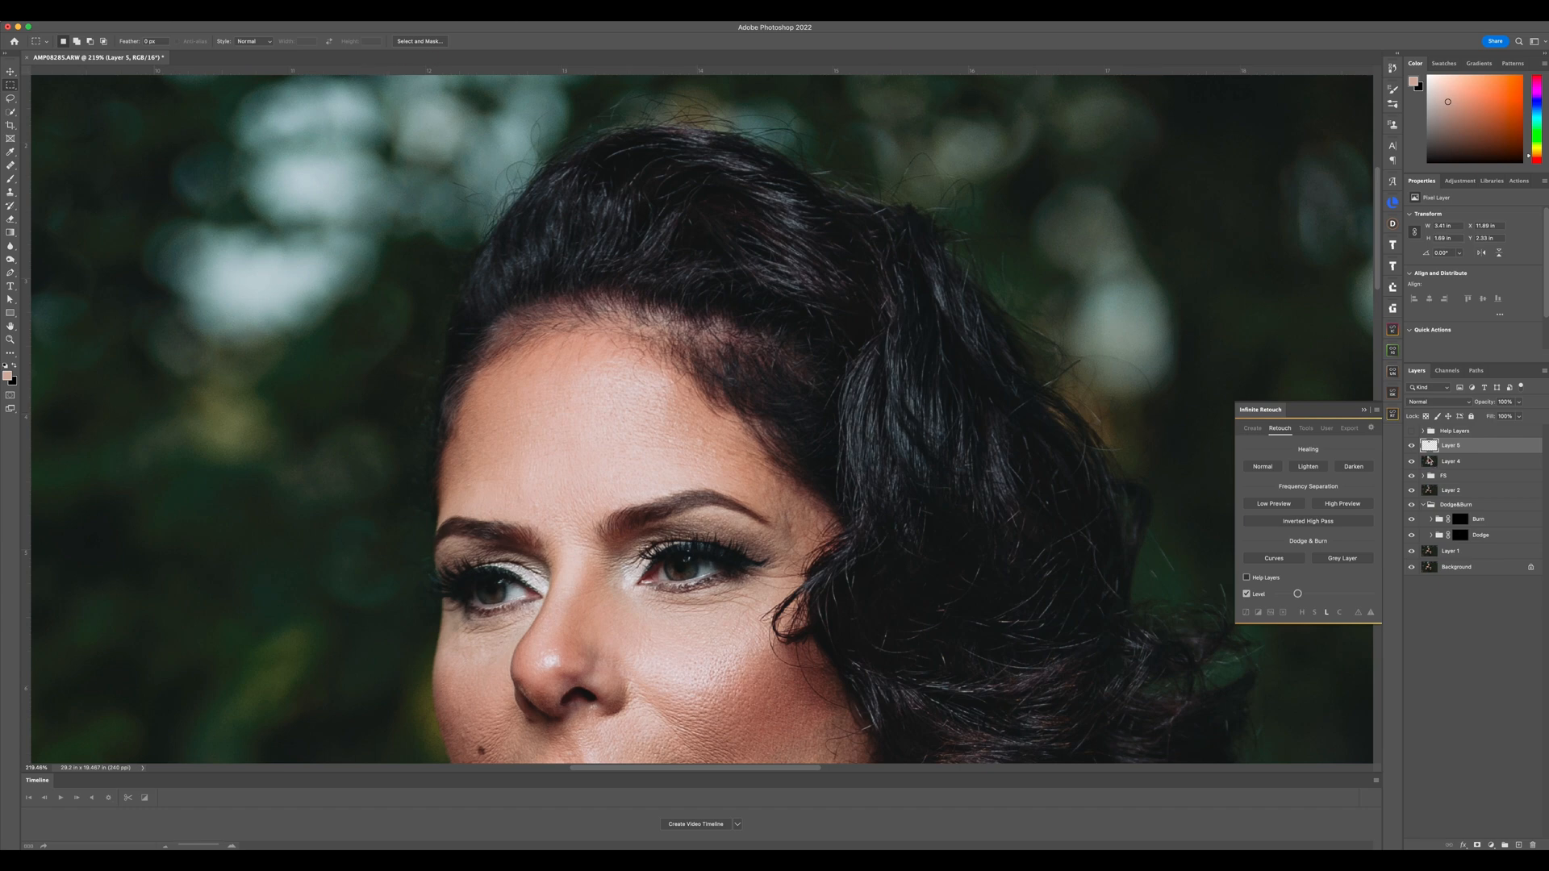
Warp the copied hair layer slightly downward so the hair covers the thin patches along the forehead hairline
key("super+t")
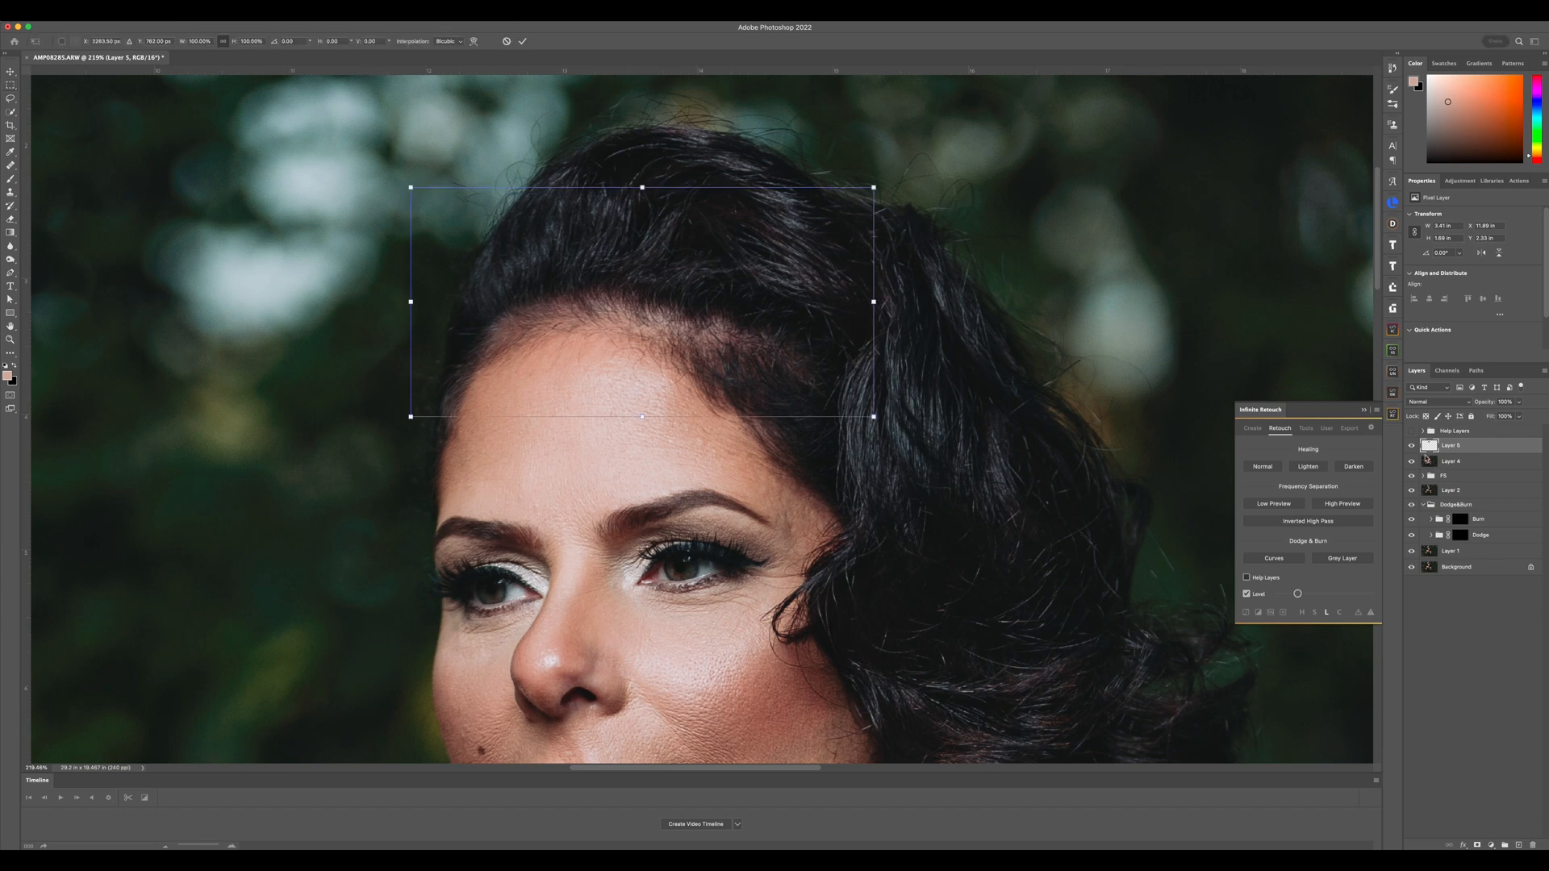
left_click(473, 41)
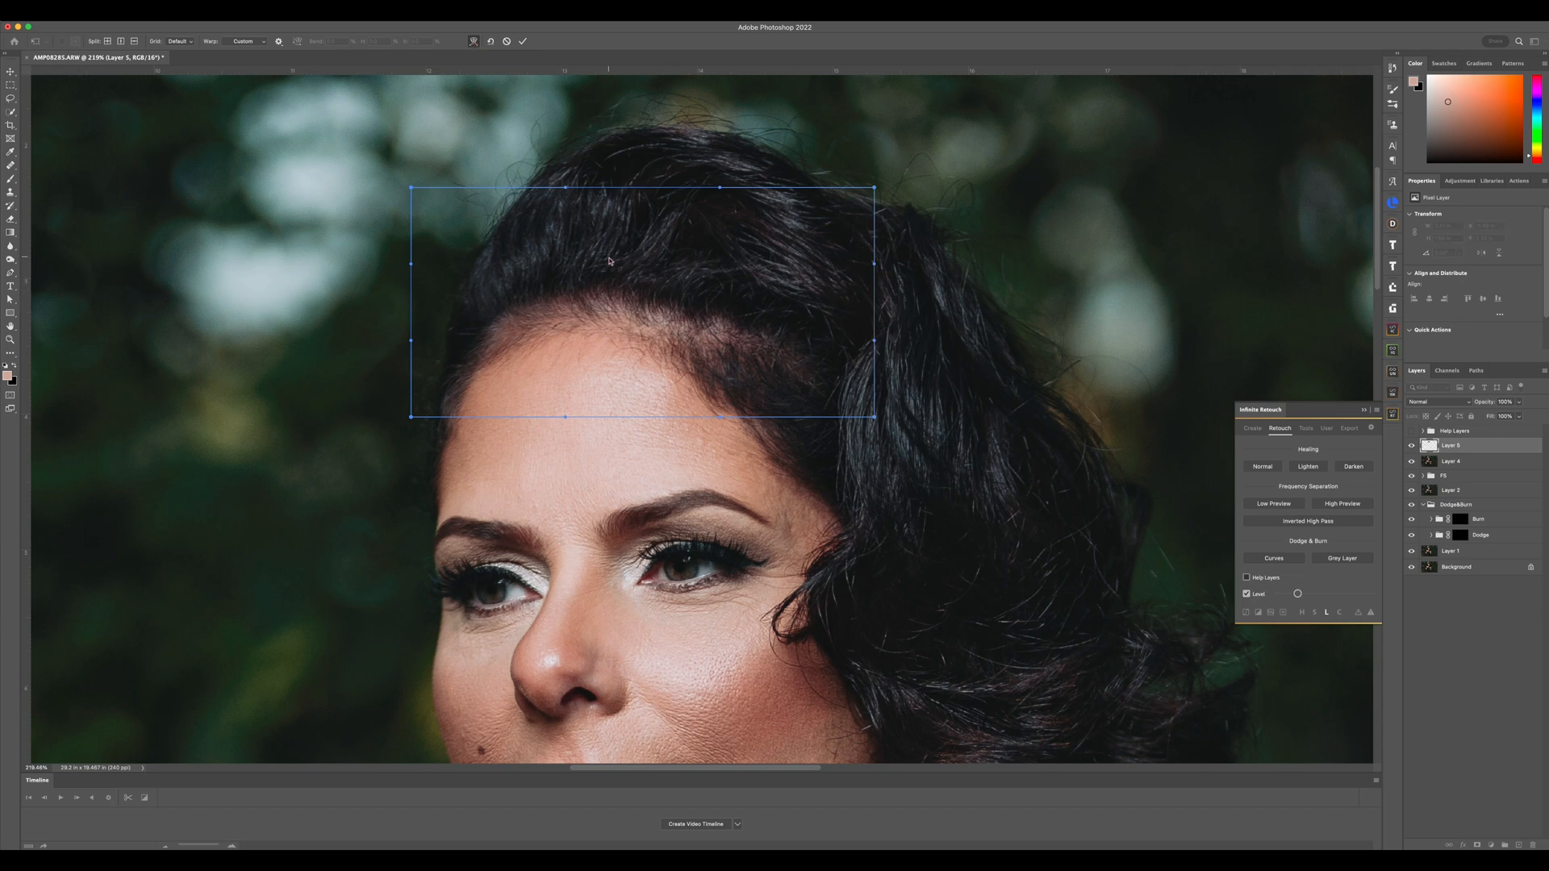
left_click_drag(611, 262, 616, 274)
left_click_drag(809, 304, 809, 312)
left_click_drag(411, 342, 414, 382)
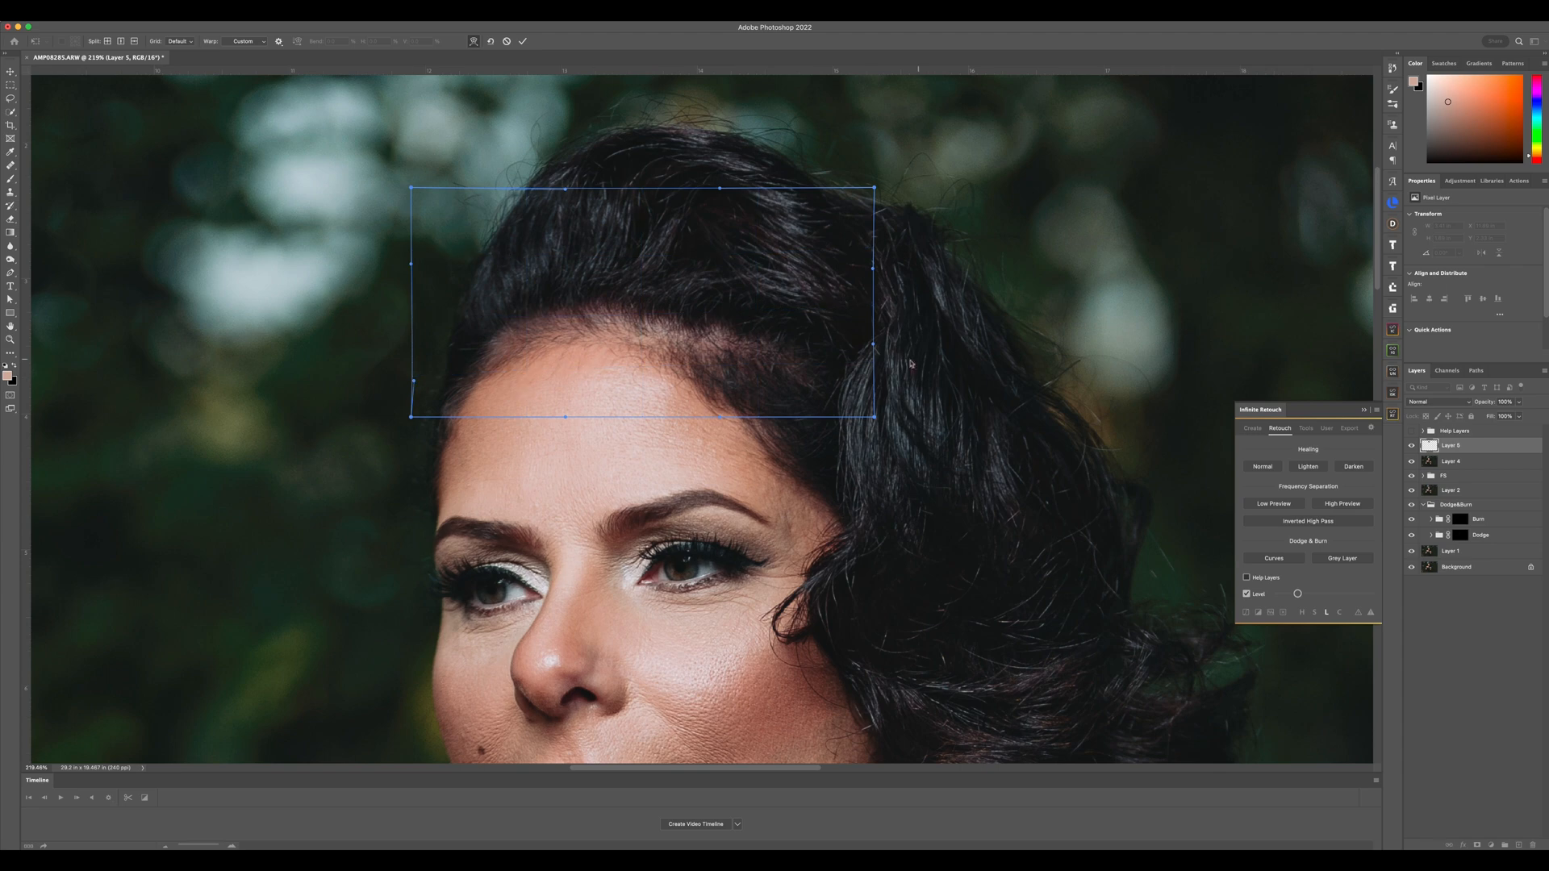
left_click_drag(875, 349, 868, 373)
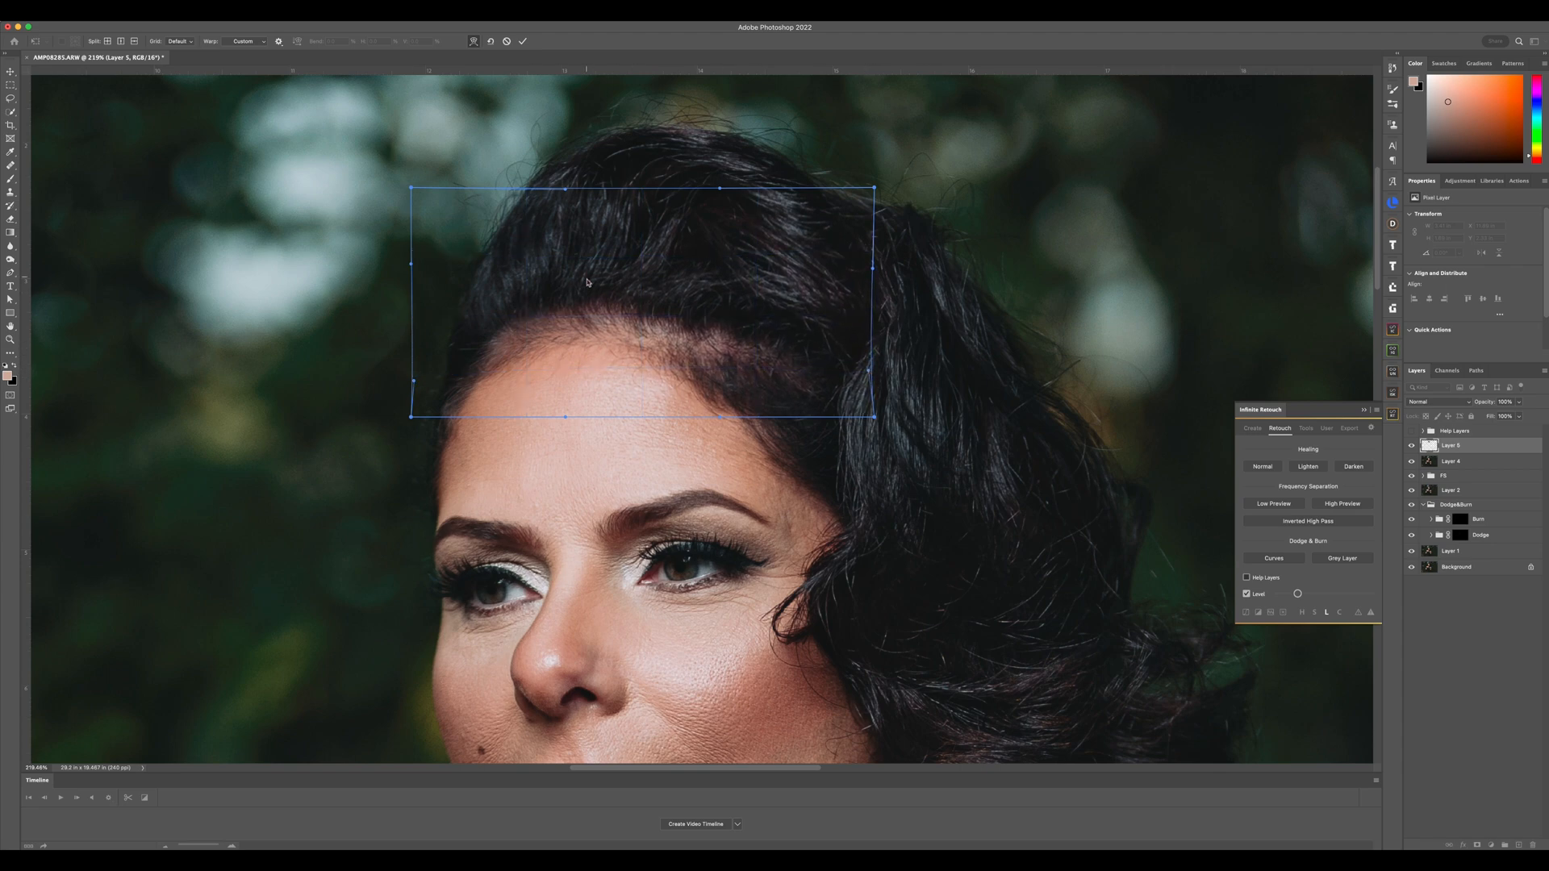
left_click_drag(587, 282, 588, 287)
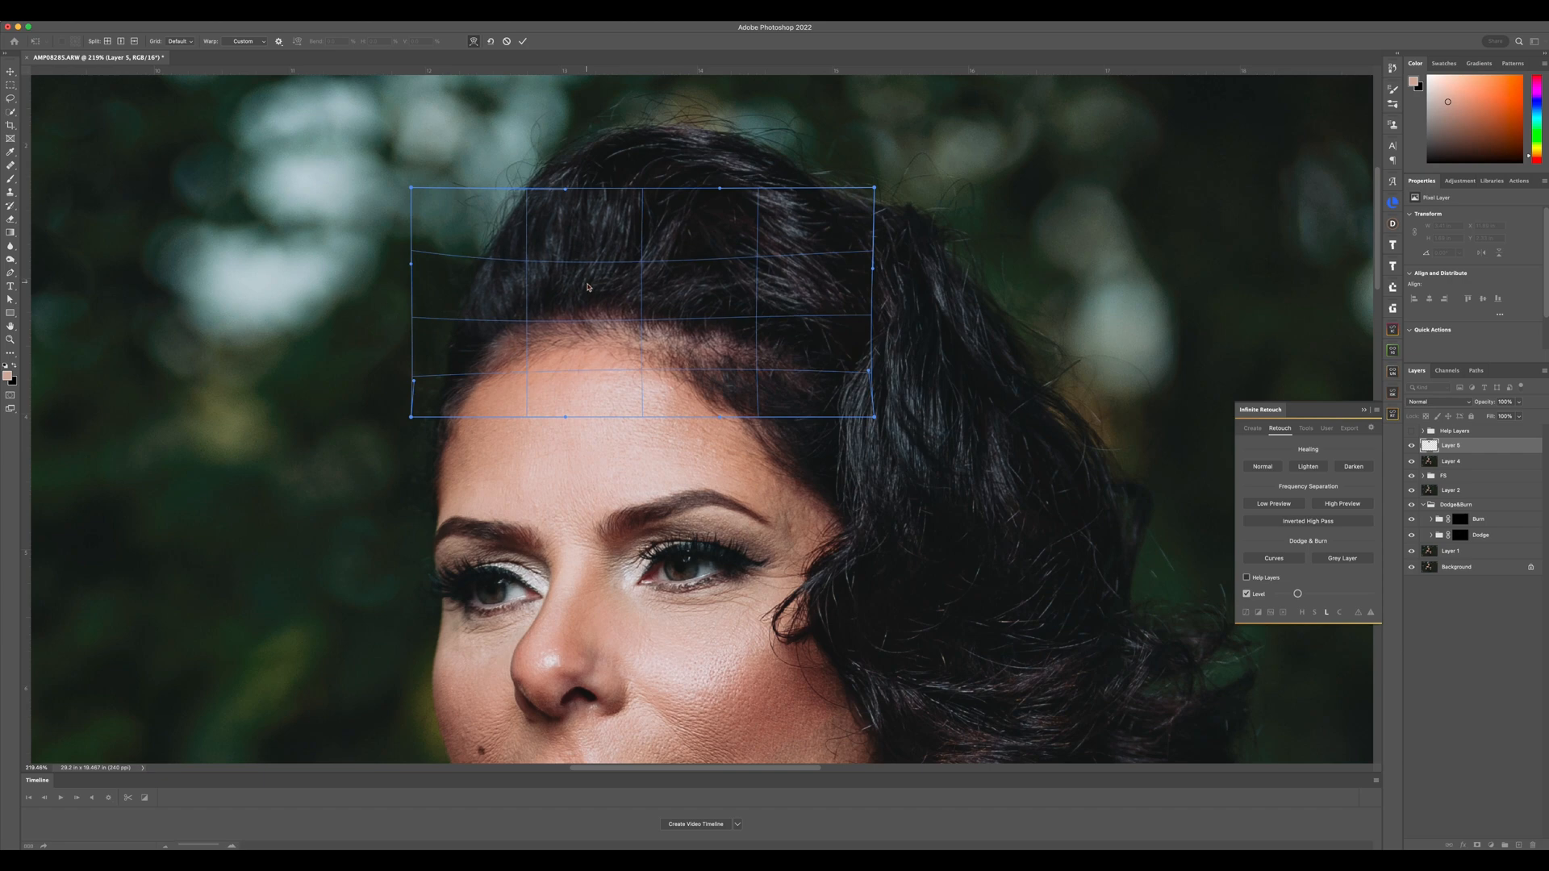
left_click_drag(587, 286, 587, 288)
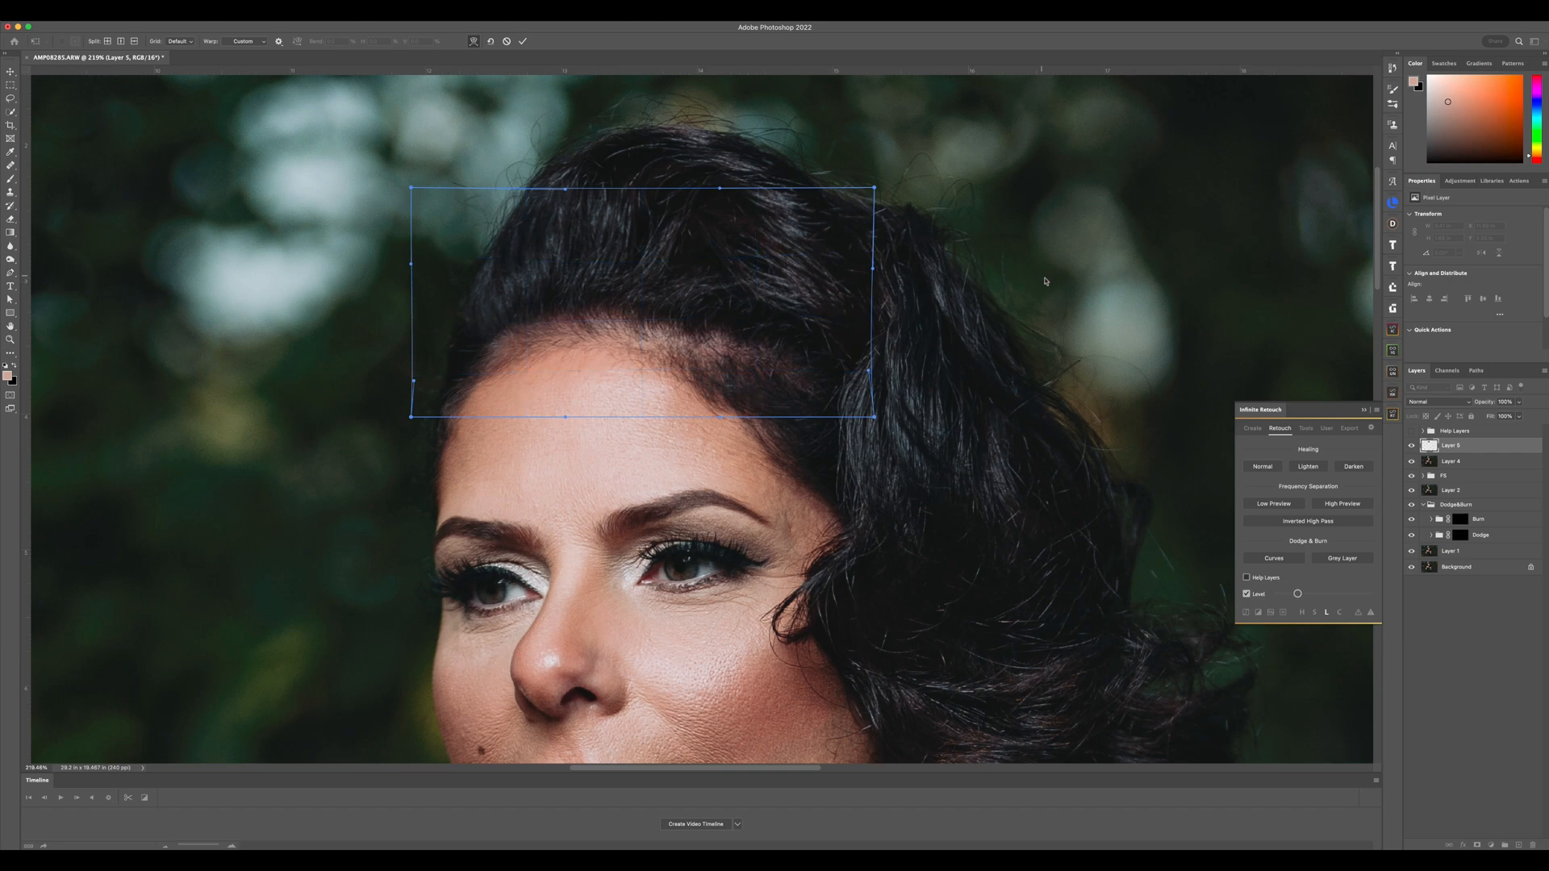
left_click(523, 41)
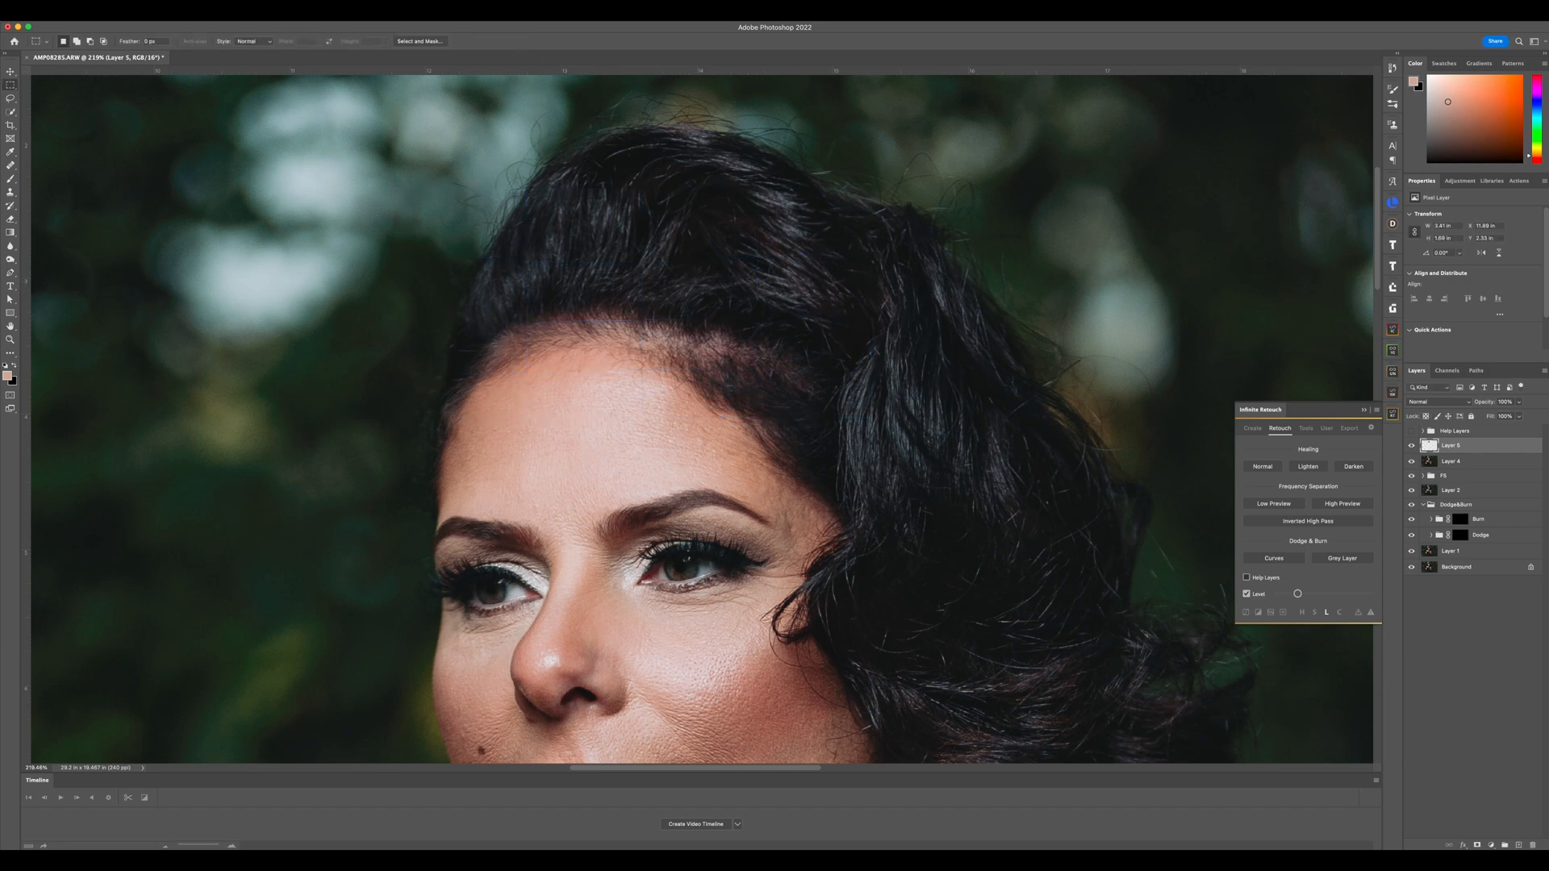
Add a black mask to the warped hair layer and paint white with a larger brush to reveal it along the hairline
left_click(1477, 845, "alt")
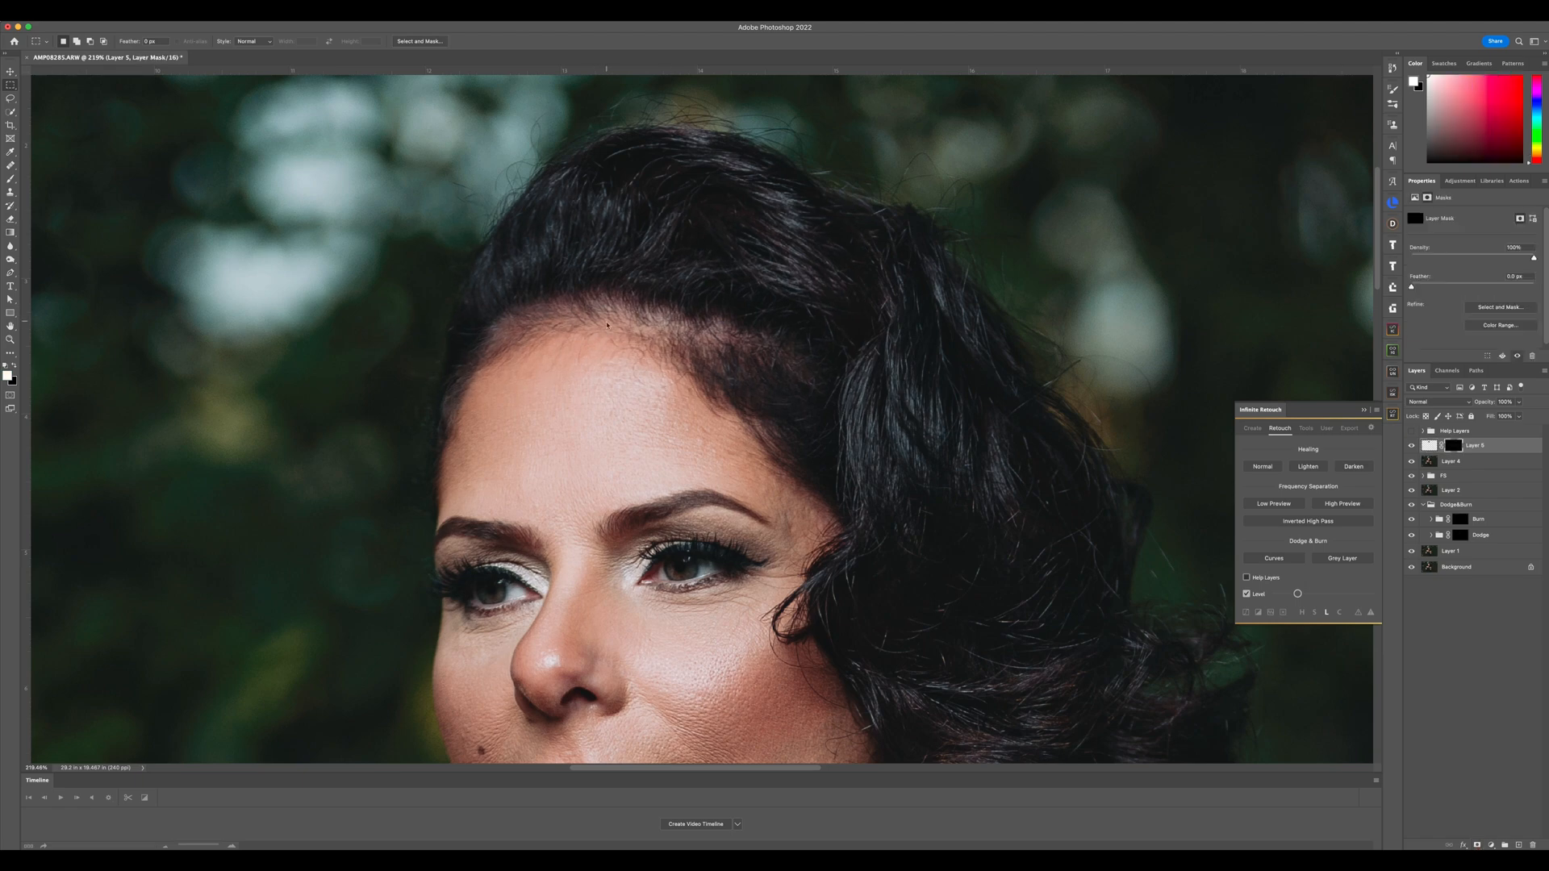
key("b")
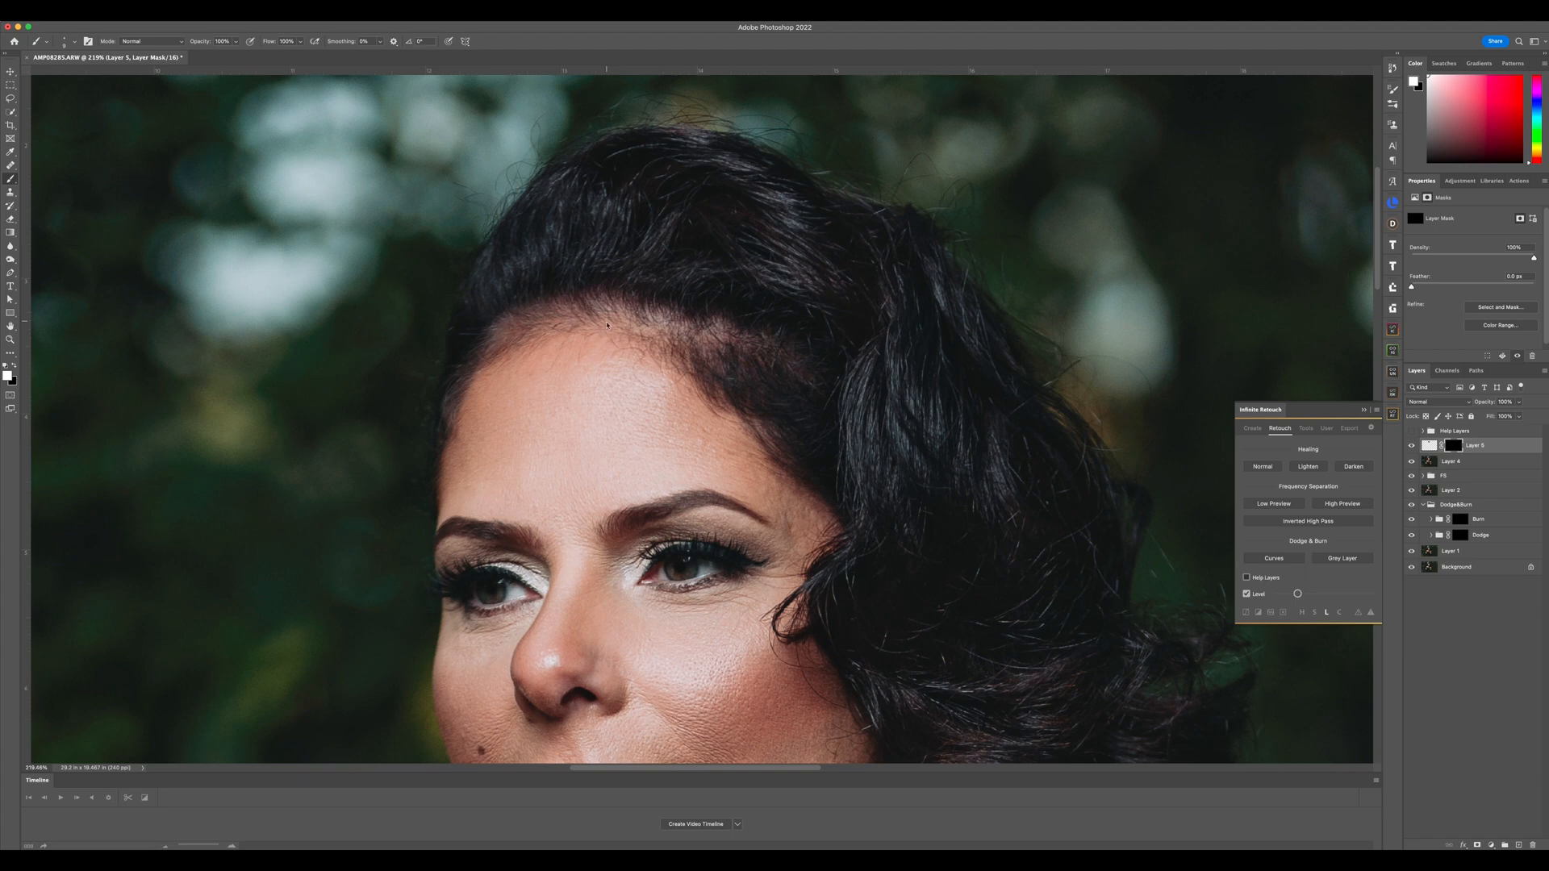
left_click_drag(637, 284, 682, 292, "ctrl+alt")
left_click_drag(731, 340, 716, 342, "ctrl+alt")
mouse_move(740, 330)
left_mouse_down()
mouse_move(597, 294)
mouse_move(488, 328)
left_mouse_up()
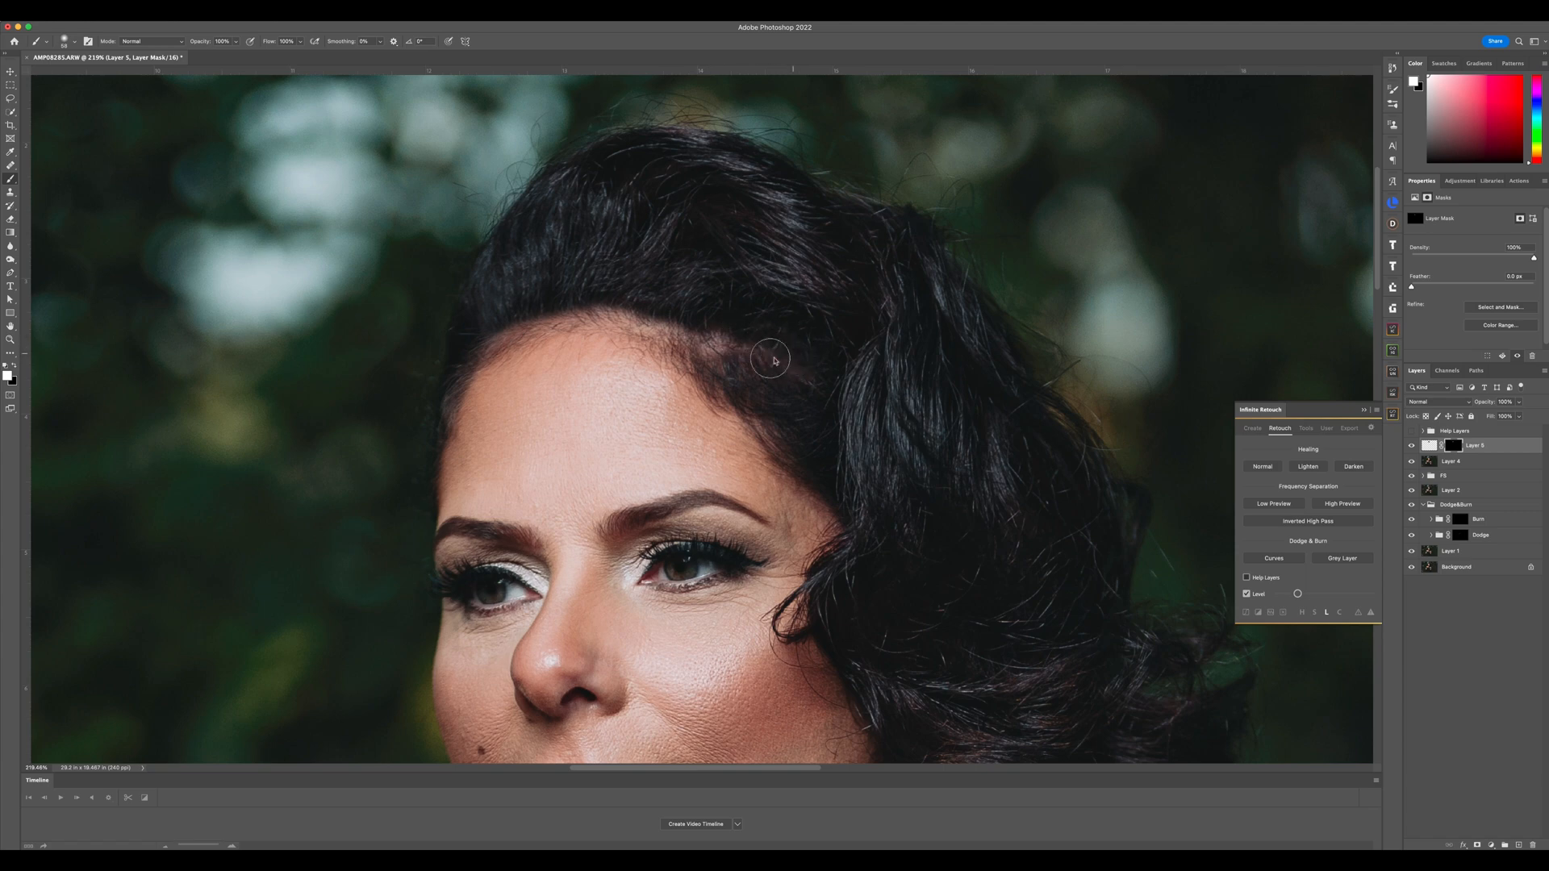
key("x")
key("x")
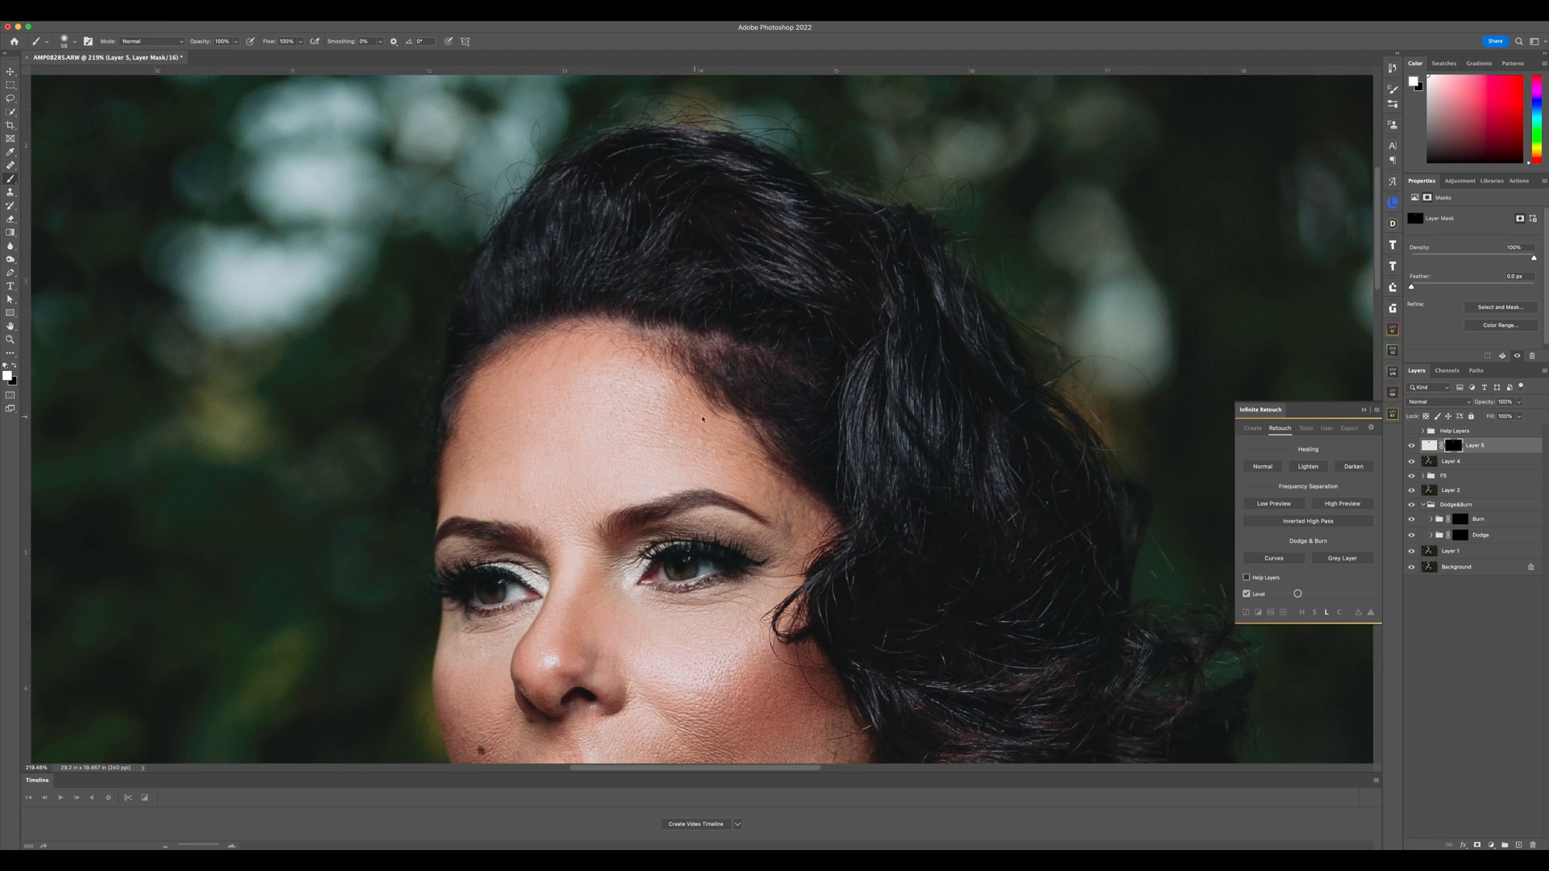
Compare the portrait with and without the warped hairline layer, and examine the shoulders, dress and whole image
scroll(702, 418, "down", 6)
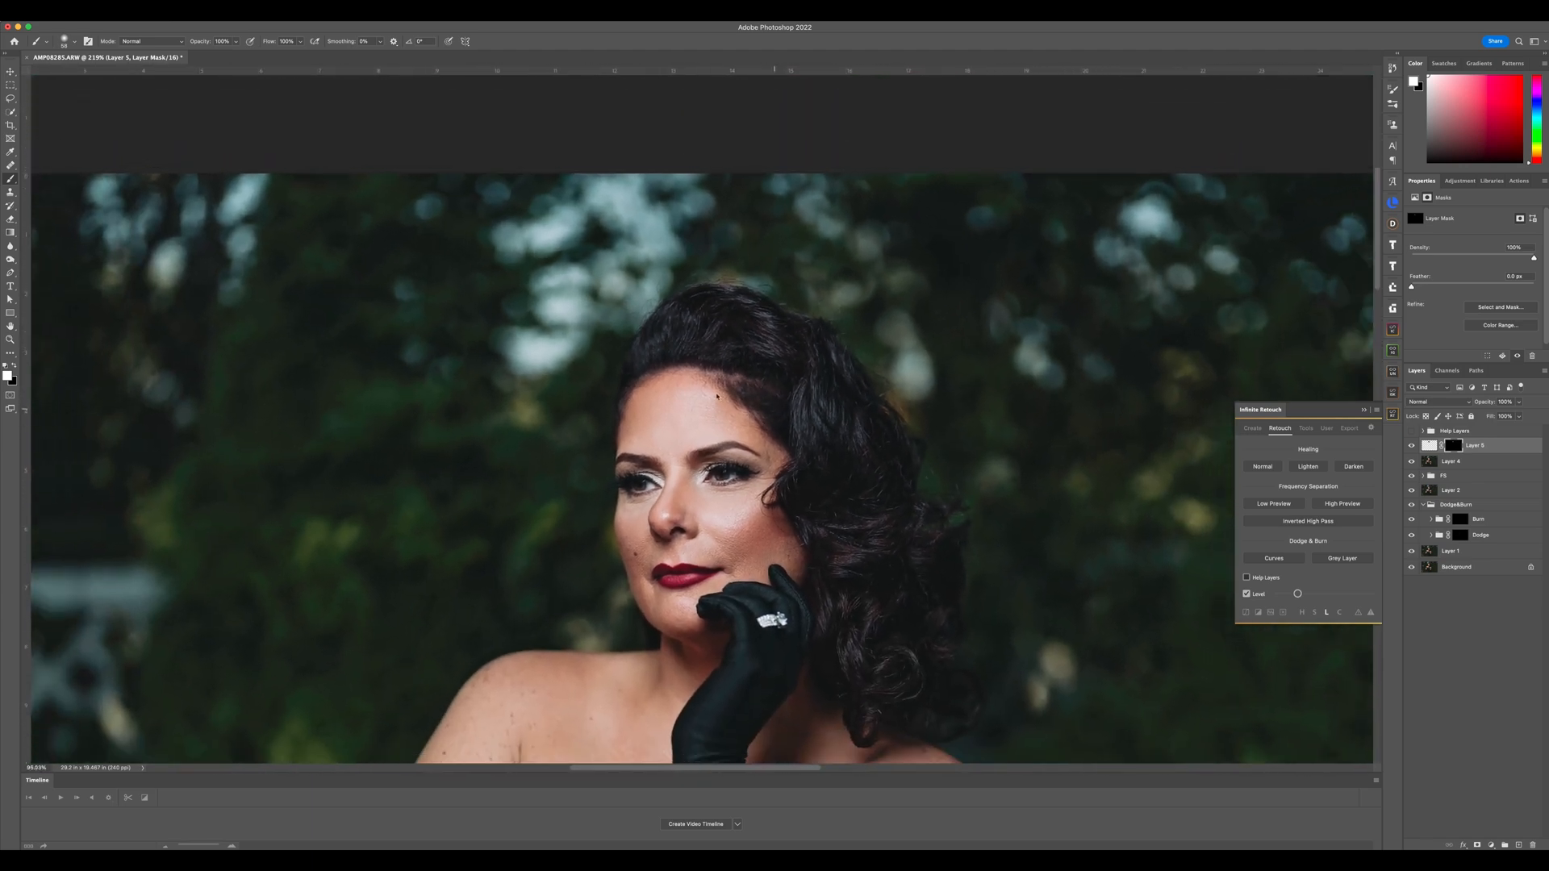
scroll(717, 396, "down", 2)
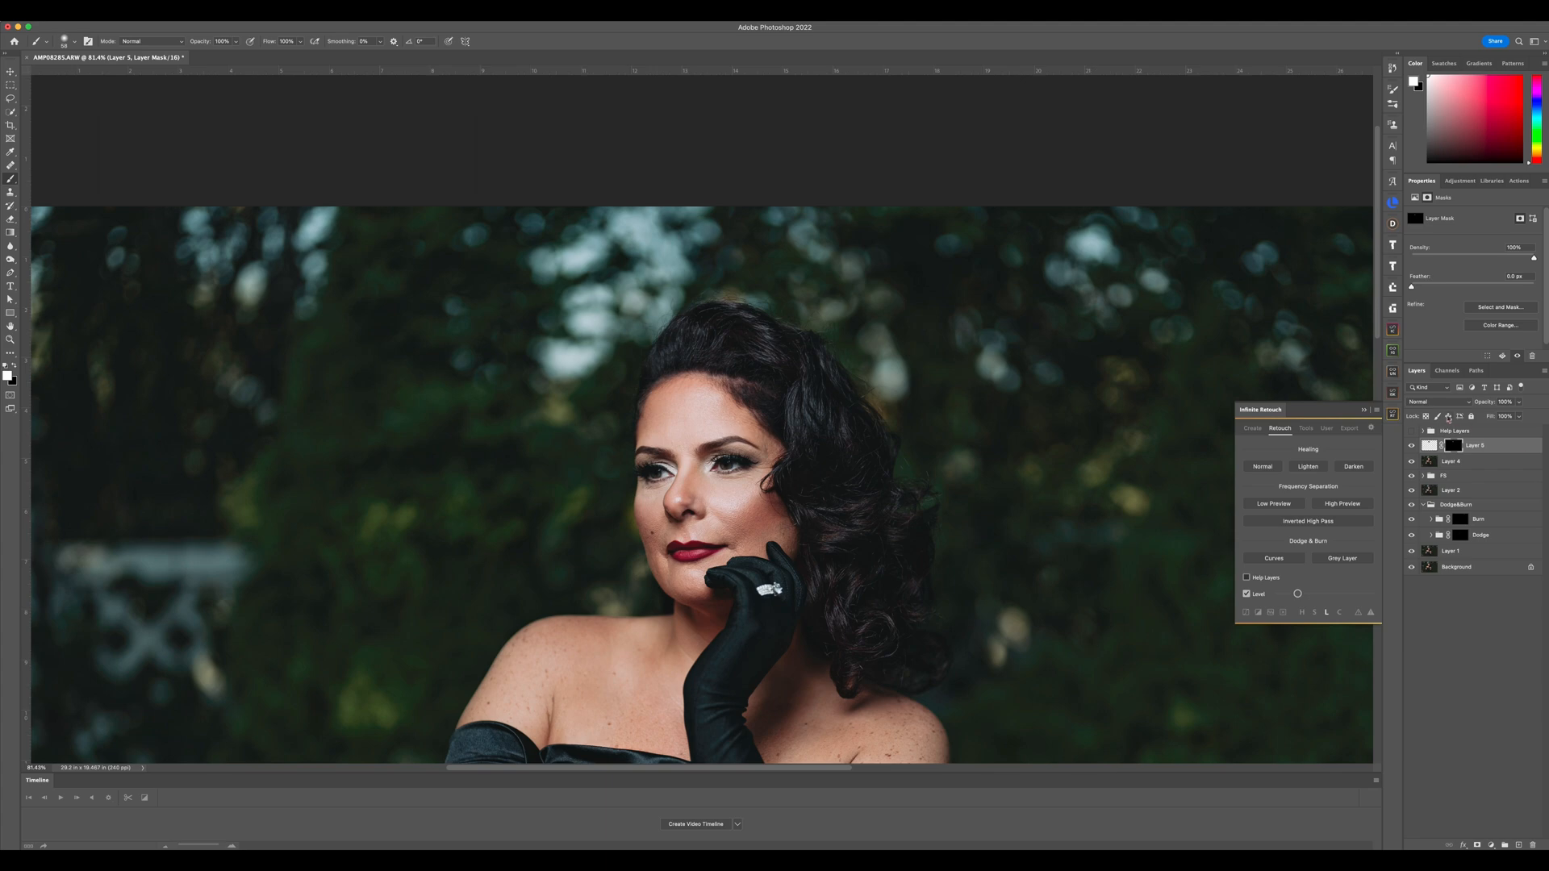
left_click(1413, 447)
left_click(1412, 446)
left_click(1413, 446)
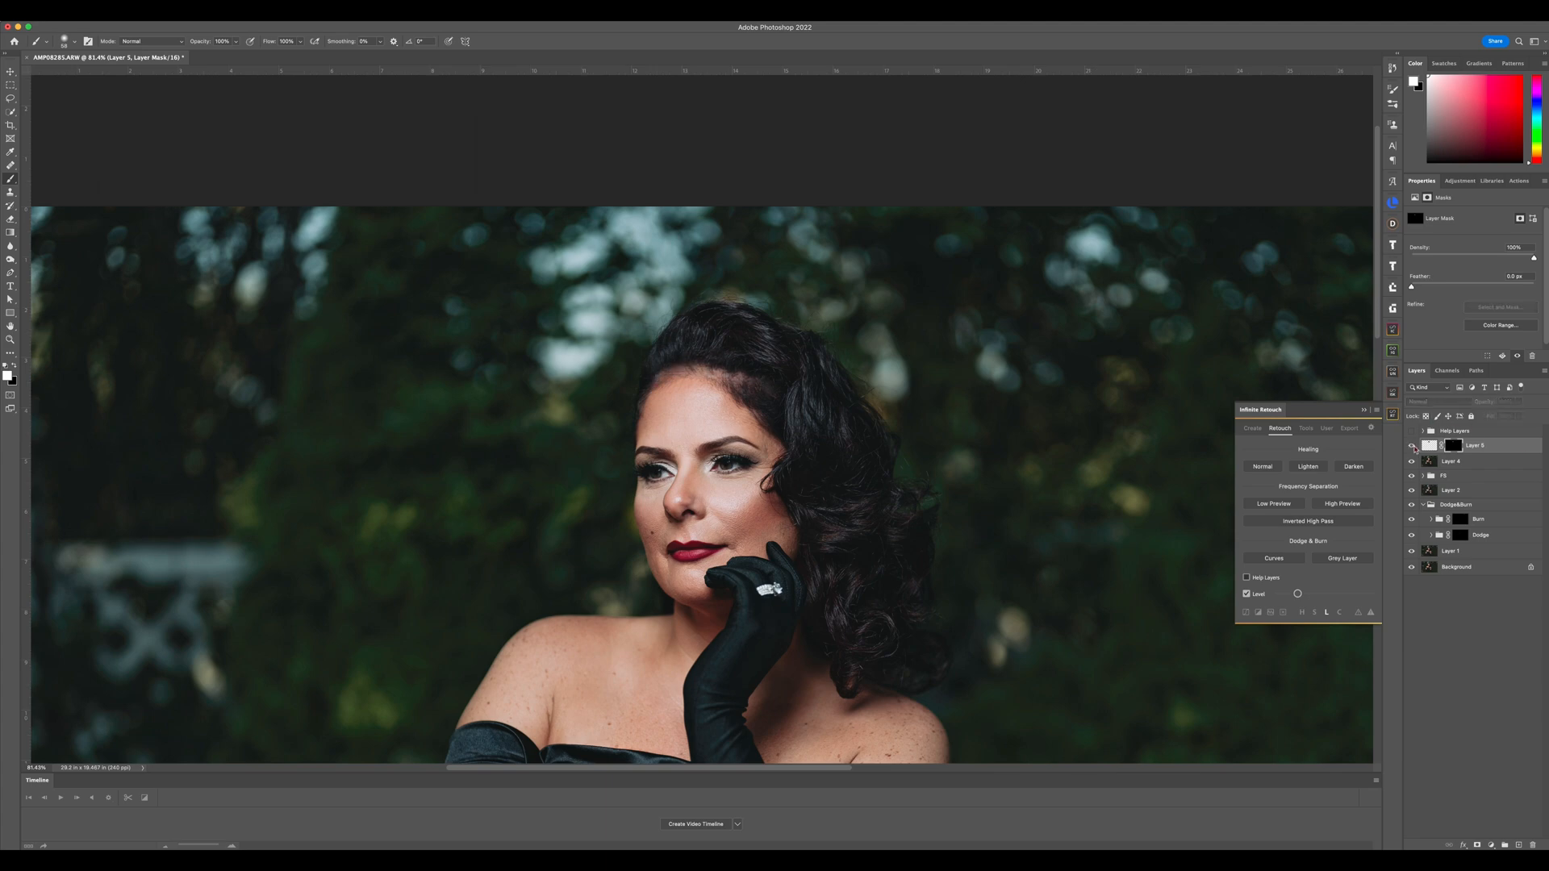
left_click(1412, 446)
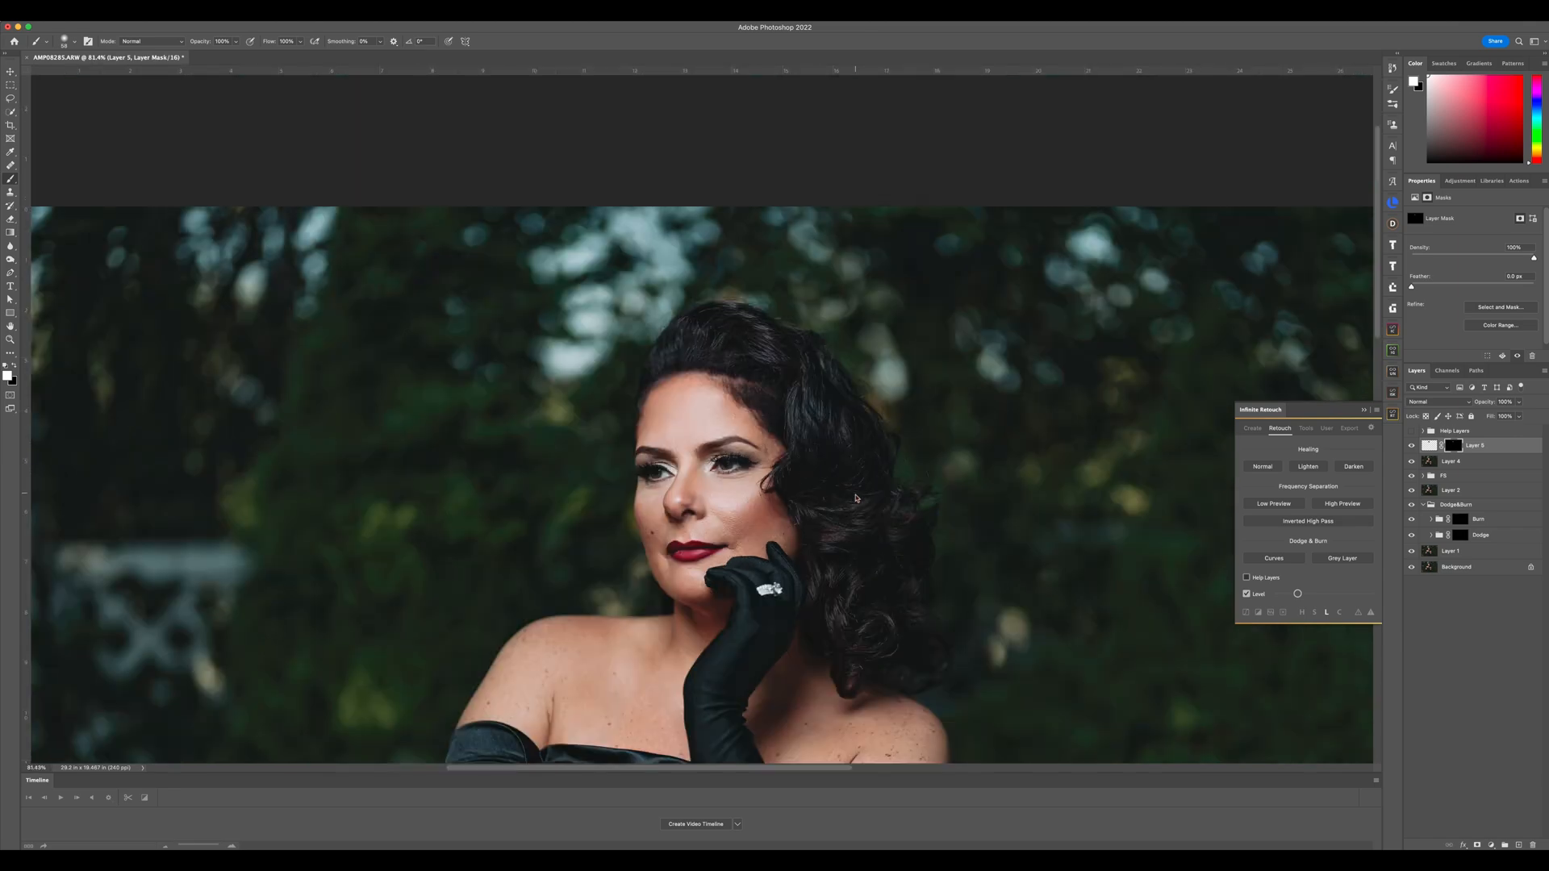
scroll(856, 497, "down", 3)
scroll(856, 498, "up", 4)
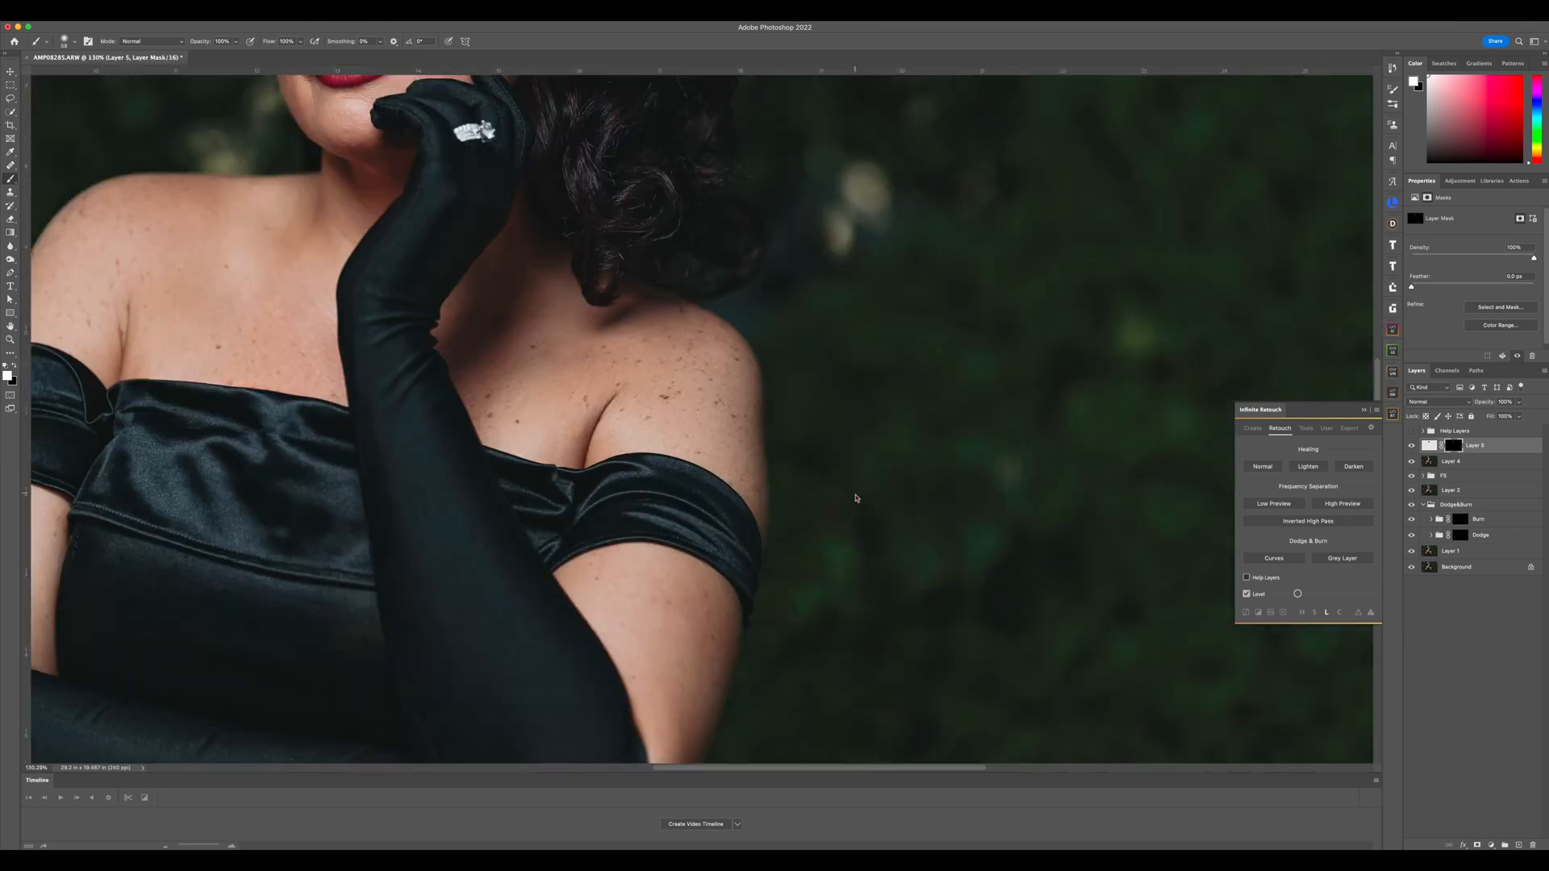
scroll(856, 498, "down", 1)
scroll(855, 498, "down", 3)
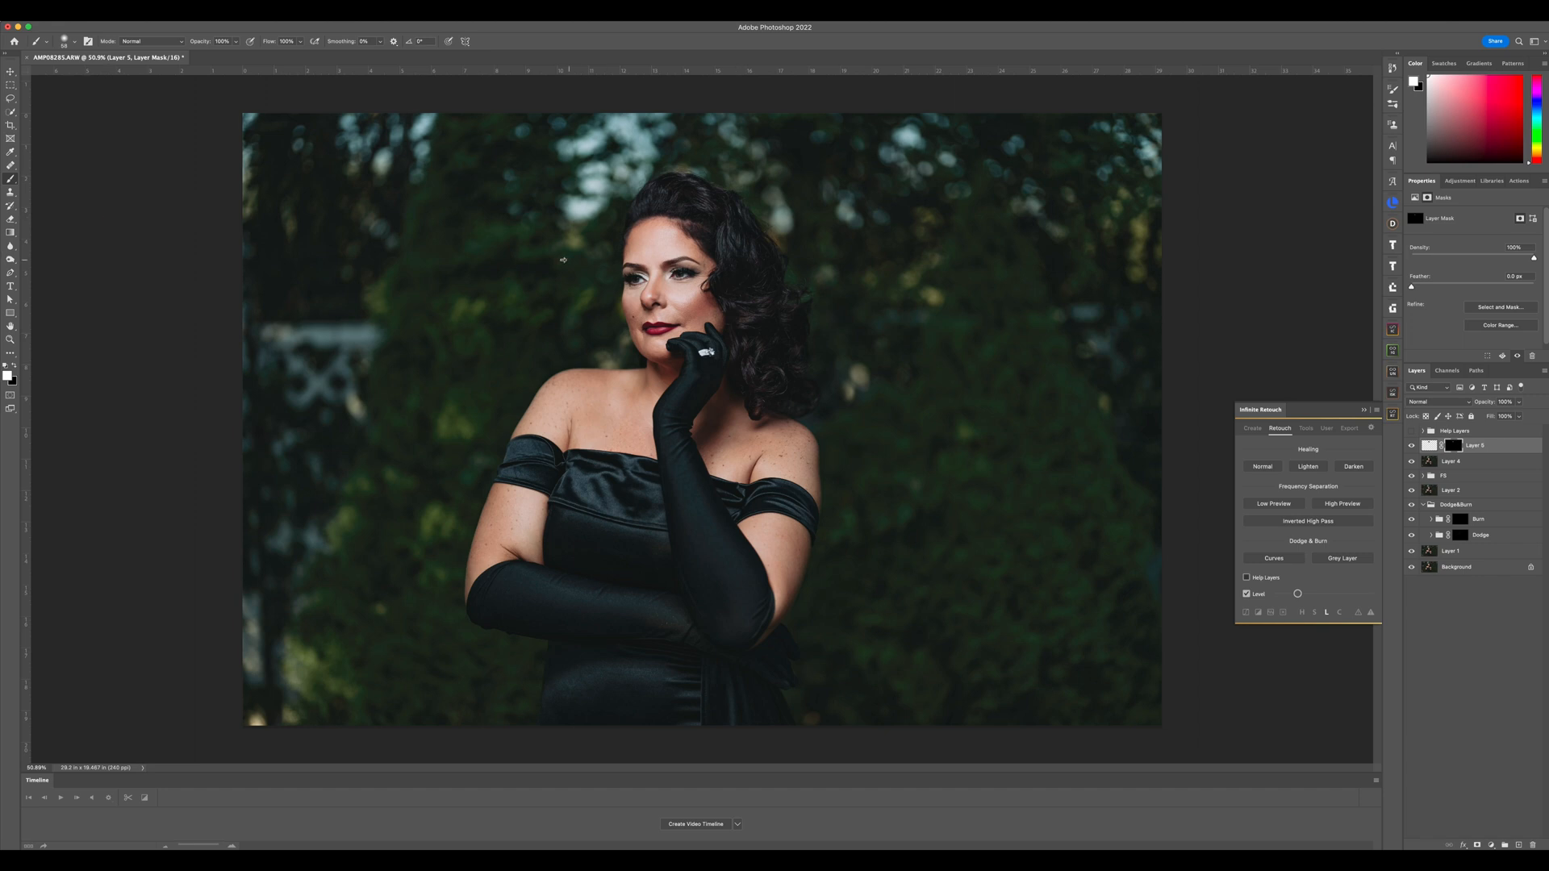
scroll(726, 228, "up", 4)
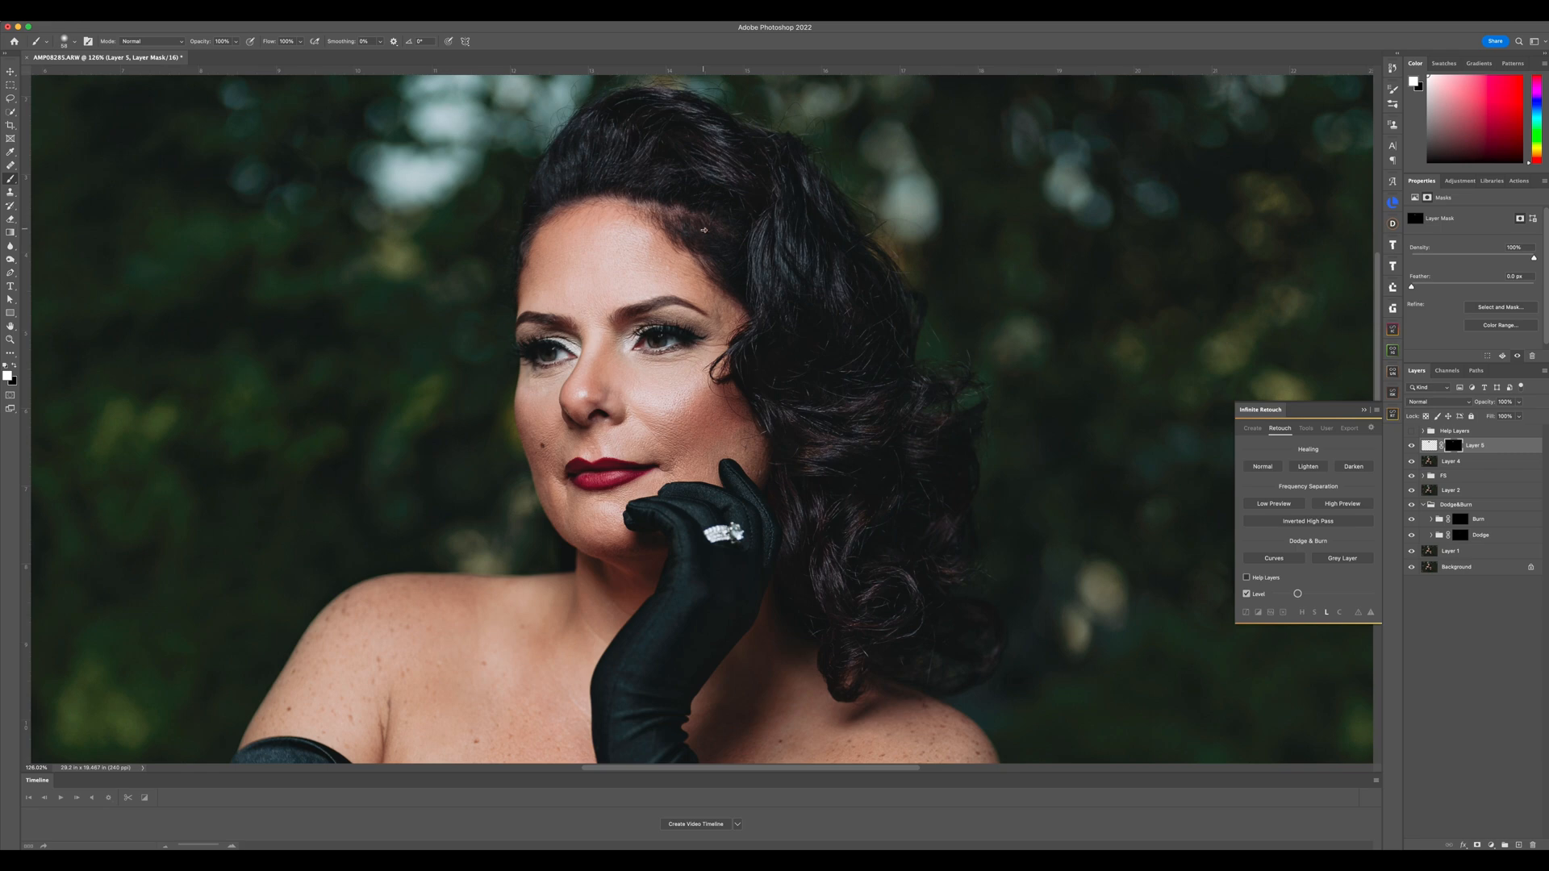
Swap the foreground colour to black for the hairline layer's mask
key("x")
key("x")
key("x")
scroll(830, 425, "down", 5)
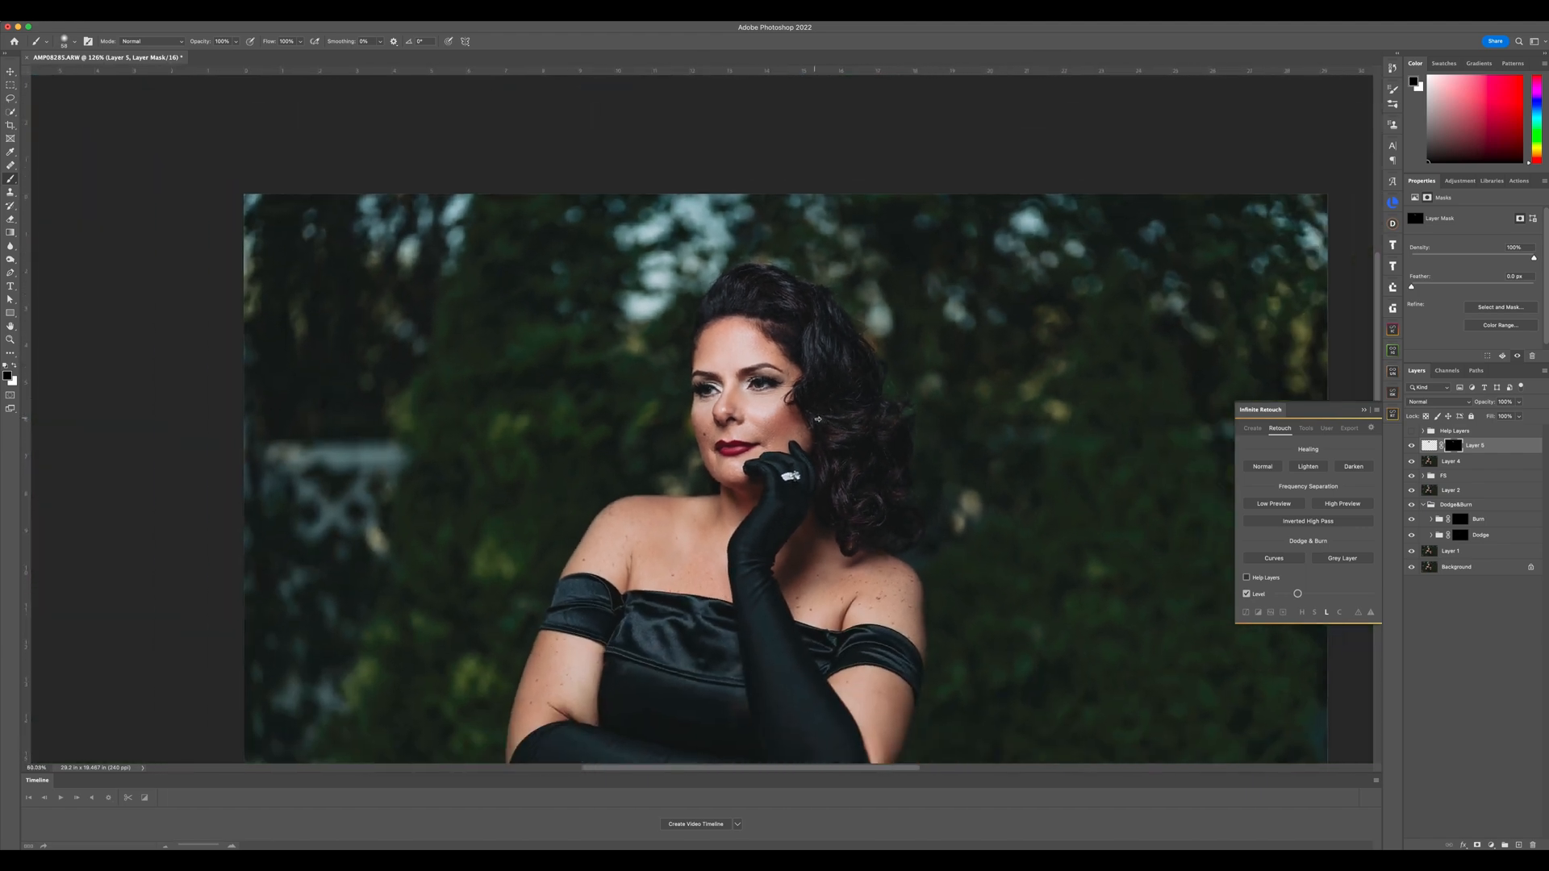
scroll(825, 422, "down", 5)
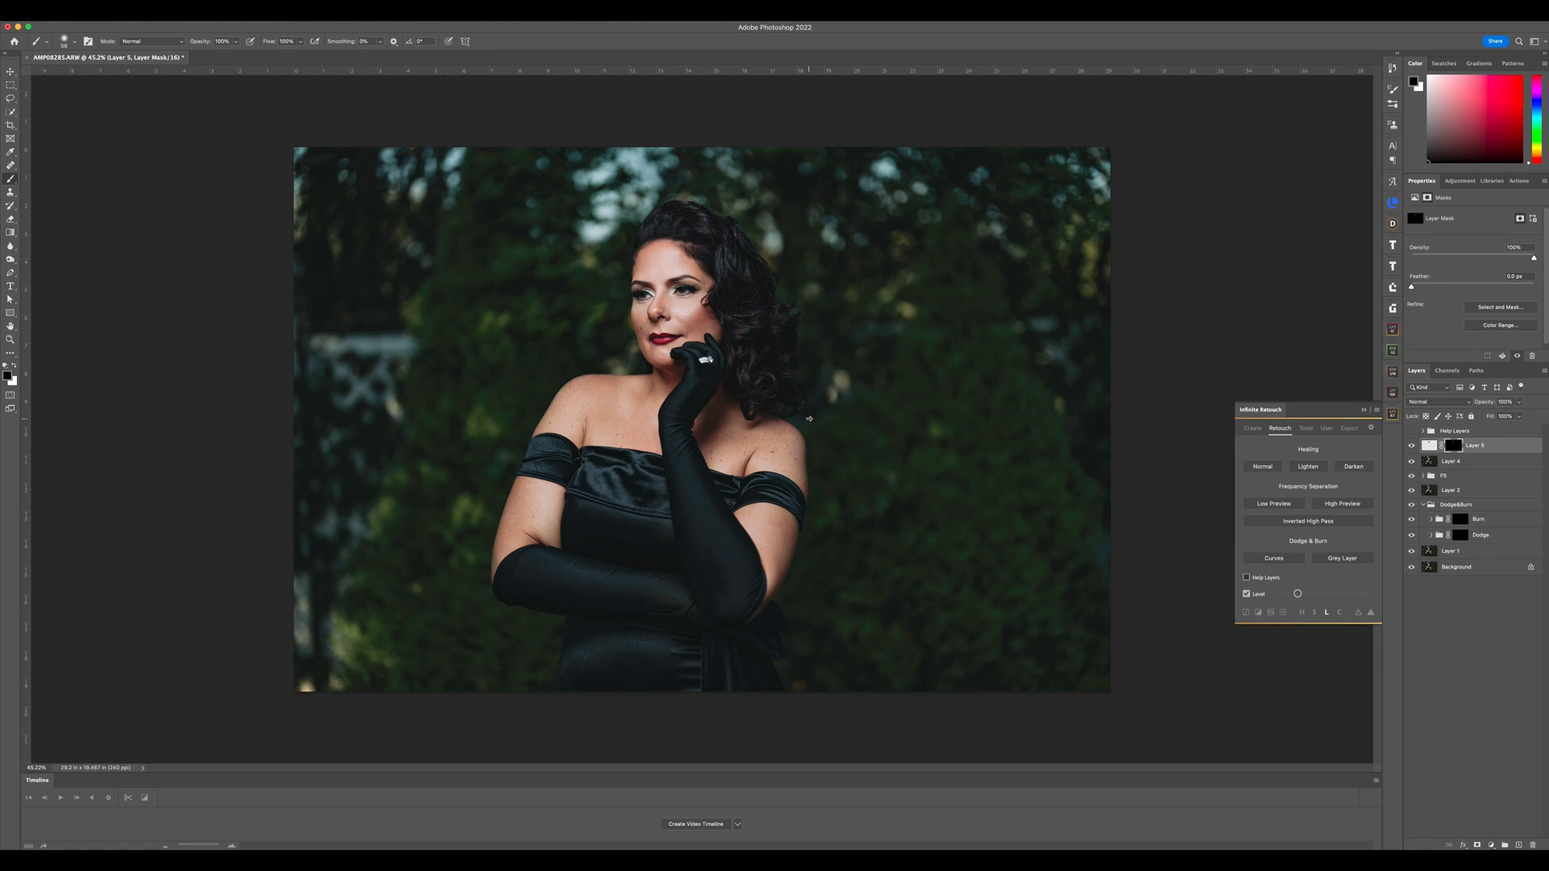
Stamp all visible layers into a new layer and create a strong Infinite Skin smoothing group on it
scroll(738, 397, "up", 3)
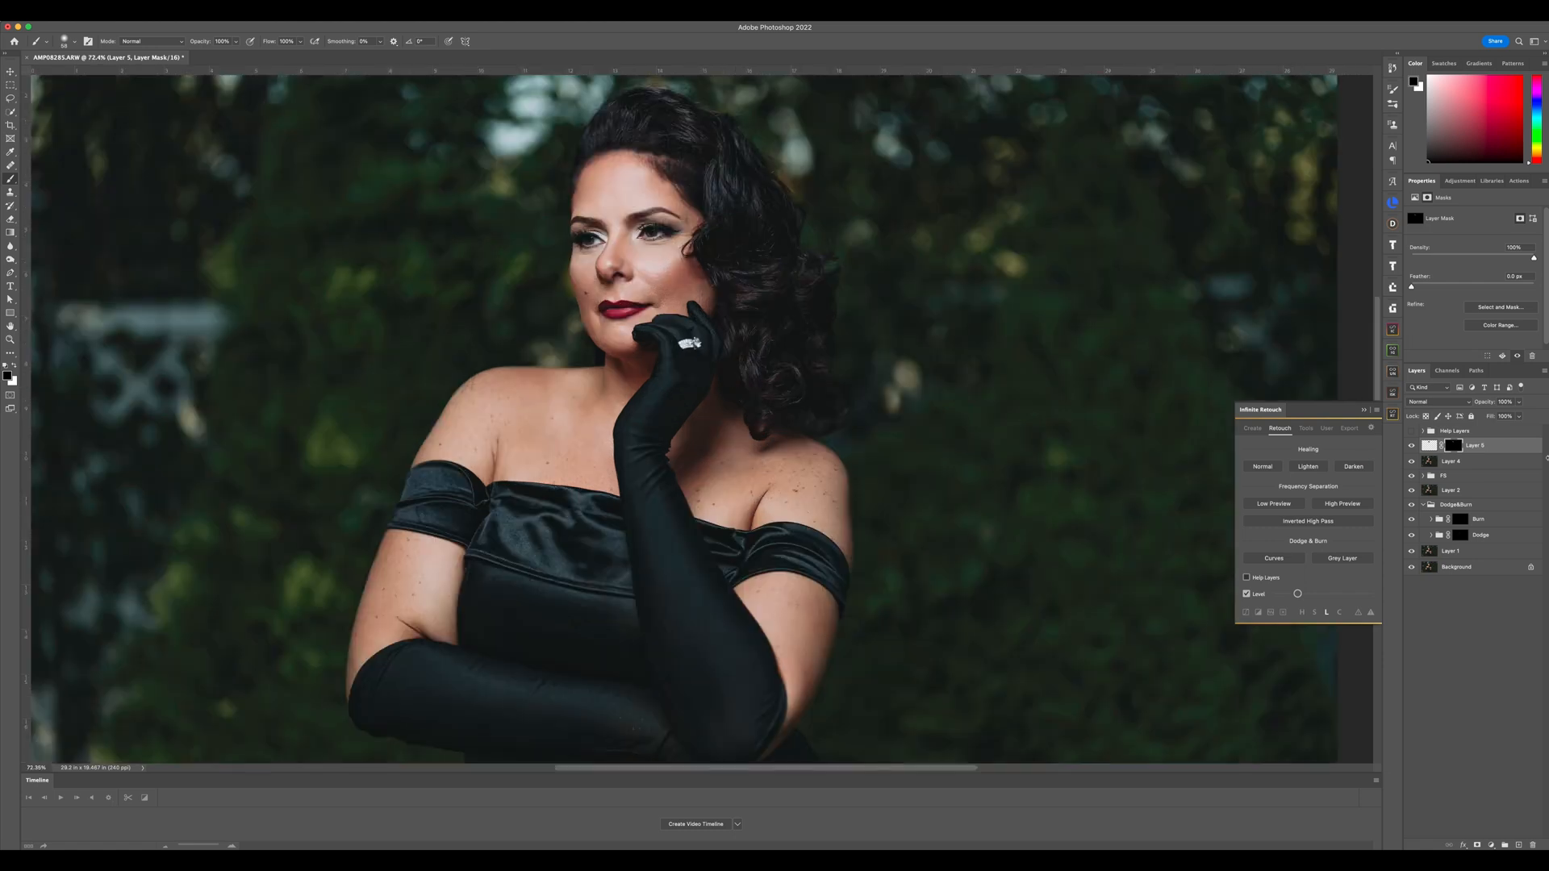
key("super+alt+shift+e")
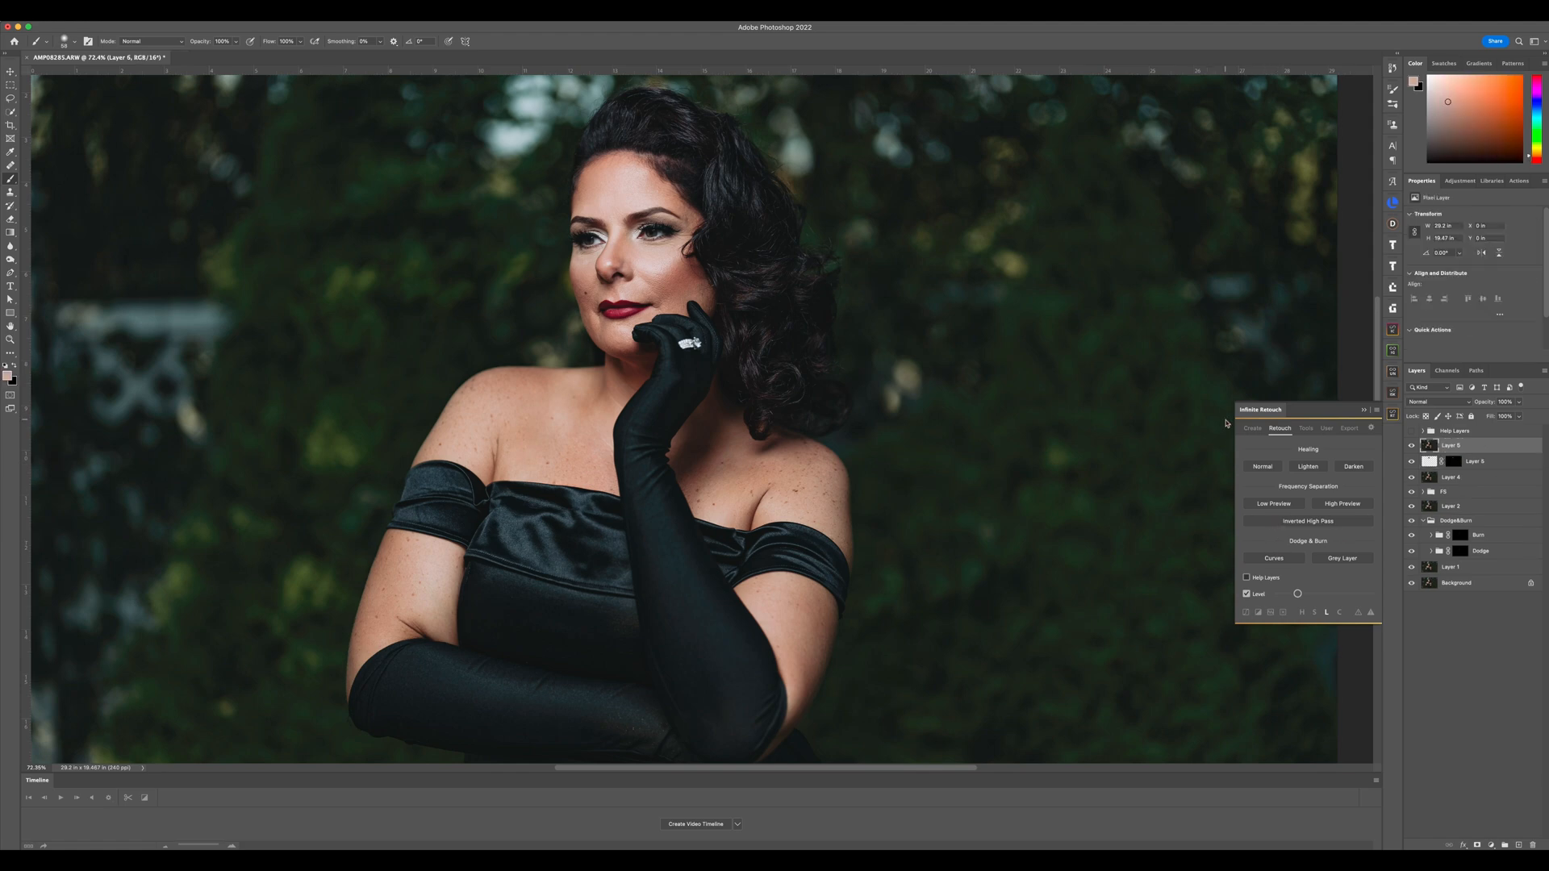
left_click(1393, 373)
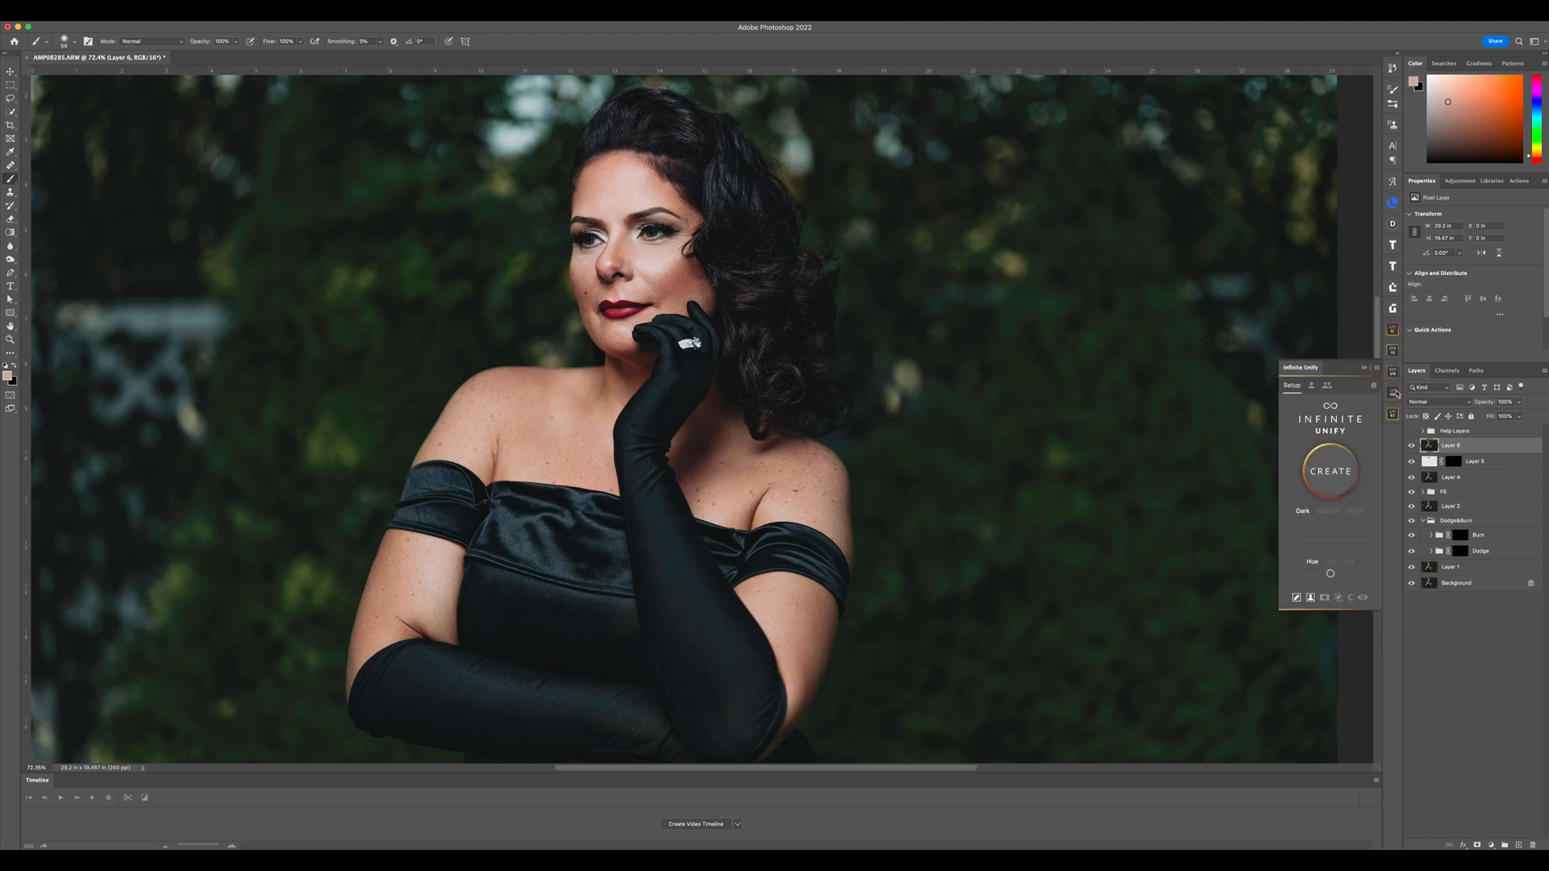
left_click(1394, 393)
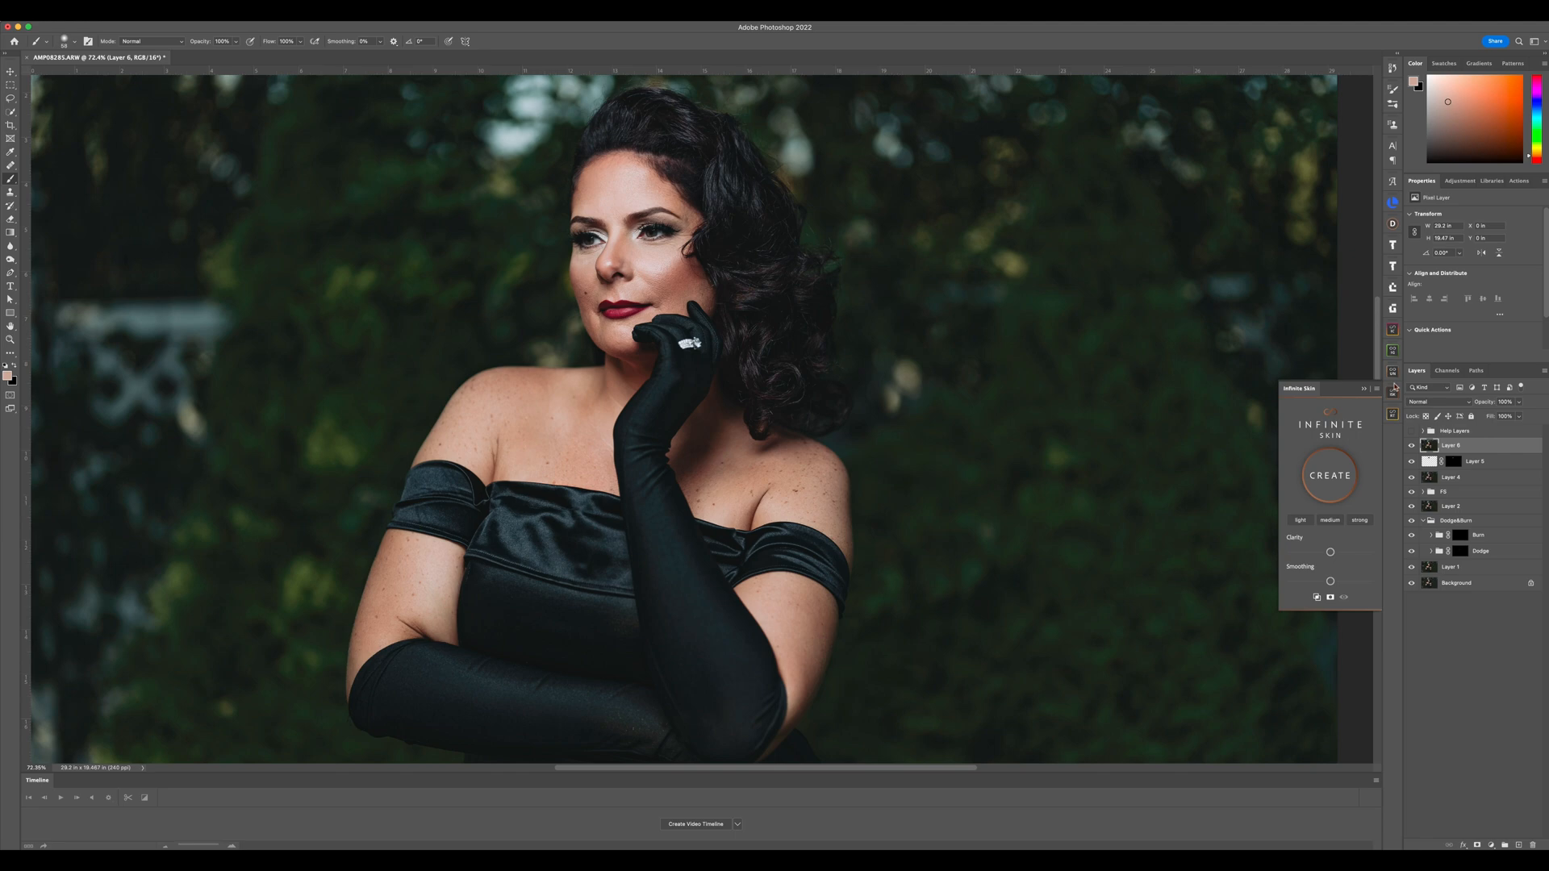
left_click(1353, 524)
left_click(1319, 481)
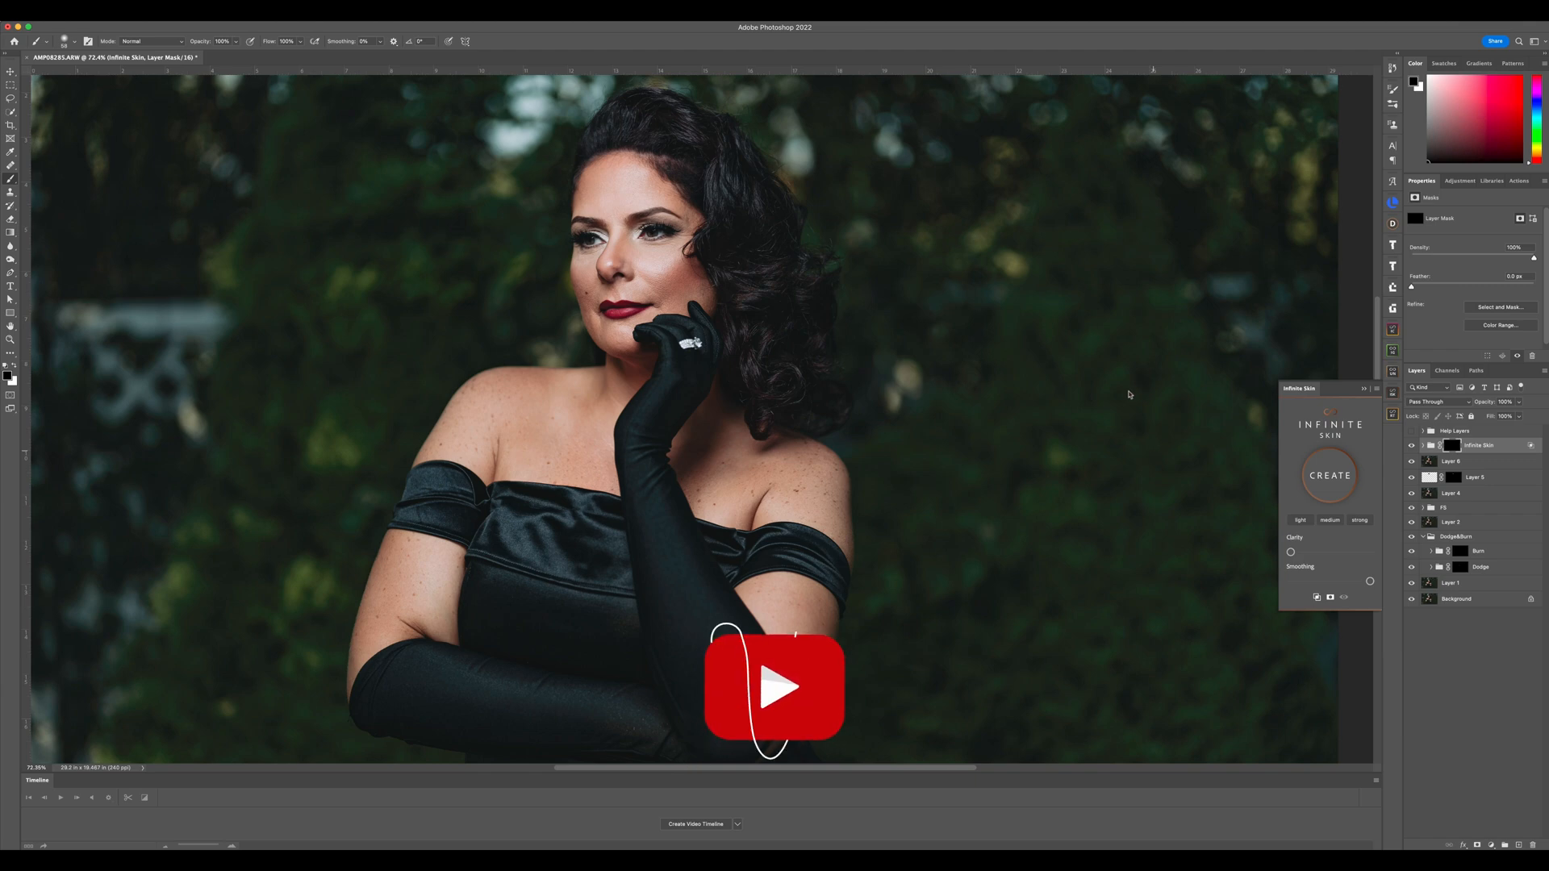
Paint white on the Infinite Skin mask over the forehead, cheeks, nose and chin to reveal the face smoothing
scroll(646, 276, "up", 5)
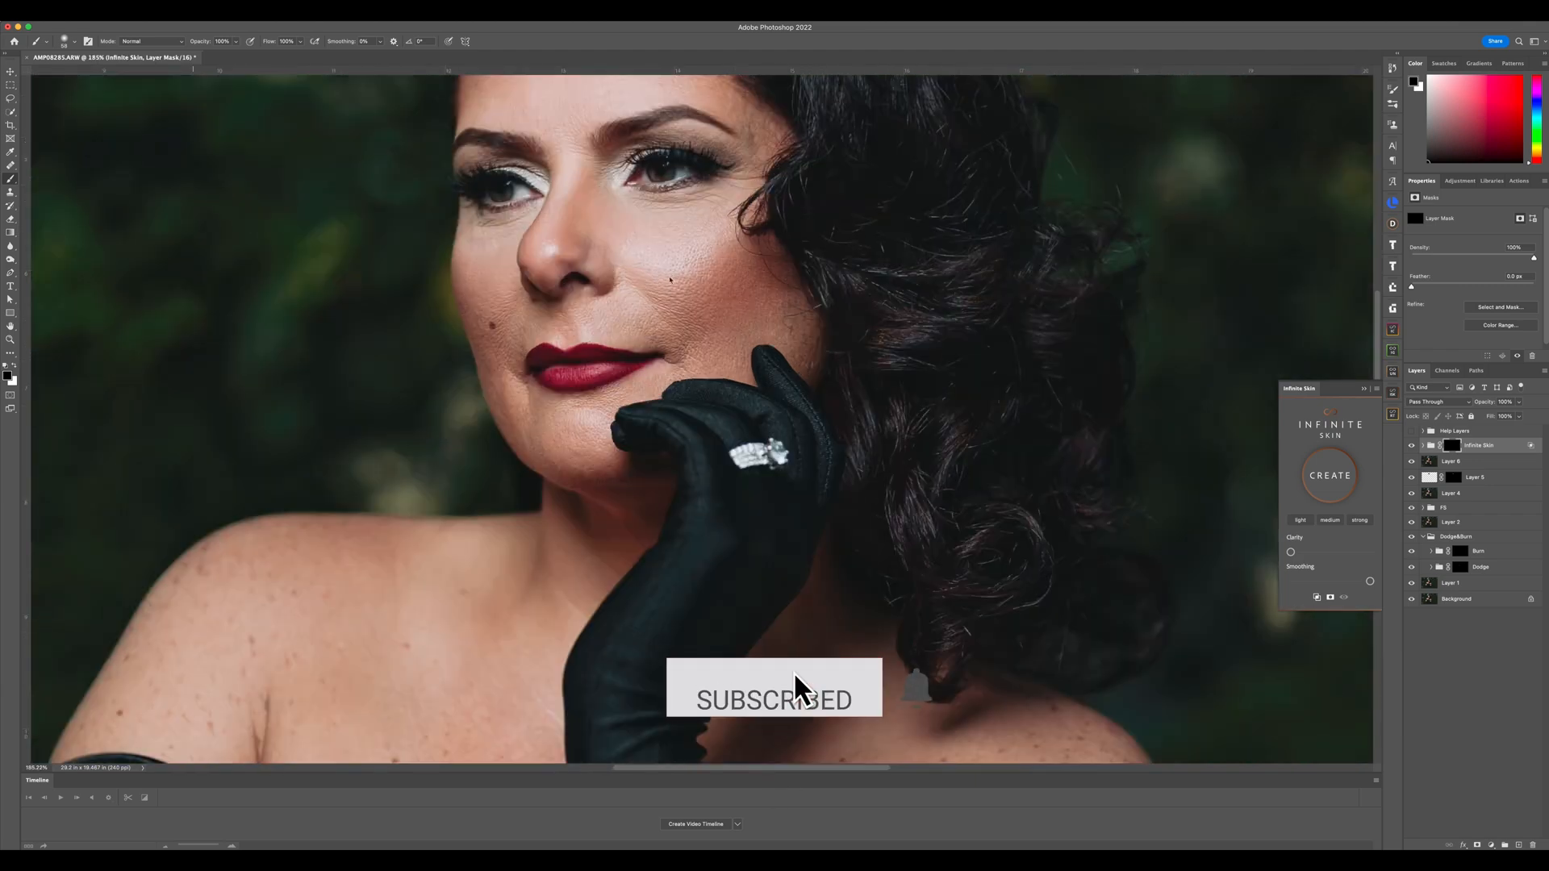
scroll(694, 393, "up", 3)
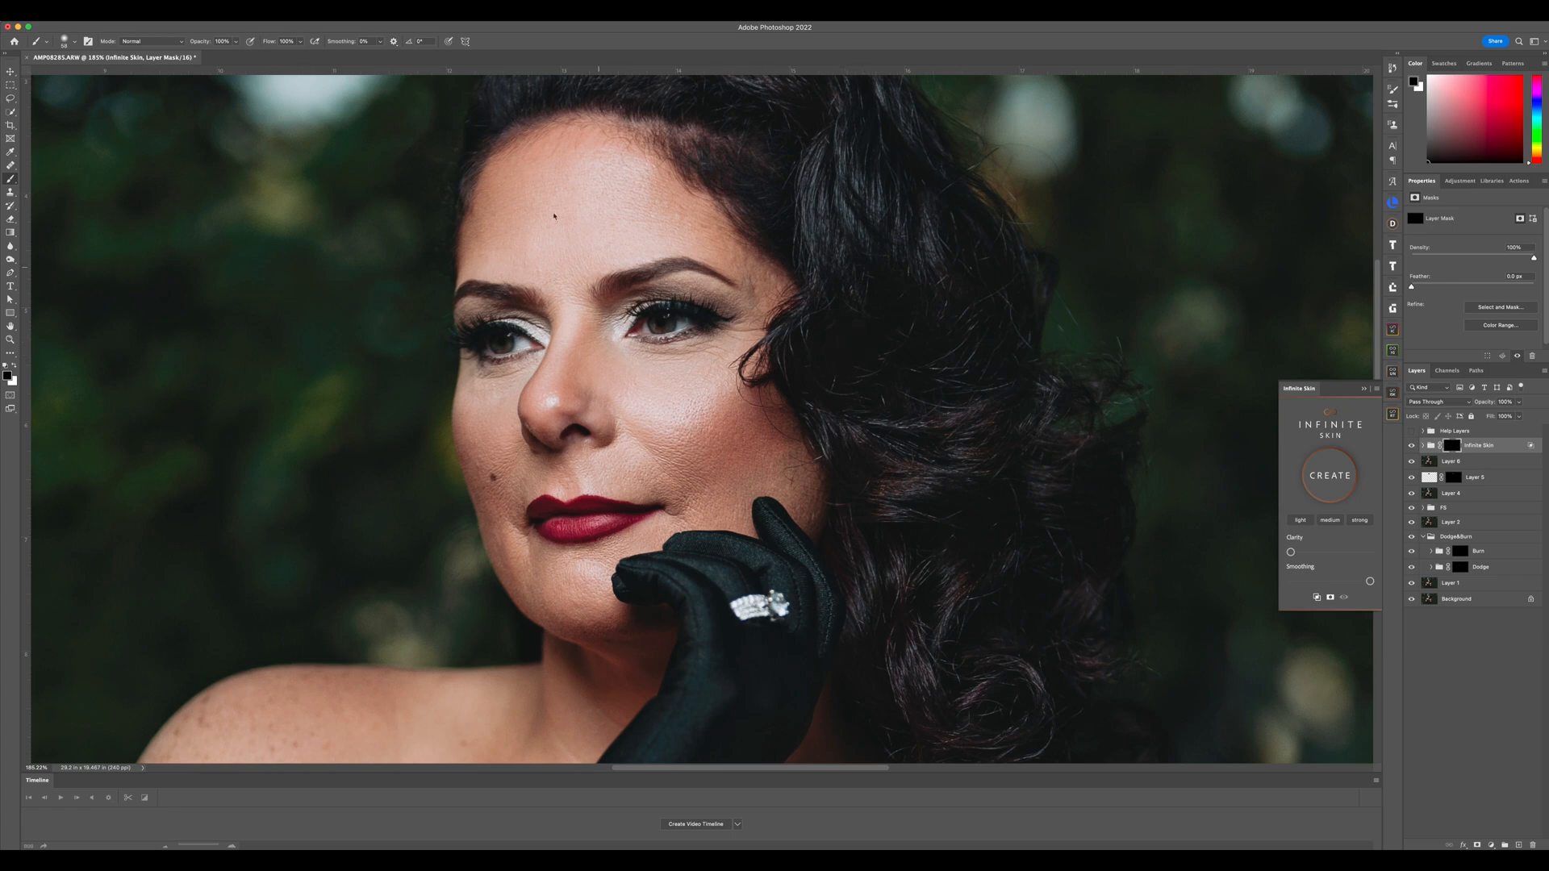
key("x")
left_click_drag(659, 387, 698, 390)
mouse_move(674, 442)
left_mouse_down()
mouse_move(627, 453)
mouse_move(774, 435)
mouse_move(732, 417)
mouse_move(727, 358)
mouse_move(596, 364)
mouse_move(594, 383)
mouse_move(559, 268)
mouse_move(482, 246)
mouse_move(516, 175)
mouse_move(493, 207)
mouse_move(593, 145)
mouse_move(579, 148)
mouse_move(625, 152)
mouse_move(666, 192)
mouse_move(654, 199)
mouse_move(718, 240)
mouse_move(595, 245)
mouse_move(686, 234)
left_mouse_up()
left_click_drag(685, 235, 661, 236)
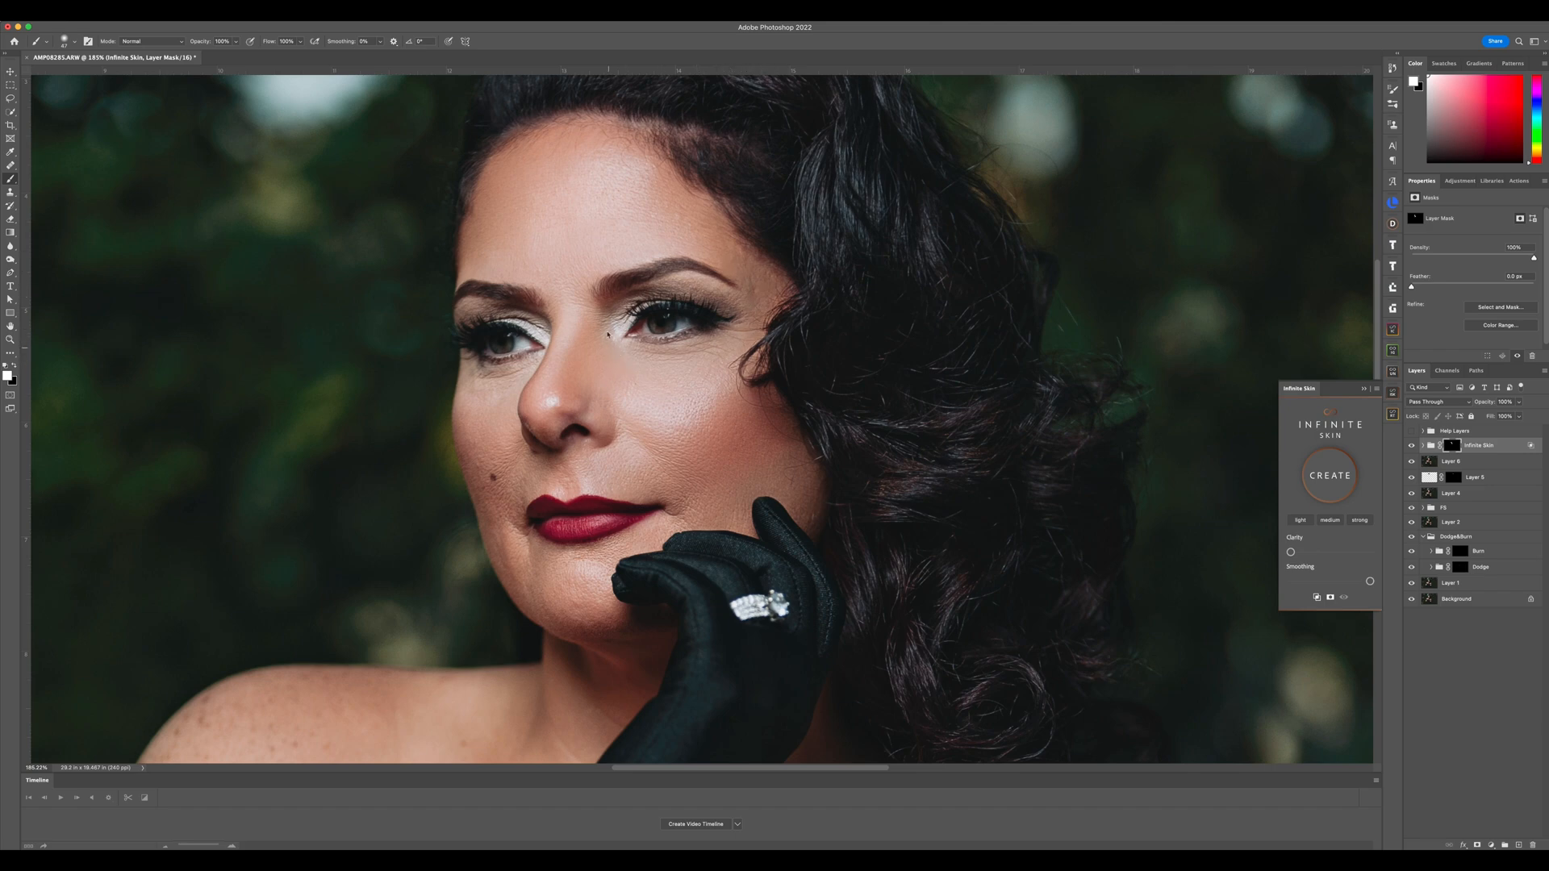
left_click_drag(475, 429, 485, 429)
mouse_move(491, 460)
left_mouse_down()
mouse_move(528, 562)
mouse_move(593, 590)
left_mouse_up()
Paint white with a larger brush on the Infinite Skin mask over the neck, chest, shoulders and both upper arms
mouse_move(569, 659)
left_mouse_down()
mouse_move(866, 336)
mouse_move(898, 336)
left_mouse_up()
mouse_move(859, 461)
left_mouse_down()
mouse_move(726, 375)
mouse_move(371, 562)
mouse_move(807, 625)
mouse_move(839, 359)
left_mouse_up()
left_click_drag(968, 517, 665, 467)
mouse_move(746, 533)
left_mouse_down()
mouse_move(1050, 587)
mouse_move(931, 429)
left_mouse_up()
left_click_drag(978, 542, 978, 368)
left_click_drag(875, 685, 765, 310)
left_click_drag(790, 533, 825, 323)
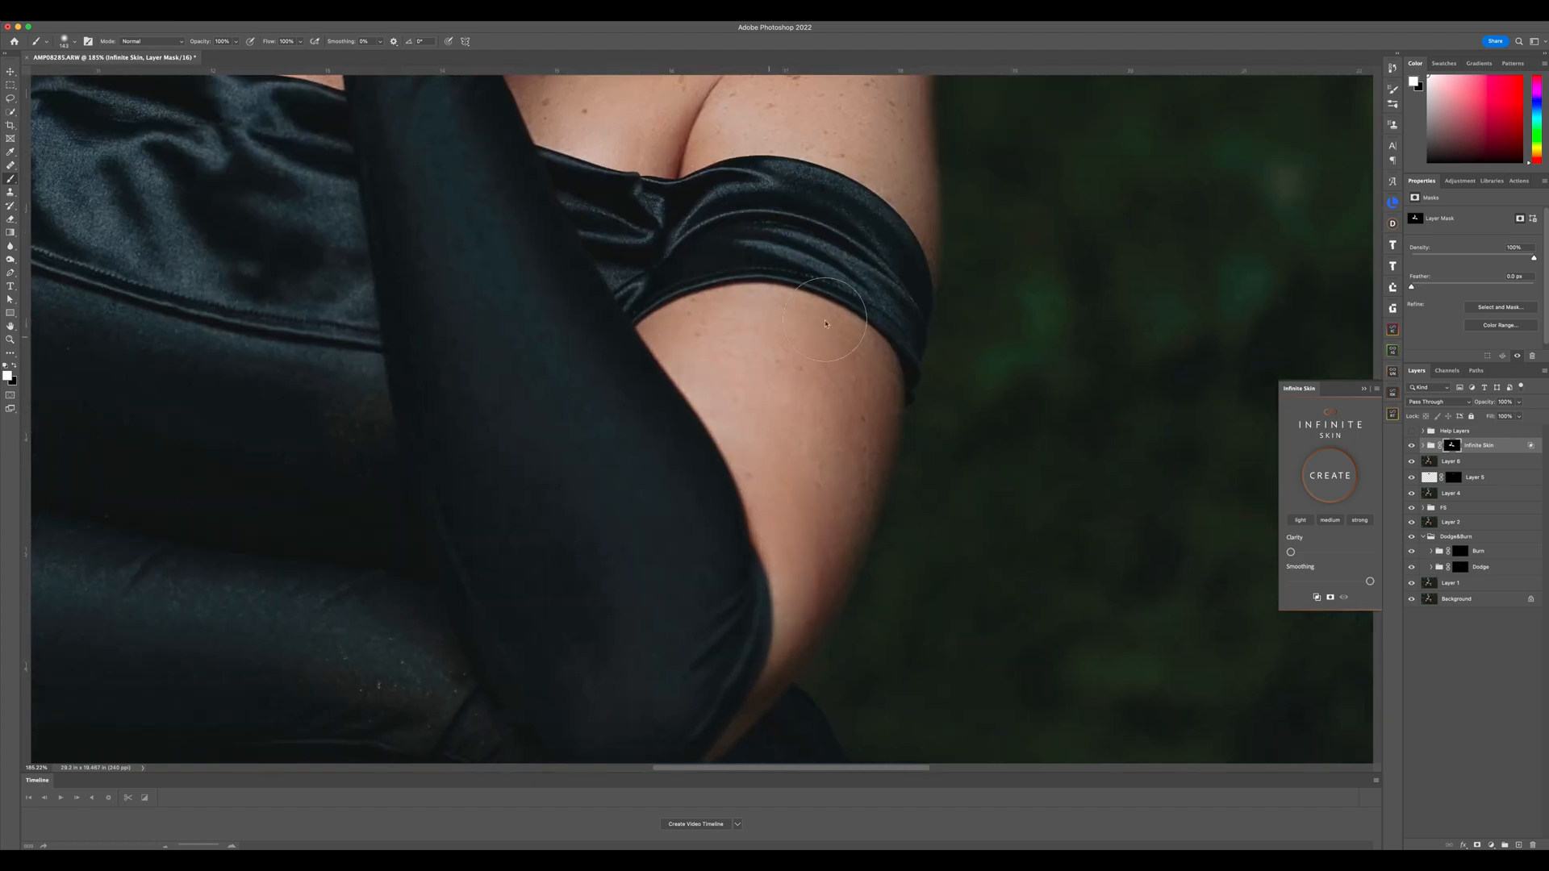
left_click_drag(307, 388, 1174, 497)
mouse_move(820, 513)
left_mouse_down()
mouse_move(657, 581)
mouse_move(772, 322)
left_mouse_up()
left_click_drag(807, 323, 641, 593)
left_click_drag(564, 403, 1048, 462)
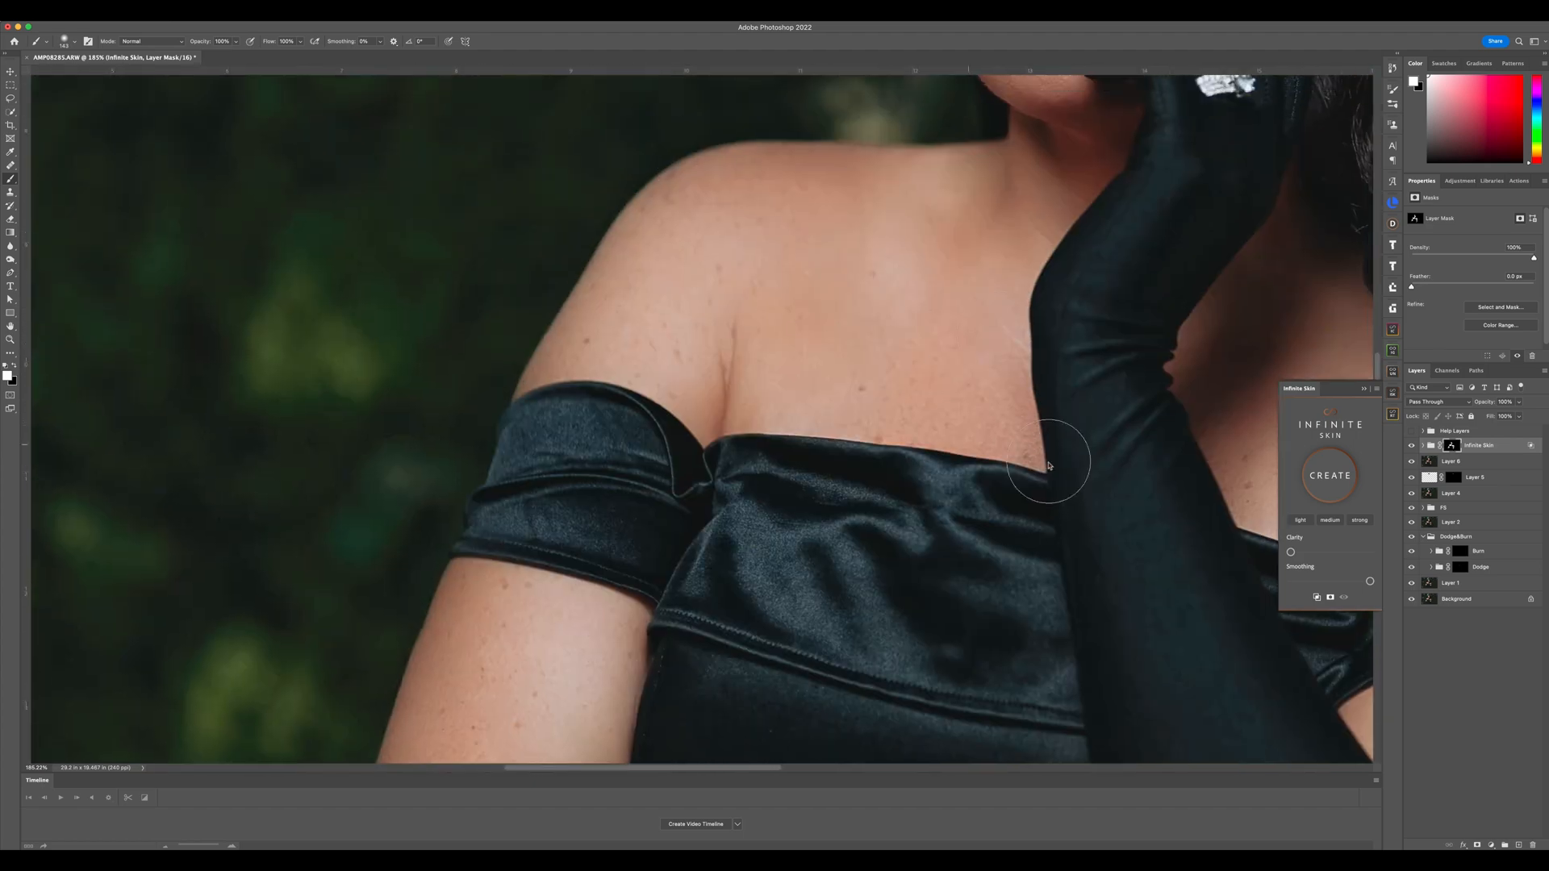
Paint black with a smaller brush on the Infinite Skin mask to restore the detail along the armpit crease and chest
left_click_drag(726, 384, 703, 385)
key("x")
mouse_move(744, 378)
left_mouse_down()
mouse_move(710, 439)
mouse_move(734, 331)
left_mouse_up()
mouse_move(887, 344)
left_mouse_down()
mouse_move(824, 326)
mouse_move(874, 280)
left_mouse_up()
scroll(824, 325, "right", 10)
scroll(824, 325, "down", 4)
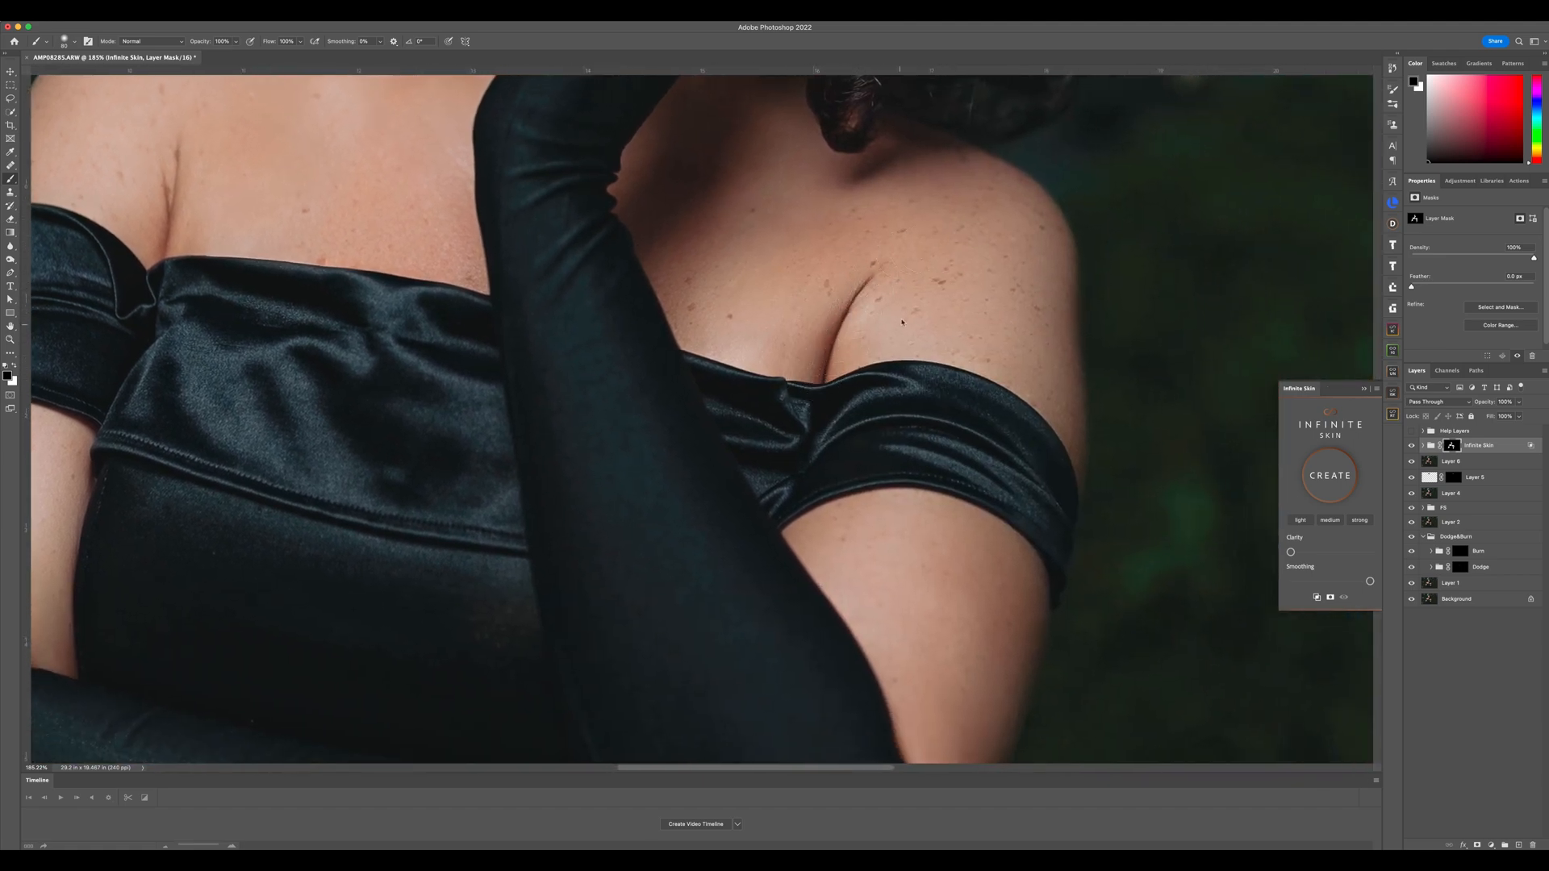
Refine the Infinite Skin mask around the nose and cheek, alternating between black and white paint
scroll(707, 175, "up", 15)
scroll(706, 176, "left", 5)
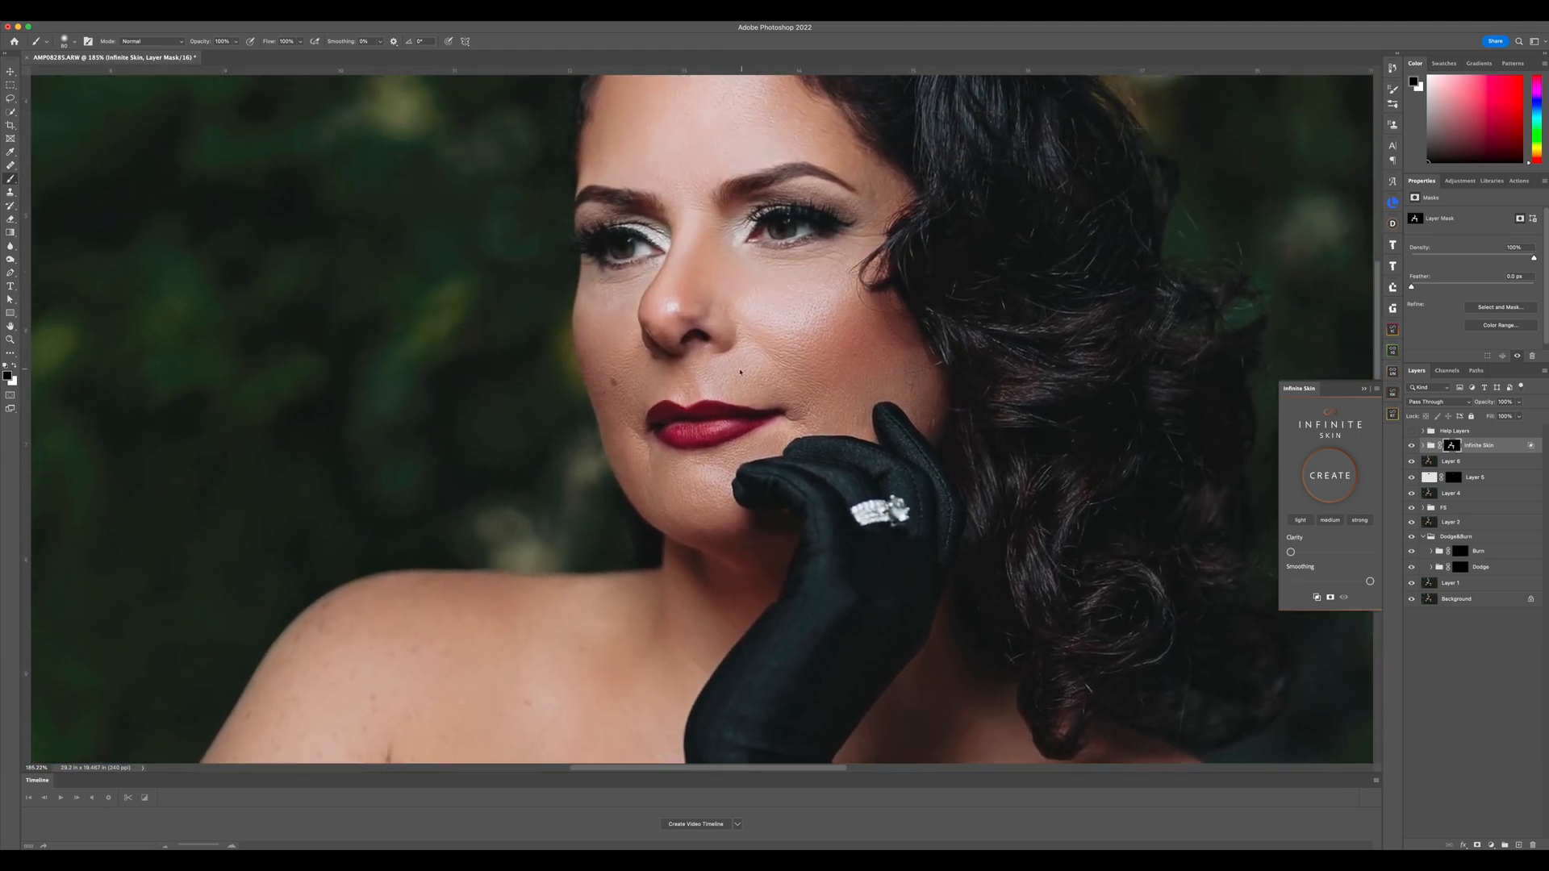
left_click_drag(723, 345, 685, 341)
key("x")
key("x")
key("x")
left_click_drag(879, 391, 751, 404)
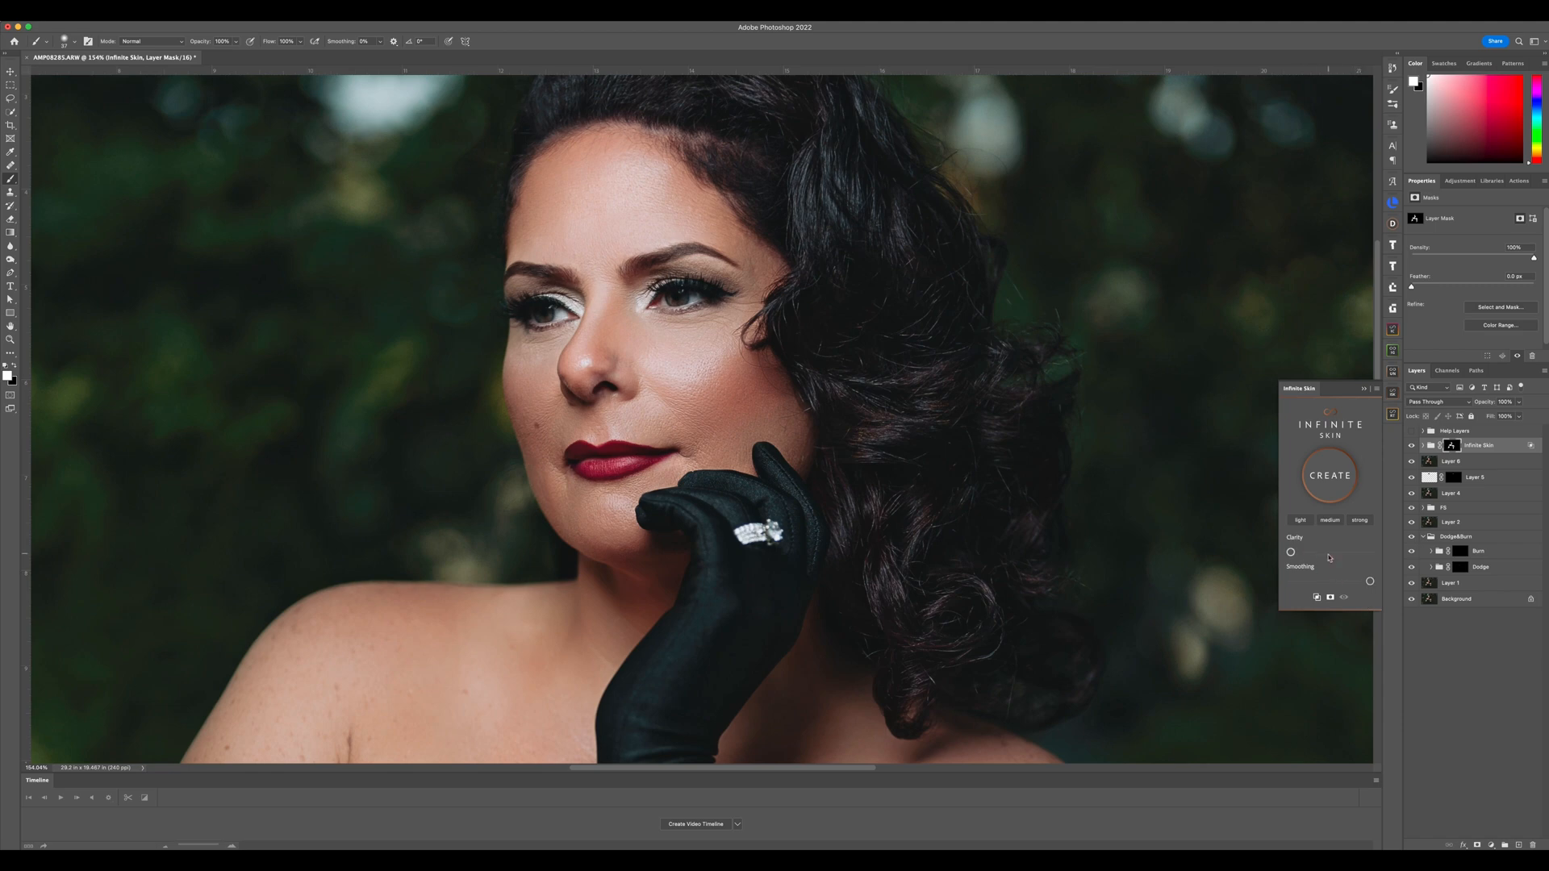
Adjust the Infinite Skin effect to medium clarity and high smoothing, checking the face texture up close
left_click_drag(1329, 553, 1364, 558)
scroll(717, 413, "up", 6)
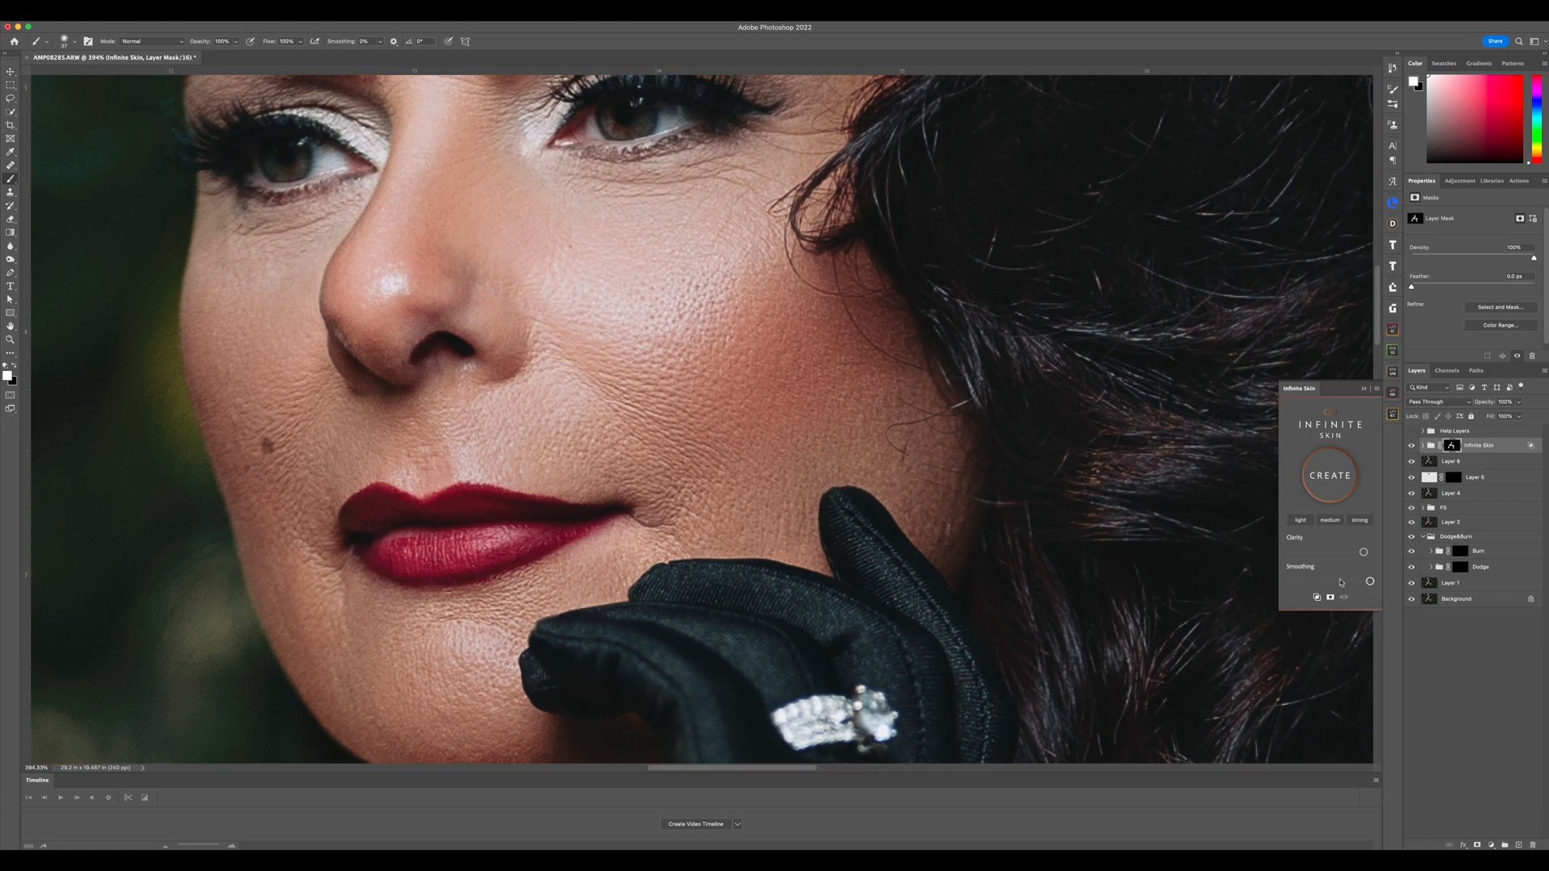
left_click_drag(1304, 554, 1362, 556)
scroll(634, 370, "down", 3)
scroll(695, 330, "down", 2)
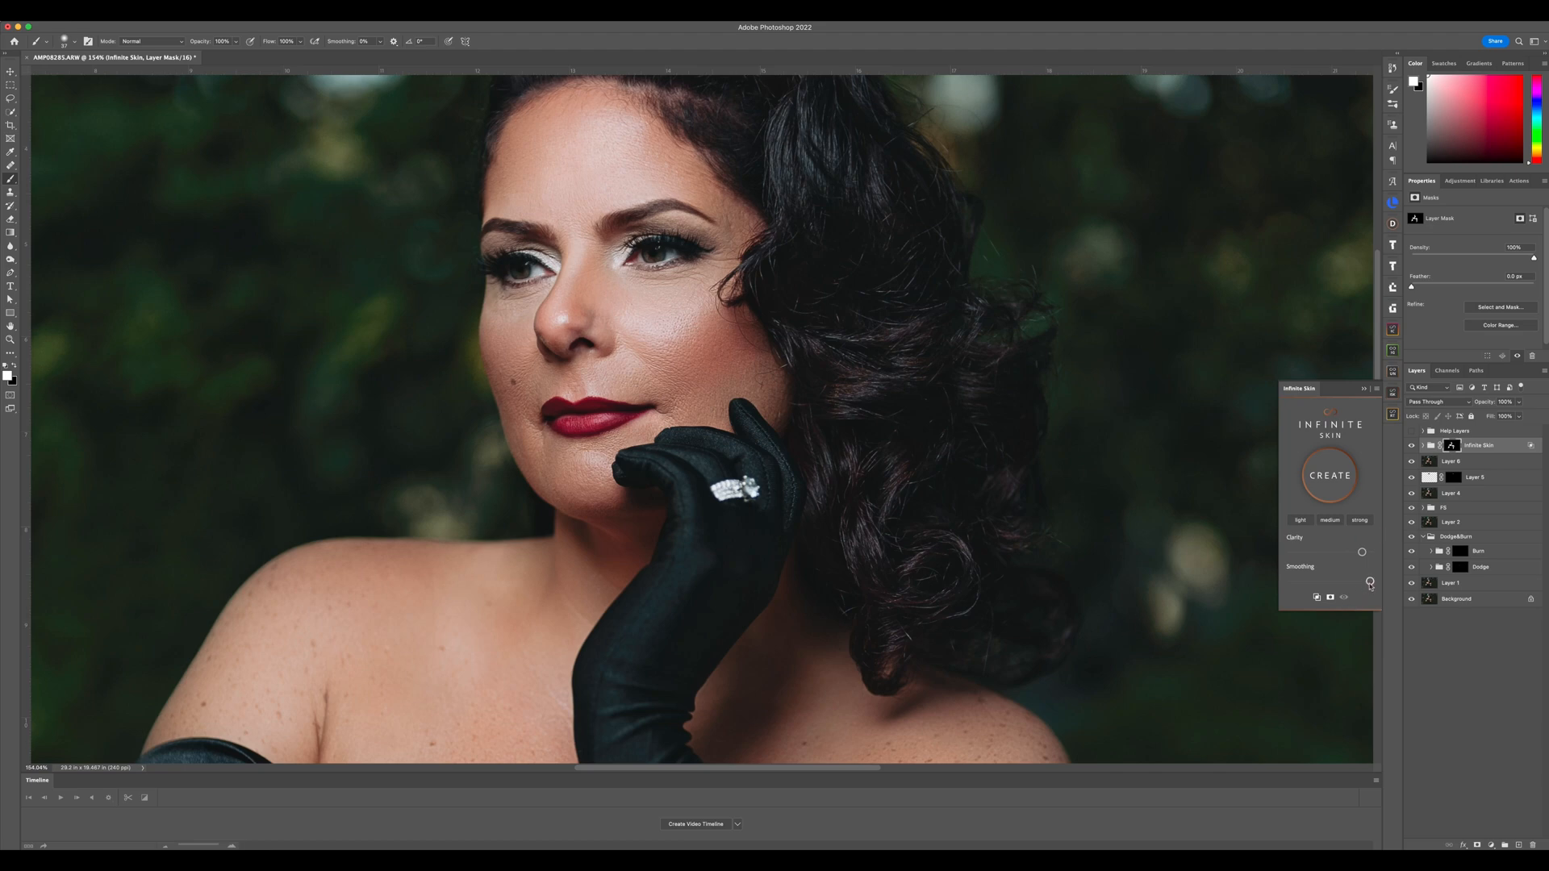
left_click_drag(1369, 582, 1343, 585)
scroll(579, 289, "up", 2)
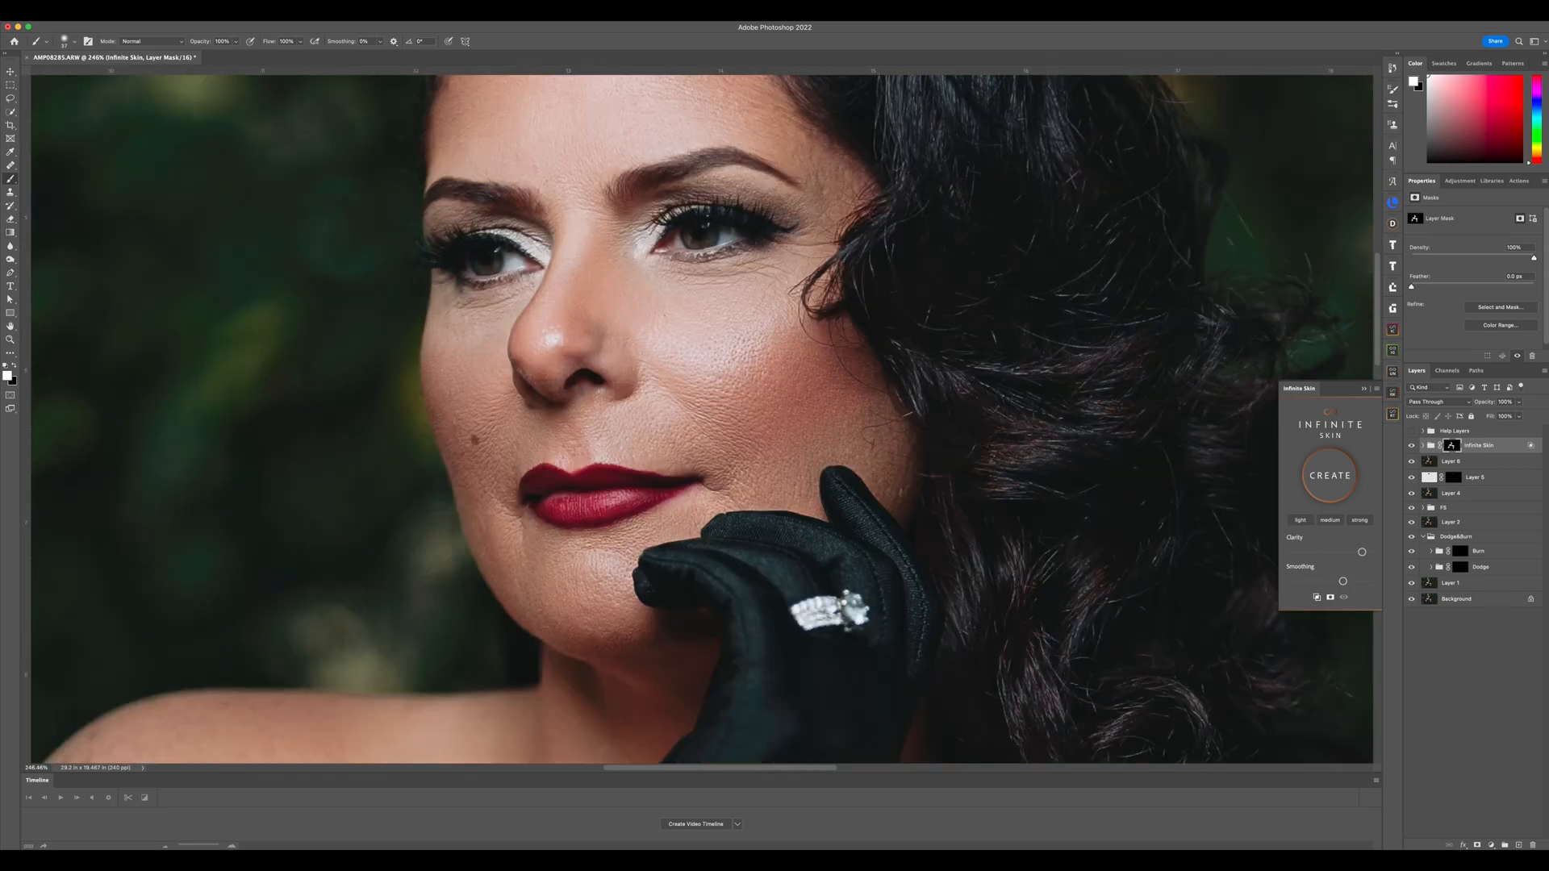
mouse_move(1362, 551)
left_mouse_down()
mouse_move(1329, 555)
mouse_move(1361, 582)
left_mouse_up()
scroll(669, 401, "up", 5)
scroll(669, 401, "down", 10)
scroll(668, 401, "up", 2)
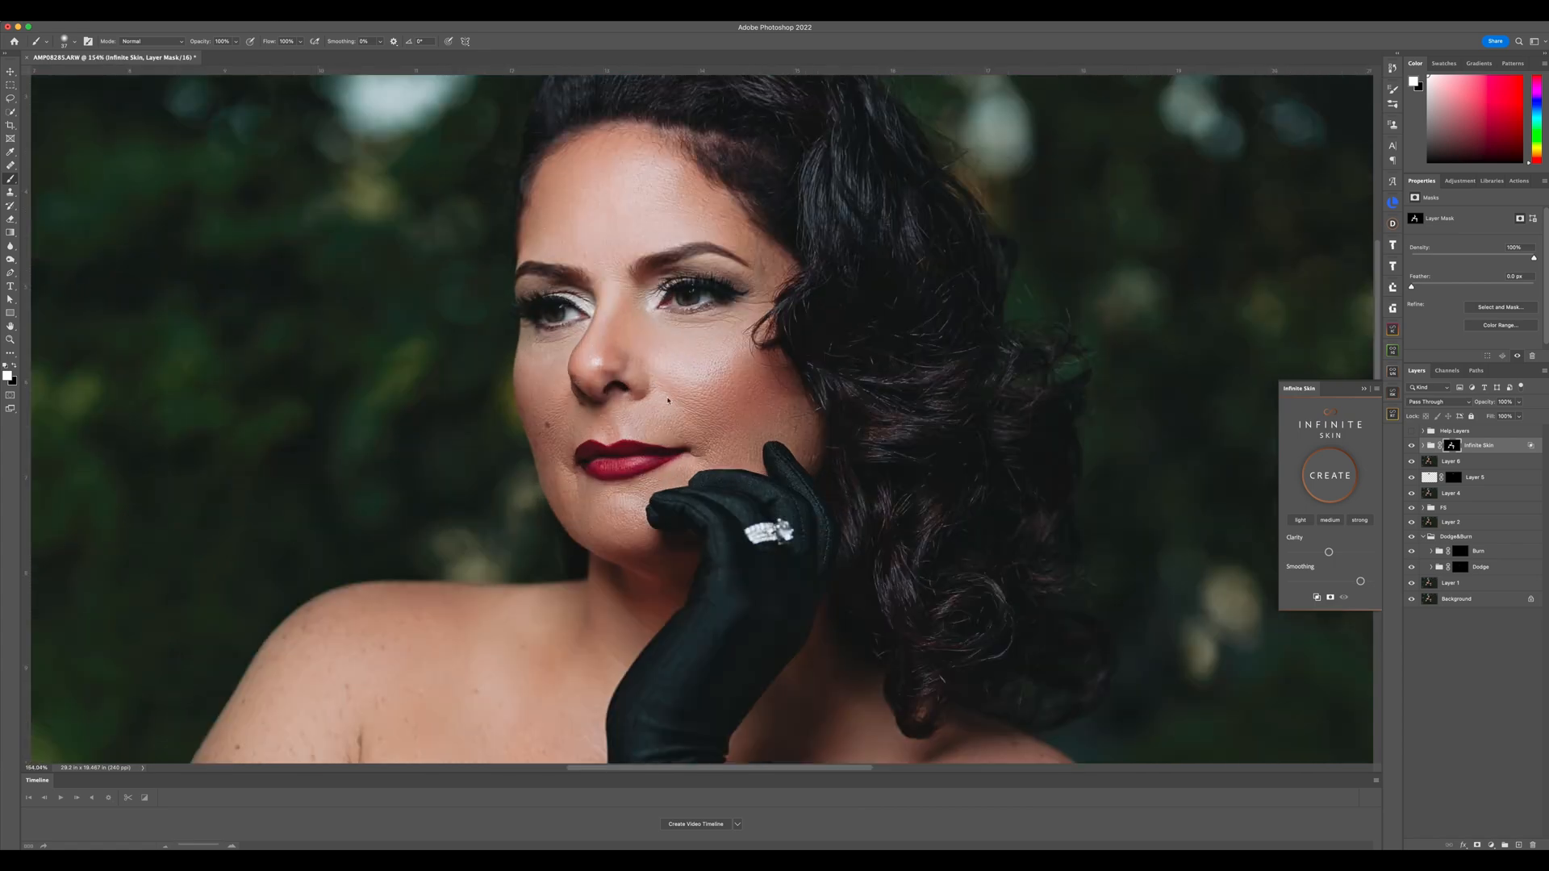
Compare the portrait with and without the Infinite Skin group by toggling its visibility
left_click(1411, 446)
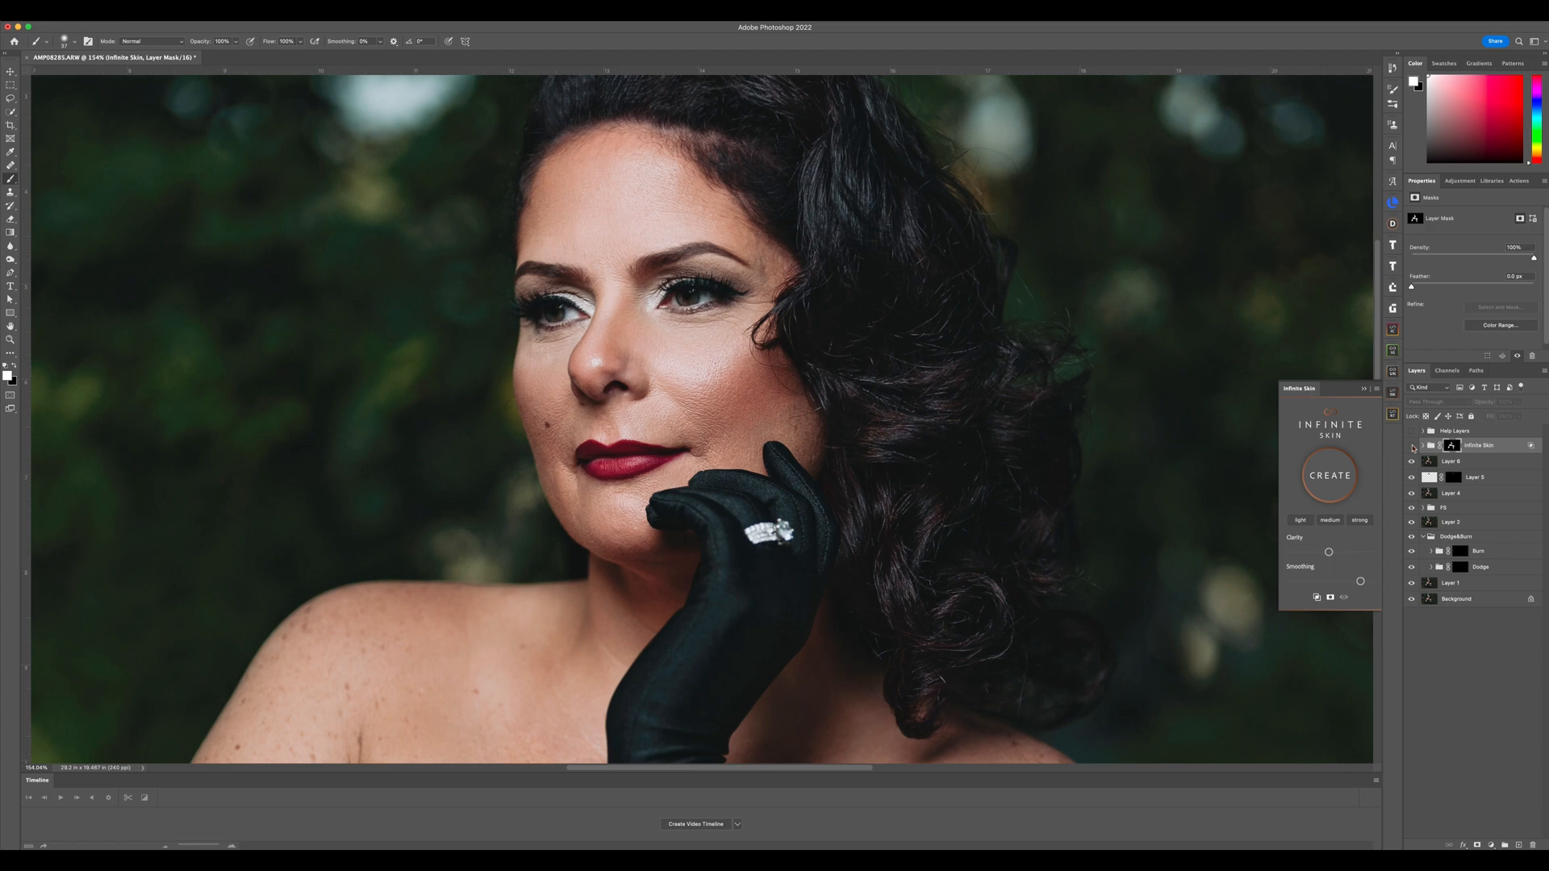
left_click(1412, 446)
left_click(1412, 446)
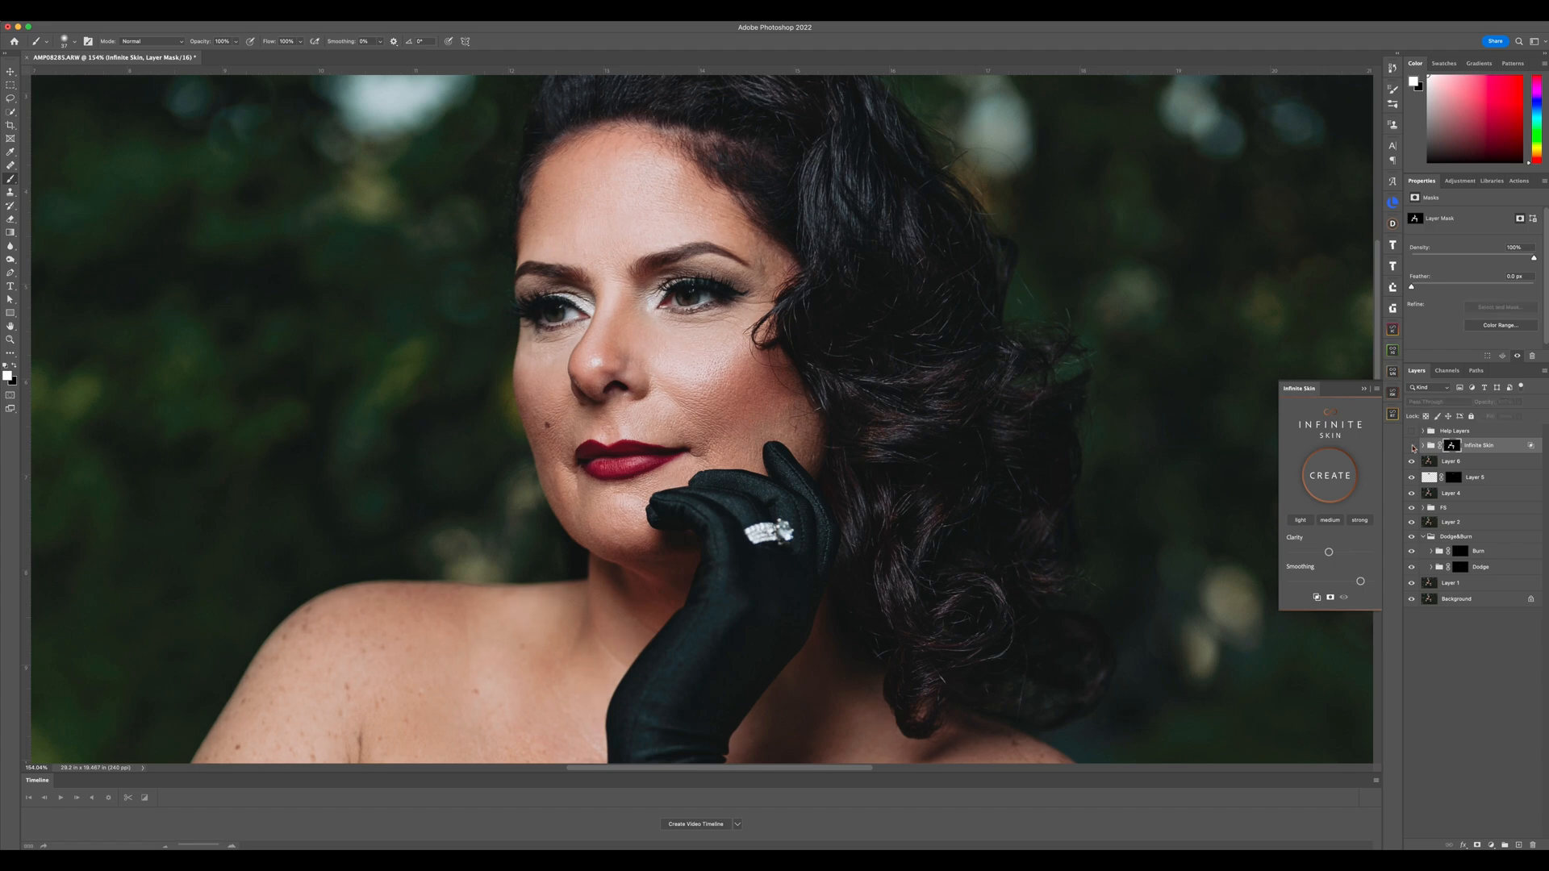
left_click(1411, 446)
left_click(1411, 446)
left_click(1411, 446)
left_click(1412, 446)
left_click(1411, 446)
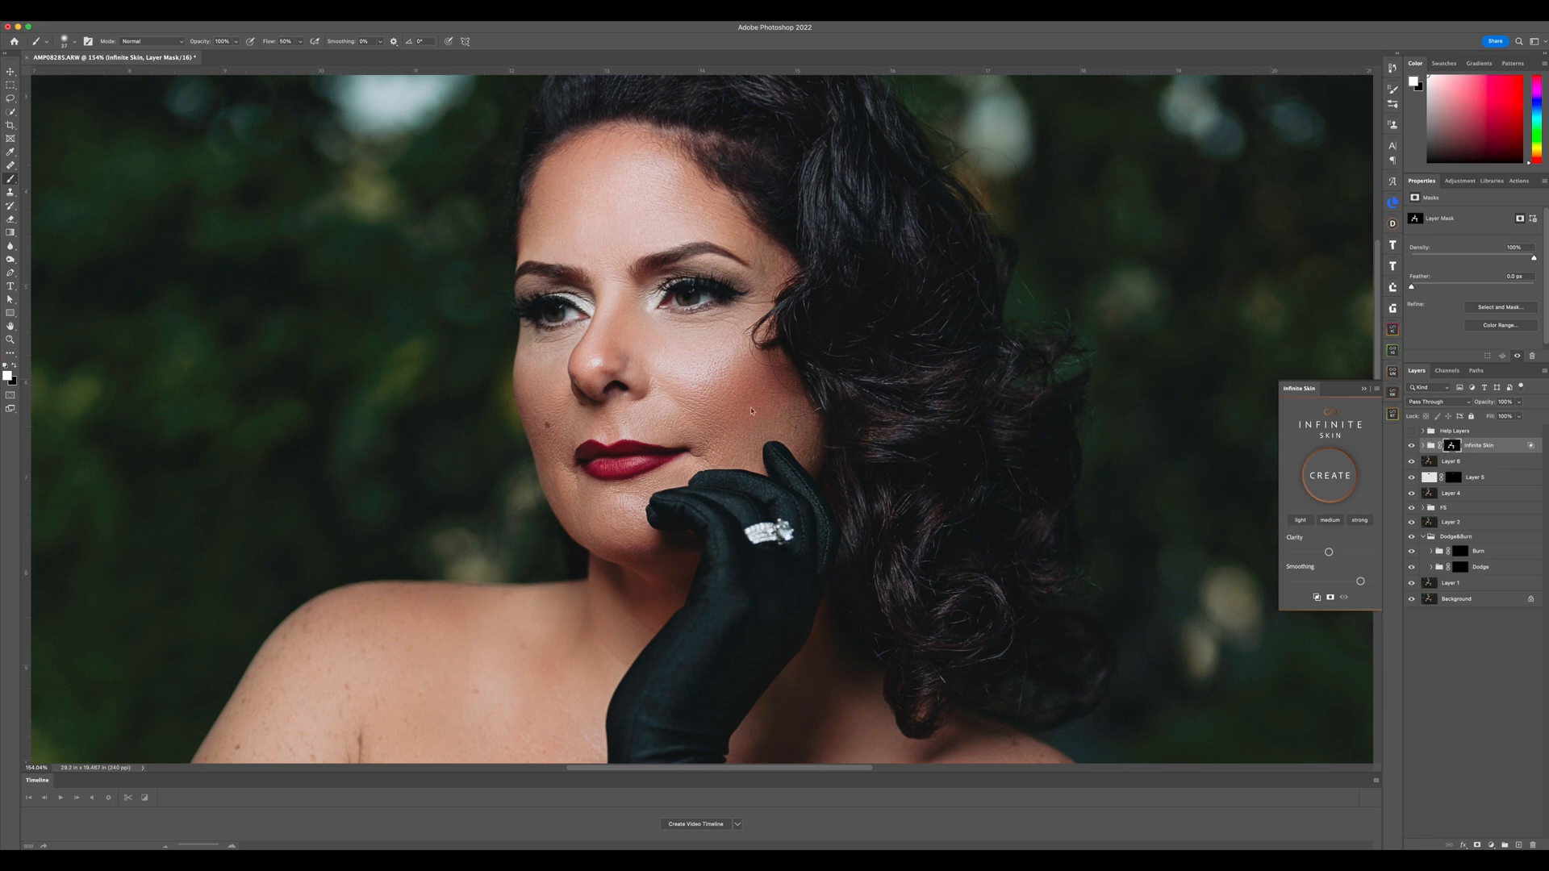
Resize the brush and swap the foreground colour to black for the Infinite Skin mask
left_click_drag(751, 411, 763, 401, "ctrl+alt")
key("x")
left_click_drag(605, 439, 577, 440, "ctrl+alt")
Examine the smoothed face, shoulders and chest both up close and in the whole image
scroll(791, 355, "down", 3)
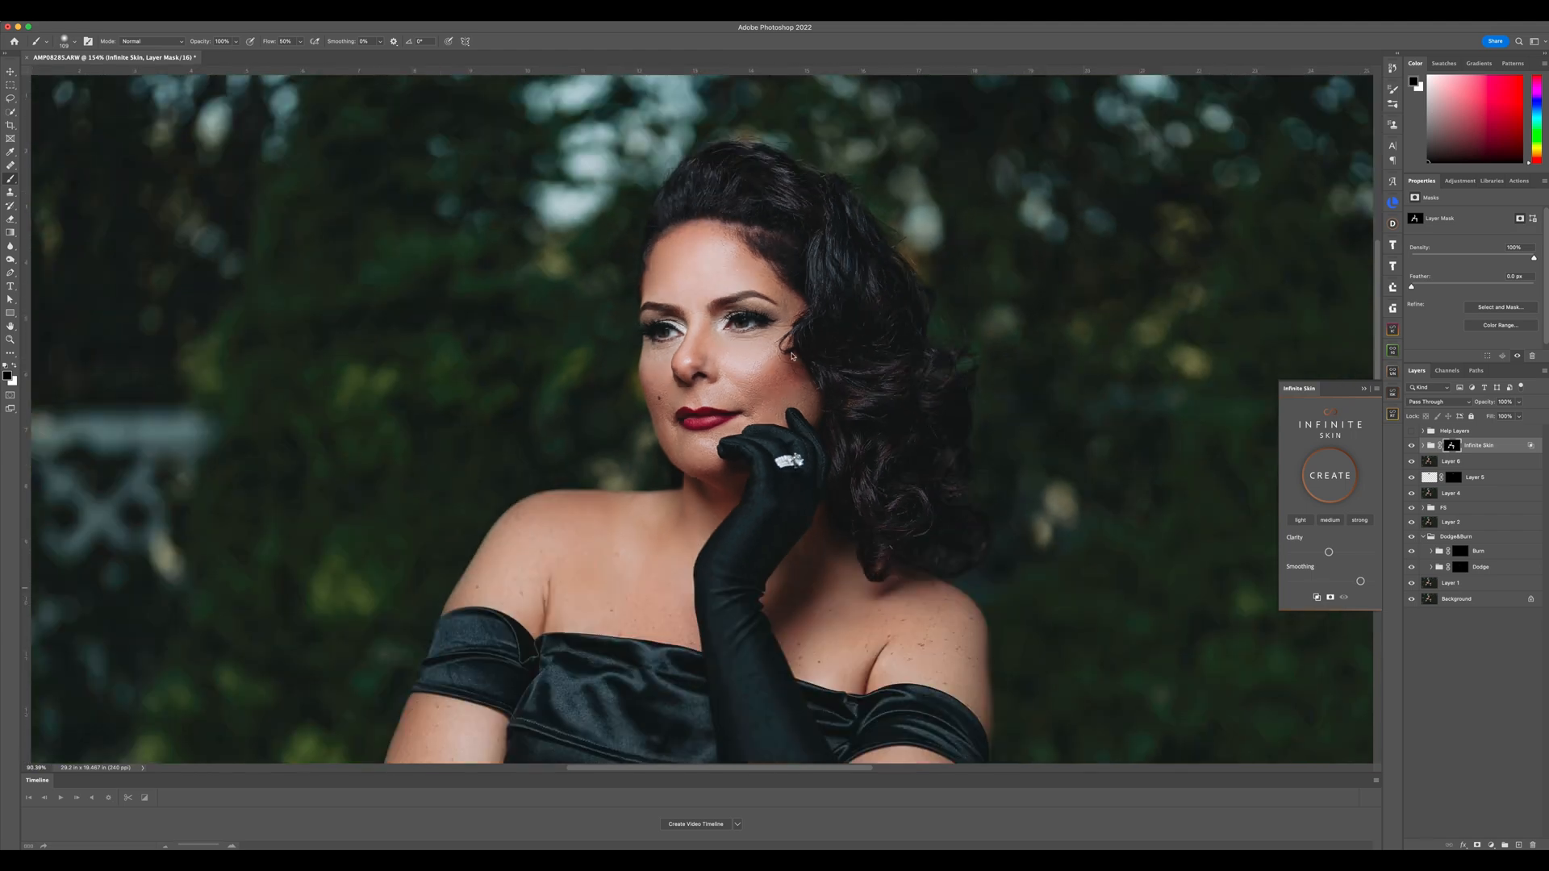
scroll(791, 355, "down", 3)
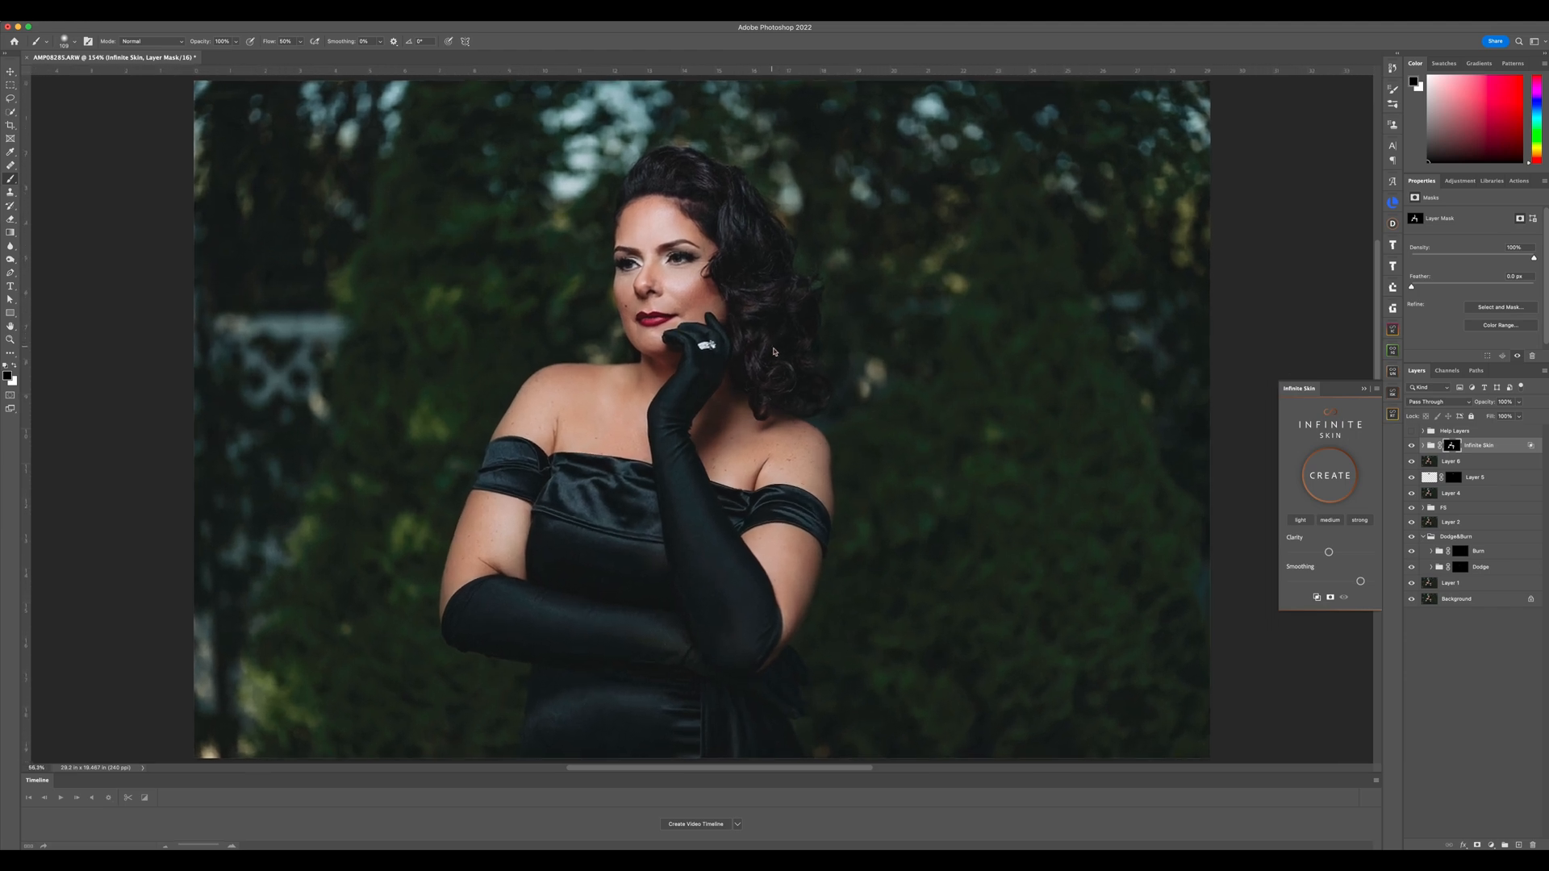
scroll(770, 352, "down", 1)
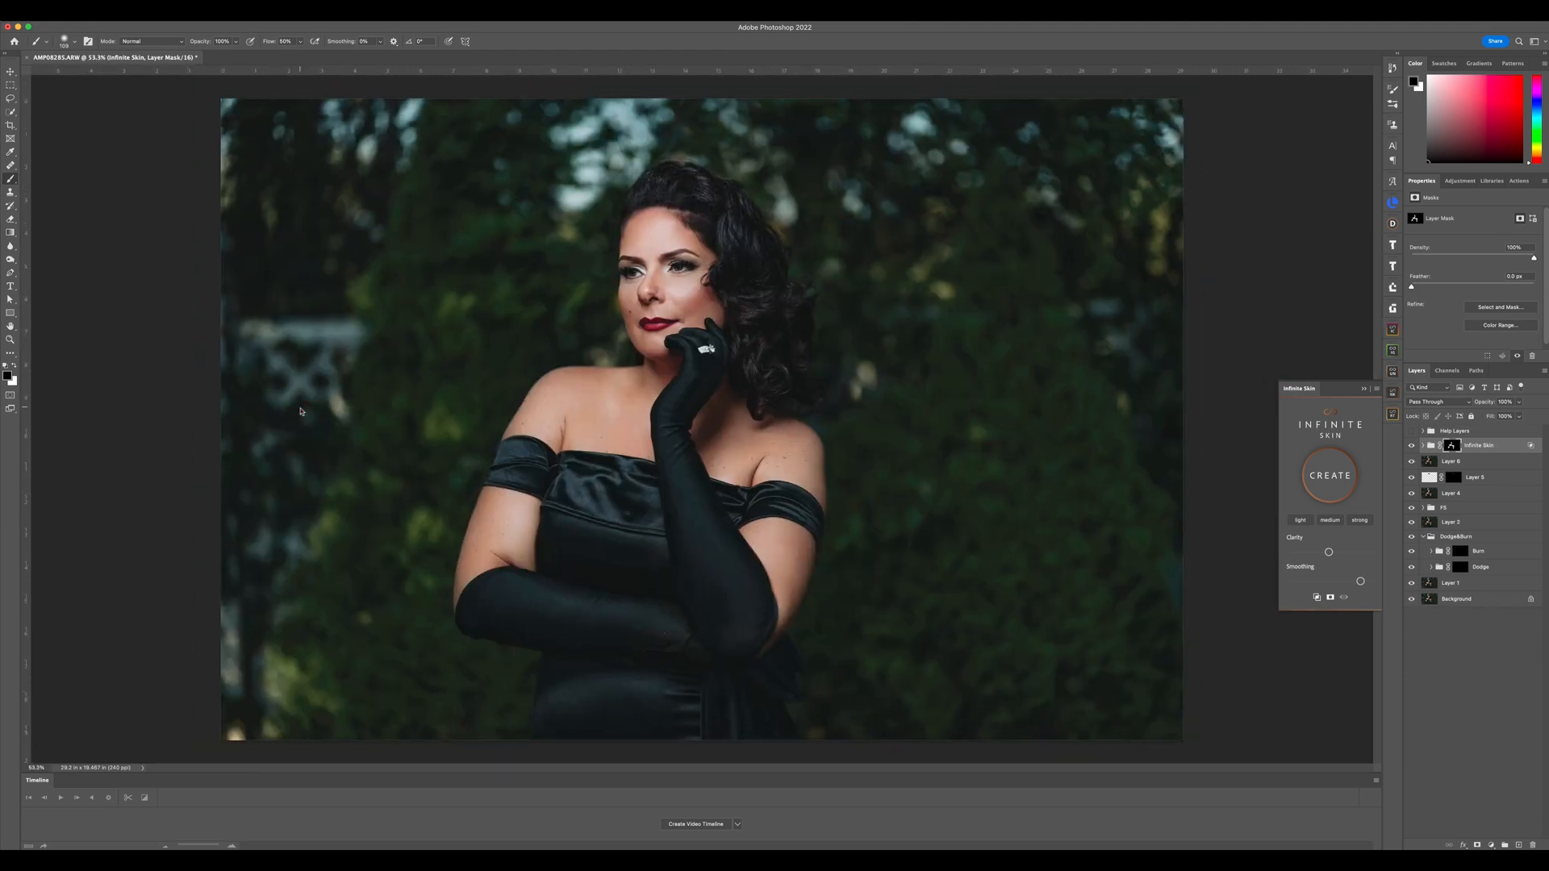
scroll(443, 367, "up", 3)
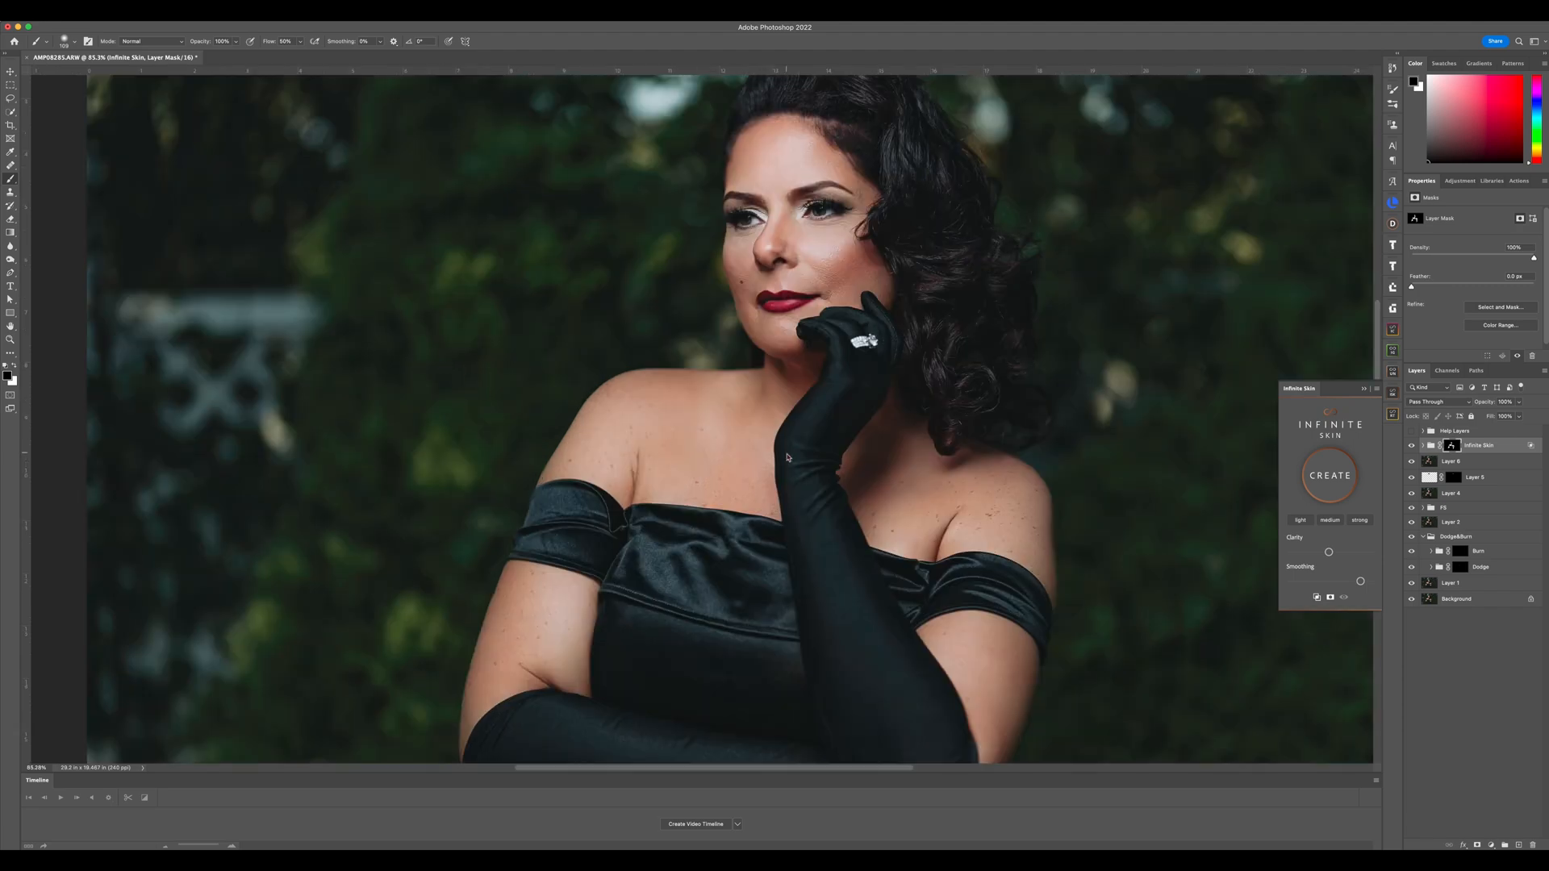
scroll(798, 460, "up", 3)
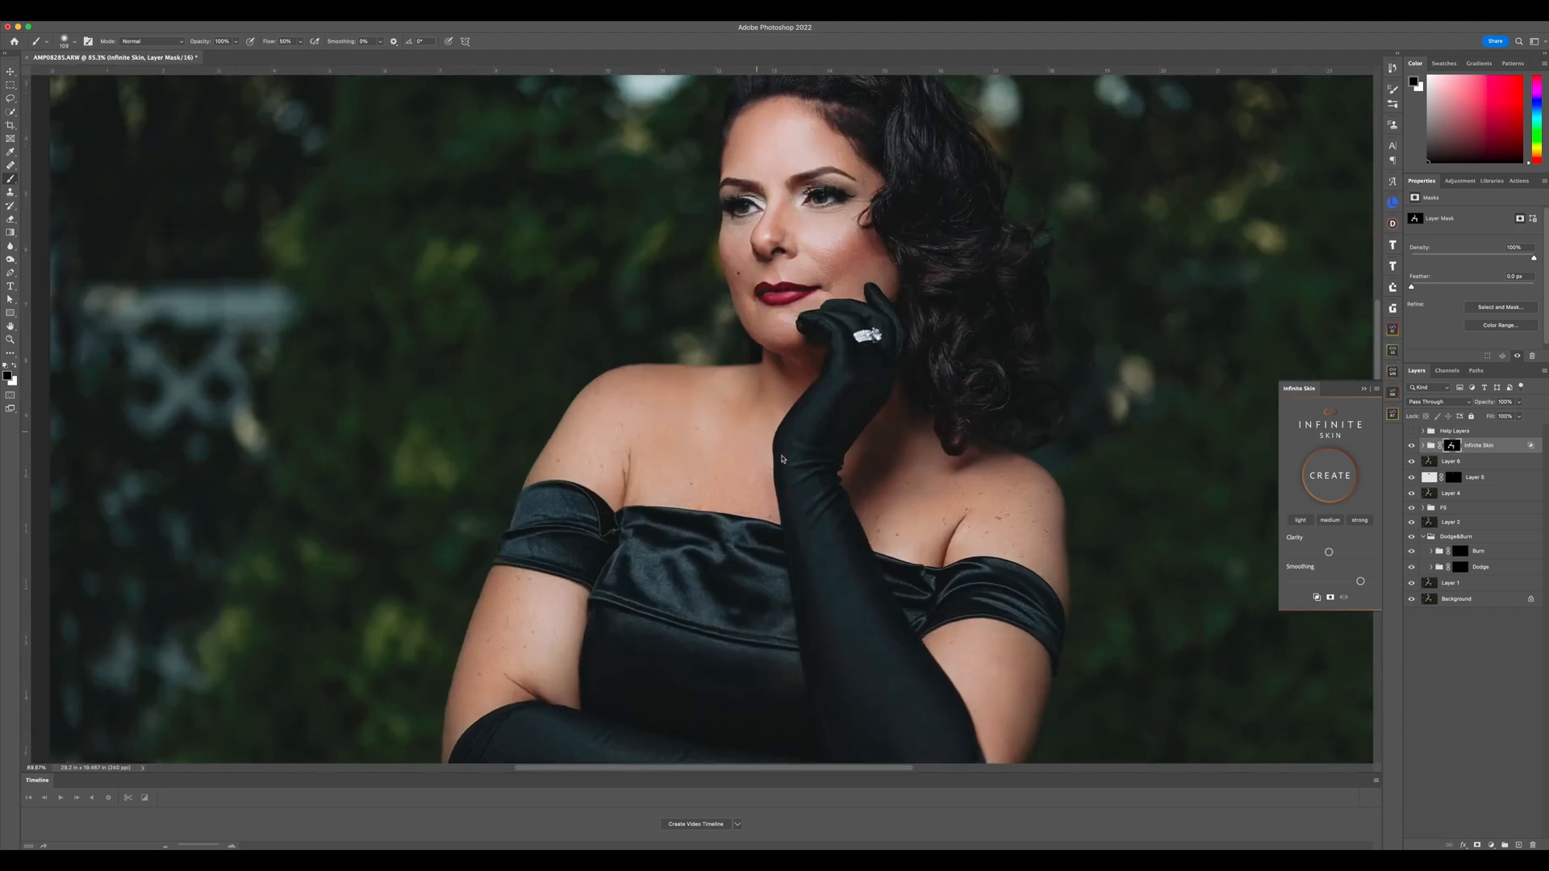
scroll(825, 451, "up", 3)
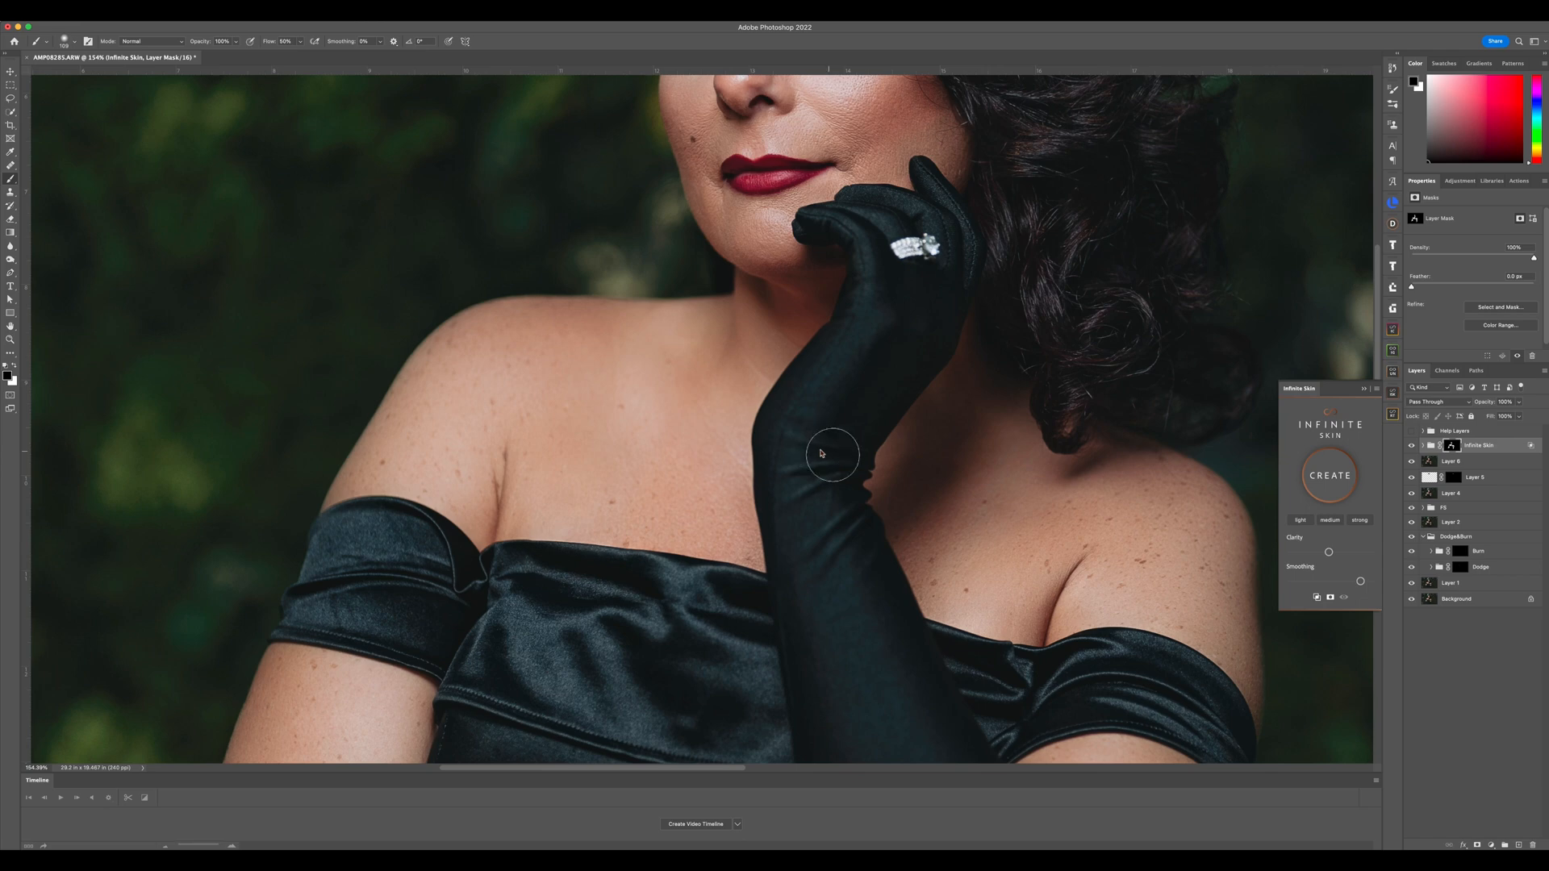
scroll(910, 494, "down", 3)
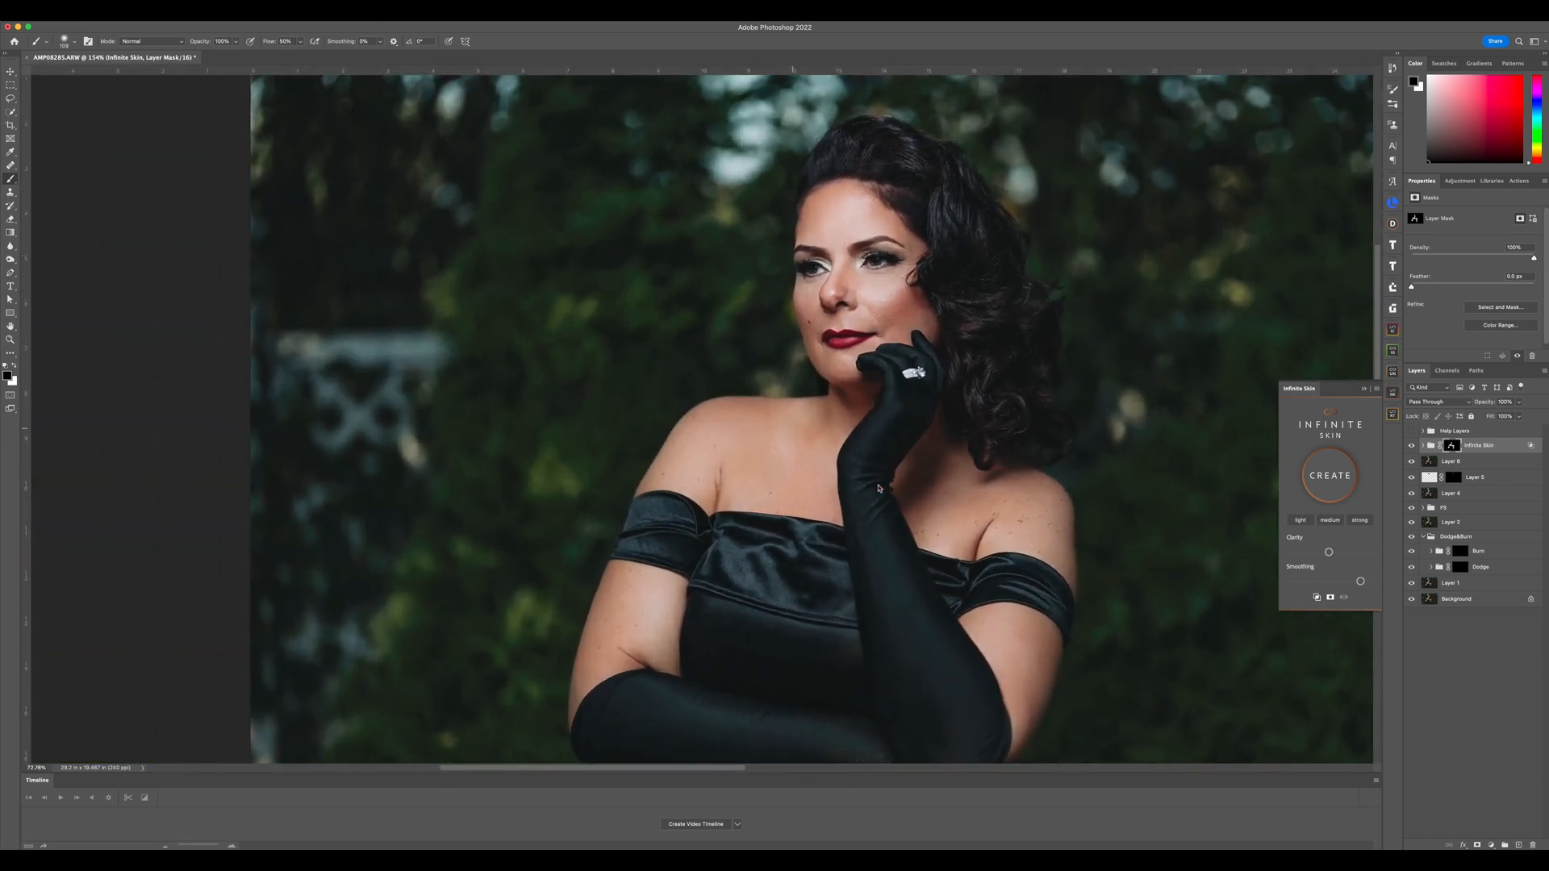
scroll(884, 496, "up", 4)
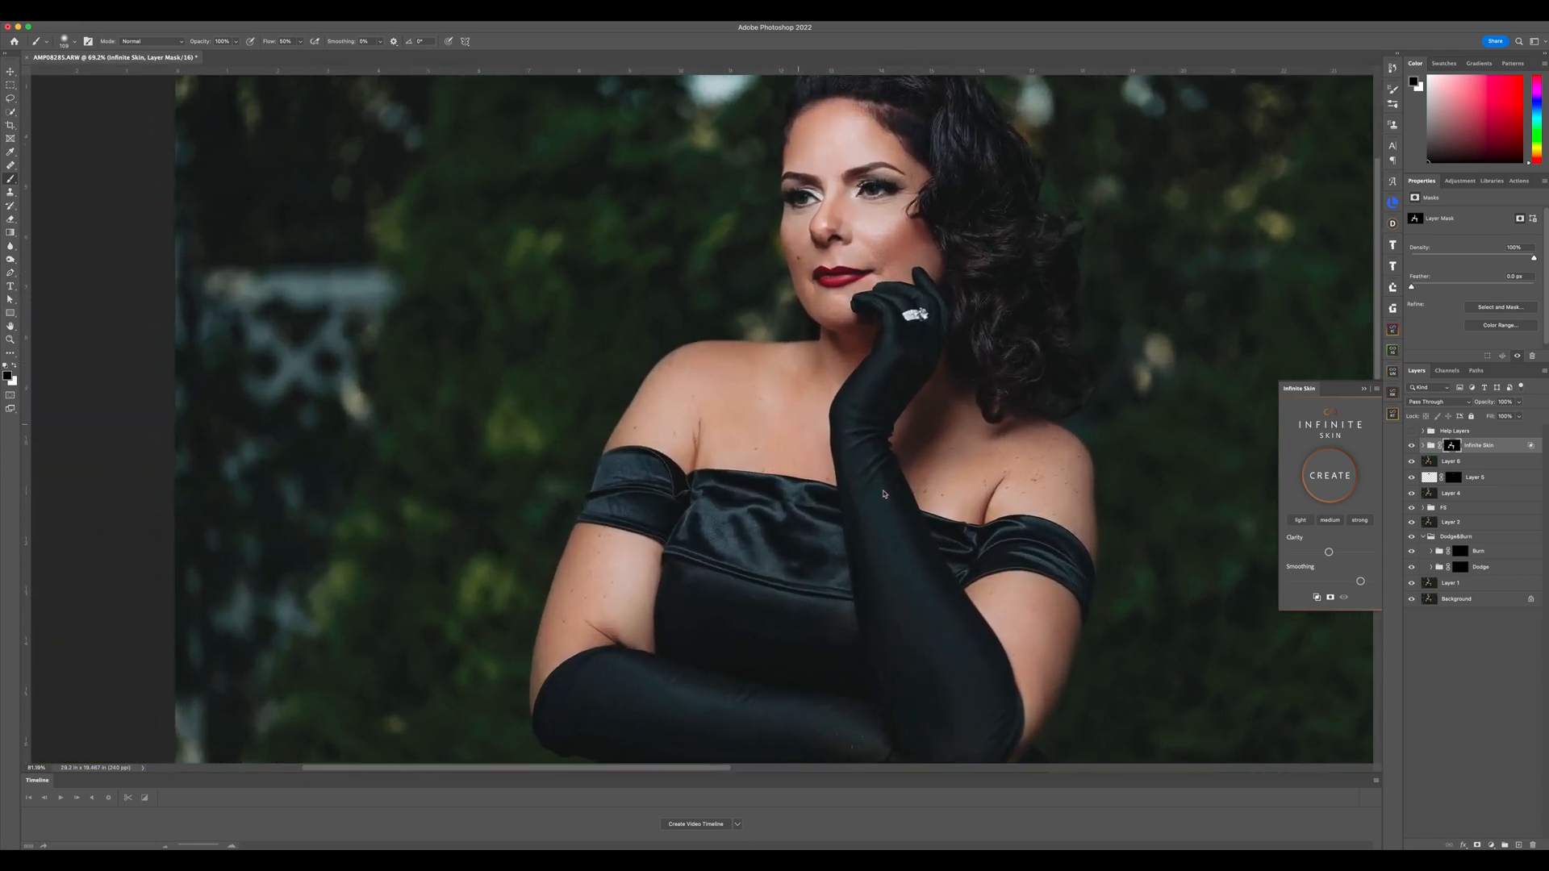
scroll(896, 498, "down", 3)
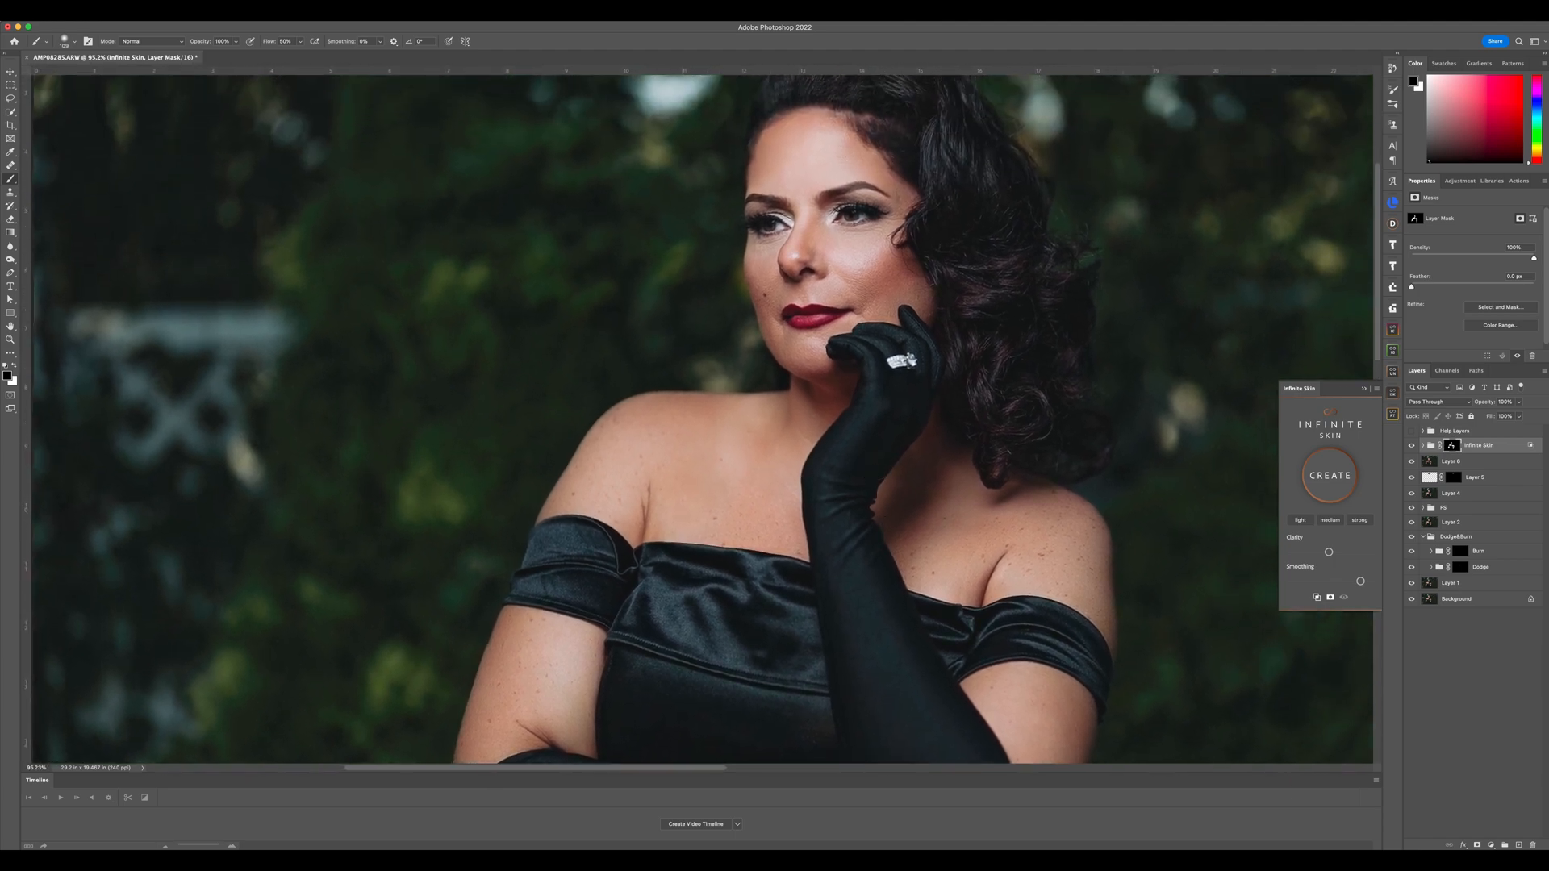
Compare the retouched portrait with the original Background layer by showing that layer alone and restoring the others
left_click(1411, 598, "alt")
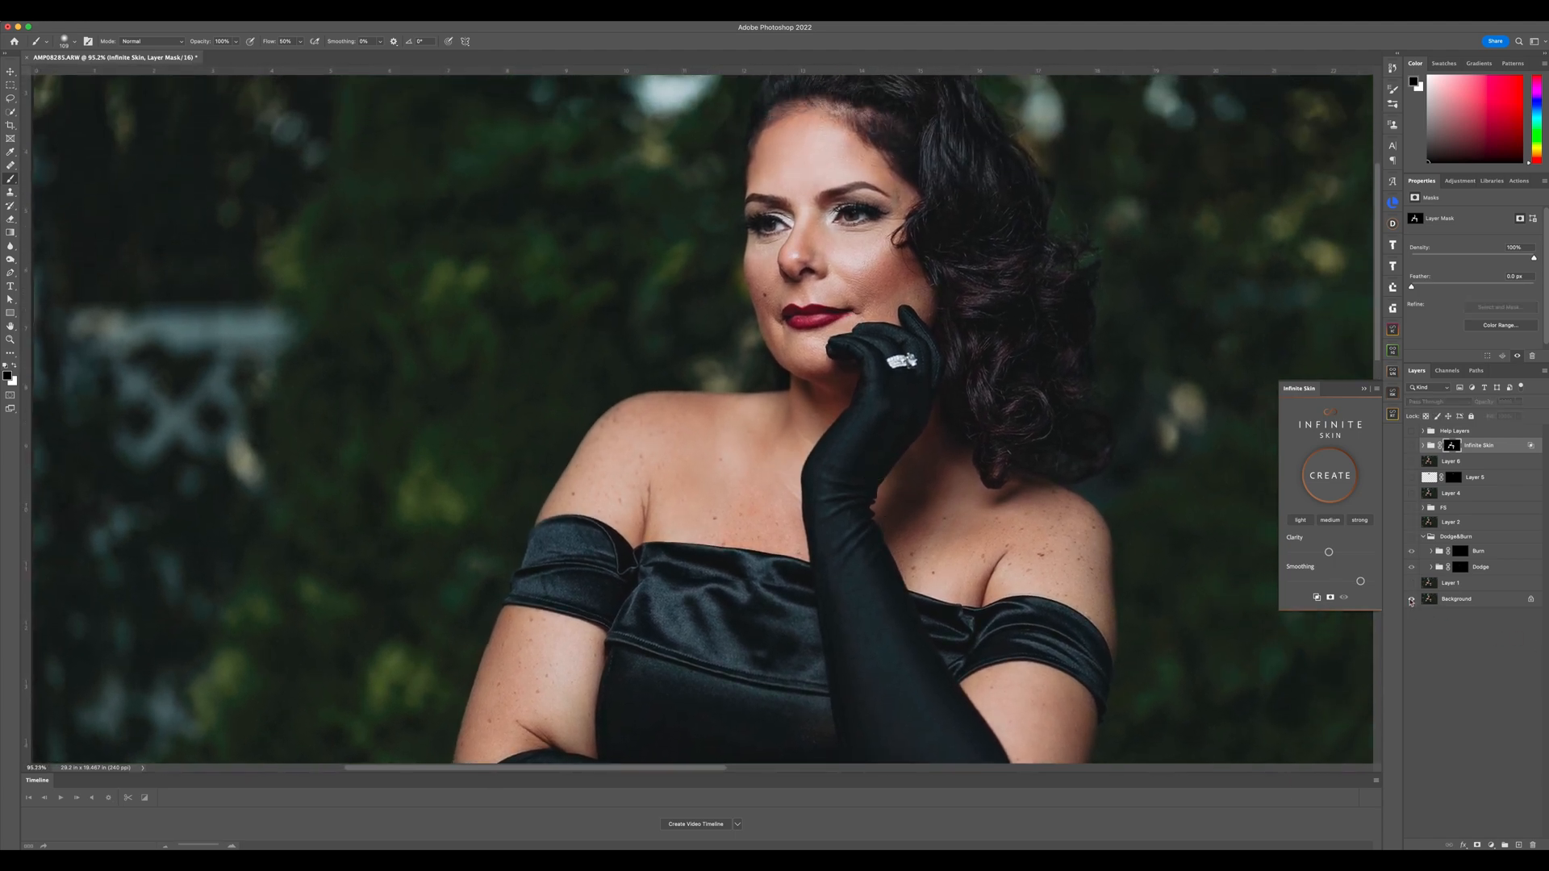
left_click(1410, 599, "alt")
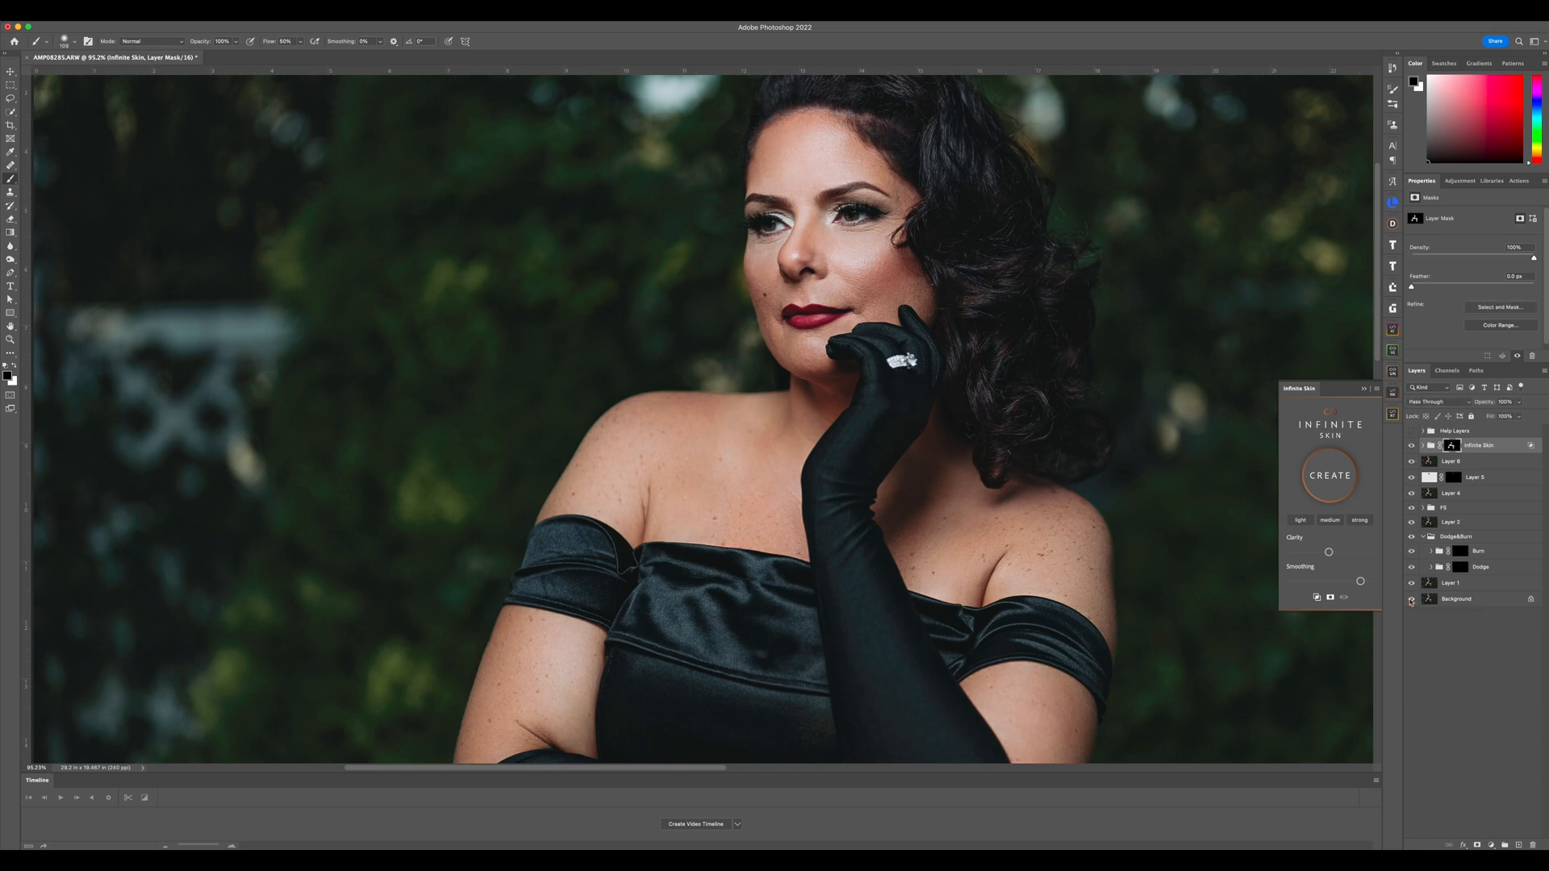
left_click(1410, 599, "alt")
left_click(1411, 599, "alt")
scroll(979, 481, "down", 3)
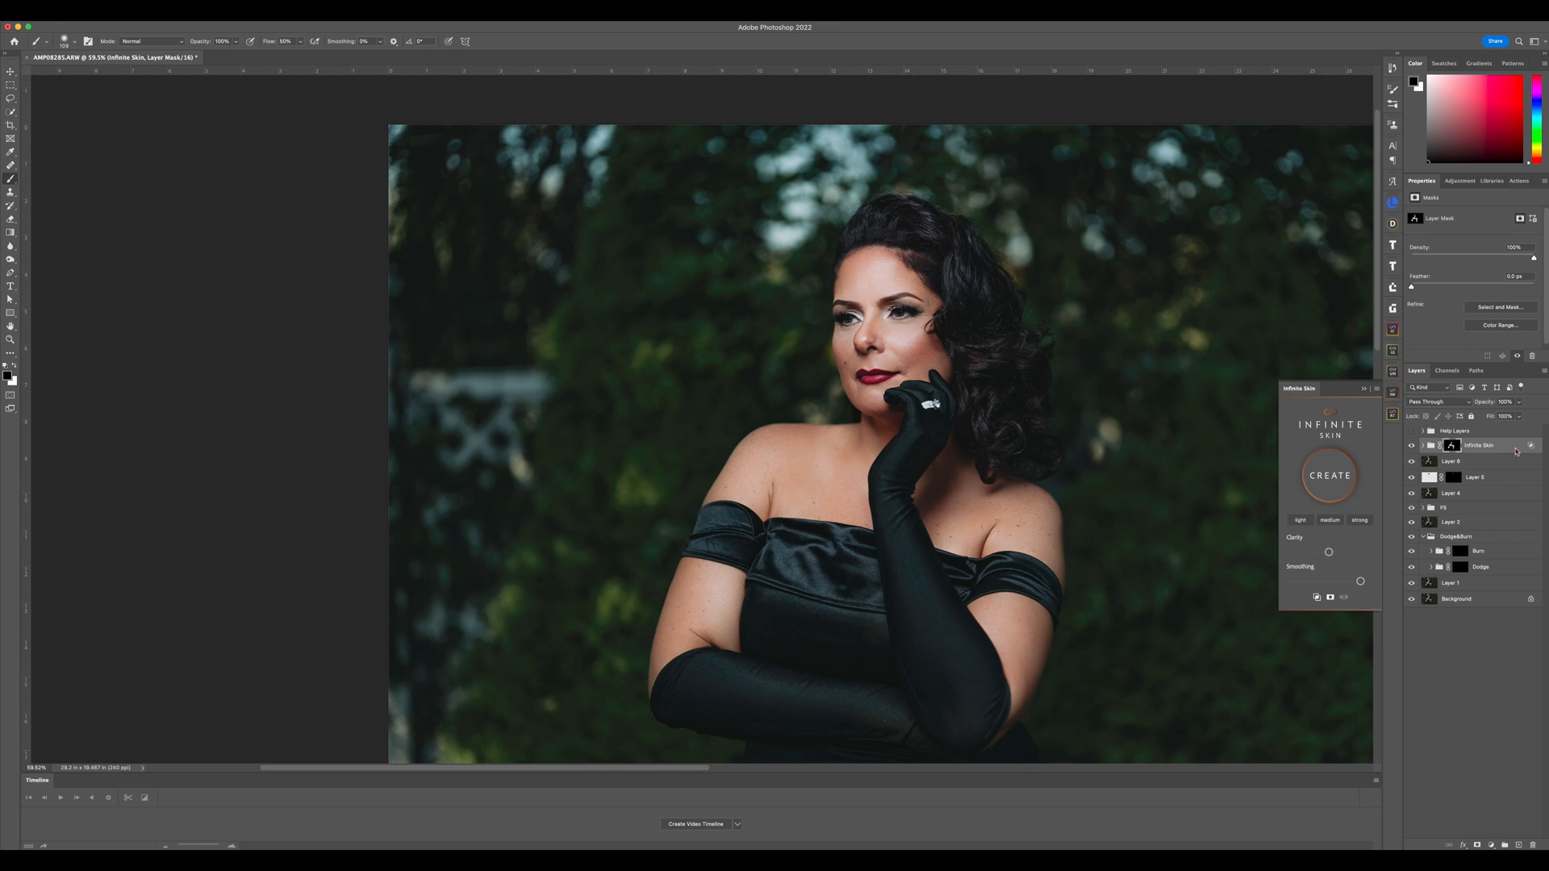
Stamp all visible layers into a new layer and open a rectangular selection around the glove's elbow in Liquify
key("alt+shift+super+e")
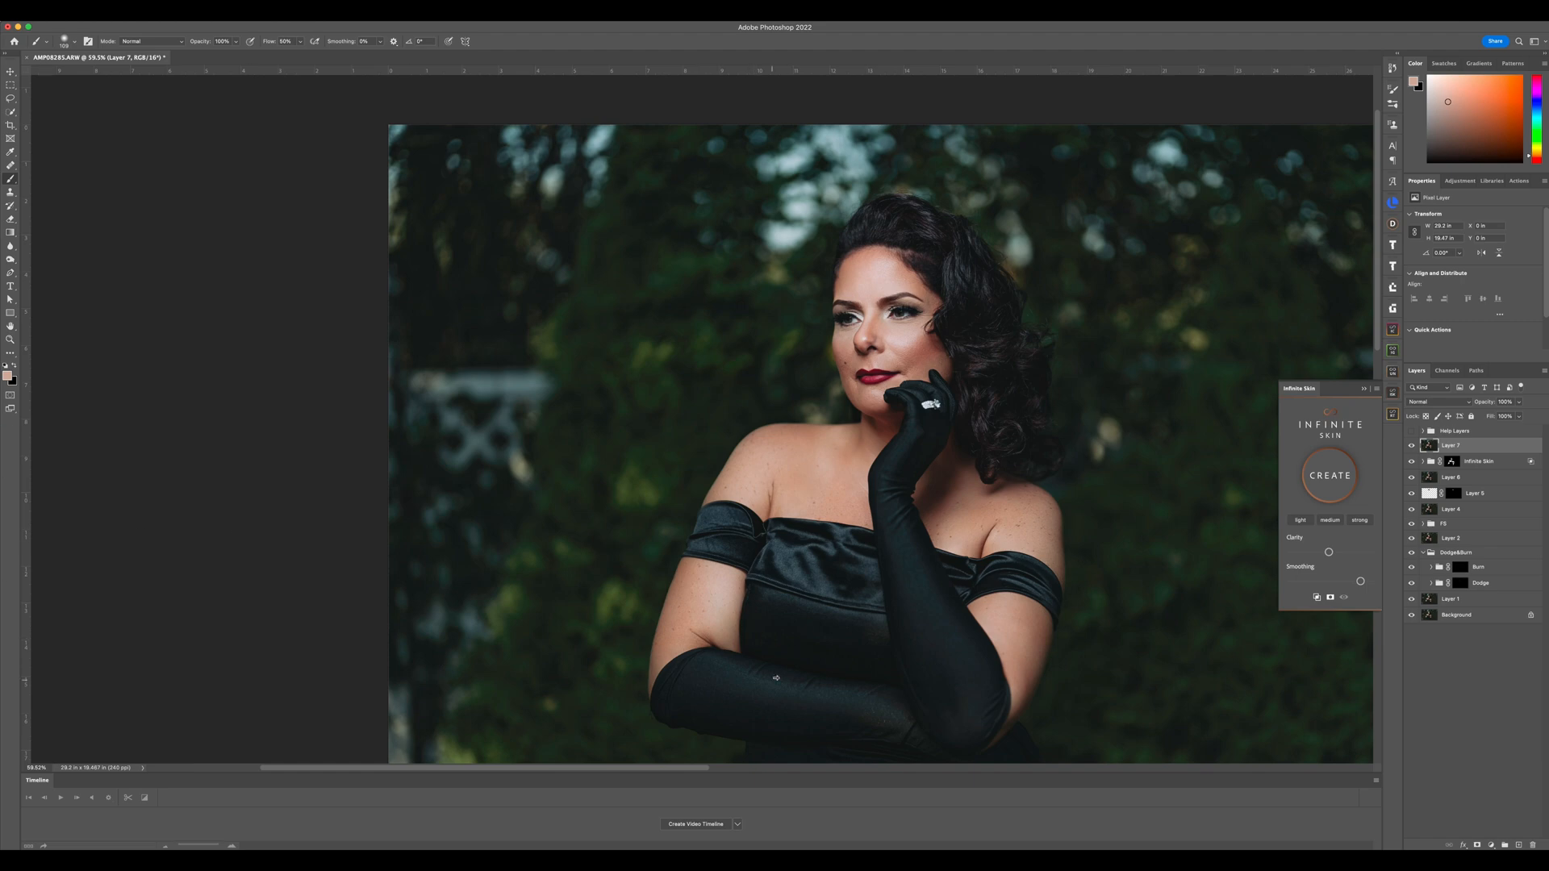
scroll(682, 721, "up", 10)
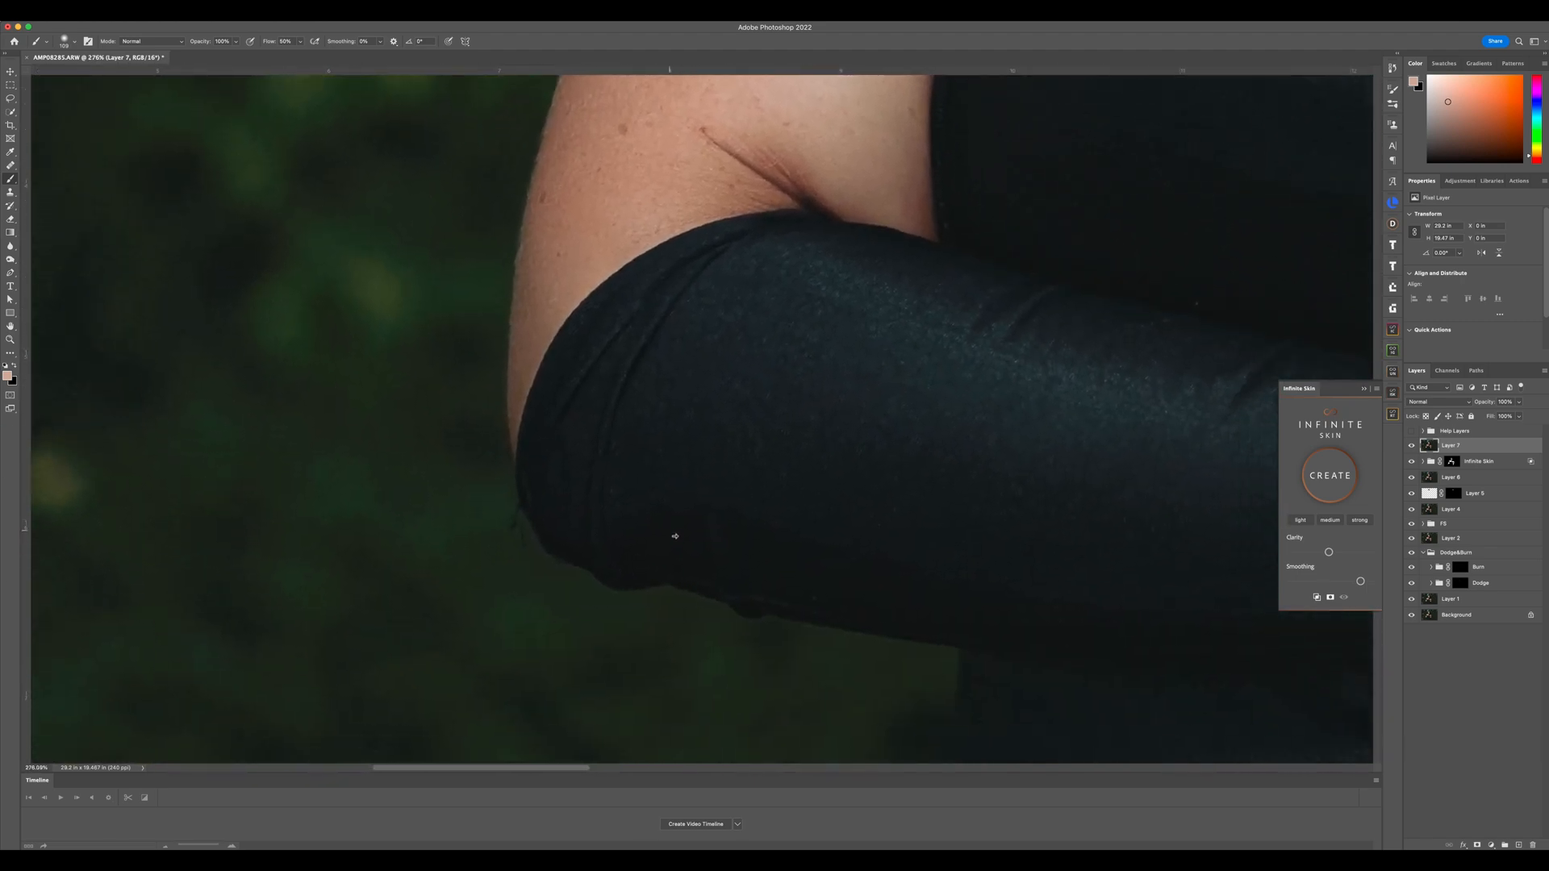
scroll(675, 535, "up", 4)
key("m")
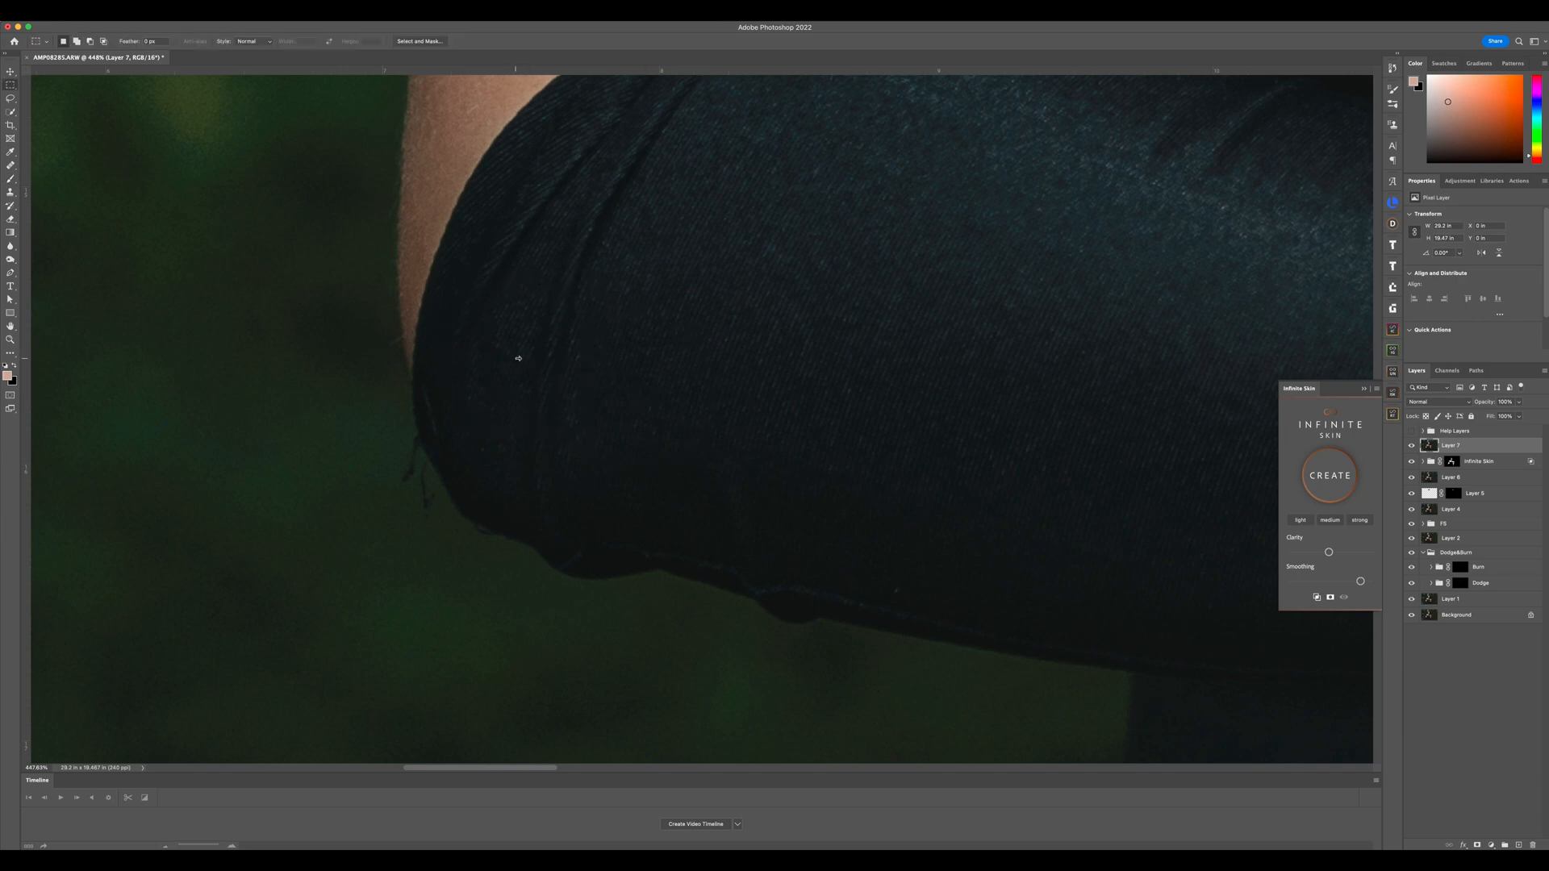
left_click_drag(300, 262, 1016, 742)
key("super+shift+x")
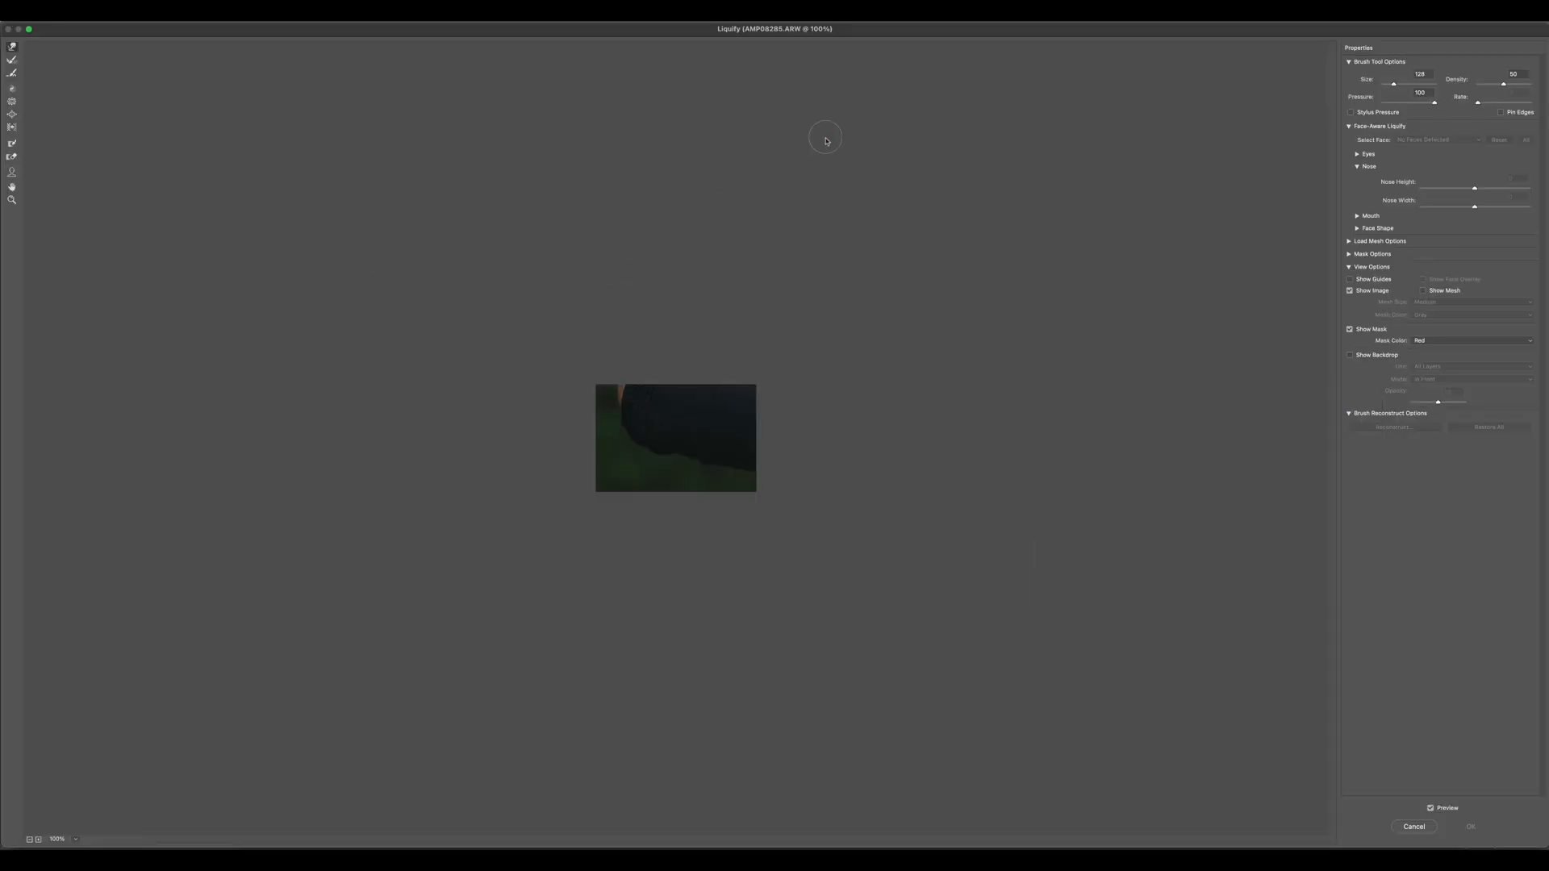
Push the bumps along the glove's lower edge into a smooth outline and apply the Liquify changes
key("super+equal")
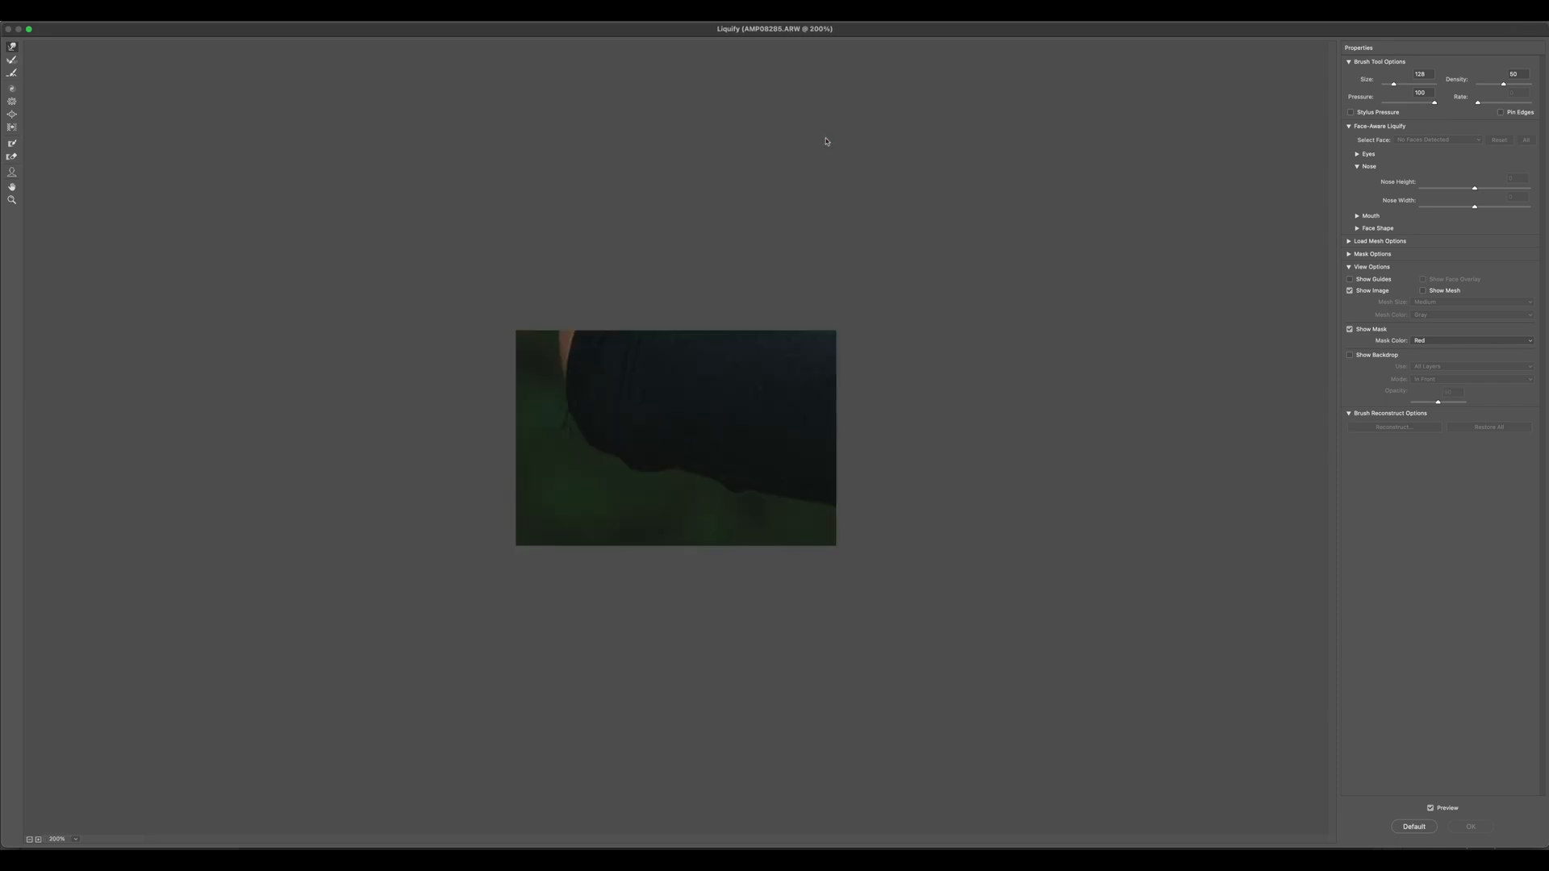
key("super+equal")
key("super+equal")
key("super+equal")
key("super+equal")
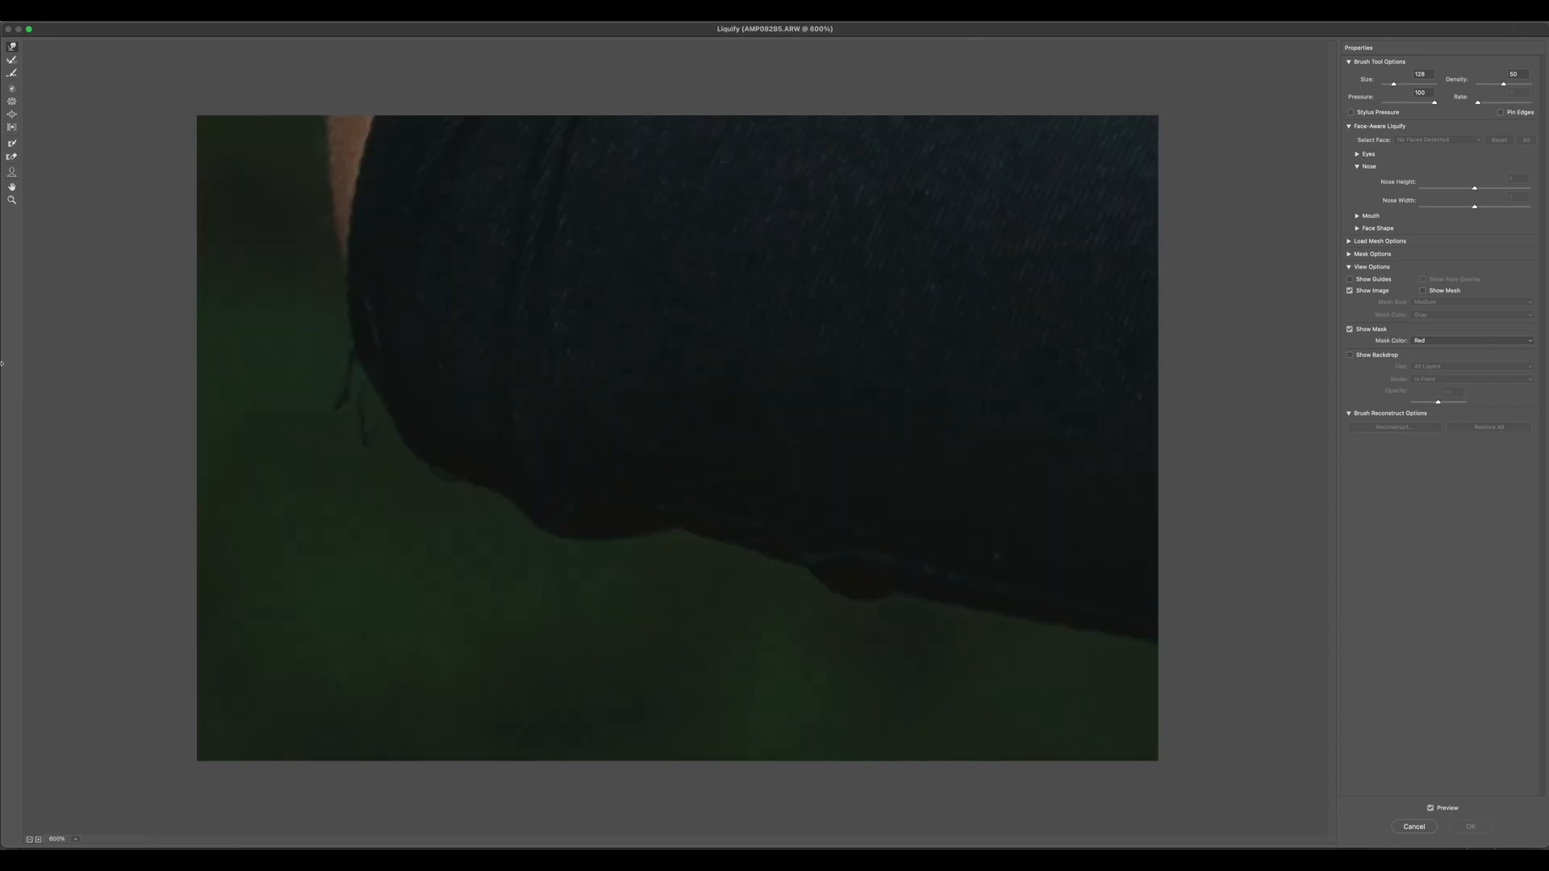
mouse_move(852, 607)
left_mouse_down()
mouse_move(752, 613)
mouse_move(997, 619)
left_mouse_up()
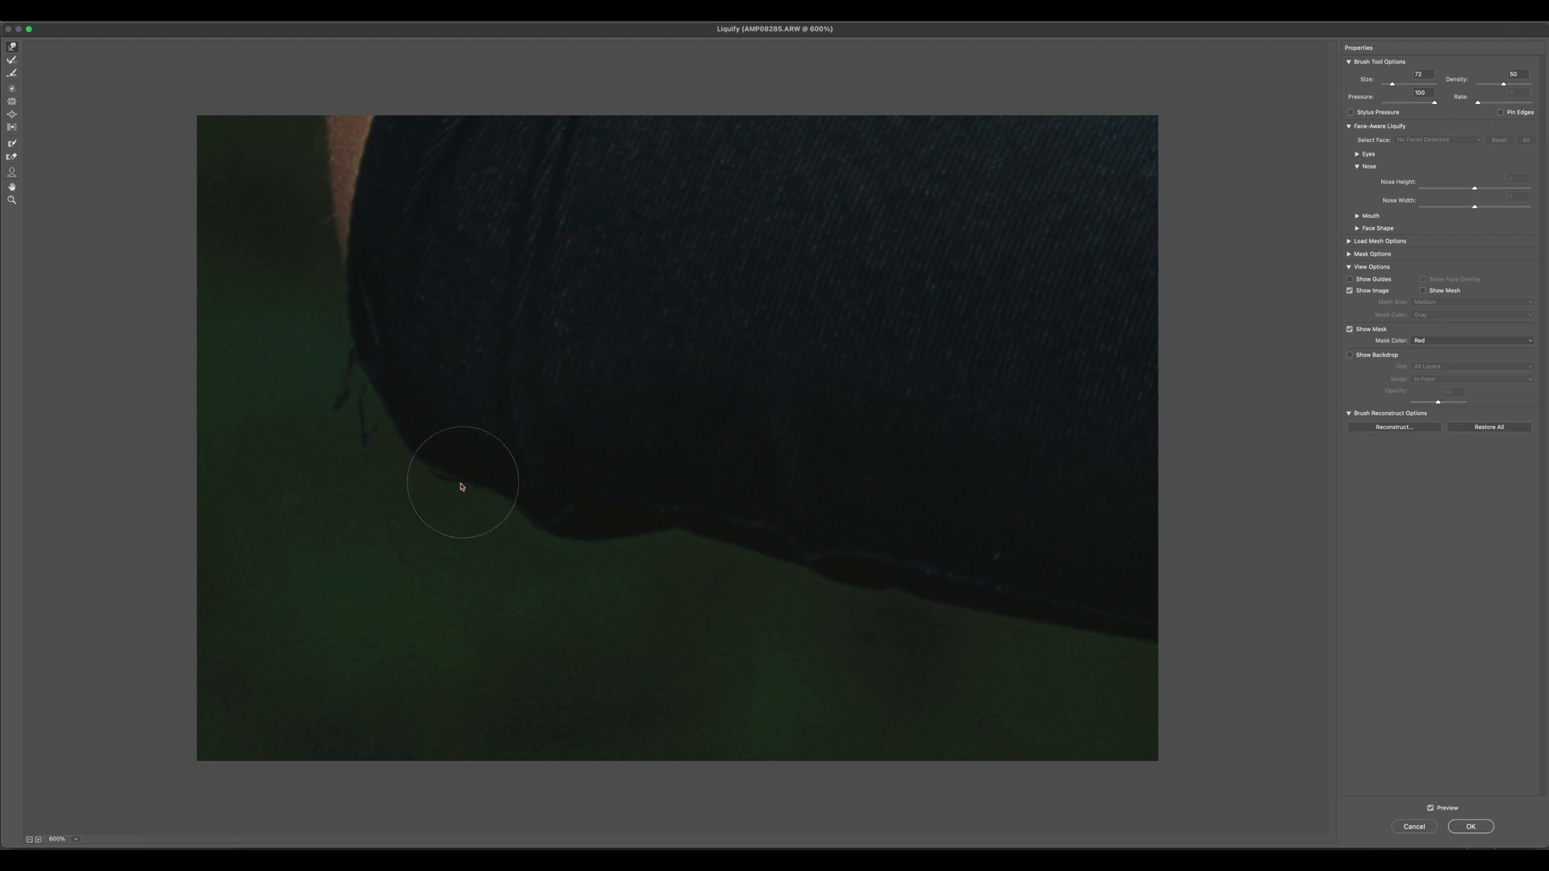
mouse_move(595, 519)
left_mouse_down()
mouse_move(678, 519)
mouse_move(599, 521)
left_mouse_up()
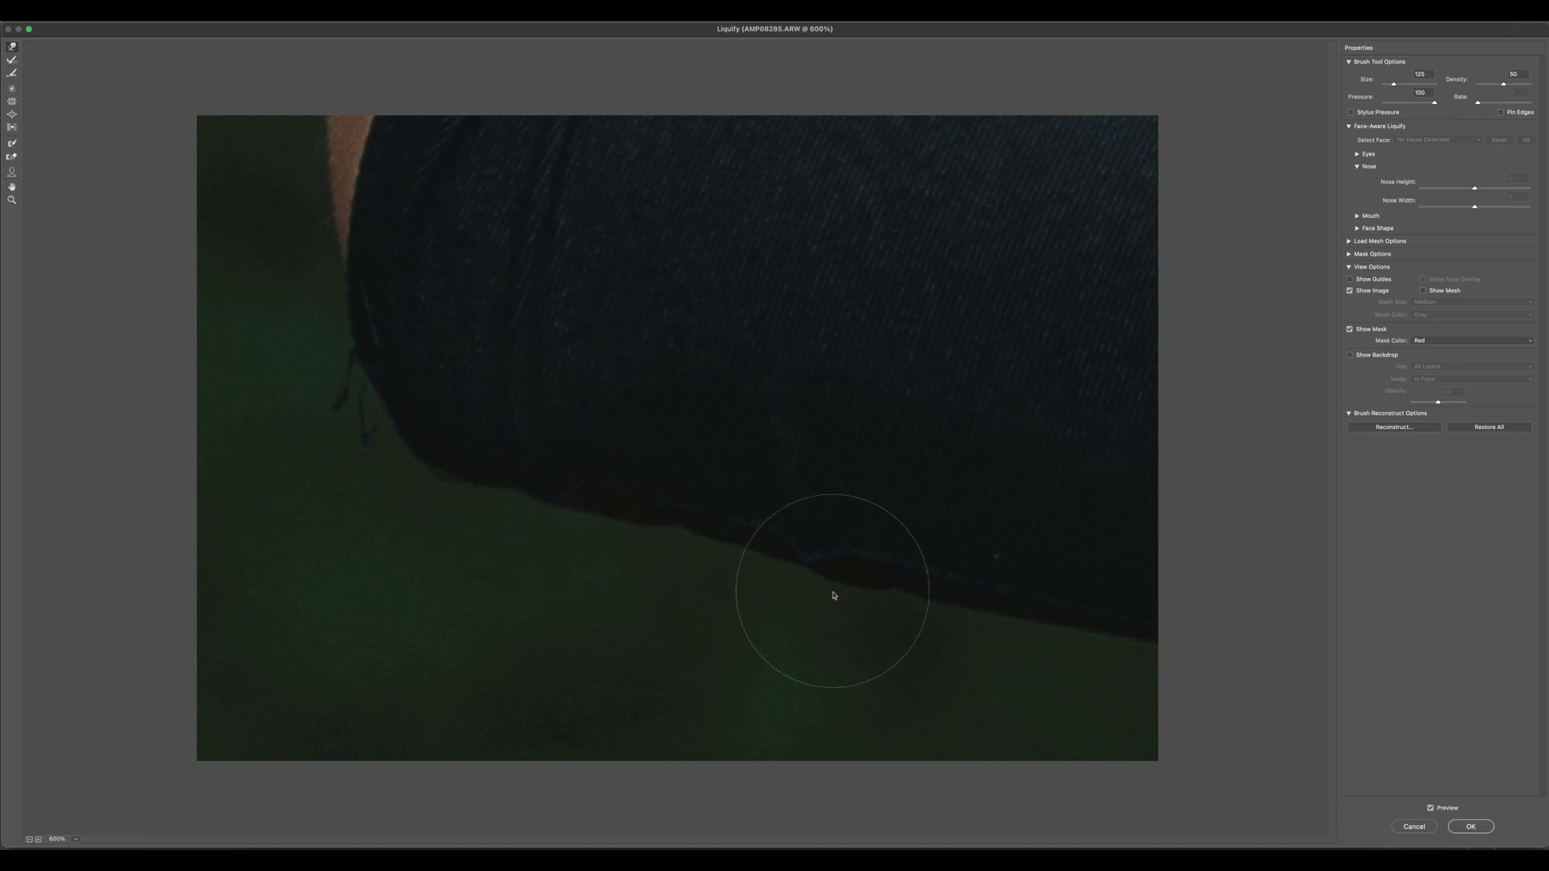
left_click_drag(841, 588, 766, 587)
left_click(1460, 828)
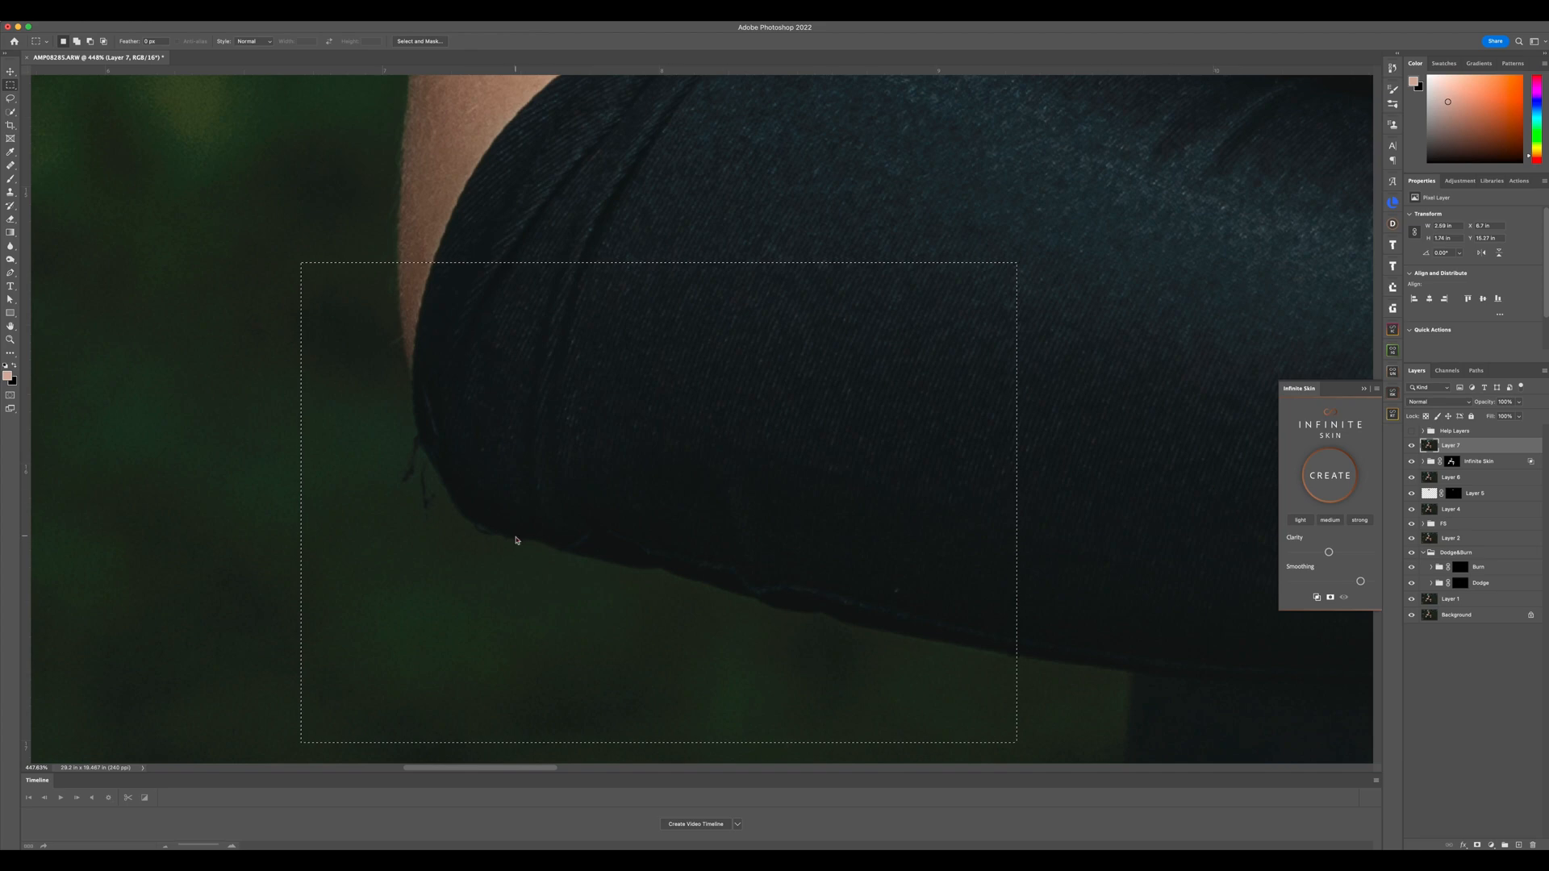
Clone out the stray threads beside the glove's elbow using the Clone Stamp set to sample All Layers
key("s")
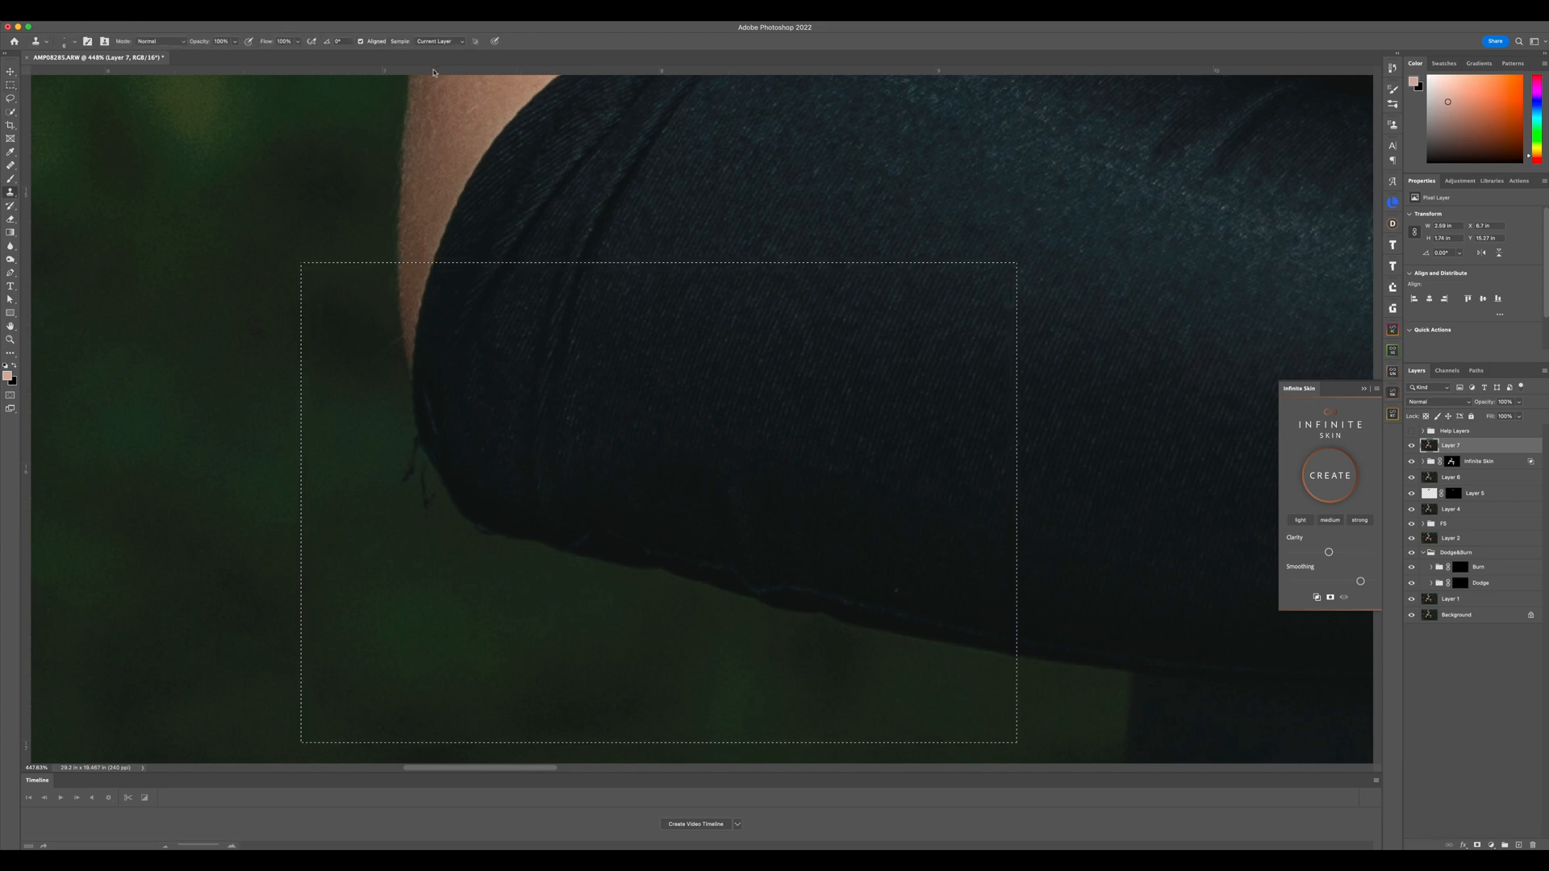
left_click(438, 42)
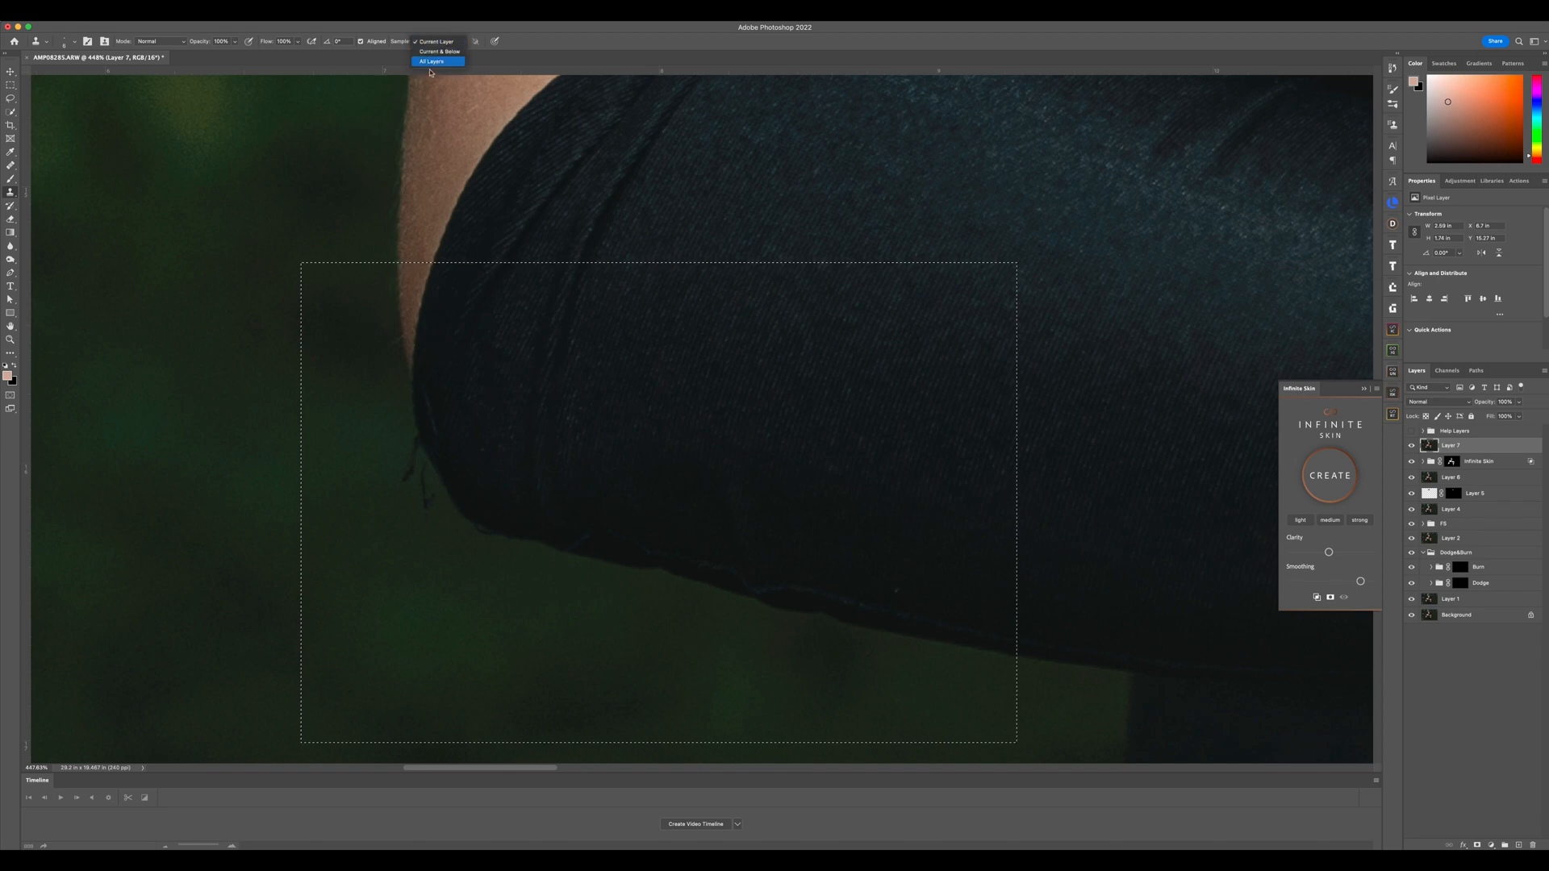
left_click(431, 63)
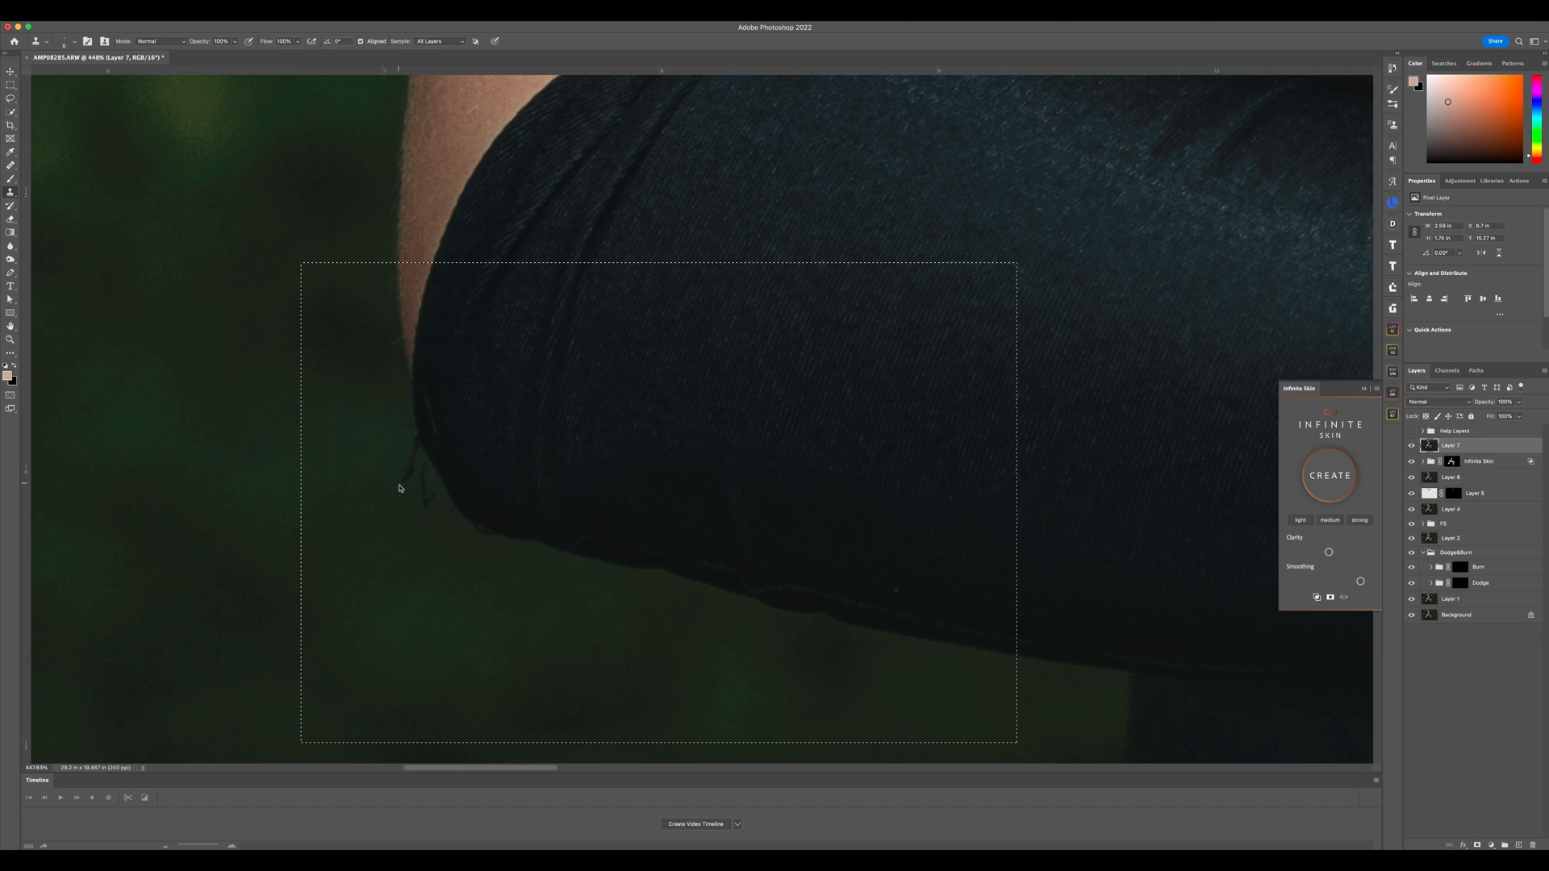
left_click_drag(401, 484, 415, 445)
Deselect the elbow area and clone out the brightest specks on the horizontal glove's forearm
scroll(888, 601, "right", 15)
scroll(749, 443, "right", 2)
scroll(748, 443, "down", 2)
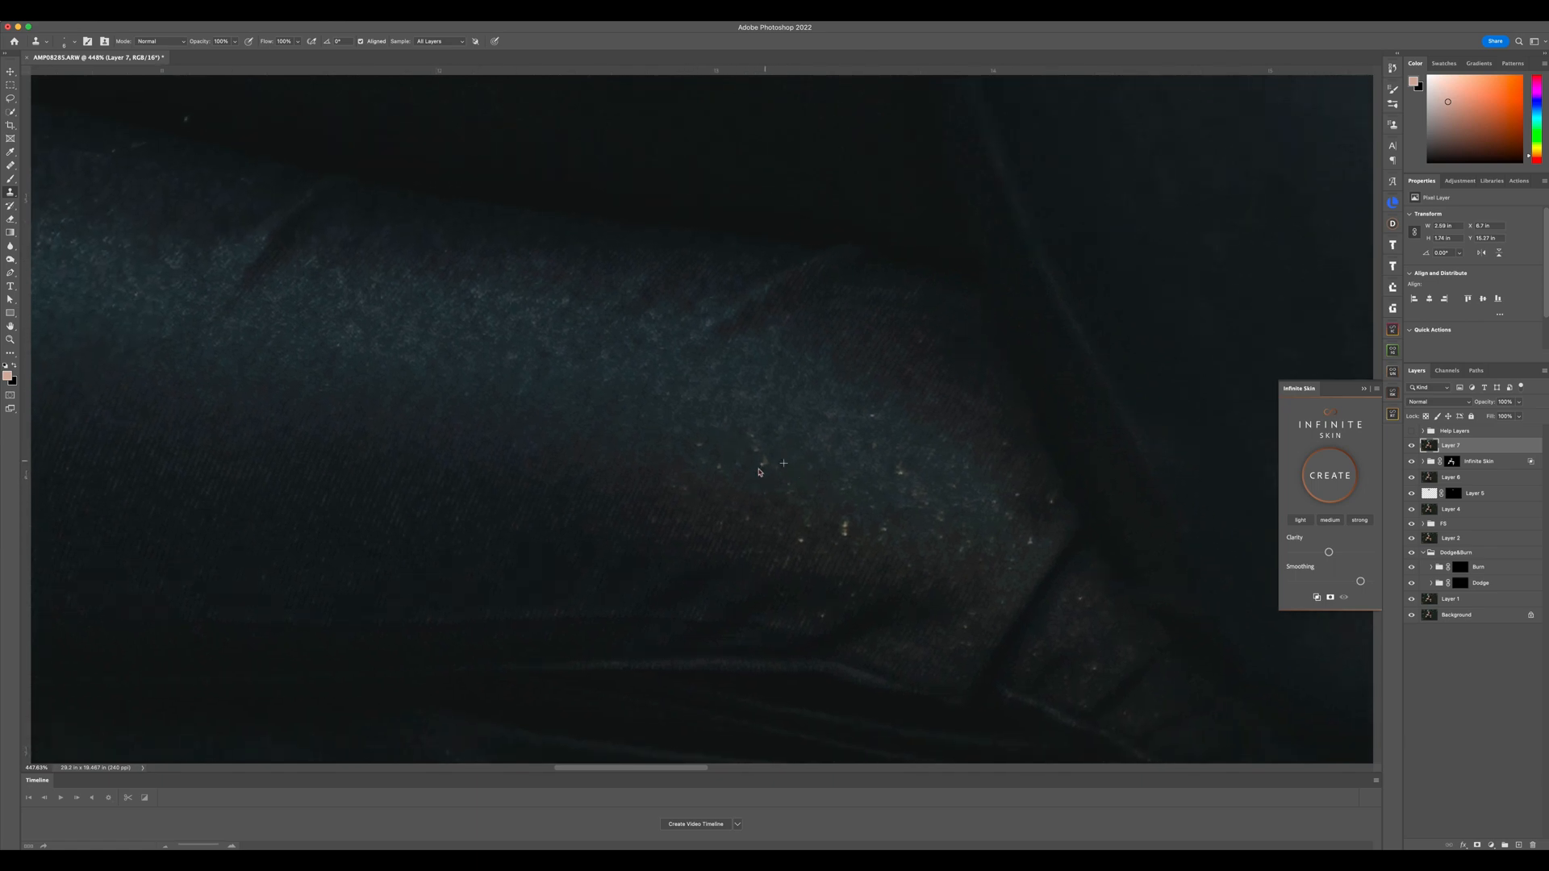
key("super+d")
left_click(844, 529)
left_click(805, 542)
Clone out the remaining bright specks around the fold near the wrist of the horizontal glove
scroll(904, 475, "right", 3)
scroll(904, 474, "down", 2)
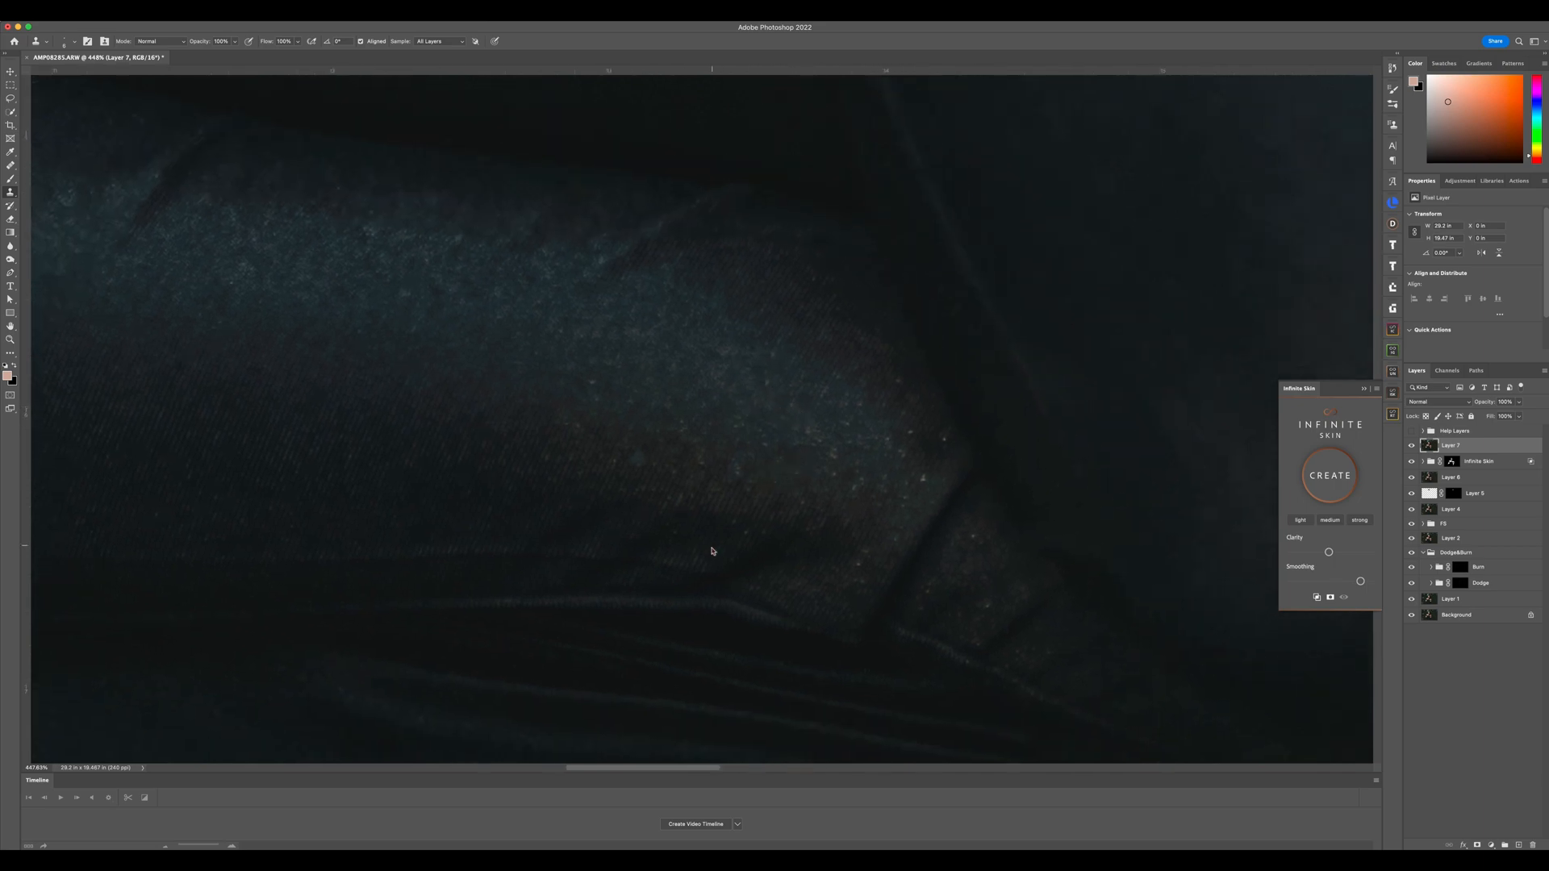
left_click(909, 434)
left_click(947, 439)
left_click_drag(925, 477, 918, 486)
left_click(986, 606)
left_click(901, 514, "alt")
left_click_drag(927, 476, 918, 486)
left_click_drag(907, 439, 914, 436)
left_click(851, 495)
Examine the gloves, dress, hair and face, both up close and in a wider view
scroll(880, 450, "down", 10)
scroll(810, 437, "up", 3)
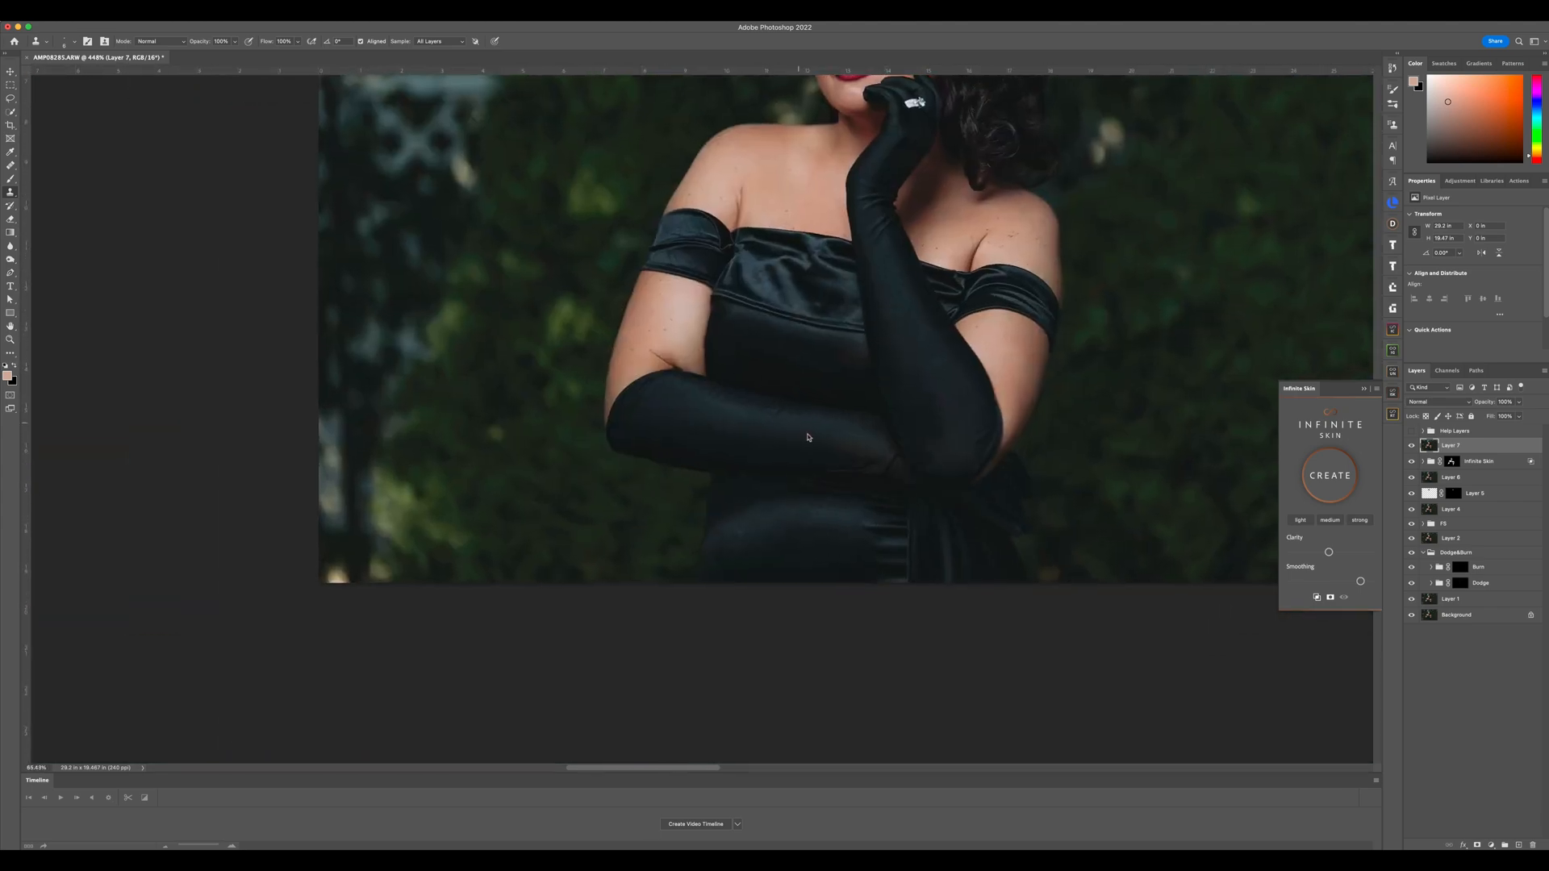
scroll(810, 438, "up", 5)
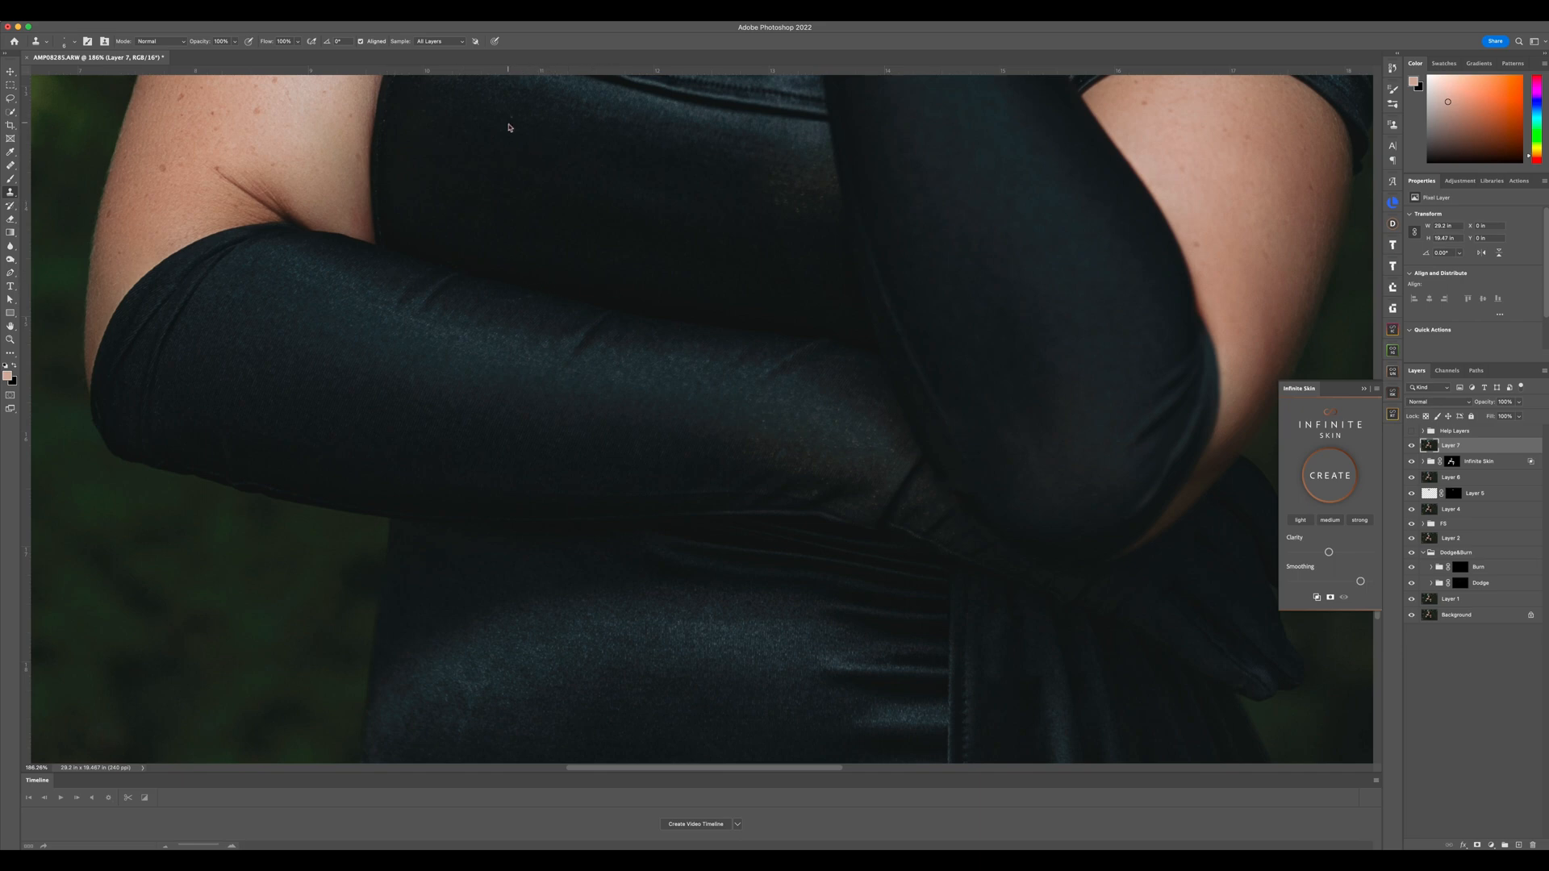
left_click_drag(773, 284, 669, 500)
left_click_drag(665, 316, 682, 328)
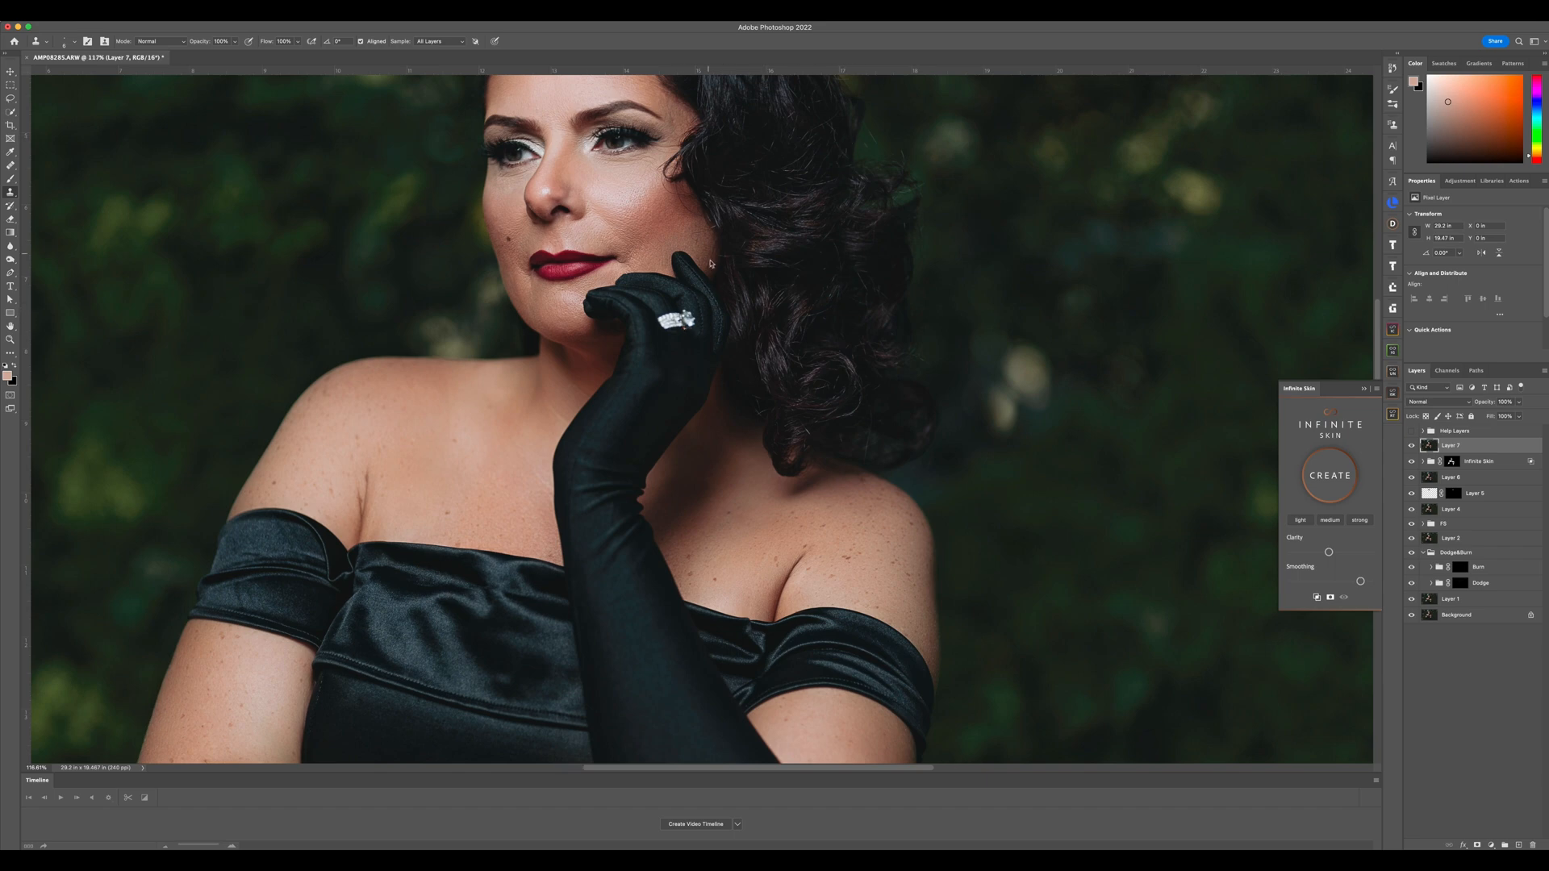
left_click_drag(709, 262, 753, 399)
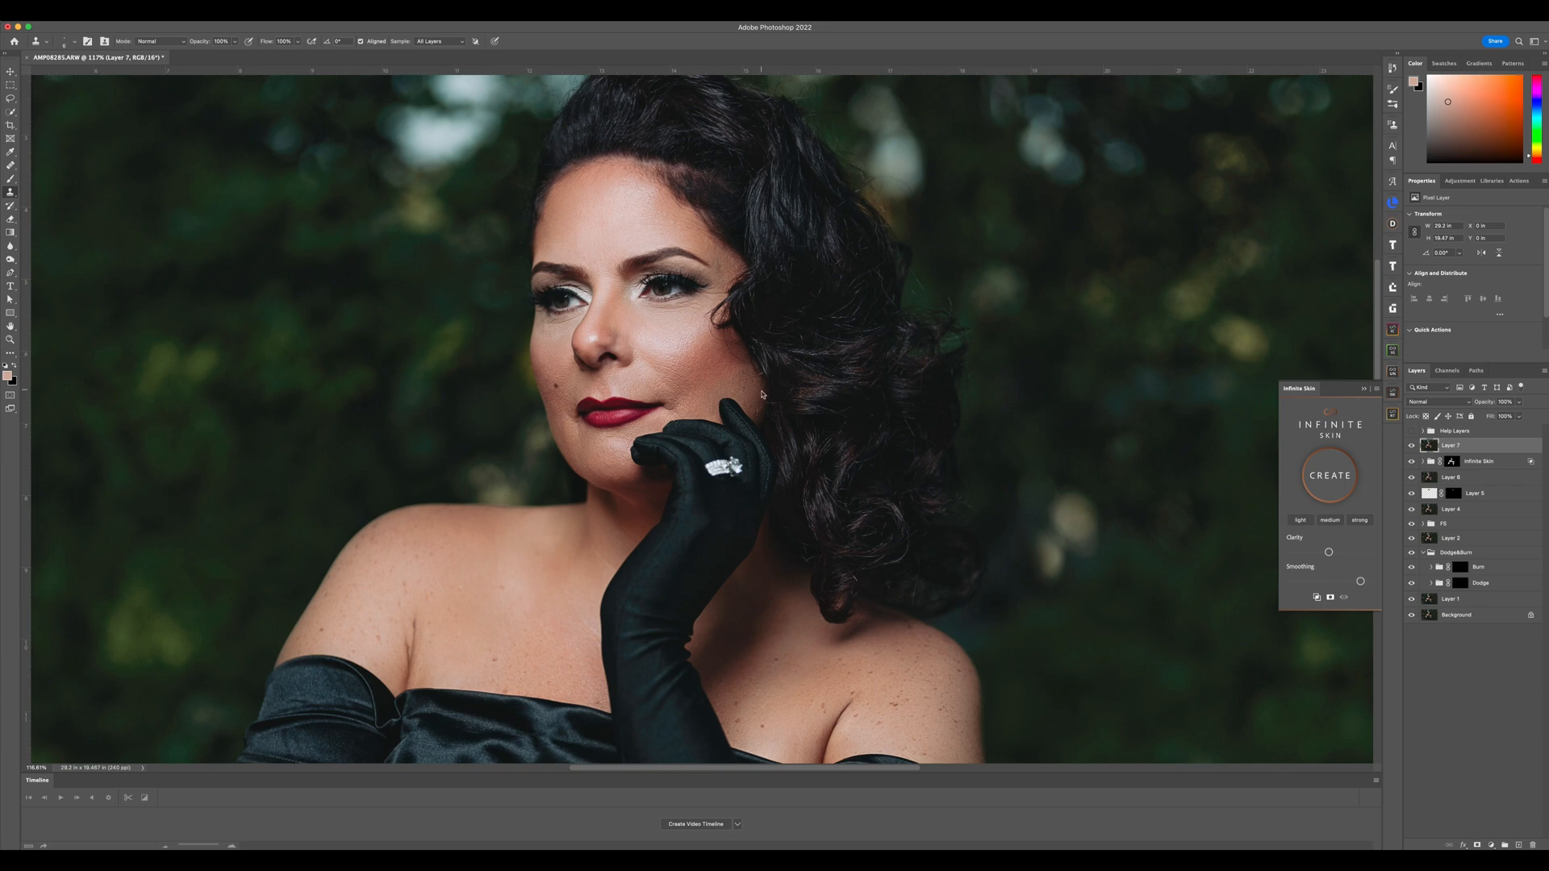
scroll(745, 356, "up", 3)
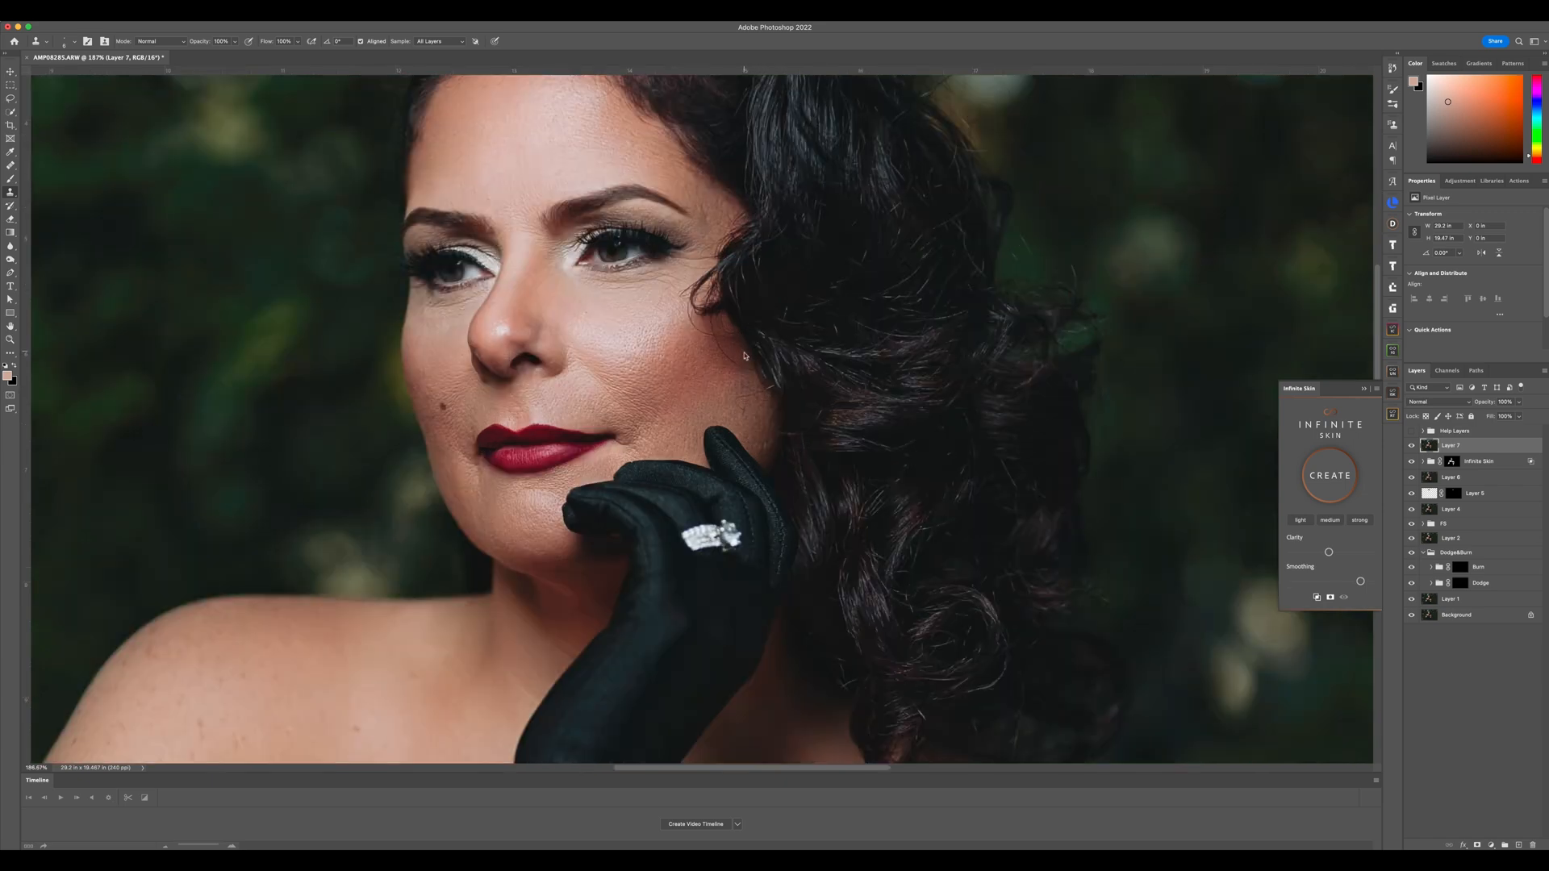
scroll(655, 341, "up", 3)
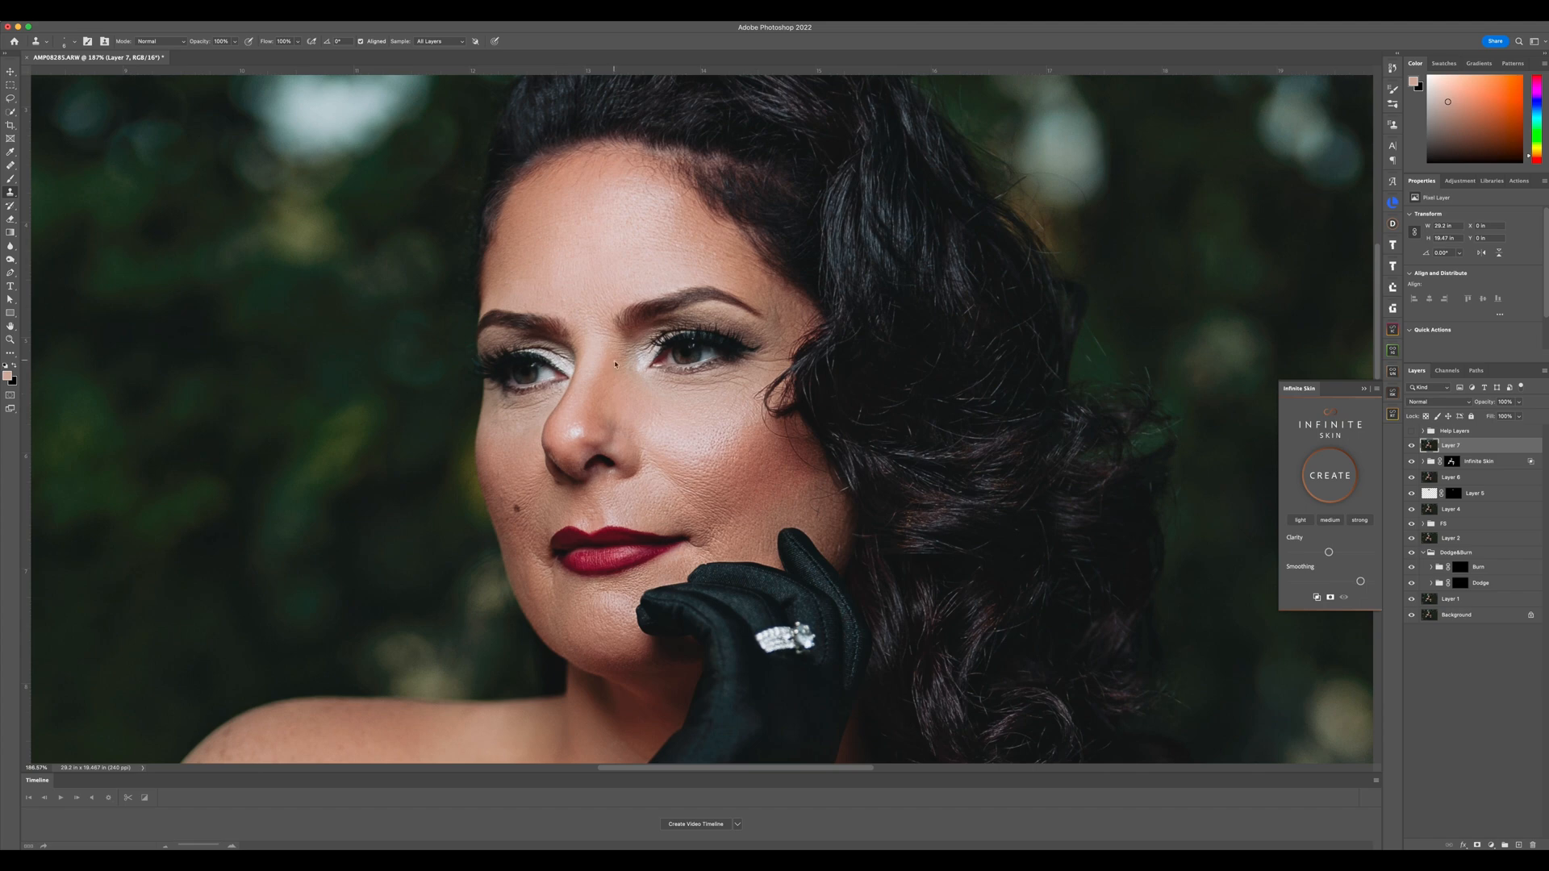
Sample the colour of the eye white and add a Solid Color fill layer in that colour
key("i")
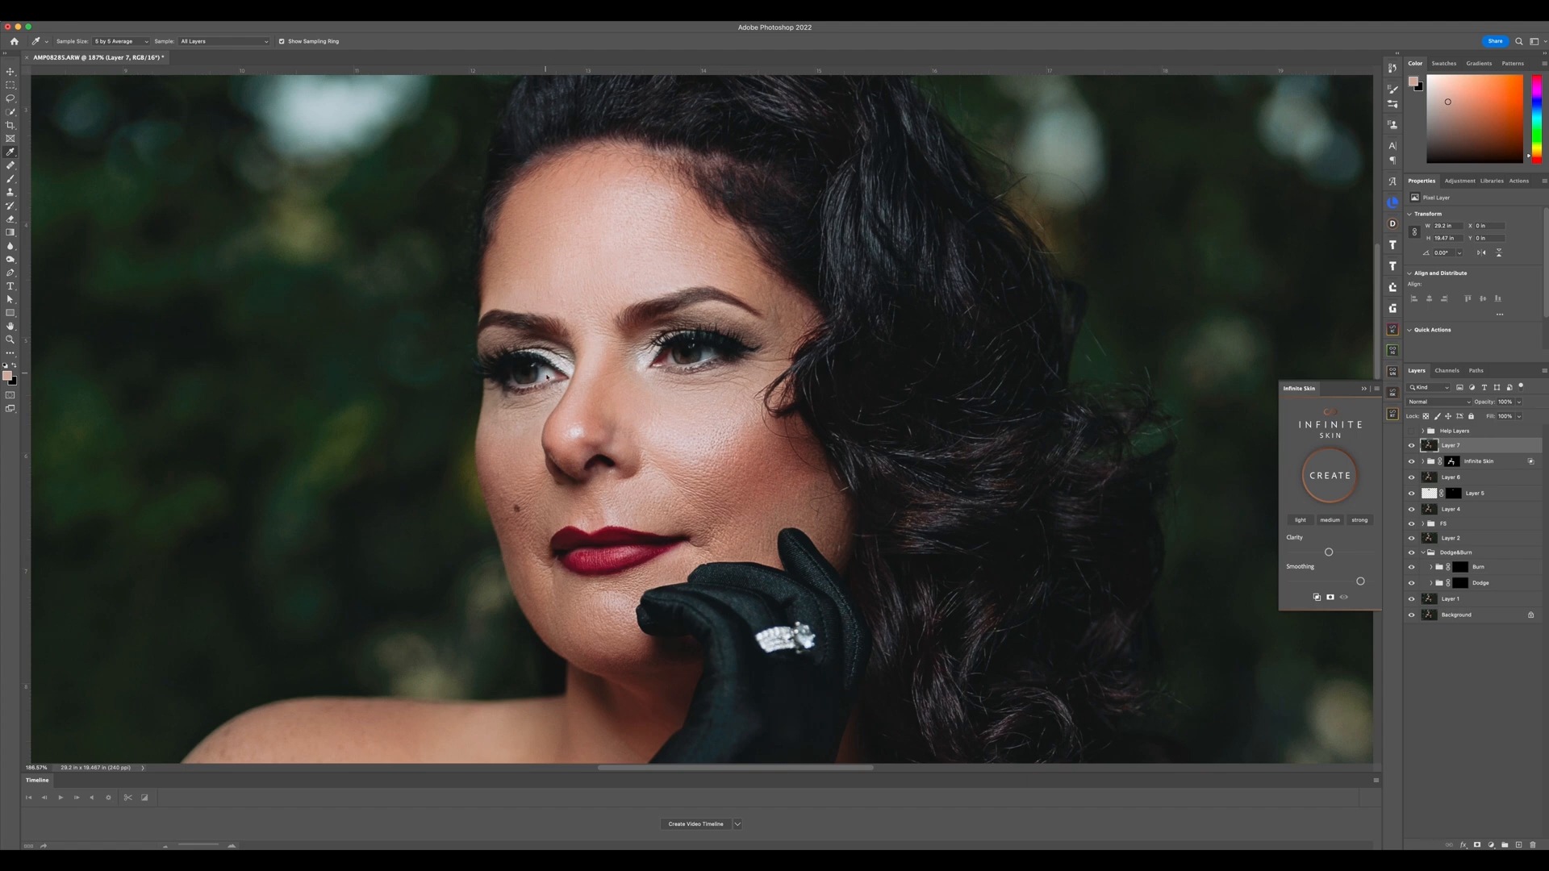
left_click(546, 376)
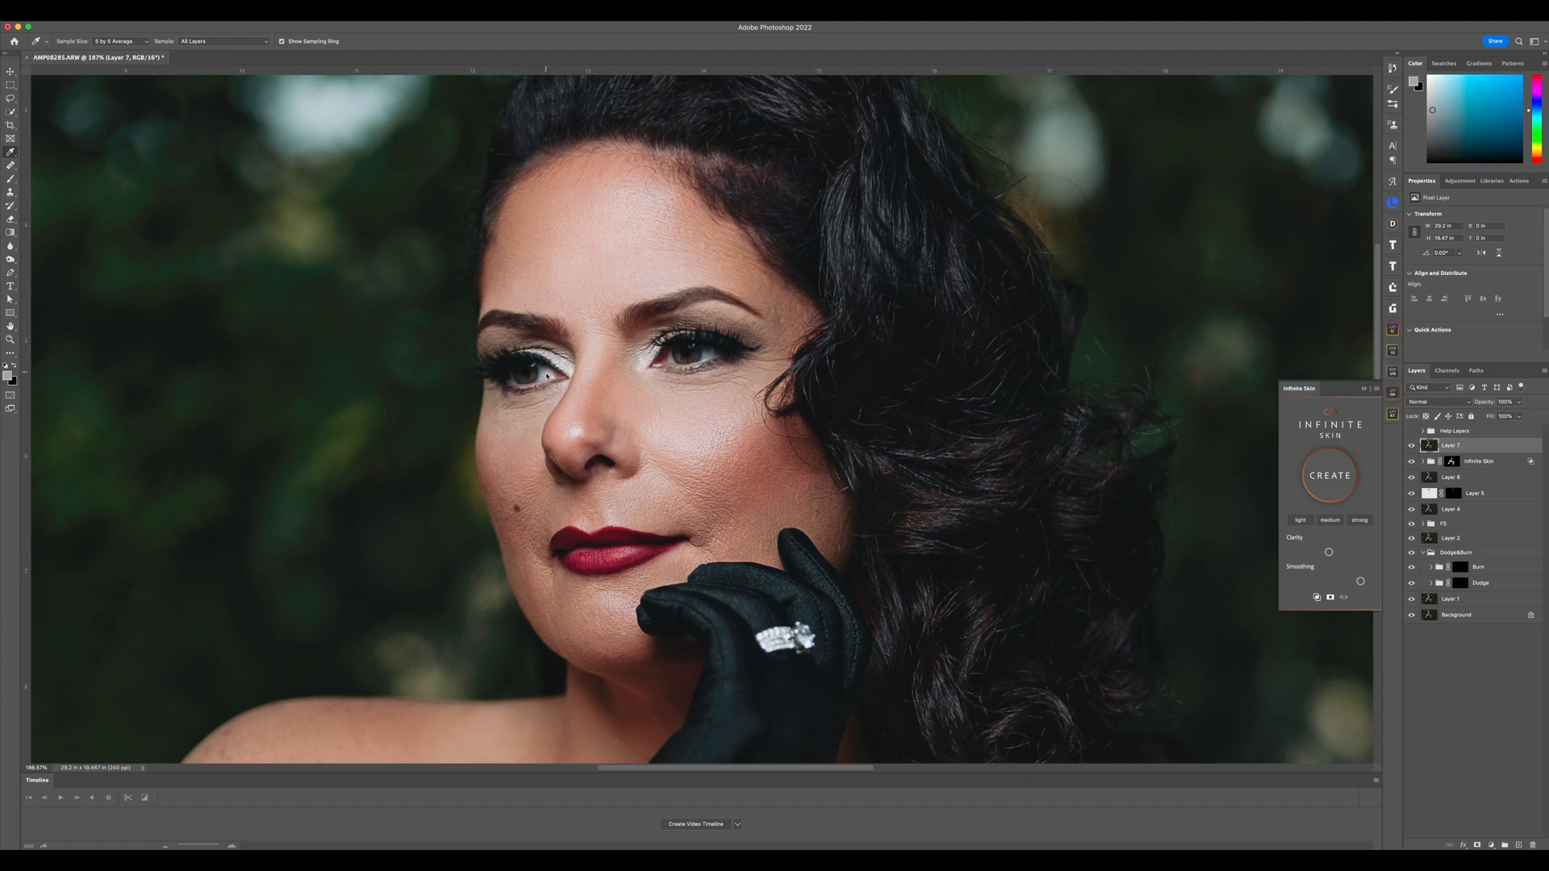
key("s")
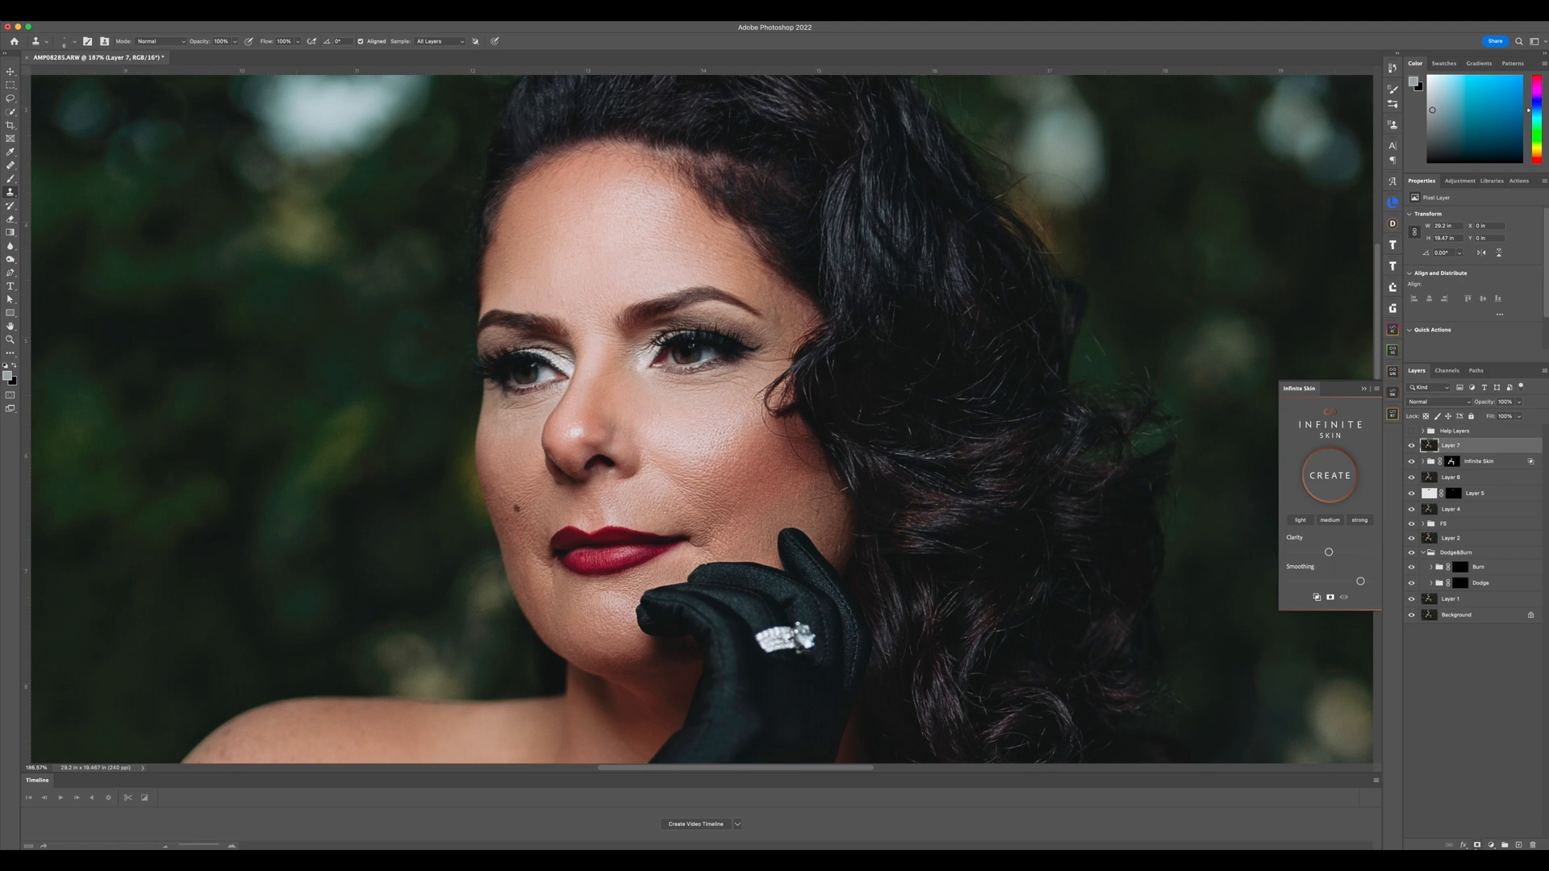
left_click(1490, 846)
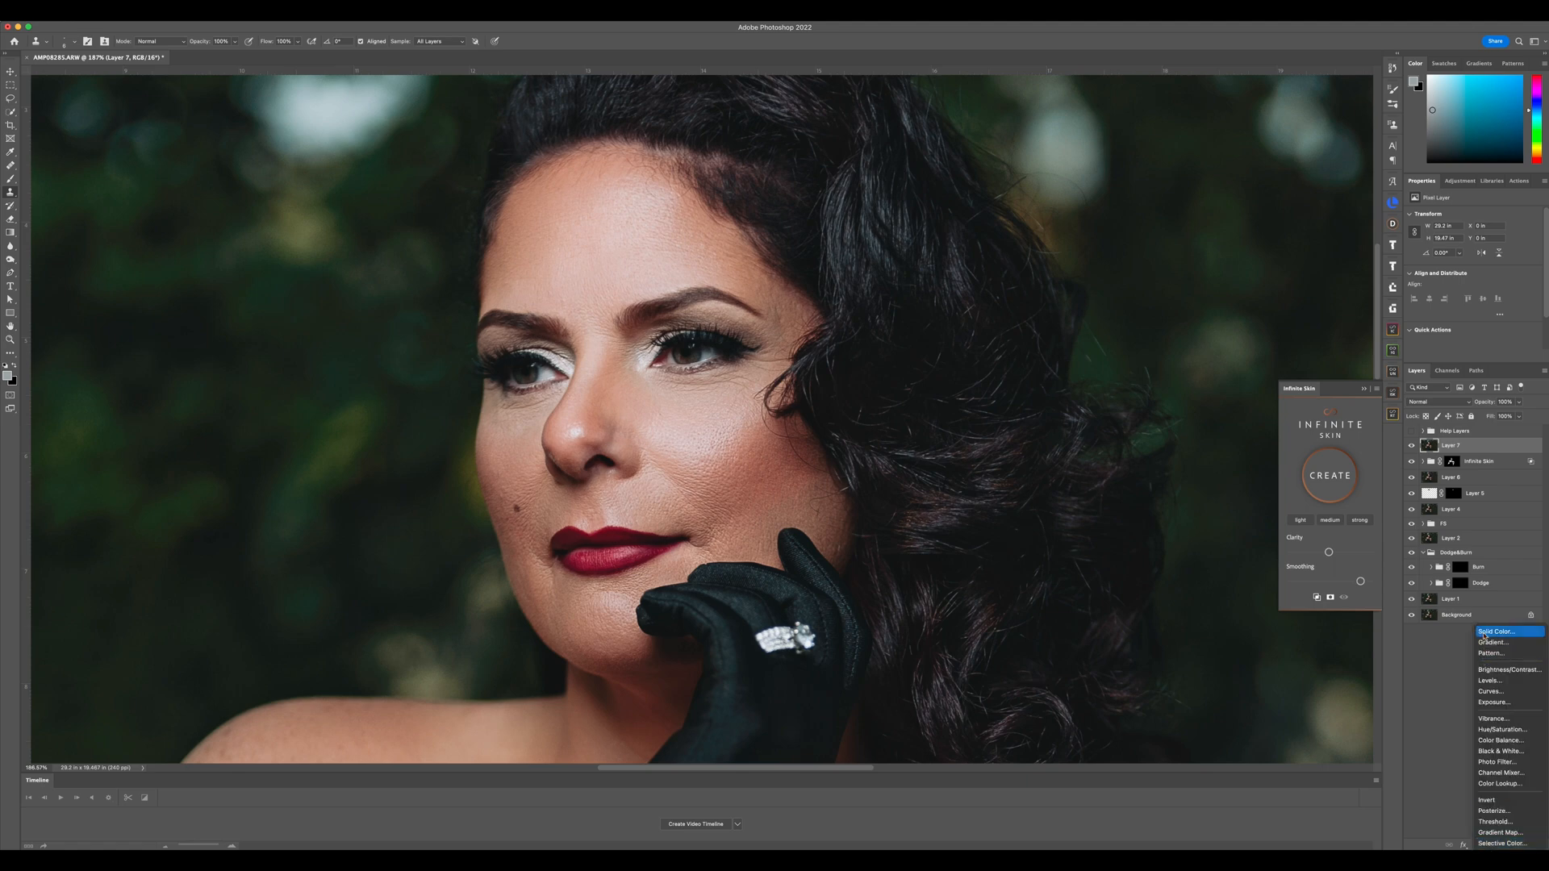
left_click(1531, 635)
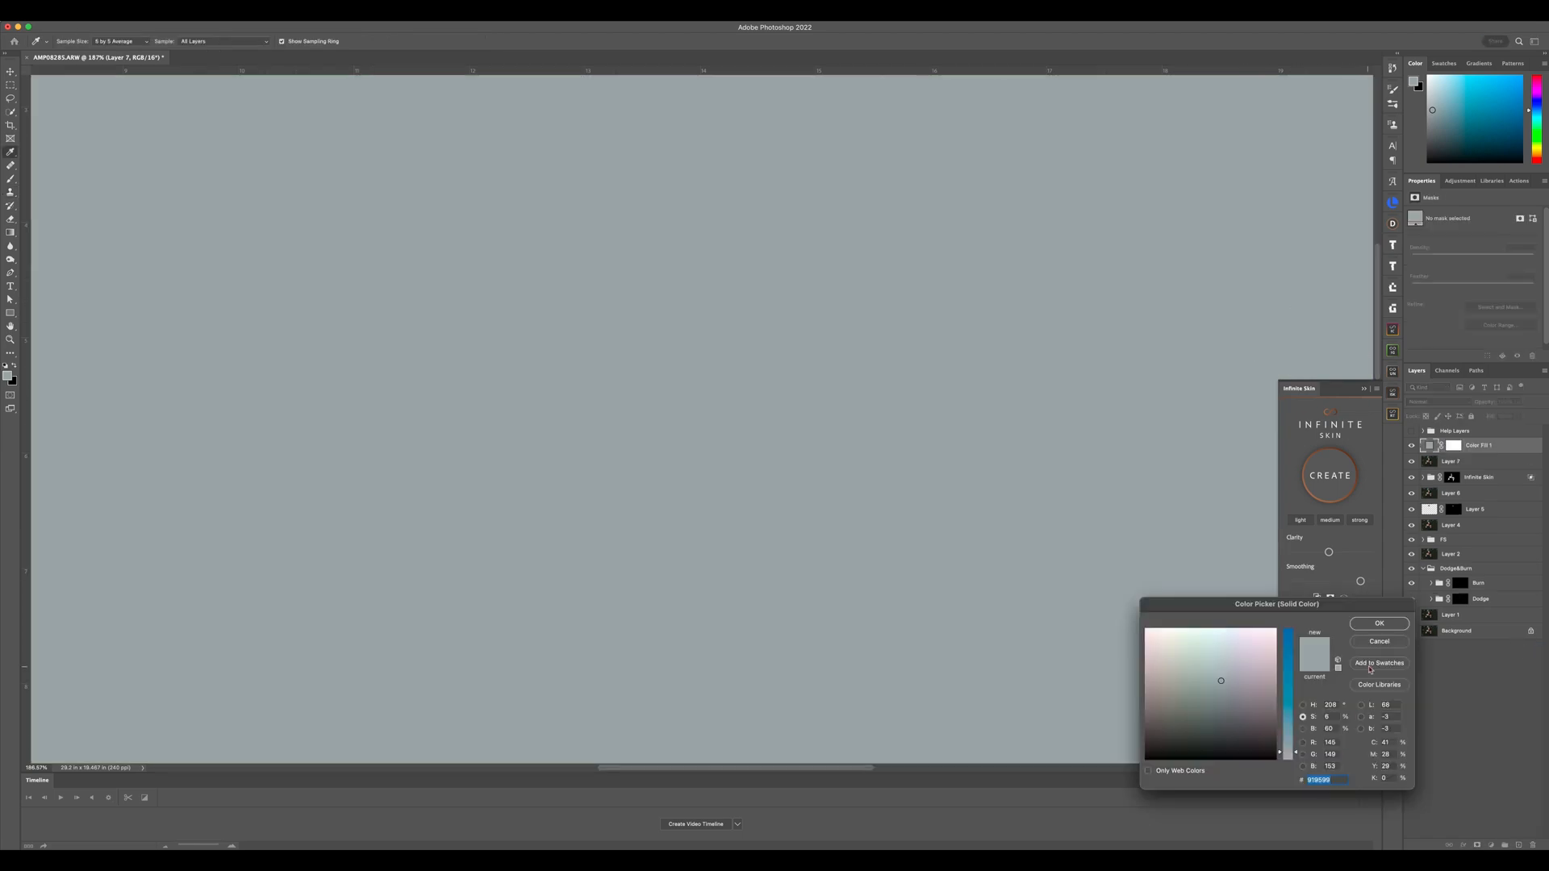
left_click(1380, 624)
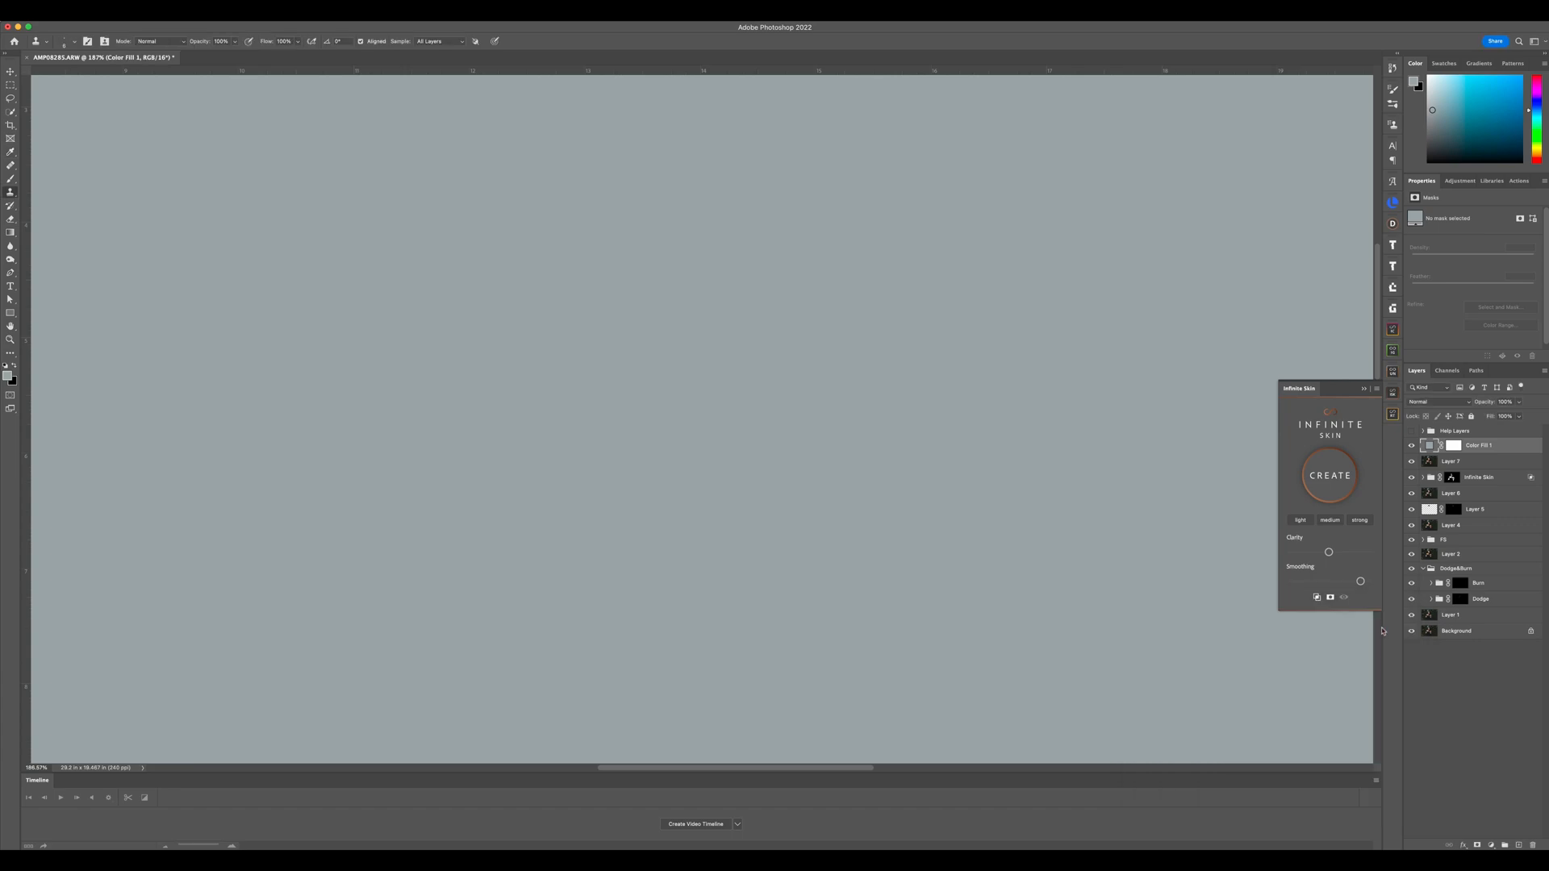
Set the fill layer's blend mode to Divide, then raise its colour's brightness to 100% and lower the saturation
left_click(1455, 402)
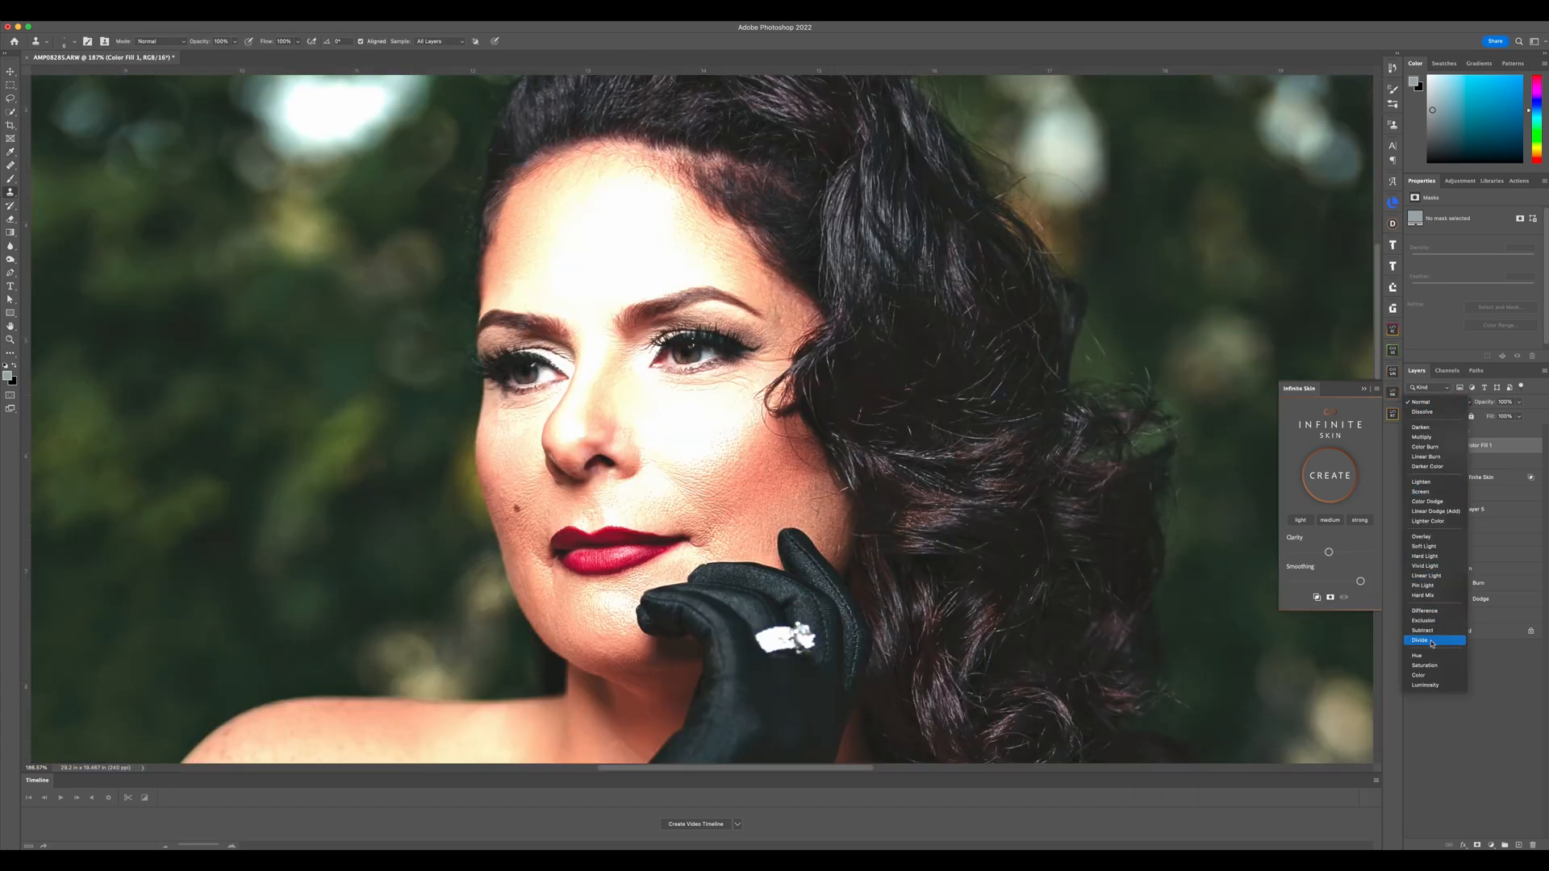
left_click(1432, 641)
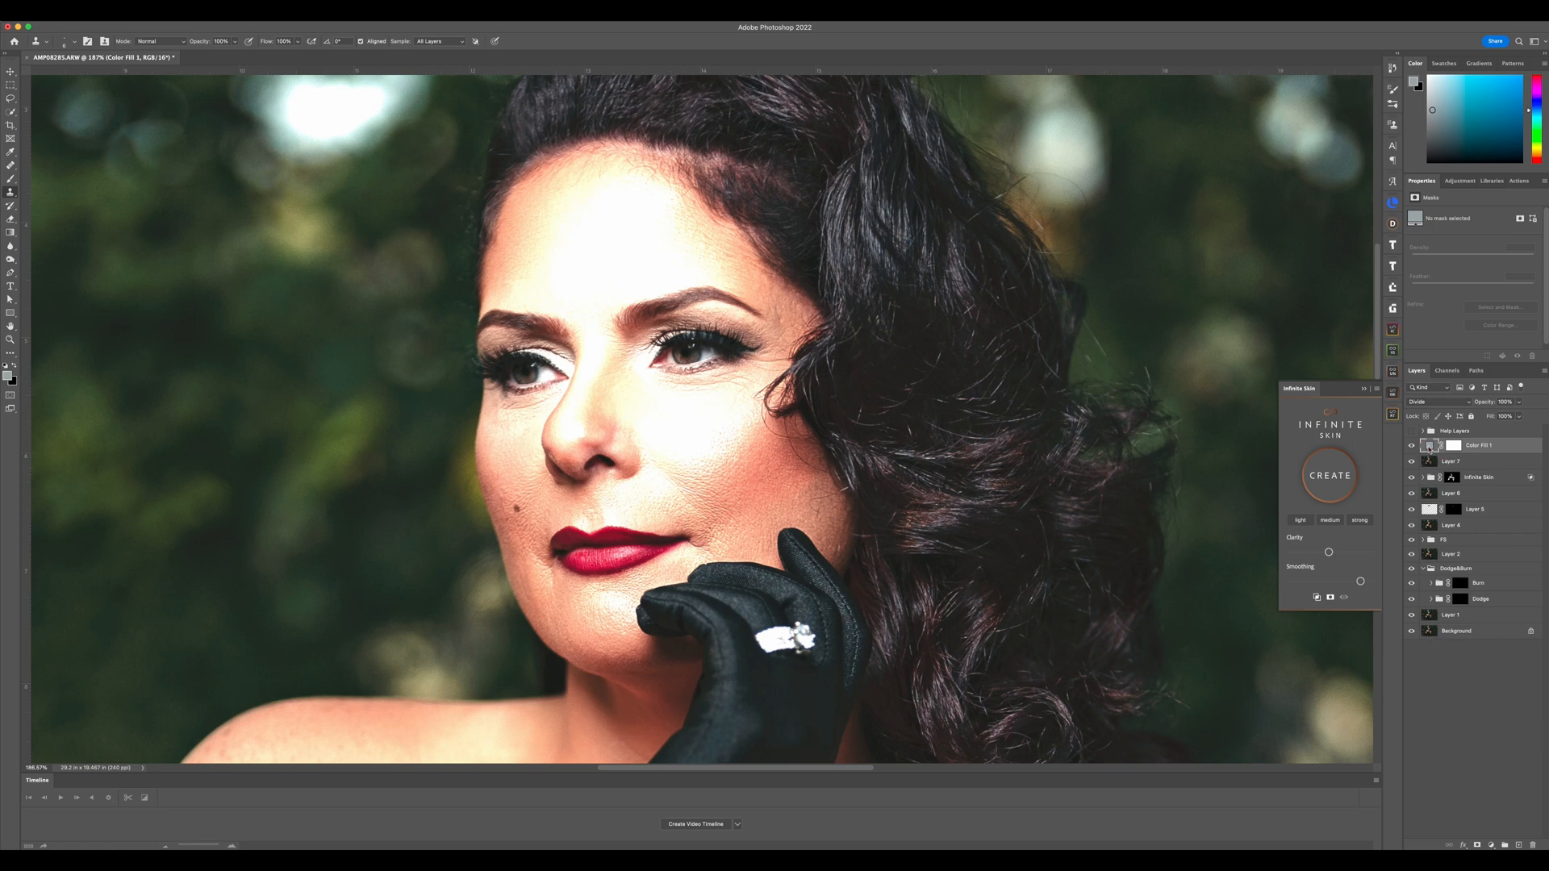
double_click(1429, 445)
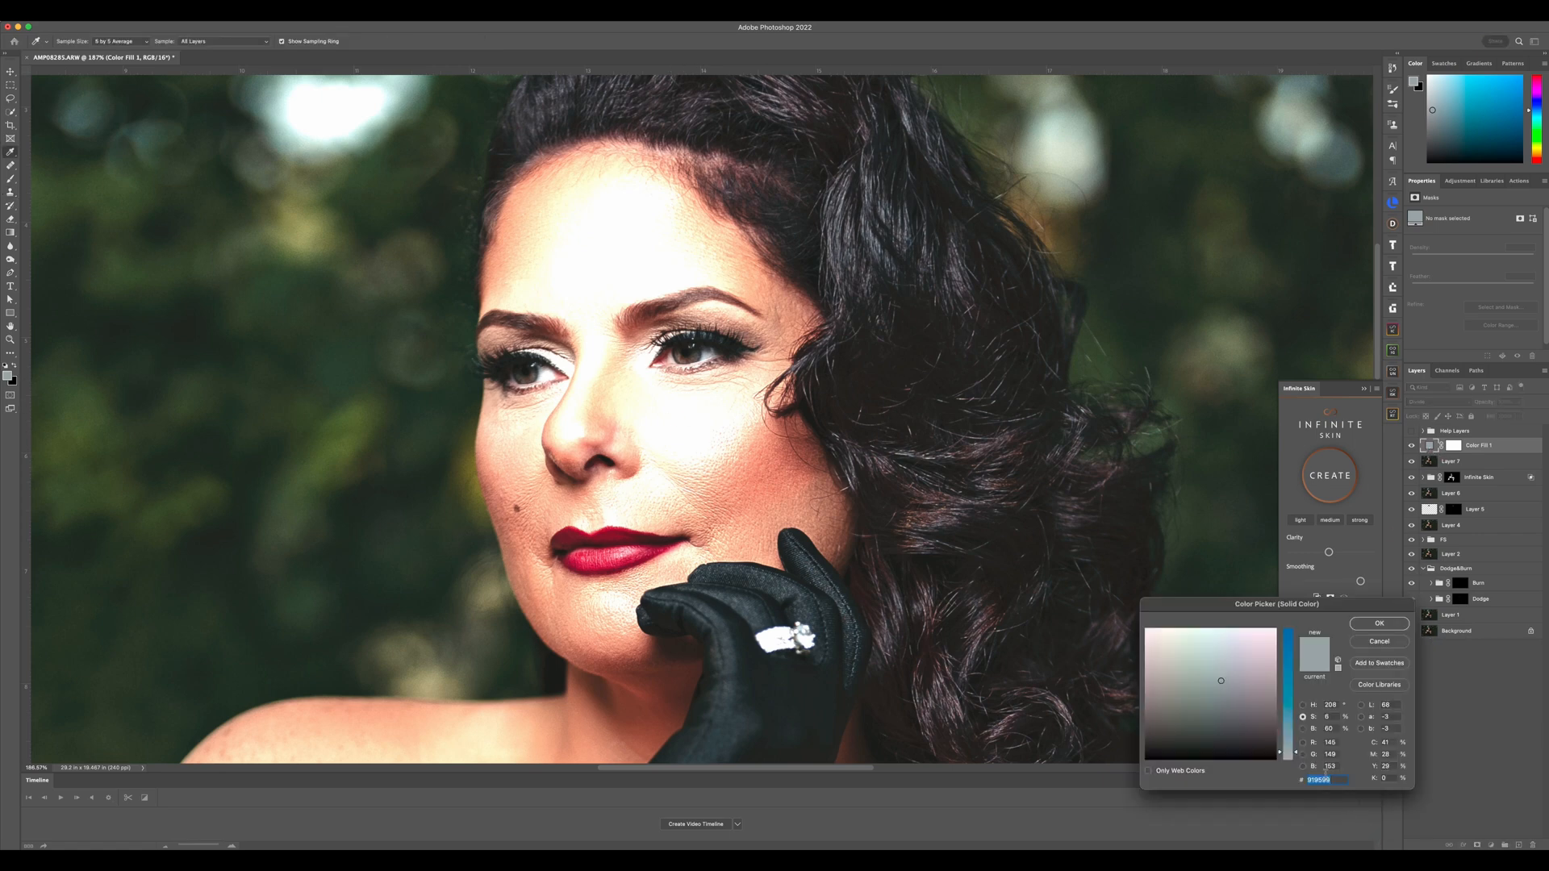
left_click(1303, 728)
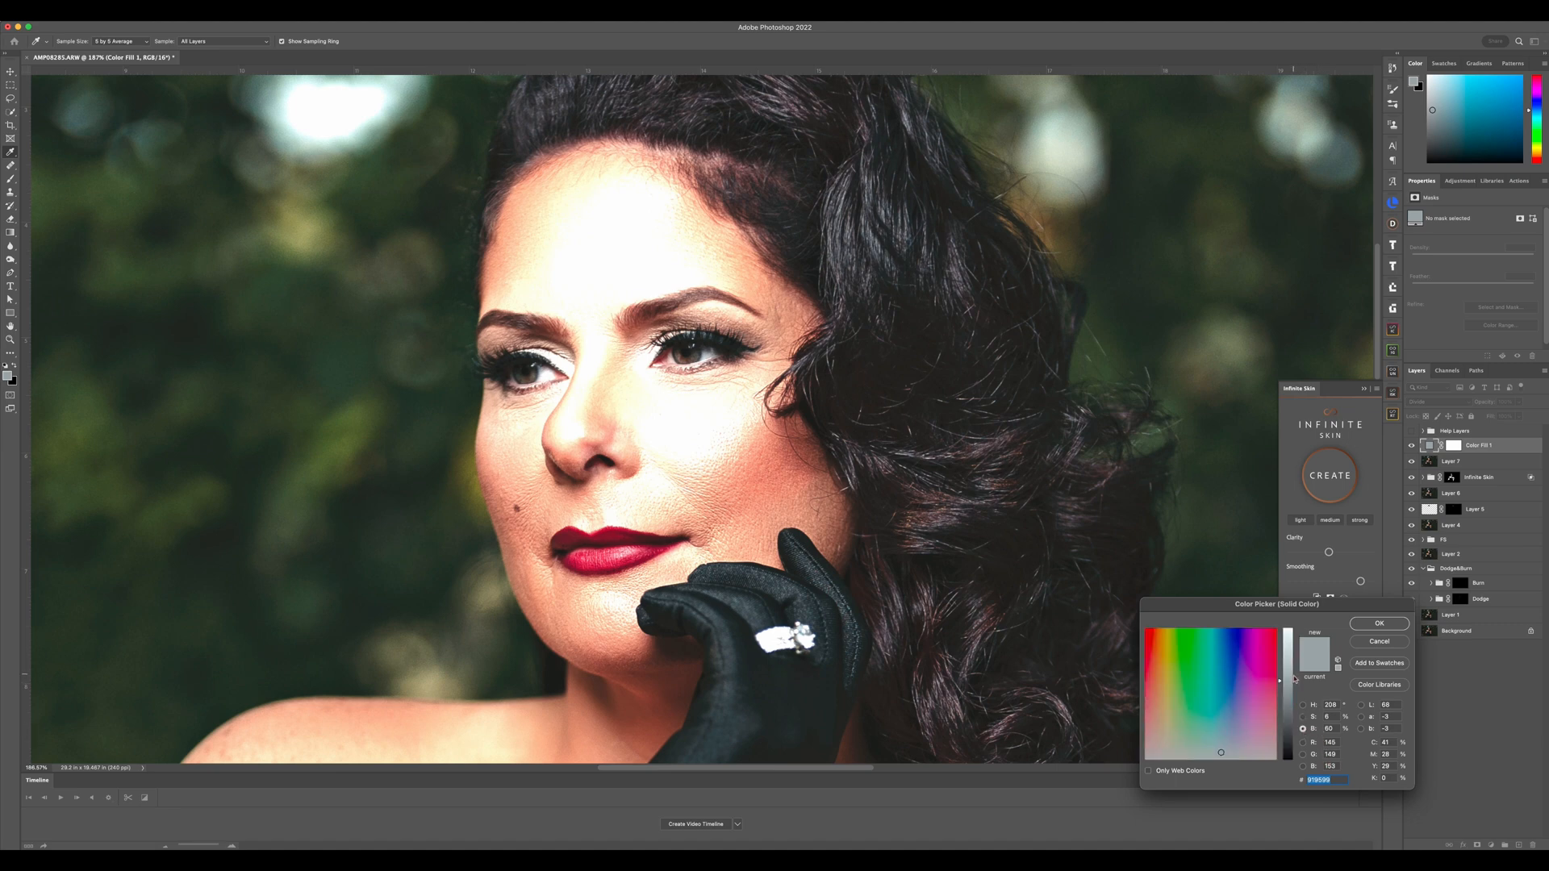
left_click_drag(1296, 682, 1296, 632)
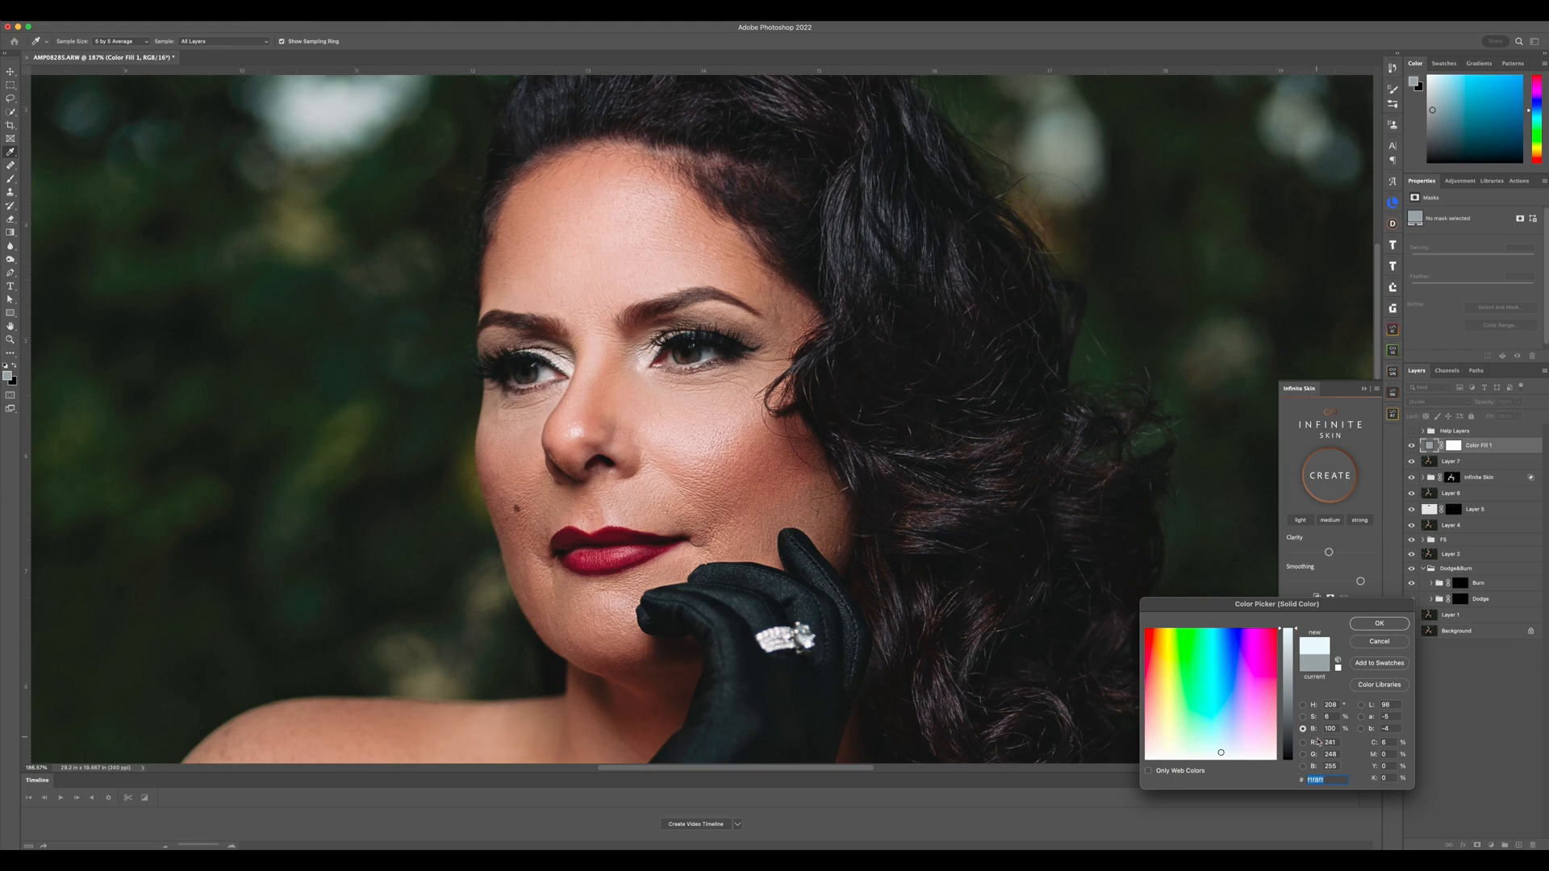
left_click(1302, 716)
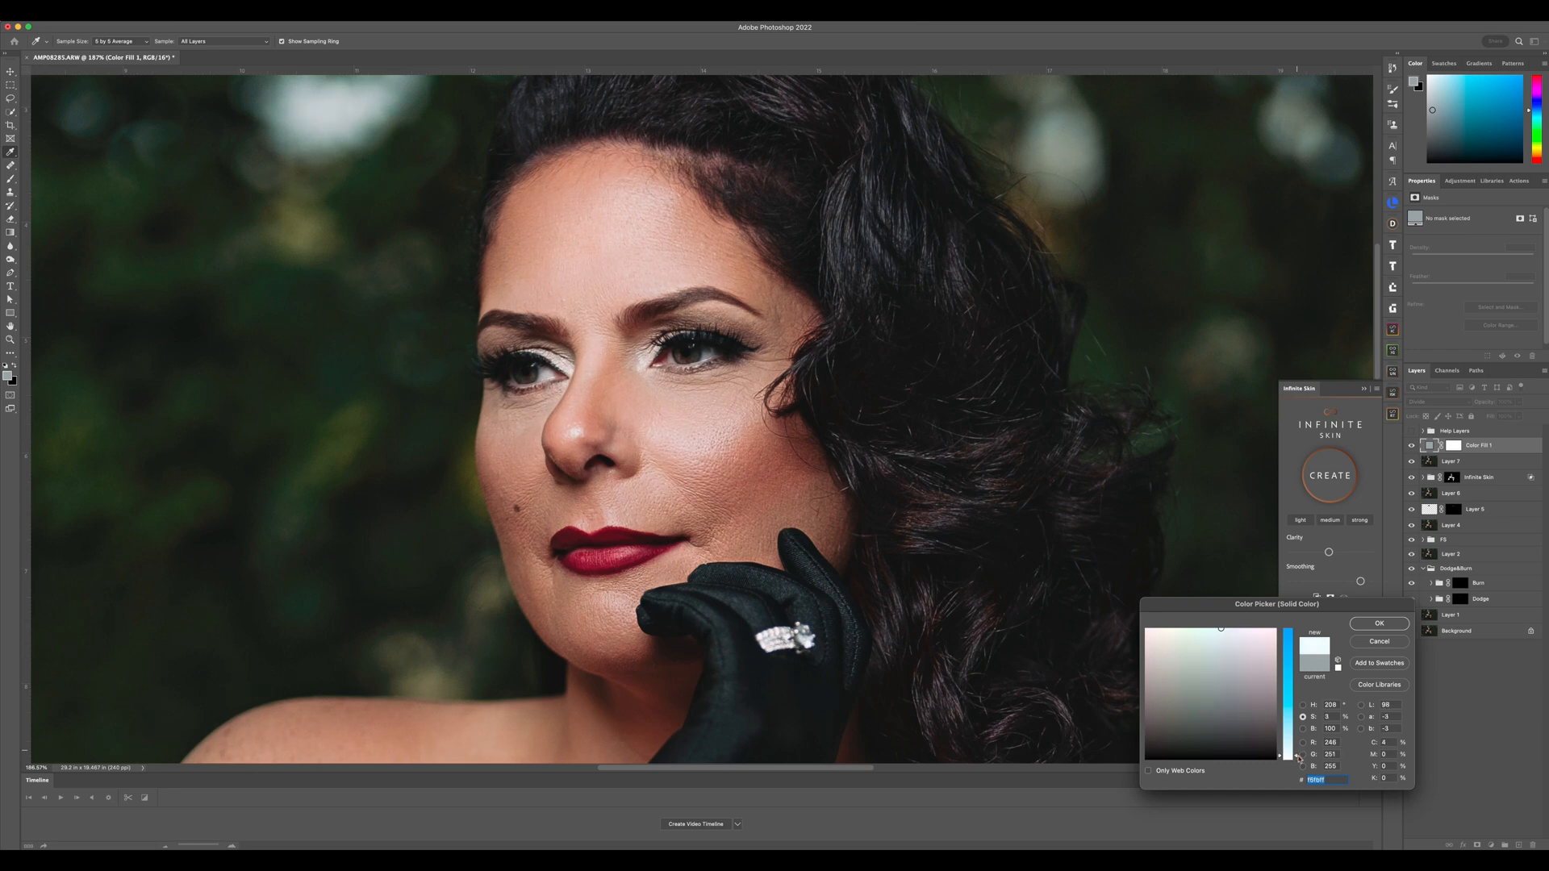
left_click(1380, 624)
key("s")
Compare the portrait with and without the Color Fill 1 layer and examine the colour correction at several magnifications
scroll(506, 426, "down", 5)
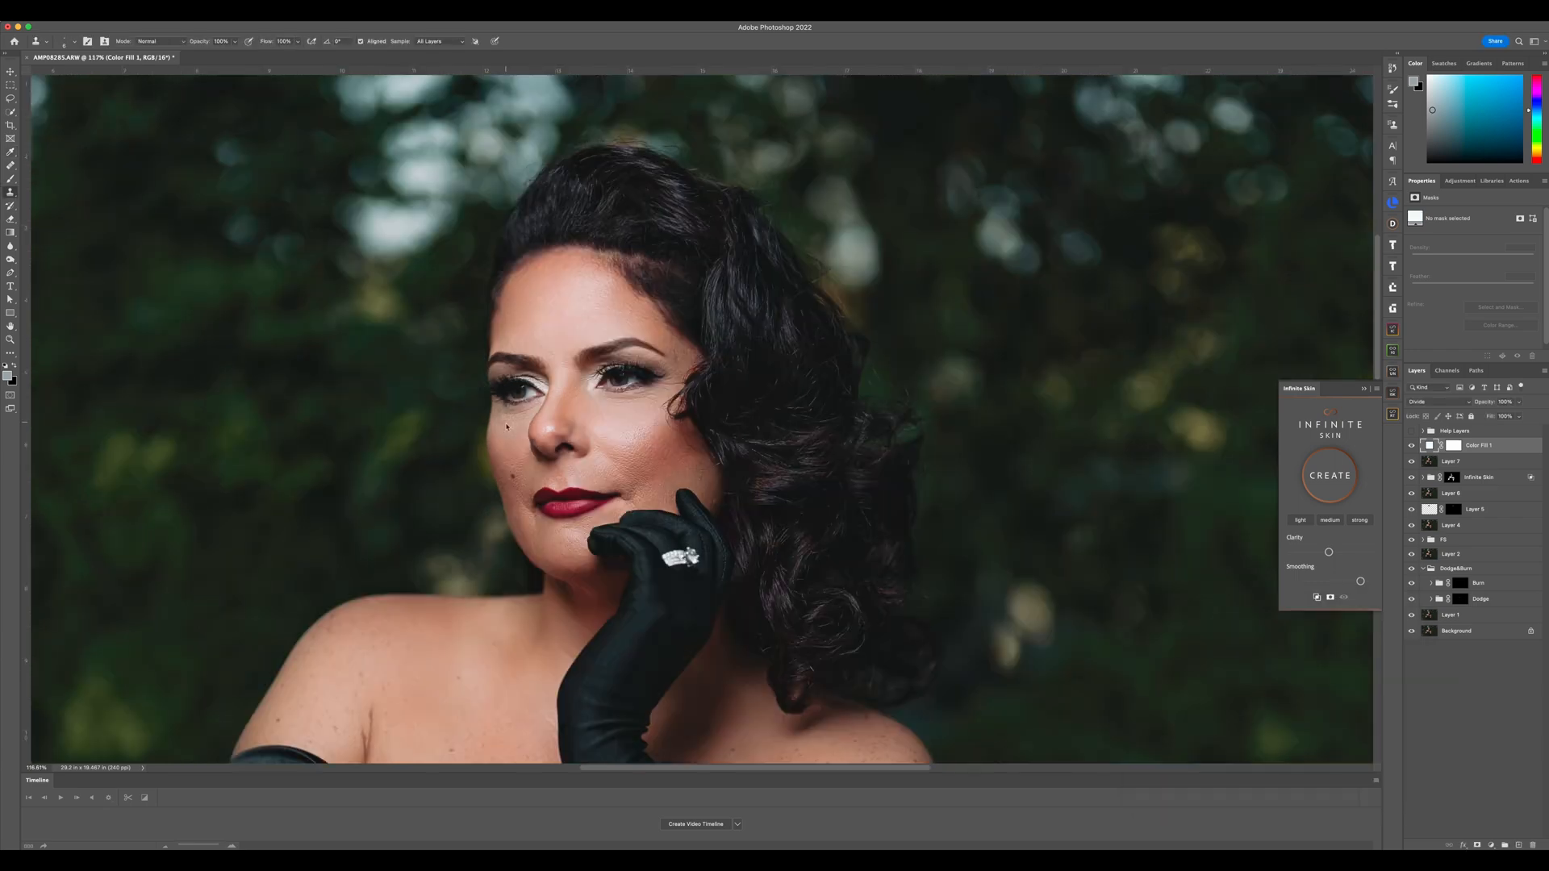
scroll(506, 426, "up", 3)
left_click(1411, 446)
left_click(1410, 446)
scroll(414, 428, "down", 4)
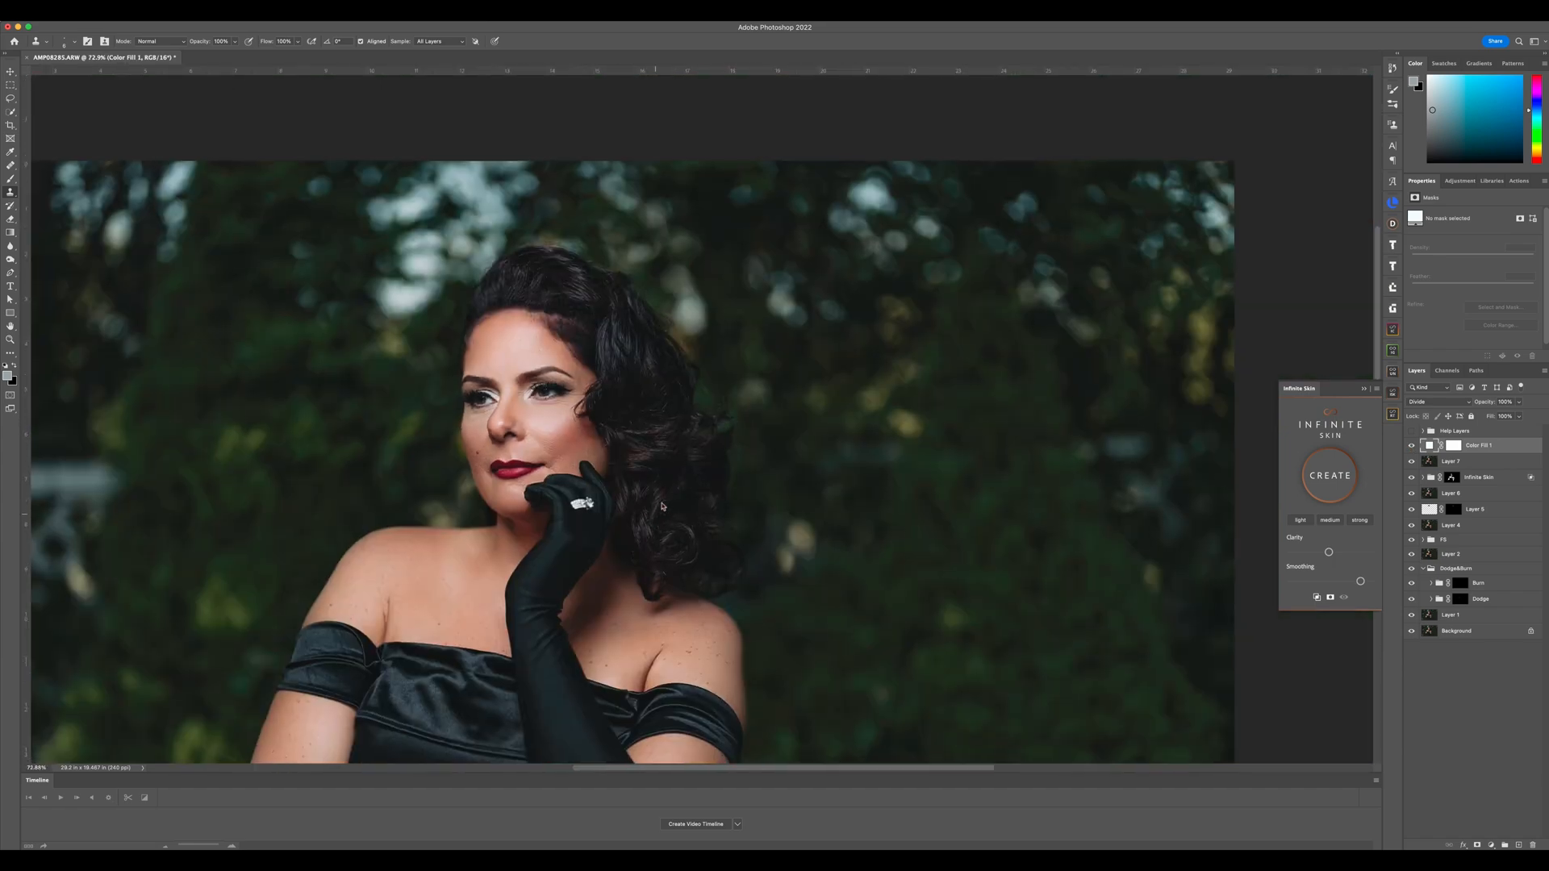
scroll(773, 422, "down", 3)
scroll(772, 422, "left", 3)
scroll(708, 349, "up", 4)
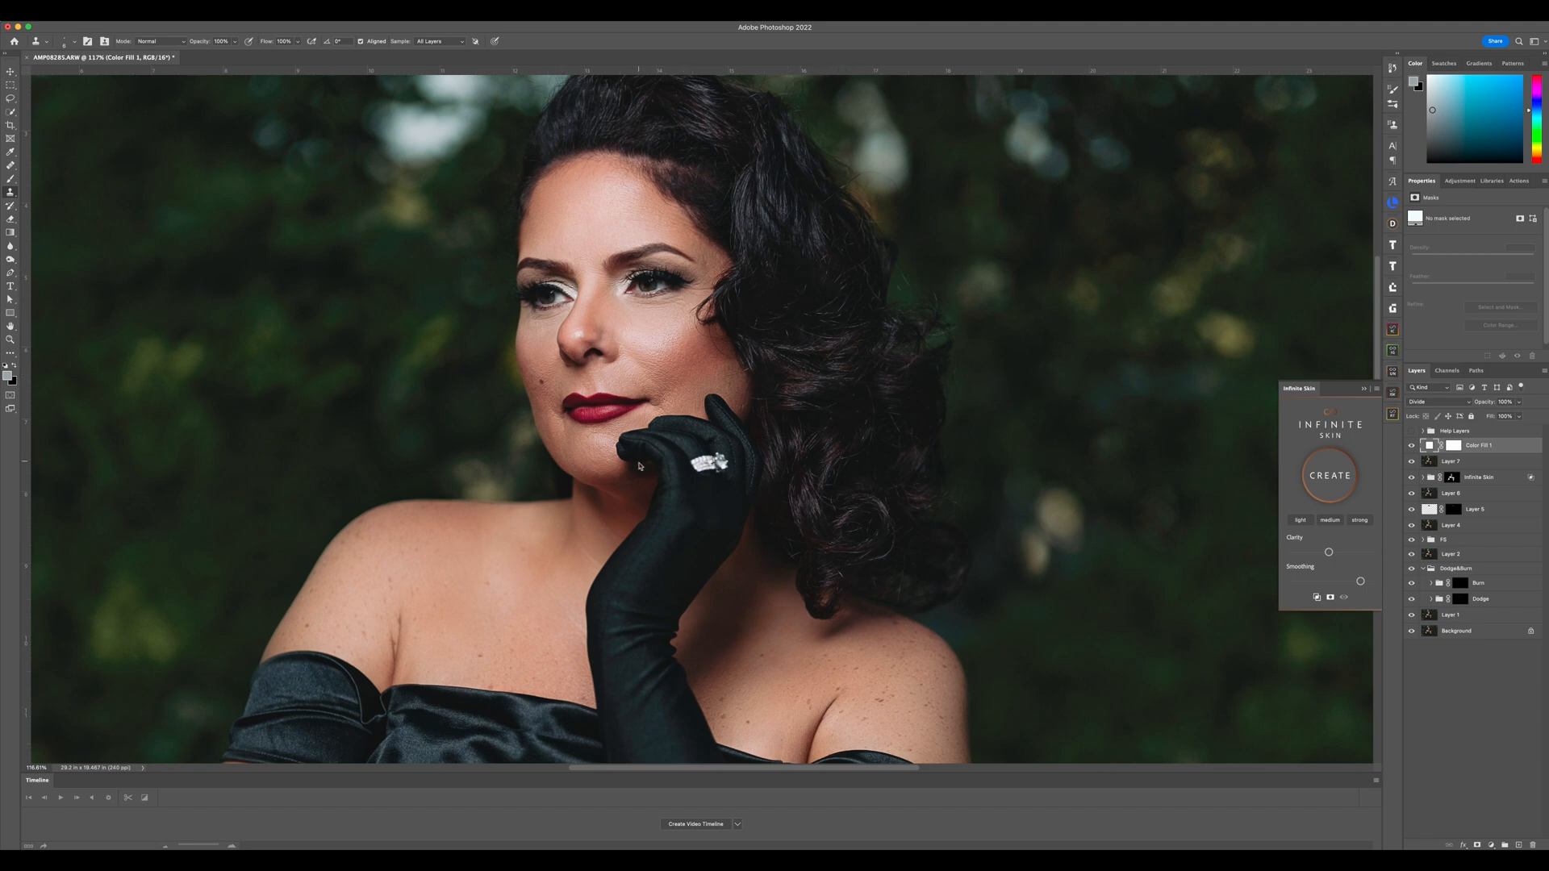
Add the Infinite Guide adjustment for eye whites and paint its mask white at 100% flow over the whites of both eyes
left_click(1393, 351)
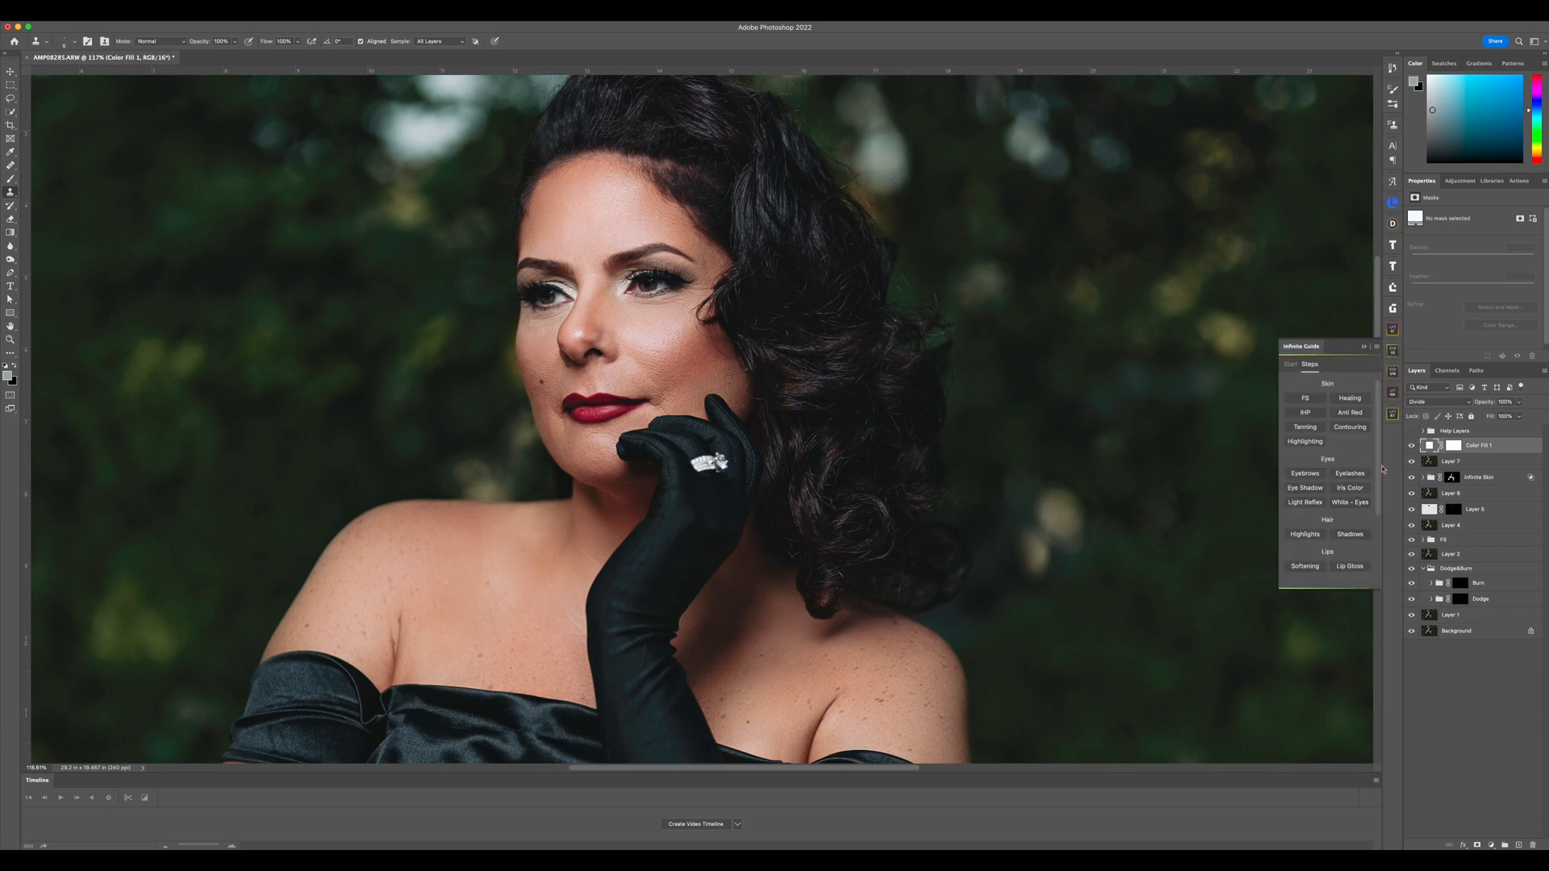
left_click(1345, 505)
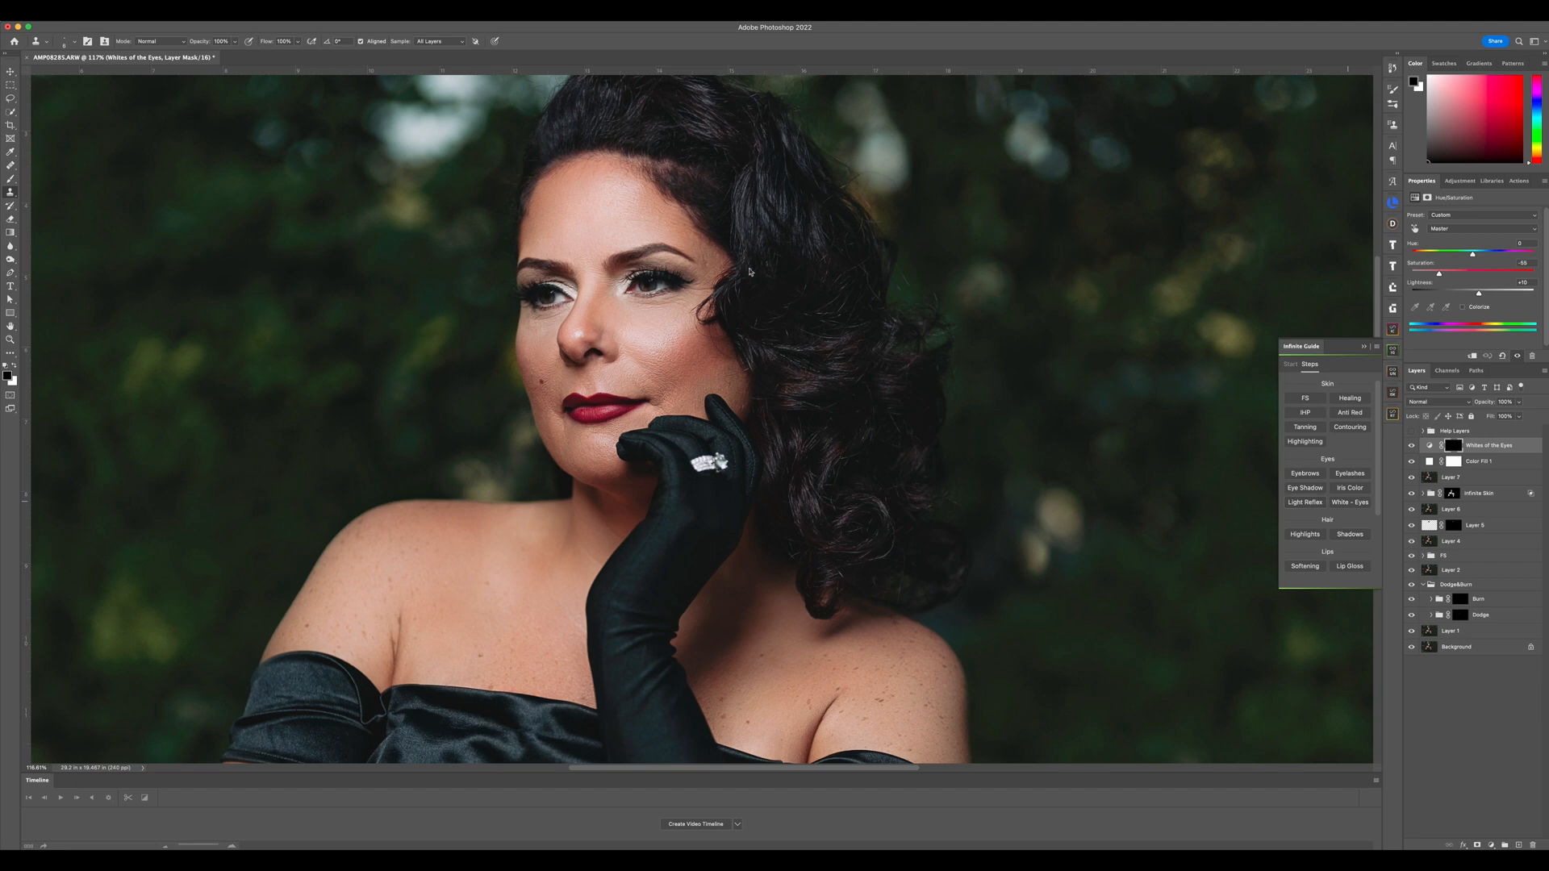
scroll(526, 279, "up", 5)
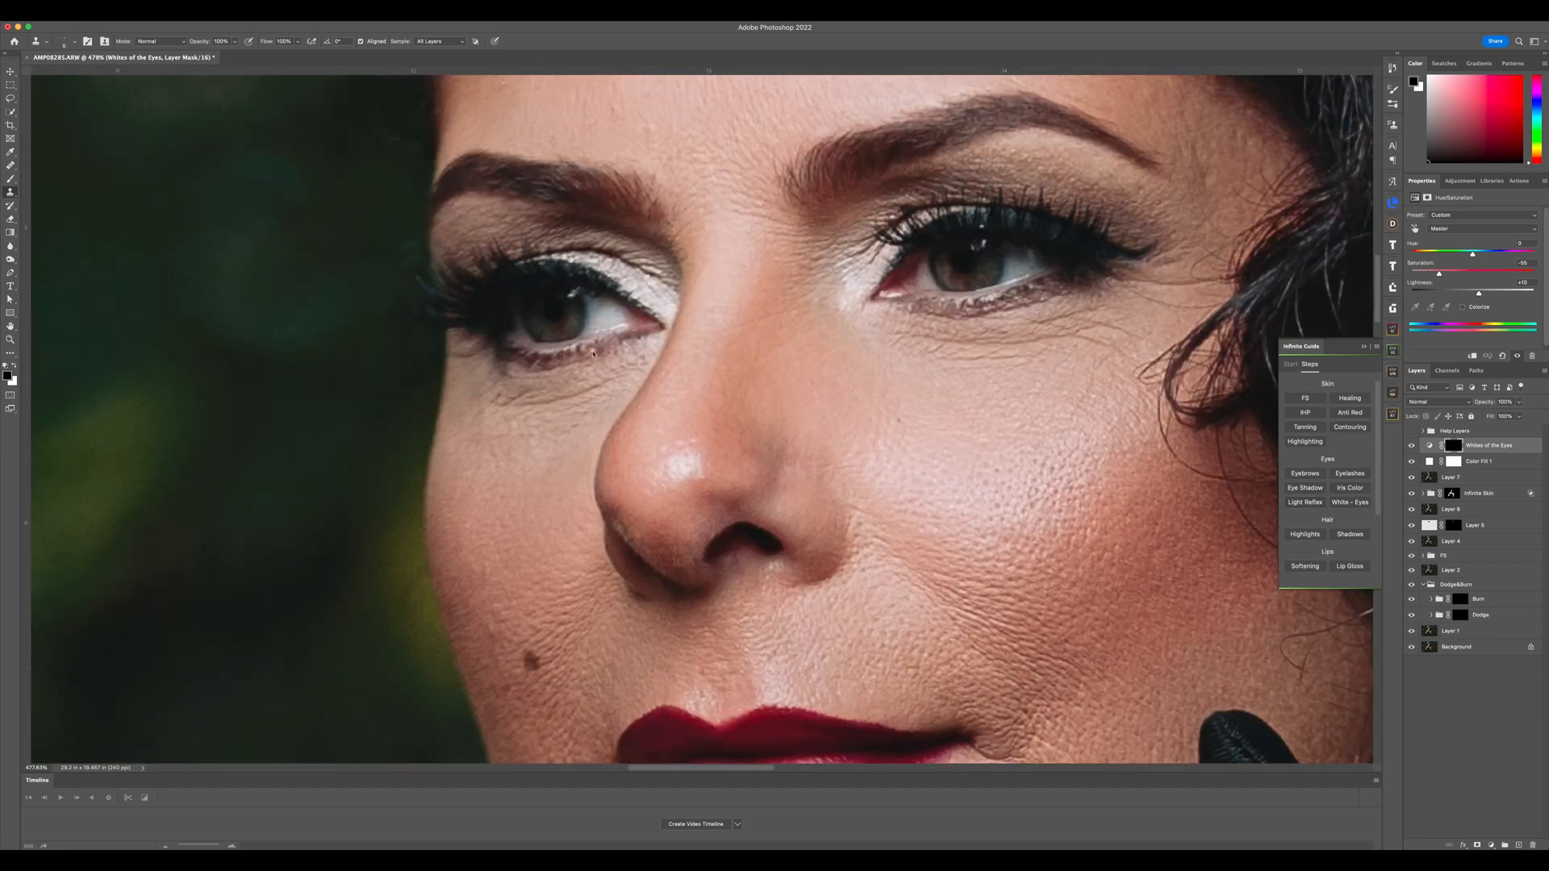
key("x")
left_click_drag(597, 321, 607, 323)
key("b")
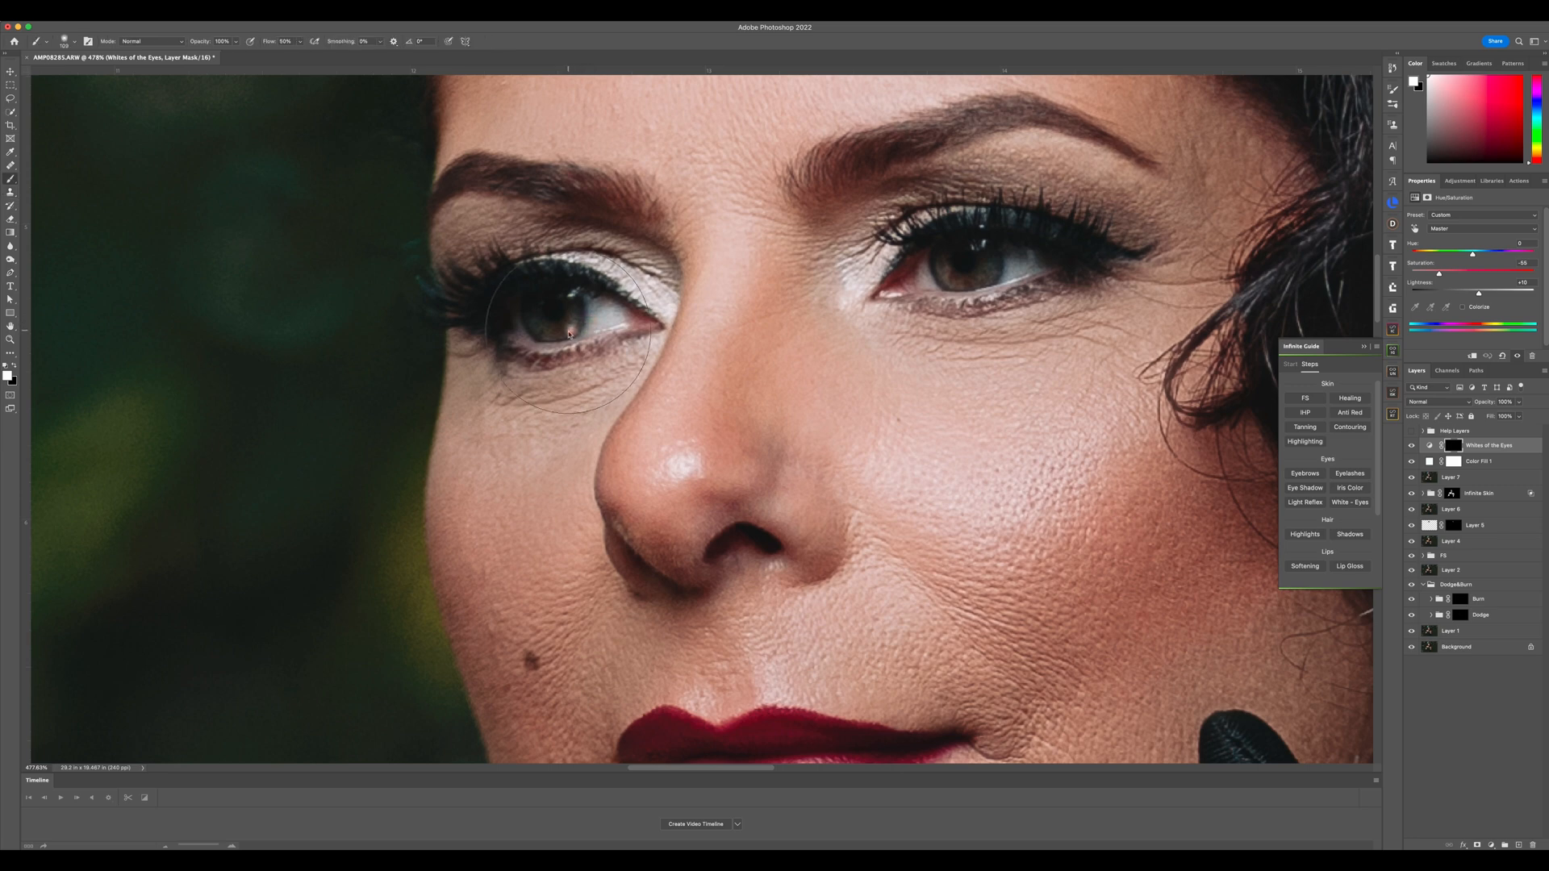
mouse_move(622, 319)
left_mouse_down()
mouse_move(522, 322)
mouse_move(580, 322)
left_mouse_up()
key("shift+0")
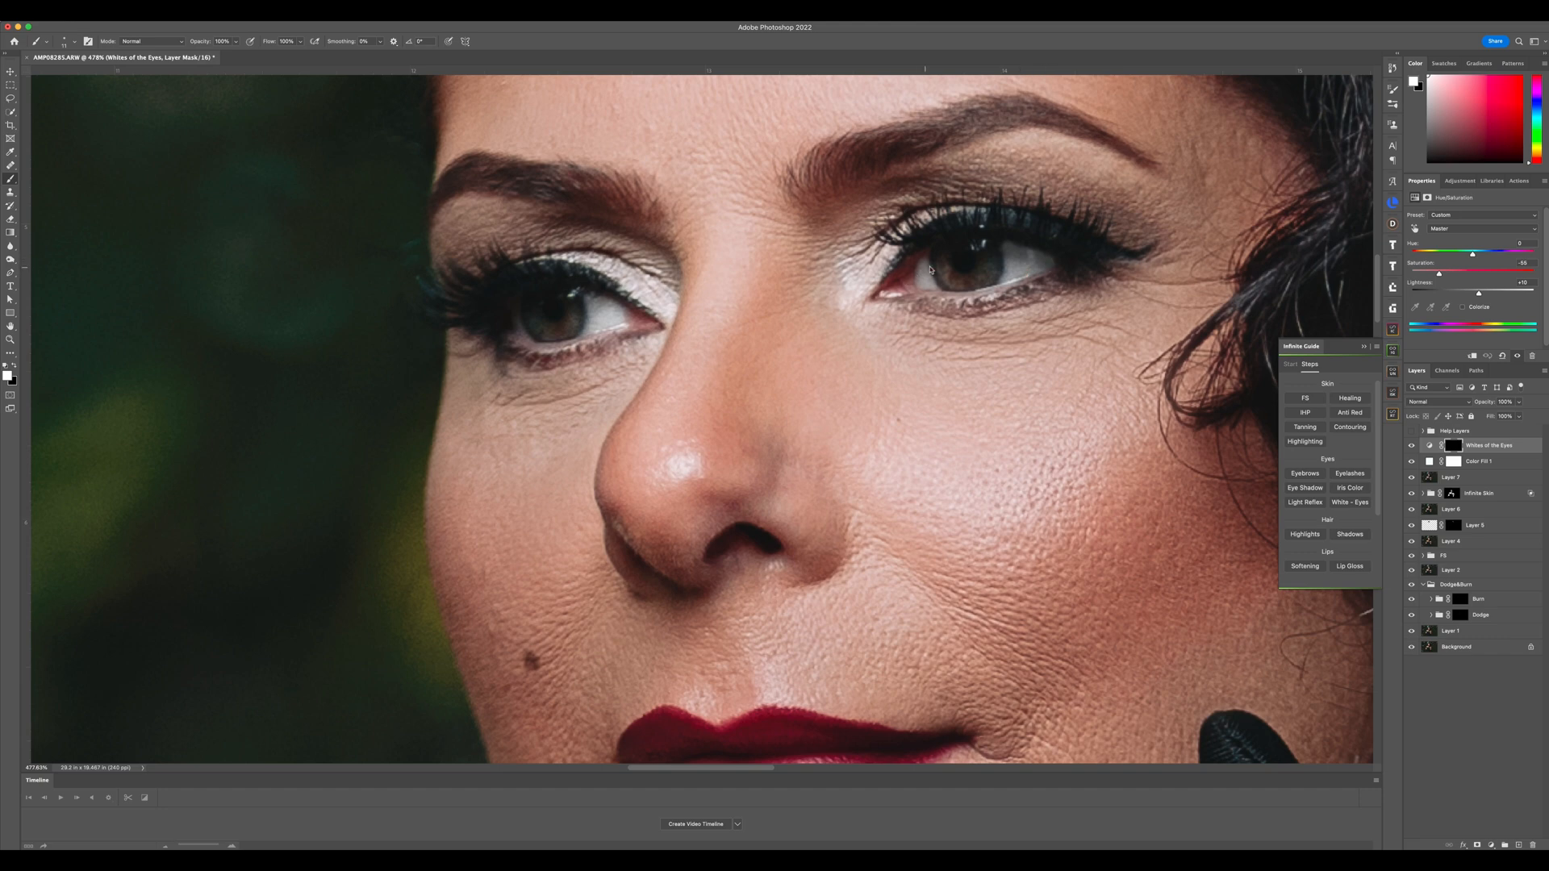
key("x")
Split the Whites of the Eyes layer's underlying black Blend If range to protect dark tones, and compare with and without the layer
double_click(1525, 449)
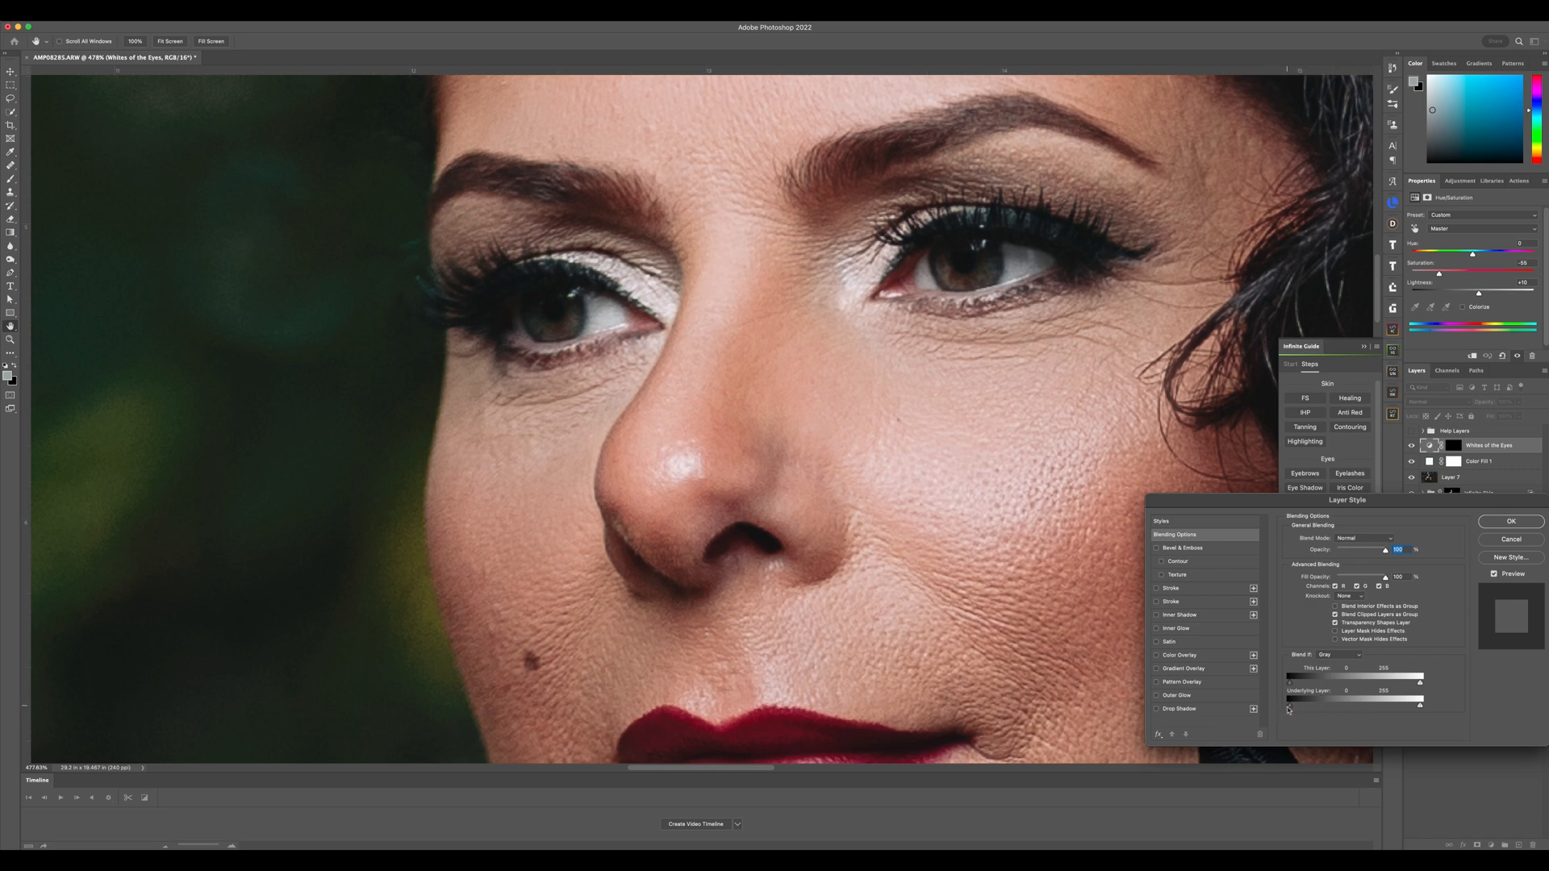
left_click_drag(1288, 709, 1316, 704)
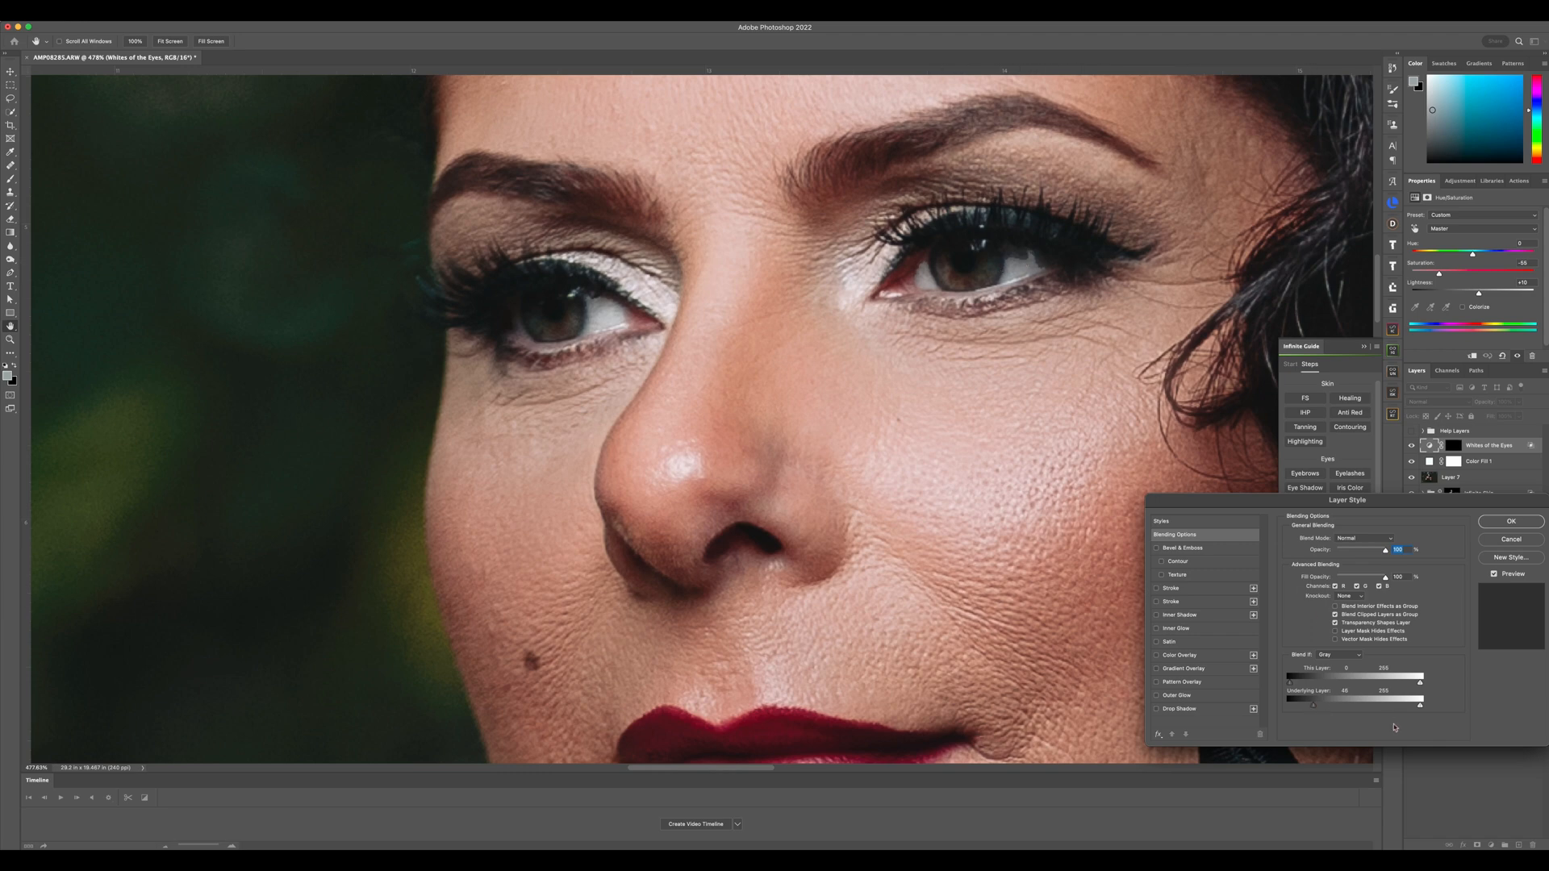
key("alt")
left_click_drag(1317, 709, 1342, 709)
left_click_drag(1341, 709, 1344, 709)
left_click(1493, 524)
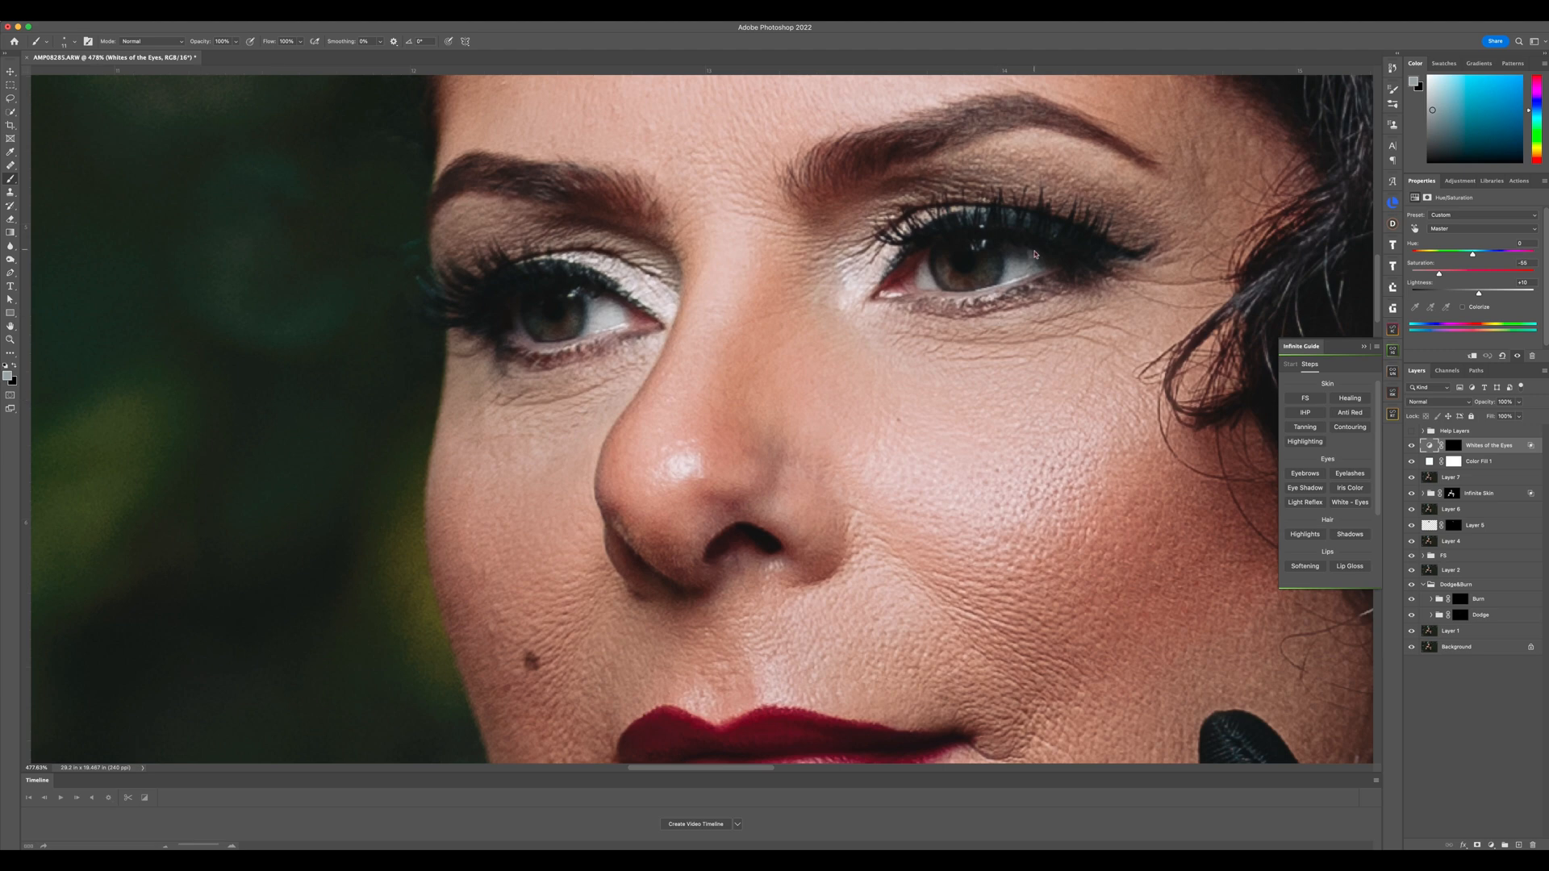
left_click(1412, 446)
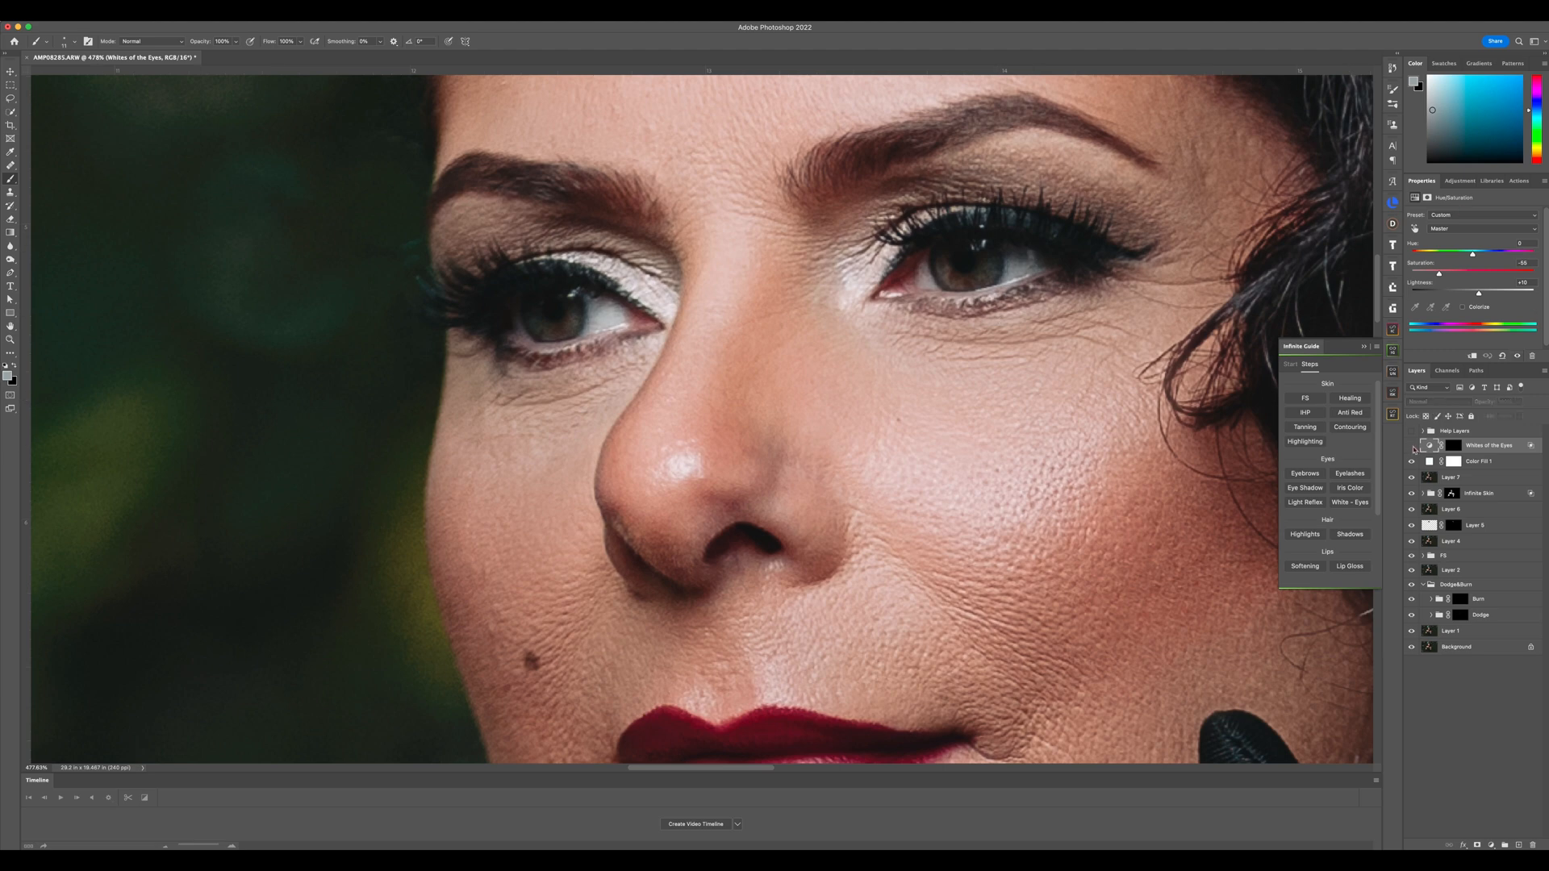
left_click(1412, 446)
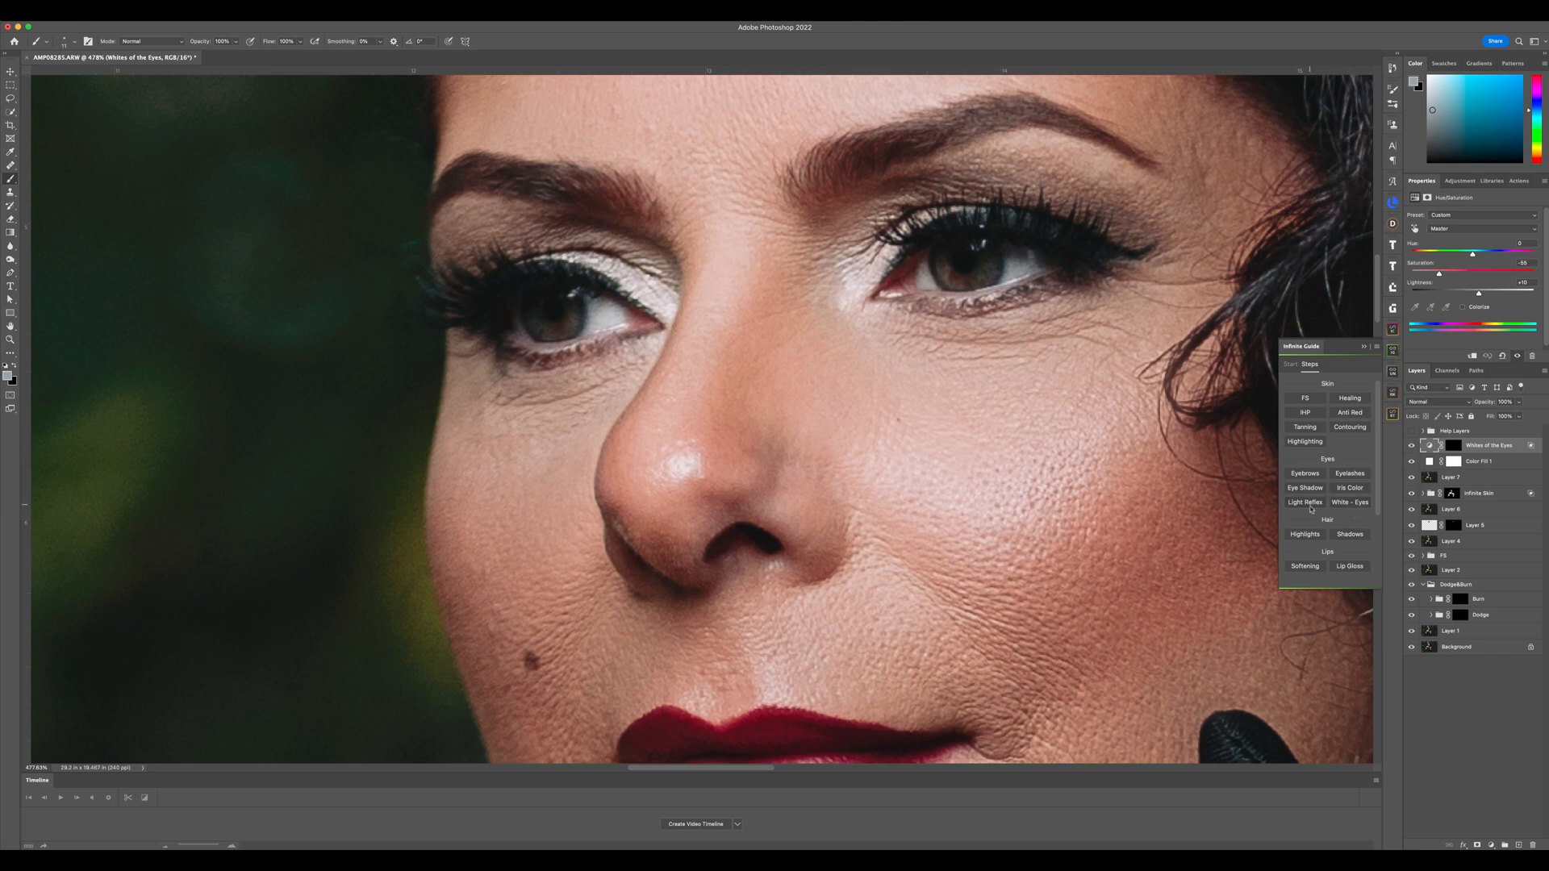
Add the Light Reflex adjustment, paint it into the irises of both eyes, and compare the portrait with and without it
left_click(1306, 503)
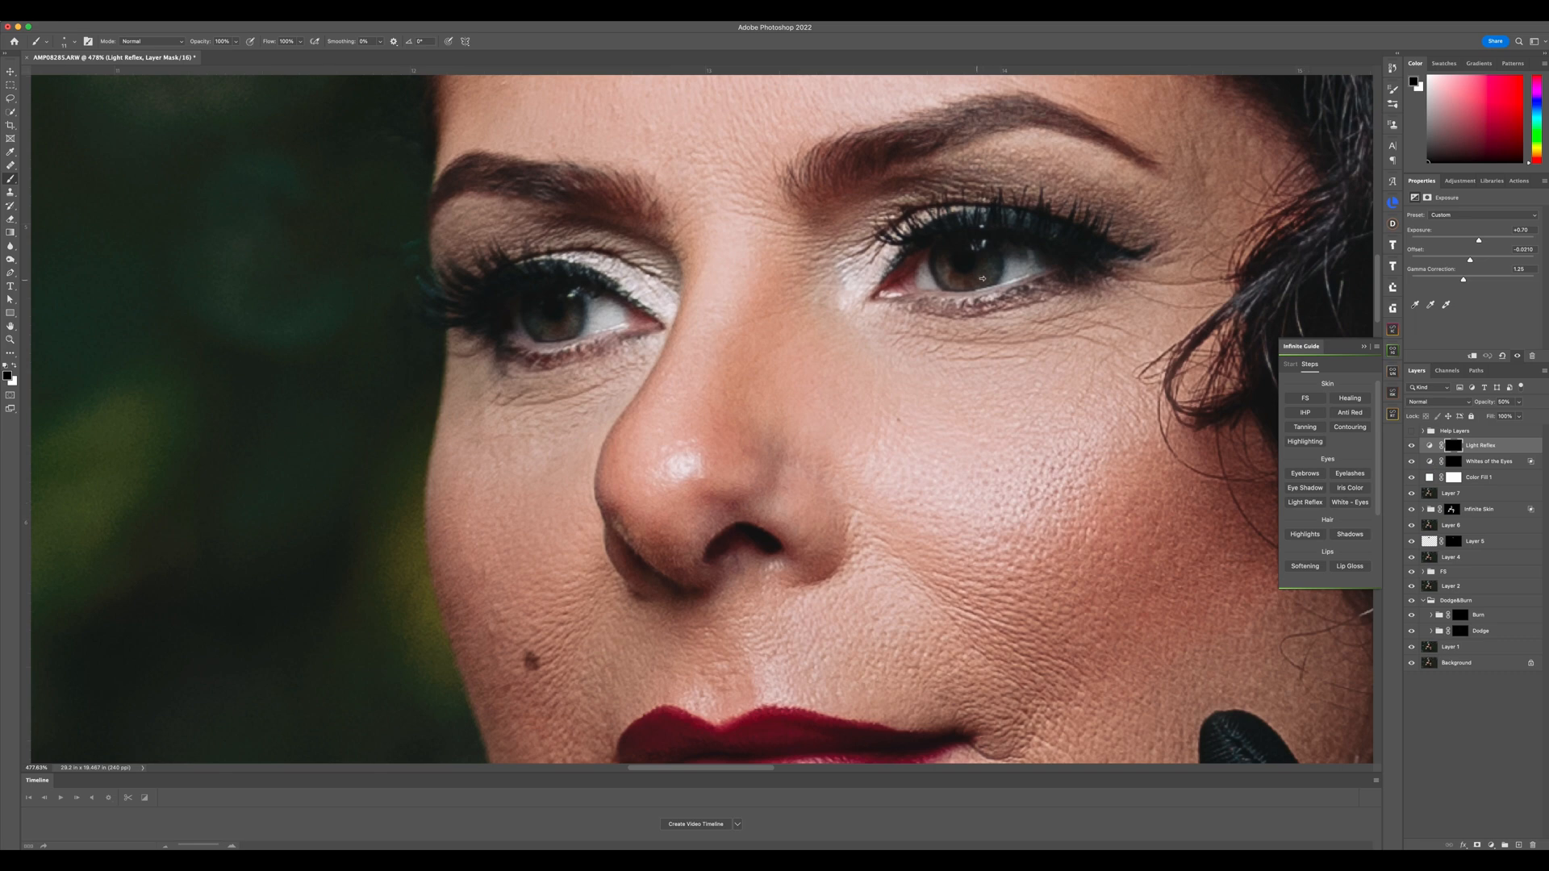
key("x")
scroll(799, 329, "down", 10)
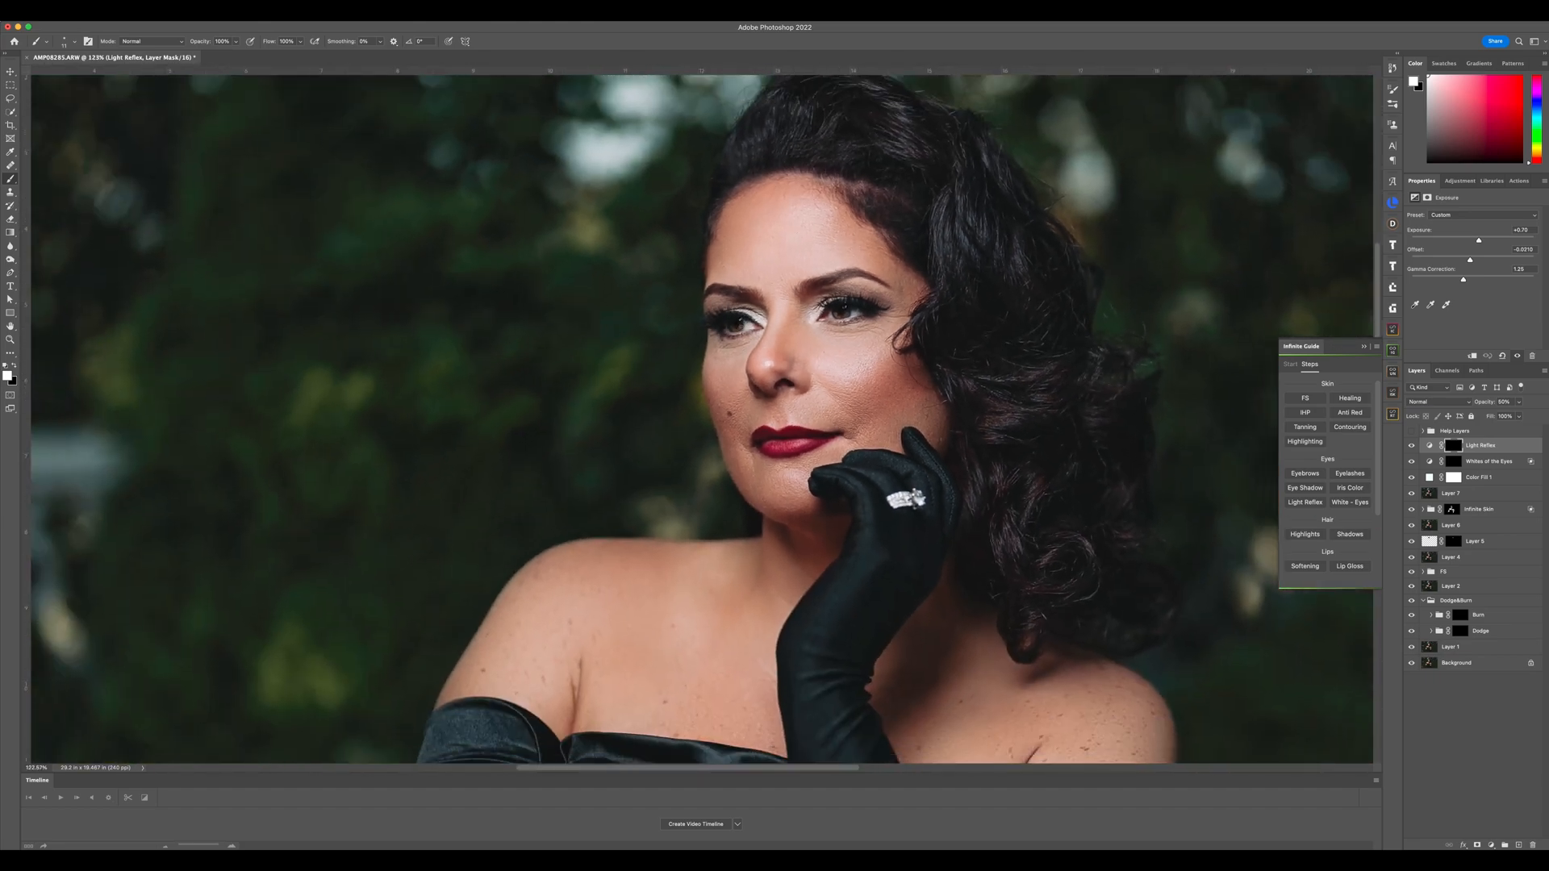
left_click(1411, 446)
left_click(1411, 446)
left_click(1412, 446)
left_click(1411, 446)
left_click(1411, 446)
left_click(1412, 446)
Add the Eyebrows adjustment and paint its mask white along both eyebrows to darken them
scroll(1109, 521, "up", 4)
left_click_drag(858, 129, 893, 278)
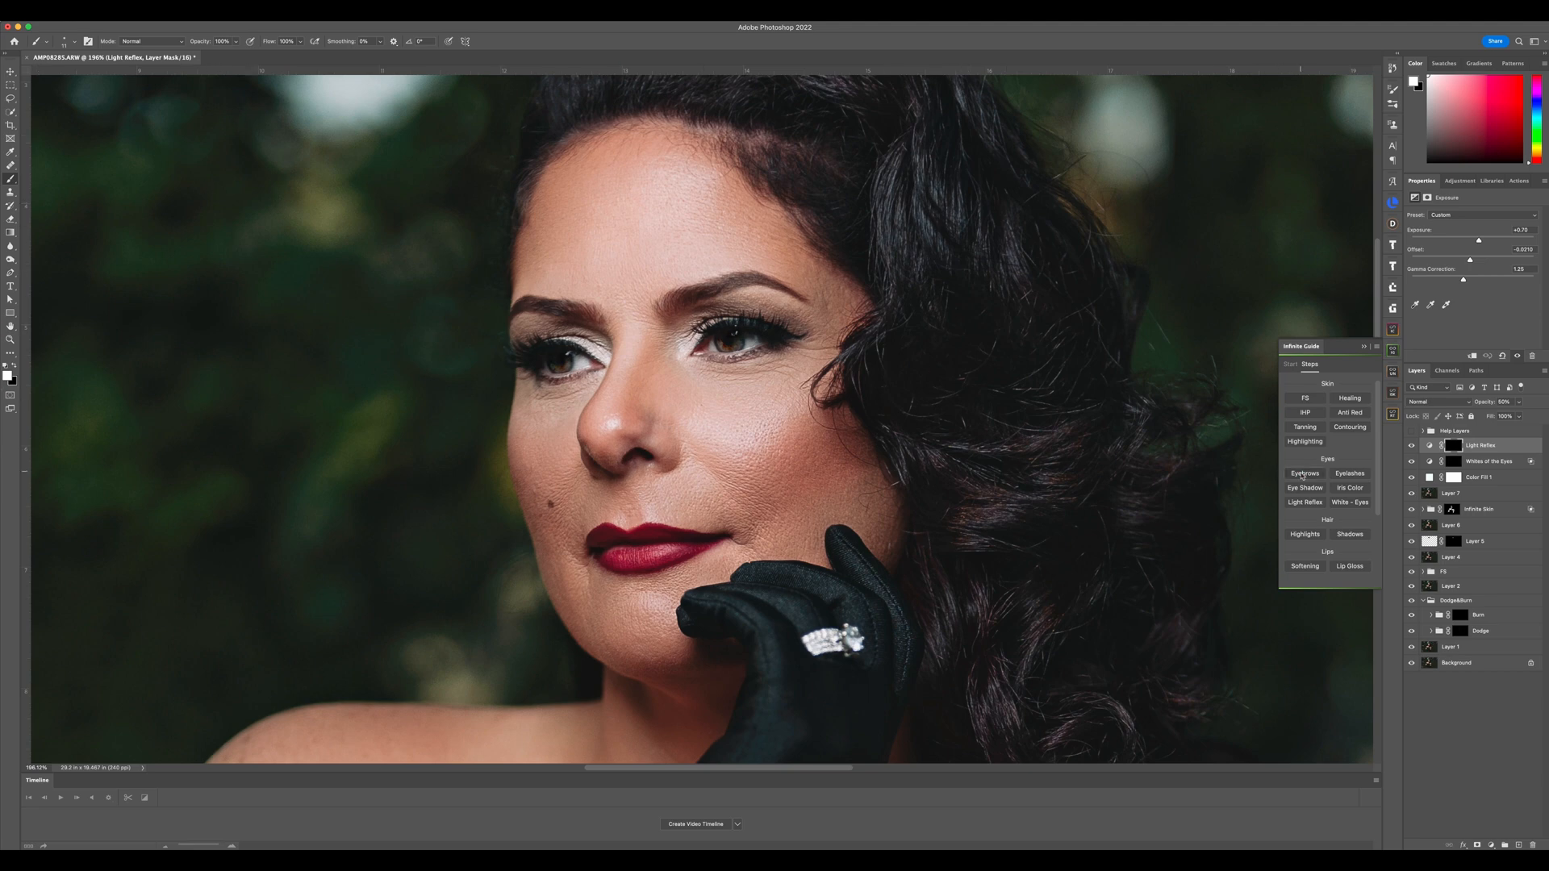
left_click(1303, 474)
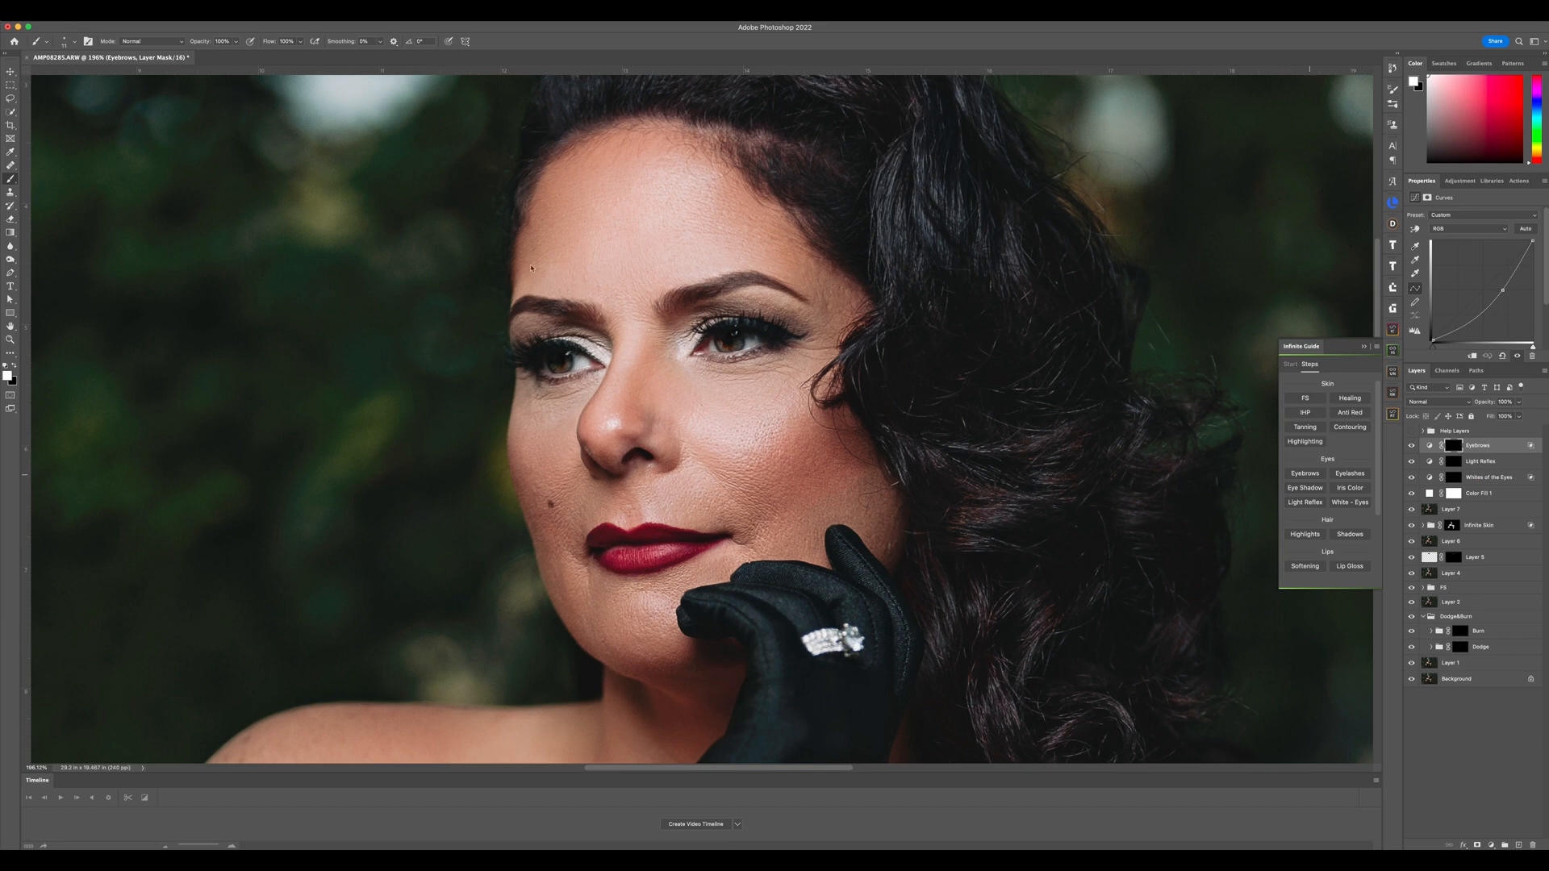
mouse_move(570, 313)
left_mouse_down()
mouse_move(598, 319)
mouse_move(522, 313)
mouse_move(598, 323)
left_mouse_up()
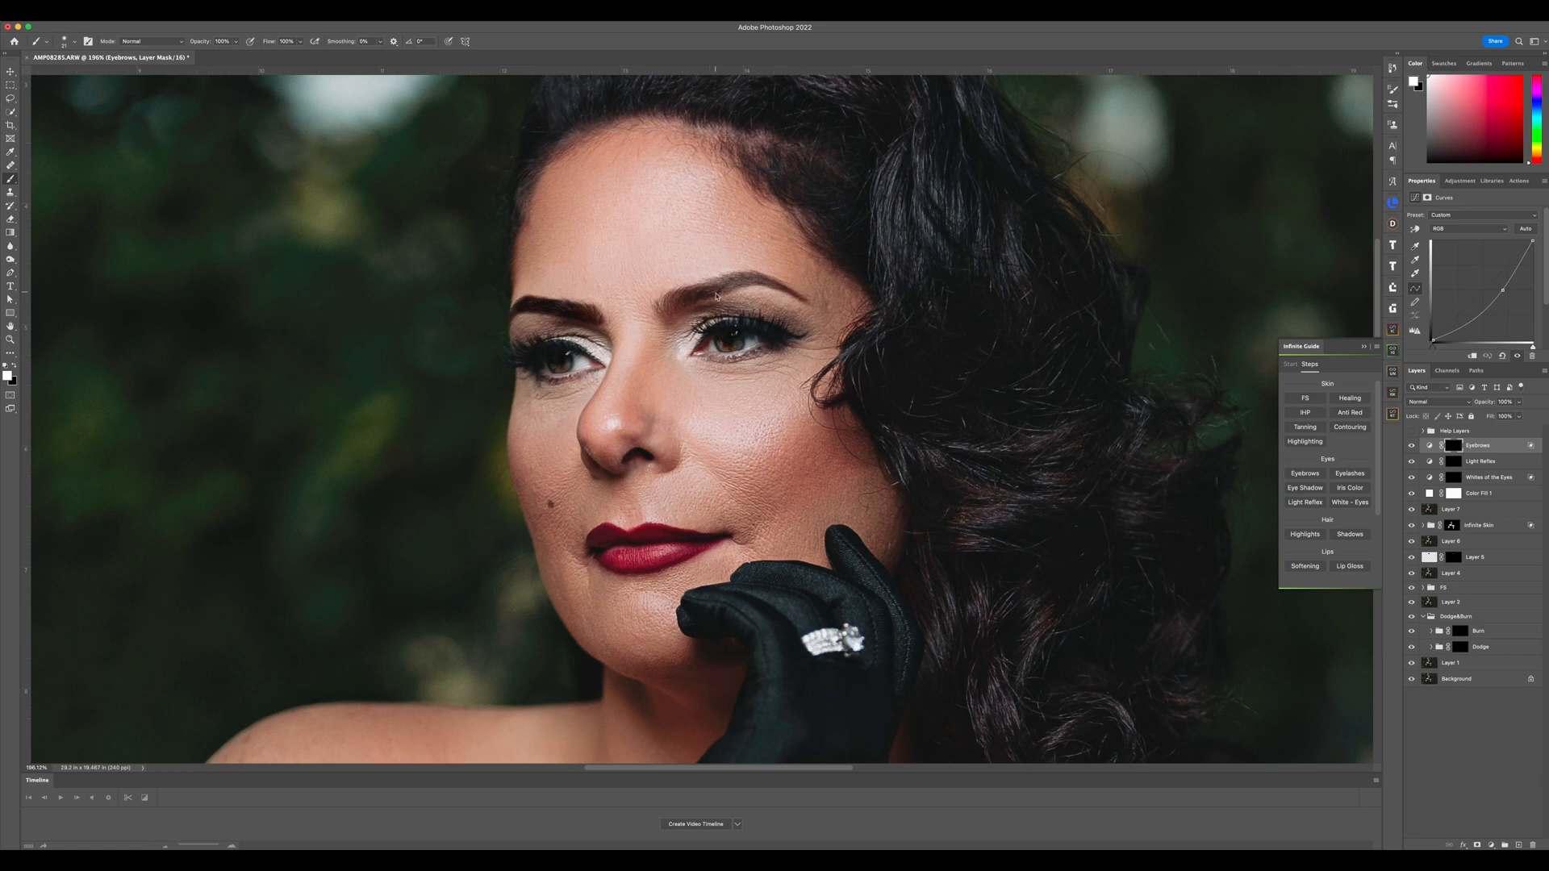
mouse_move(716, 294)
left_mouse_down()
mouse_move(661, 312)
mouse_move(750, 280)
left_mouse_up()
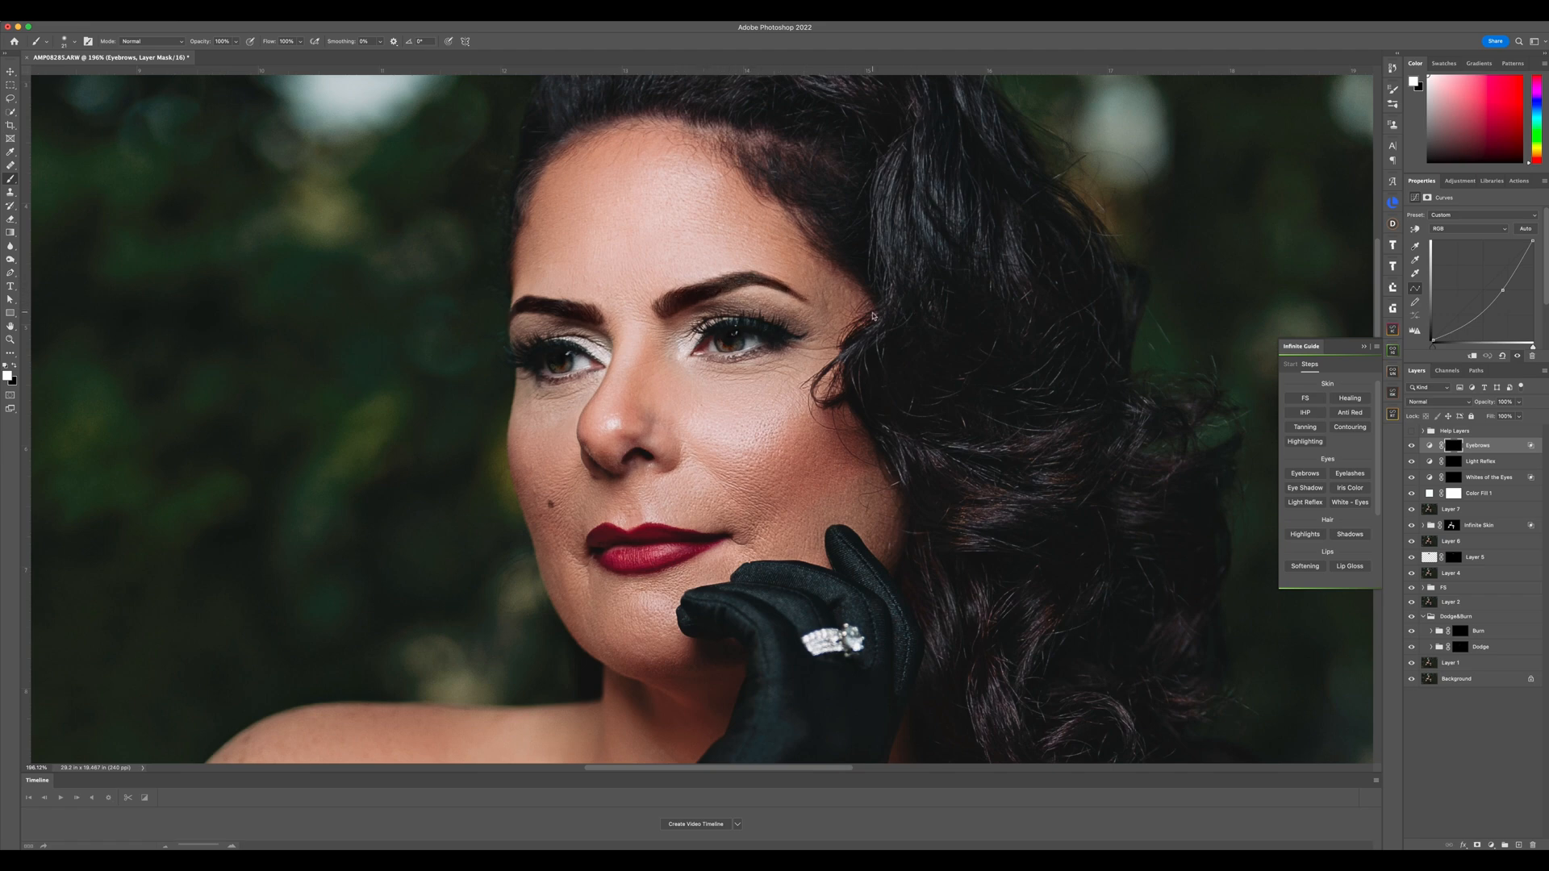
left_click_drag(796, 297, 791, 296)
Lower the Eyebrows layer's opacity and compare the brows with and without it
left_click_drag(1491, 407, 1448, 384)
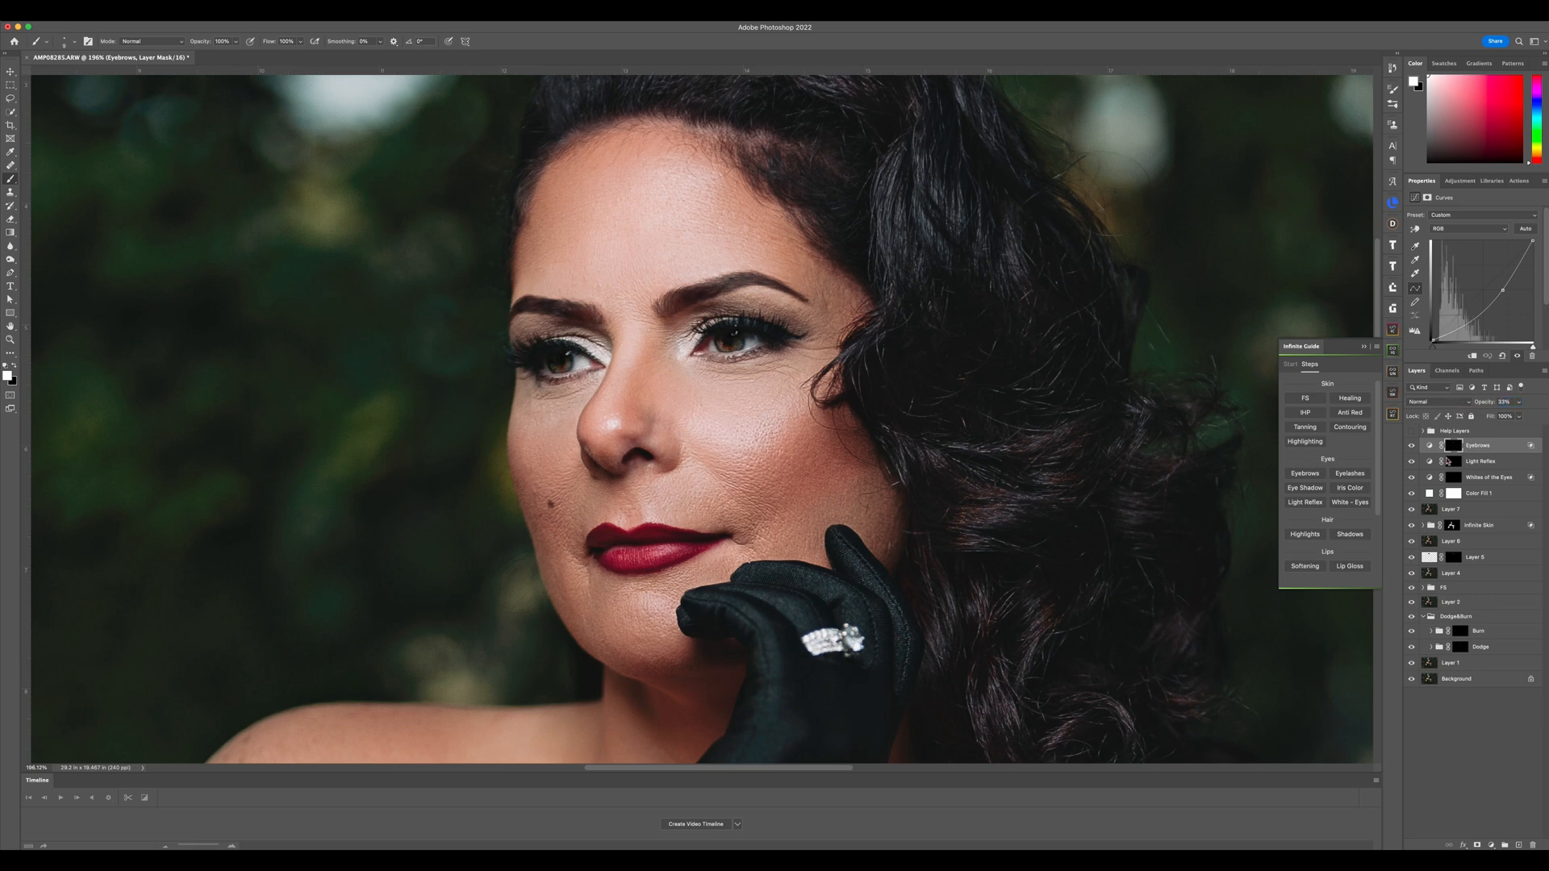
left_click(1411, 445)
left_click(1410, 445)
Add the hair Highlights adjustment and paint its mask with a large white brush over the hair and curls beside the face
left_click(1306, 535)
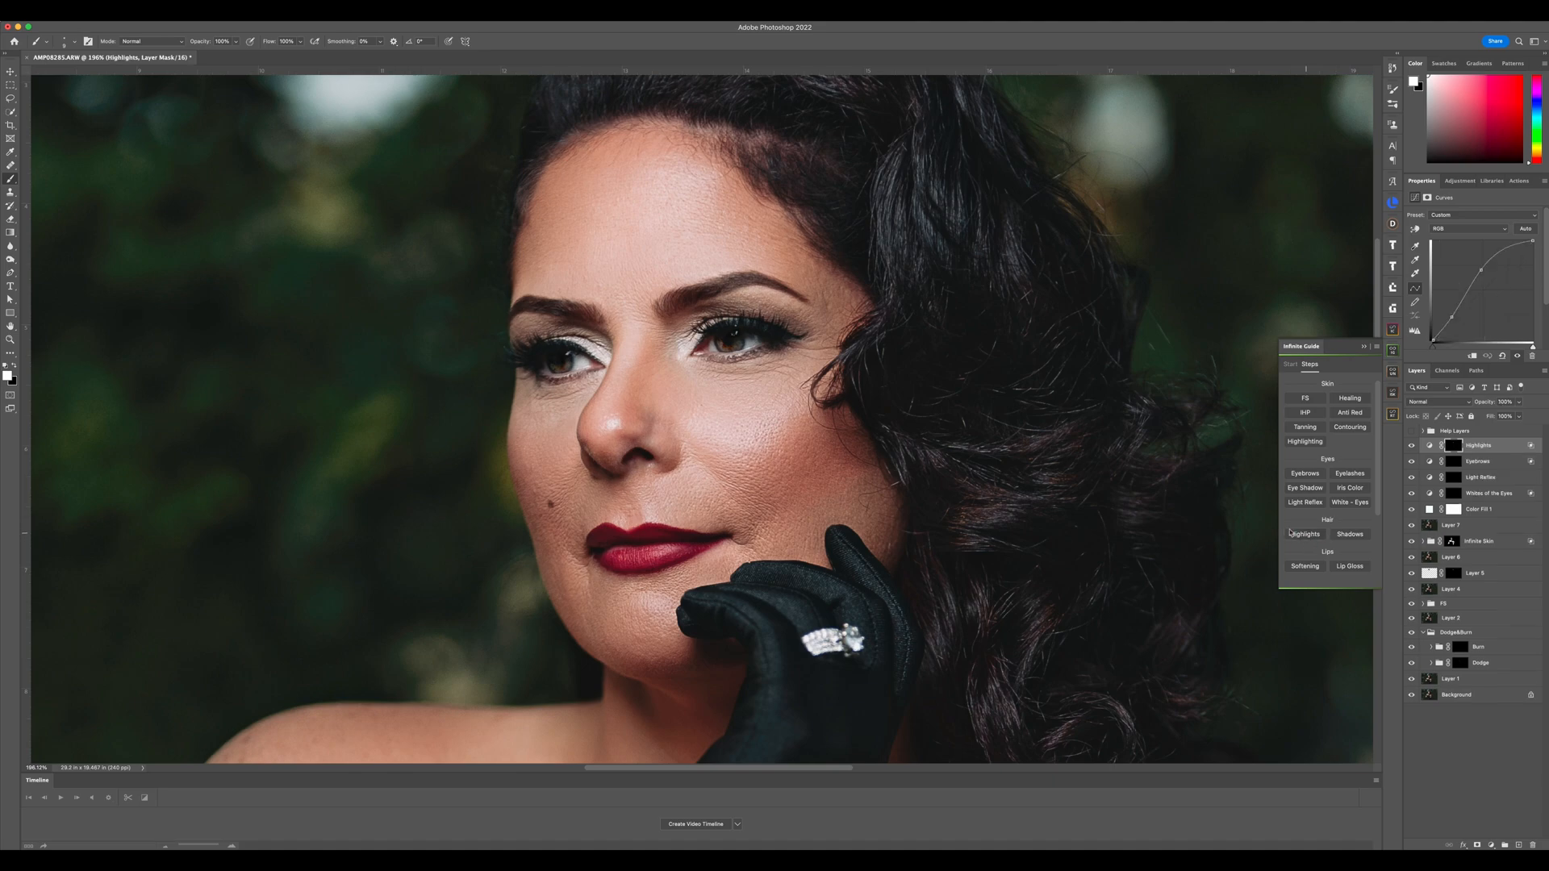
scroll(928, 413, "up", 4)
scroll(940, 383, "down", 8)
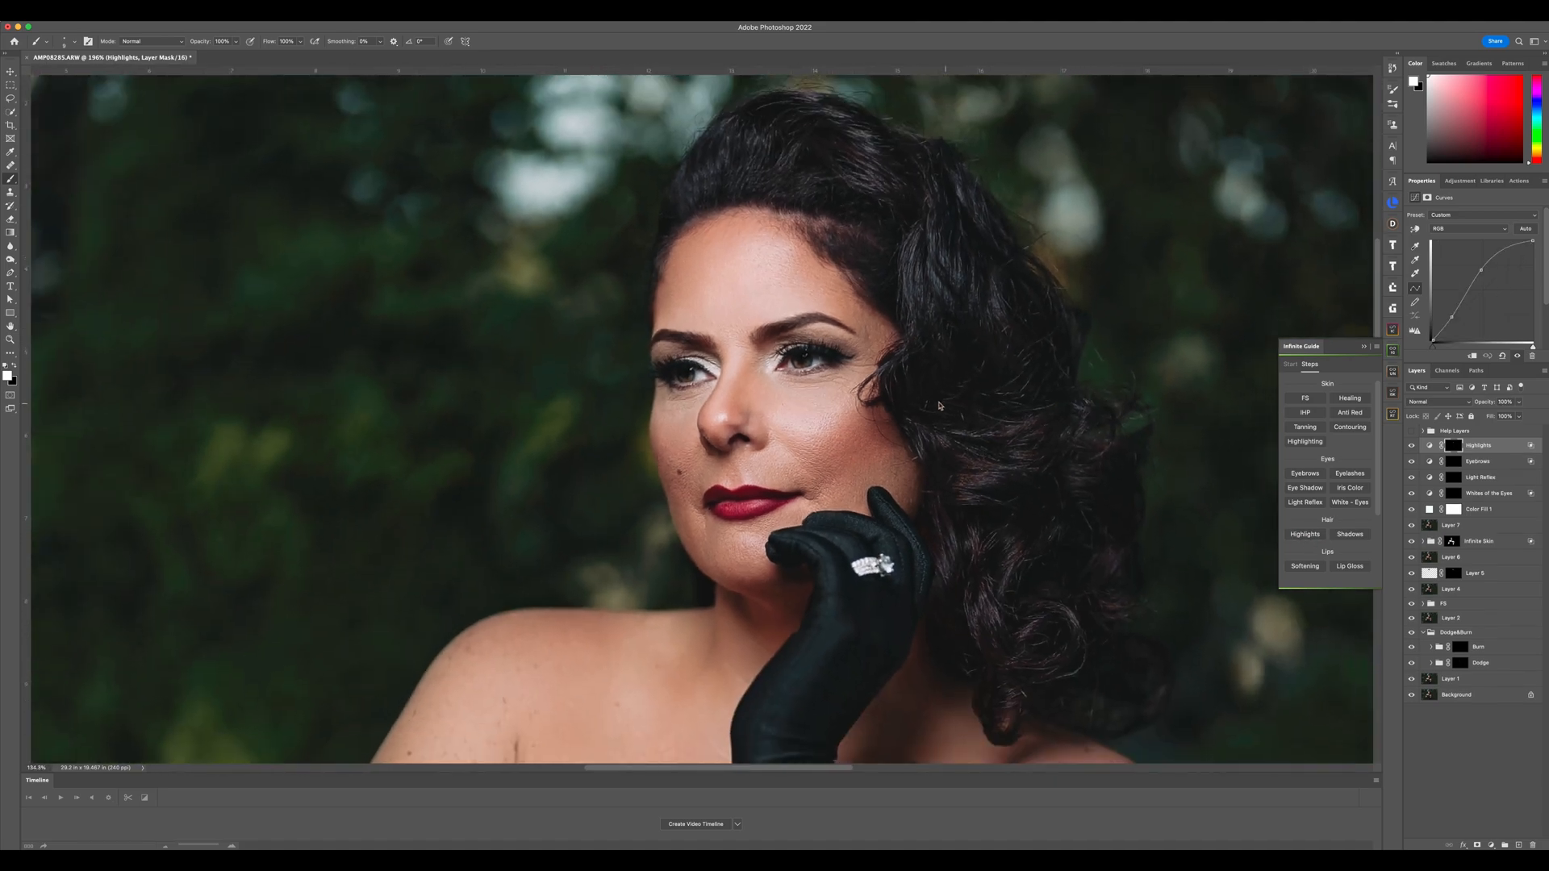
scroll(945, 296, "up", 2)
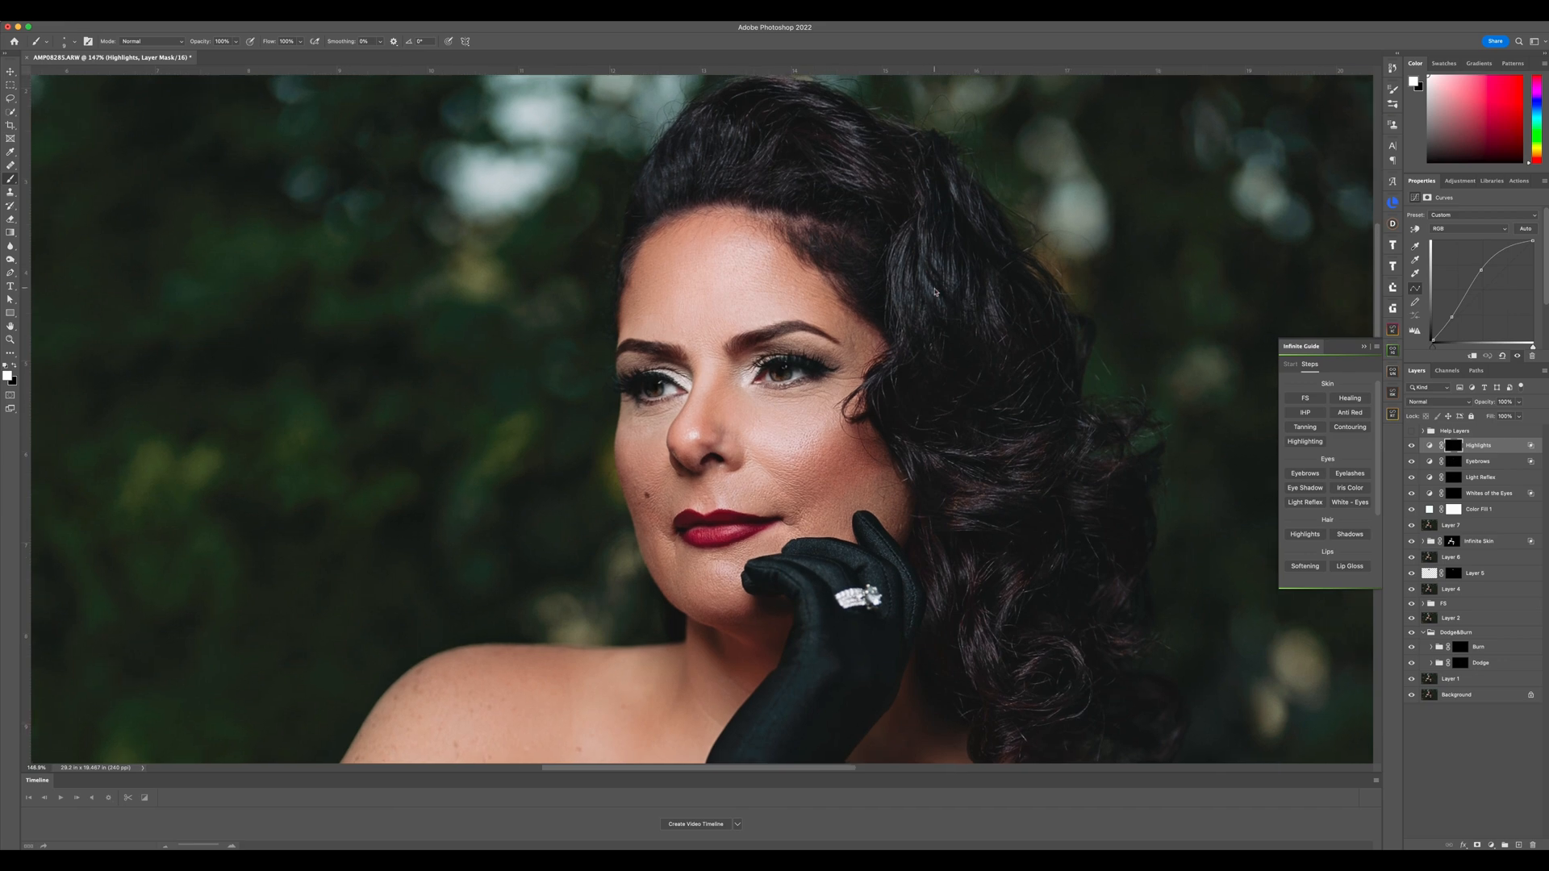
scroll(807, 282, "right", 3)
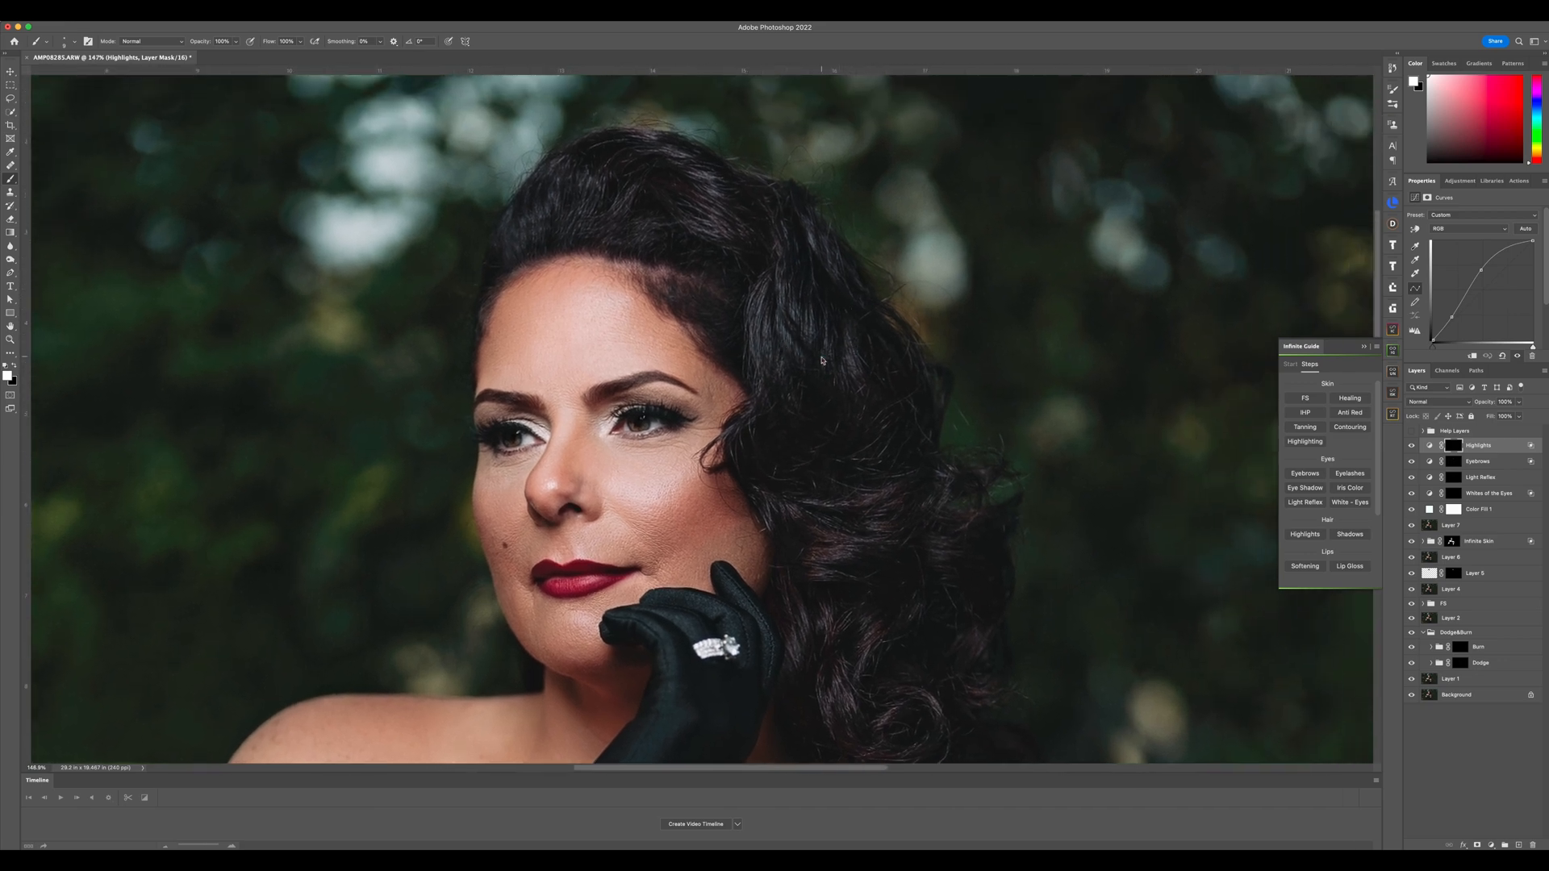
mouse_move(818, 356)
left_mouse_down()
mouse_move(897, 372)
mouse_move(777, 304)
mouse_move(871, 400)
left_mouse_up()
mouse_move(845, 548)
left_mouse_down()
mouse_move(801, 498)
mouse_move(868, 557)
mouse_move(869, 623)
mouse_move(831, 637)
mouse_move(909, 739)
mouse_move(988, 682)
mouse_move(930, 622)
left_mouse_up()
left_click_drag(809, 378, 823, 392)
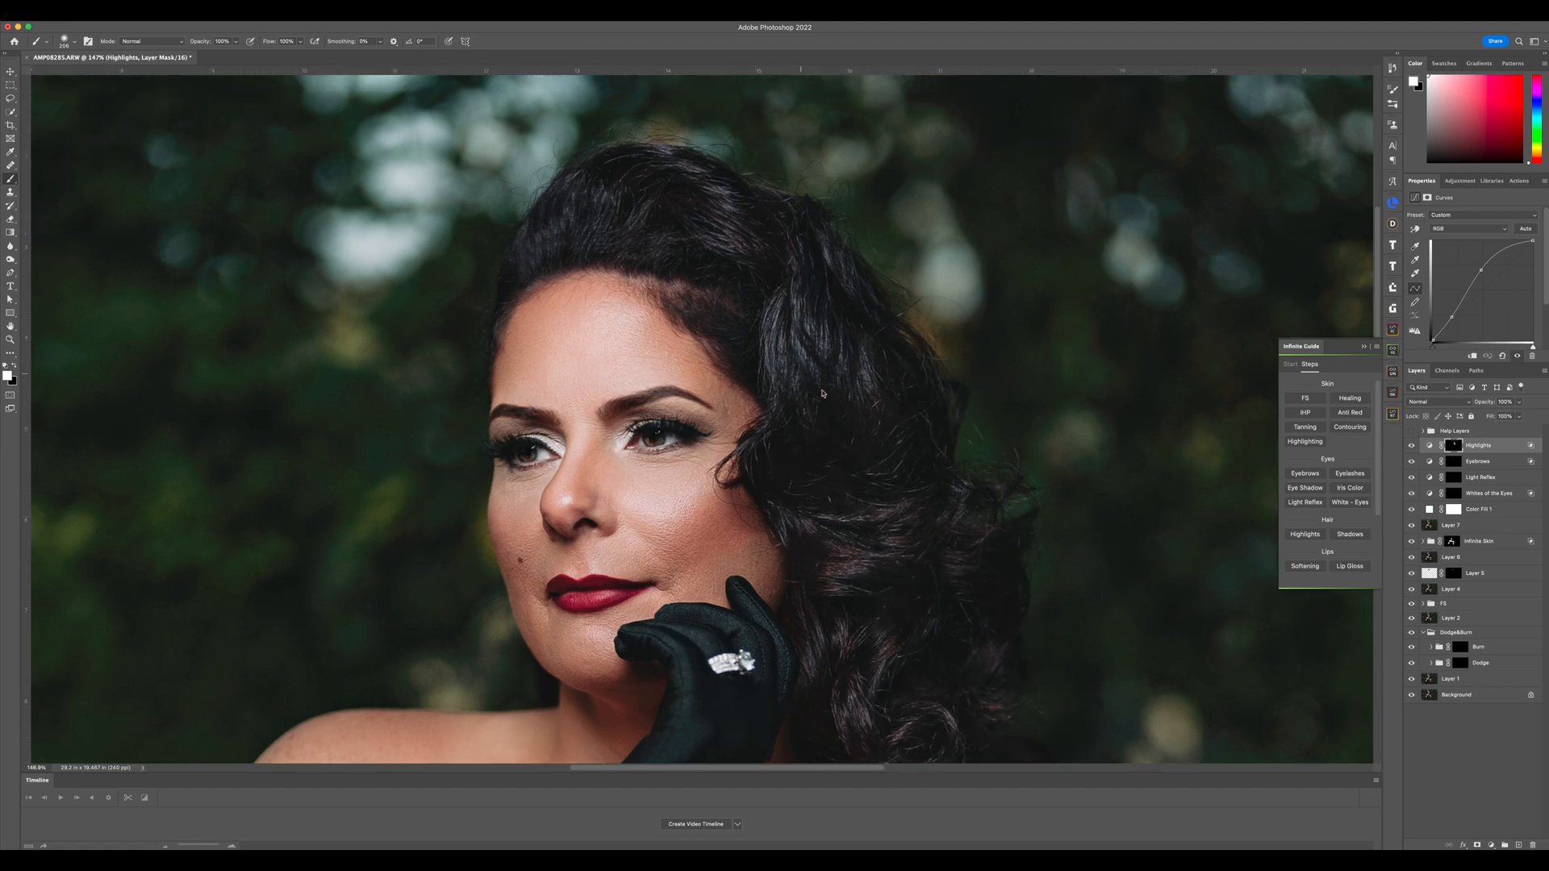
Brighten the hair at the crown and along its upper side by painting further on the Highlights mask
scroll(823, 393, "up", 3)
scroll(823, 393, "left", 1)
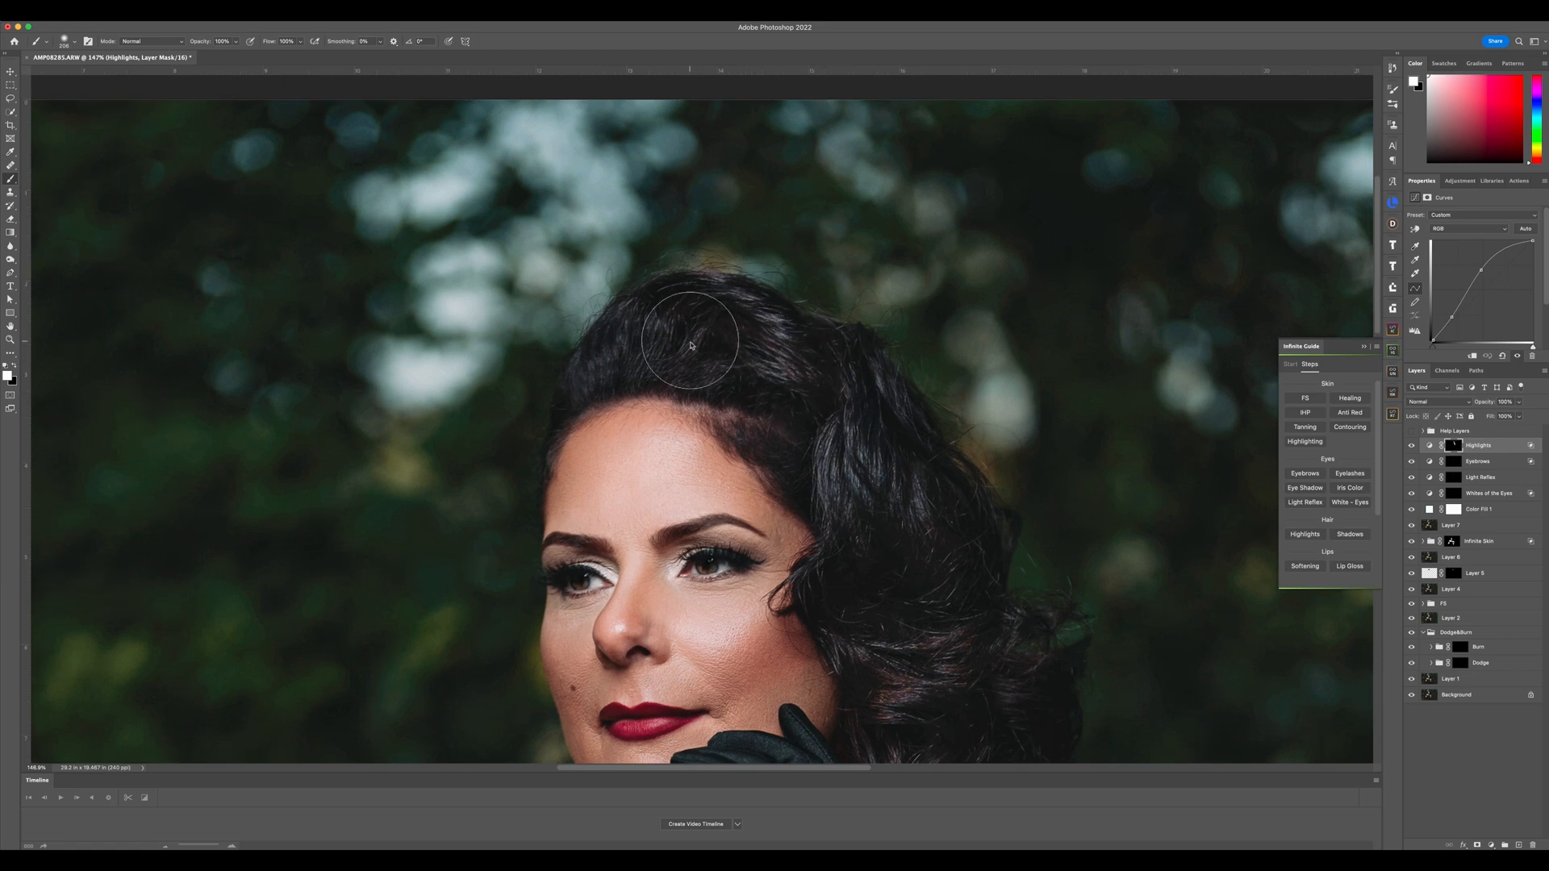
mouse_move(689, 346)
left_mouse_down()
mouse_move(613, 371)
mouse_move(714, 351)
mouse_move(714, 323)
mouse_move(877, 422)
left_mouse_up()
scroll(968, 543, "down", 5)
scroll(968, 543, "right", 1)
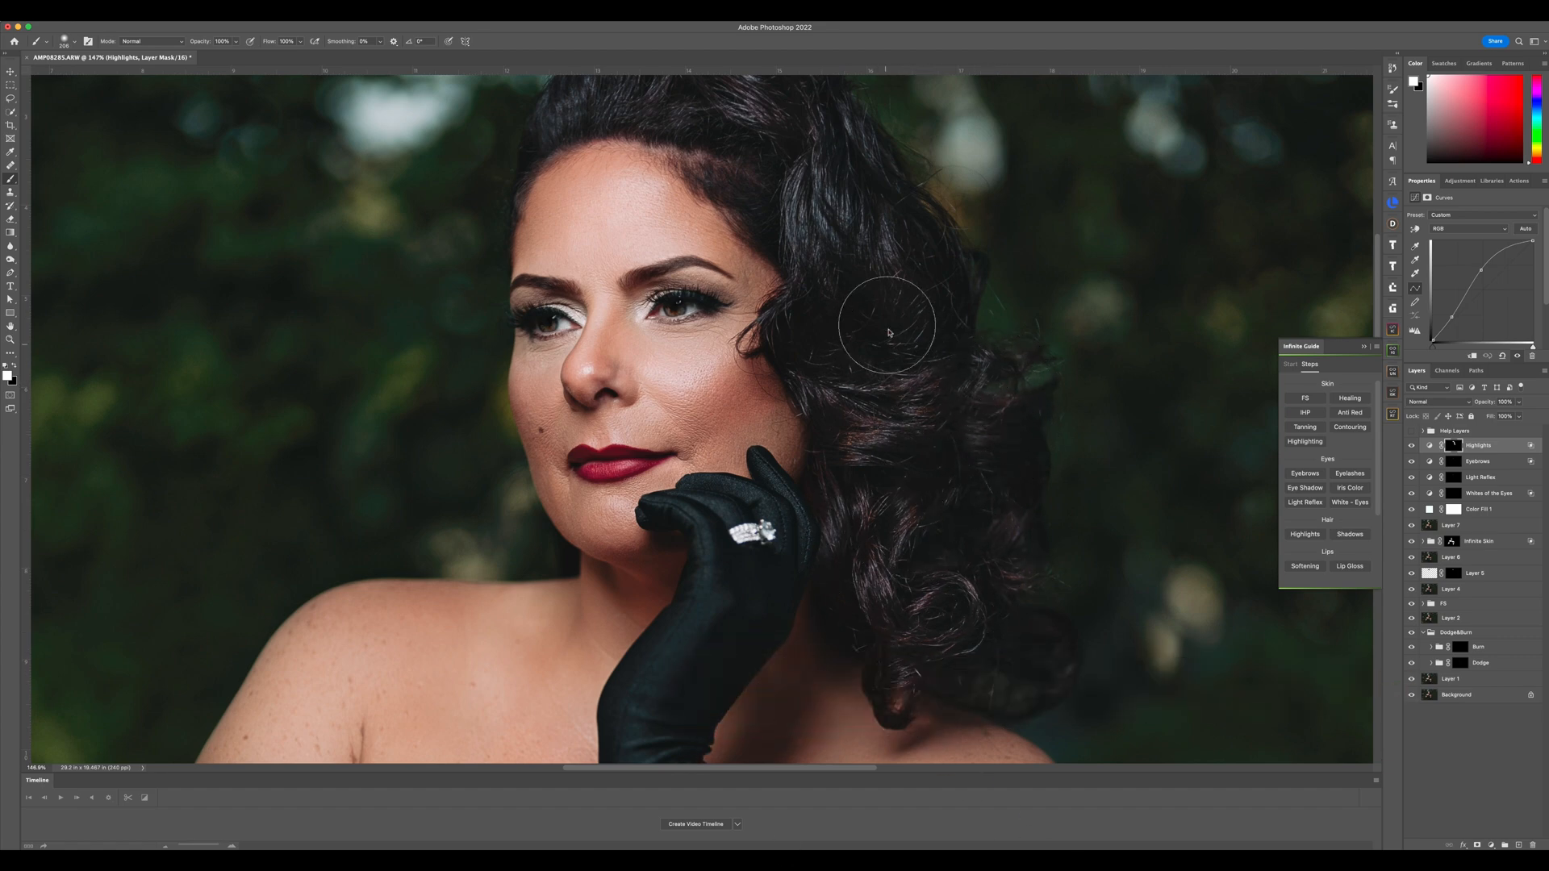
scroll(888, 332, "up", 5)
scroll(888, 332, "left", 2)
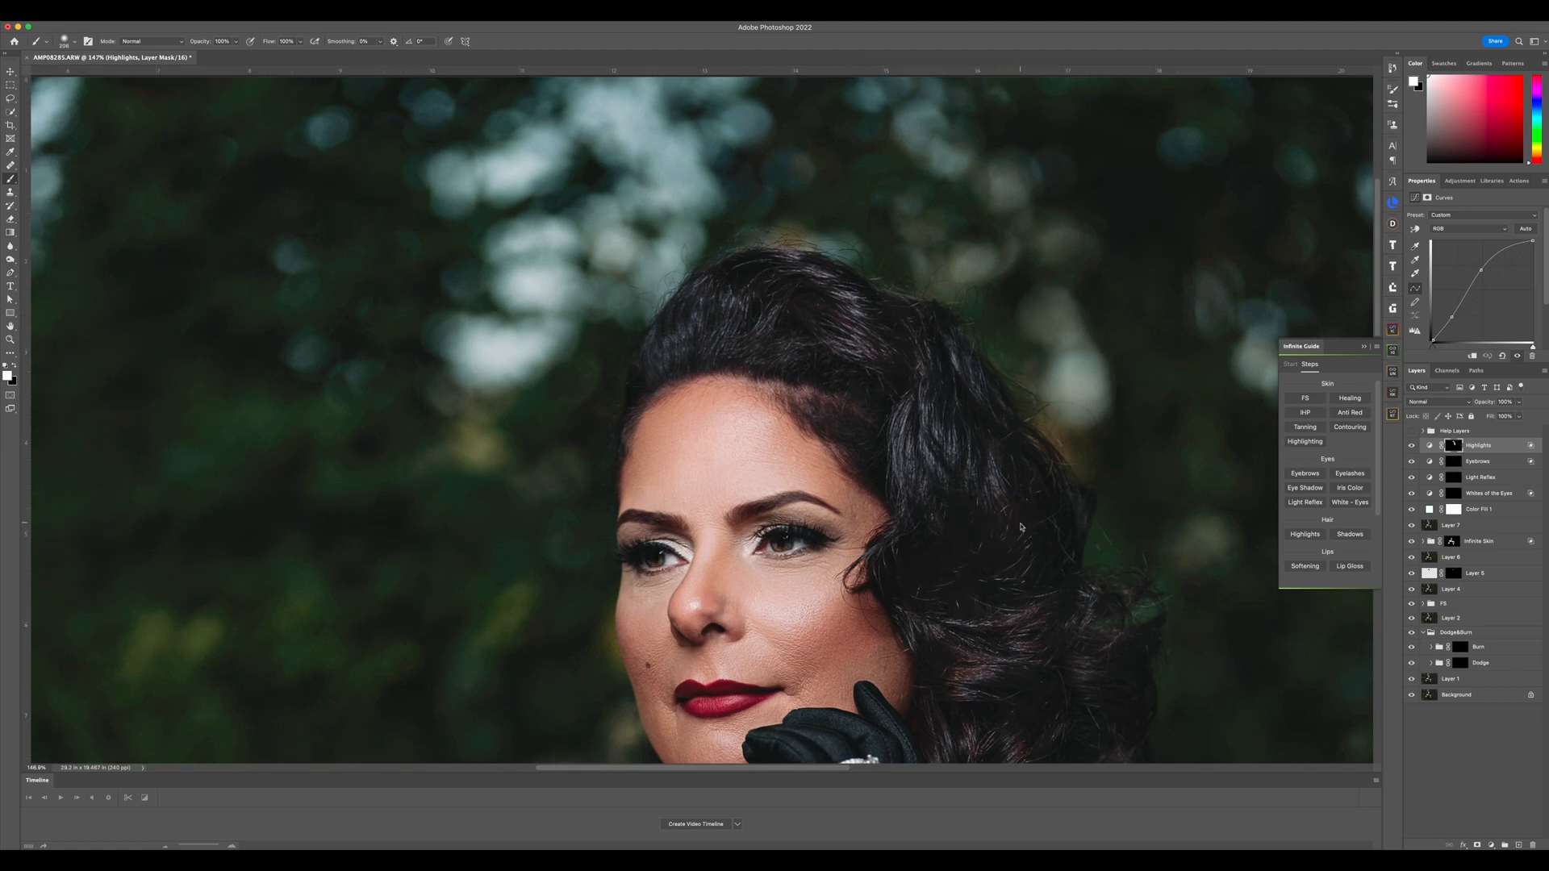
Compare the retouched portrait with the original Background layer and examine the whole figure in a wider view
scroll(1020, 527, "down", 10)
scroll(978, 377, "up", 5)
scroll(978, 377, "left", 3)
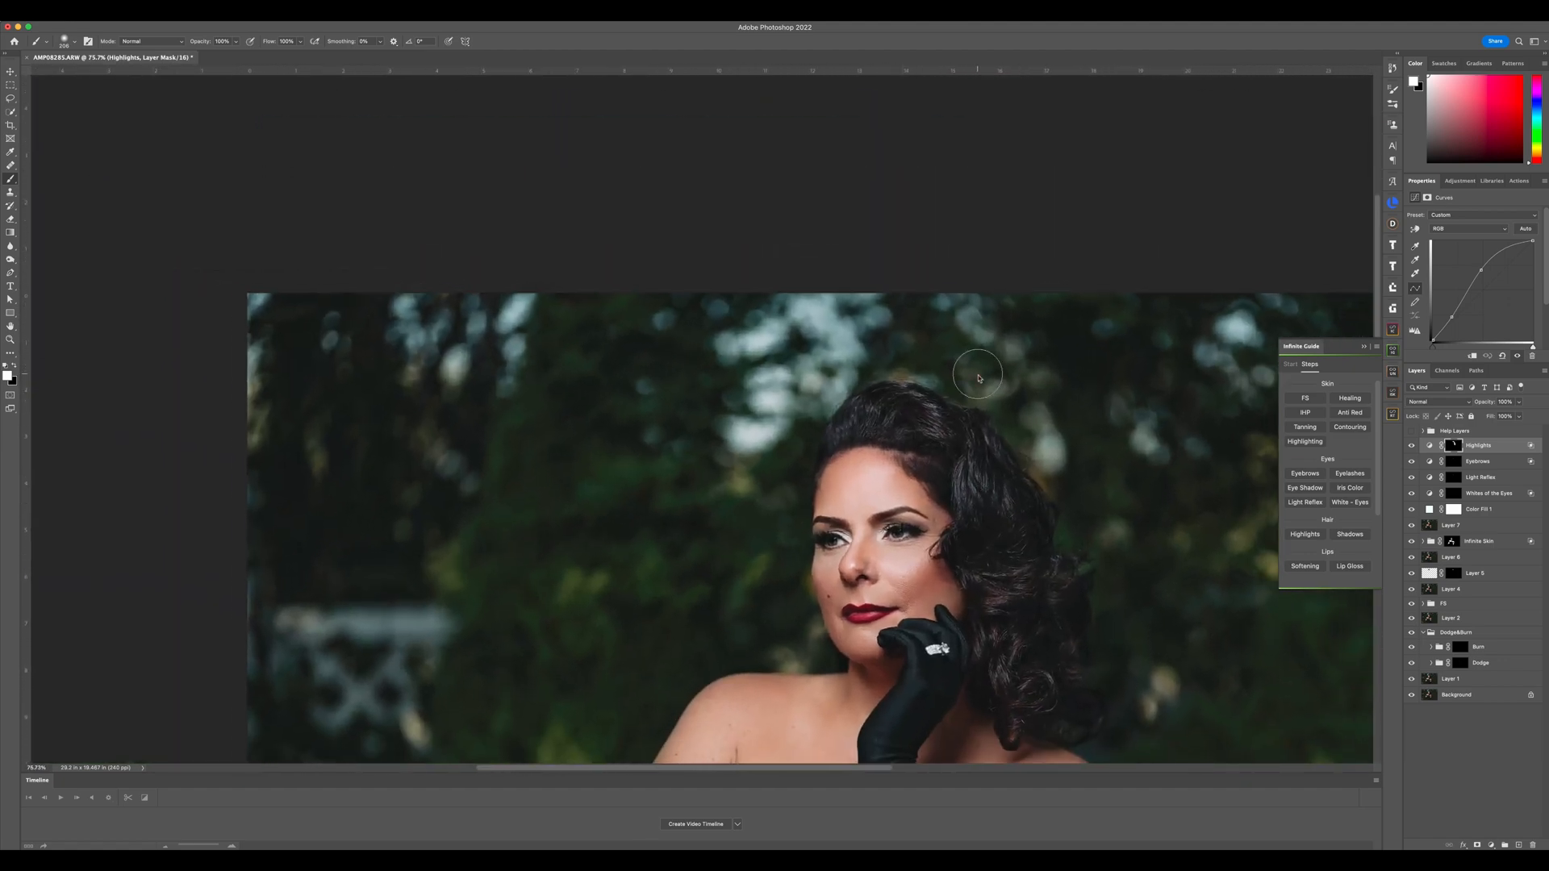
scroll(948, 457, "down", 2)
scroll(948, 457, "right", 1)
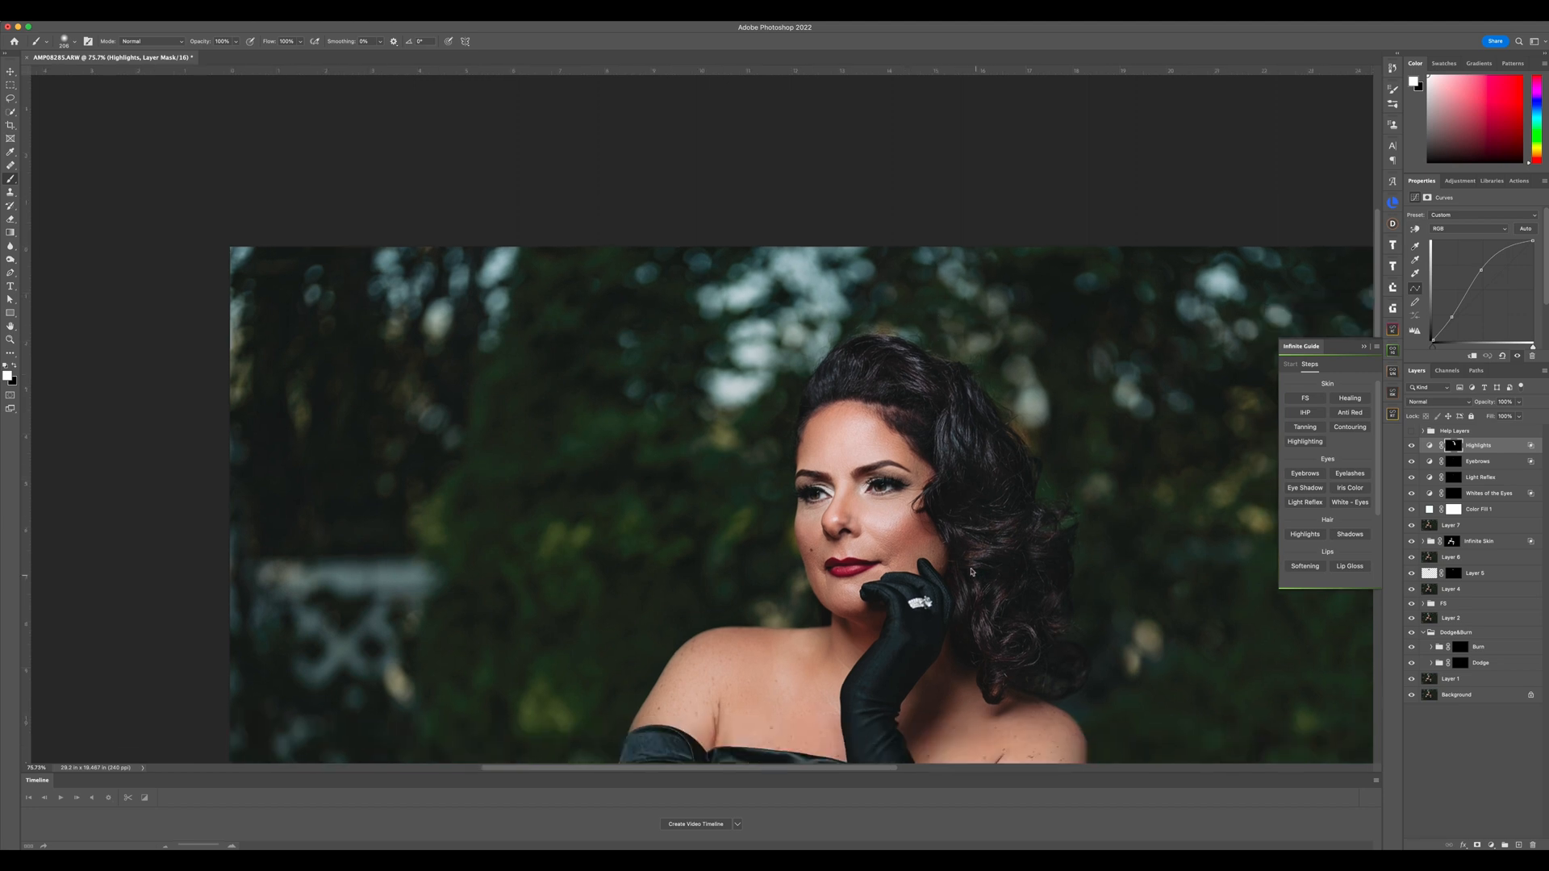
left_click(1411, 697, "alt")
left_click(1412, 697, "alt")
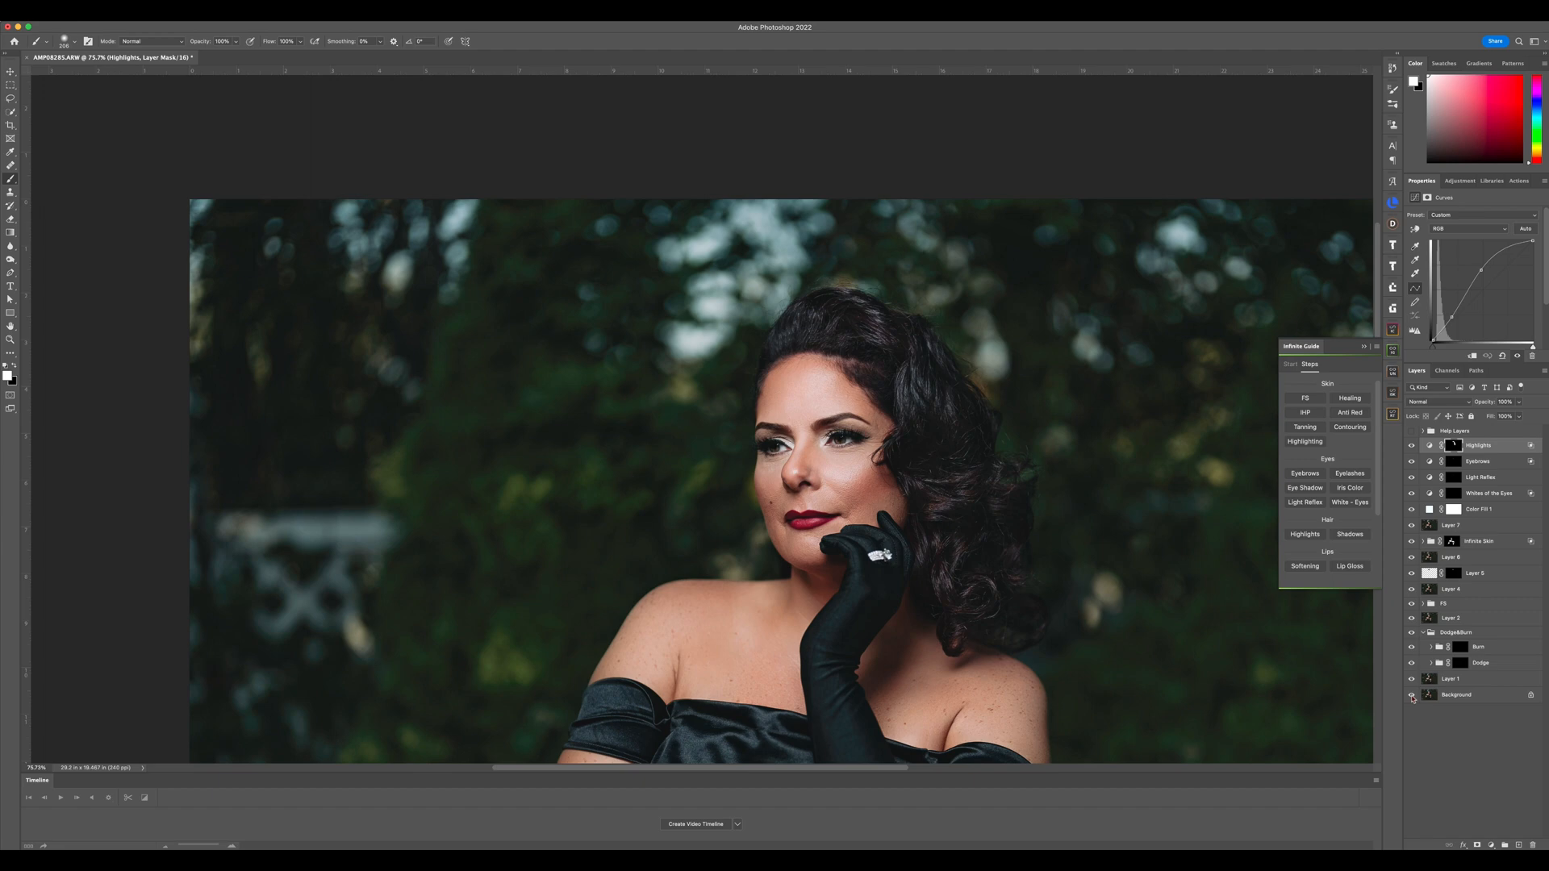
left_click(1412, 697, "alt")
left_click(1412, 697, "alt")
scroll(926, 494, "down", 5)
scroll(926, 495, "right", 2)
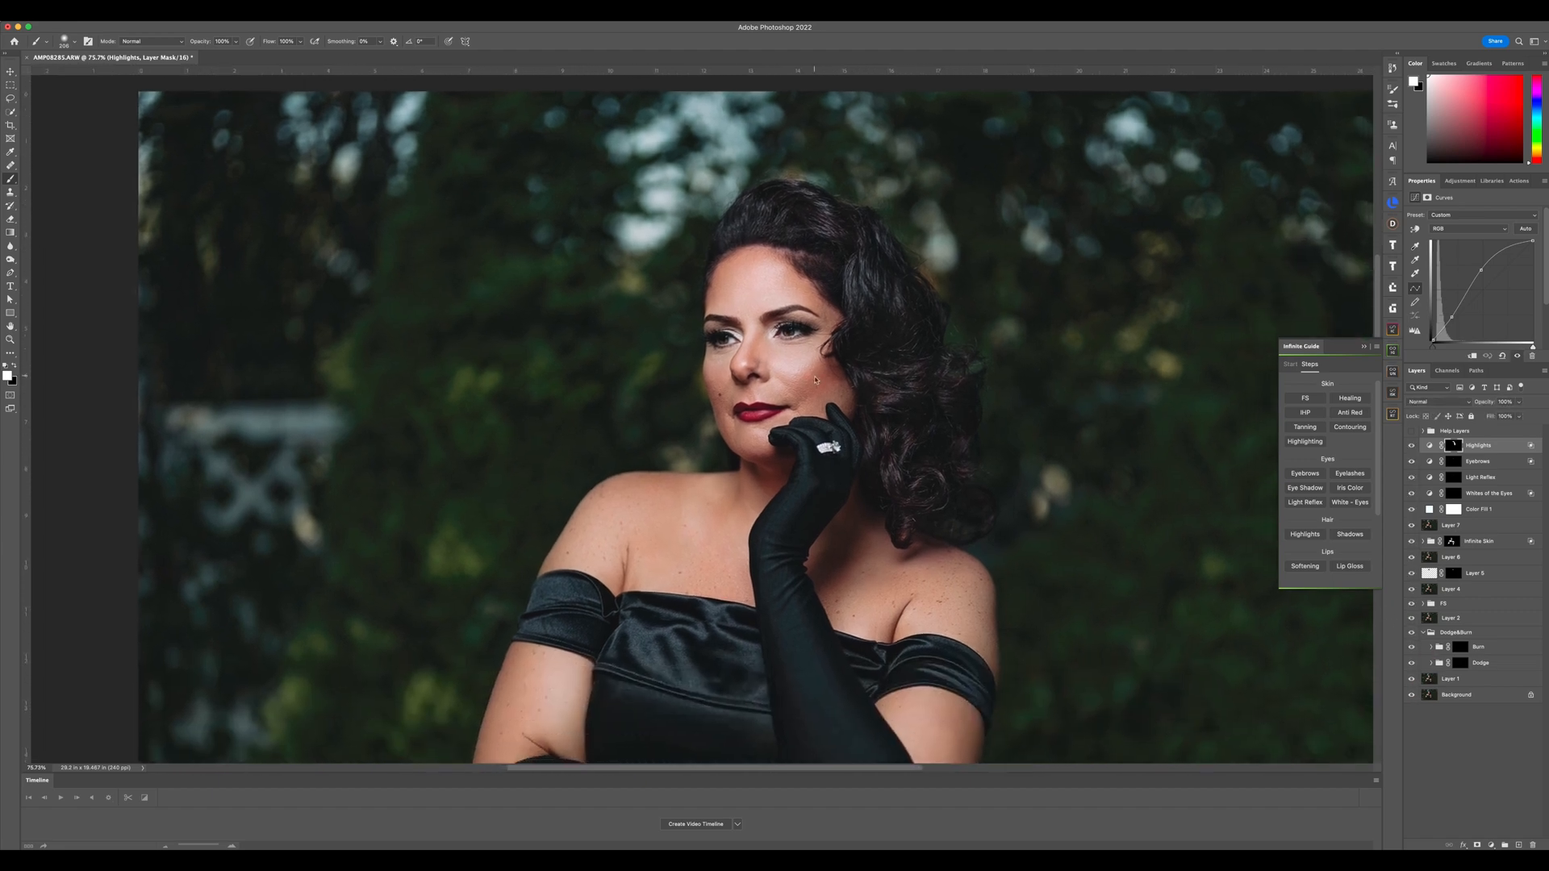
scroll(805, 455, "down", 2)
scroll(805, 484, "right", 1)
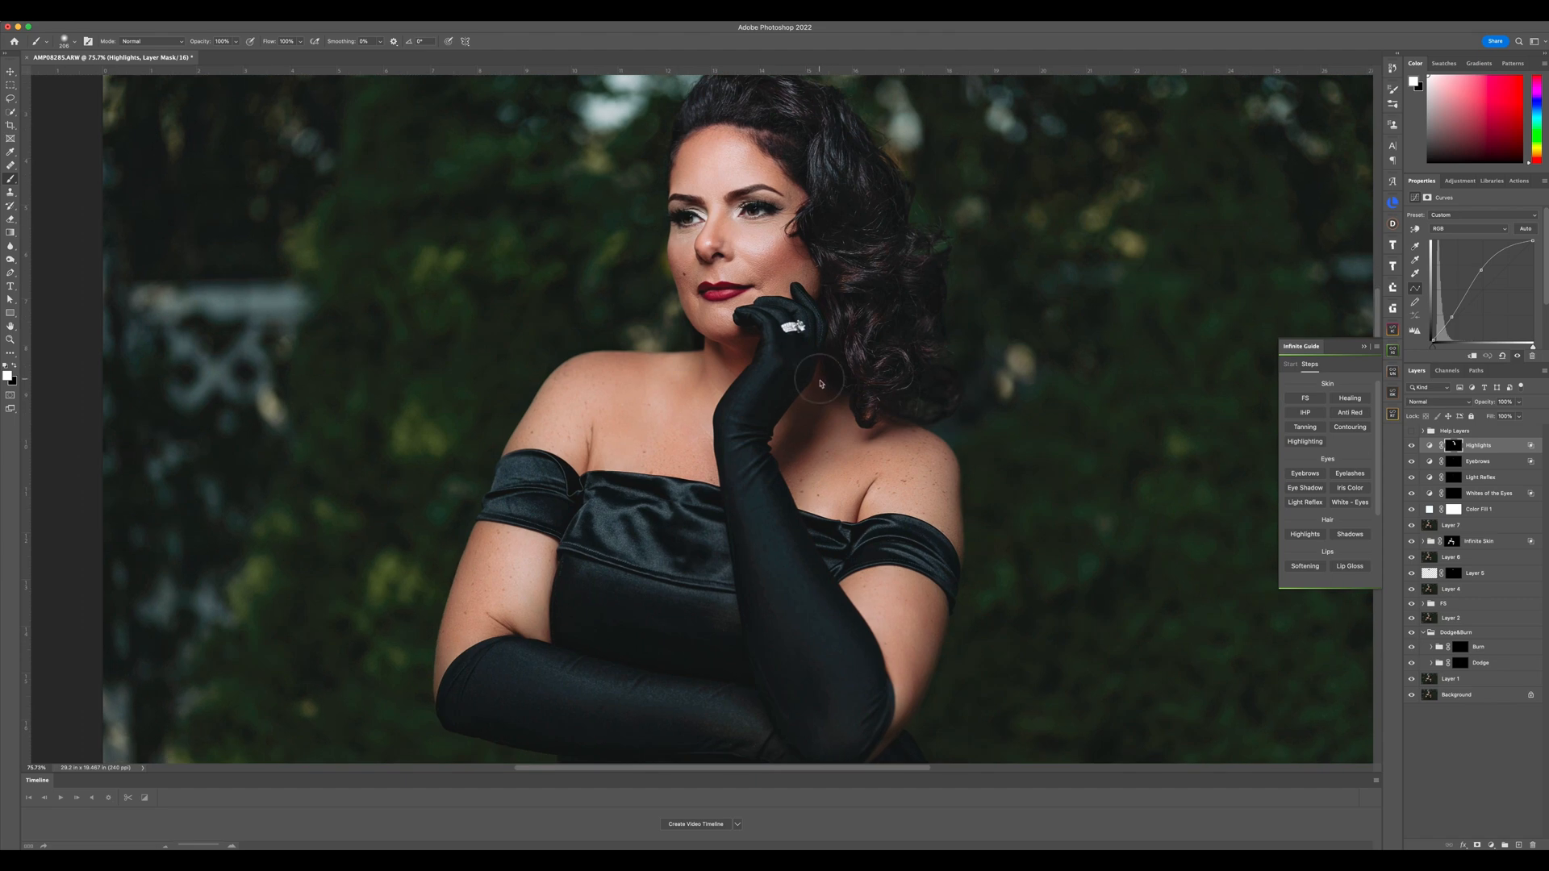
Add the Lip Gloss adjustment and paint its mask over the lips with a small white brush to add shine
scroll(821, 384, "up", 3)
scroll(819, 379, "up", 2)
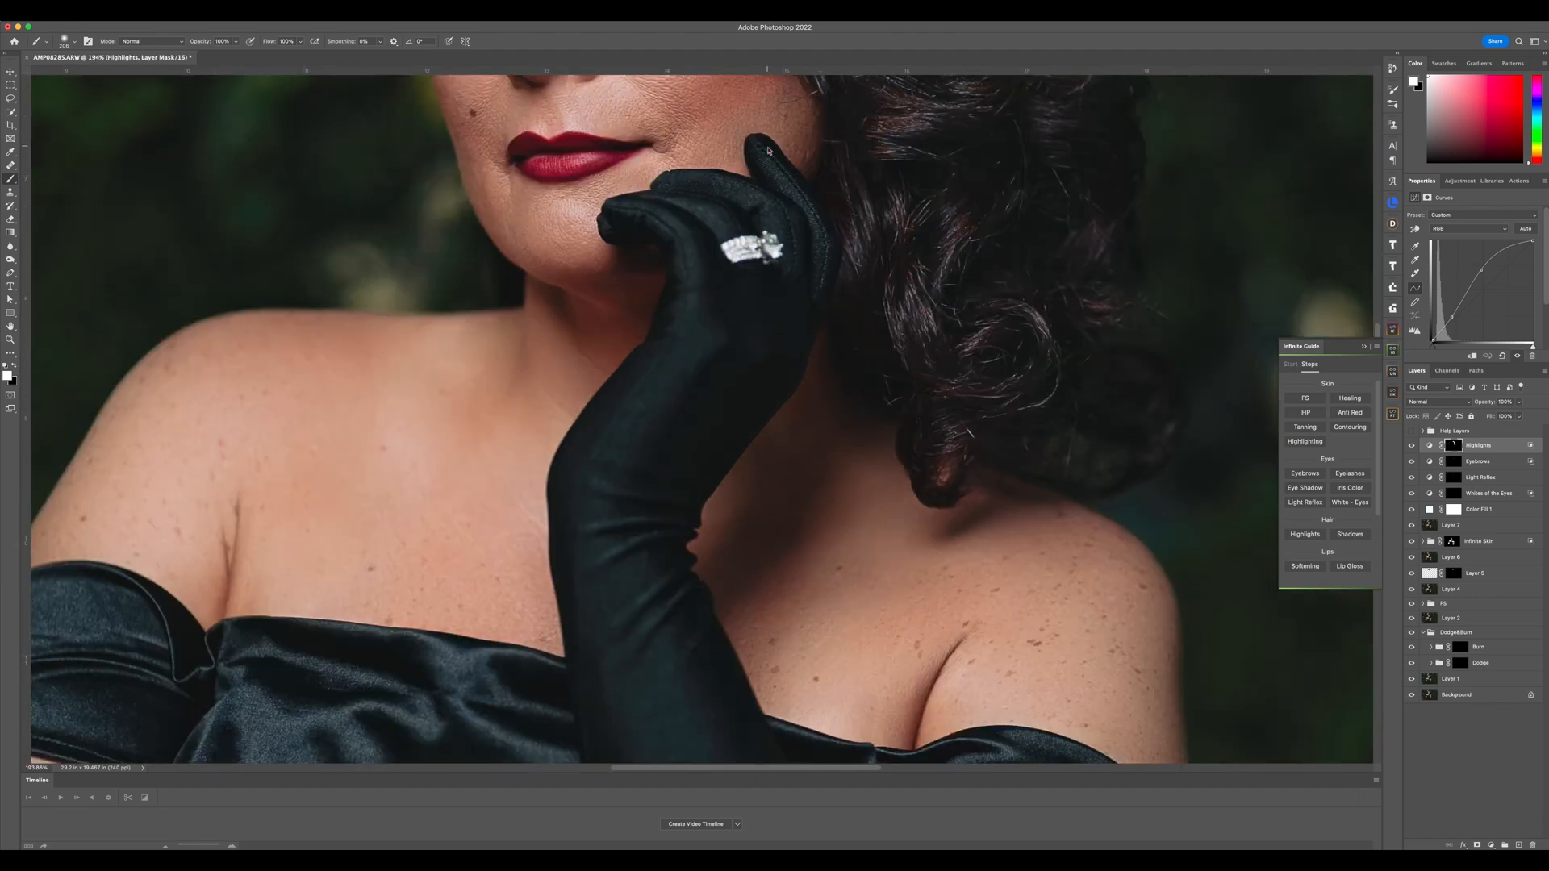
scroll(831, 428, "up", 4)
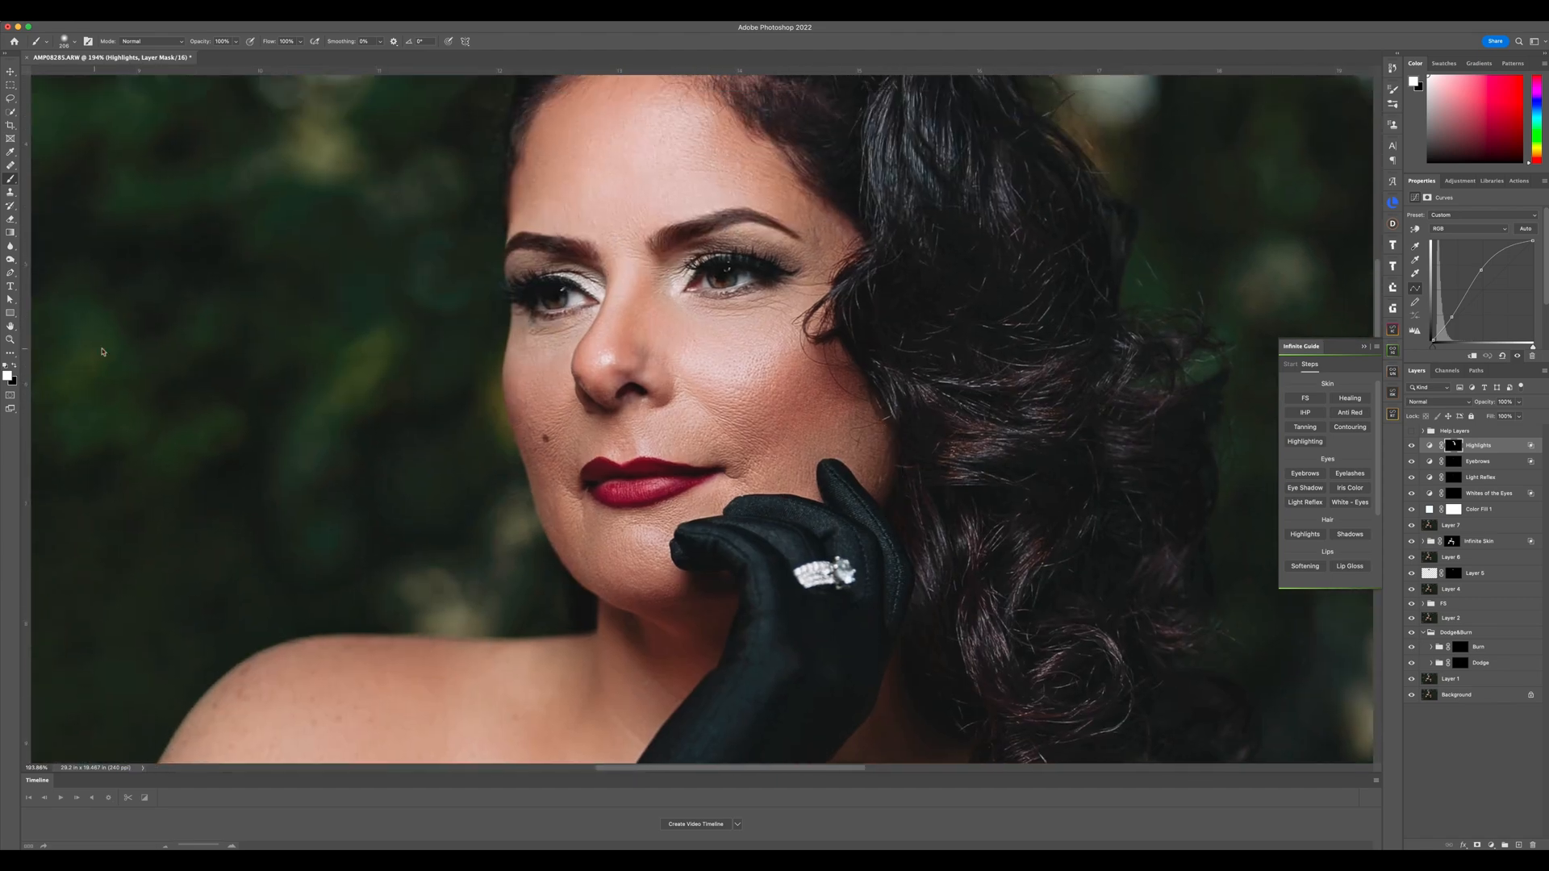
left_click(1349, 567)
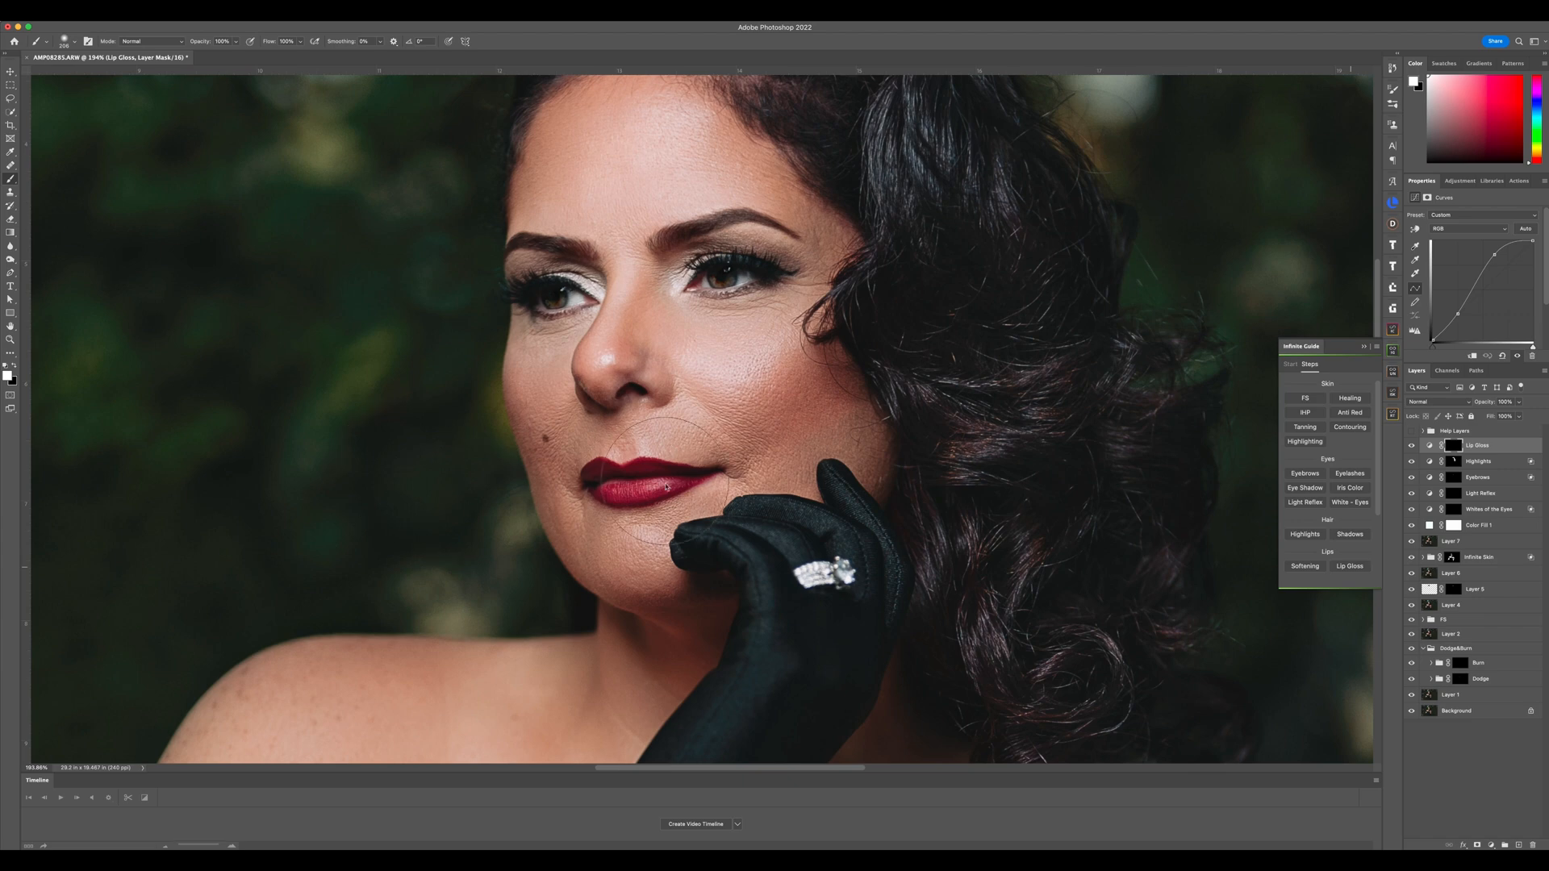
mouse_move(665, 484)
left_mouse_down()
mouse_move(584, 483)
mouse_move(645, 491)
left_mouse_up()
left_click(662, 491)
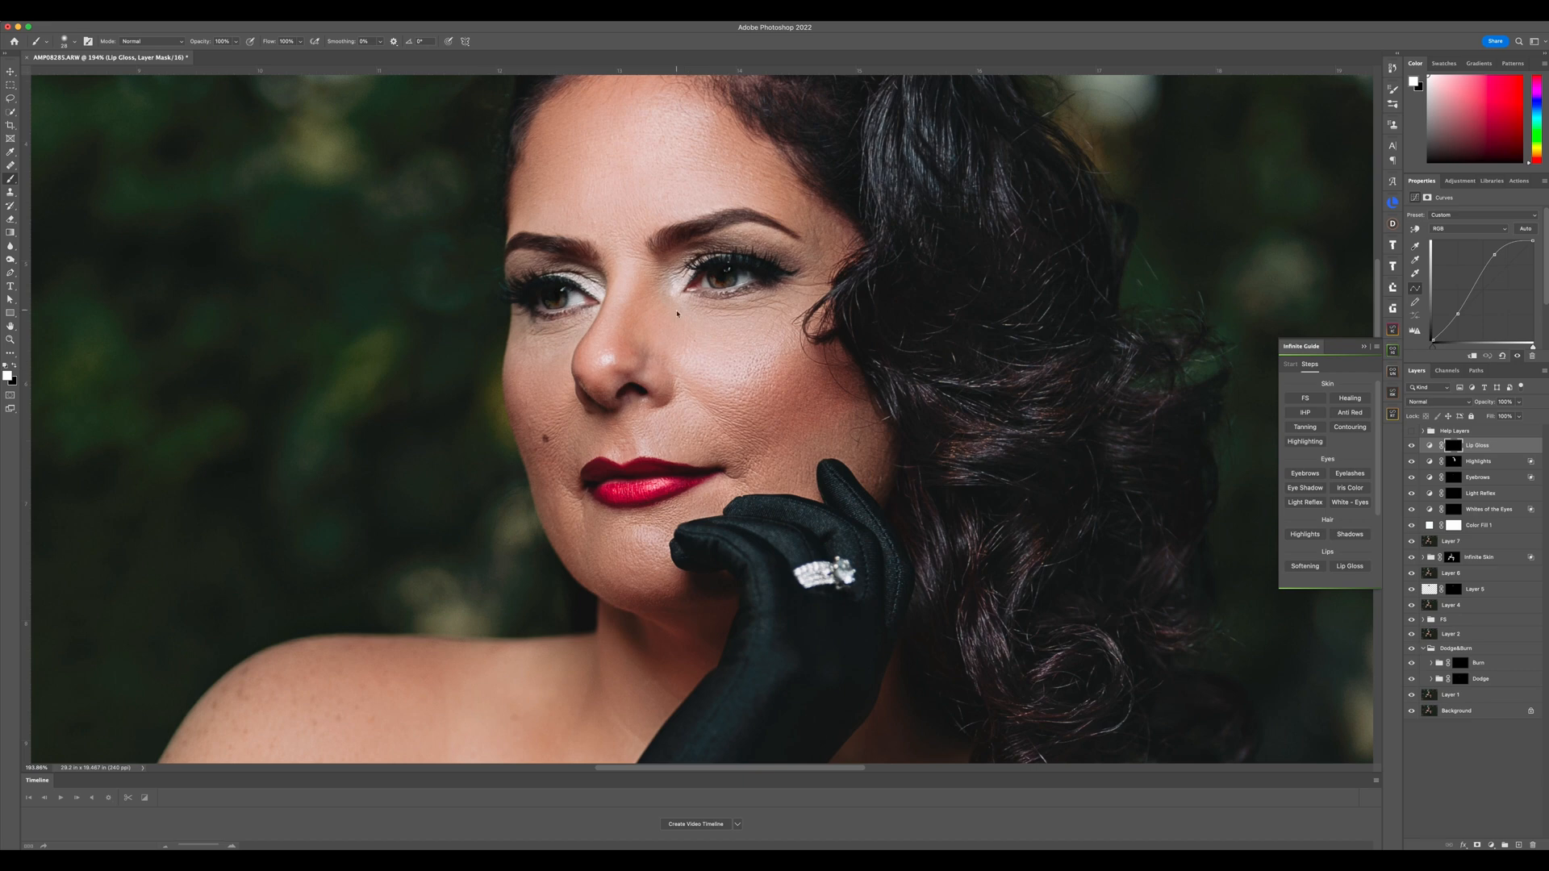
key("v")
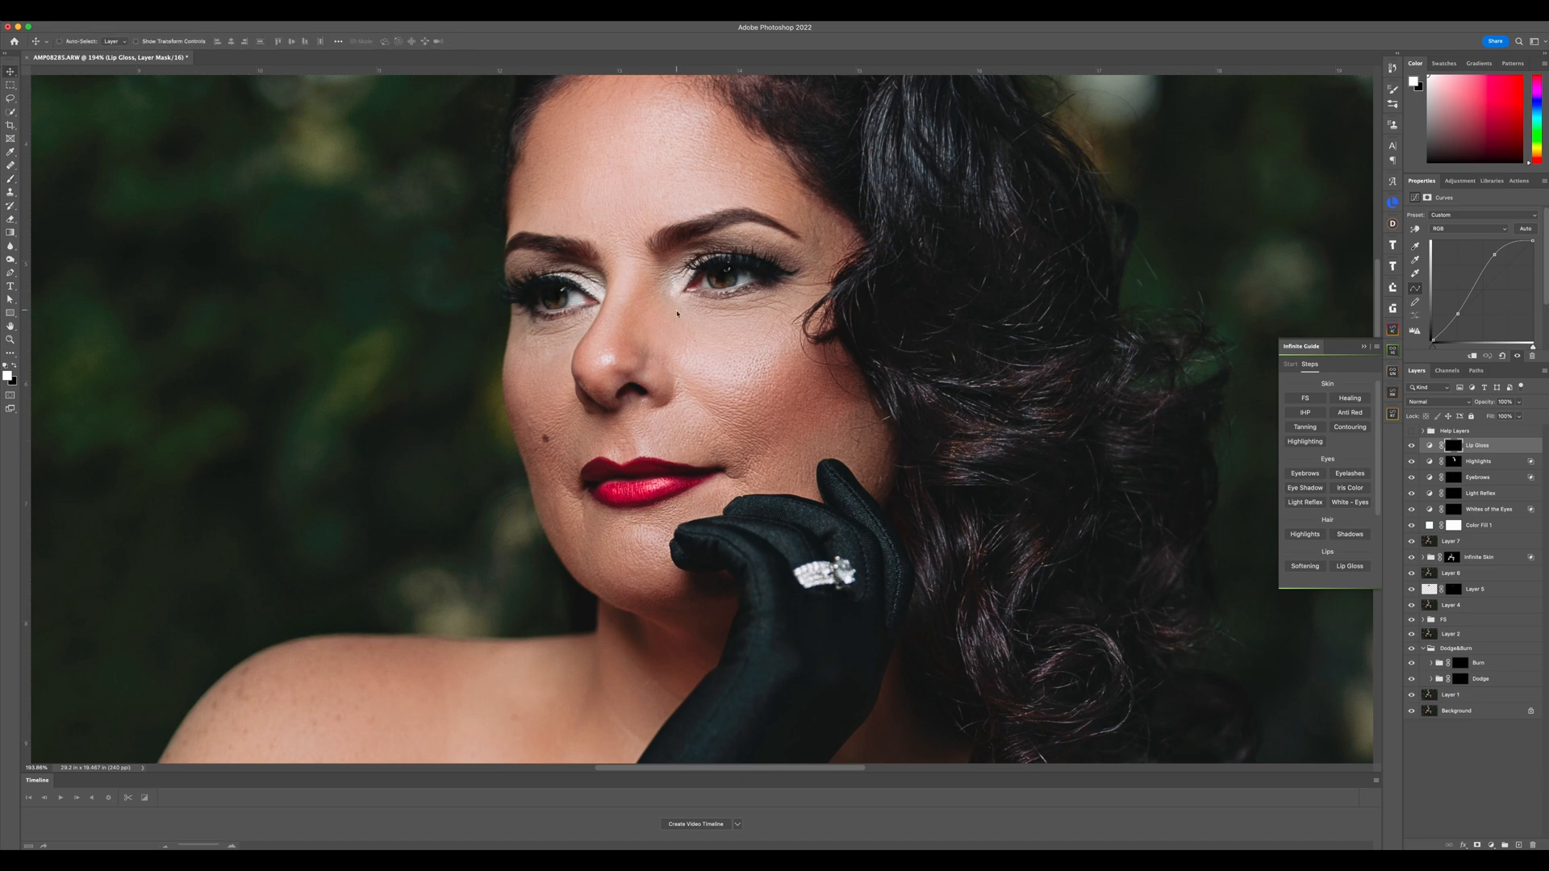
Lower the Lip Gloss adjustment's opacity to 30% and compare the lips with and without it
key("4")
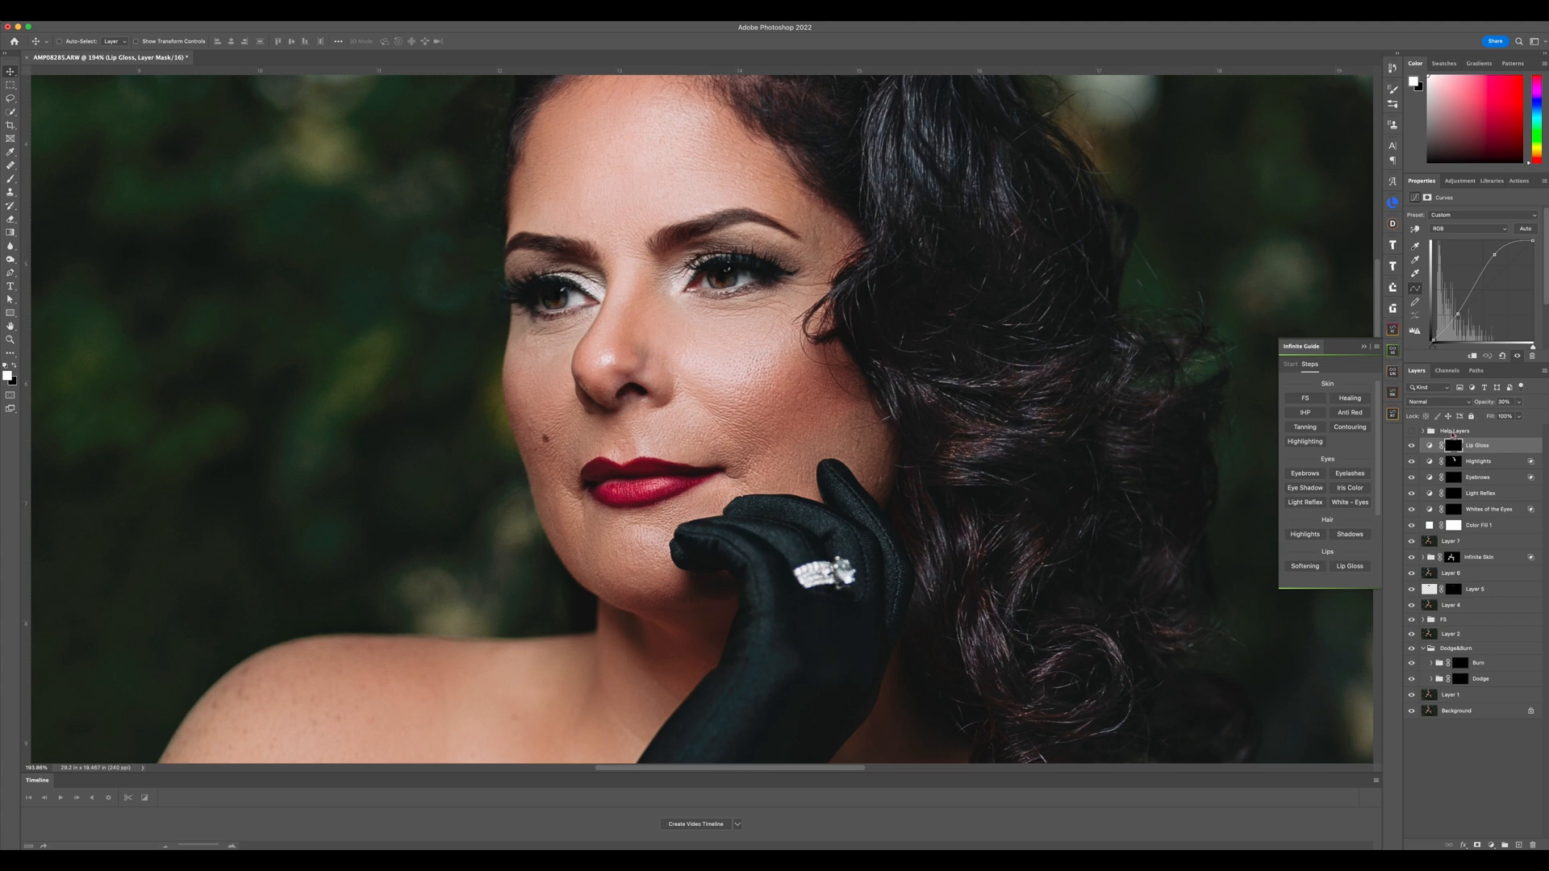
left_click(1411, 446)
left_click(1411, 446)
left_click(1411, 446)
scroll(783, 321, "down", 5)
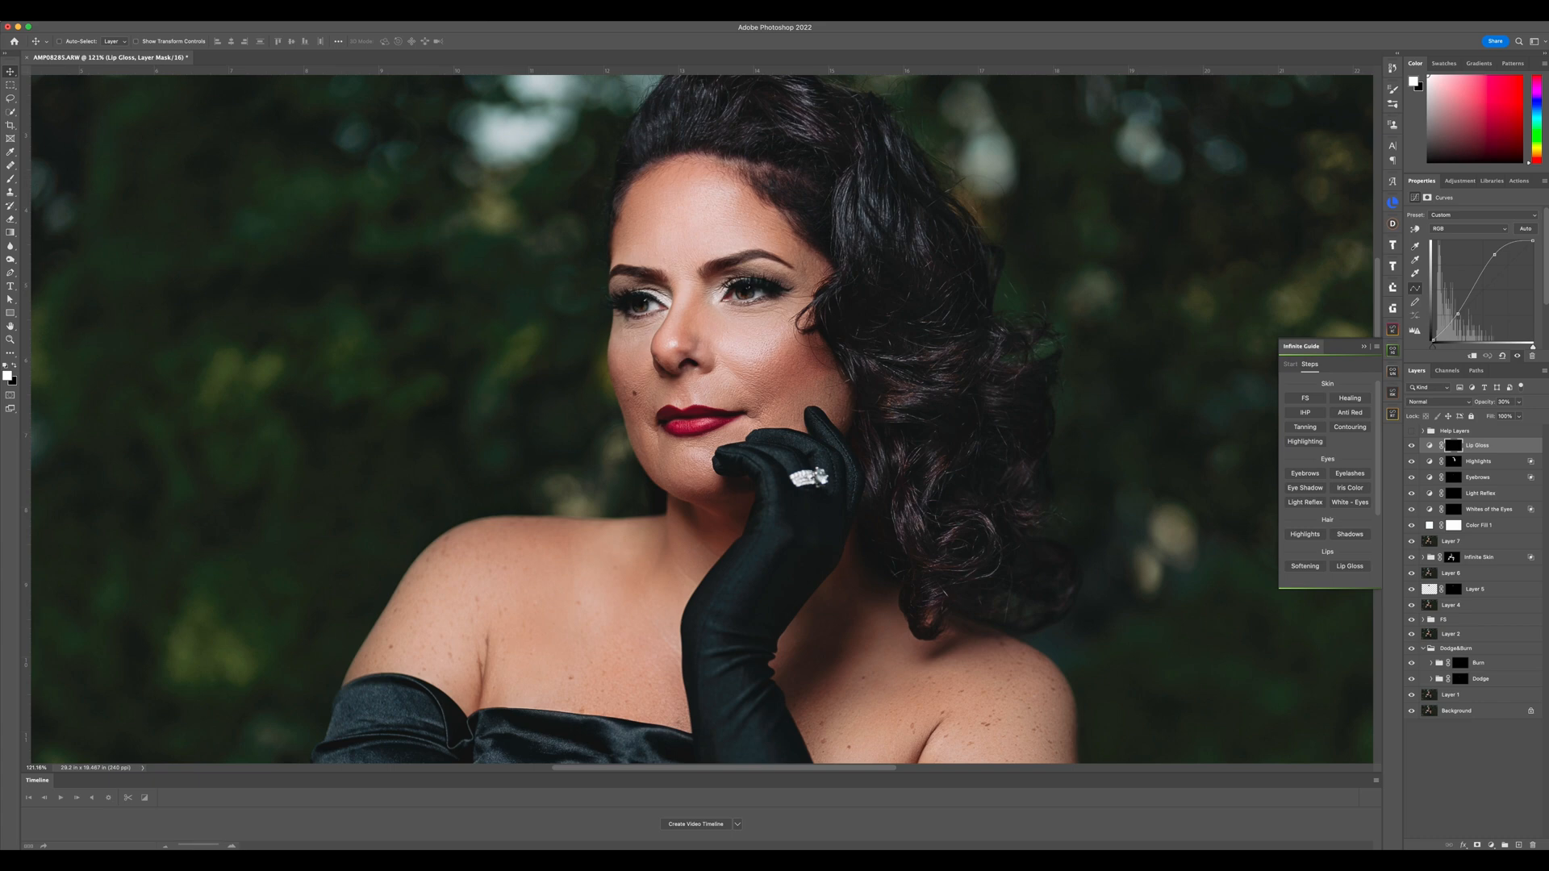
Merge all visible layers into a new layer and add a curves-based Dodge & Burn group with Infinite Retouch, showing the help layers
key("super+alt+shift+e")
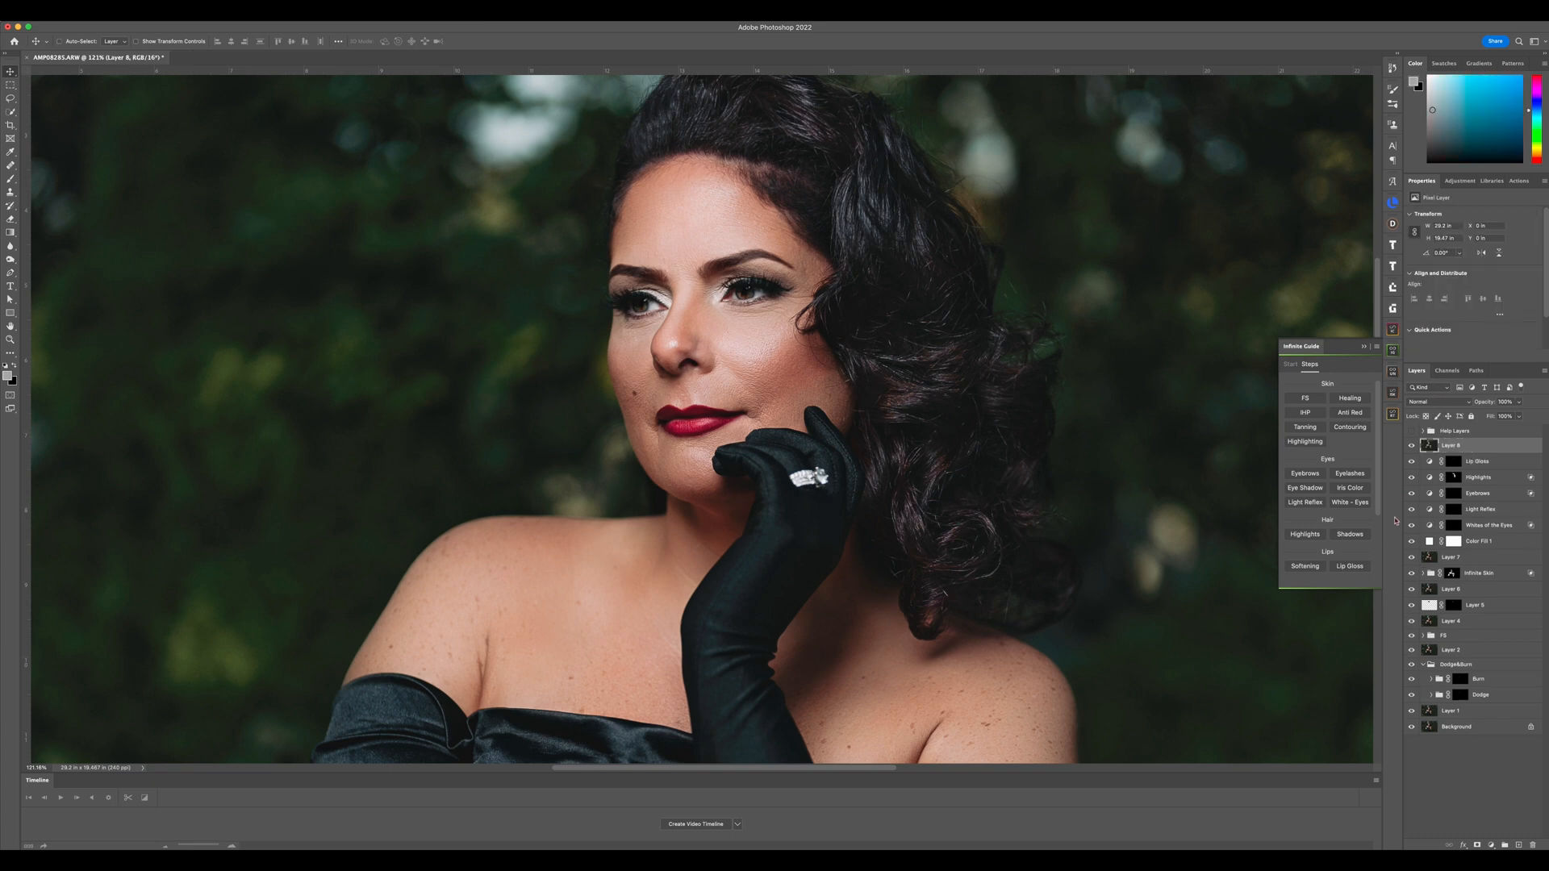
left_click(1393, 397)
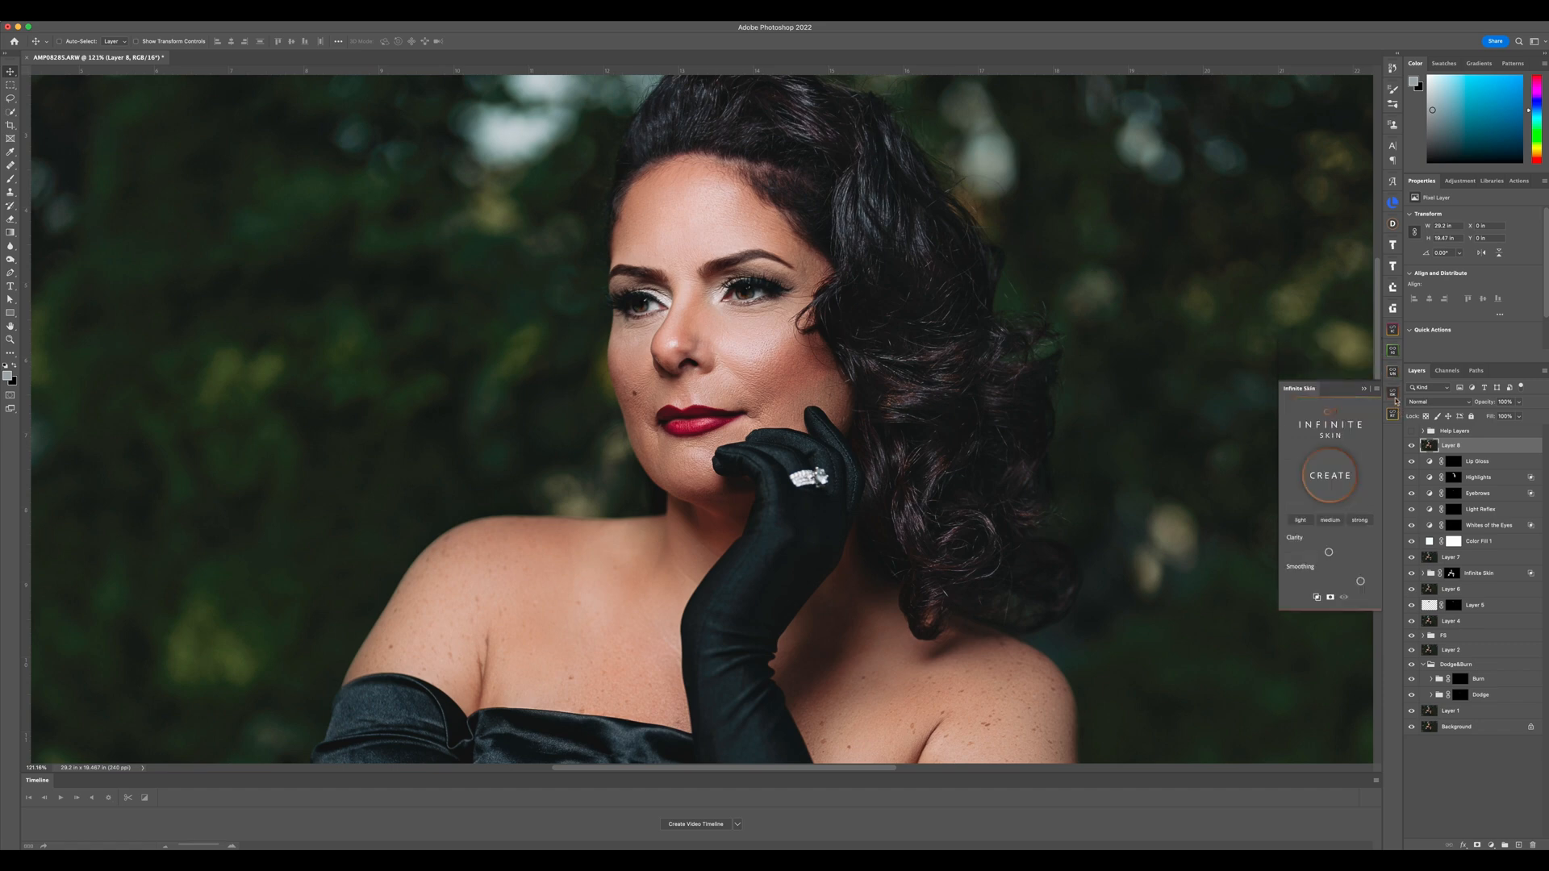
left_click(1396, 416)
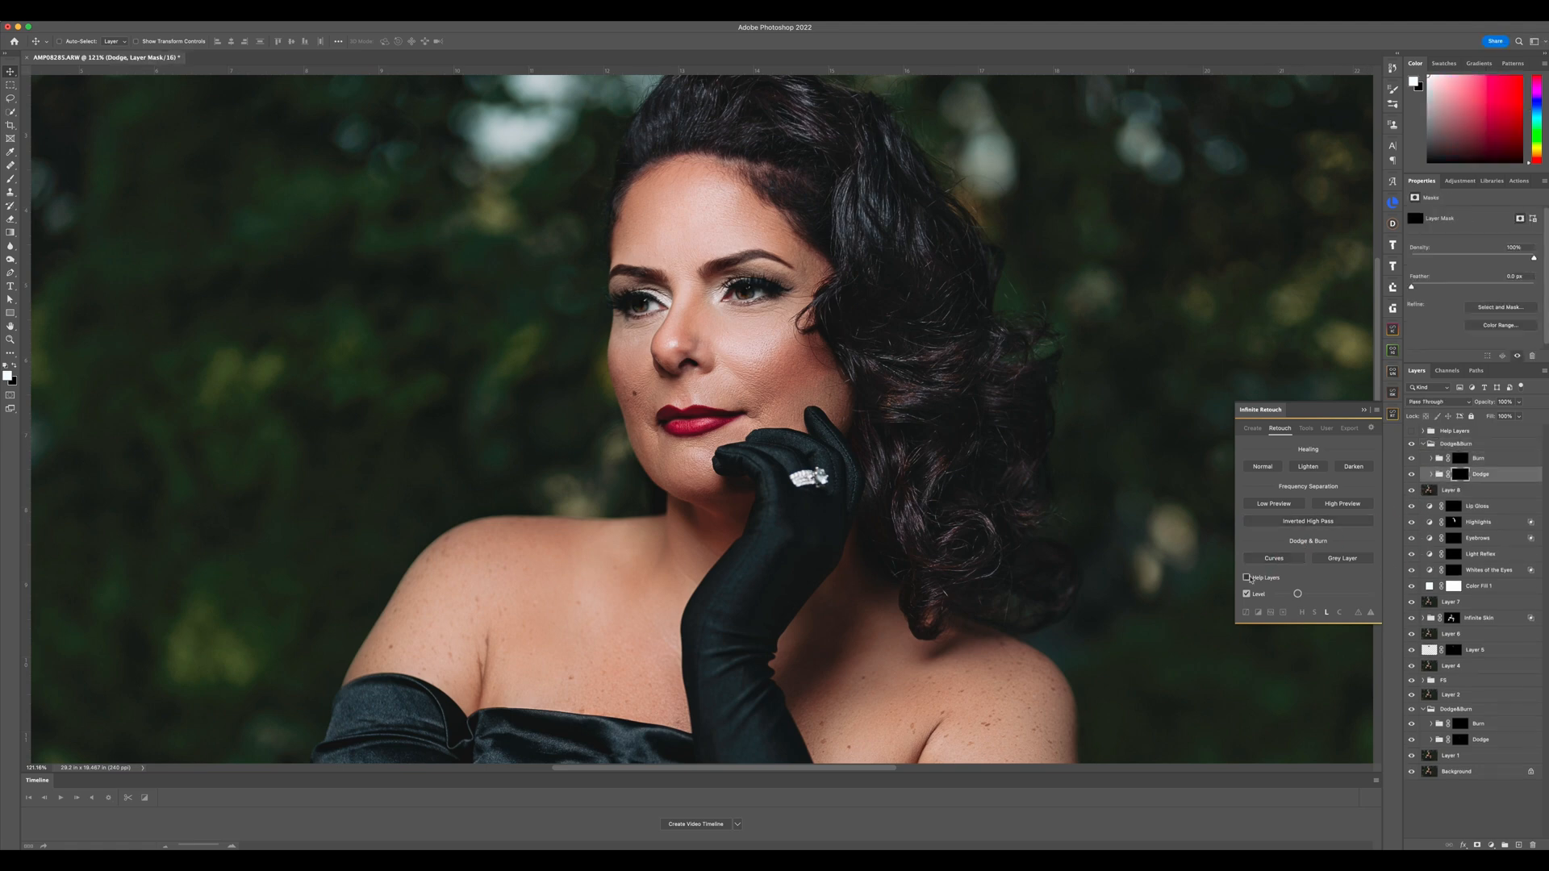
left_click(1247, 577)
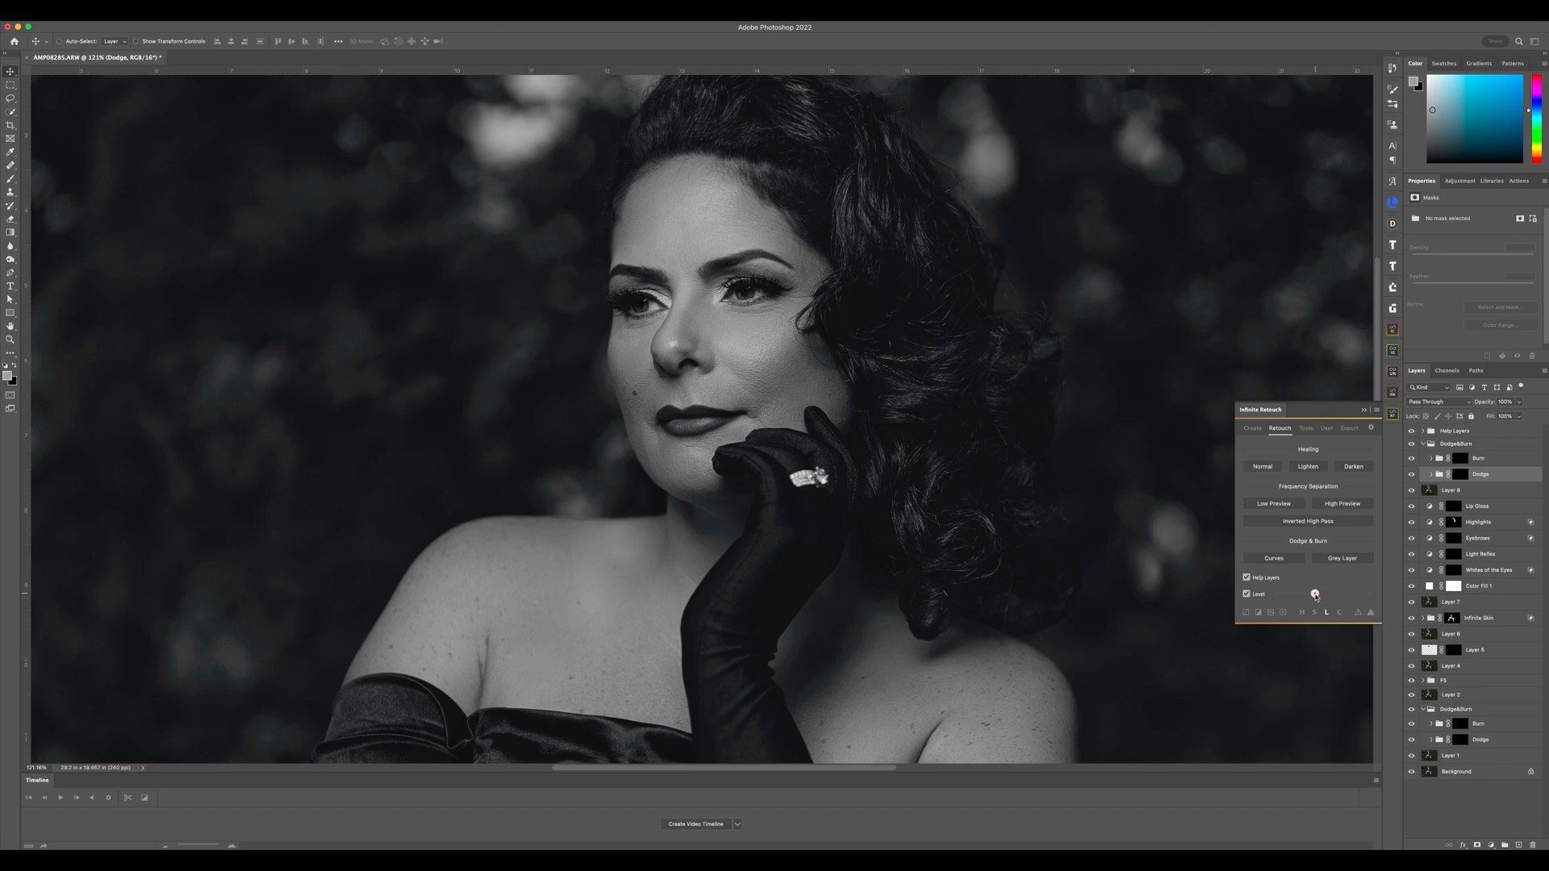
Paint on the Burn group's mask with a soft white brush to darken the cheek, forehead edge and chin
left_click(1462, 475)
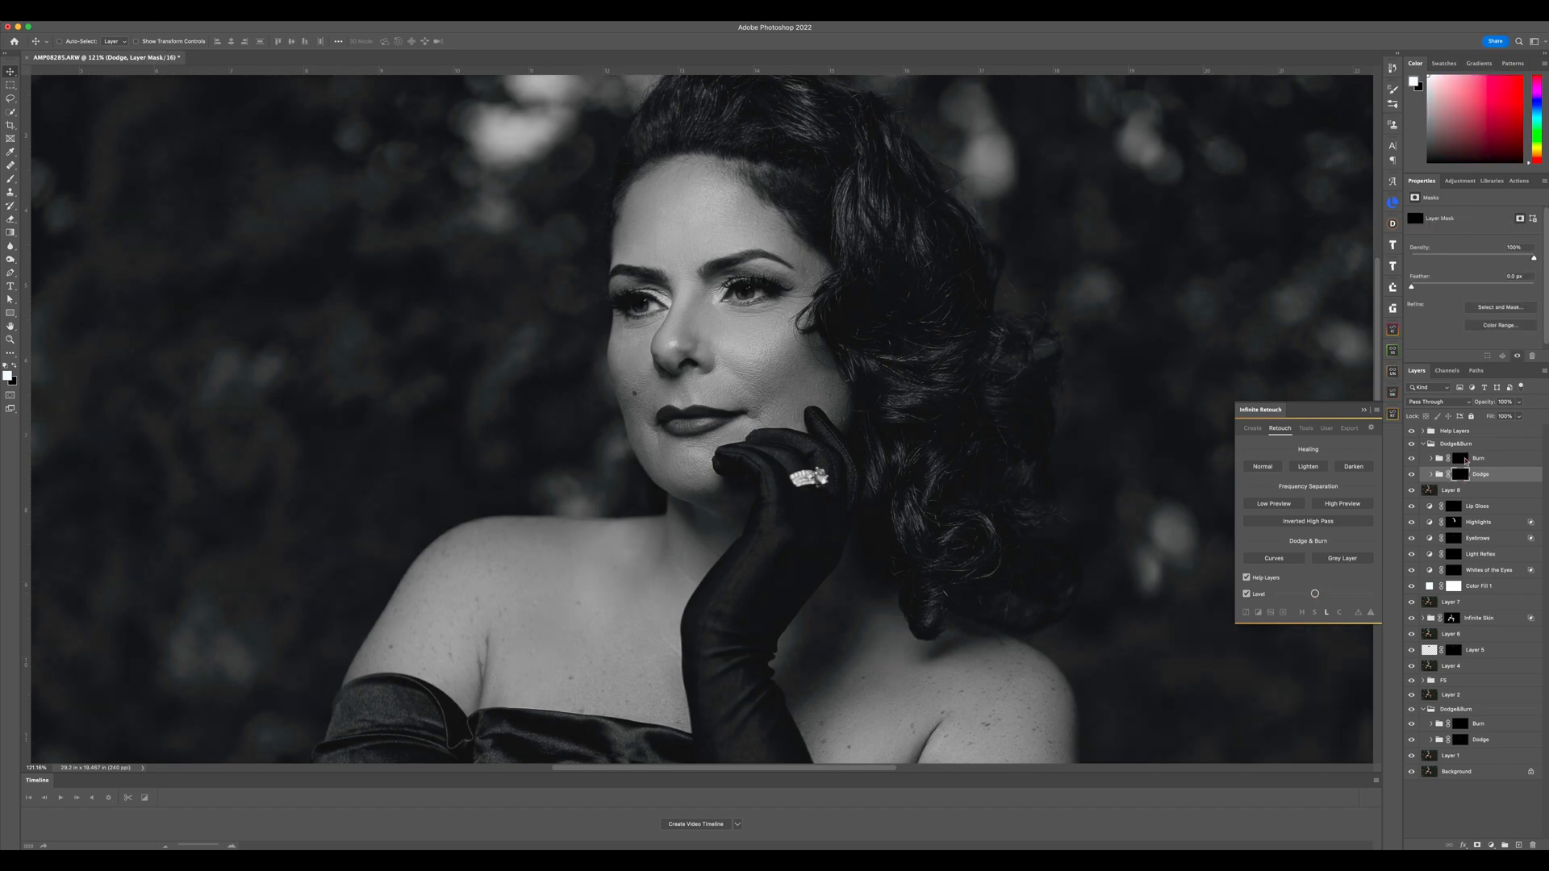
left_click(1463, 458)
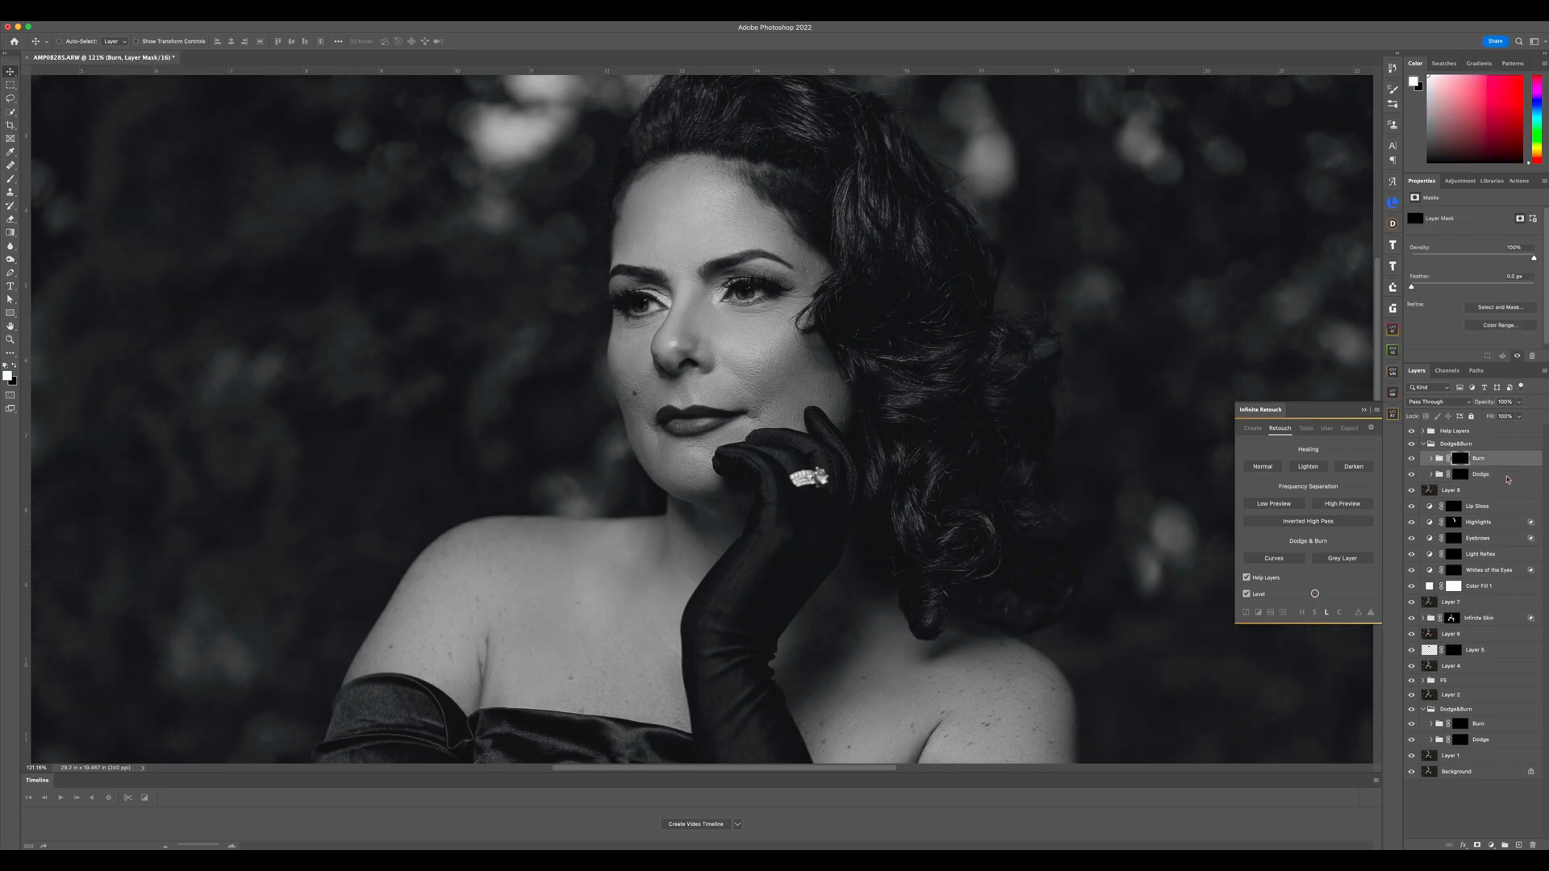
key("b")
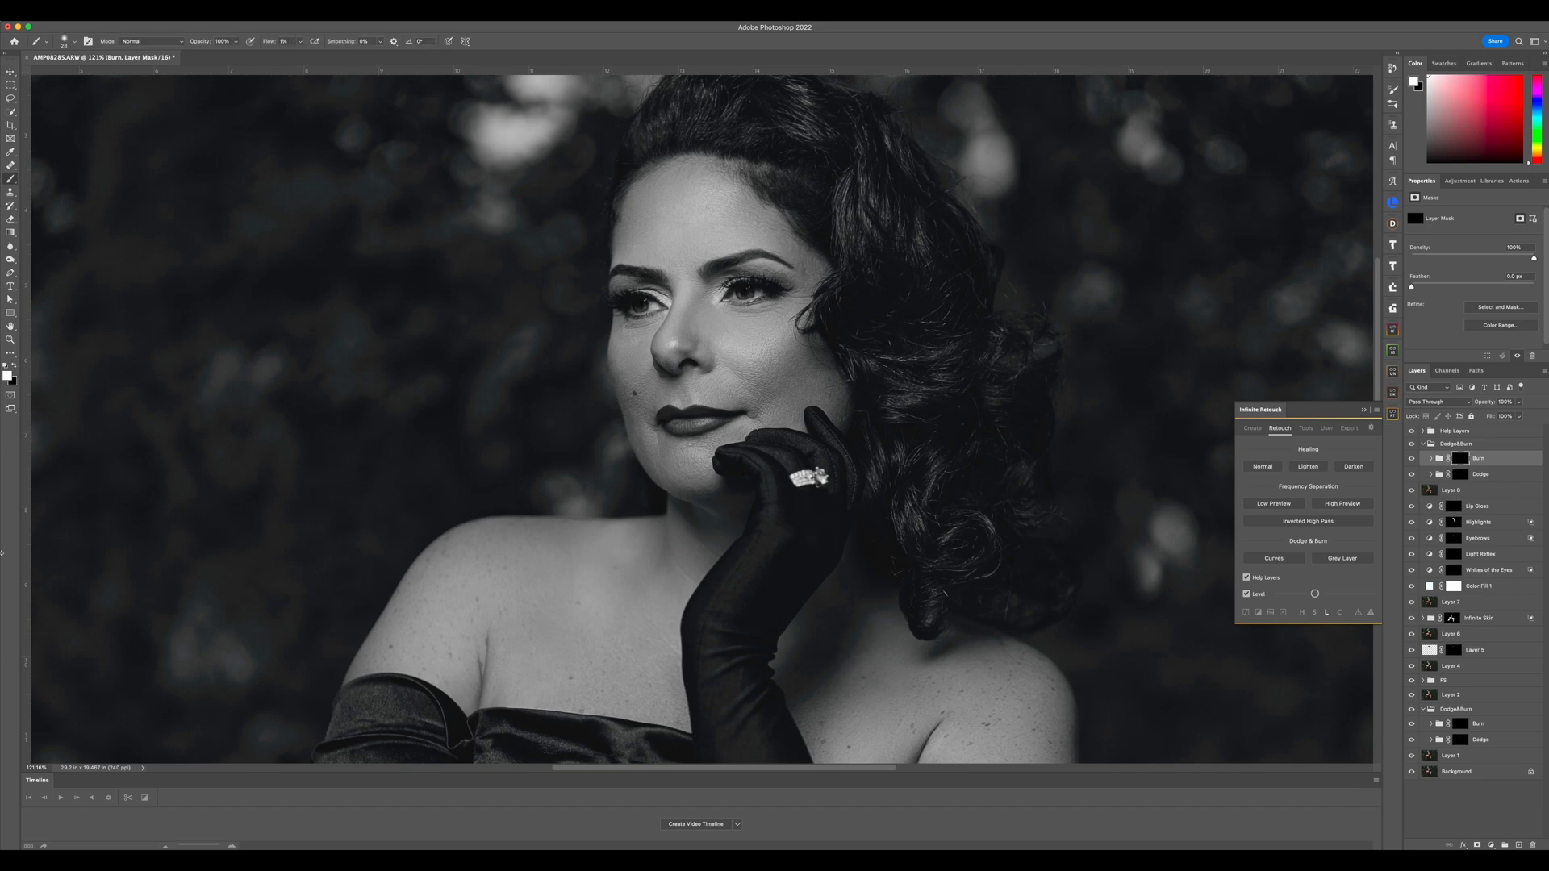
left_click_drag(770, 387, 805, 373)
left_click_drag(798, 375, 787, 376)
left_click_drag(666, 188, 649, 195)
left_click_drag(690, 491, 686, 492)
Burn the outer edges of the shoulder and upper arms with a larger white brush on the Burn mask
scroll(797, 552, "down", 5)
scroll(813, 557, "right", 4)
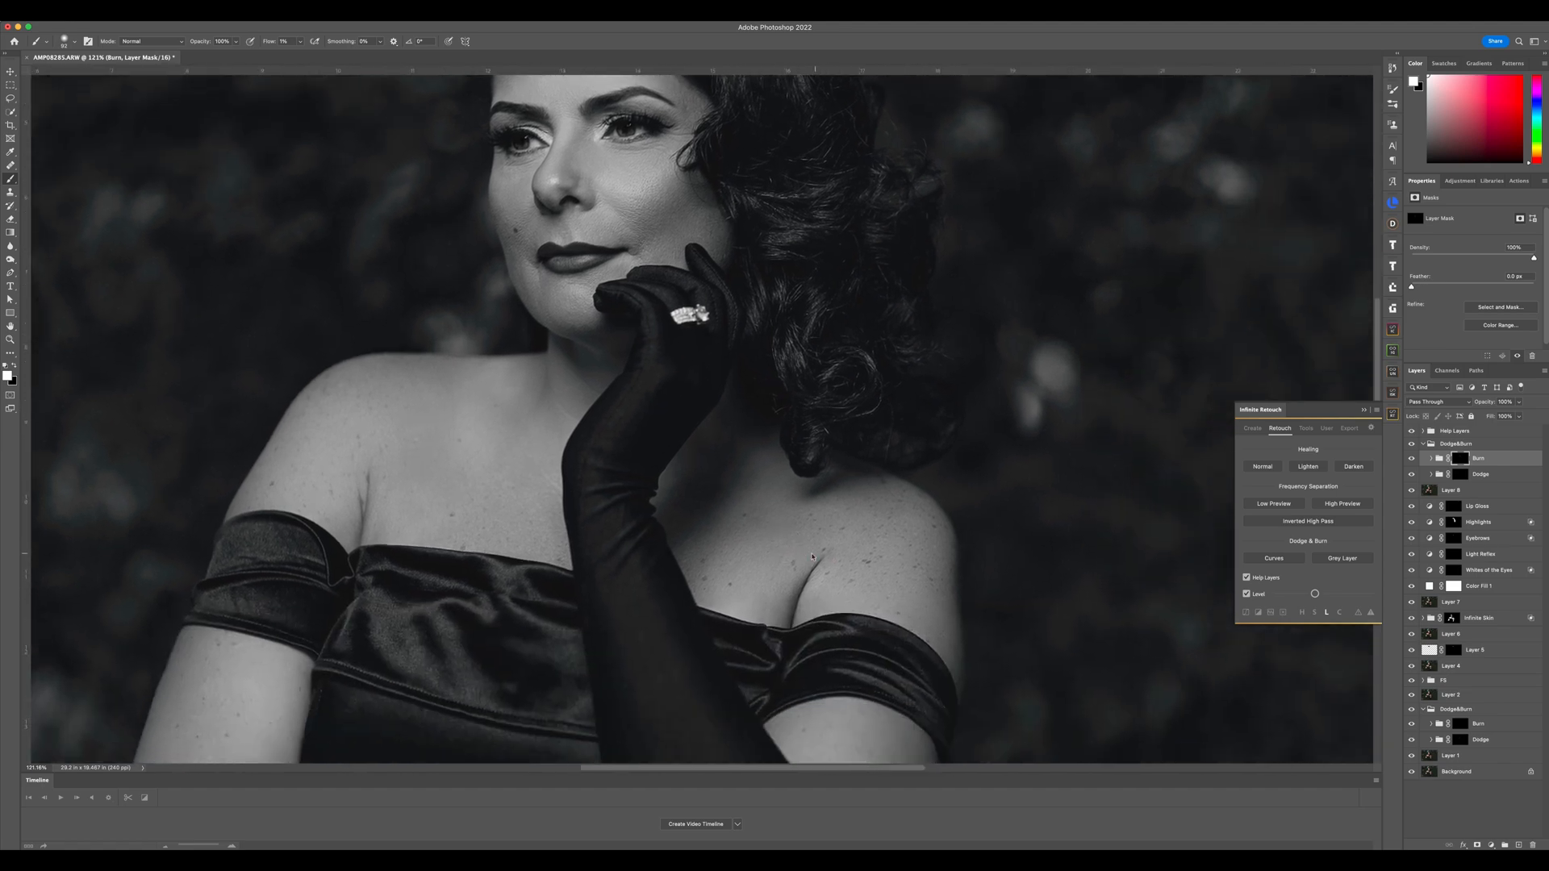
scroll(813, 557, "right", 2)
left_click_drag(908, 603, 939, 603)
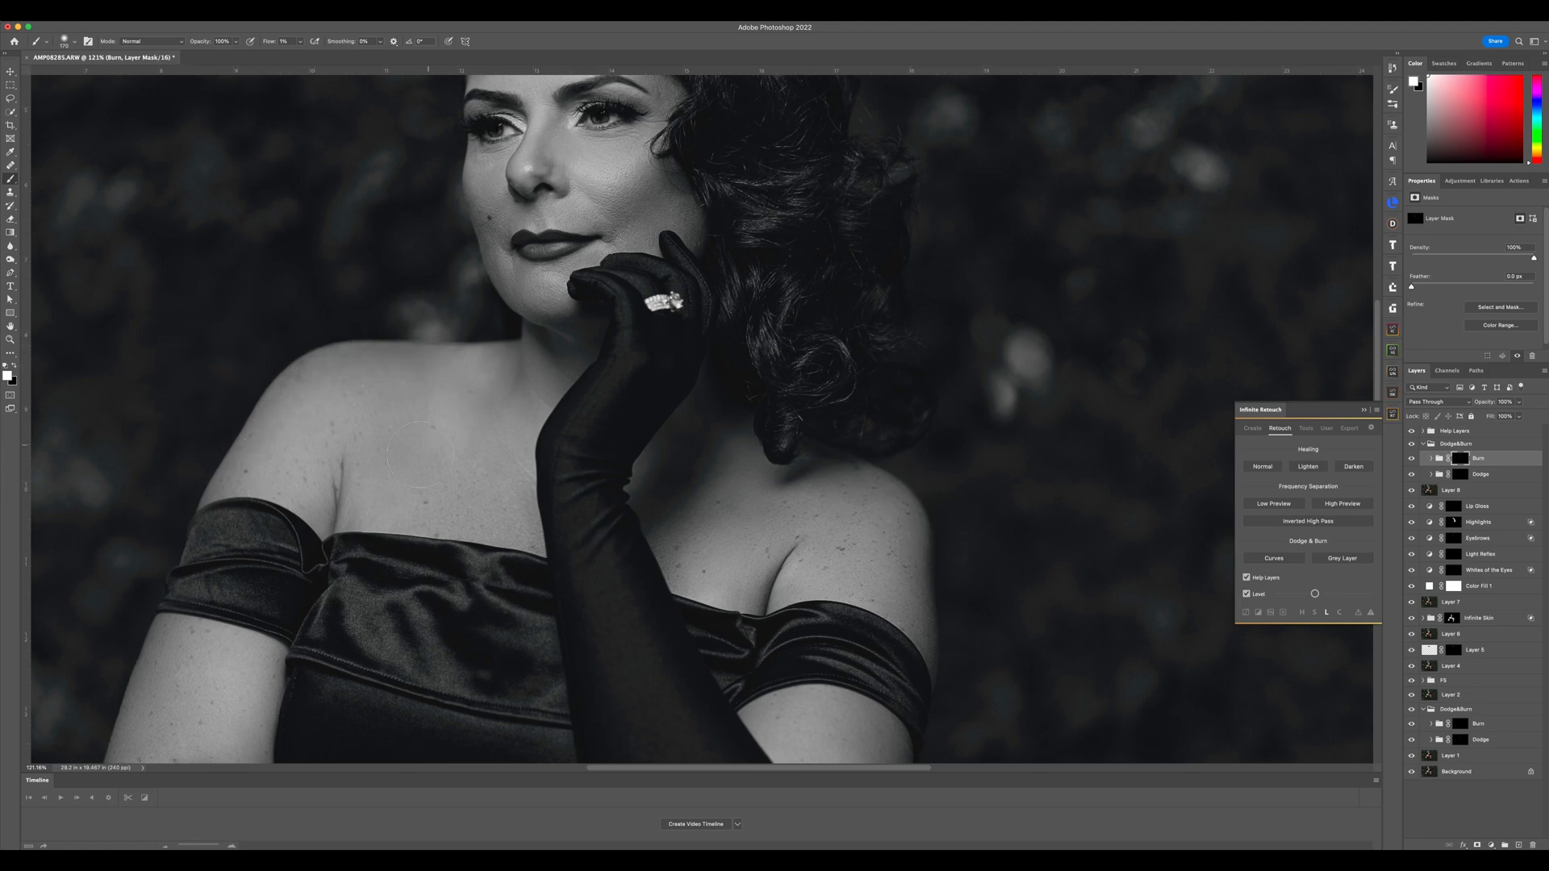
scroll(419, 454, "down", 5)
scroll(419, 454, "left", 4)
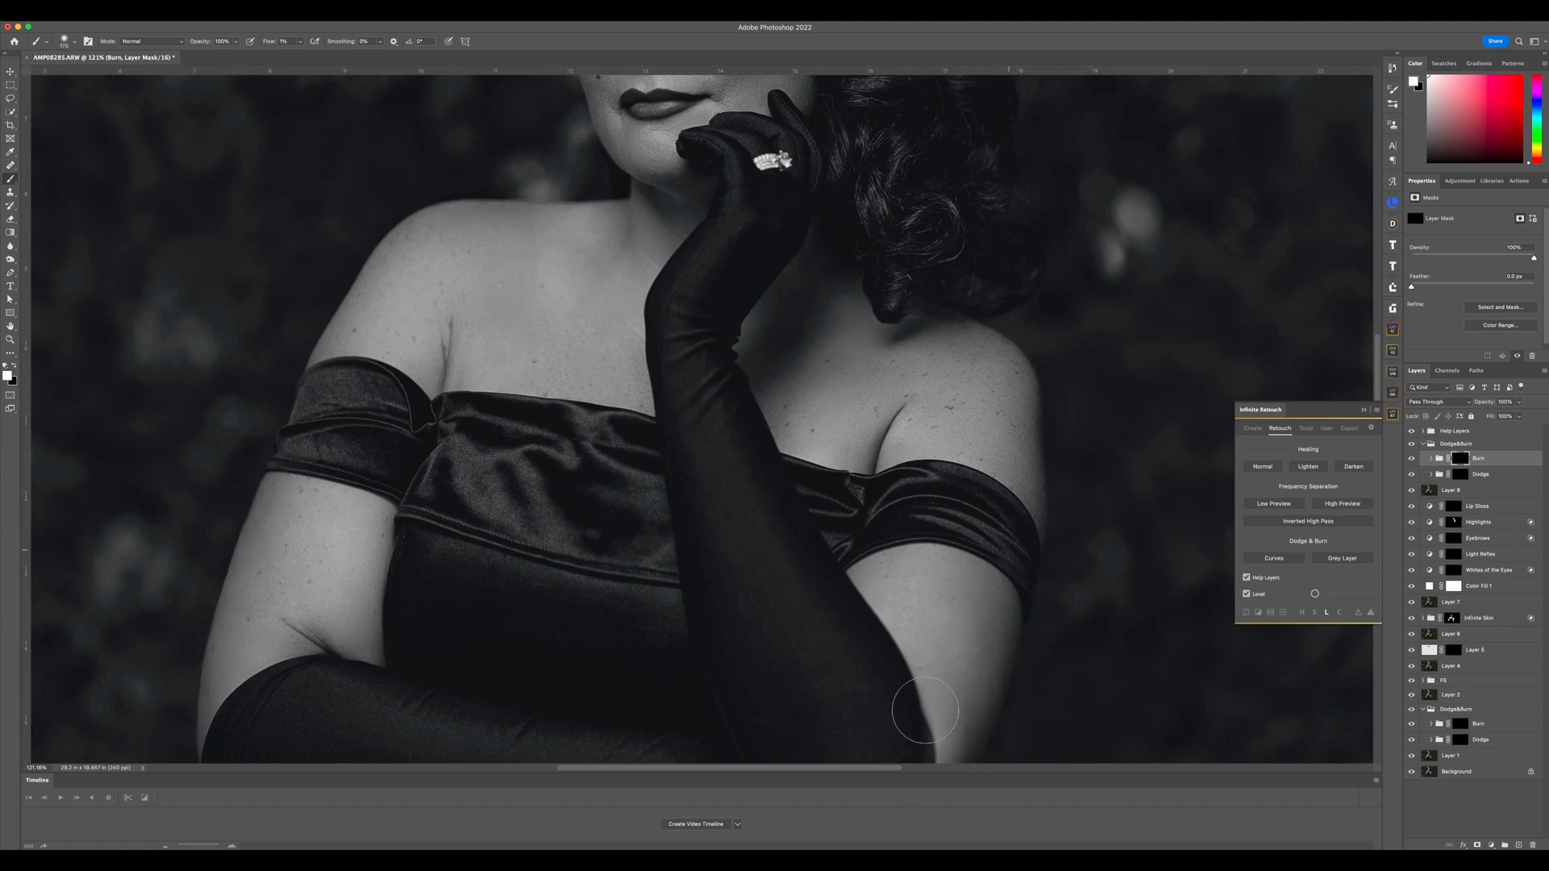
scroll(863, 449, "down", 3)
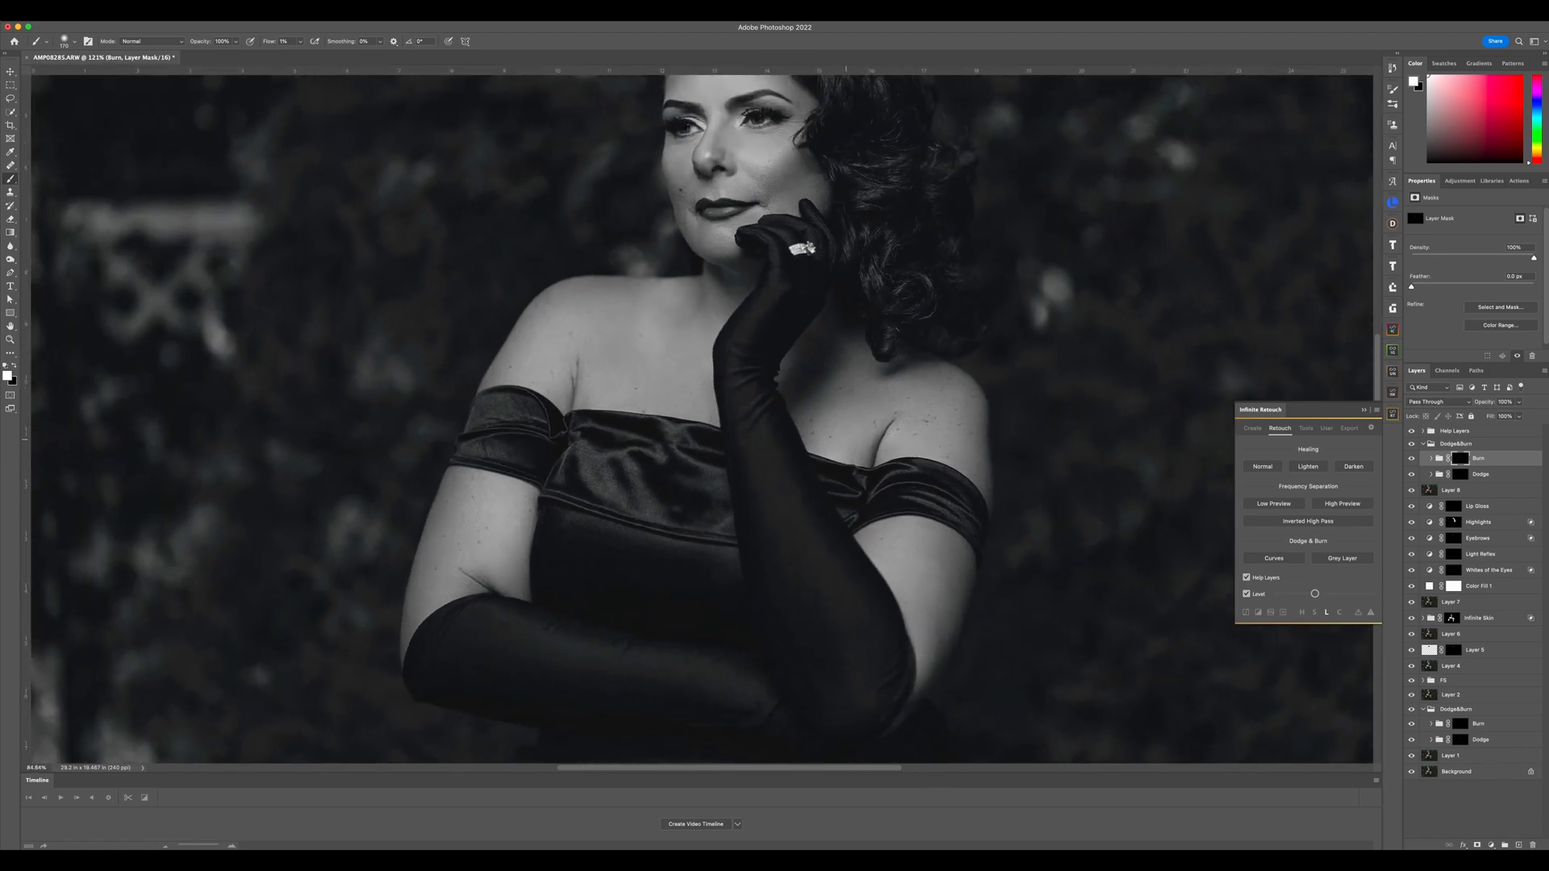
scroll(702, 128, "up", 1)
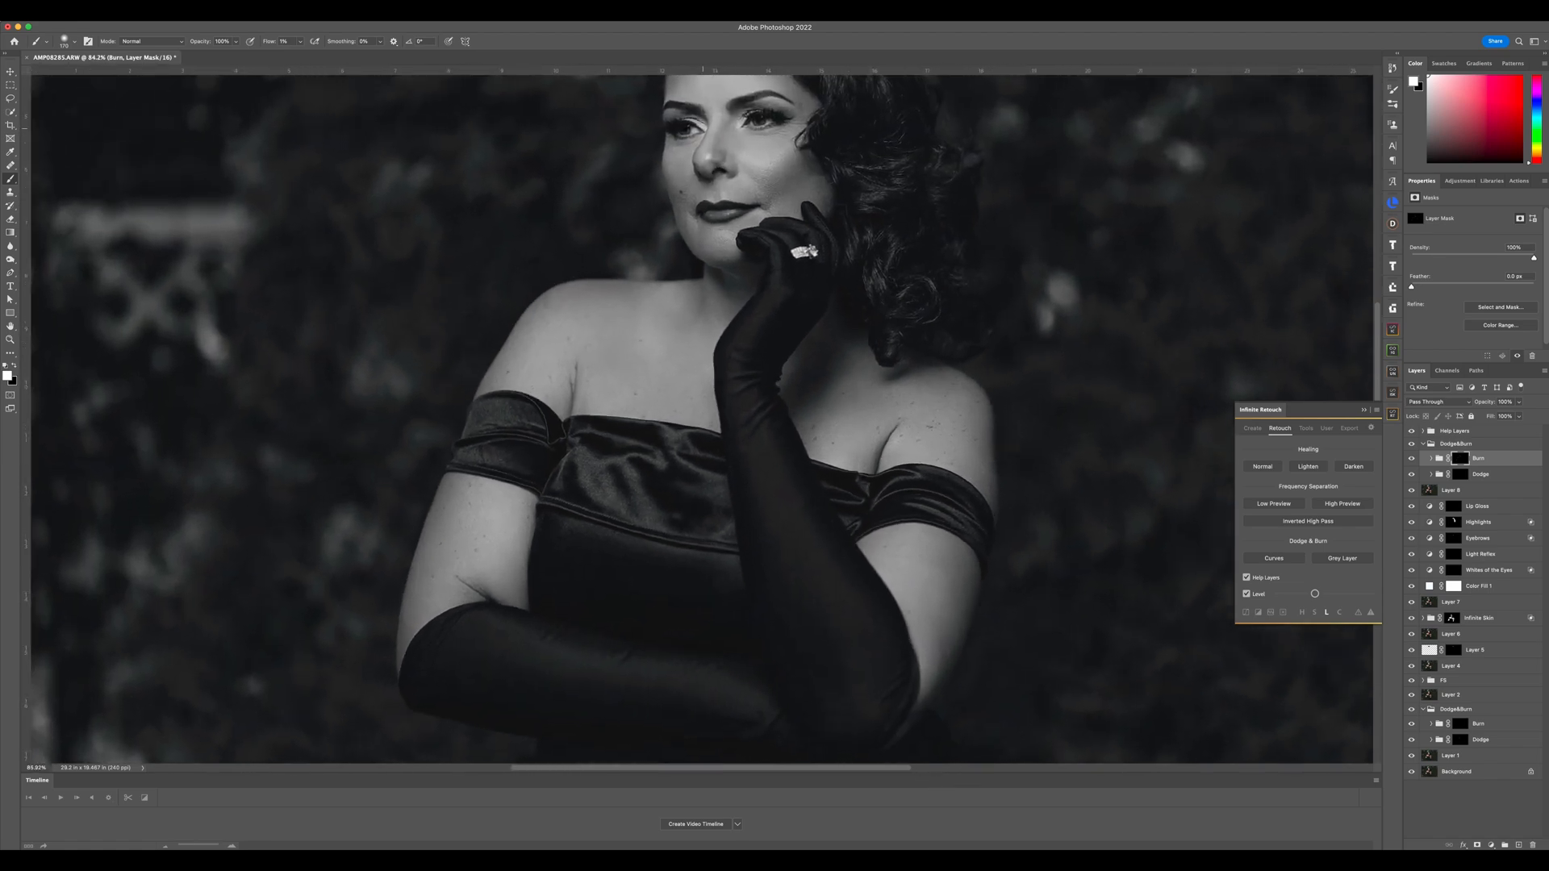
Burn along the side of the nose and at the temple above the eyebrow with a smaller brush
scroll(702, 128, "up", 5)
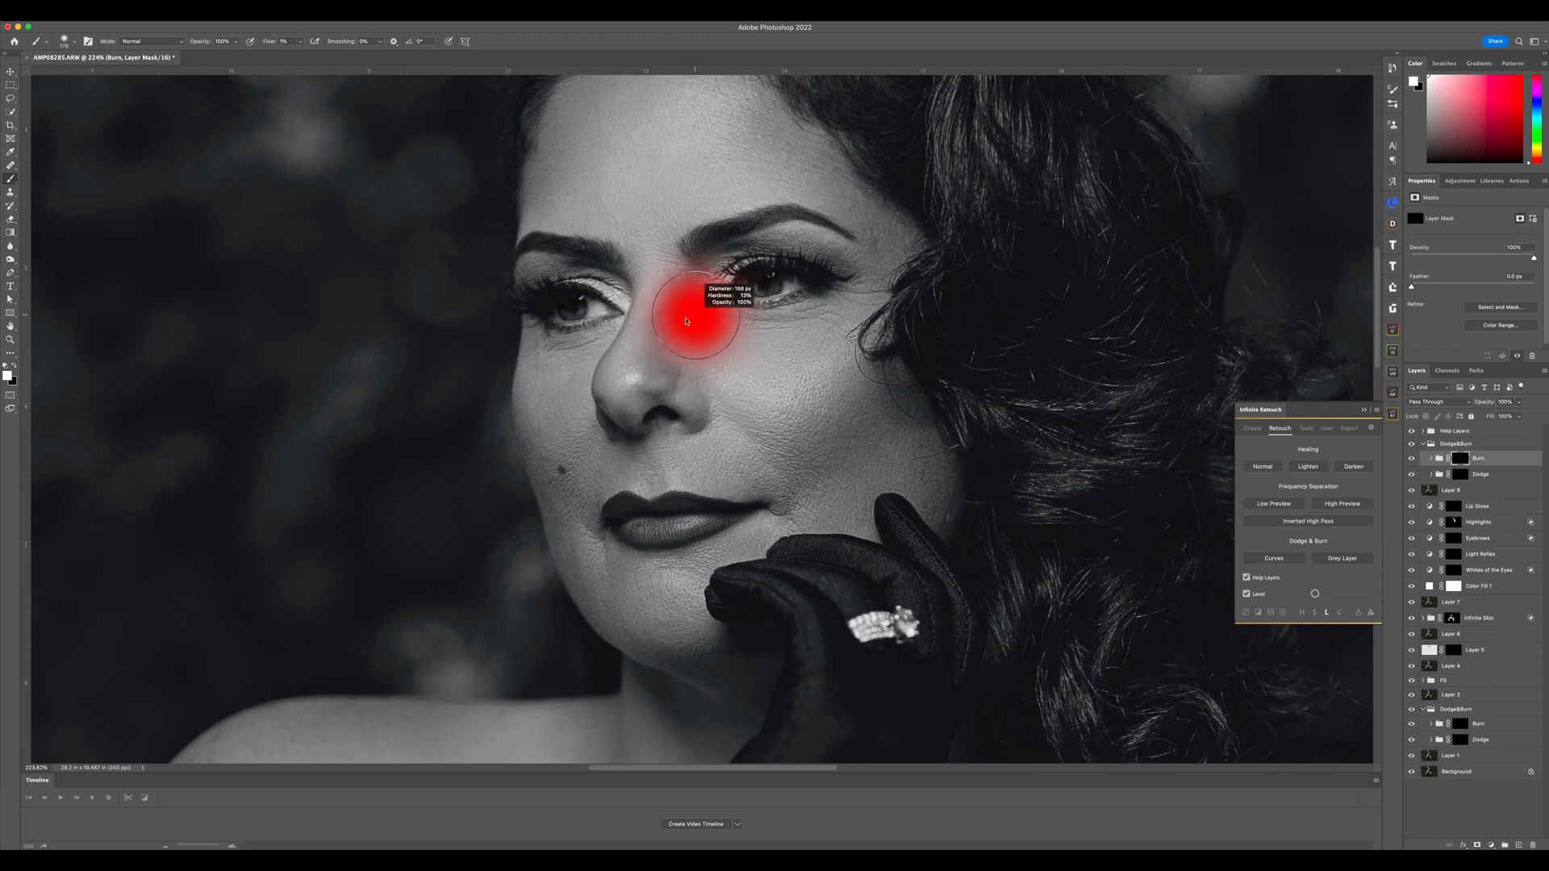
left_click_drag(686, 321, 673, 346)
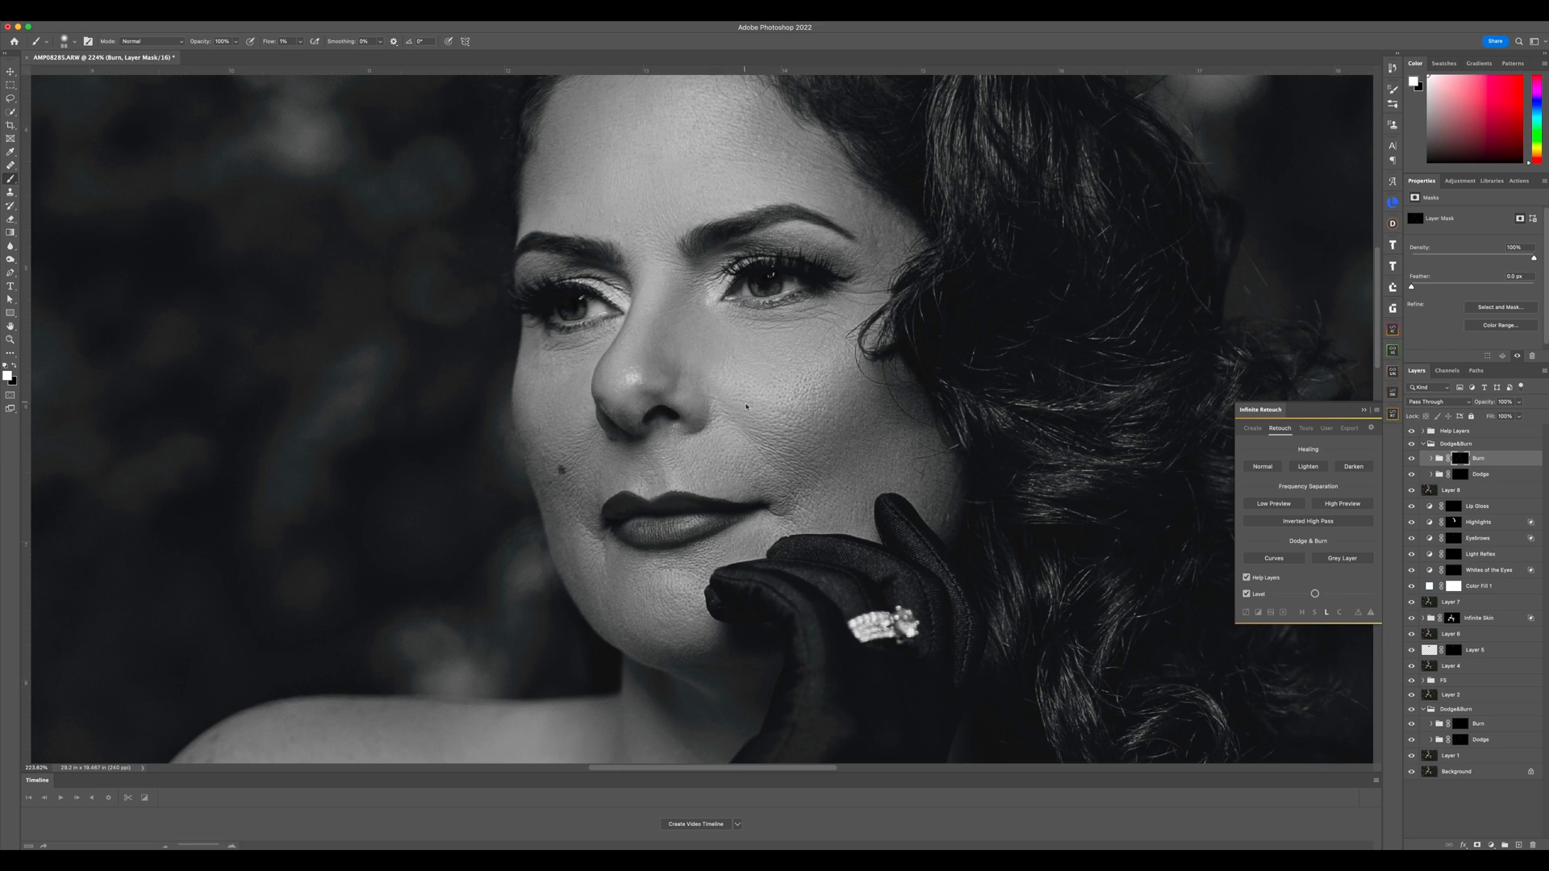
scroll(746, 405, "down", 5)
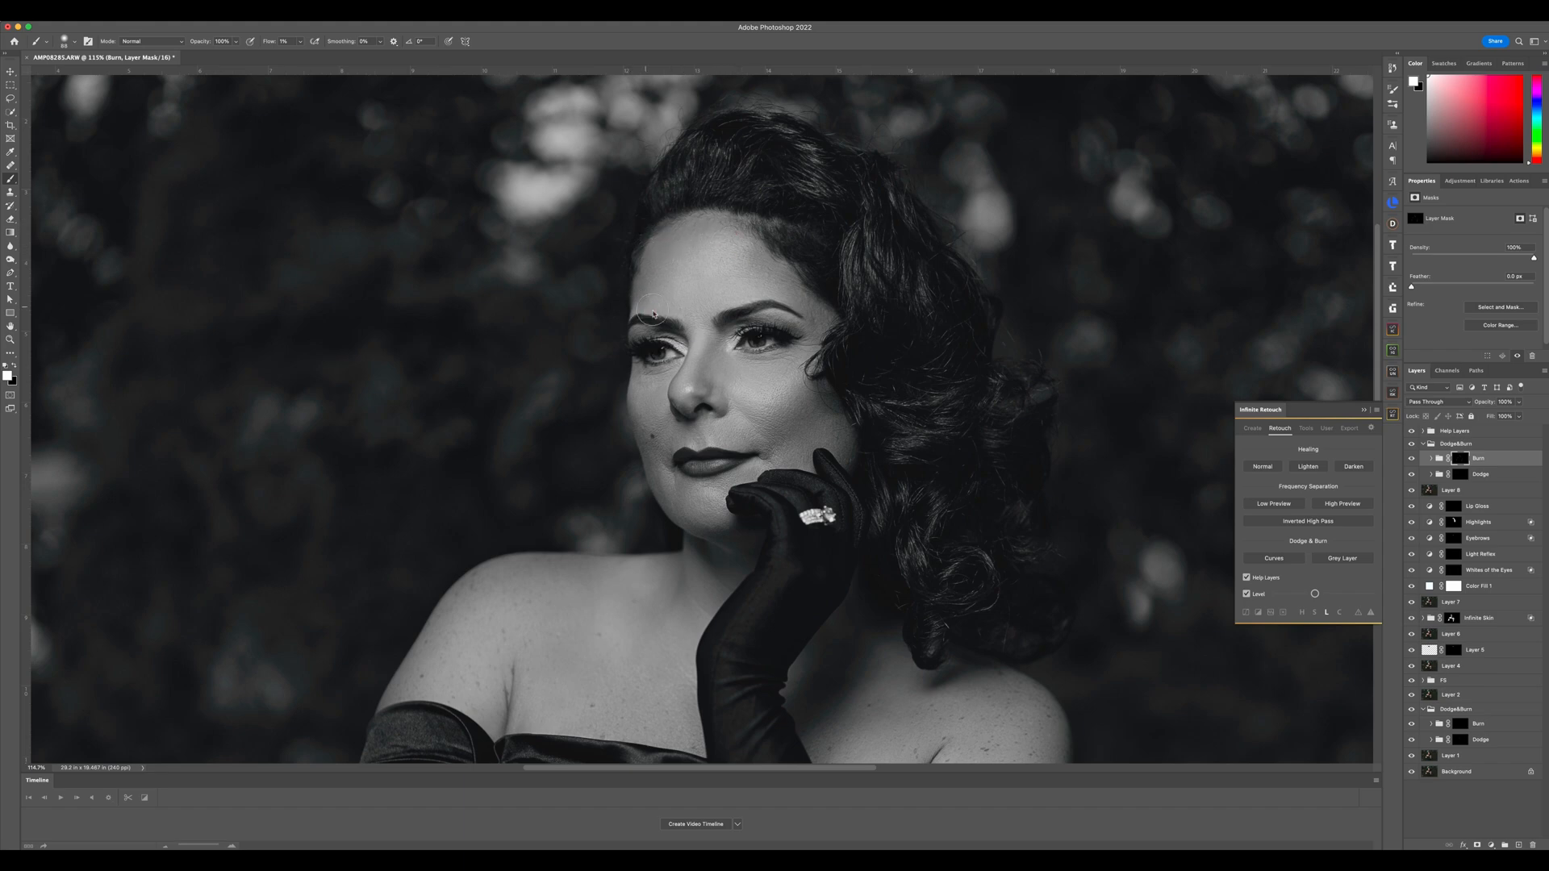
left_click_drag(650, 308, 639, 309)
left_click_drag(633, 310, 636, 310)
Hide the help layers and, after comparing the Burn group's effect, set its opacity to 60%
left_click(1412, 431)
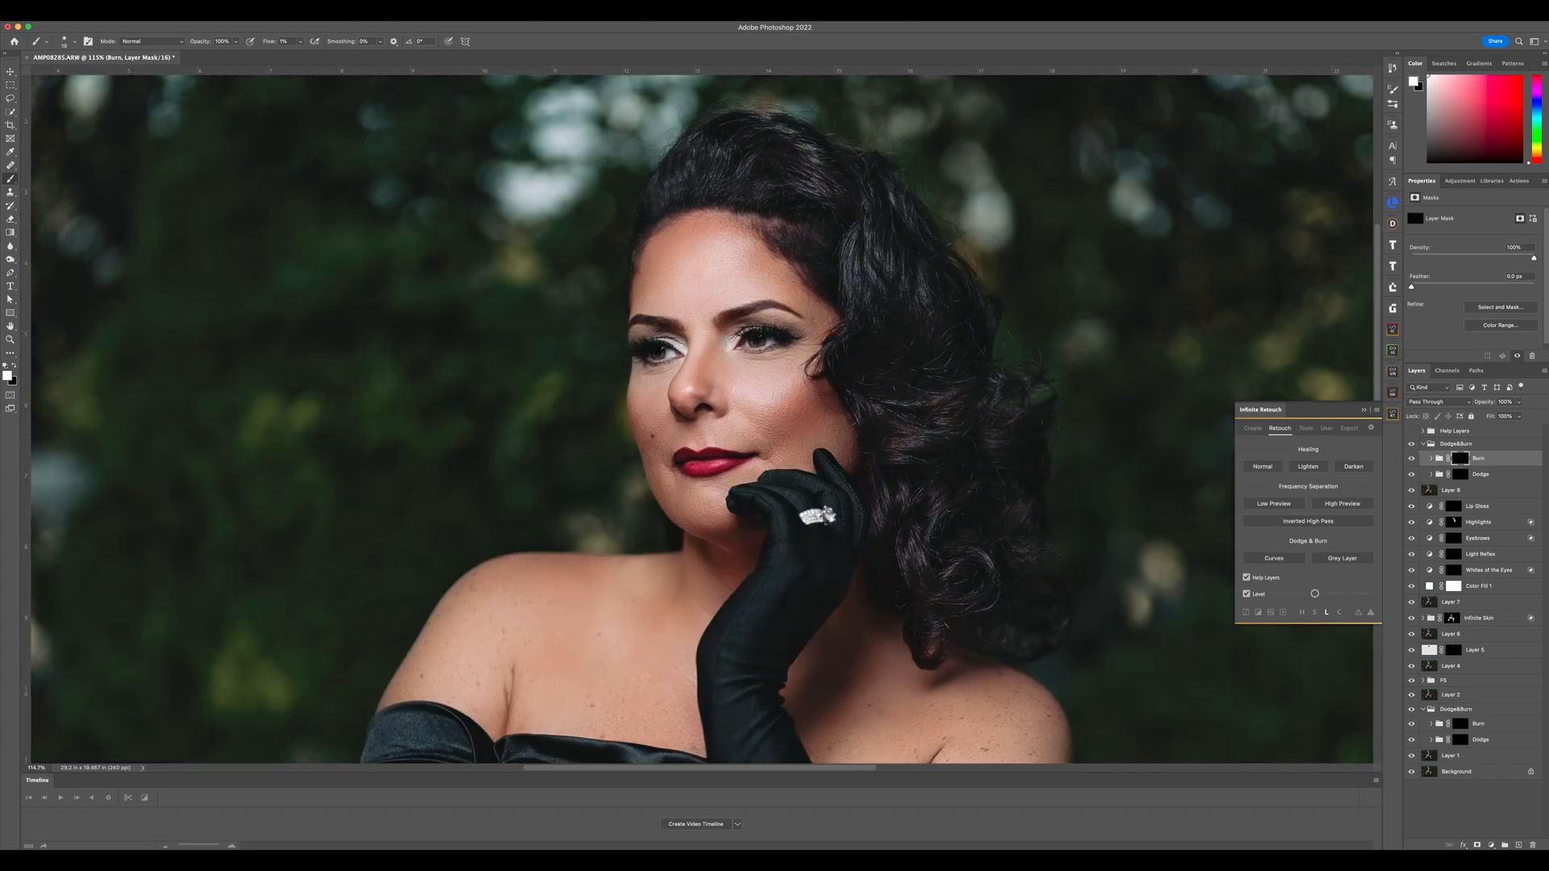
left_click(1412, 459)
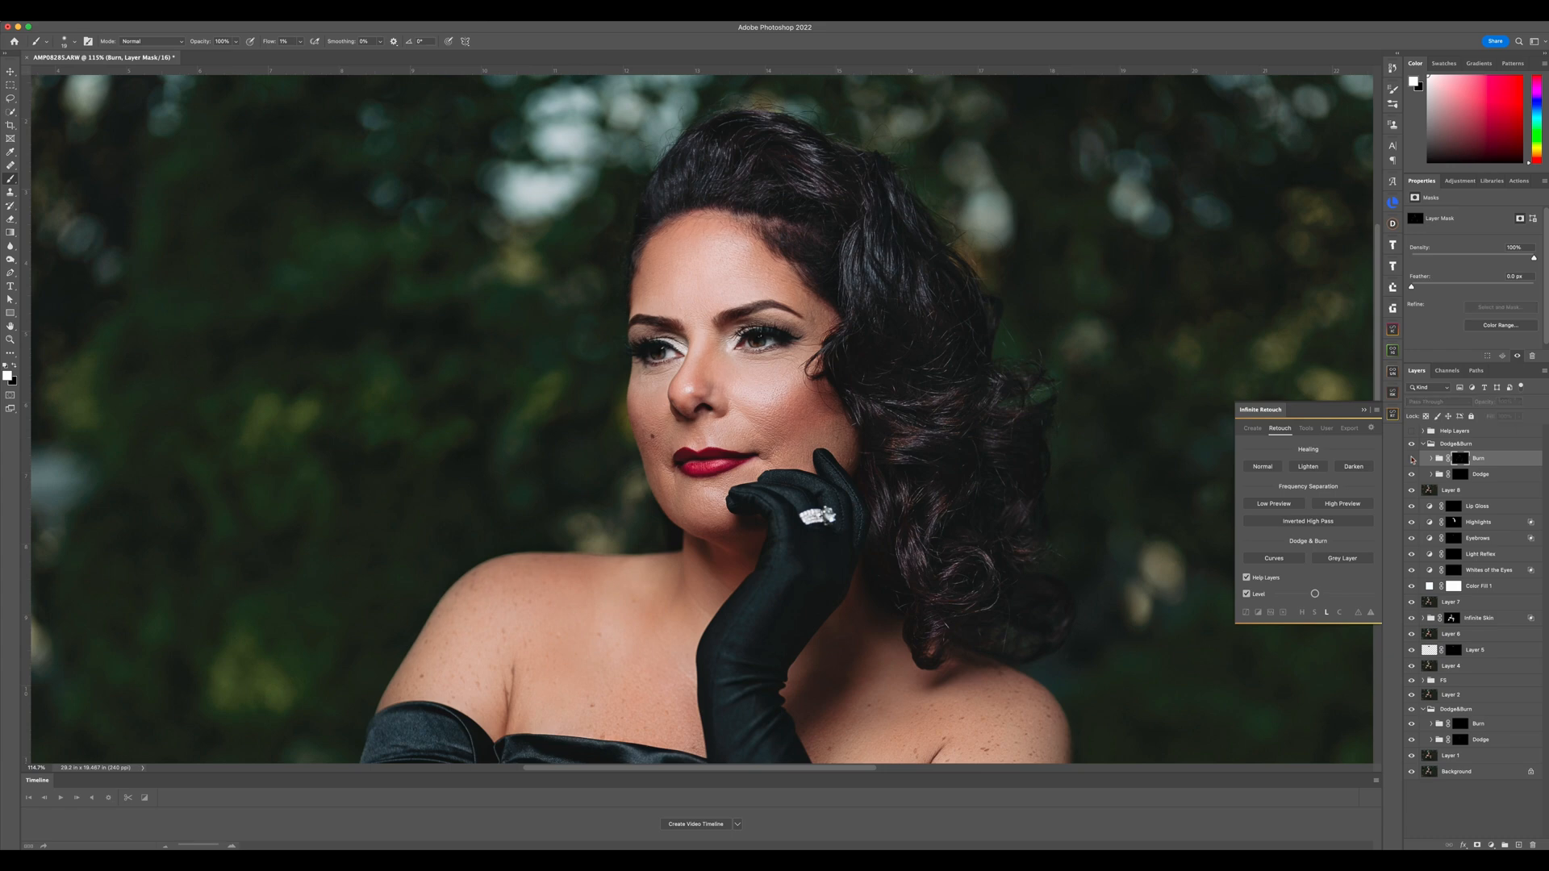
left_click(1411, 458)
left_click(1412, 458)
left_click(1412, 458)
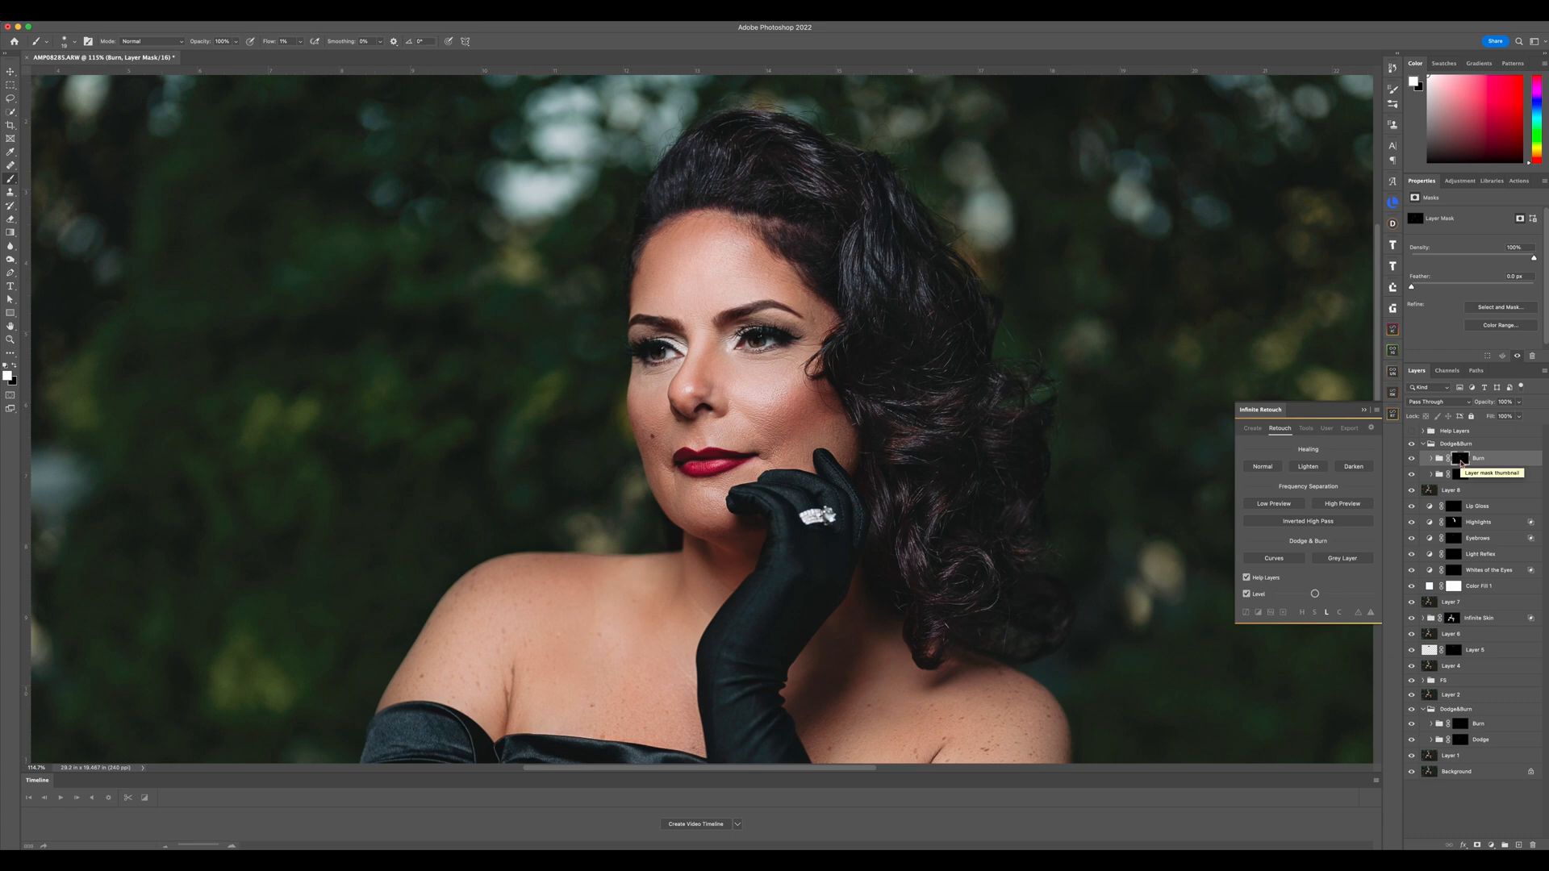
key("v")
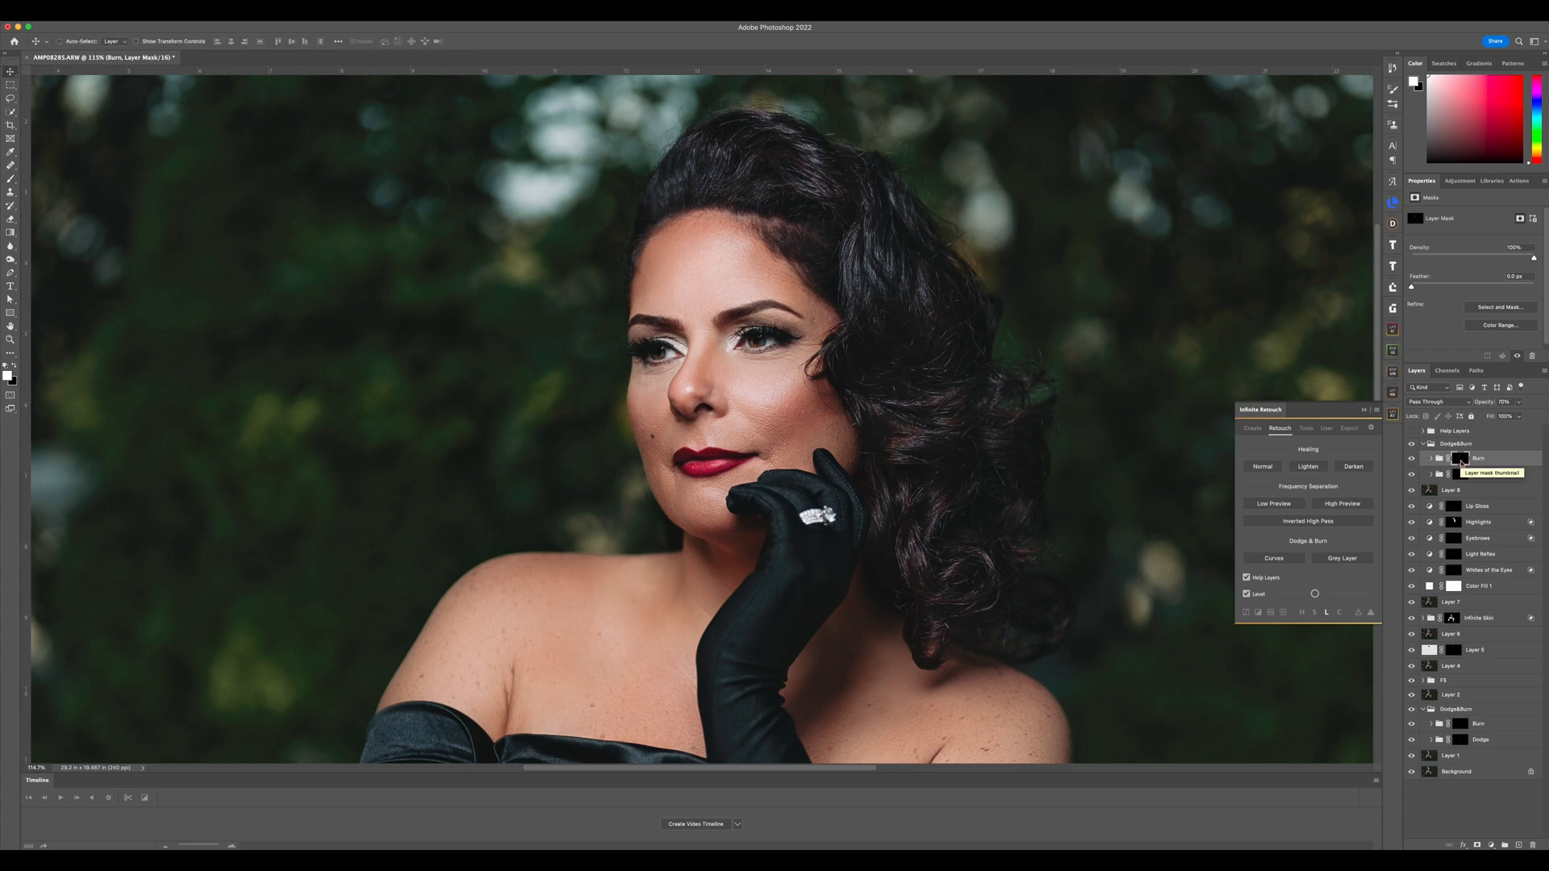
key("6")
Paint white on the Dodge group's mask to brighten the cheek, nose and forehead
left_click(1461, 477)
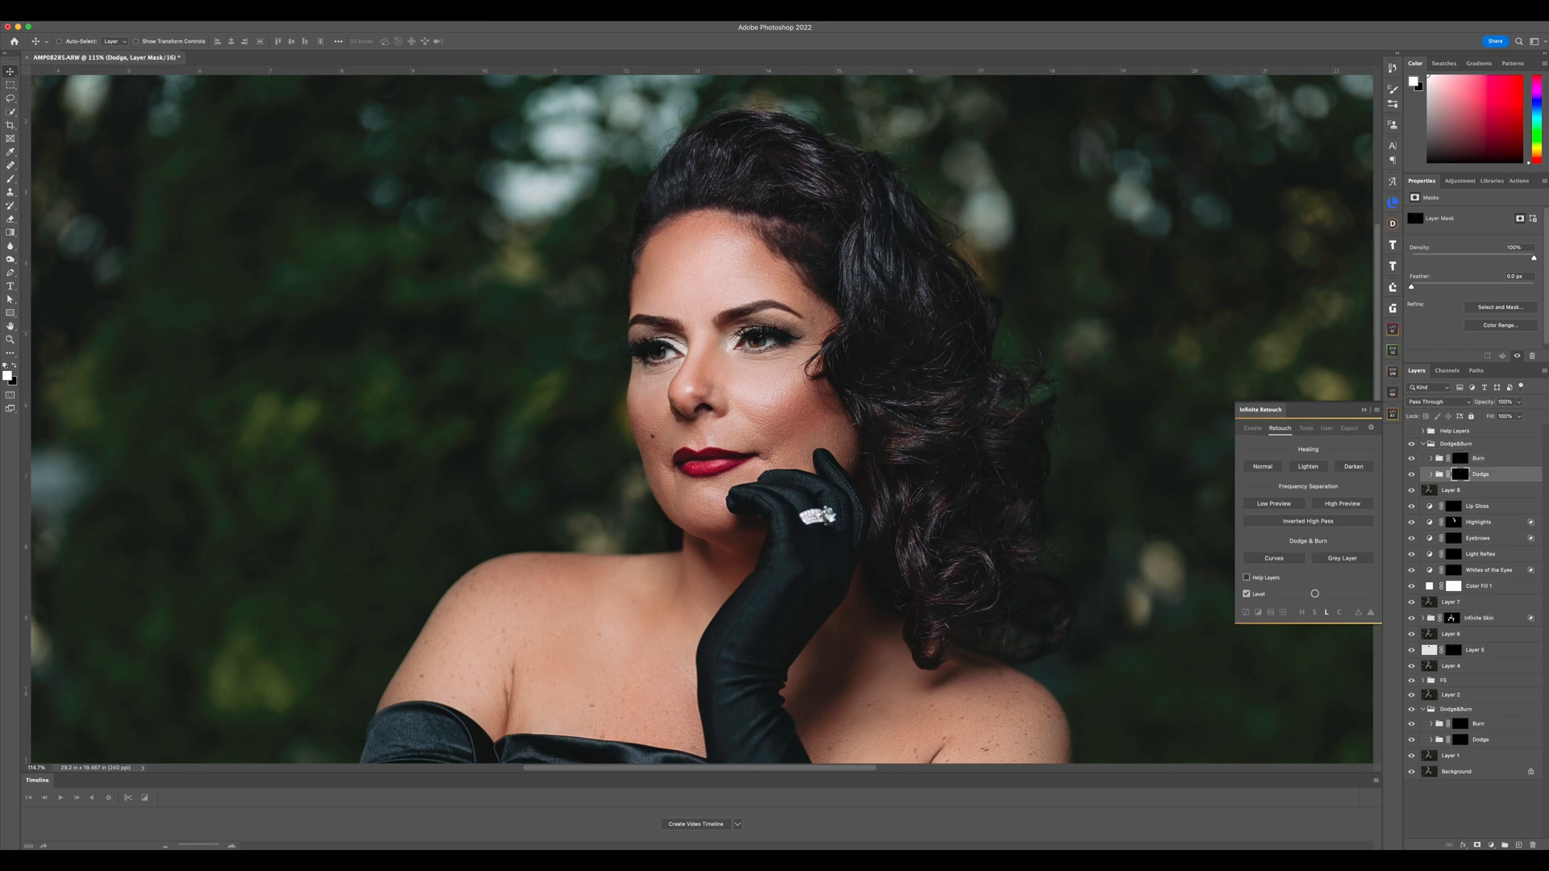
key("b")
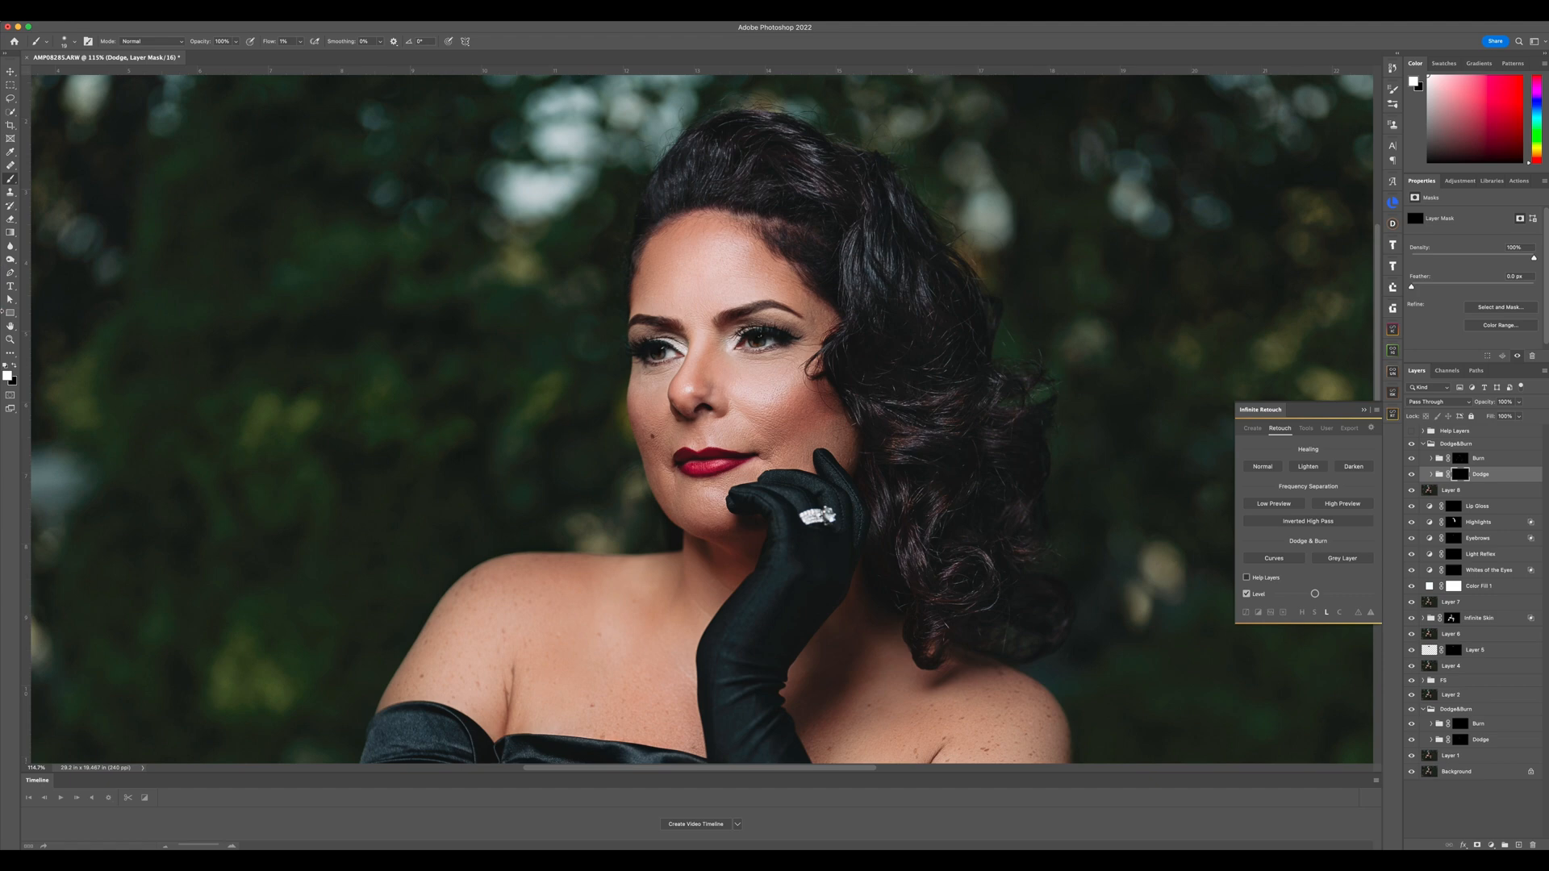
left_click_drag(751, 391, 819, 393)
mouse_move(766, 440)
left_mouse_down()
mouse_move(746, 428)
mouse_move(776, 389)
mouse_move(729, 402)
mouse_move(650, 384)
mouse_move(694, 370)
left_mouse_up()
left_click_drag(713, 285, 745, 284)
Build up the Dodge highlights on the forehead, around the mouth and on the chin, keeping white as the brush colour
left_click(726, 265, "alt")
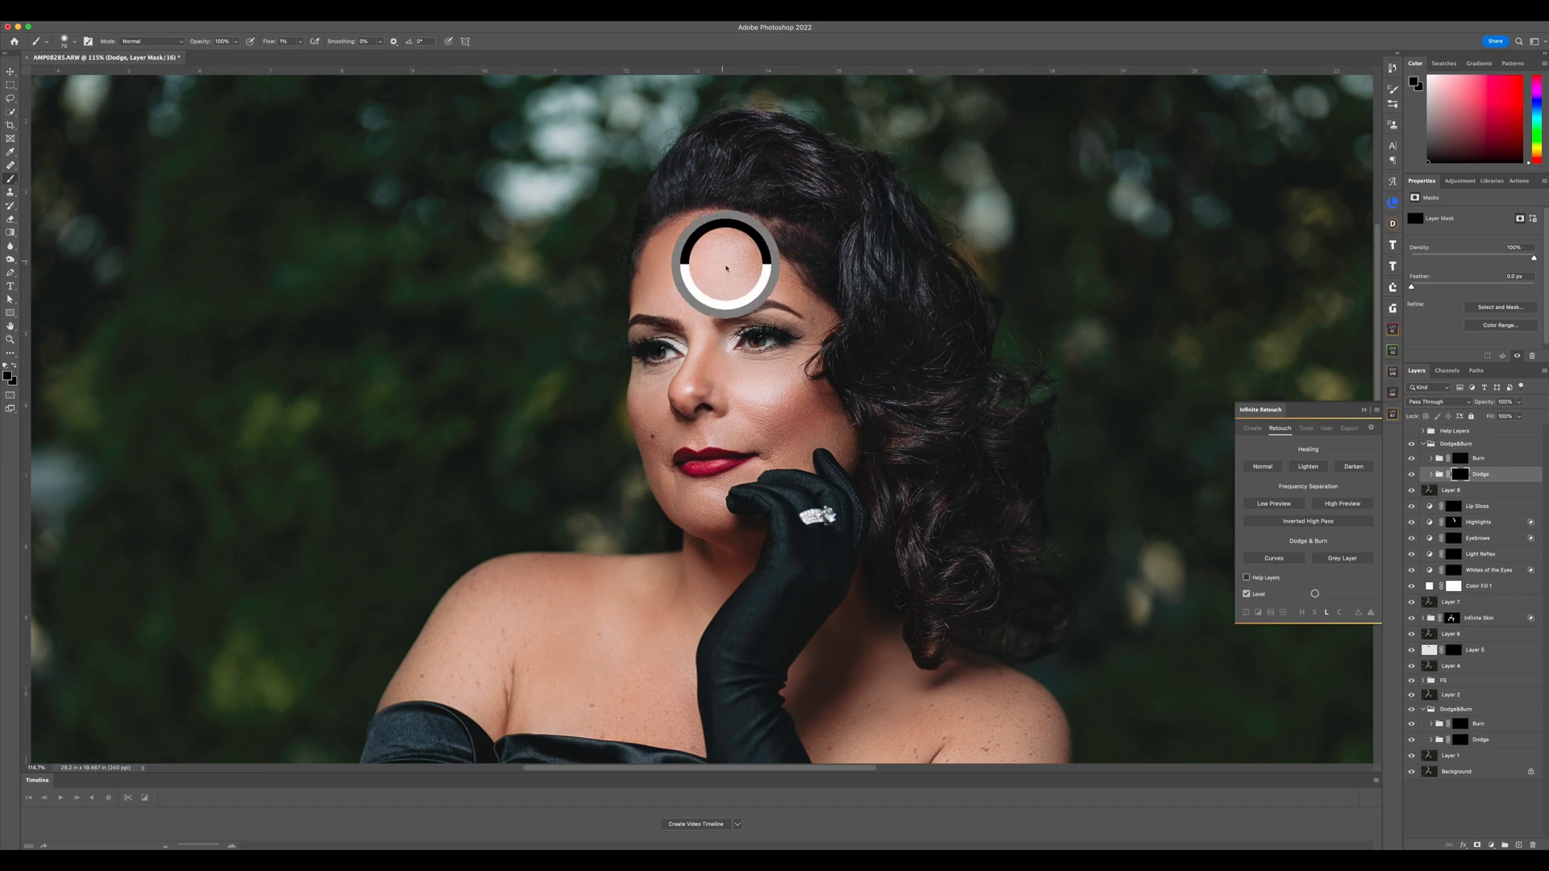
key("x")
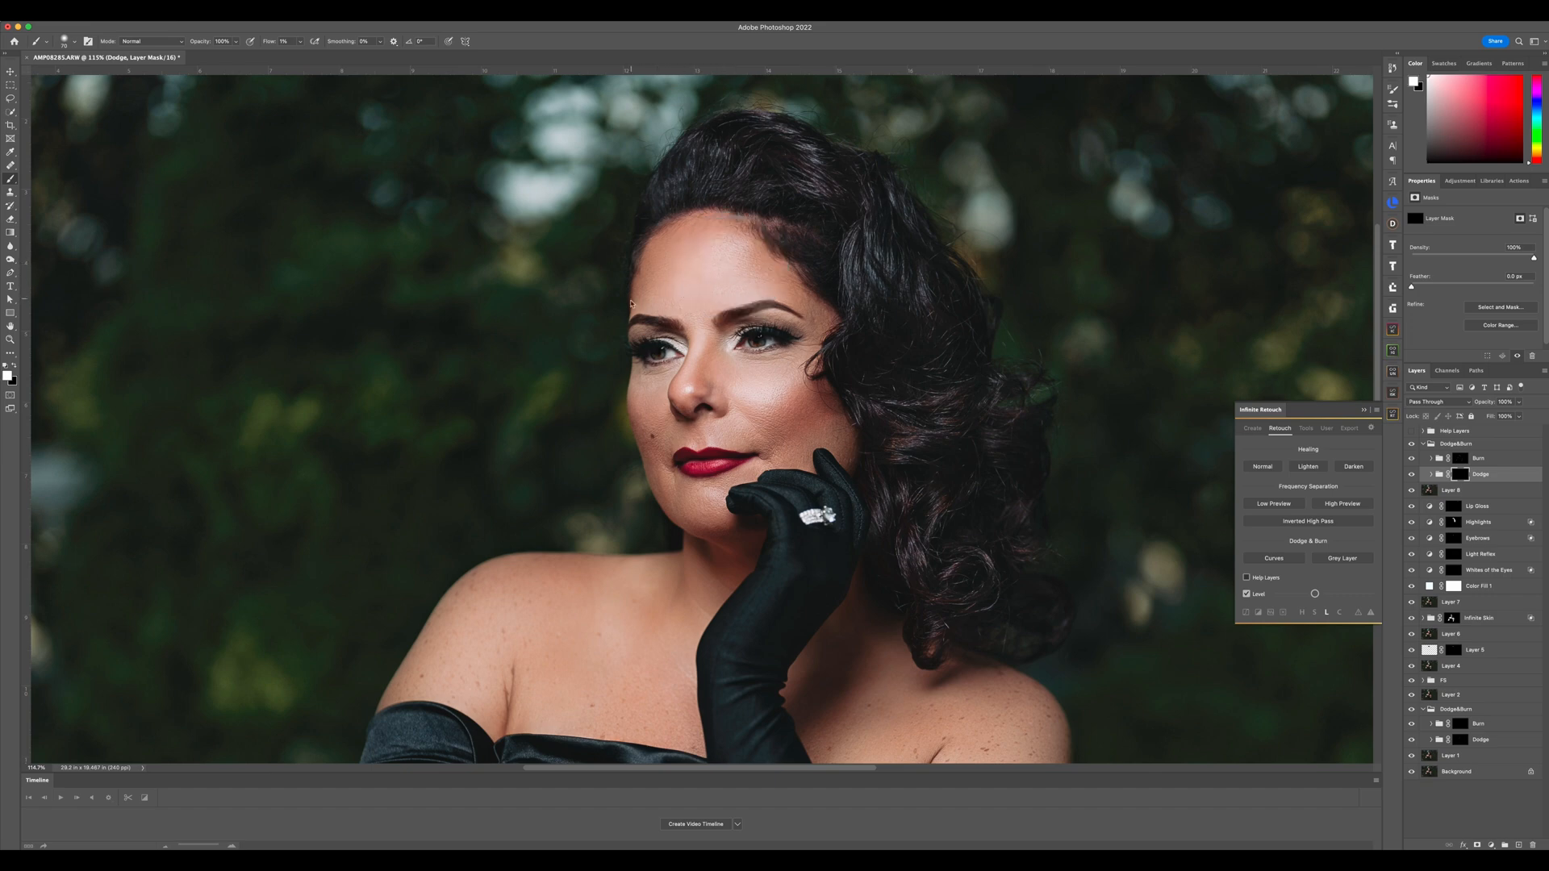
mouse_move(710, 262)
left_mouse_down()
mouse_move(755, 266)
mouse_move(692, 255)
mouse_move(689, 271)
mouse_move(730, 270)
mouse_move(699, 297)
mouse_move(722, 294)
left_mouse_up()
mouse_move(758, 413)
left_mouse_down()
mouse_move(775, 386)
mouse_move(742, 379)
mouse_move(743, 421)
mouse_move(692, 441)
left_mouse_up()
left_click_drag(712, 500, 722, 501)
left_click_drag(716, 502, 701, 508)
Dodge the chest and both upper arms with a larger white brush on the Dodge mask
scroll(872, 432, "down", 5)
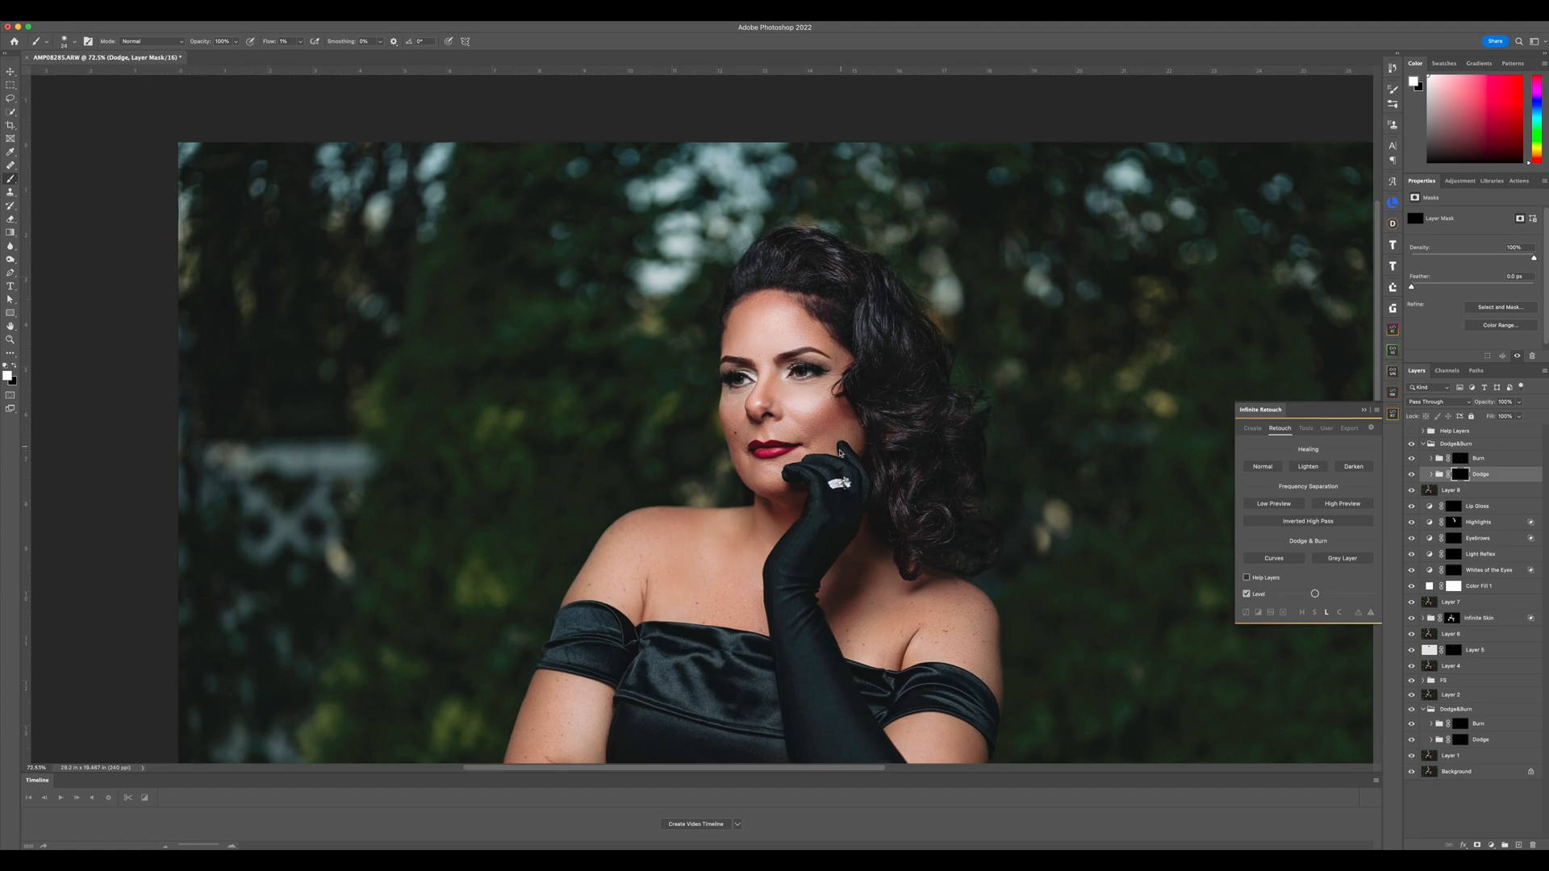
scroll(796, 553, "up", 3)
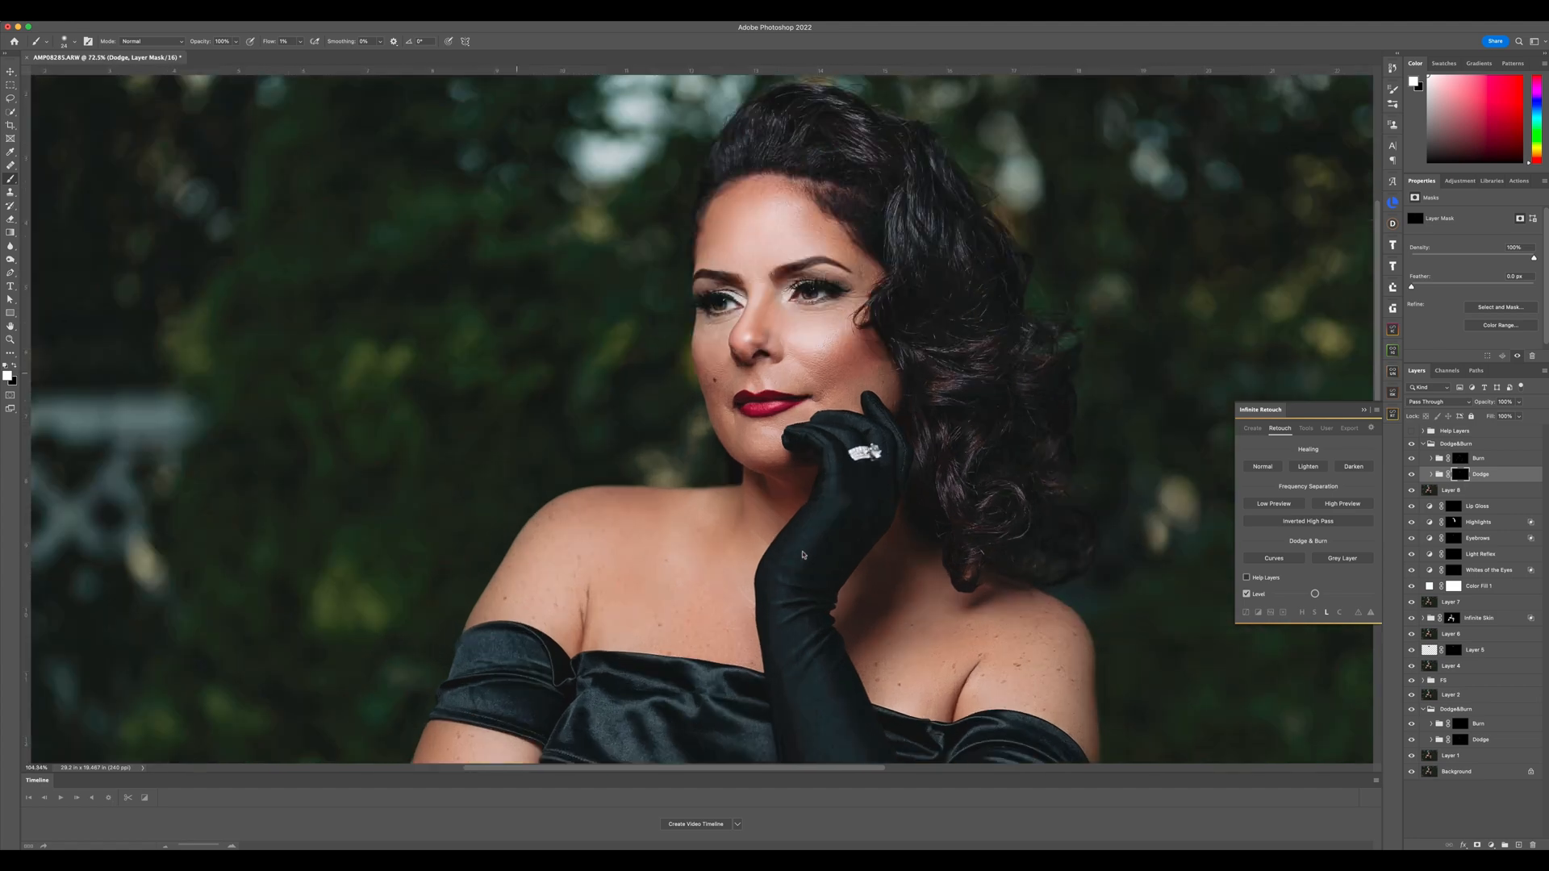
left_click_drag(668, 592, 700, 592)
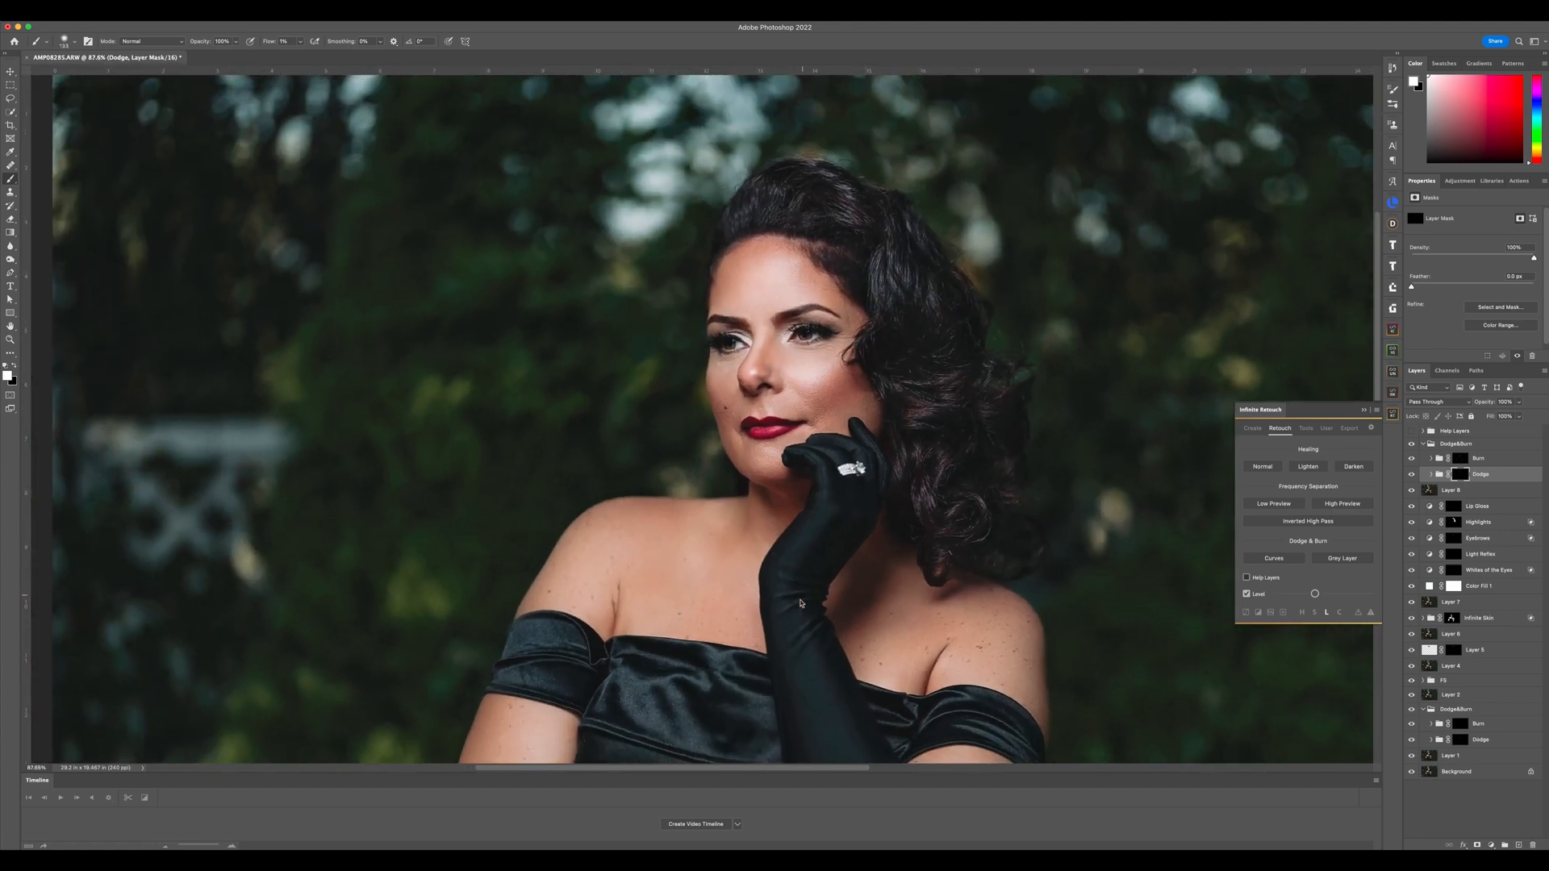
scroll(887, 581, "down", 5)
left_click_drag(905, 603, 918, 557)
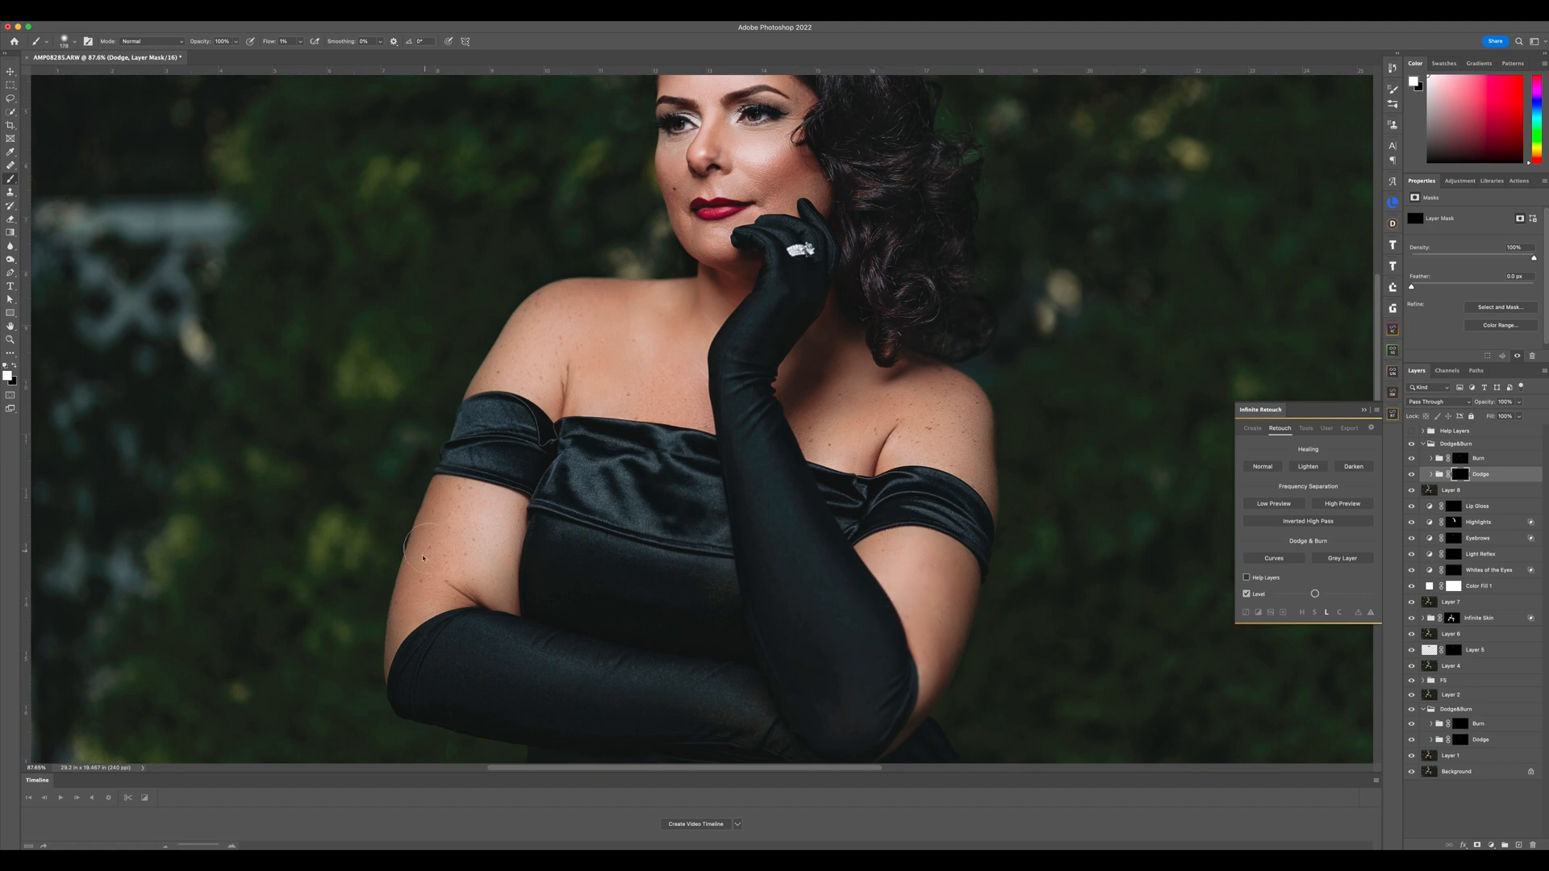
left_click_drag(494, 539, 473, 570)
Darken the inner edge of the upper arm beside the dress and above the glove on the Burn mask
left_click(1524, 458)
left_click_drag(524, 579, 500, 587)
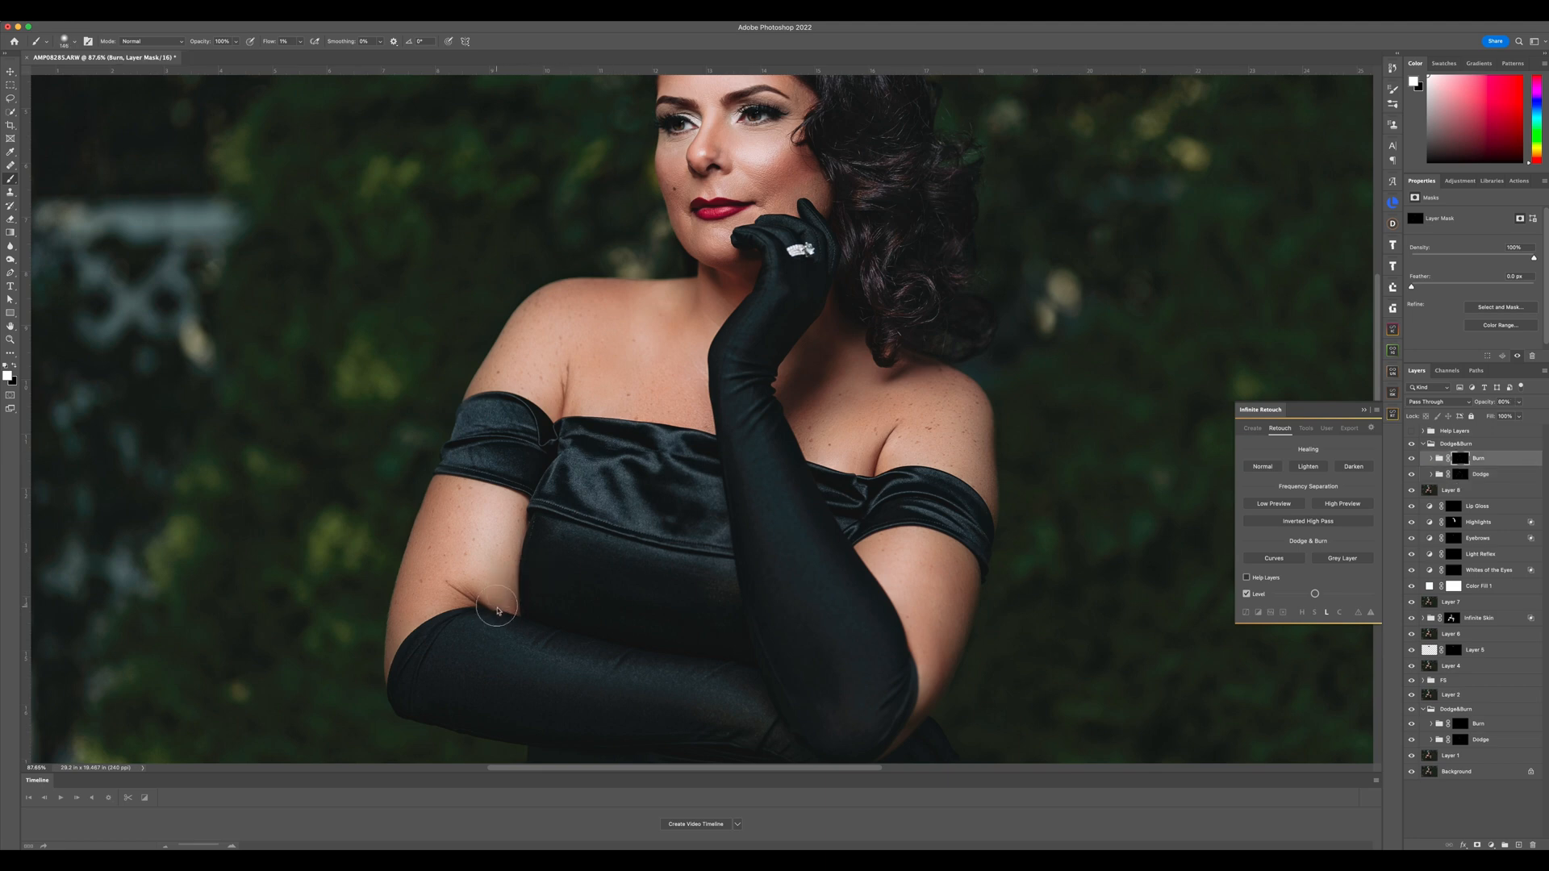
mouse_move(517, 525)
left_mouse_down()
mouse_move(484, 610)
mouse_move(527, 529)
mouse_move(471, 624)
left_mouse_up()
Compare the whole figure with and without the new Dodge&Burn group
scroll(839, 520, "down", 4)
scroll(836, 518, "up", 1)
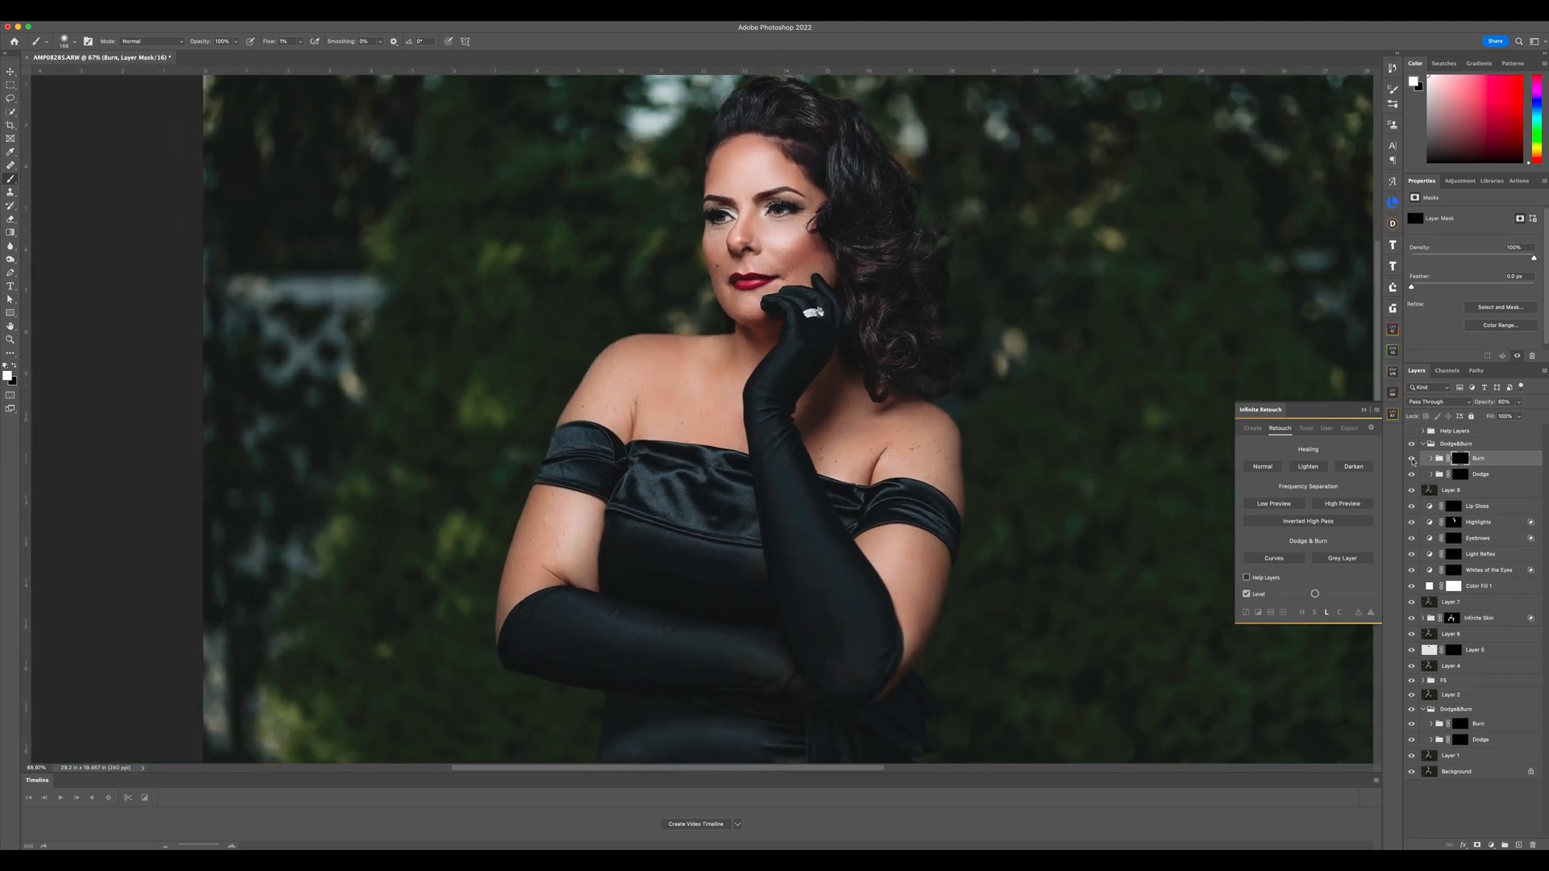
left_click(1422, 443)
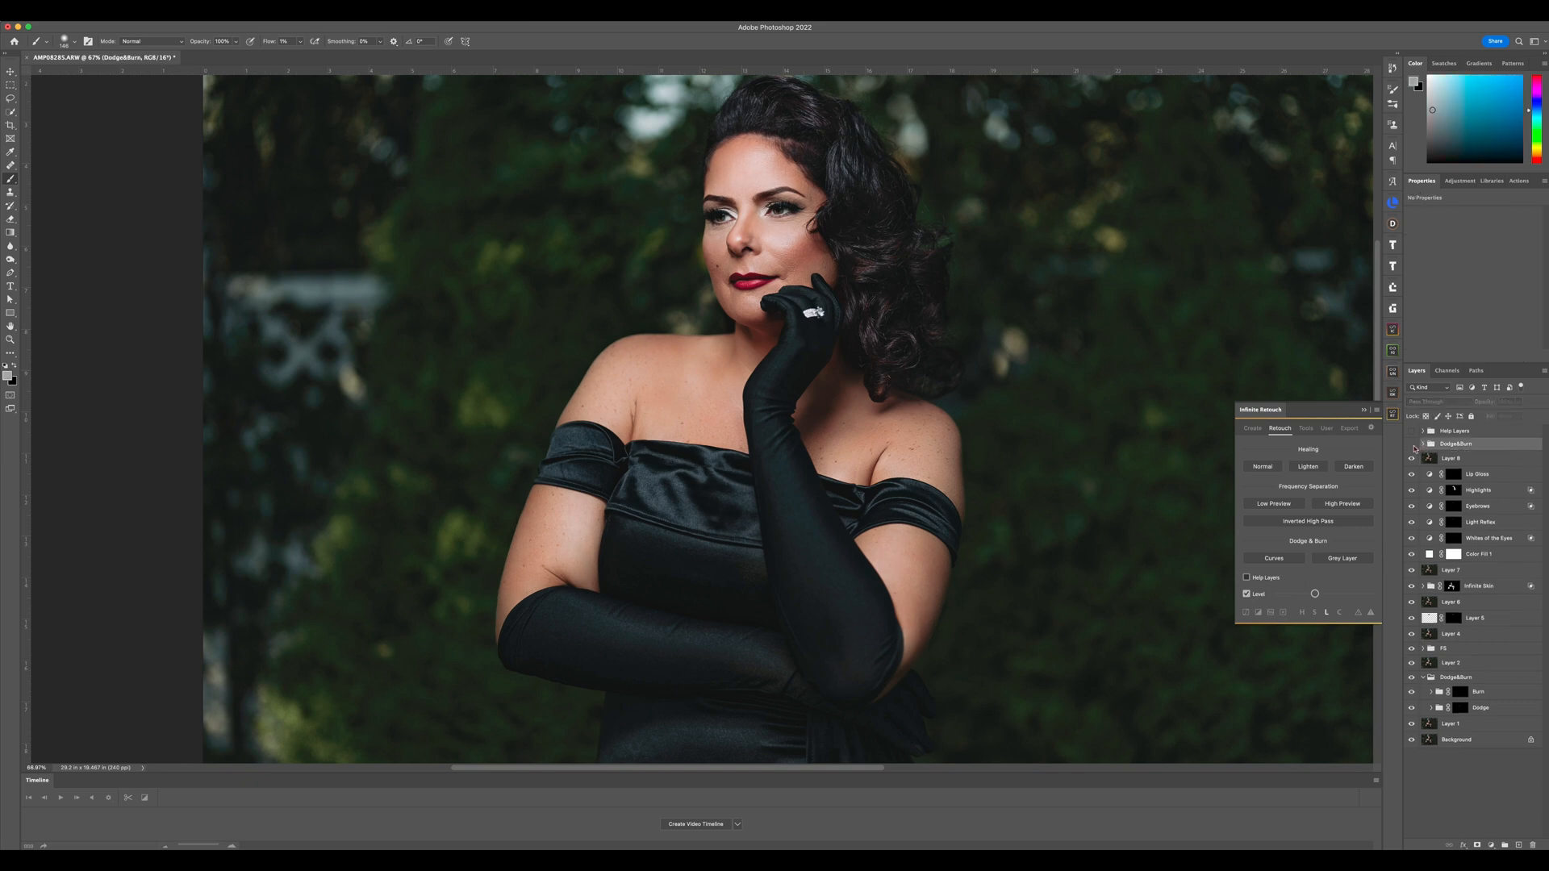
left_click(1412, 446)
left_click(1413, 446)
left_click(1413, 446)
left_click(1413, 446)
left_click(1413, 446)
left_click(1413, 446)
left_click(1412, 447)
left_click(1423, 443)
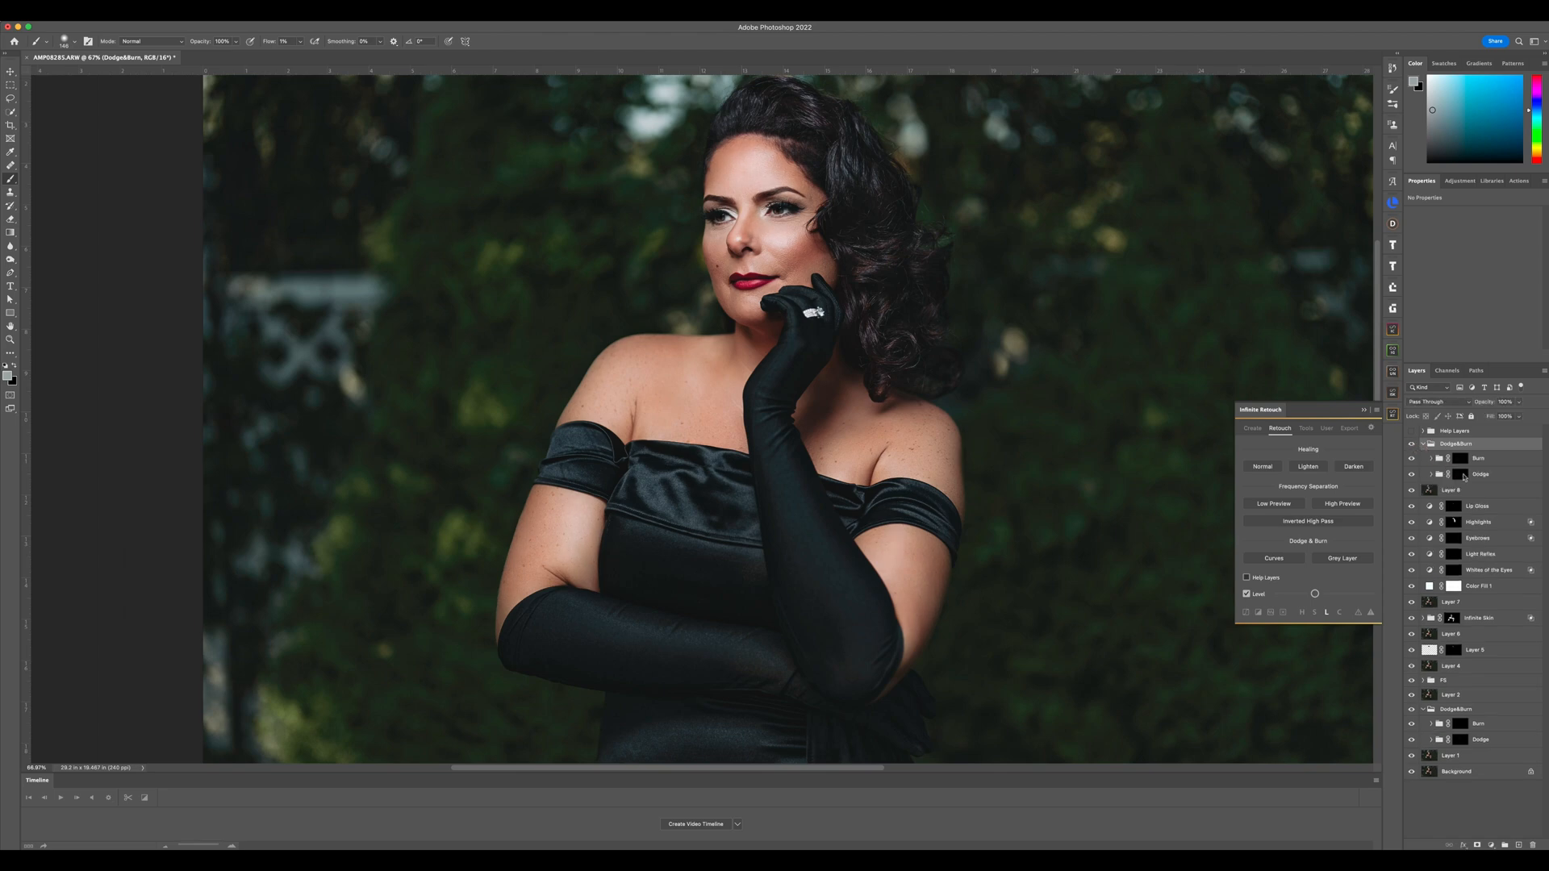
Brighten the chin and nose further by painting white on the Dodge mask
left_click(1463, 476)
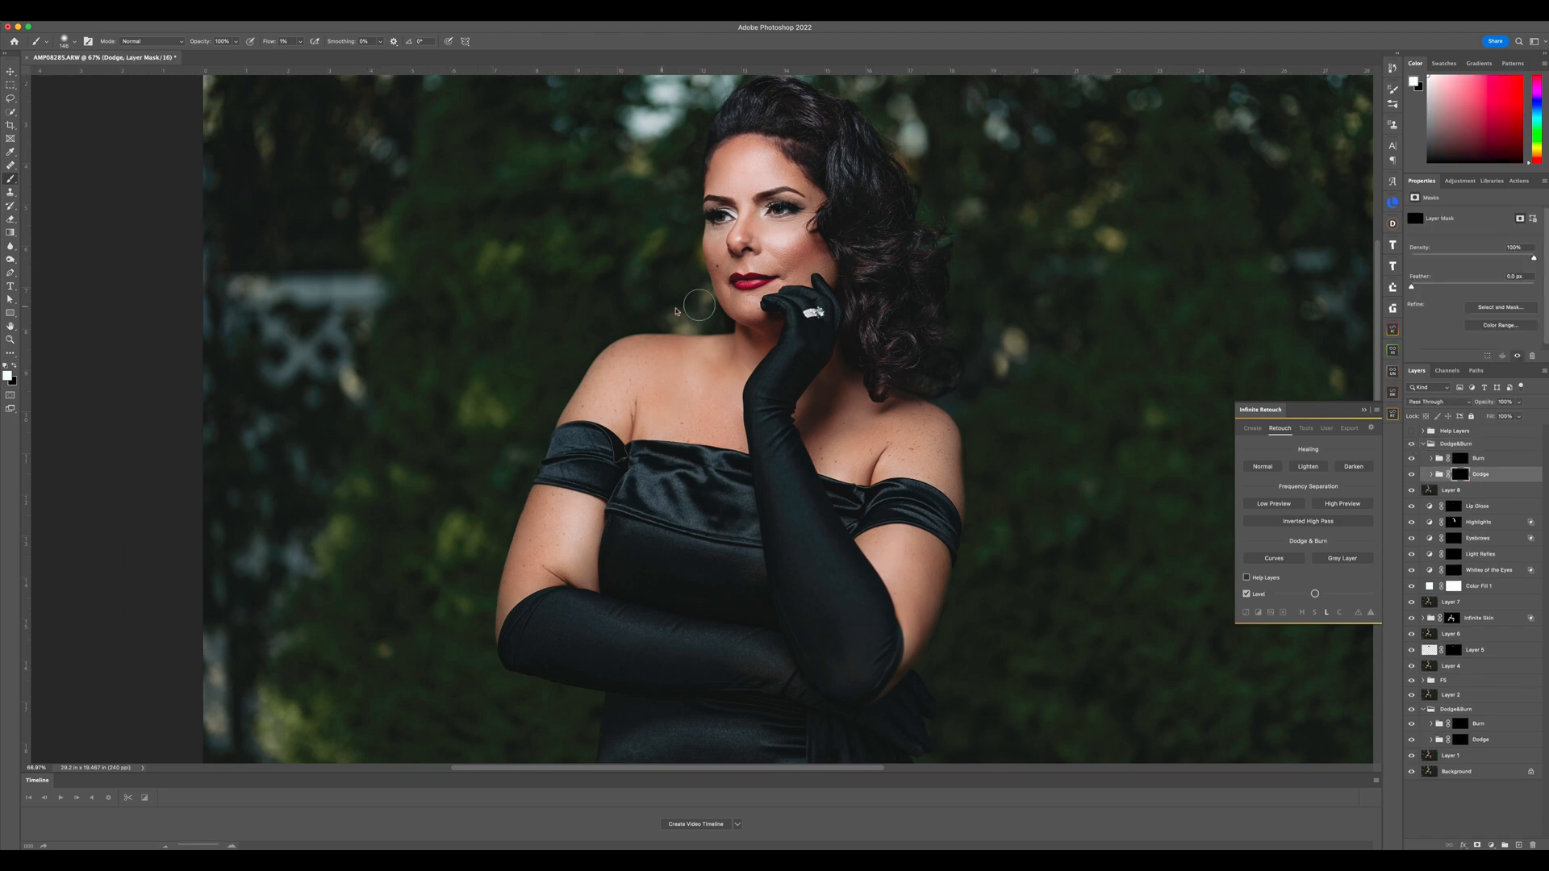
mouse_move(761, 303)
left_mouse_down()
mouse_move(741, 306)
mouse_move(757, 311)
left_mouse_up()
left_click_drag(748, 307, 749, 309)
mouse_move(742, 234)
left_mouse_down()
mouse_move(726, 234)
mouse_move(753, 227)
left_mouse_up()
scroll(812, 291, "up", 5)
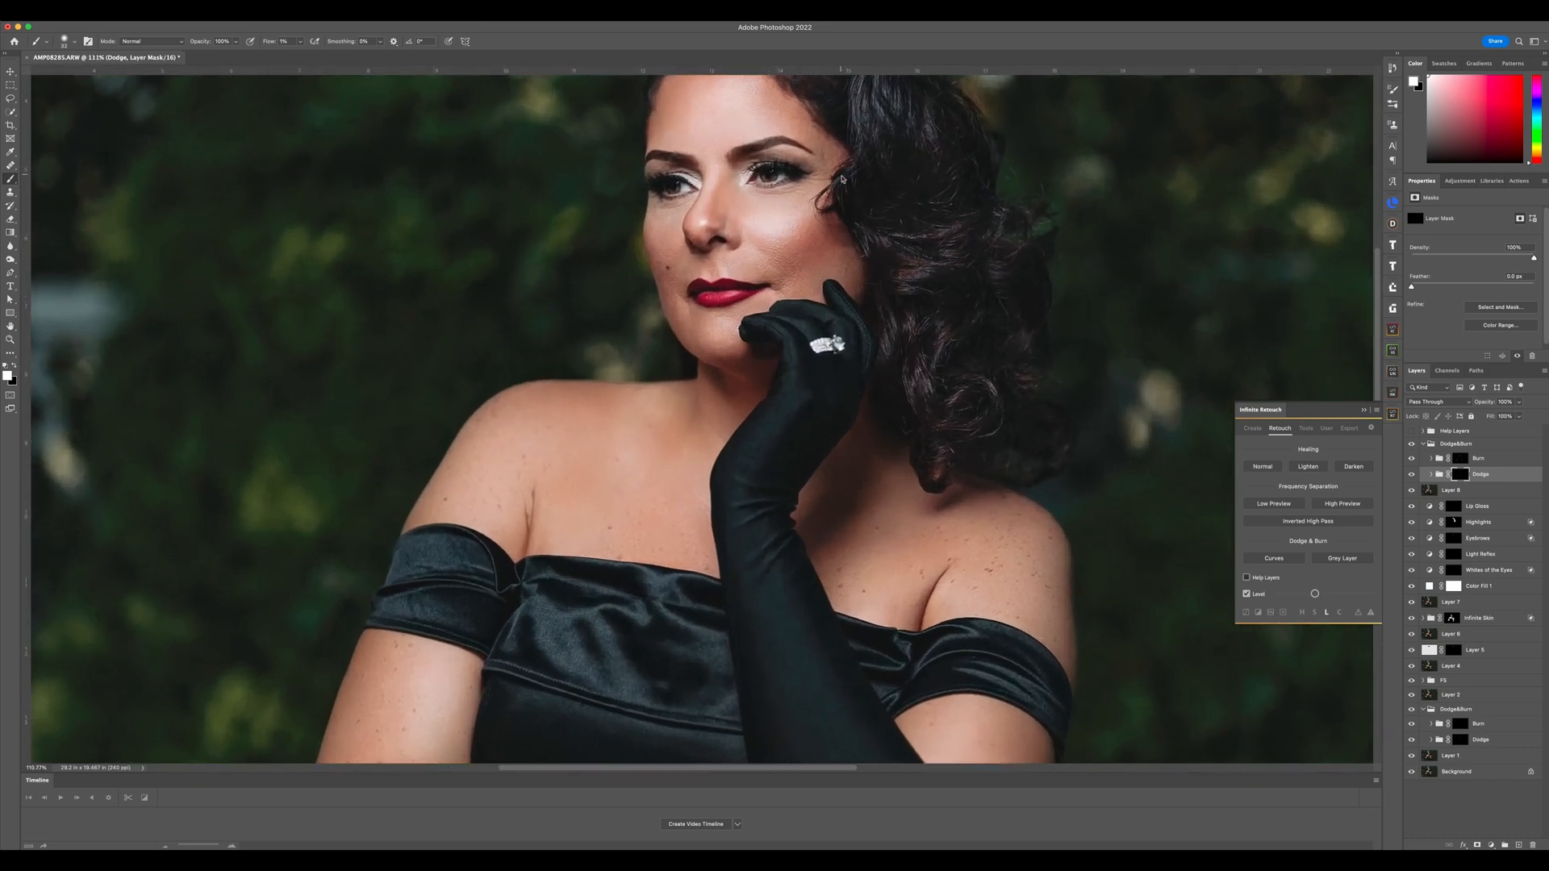
Compare the retouched portrait with the original Background layer, looking at the face and the whole figure
left_click_drag(863, 268, 801, 436)
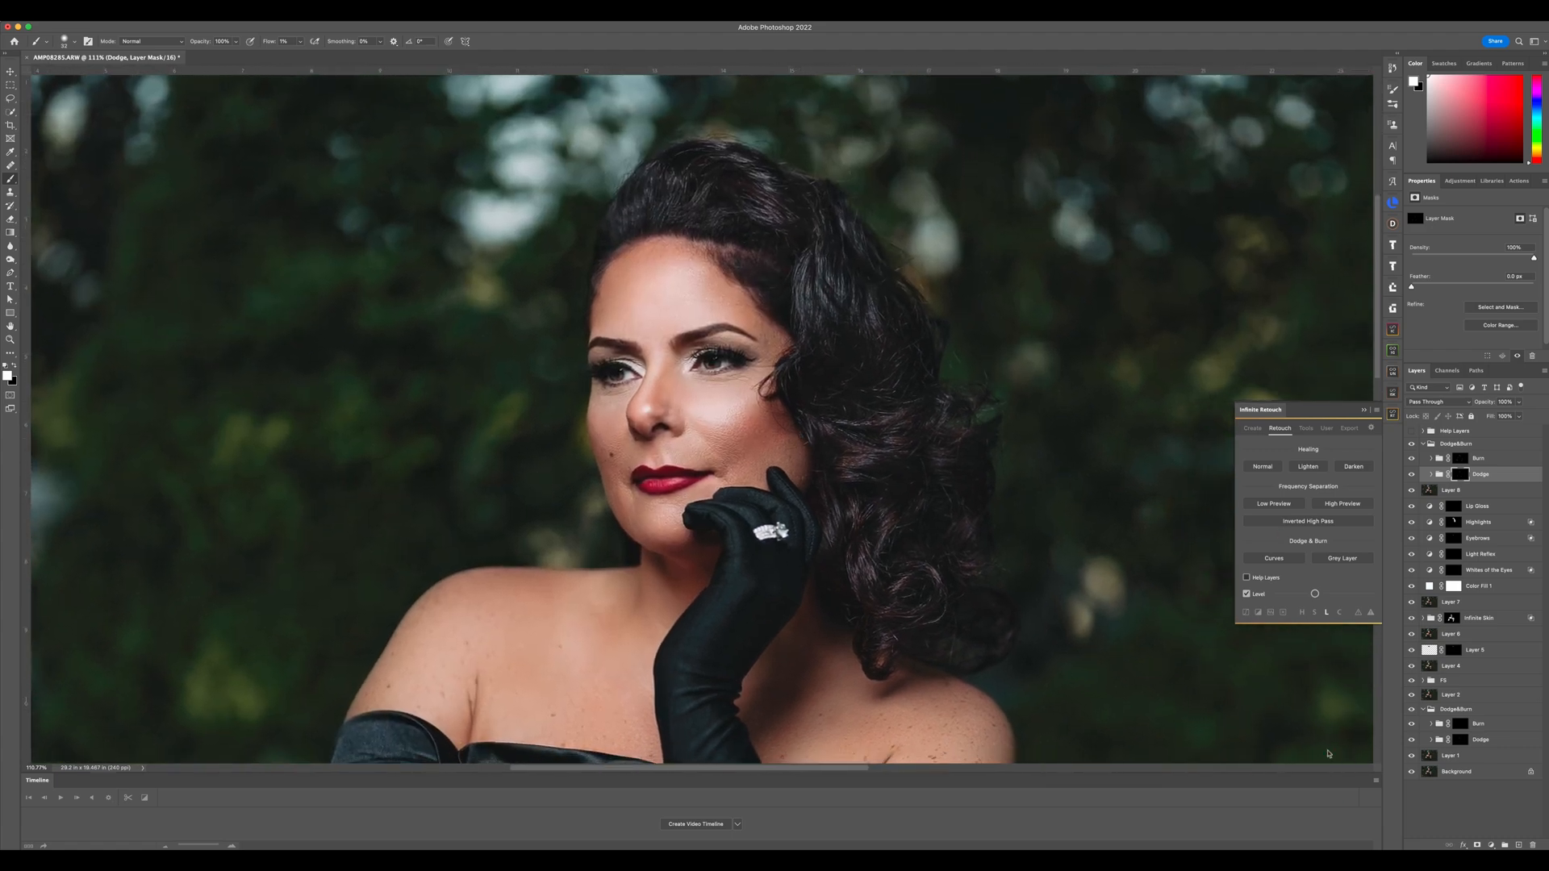
left_click(1411, 771, "alt")
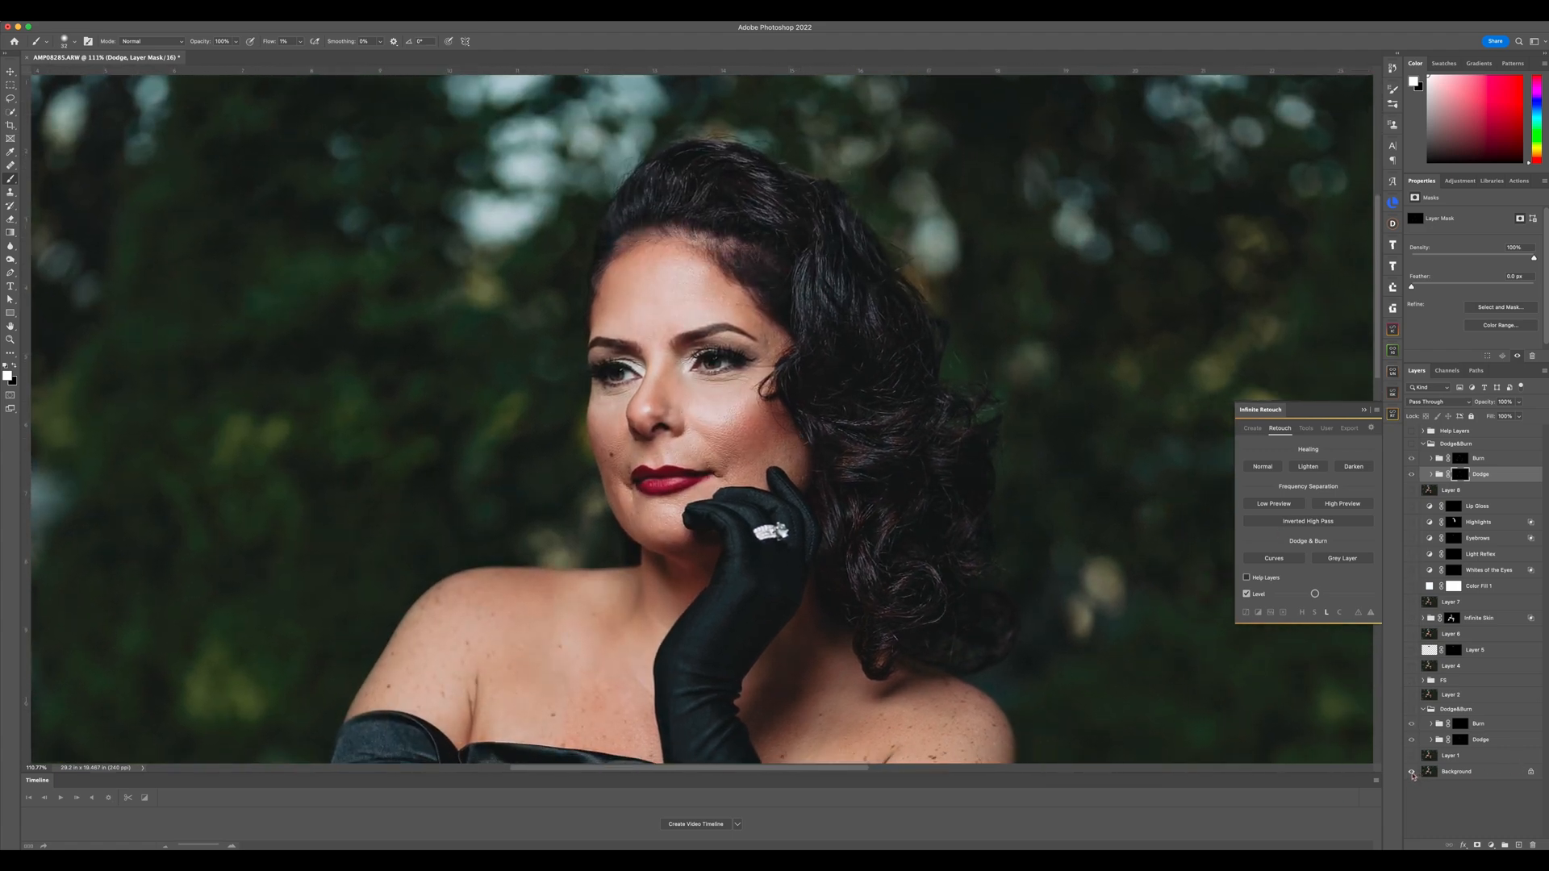
left_click(1412, 772, "alt")
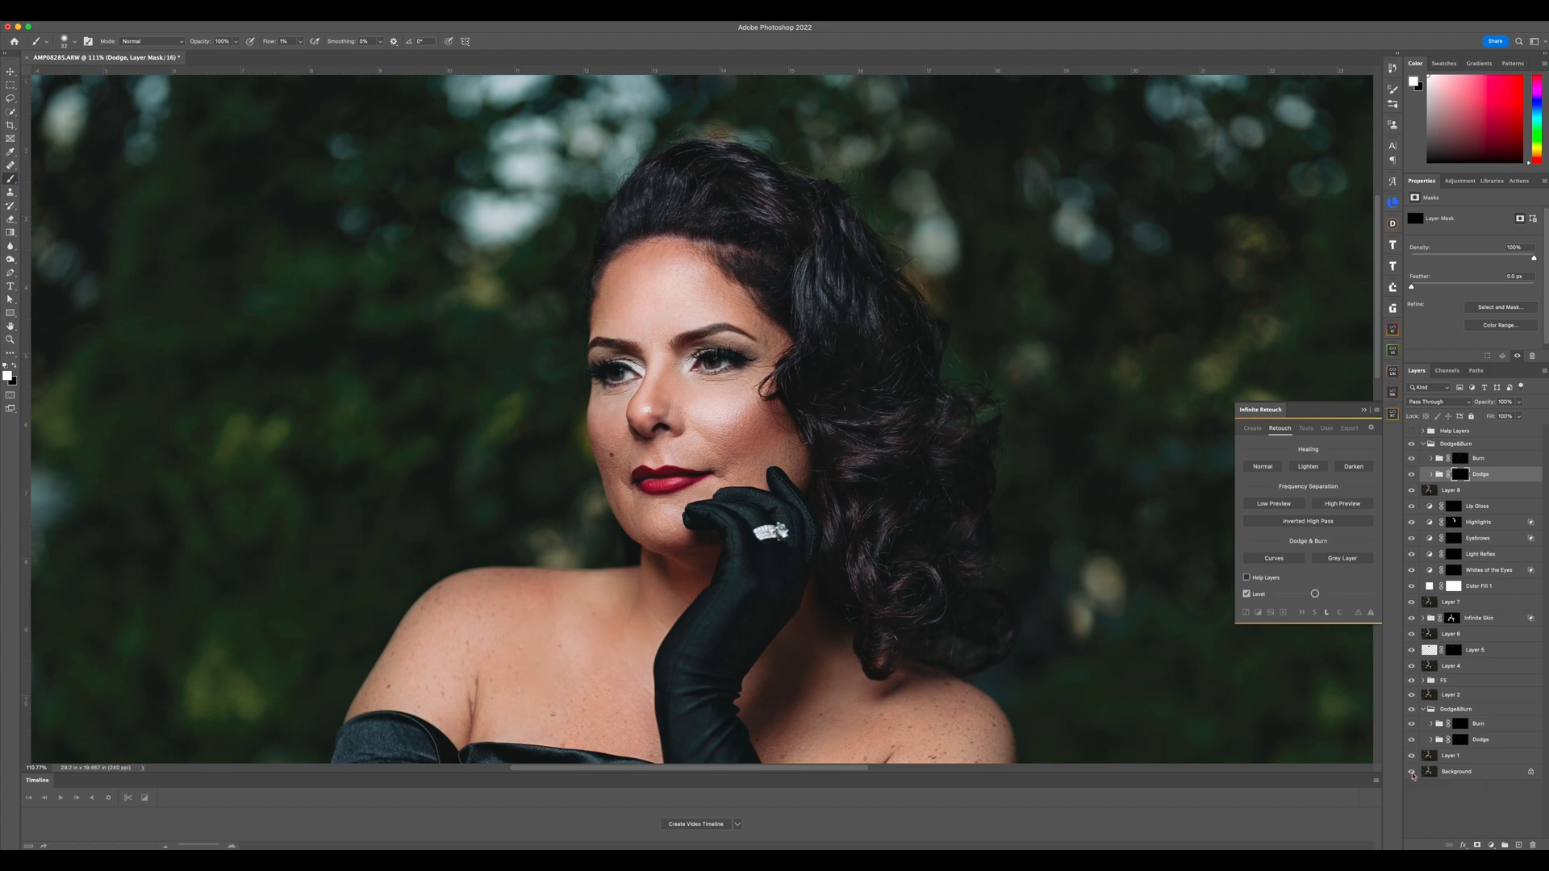
scroll(864, 113, "down", 9)
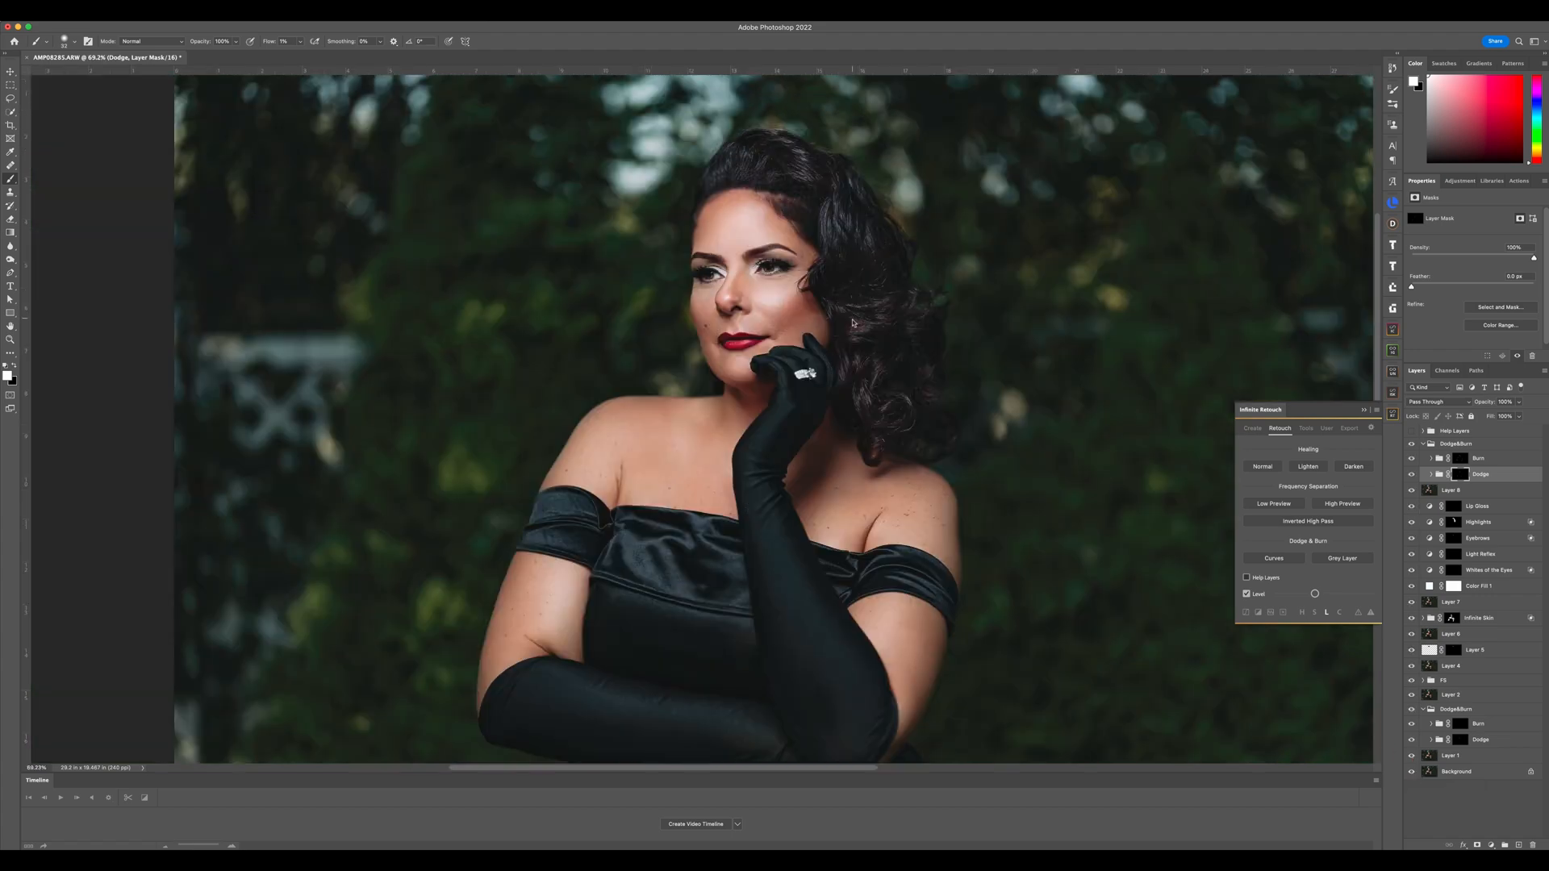
scroll(853, 324, "up", 5)
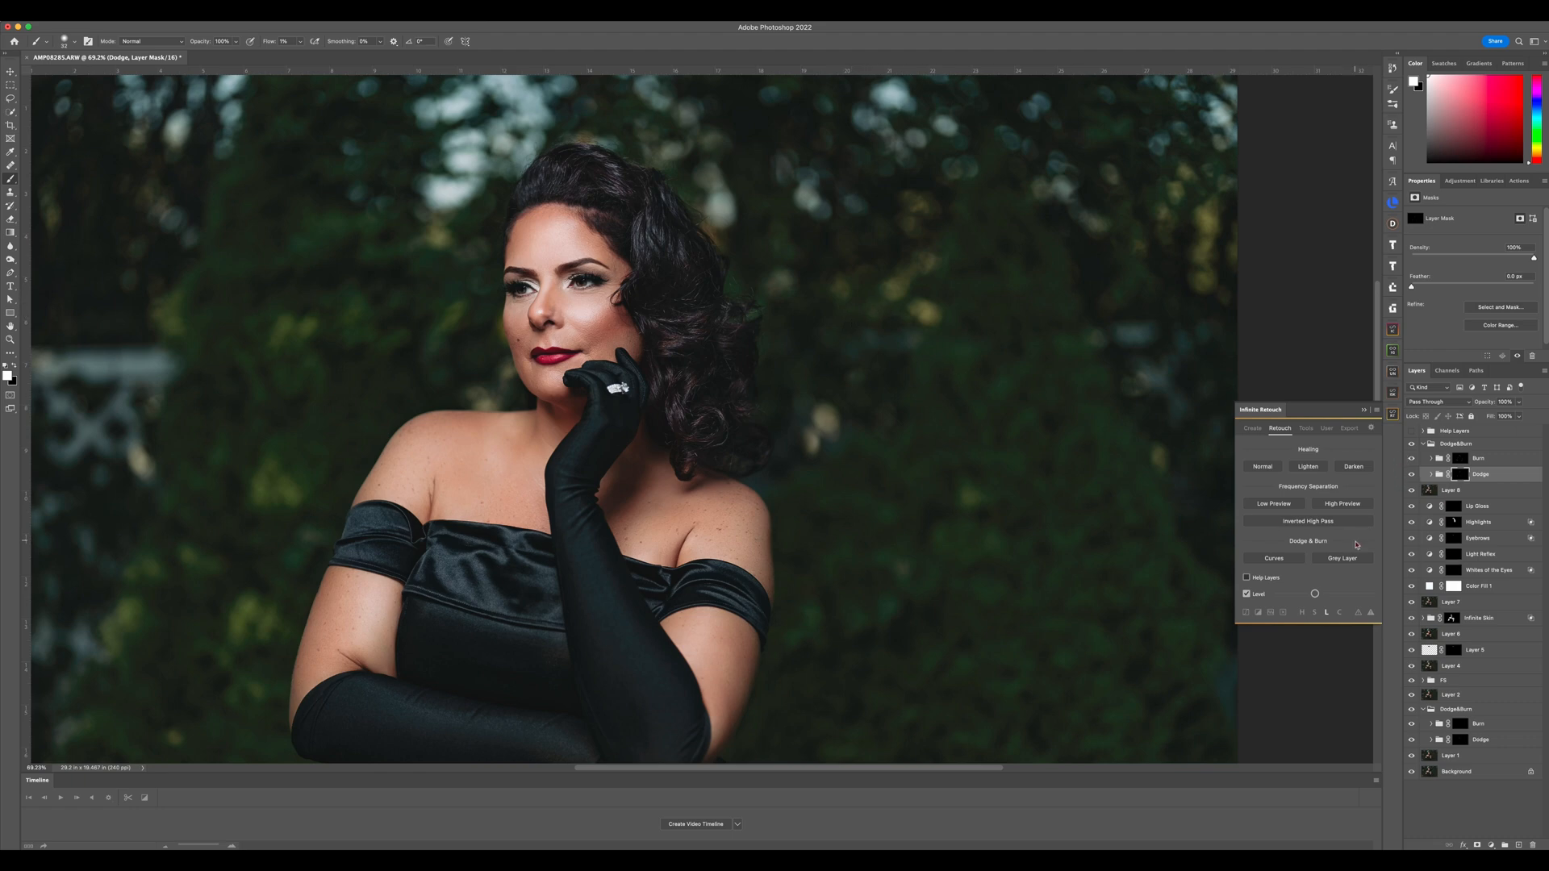
Collapse the upper Dodge&Burn group and stamp all visible layers into a new layer directly above it
left_click(1305, 429)
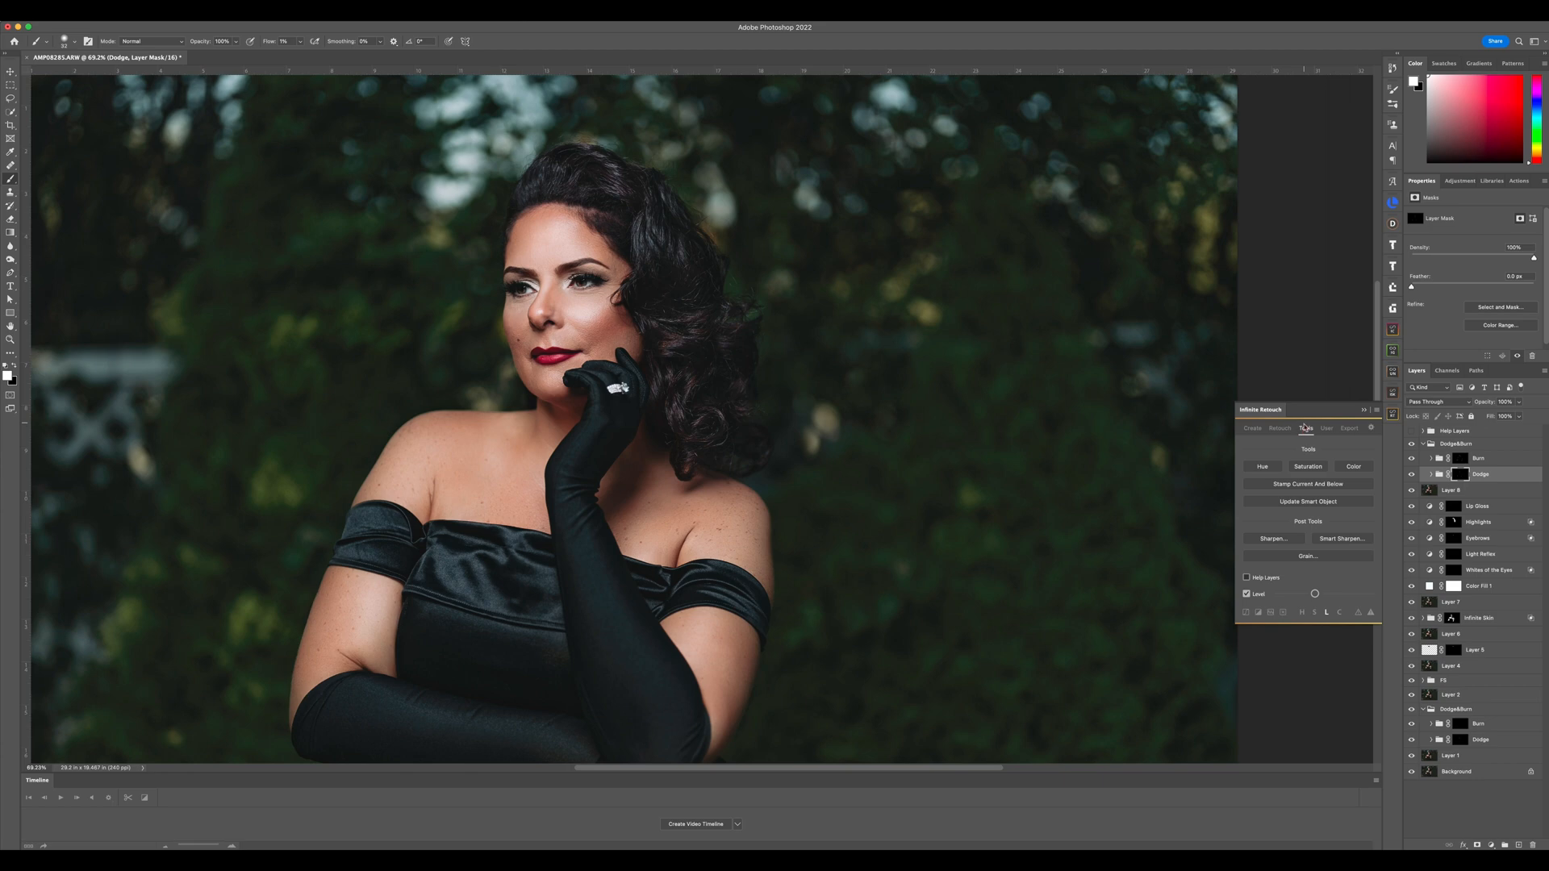
left_click(1392, 373)
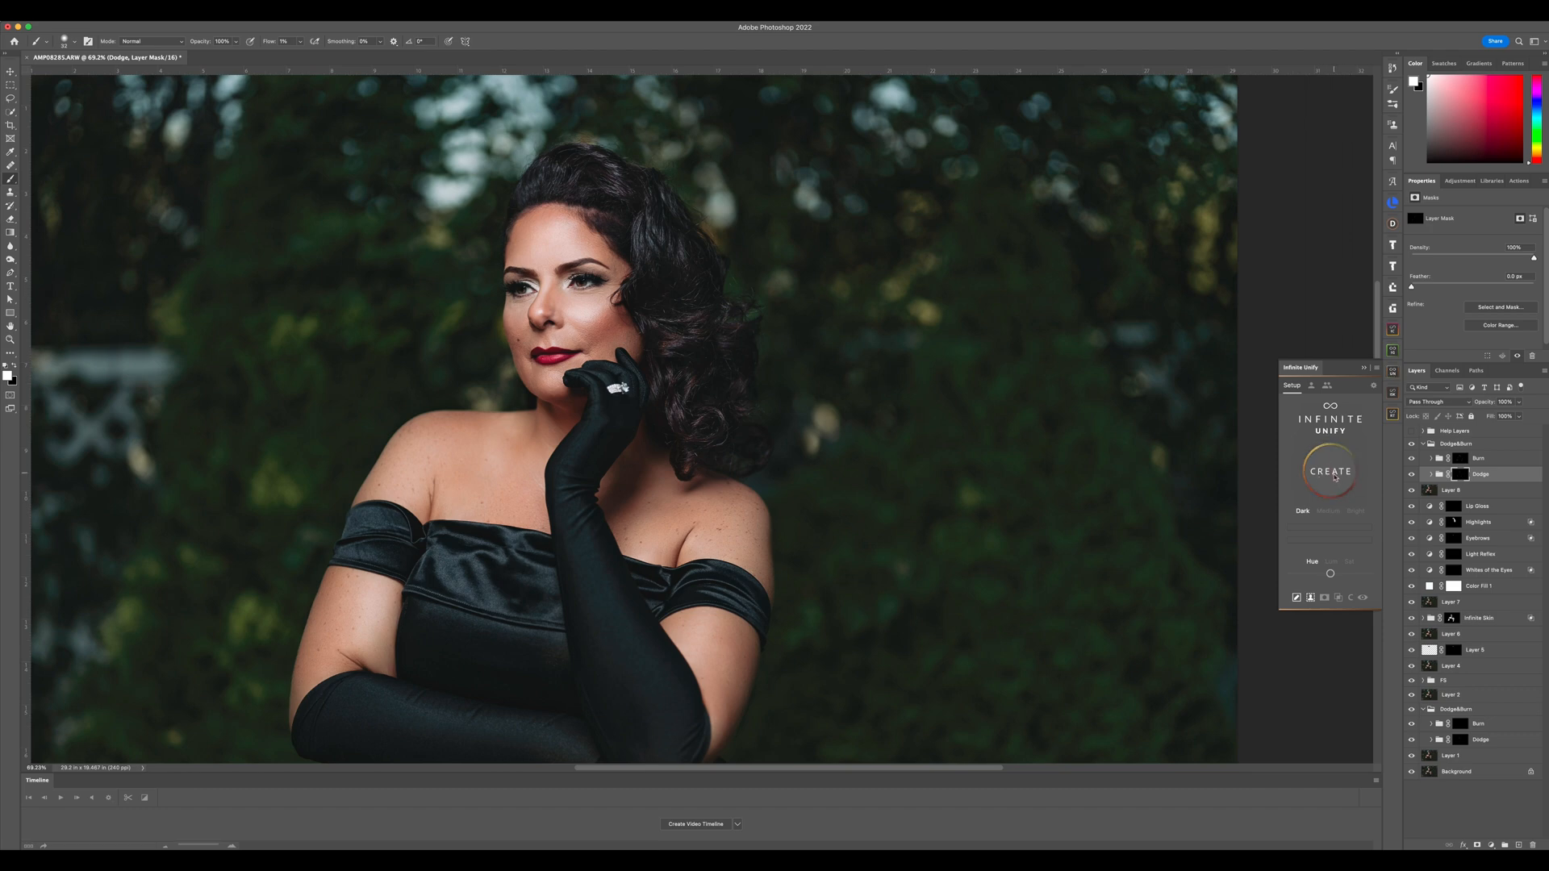
left_click(1479, 445)
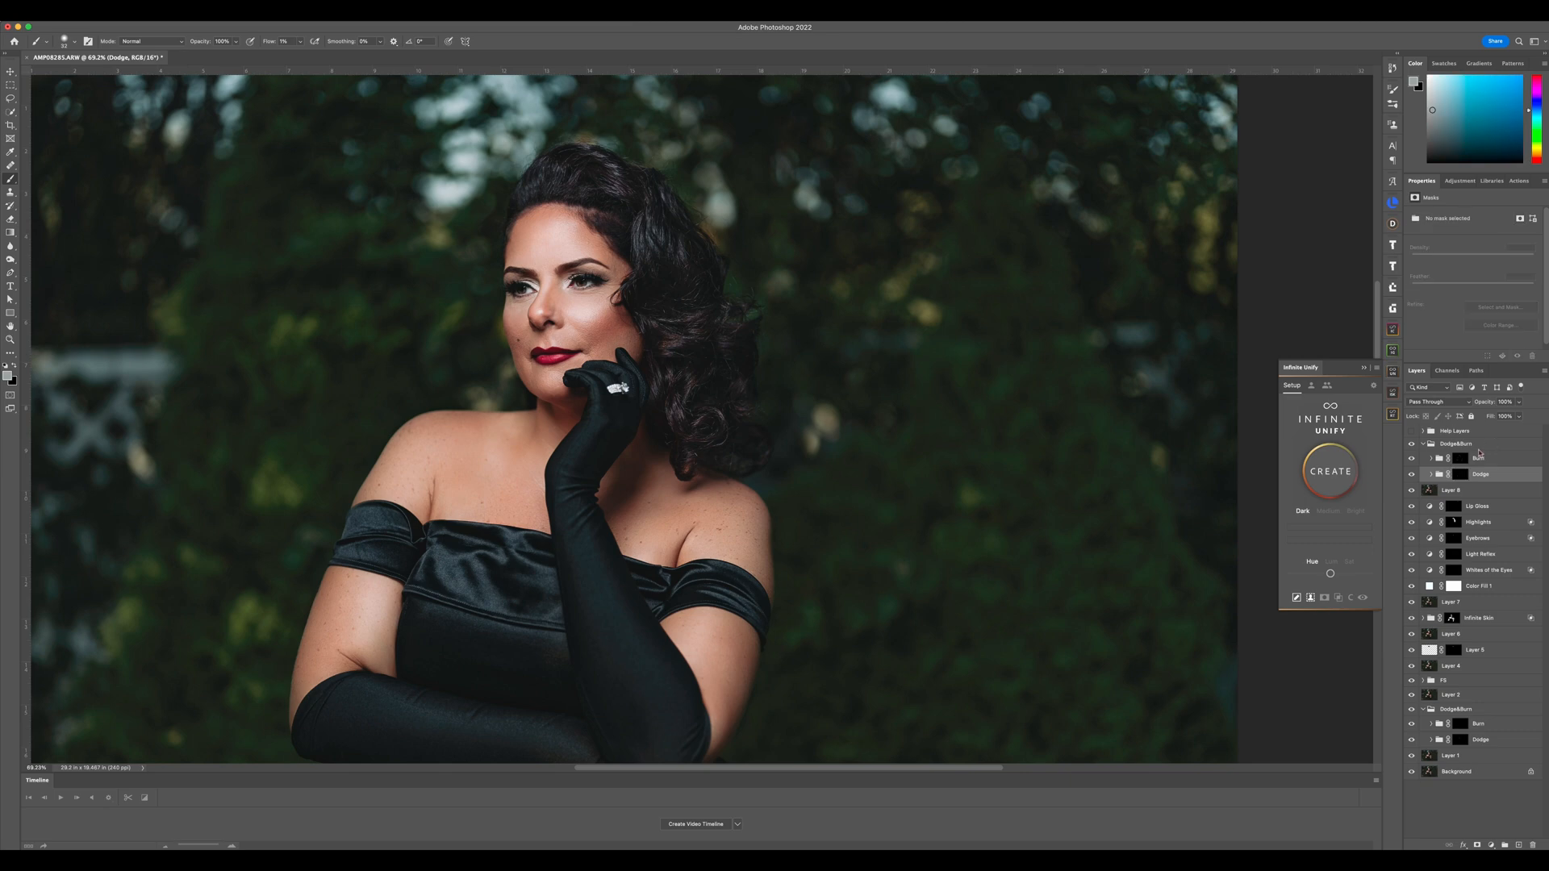
left_click(1424, 443)
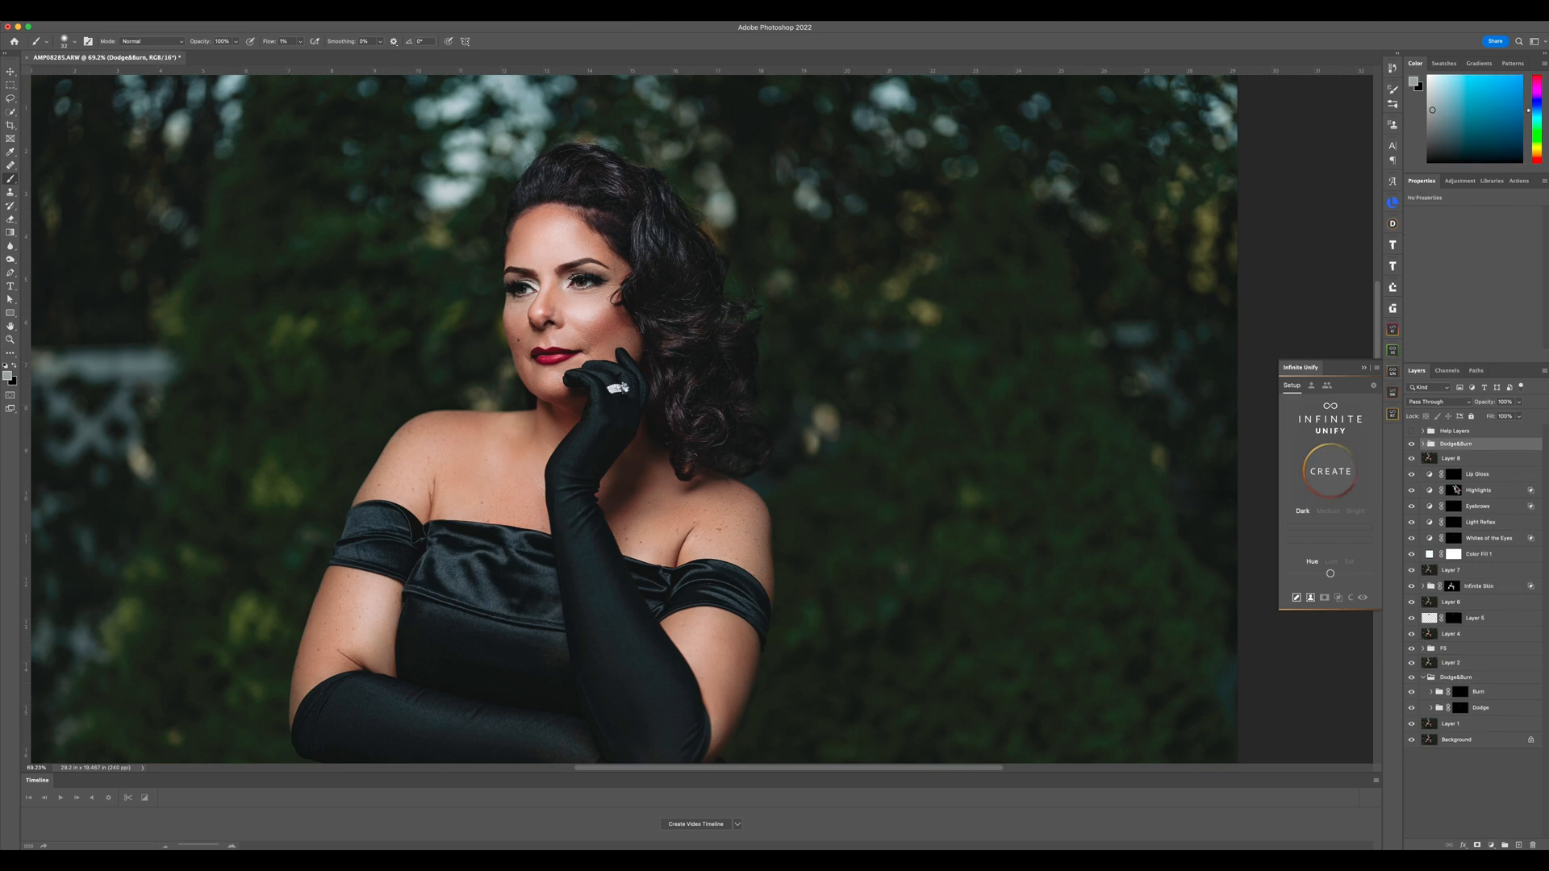
key("super+alt+shift+e")
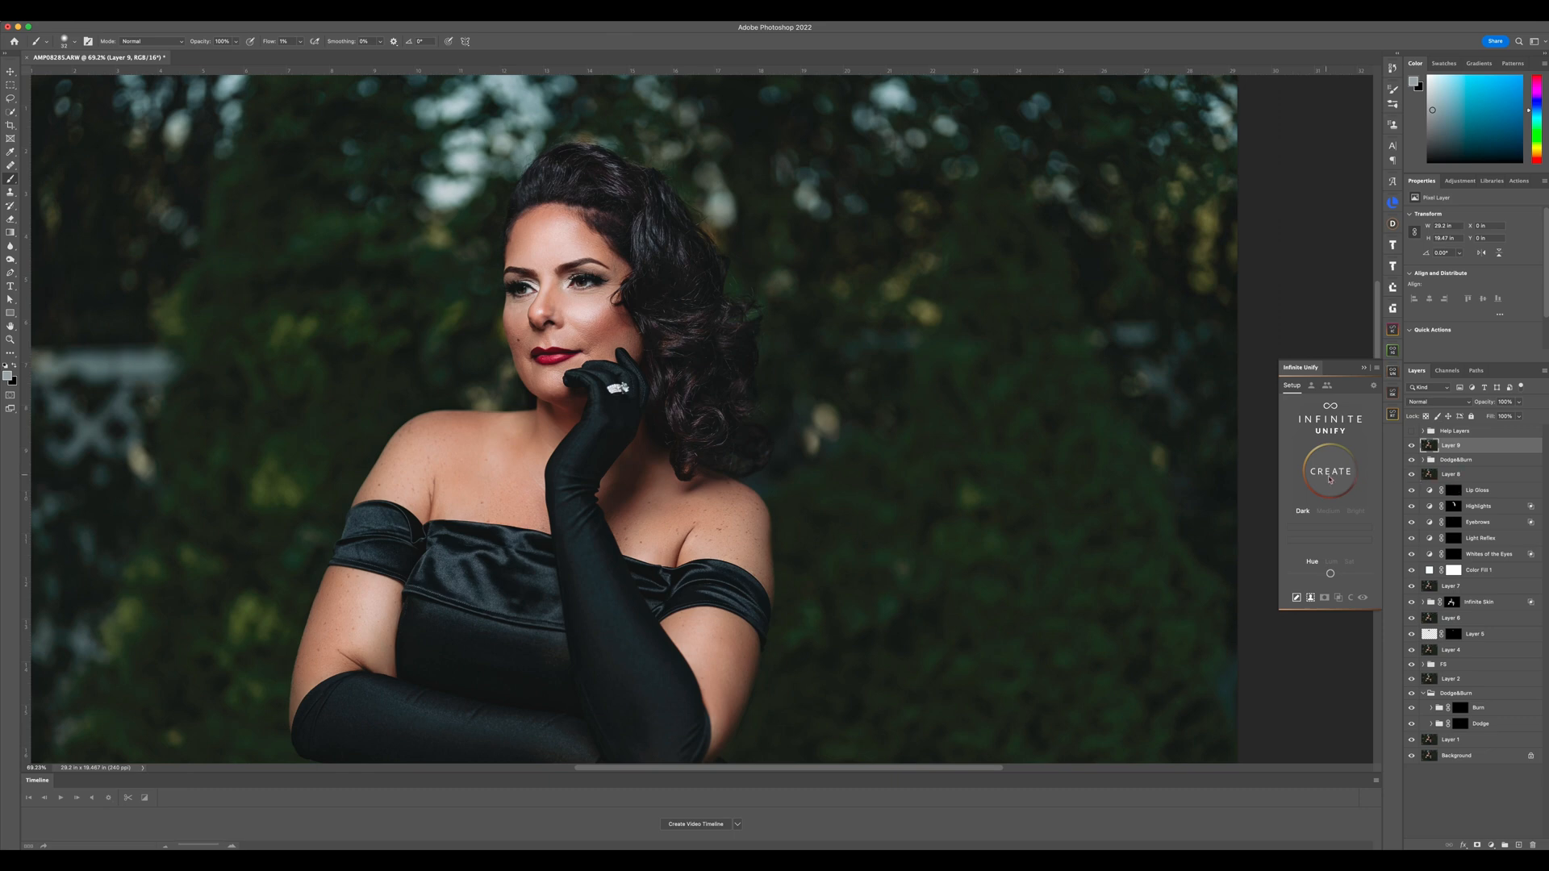
Start creating an Infinite Unify layer and sample the cheek skin beside the glove with Color Range set to Sampled Colors
left_click(1327, 478)
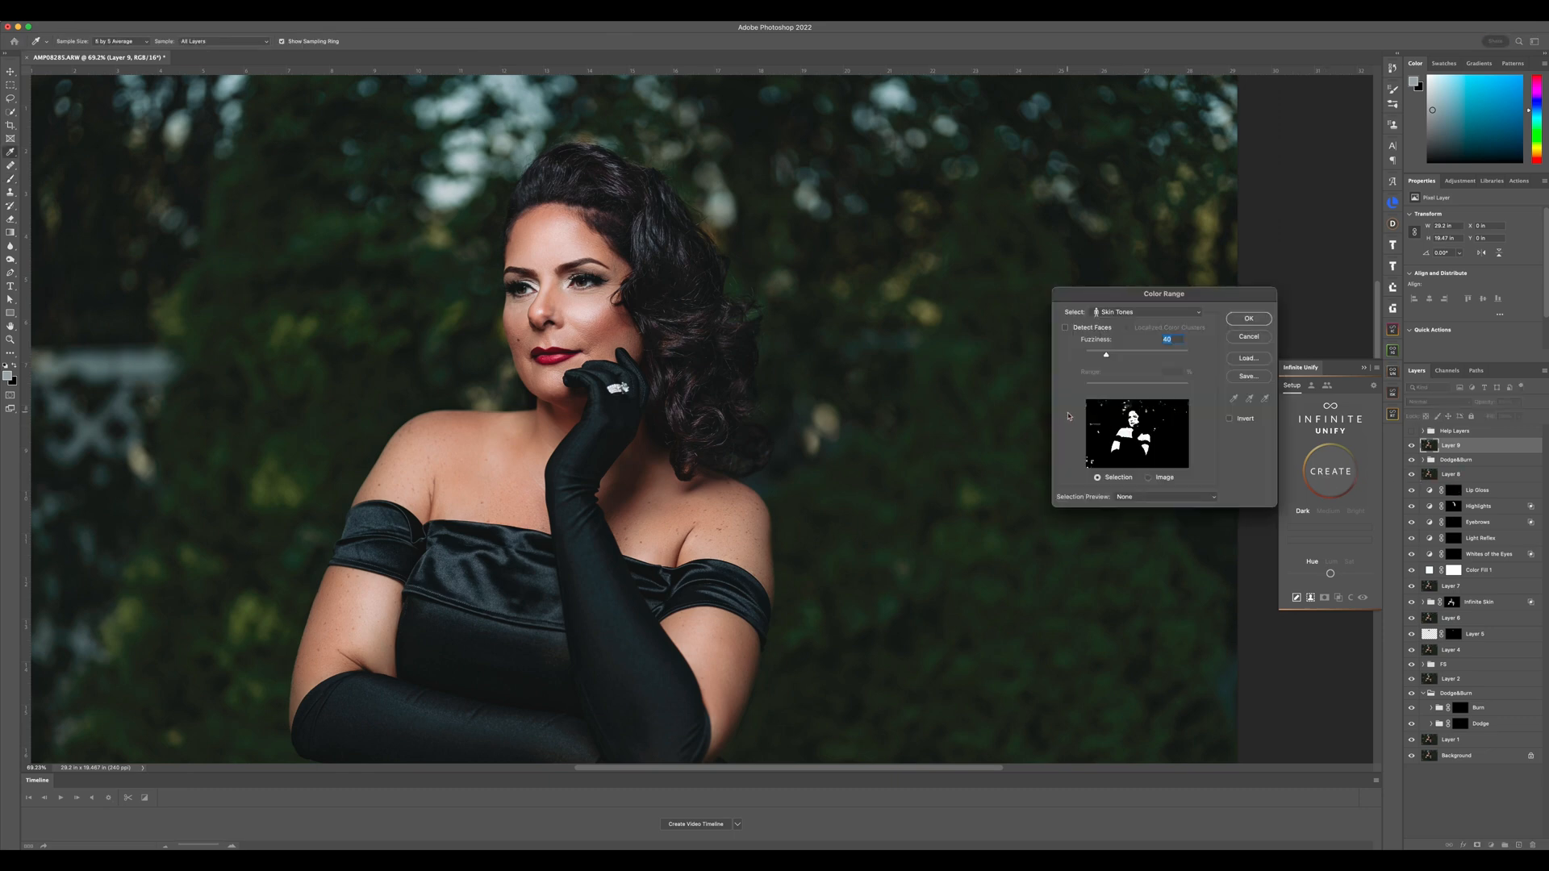
left_click(1195, 312)
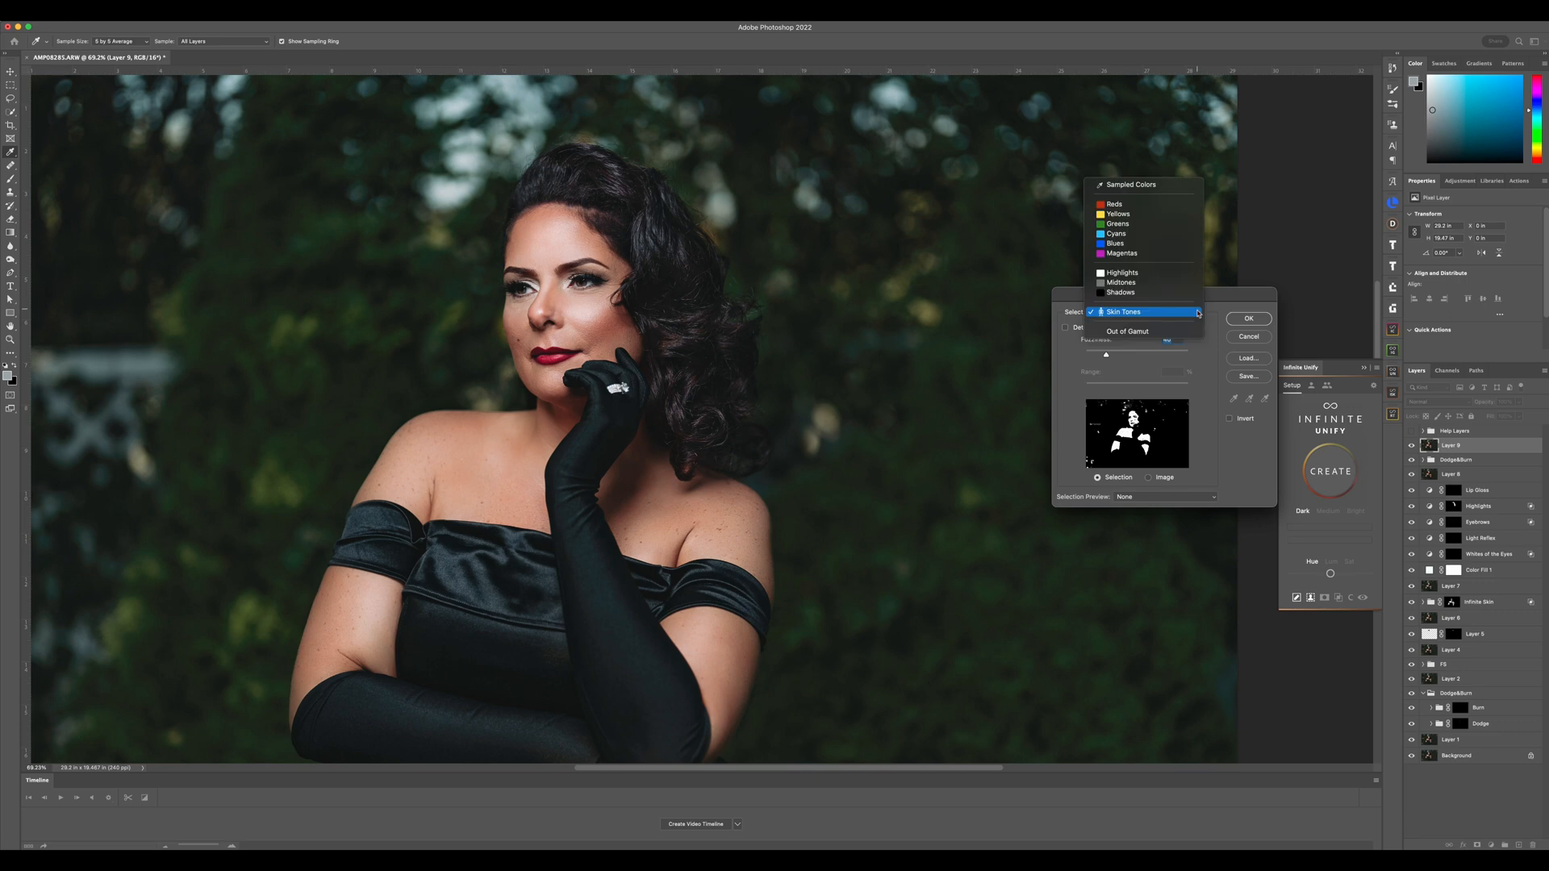
left_click(1143, 193)
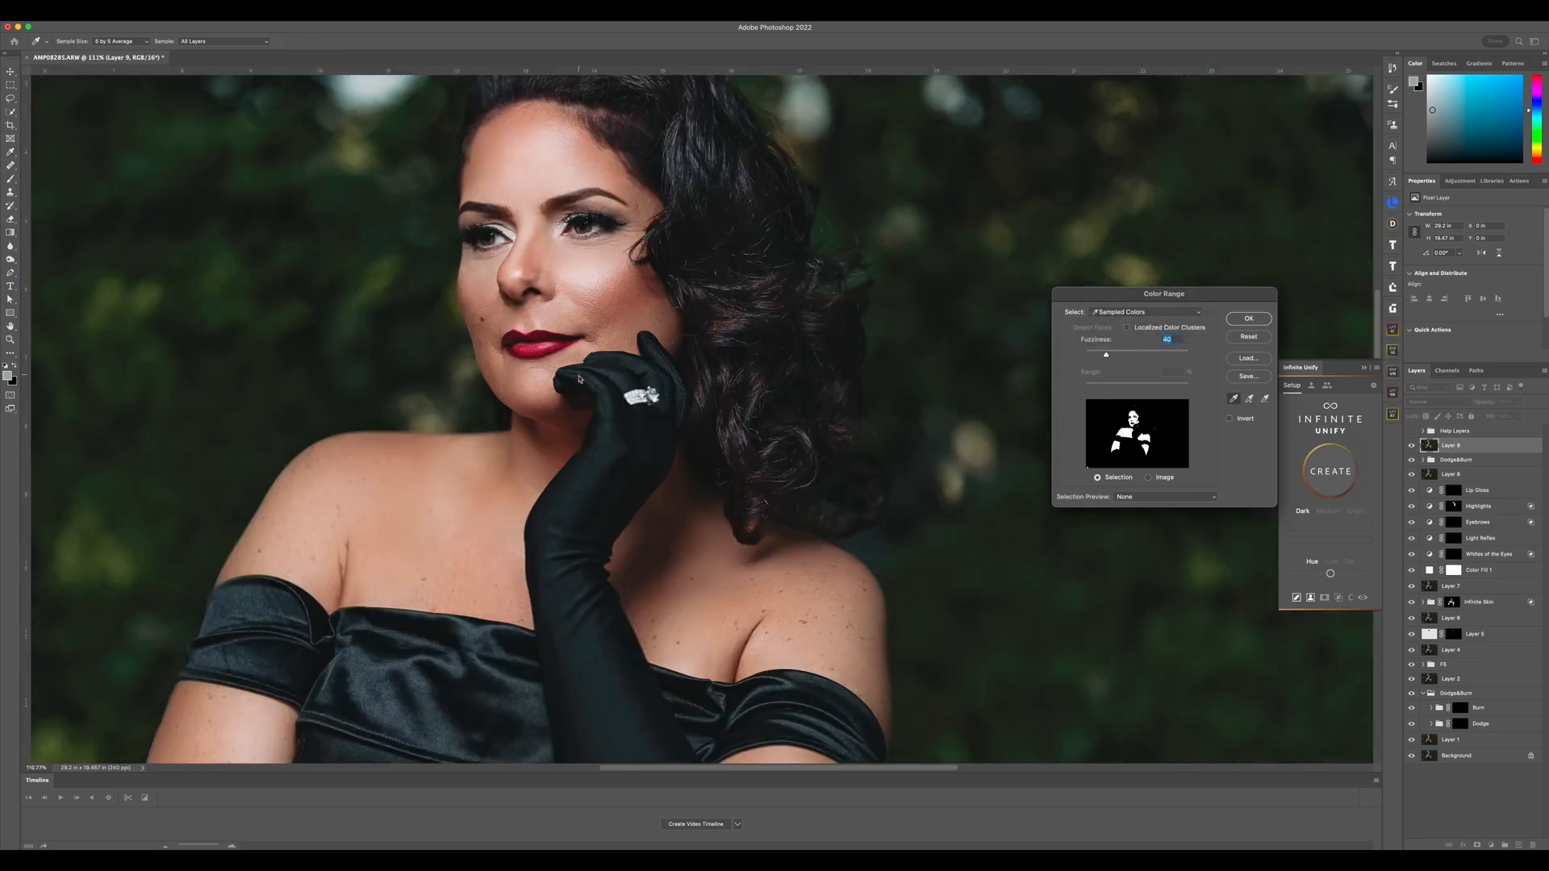
scroll(576, 376, "up", 3)
left_click(615, 273)
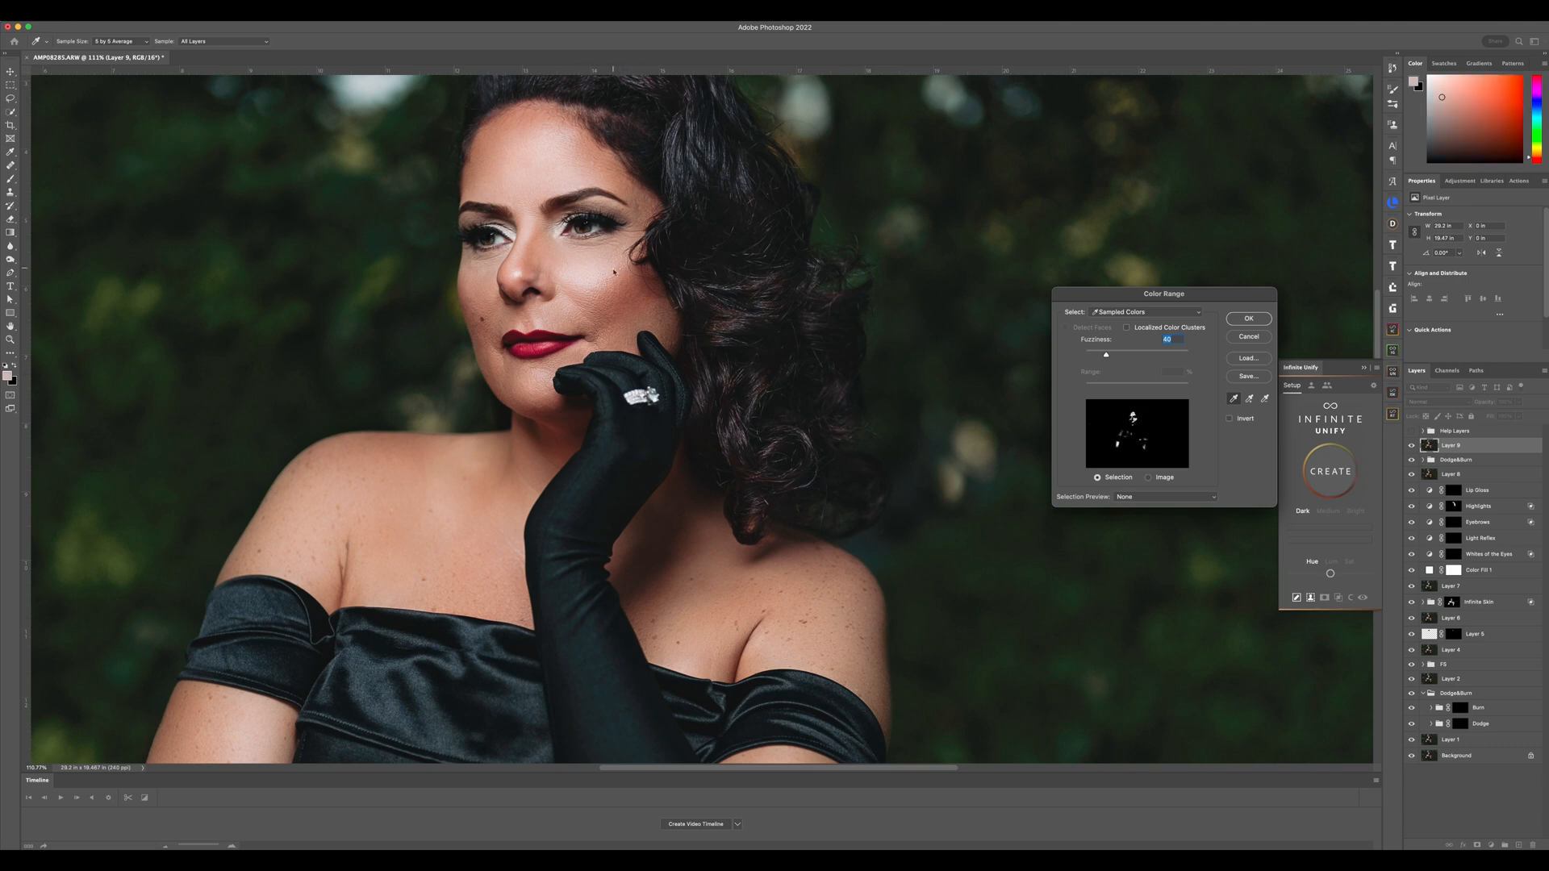
left_click(653, 326)
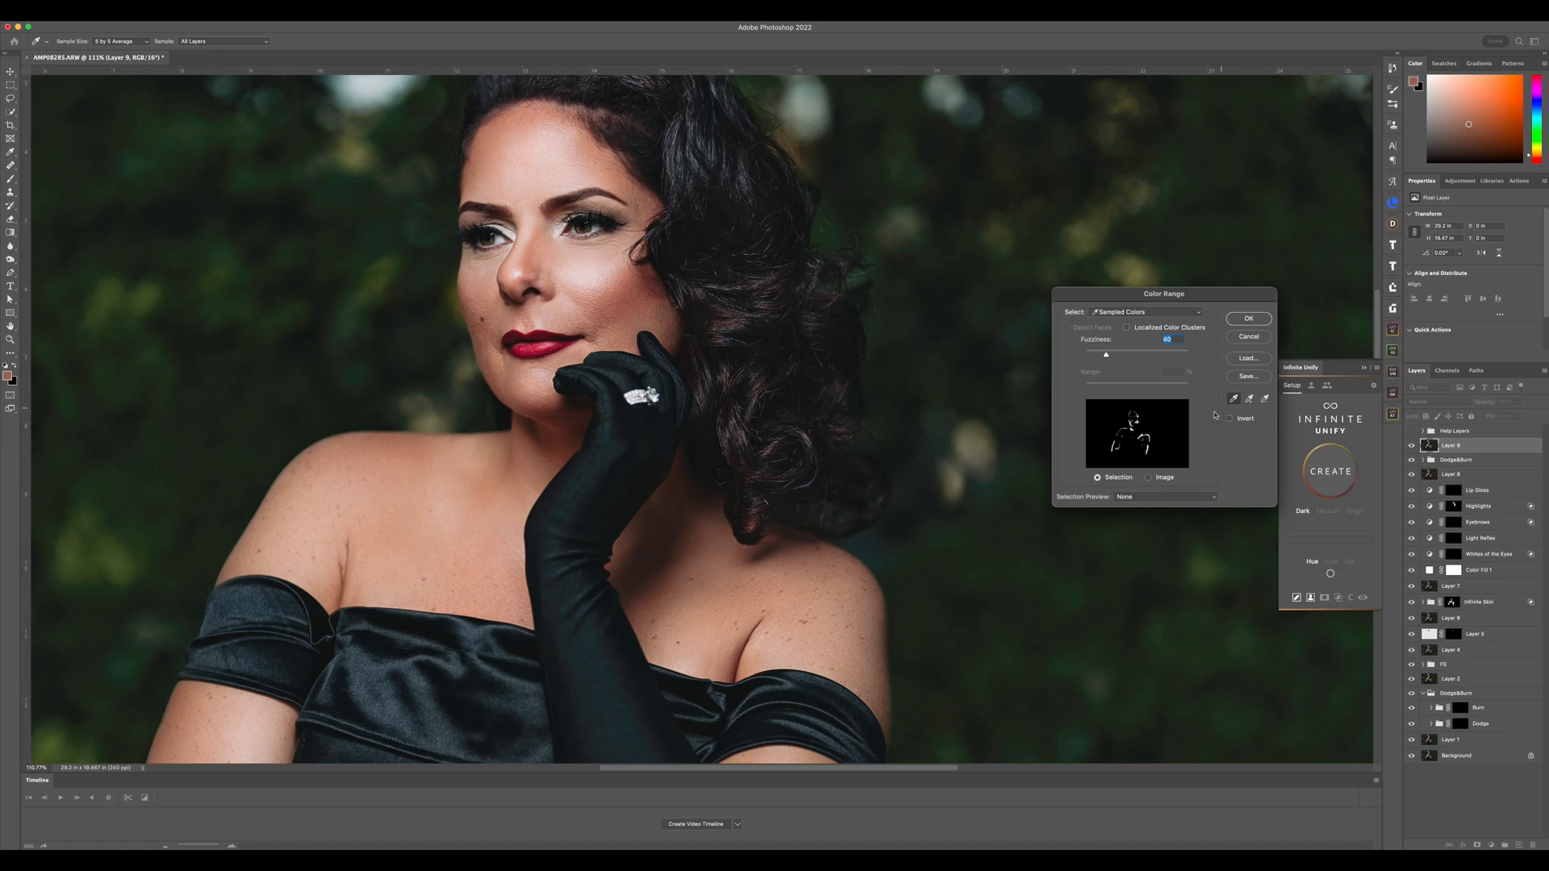
Add the bright cheek tone to the Color Range sample, set Fuzziness to 44, and accept the skin selection
left_click(1248, 399)
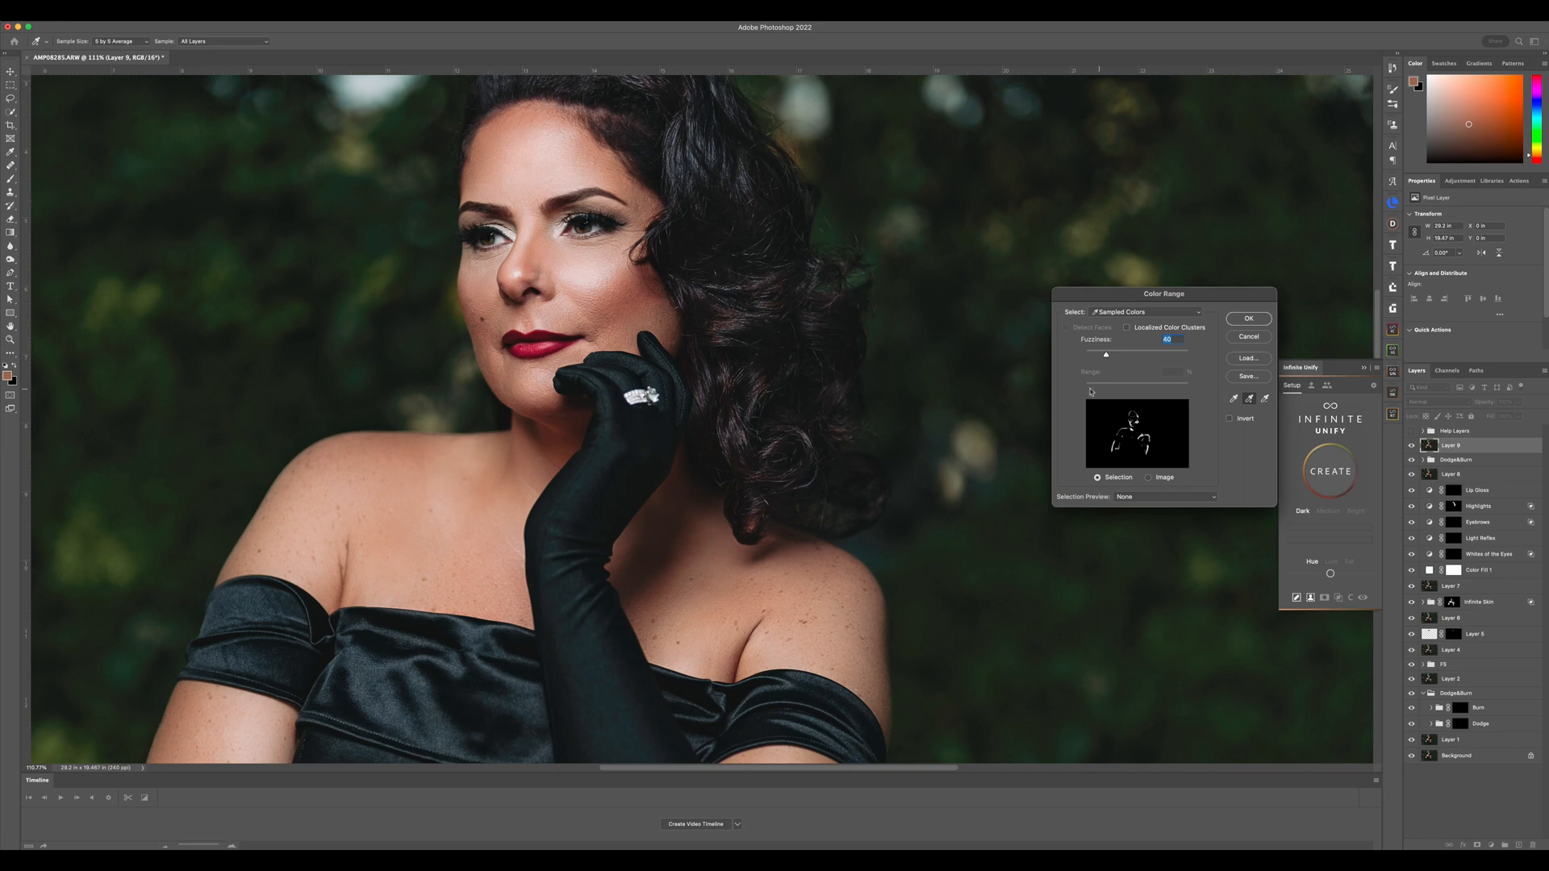
left_click(608, 275)
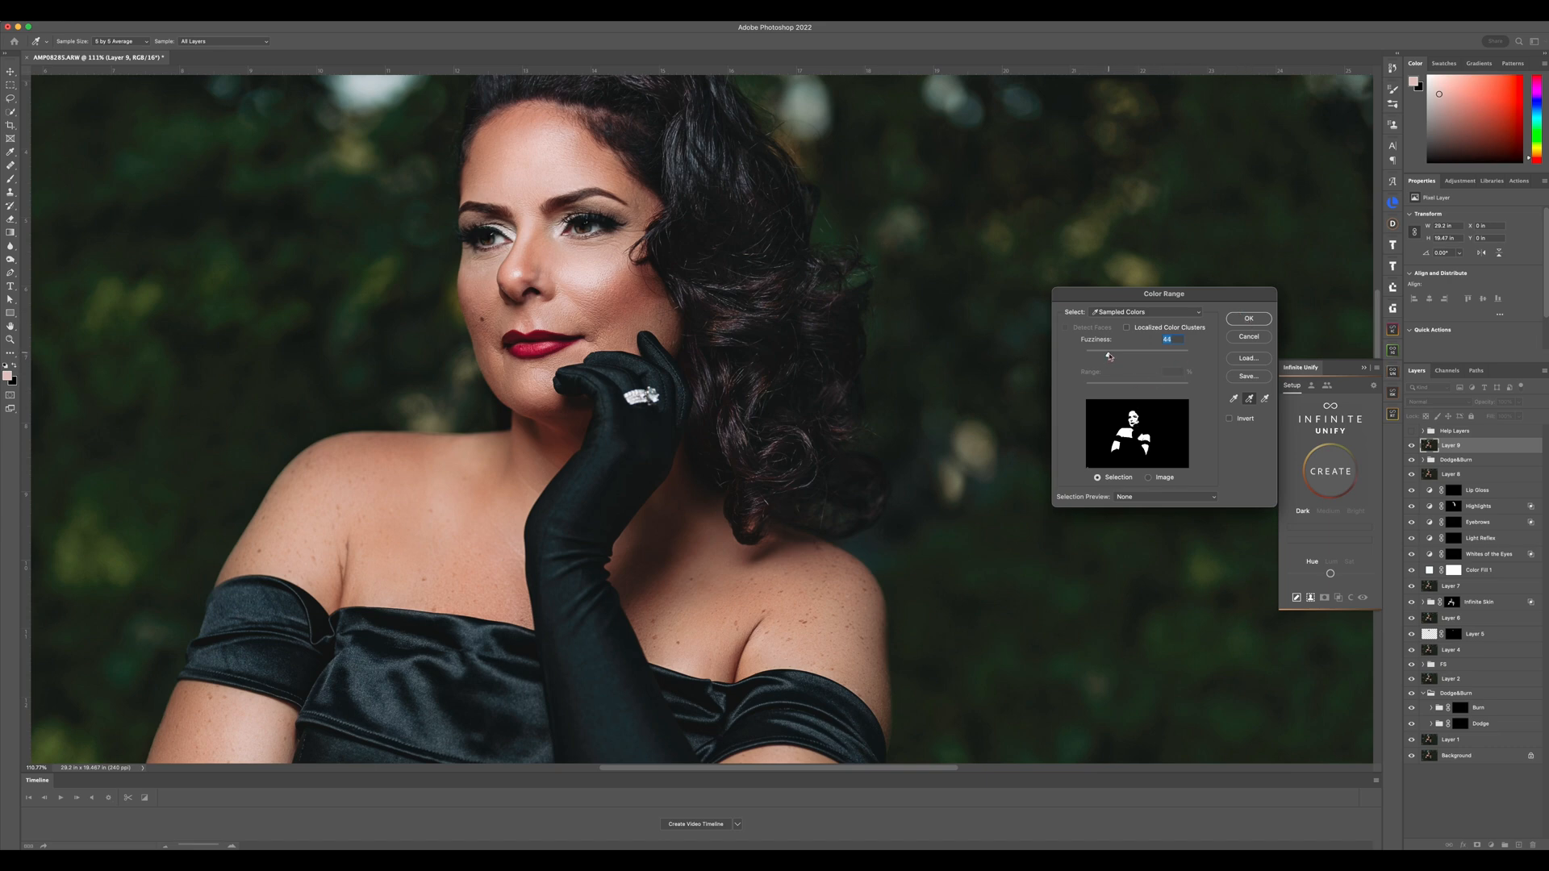
left_click_drag(1108, 356, 1107, 357)
left_click(1247, 318)
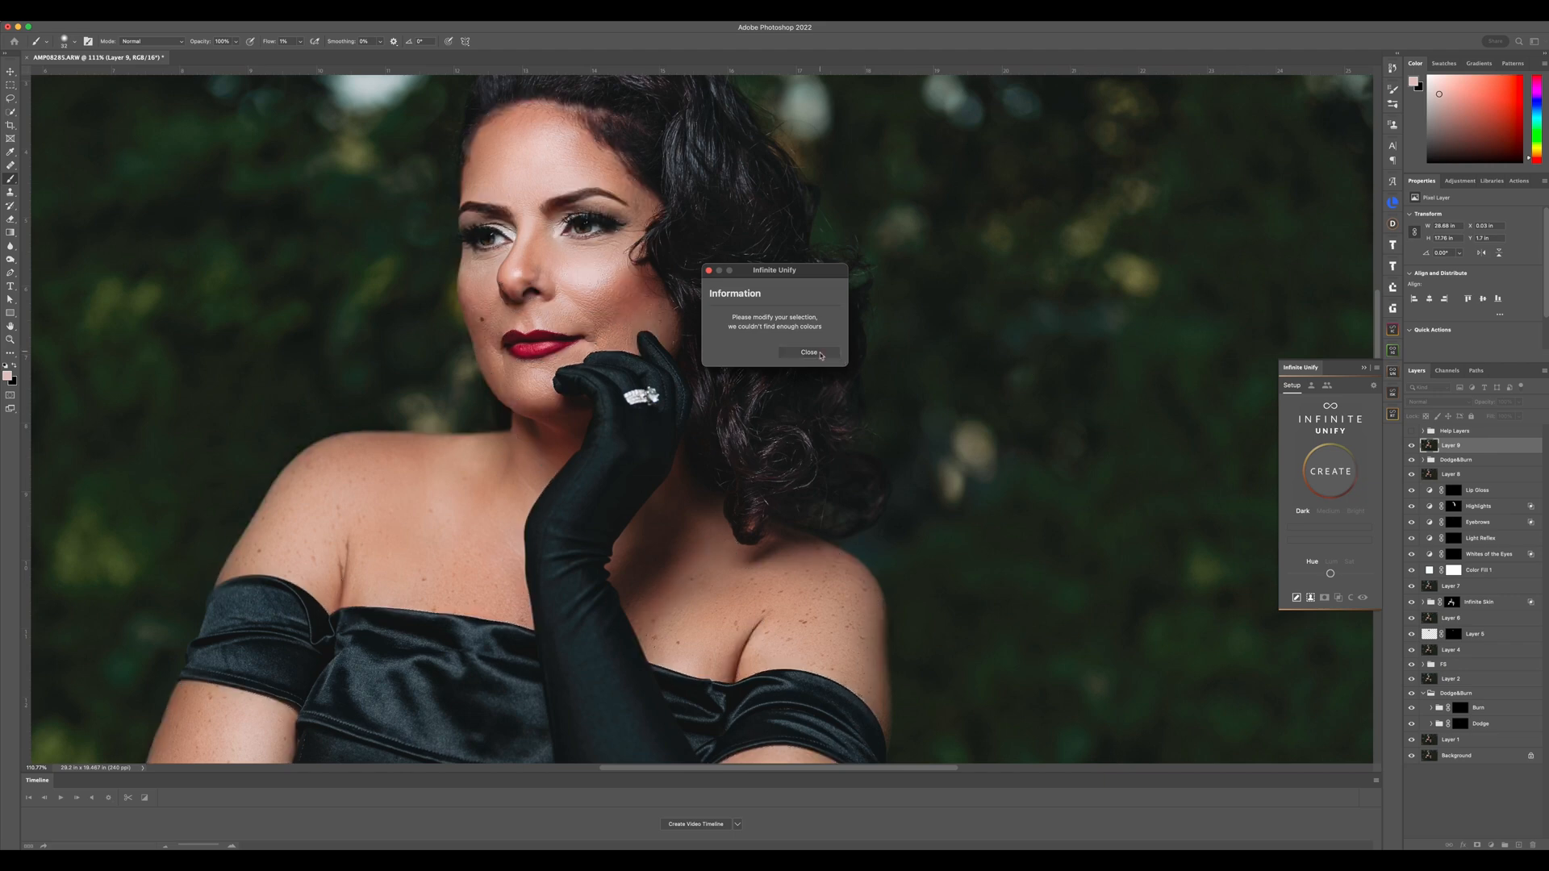
left_click(809, 353)
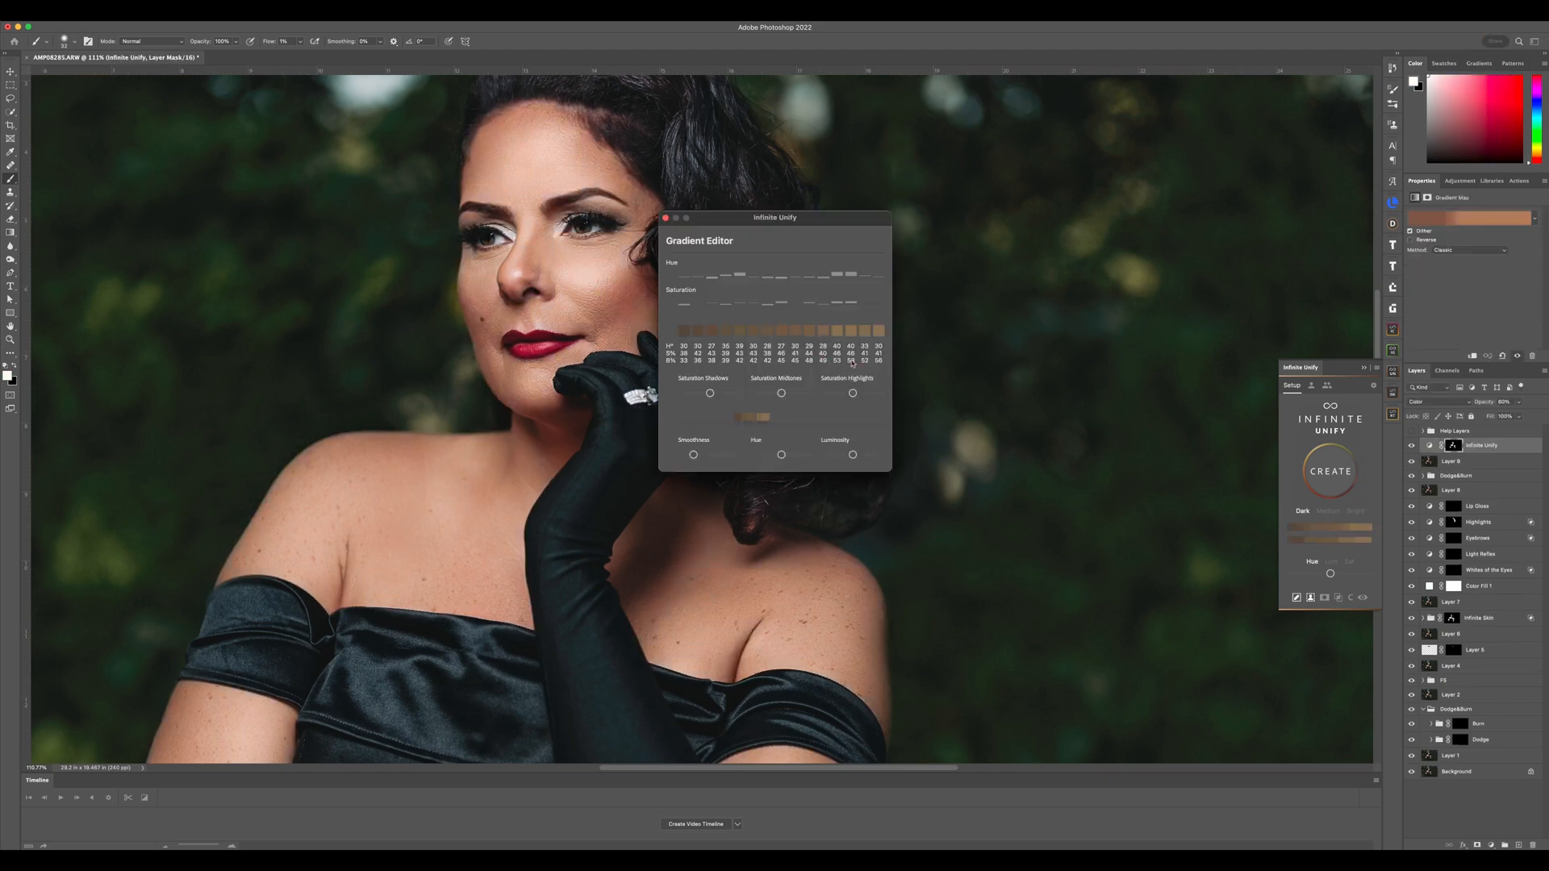
Move the Gradient Editor off the subject and replace the outlying colour swatches in the skin gradient
left_click_drag(788, 228, 950, 234)
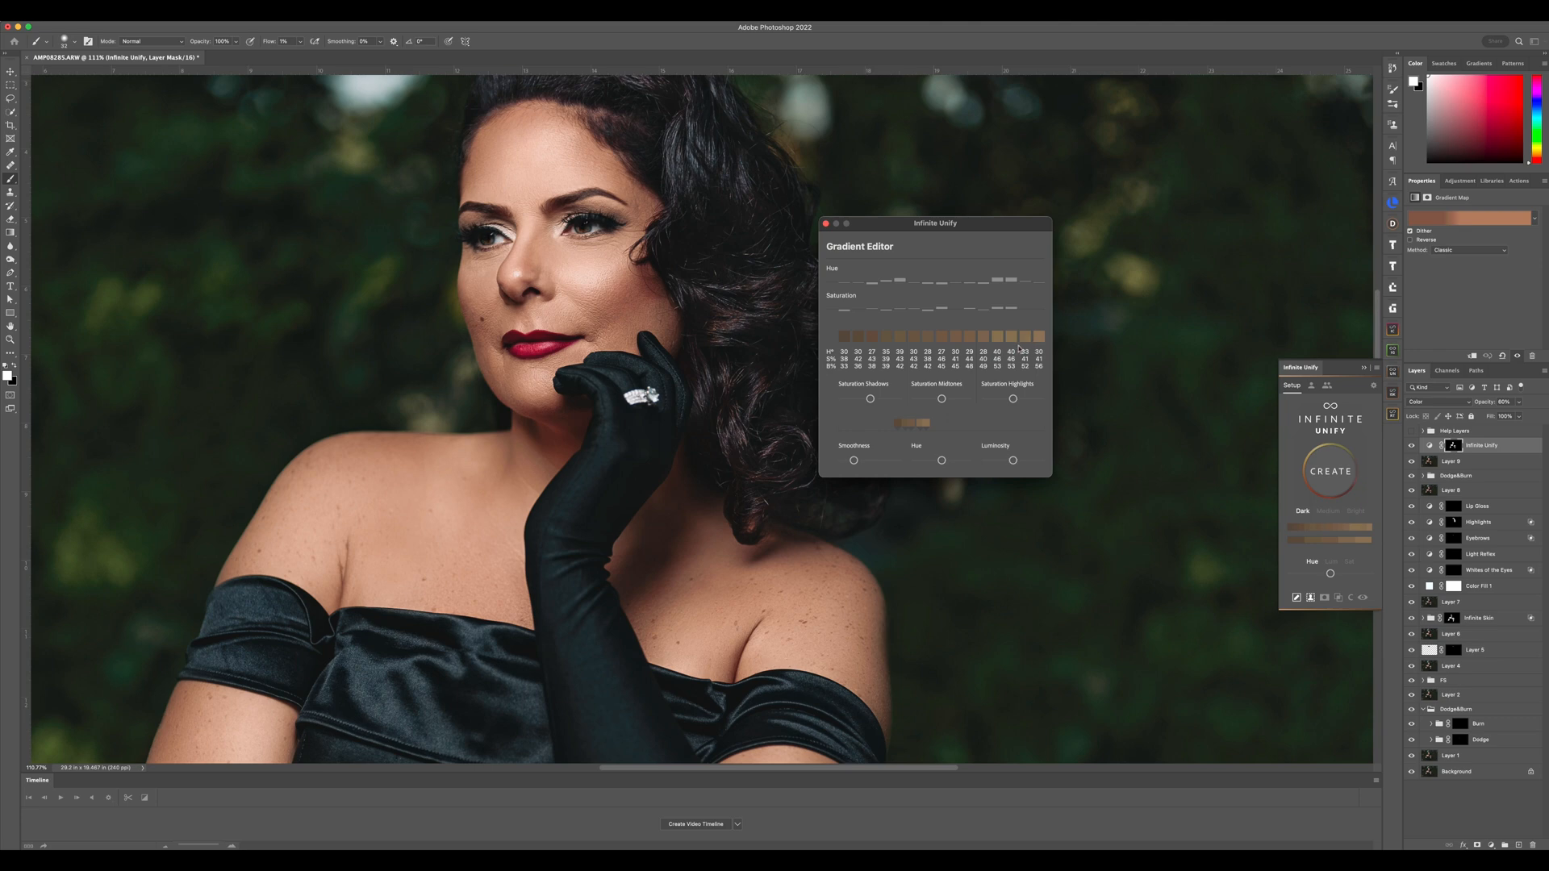
left_click(999, 341)
left_click(1011, 342)
left_click(885, 346)
Raise the skin gradient's Luminosity and Smoothness slightly, adjust one more midtone swatch, and close the Gradient Editor
left_click_drag(1013, 460, 1021, 462)
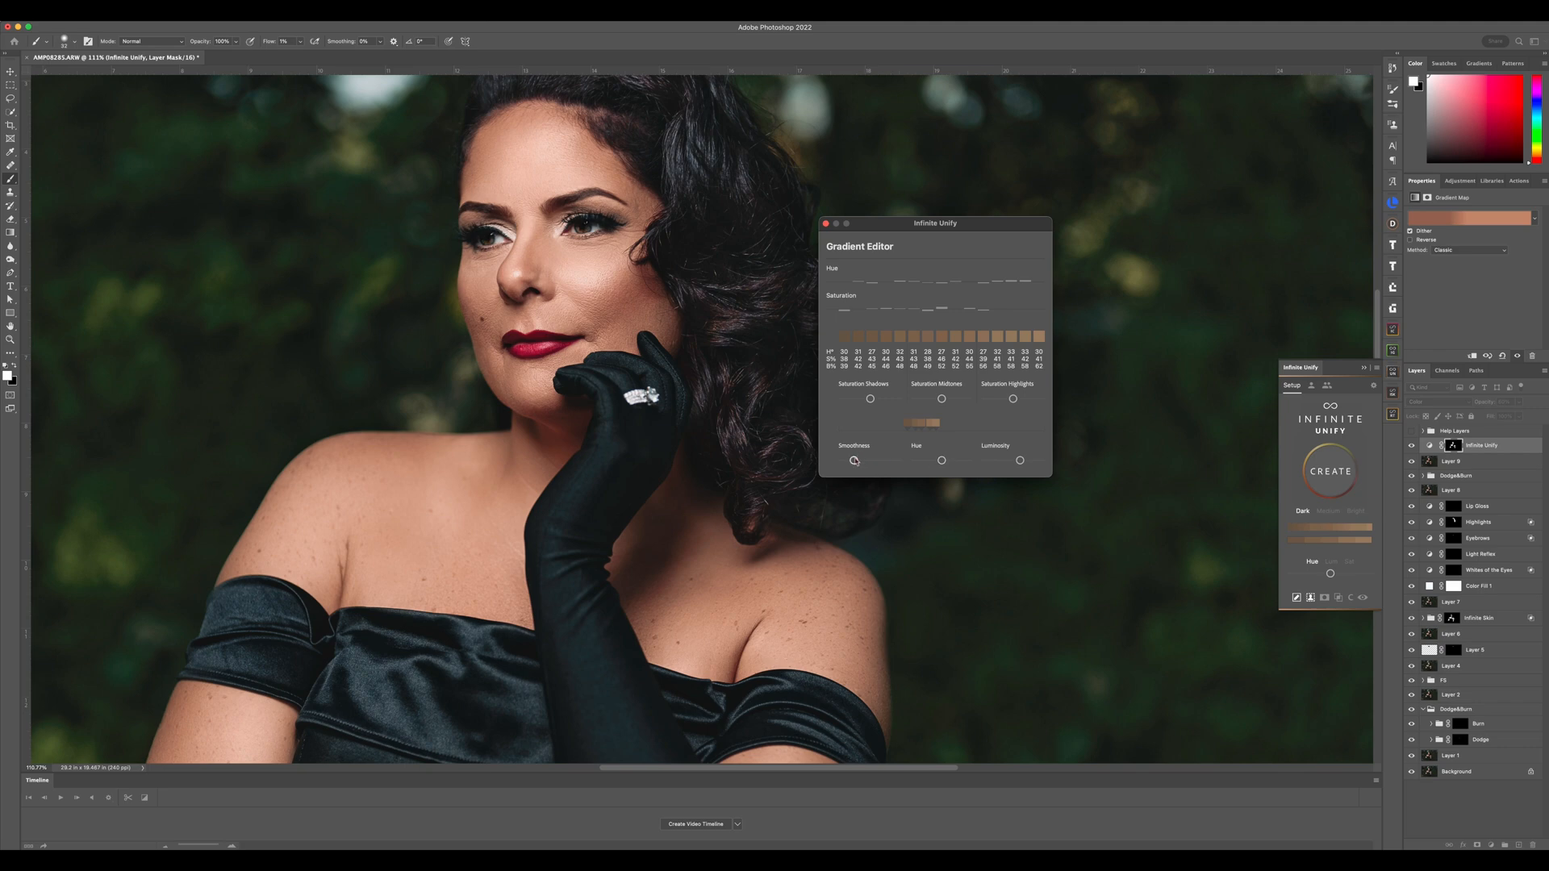
left_click_drag(855, 460, 868, 462)
left_click_drag(867, 460, 875, 462)
left_click(957, 337)
left_click(825, 223)
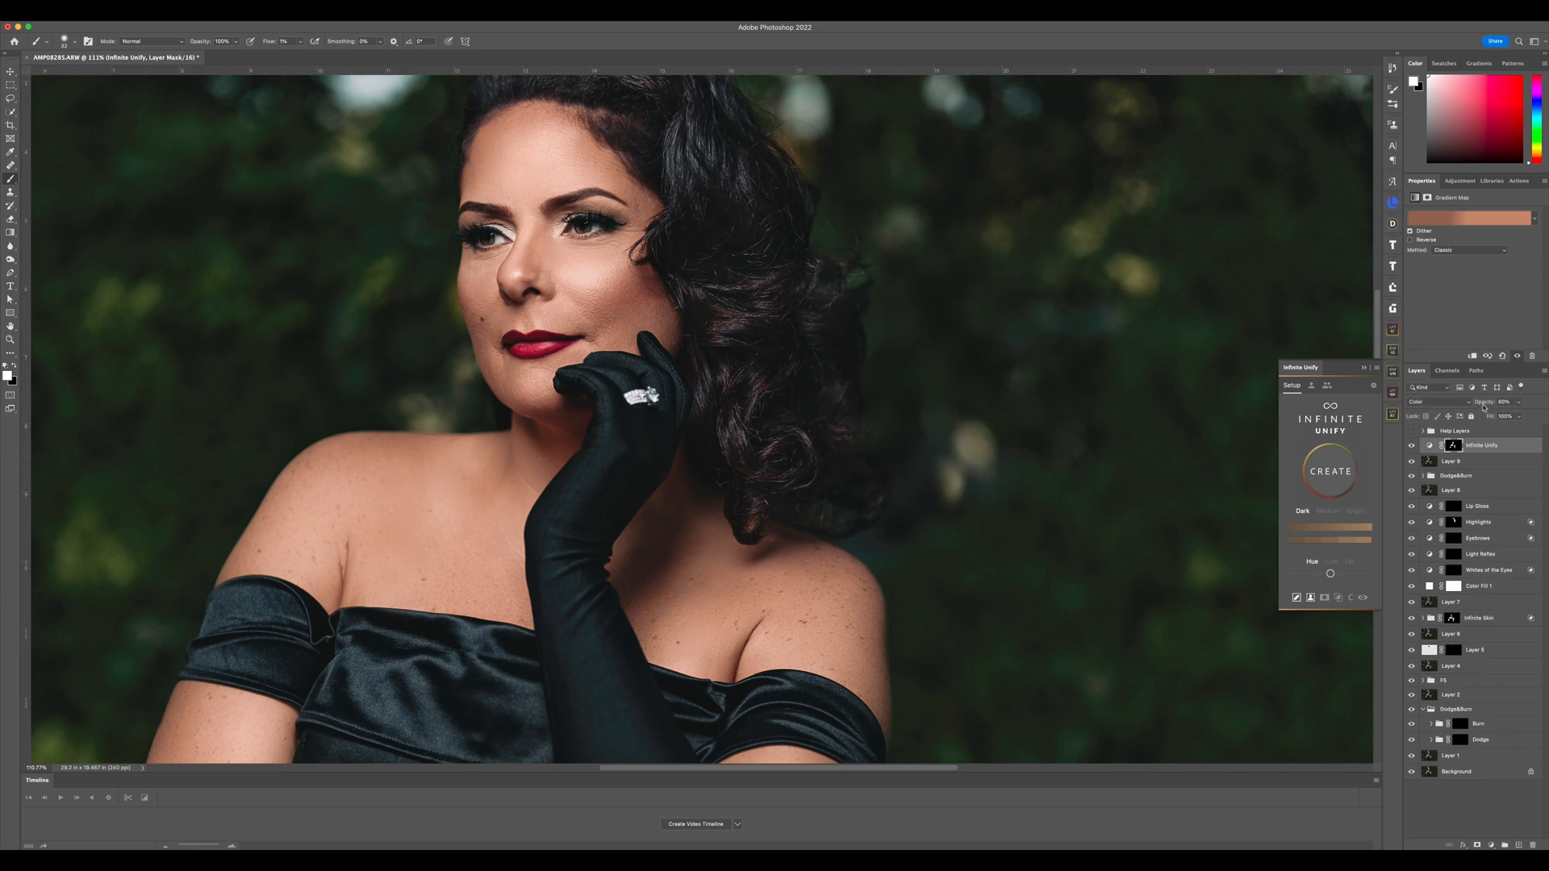
Set the Infinite Unify layer's opacity to 20% and compare the whole figure with and without that layer
key("v")
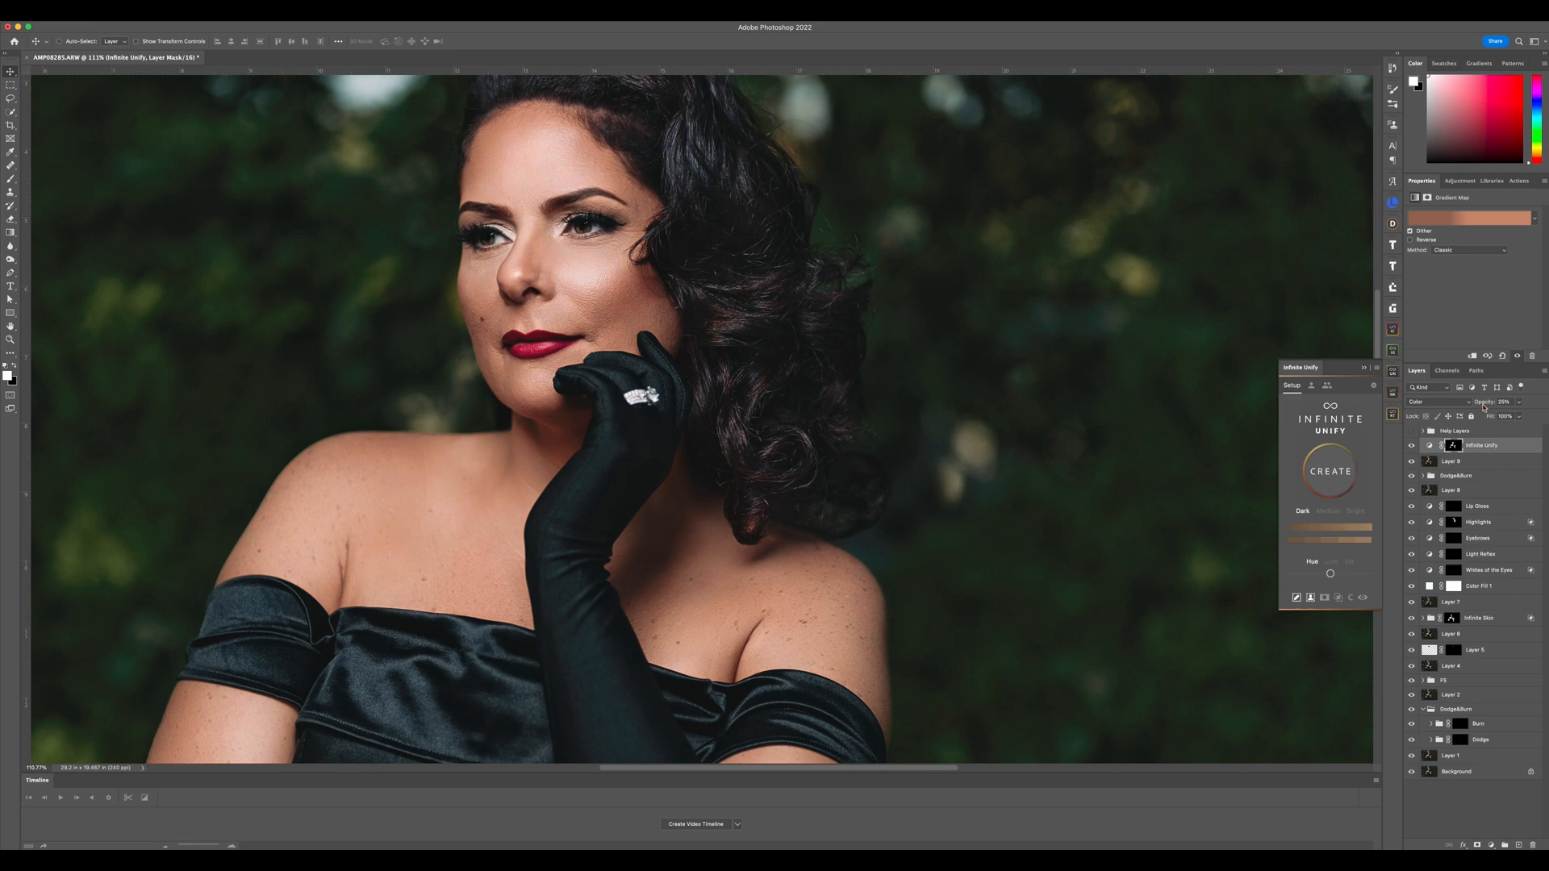
scroll(673, 380, "down", 3)
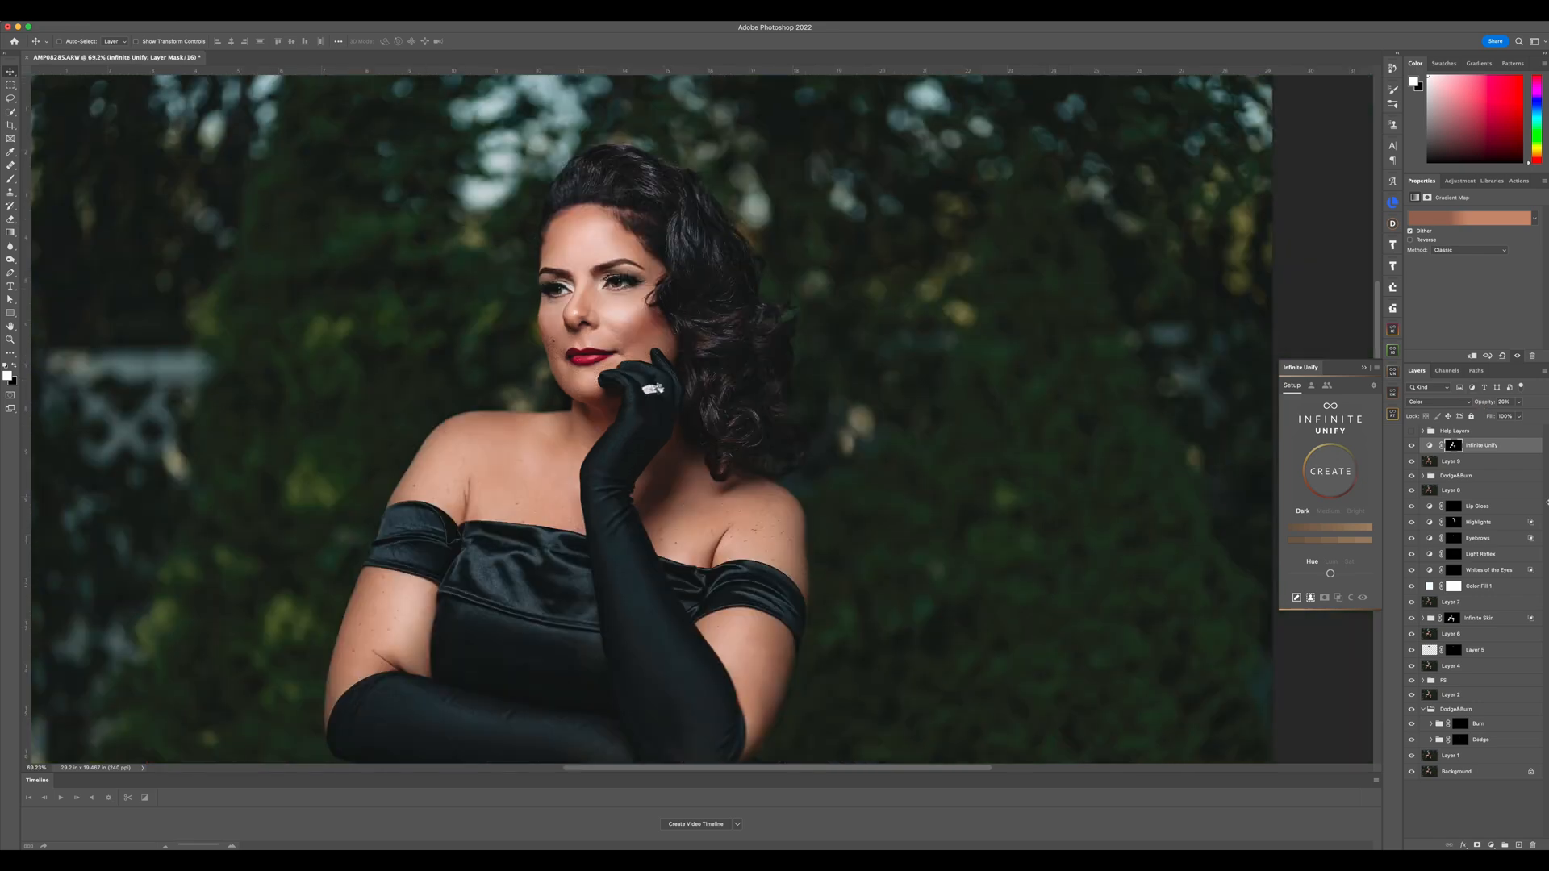
left_click(1412, 446)
left_click(1411, 446)
left_click(1411, 446)
left_click(1412, 447)
Inspect the unified skin up close and compare the full retouch repeatedly with the original Background layer
scroll(617, 392, "up", 5)
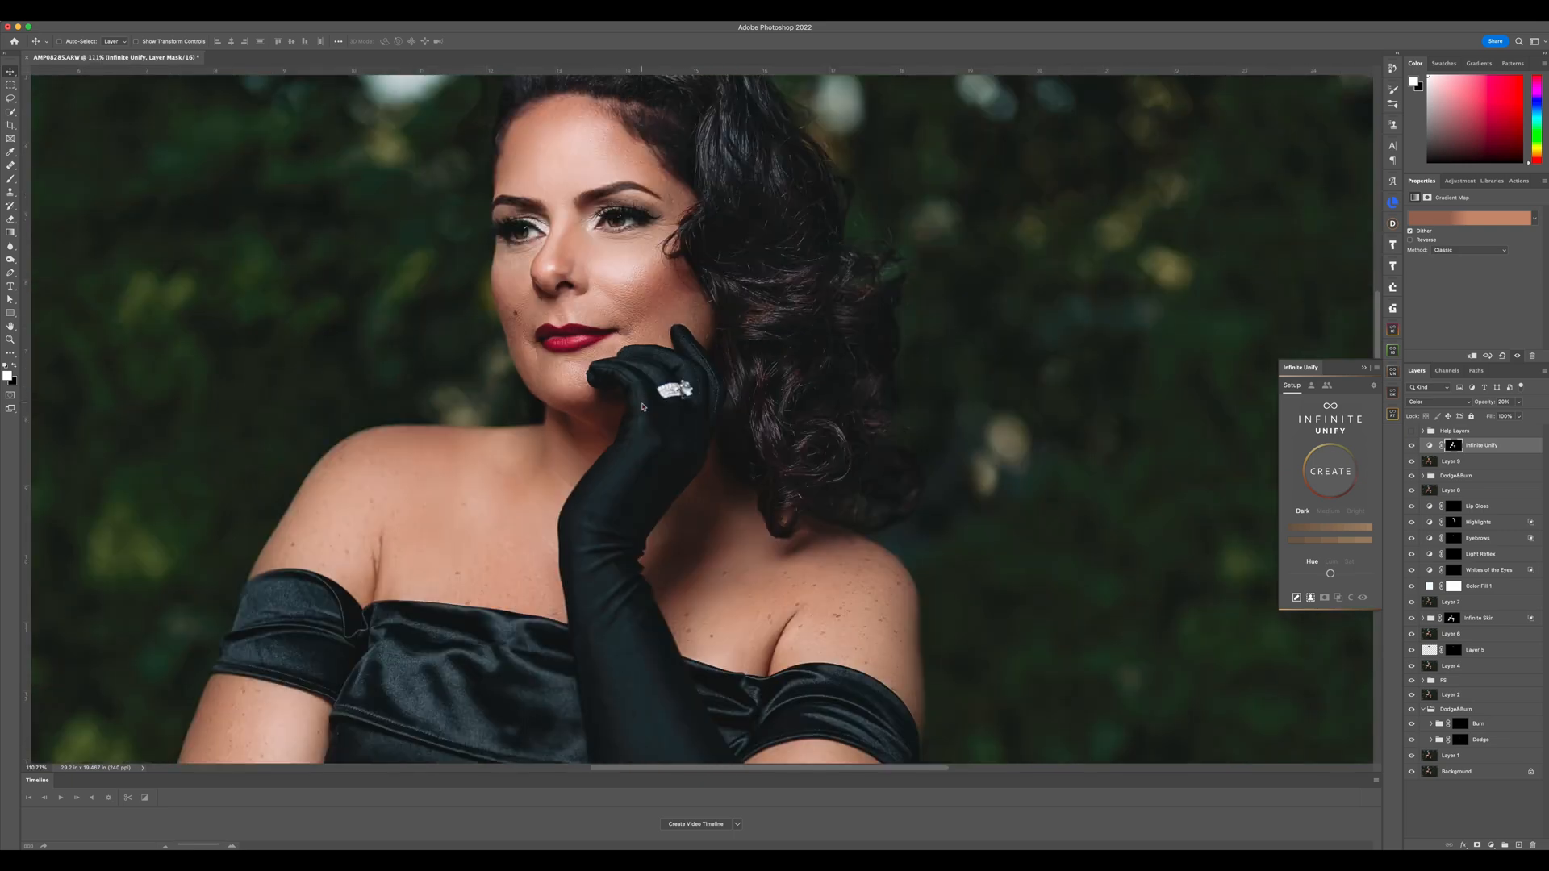
scroll(655, 363, "up", 3)
scroll(654, 363, "down", 6)
left_click(1411, 772, "alt")
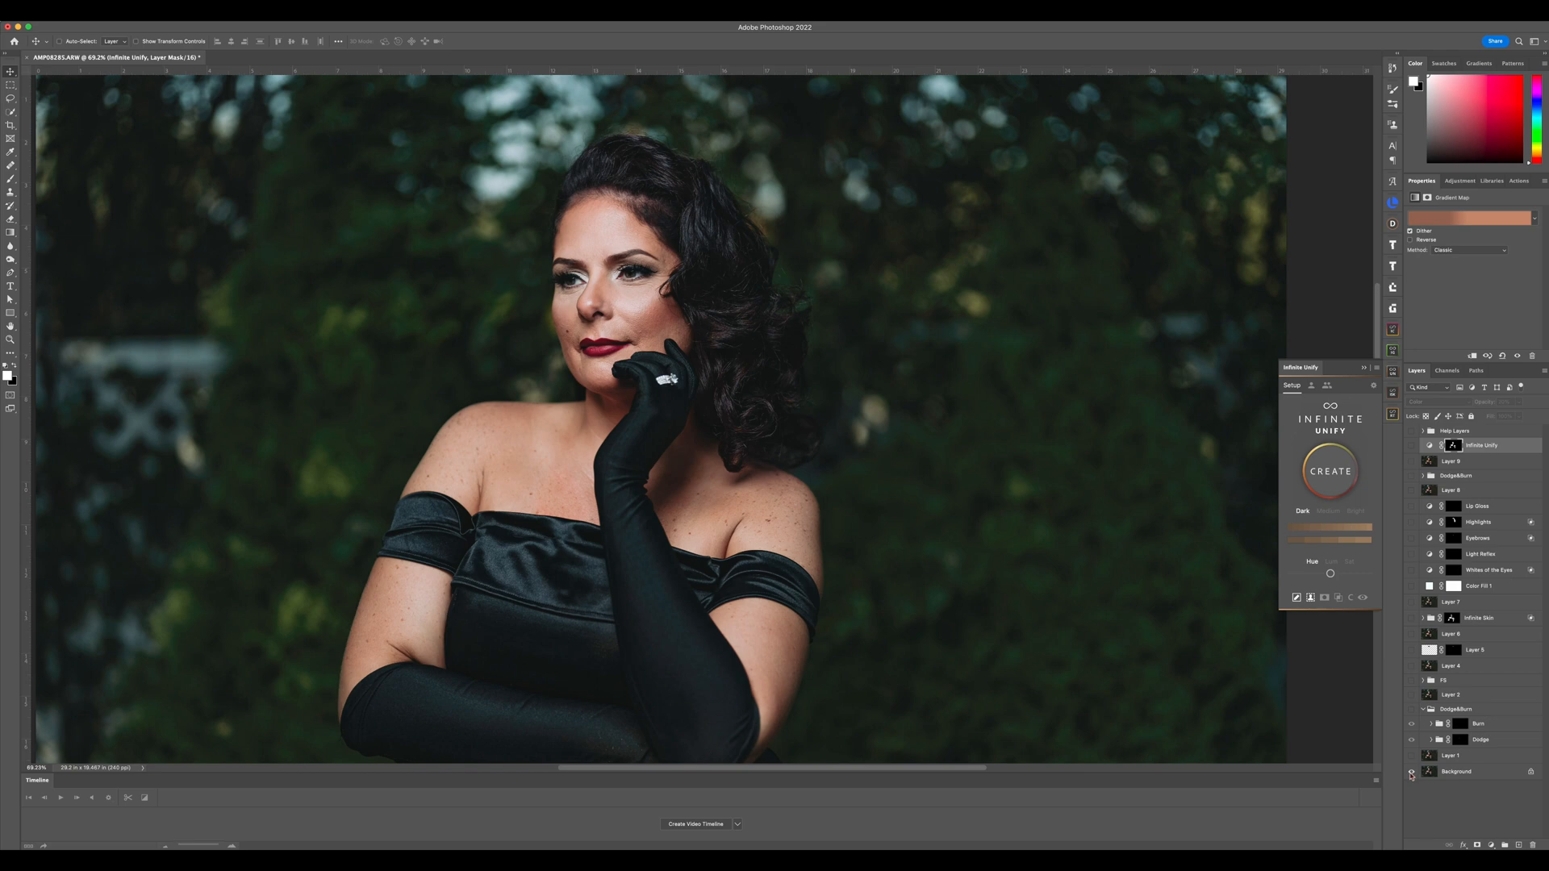
left_click(1411, 773, "alt")
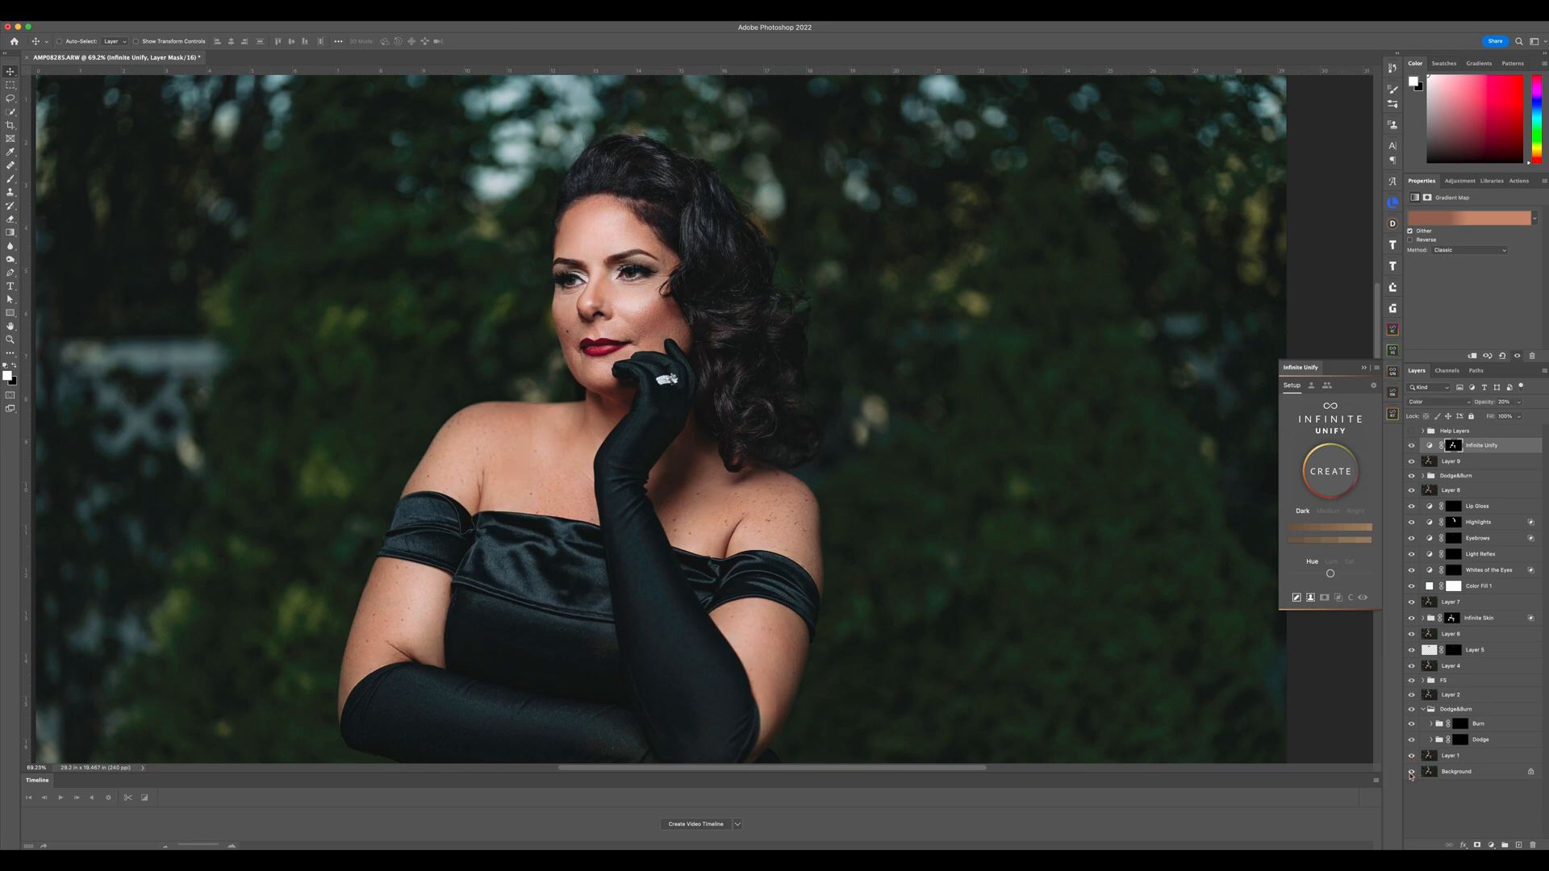
left_click(1411, 772, "alt")
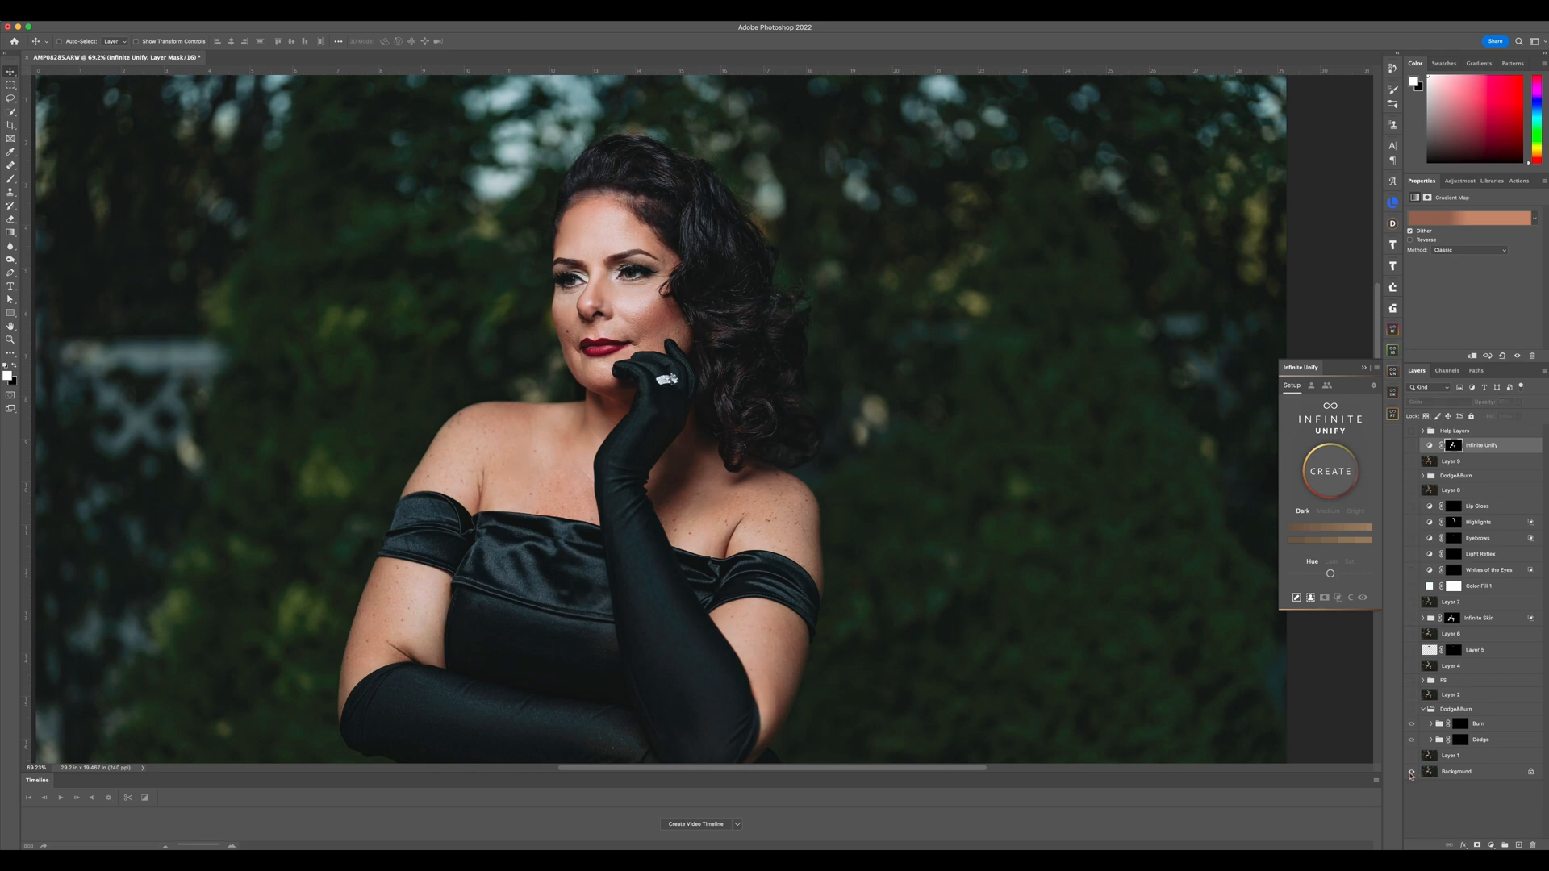
left_click(1411, 773, "alt")
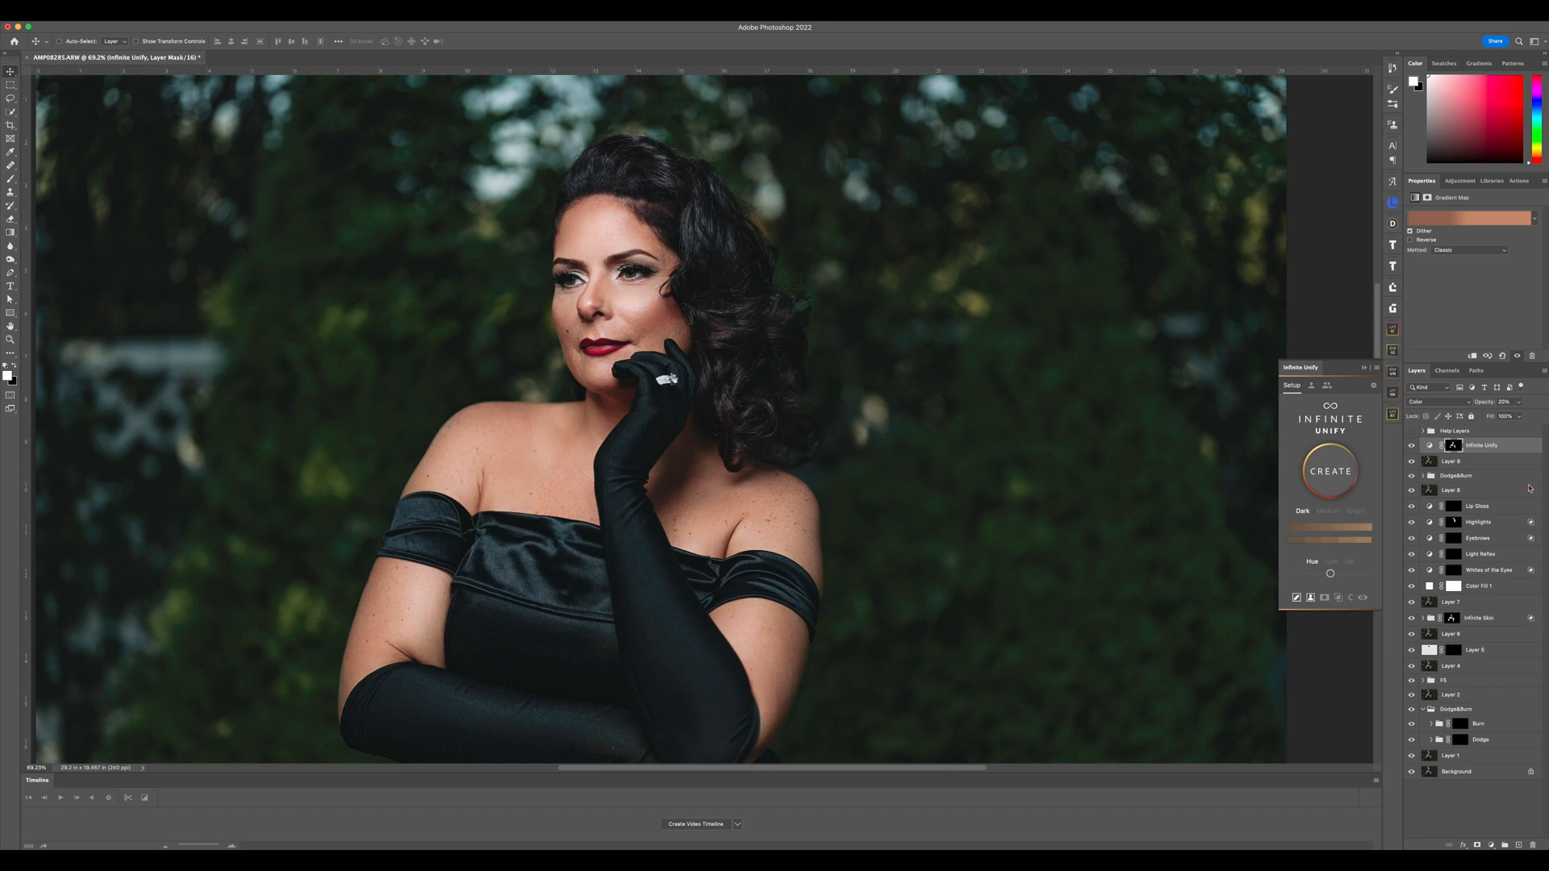
Stamp all visible layers into a new top layer and apply Infinite Retouch Sharpen with no preset and the viewing distance in inches
key("super+alt+shift+e")
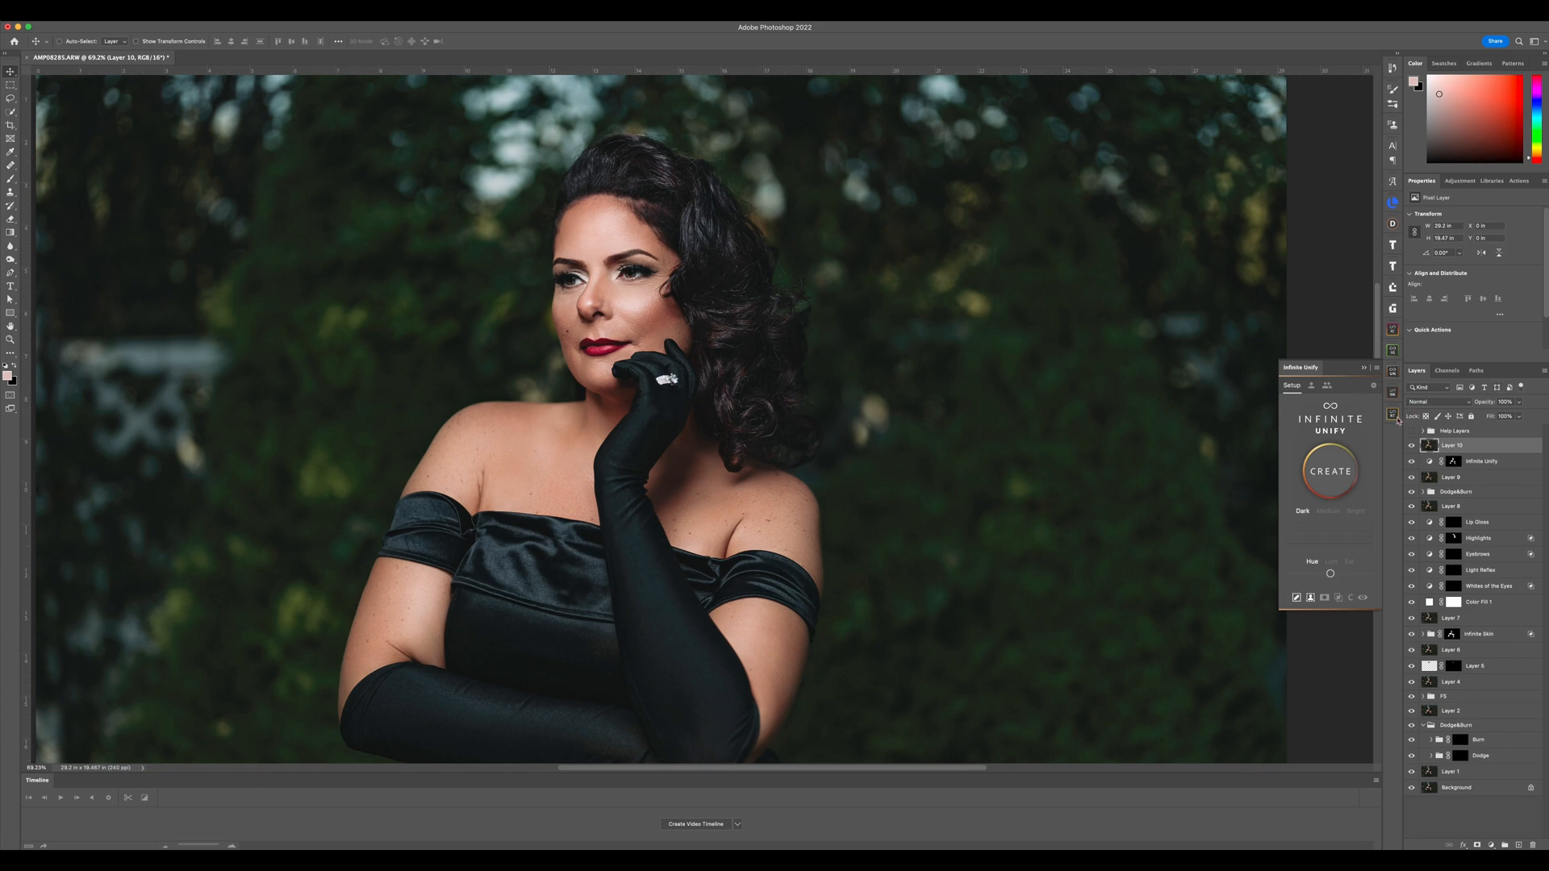
left_click(1393, 415)
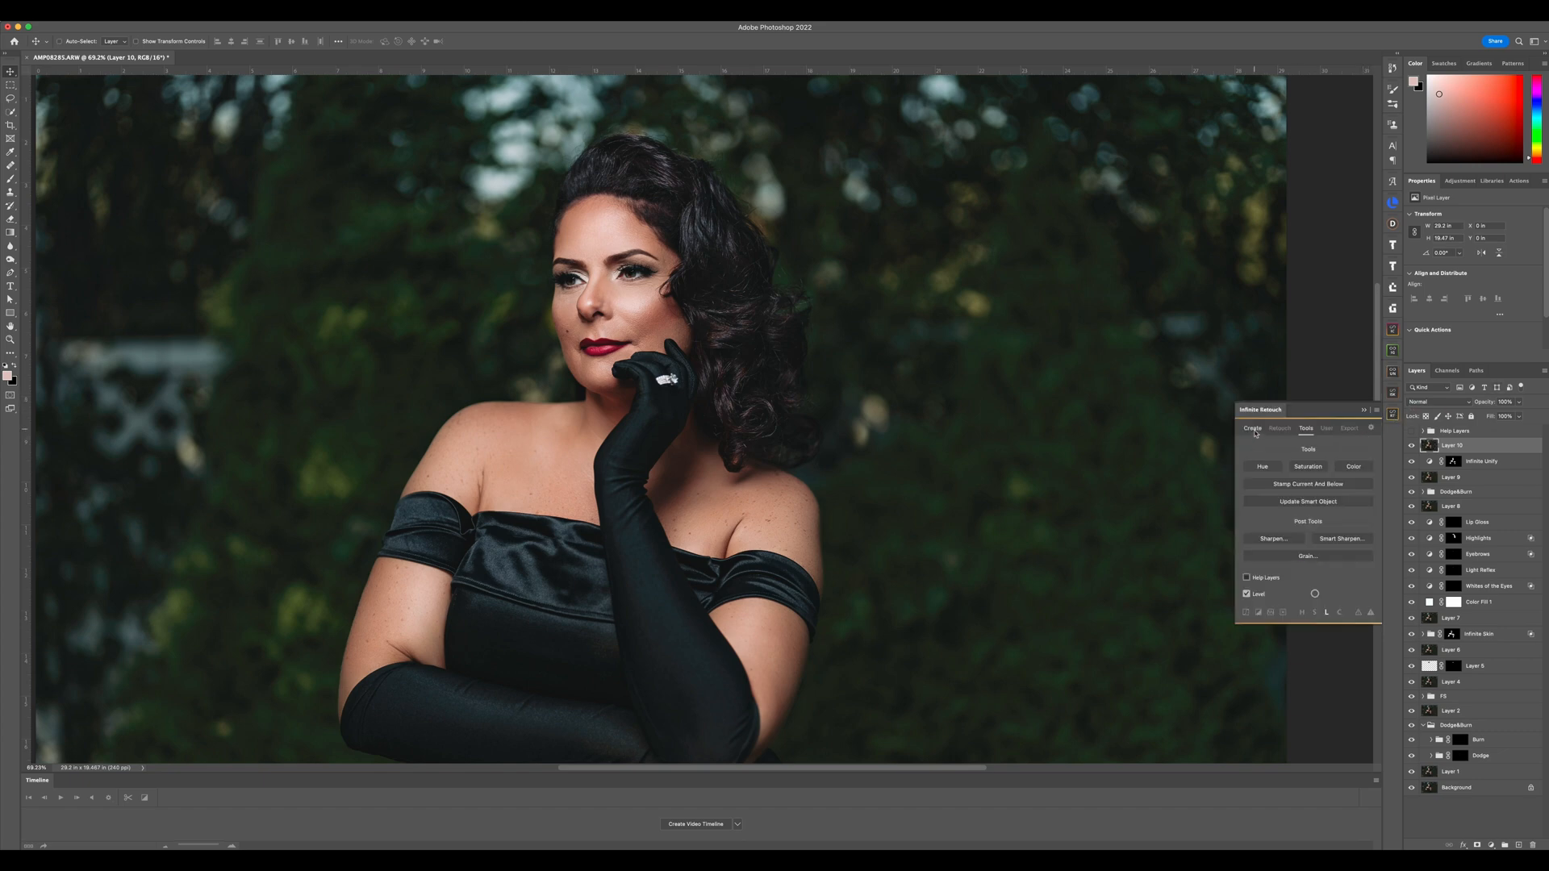
left_click(1253, 430)
left_click(1280, 428)
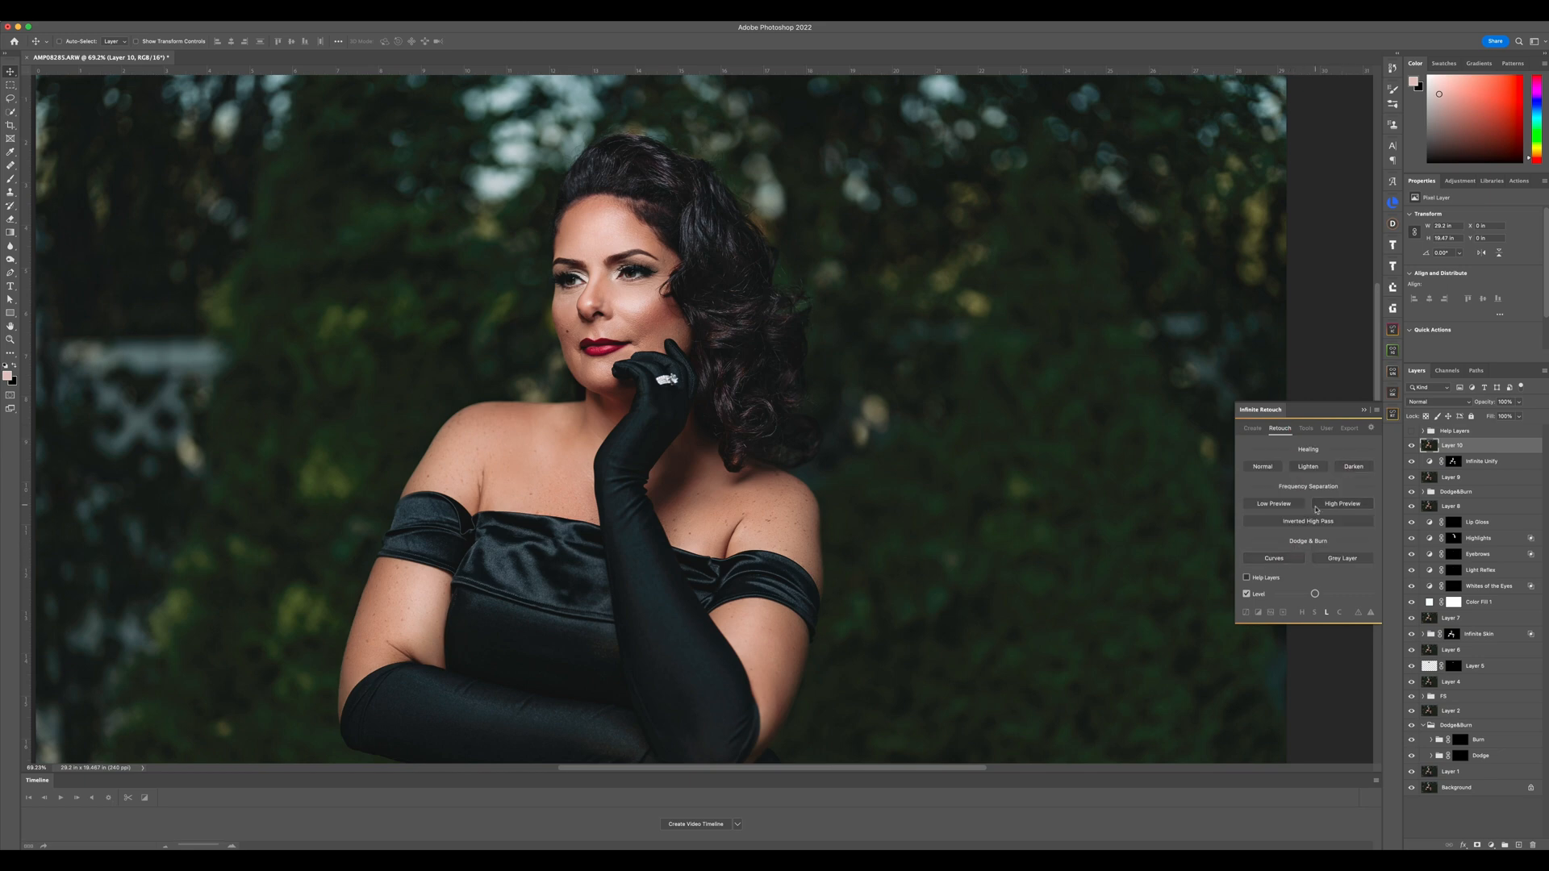
left_click(1305, 429)
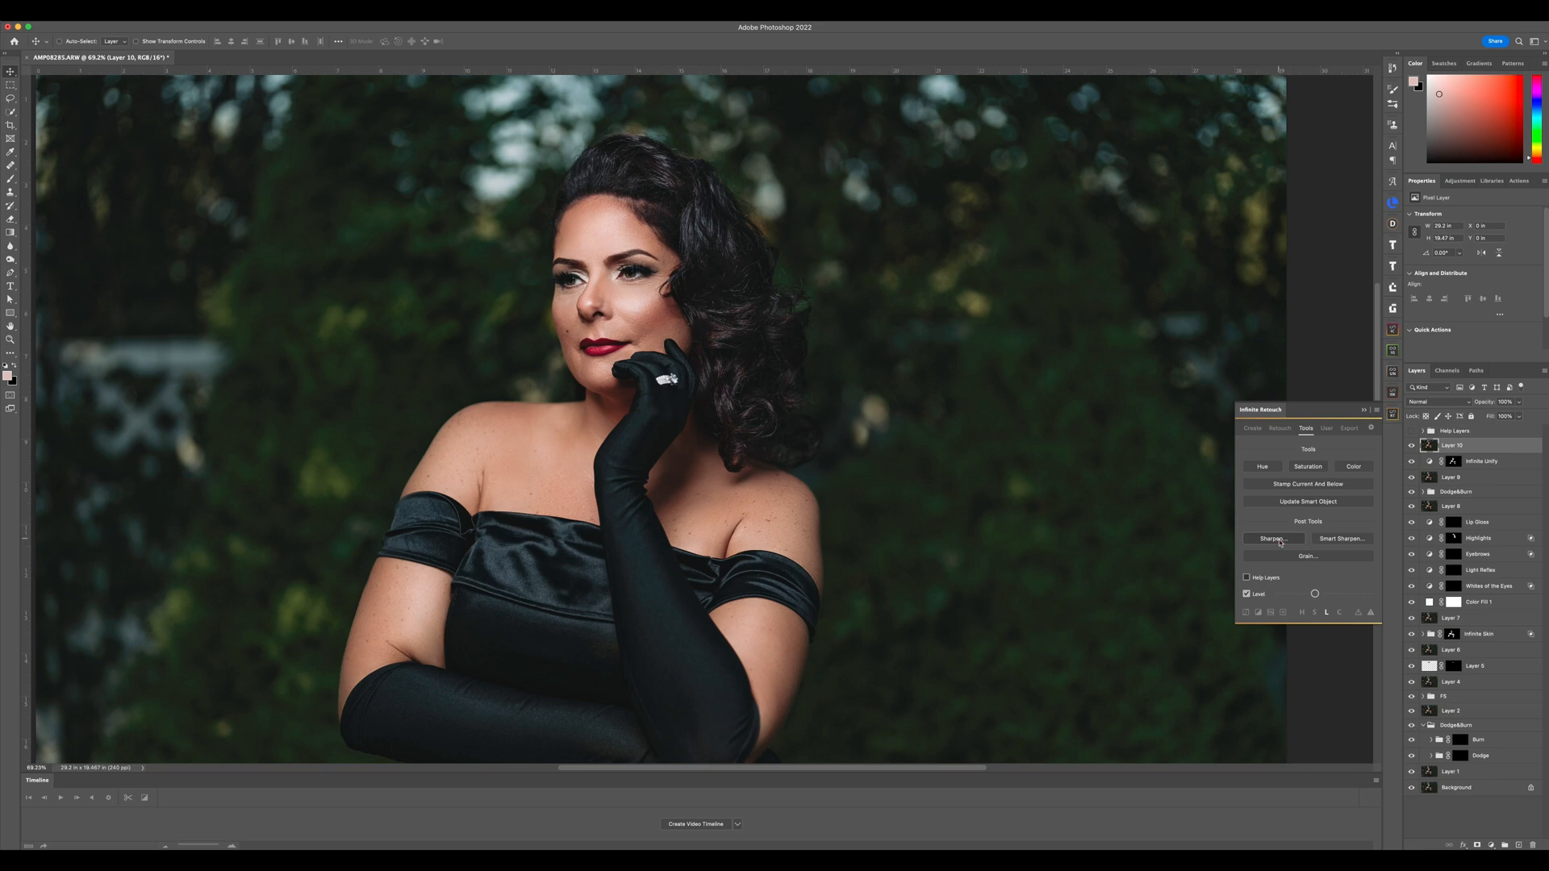
left_click(1279, 542)
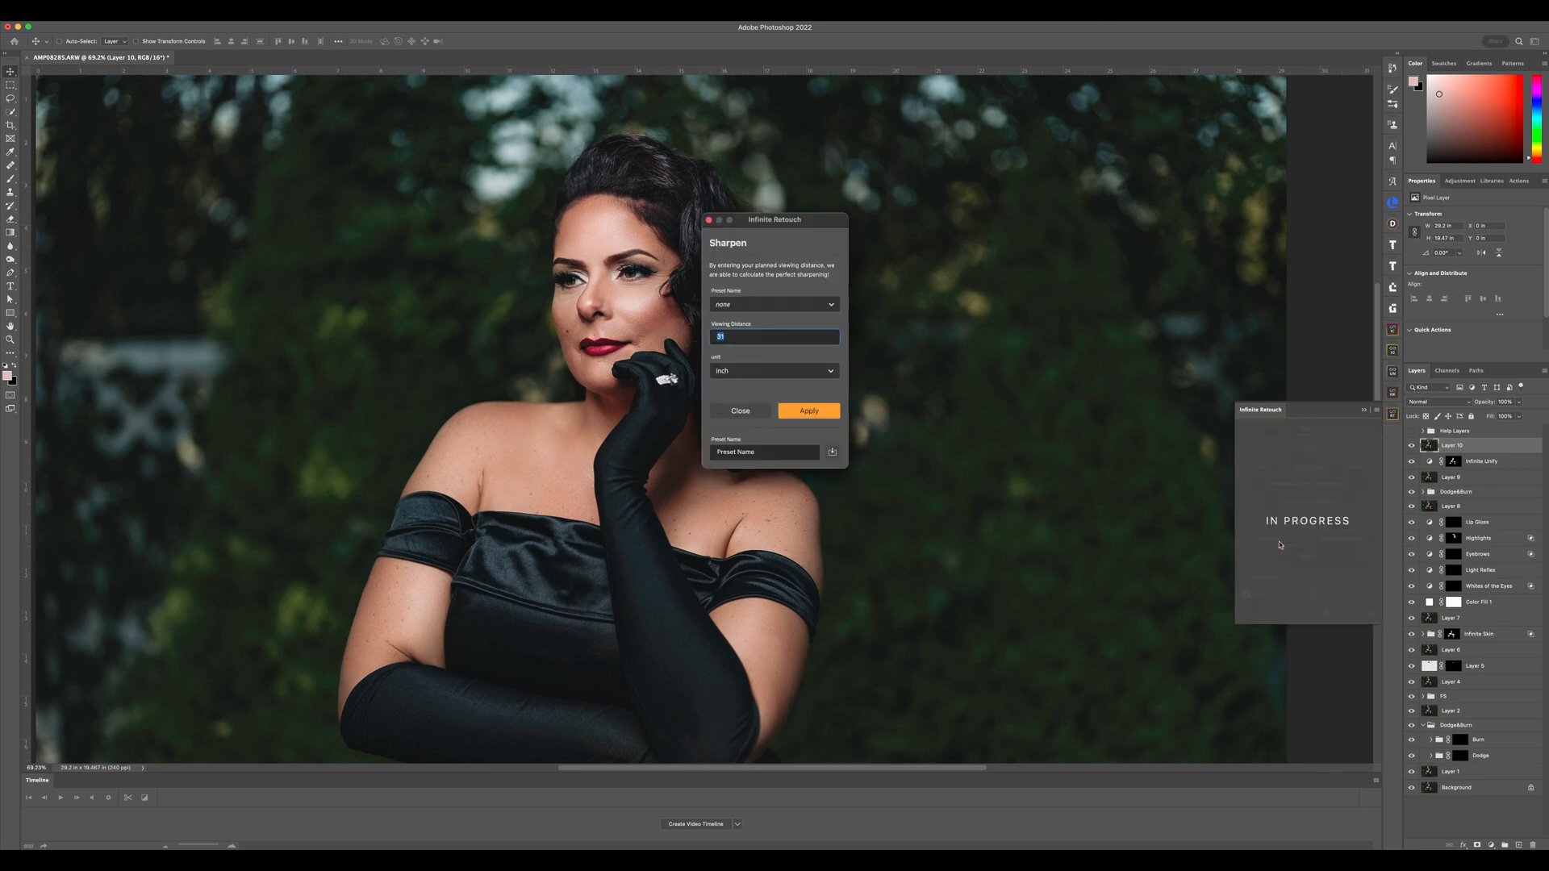
left_click(807, 411)
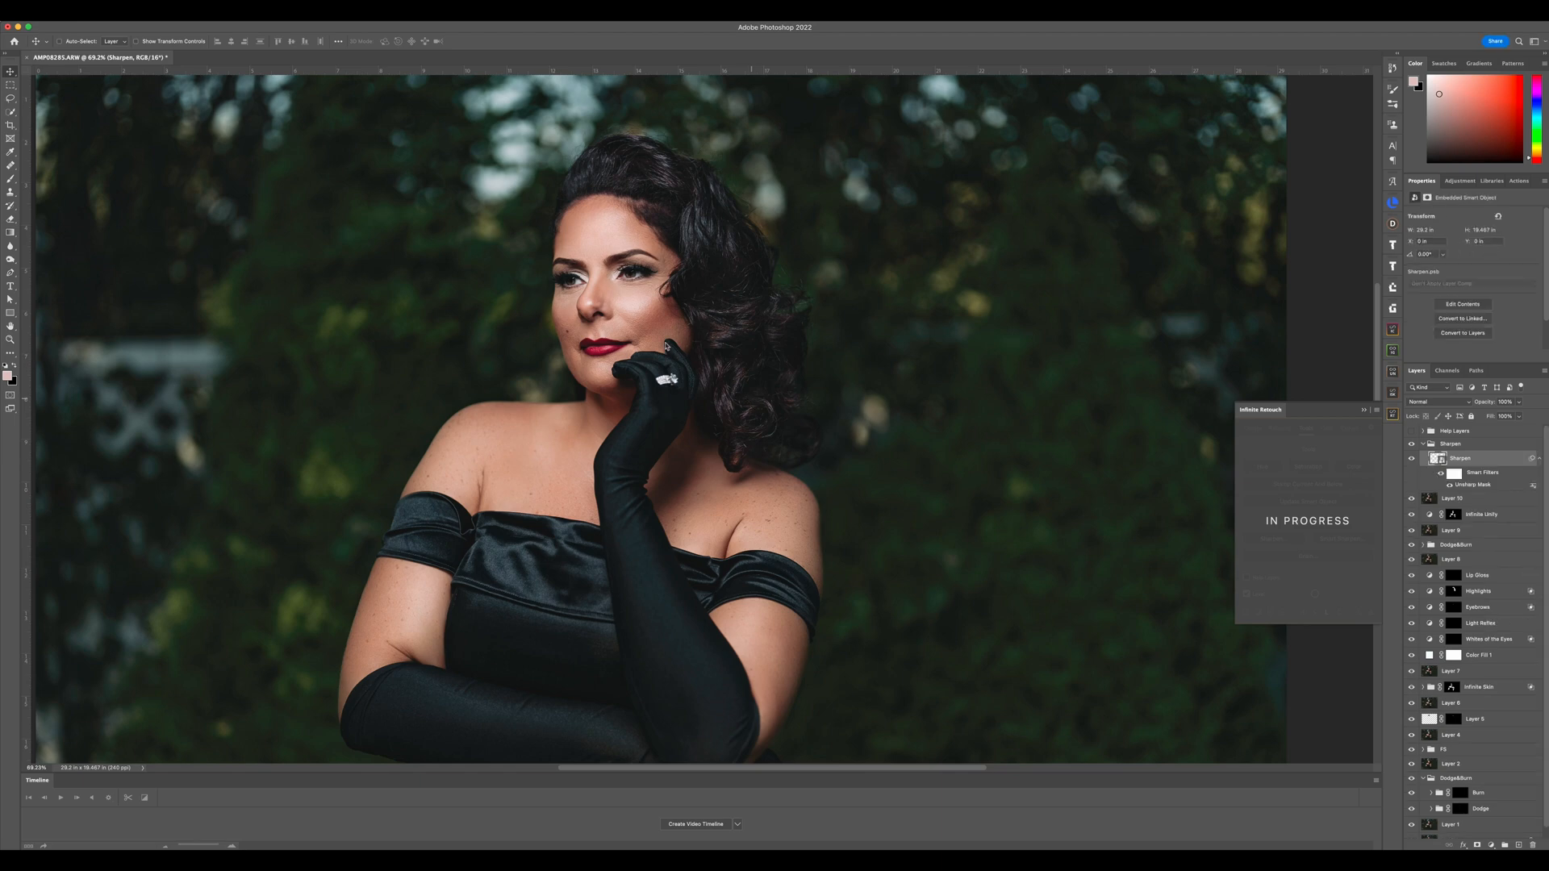
Compare the face up close with and without the Sharpen group, and collapse the group
scroll(634, 325, "up", 5)
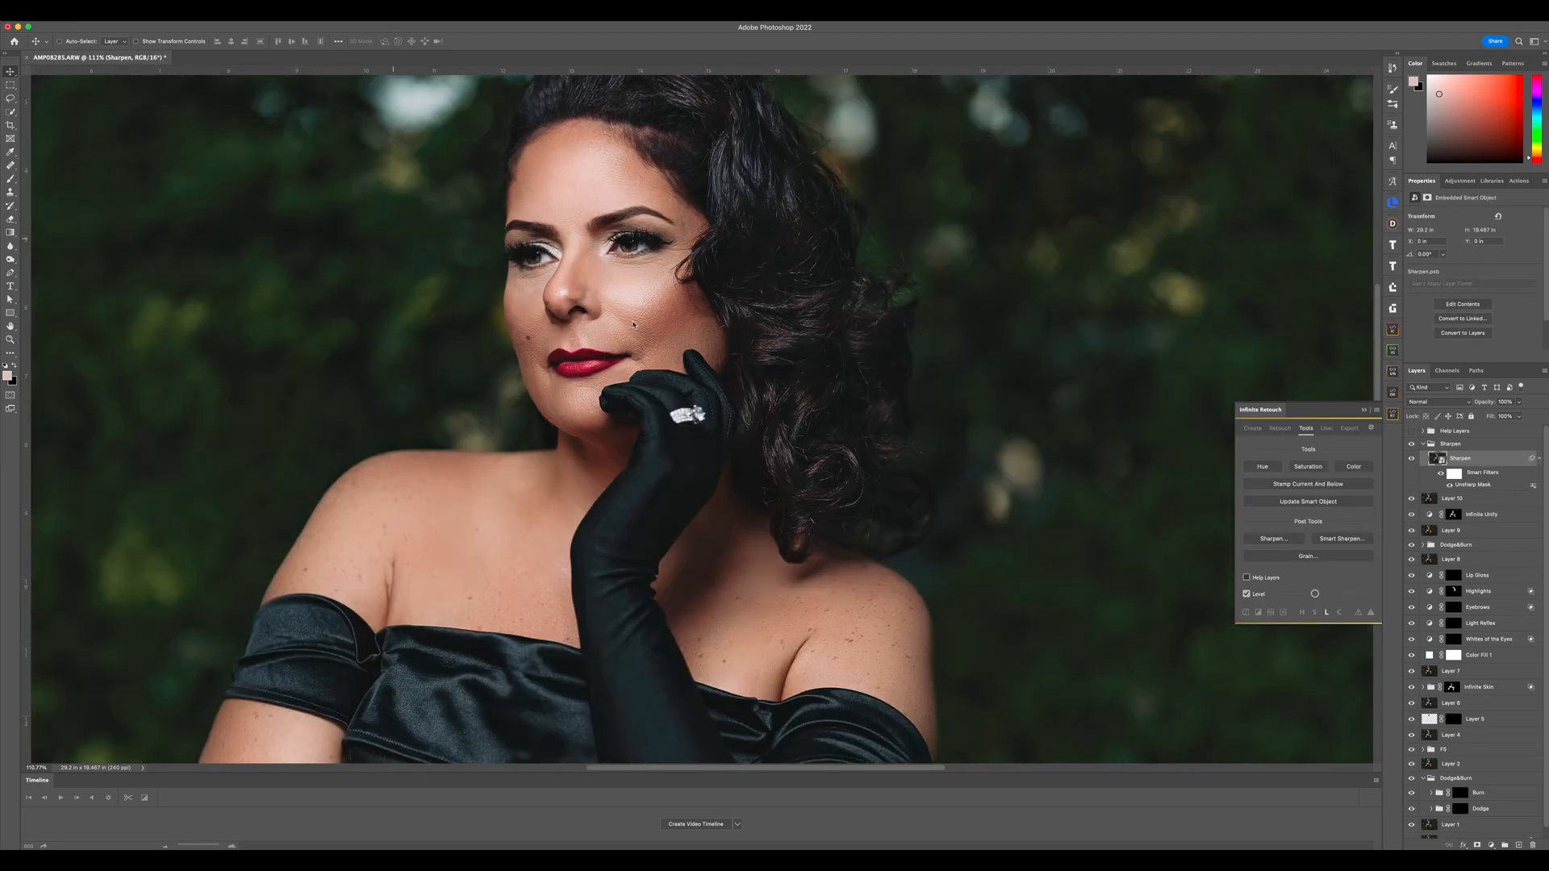
scroll(633, 325, "up", 4)
left_click_drag(681, 279, 670, 396)
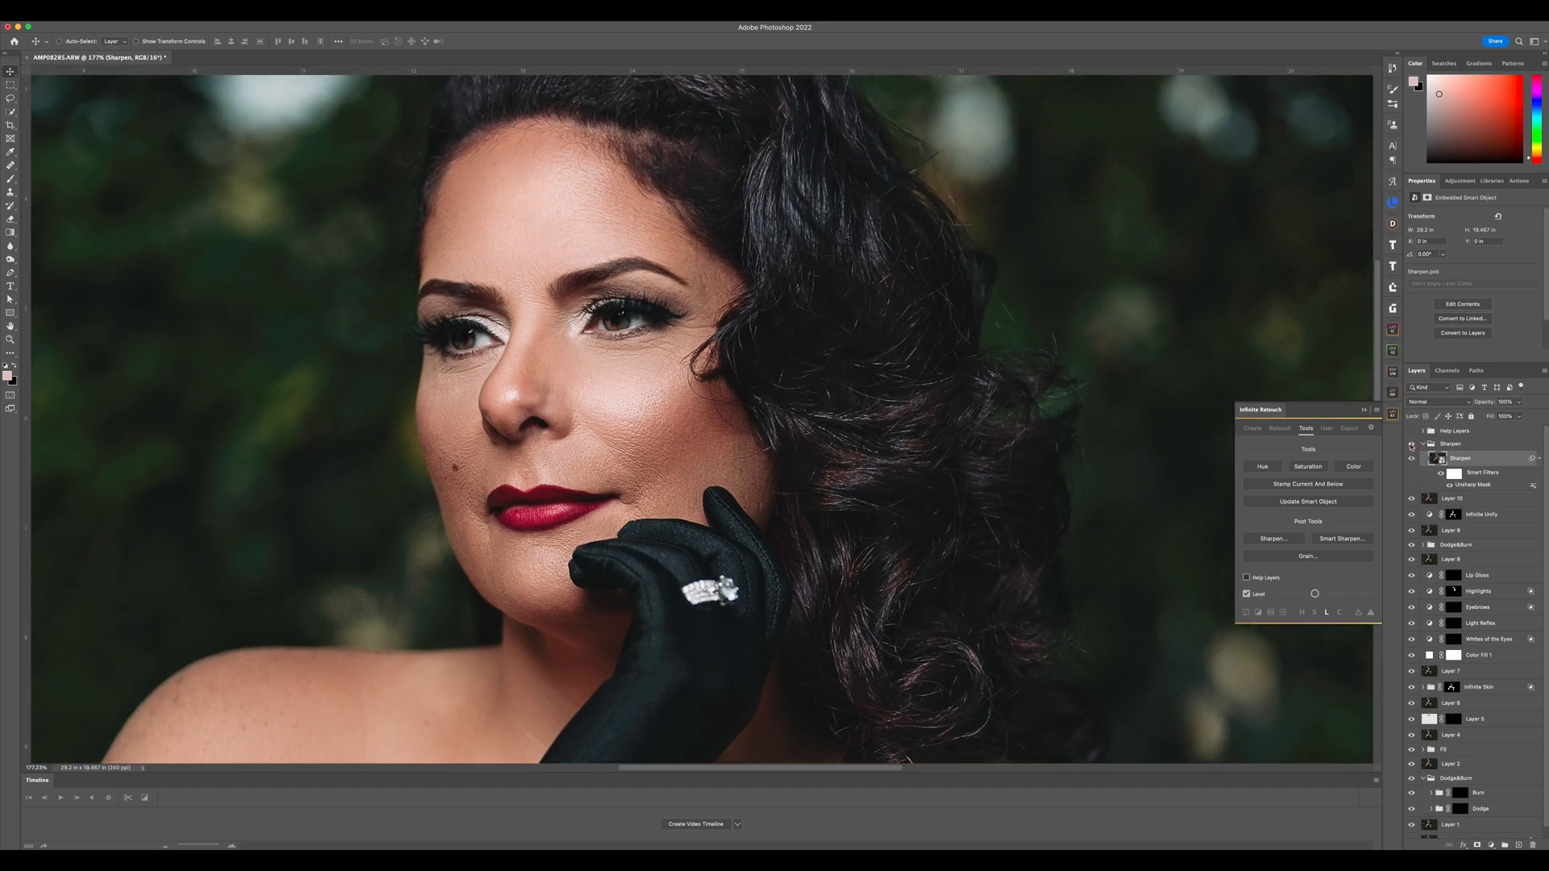
left_click(1410, 444)
left_click(1411, 444)
left_click(1424, 444)
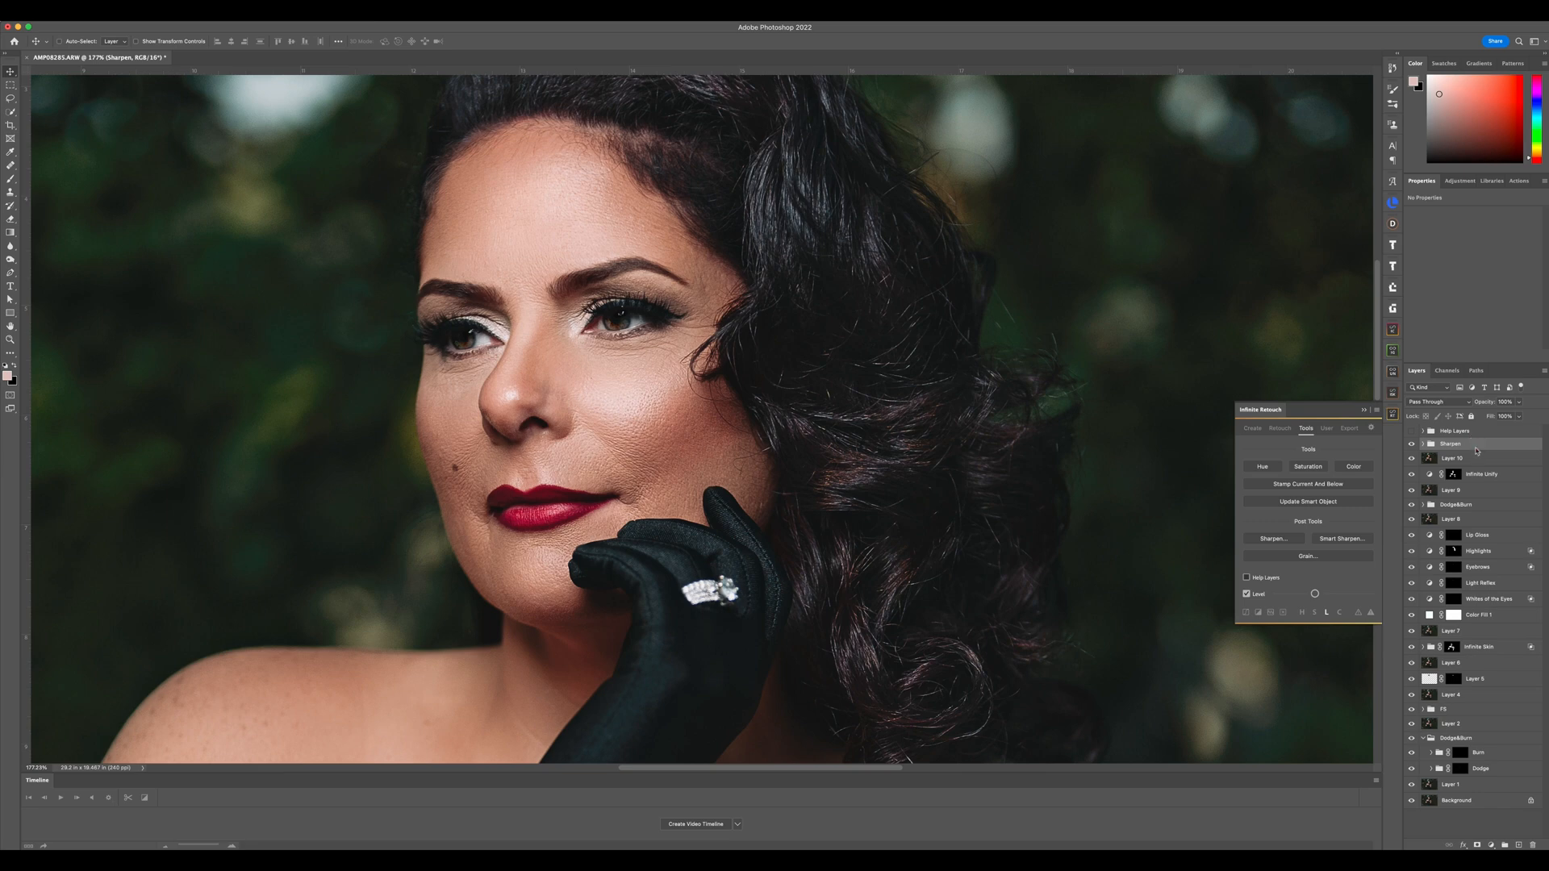
Apply Infinite Retouch Grain with no preset, the Holy Grain method, grain size 100, a reduced grain amount and lens damage amount 0
left_click(1330, 559)
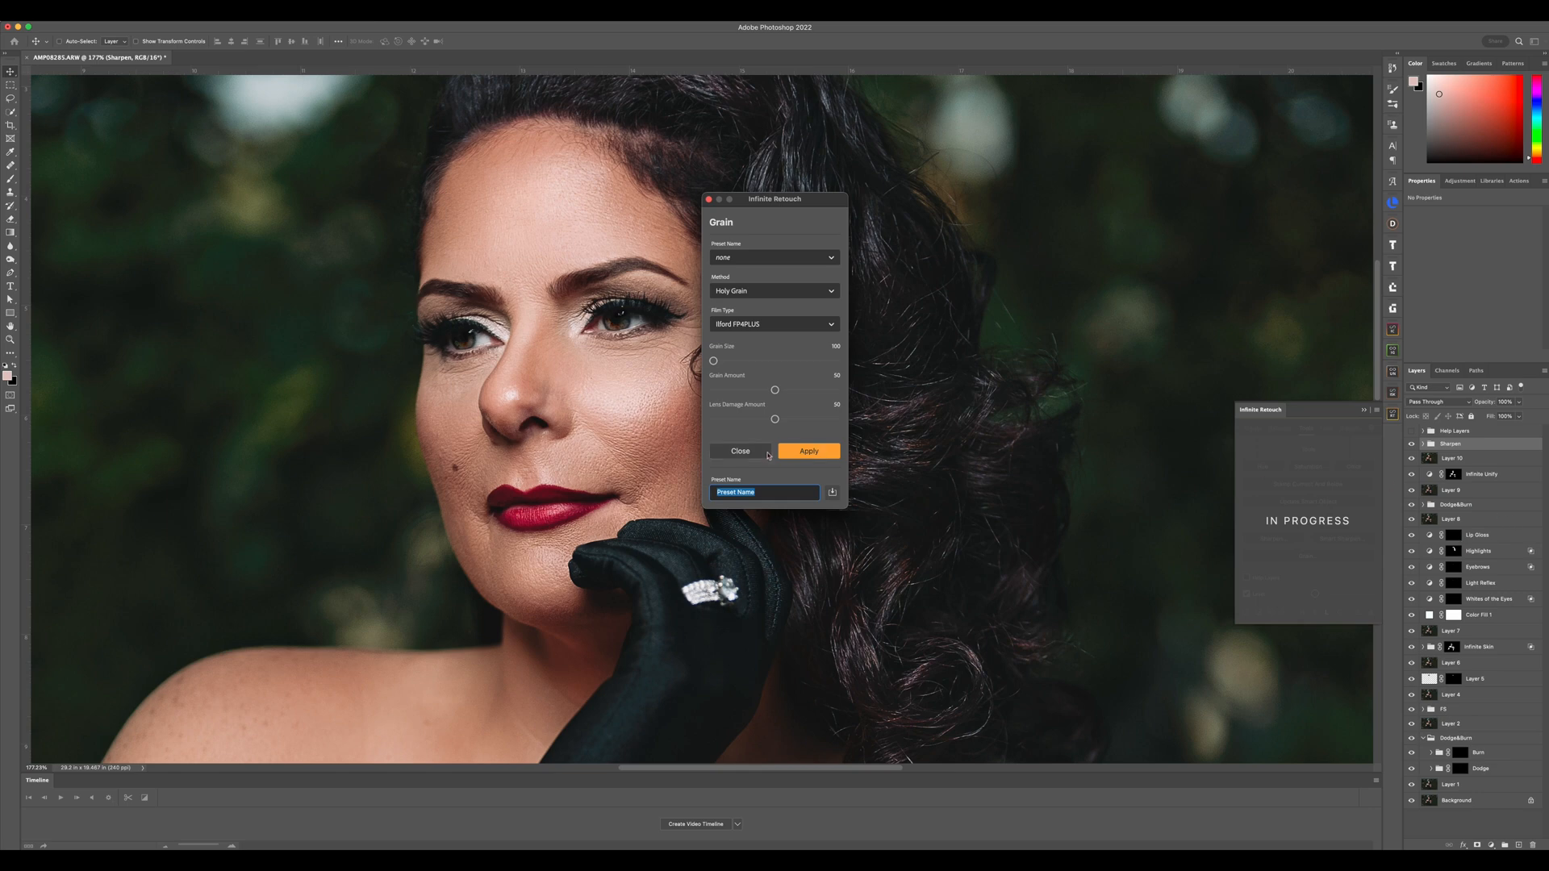
left_click_drag(774, 390, 705, 421)
left_click(786, 448)
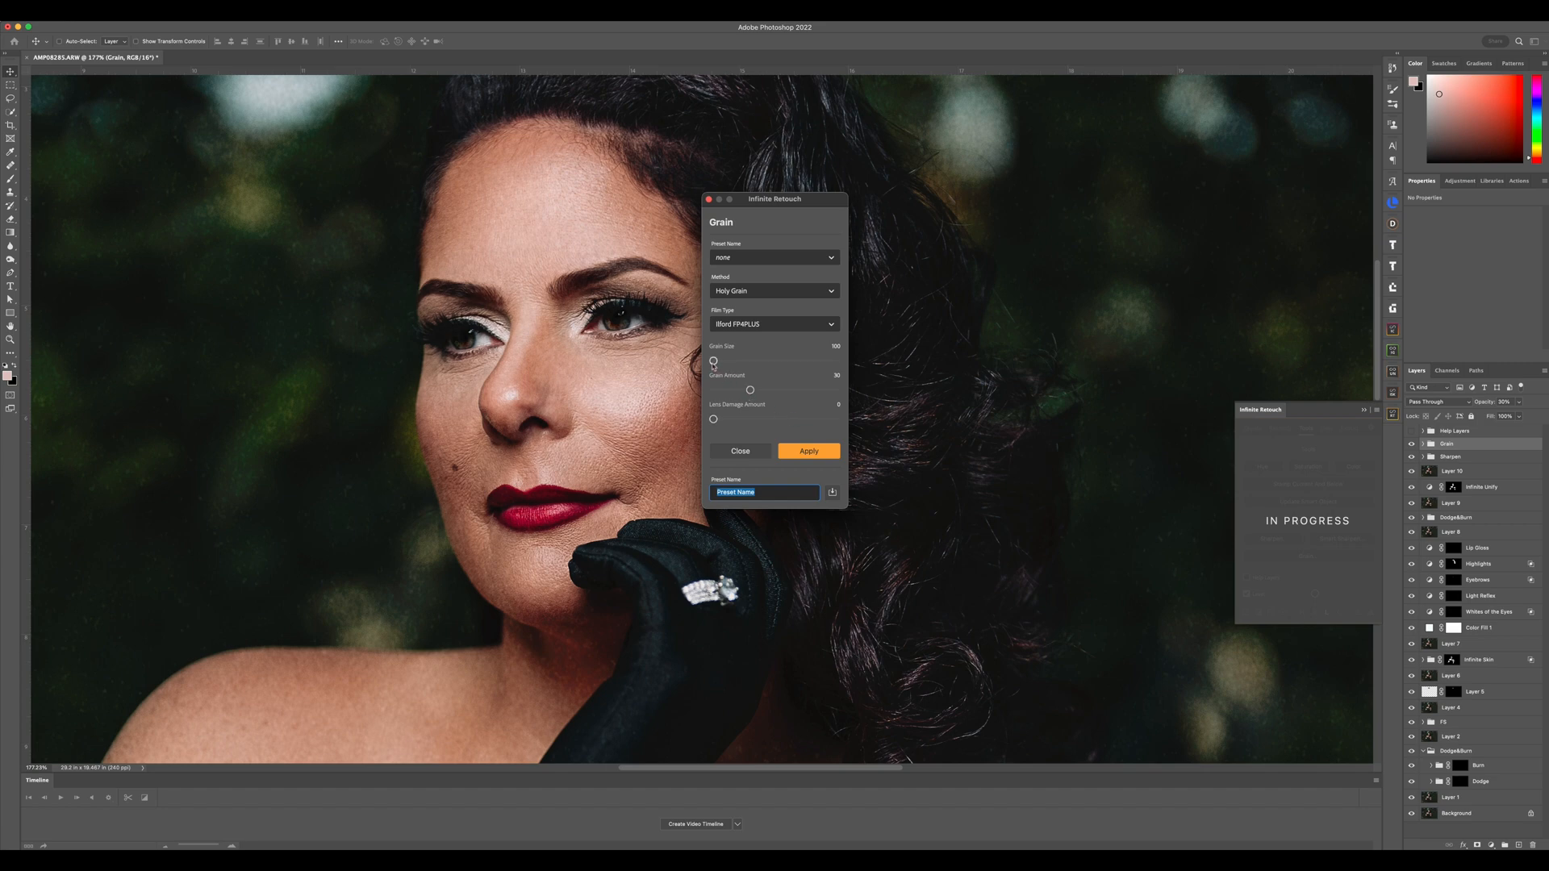
left_click(713, 364)
left_click_drag(743, 391, 736, 393)
left_click(809, 451)
left_click(807, 452)
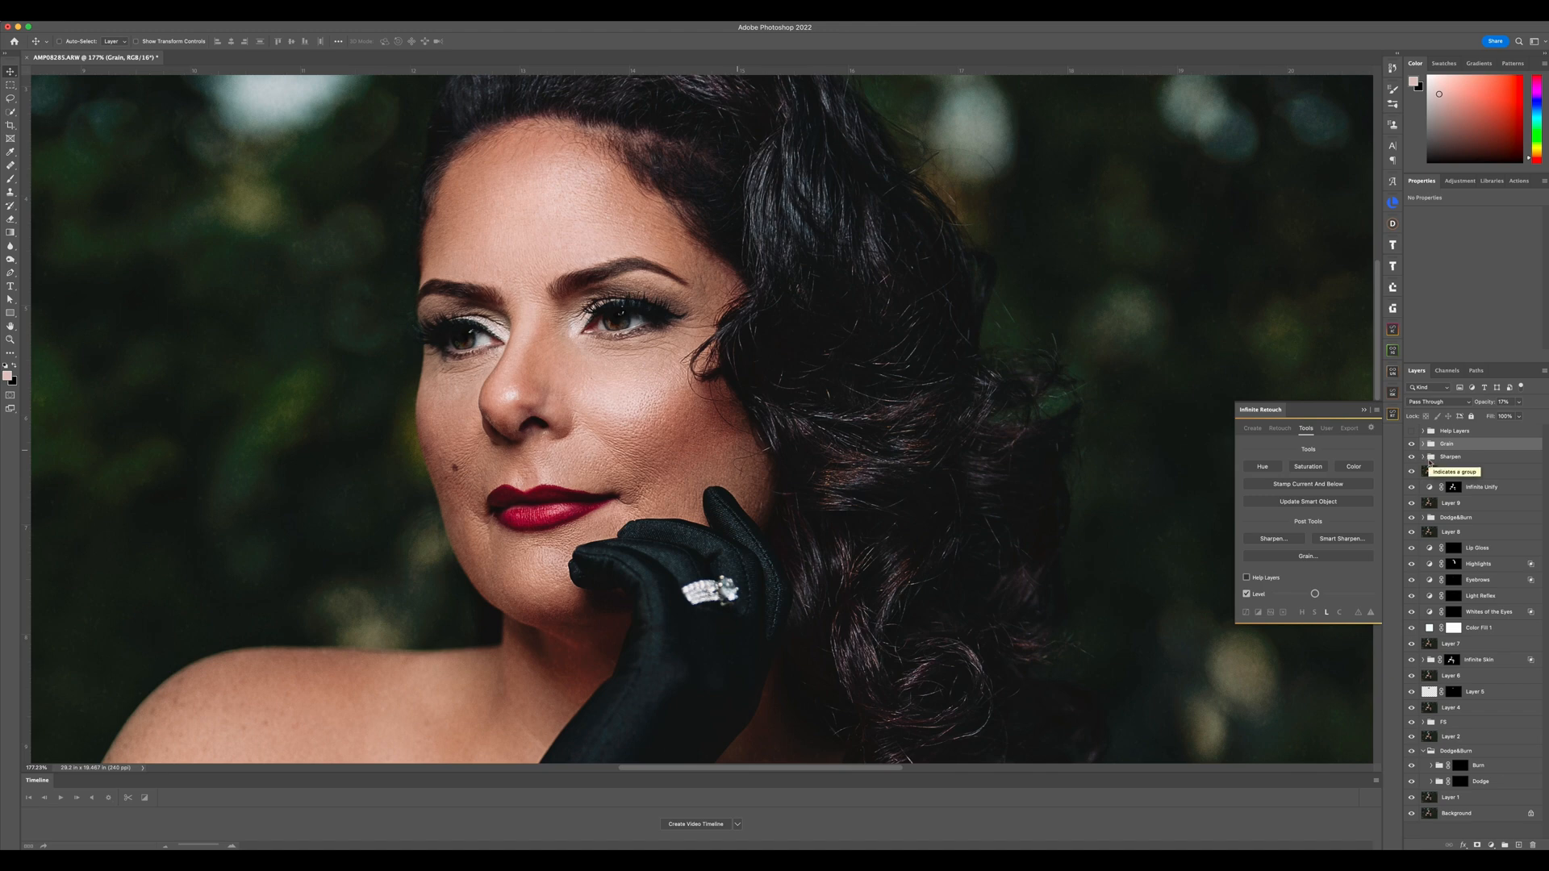
Set the Grain group's opacity to 5% and compare the portrait with and without the grain
key("0")
key("5")
left_click(1413, 443)
left_click(1413, 444)
scroll(584, 246, "up", 1)
scroll(661, 331, "down", 3)
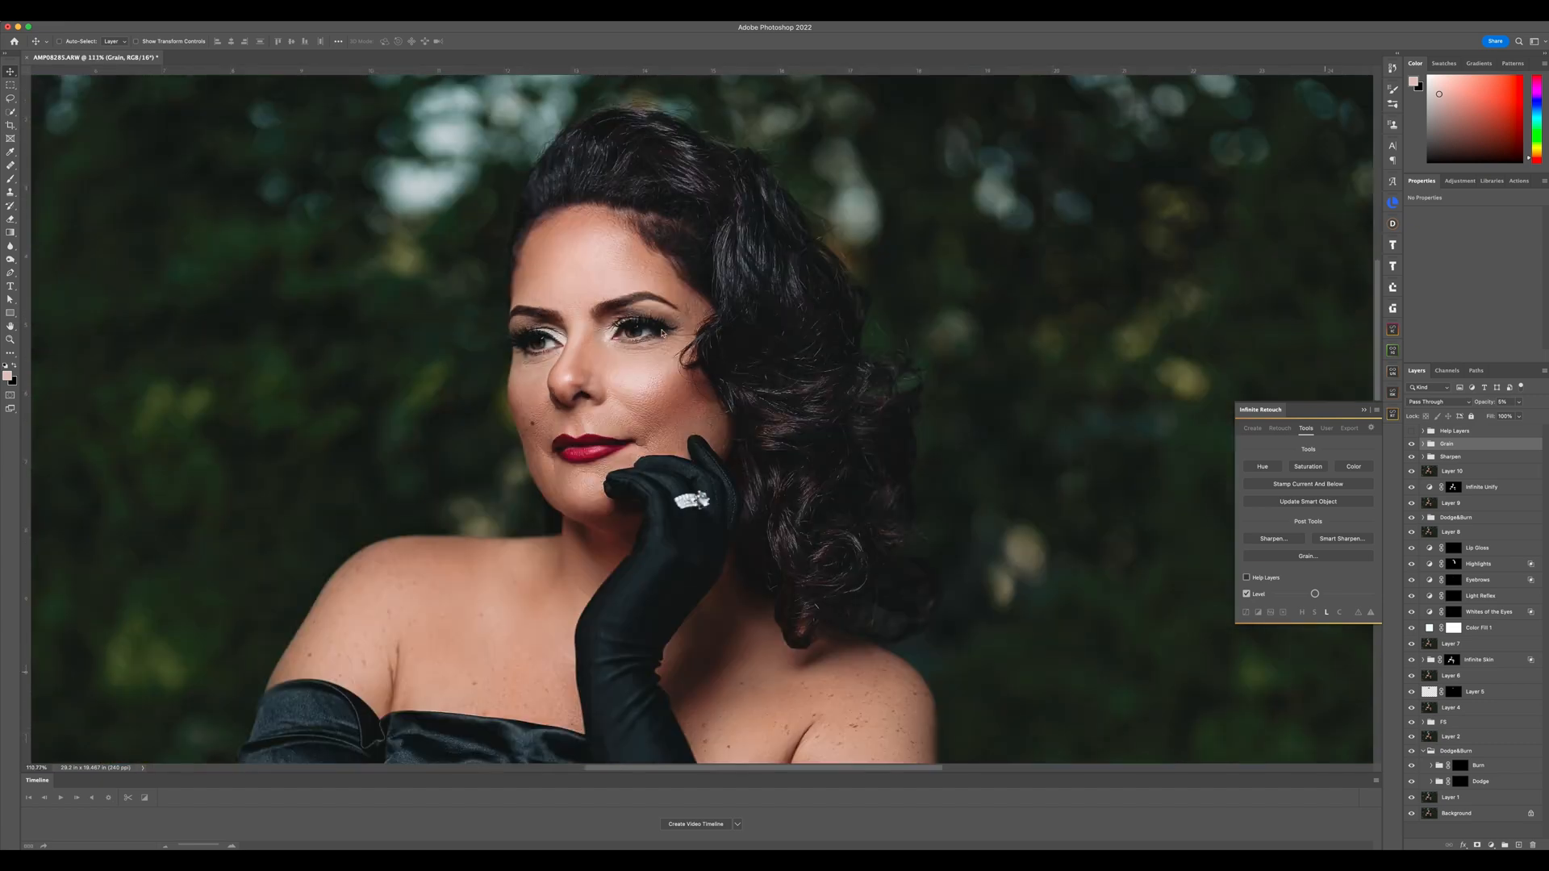
scroll(661, 332, "down", 2)
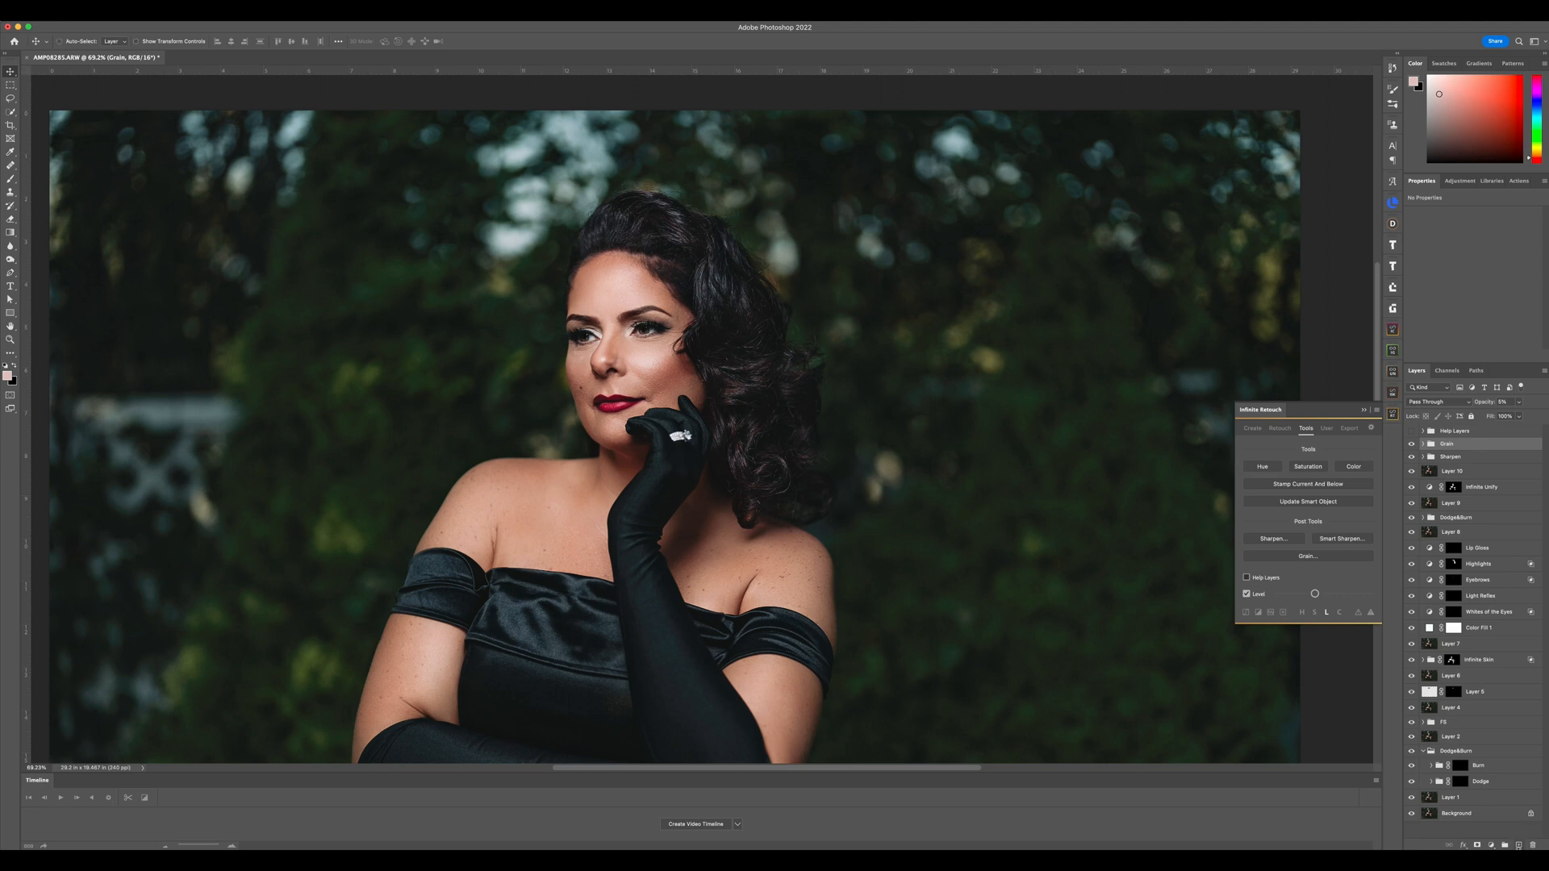
Stamp all visible layers into a new layer above the Grain group
left_click(1519, 845)
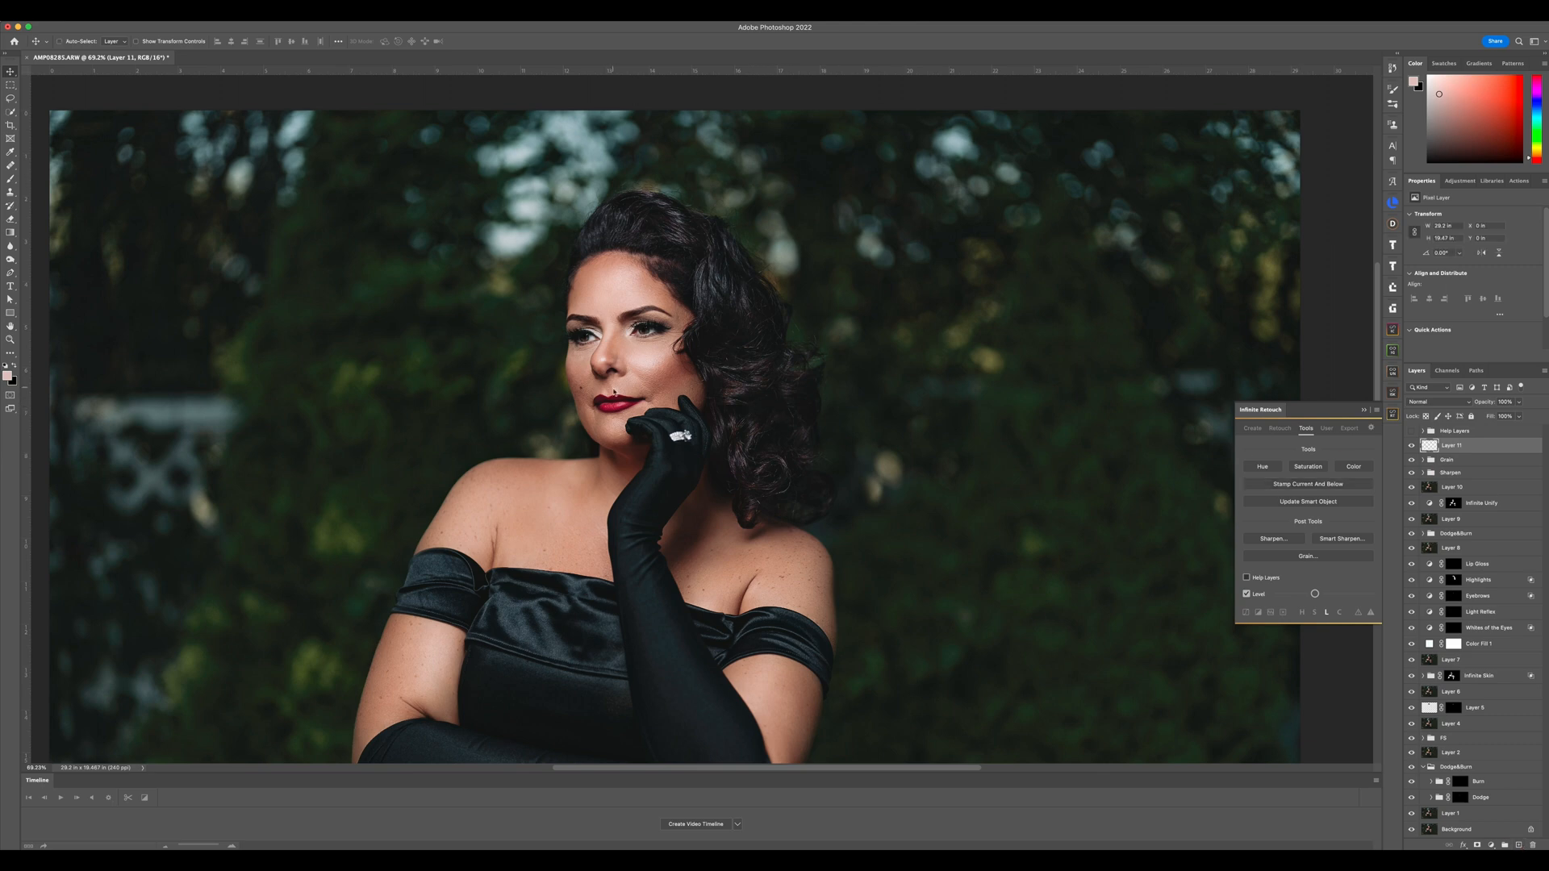
scroll(613, 393, "up", 5)
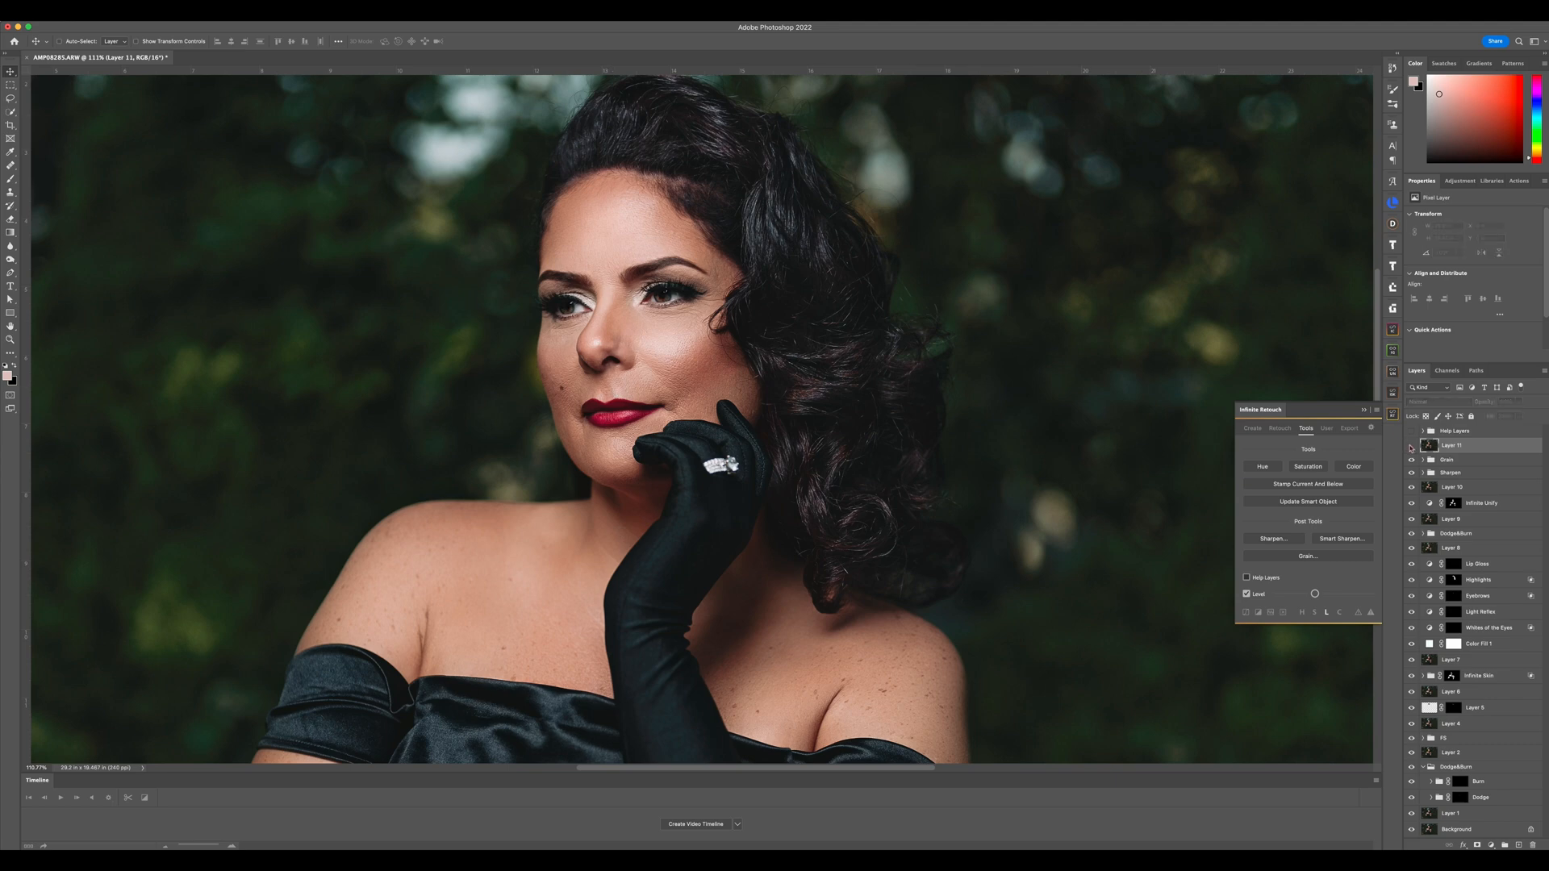
scroll(831, 518, "down", 5)
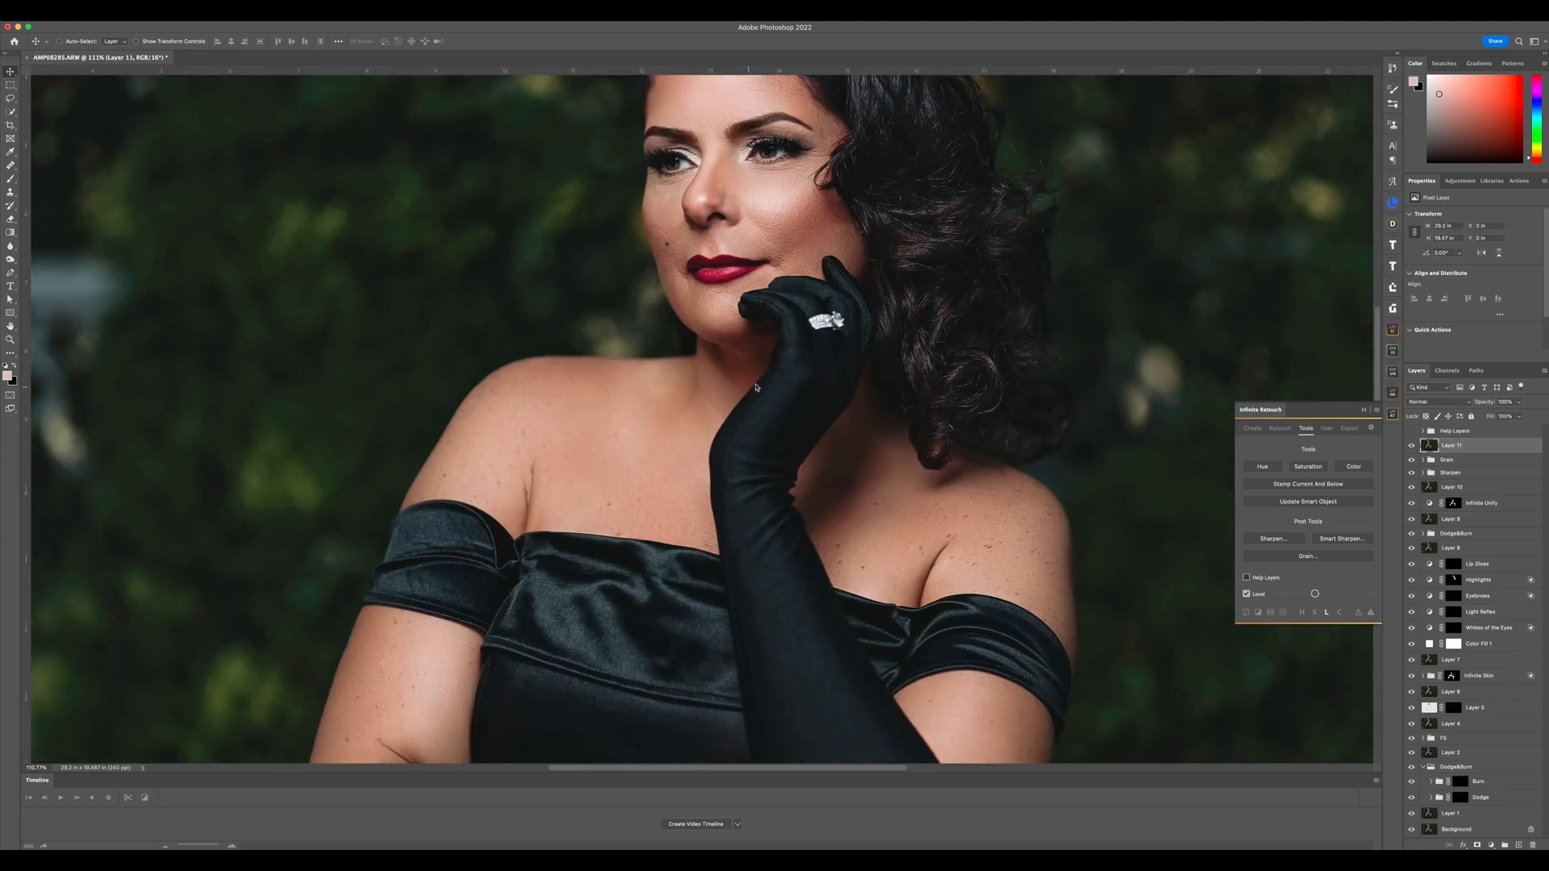
Select a rectangle around the bare shoulder and arm on the image's left side and refine the arm's outline around the sleeve with Liquify
key("m")
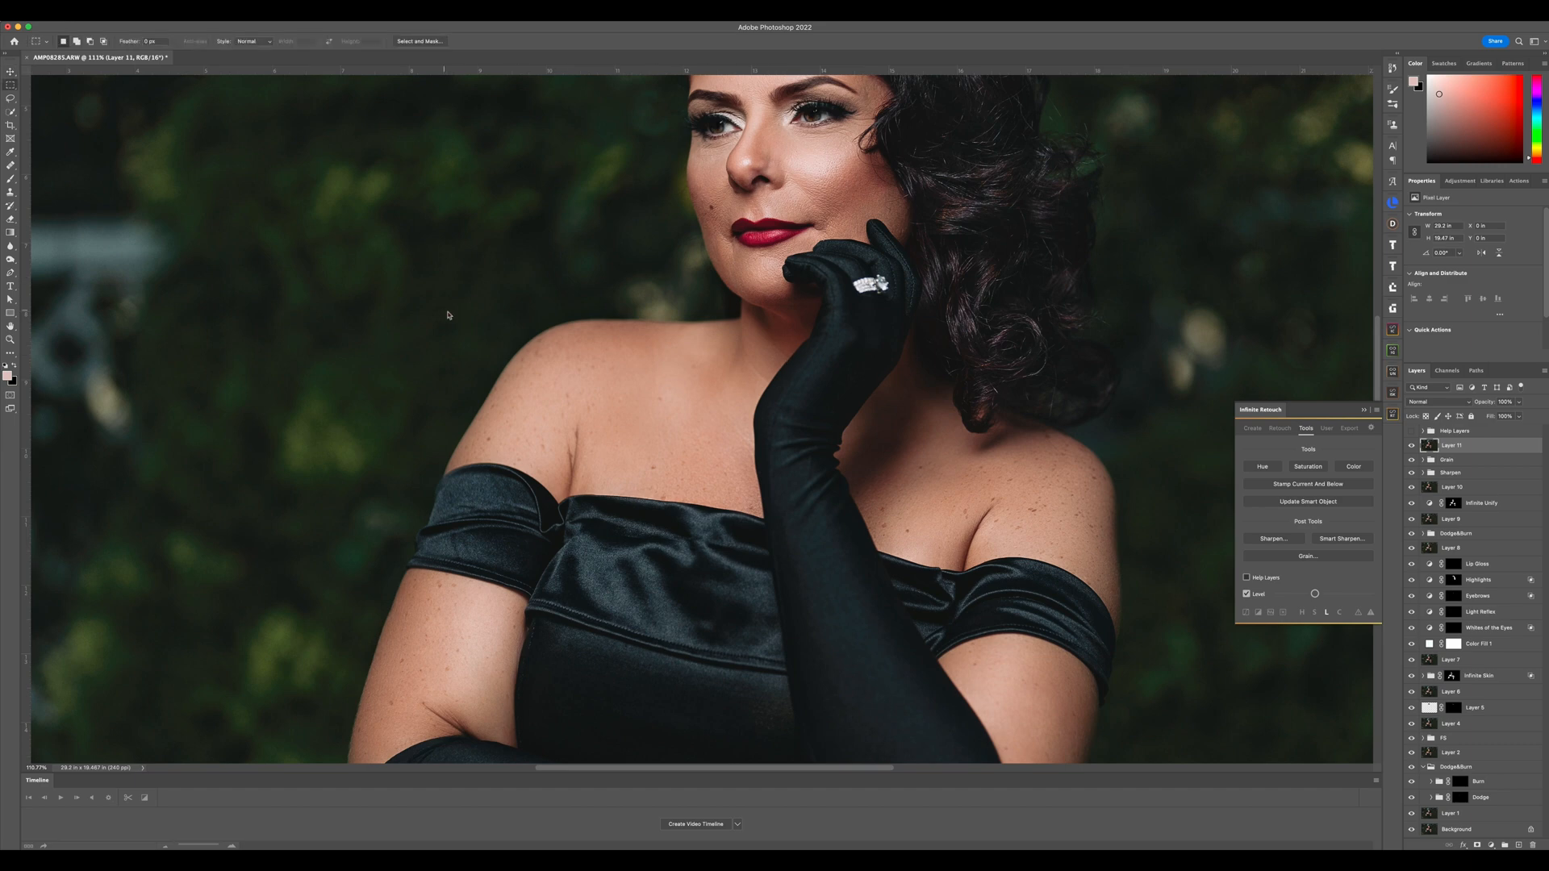
left_click_drag(260, 218, 637, 688)
key("super+shift+x")
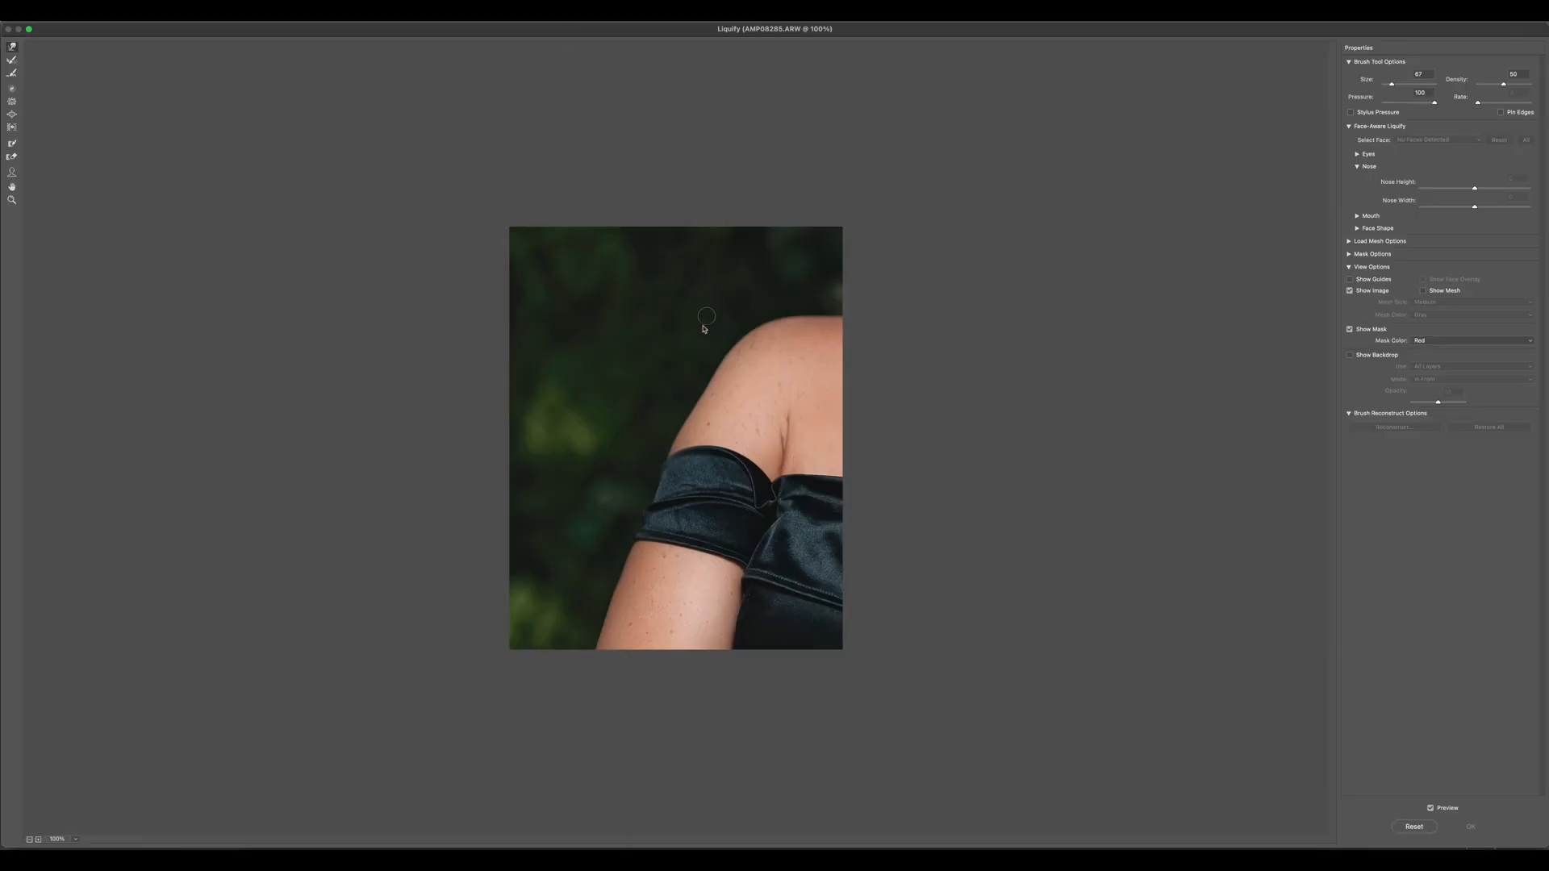
left_click_drag(662, 400, 738, 426)
left_click_drag(644, 505, 655, 511)
left_click_drag(662, 437, 617, 439)
left_click(1469, 826)
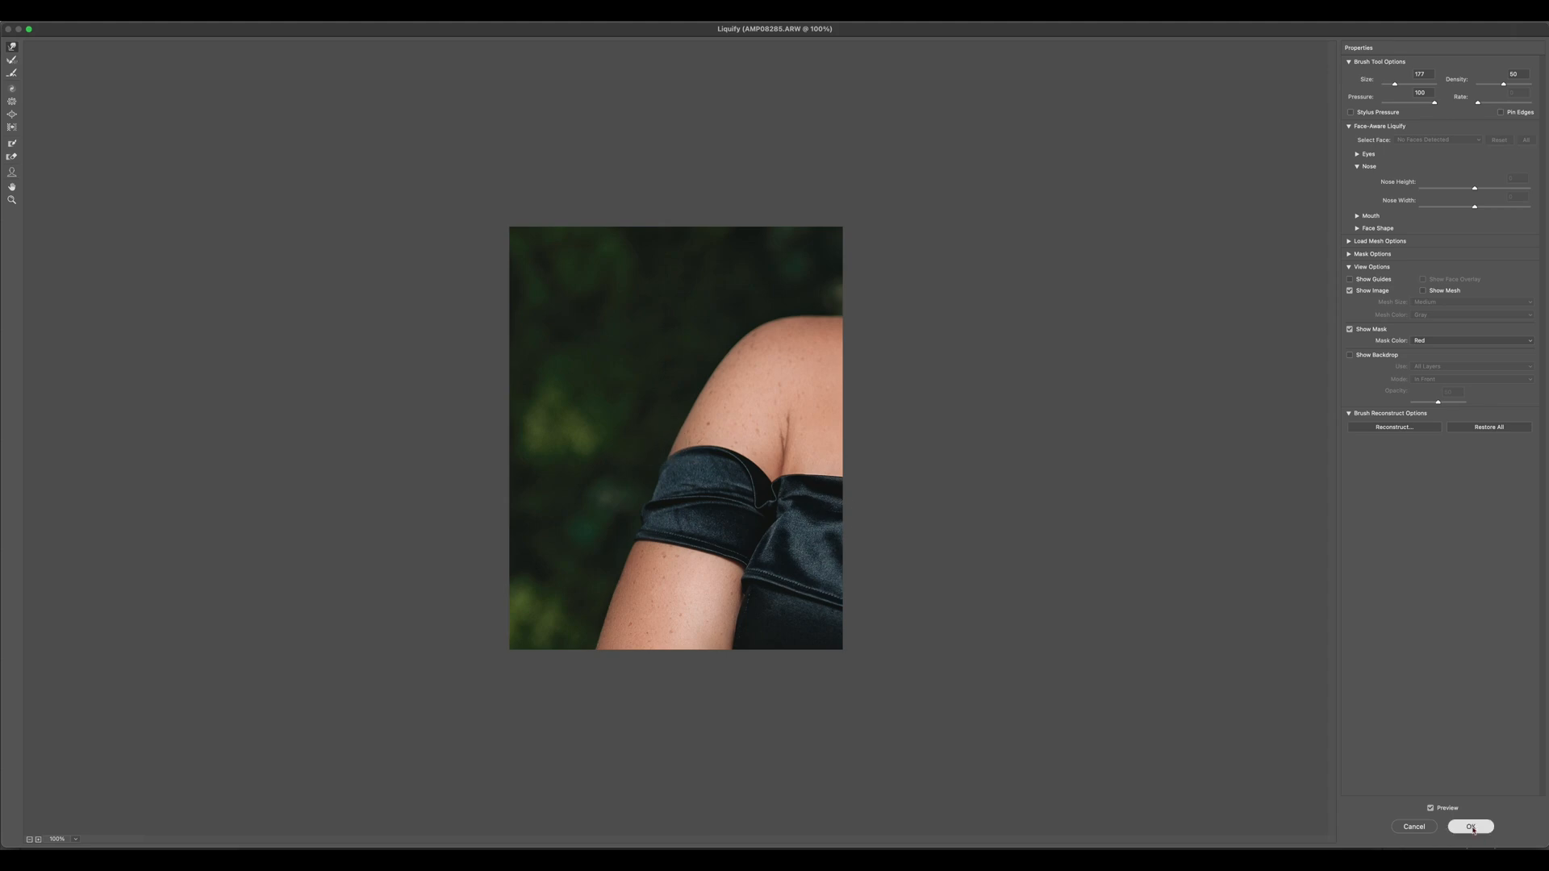
Move the selection to the woman's other arm, smooth its outer contour with a larger Liquify brush, and deselect
left_click_drag(492, 450, 1178, 531)
key("super+shift+x")
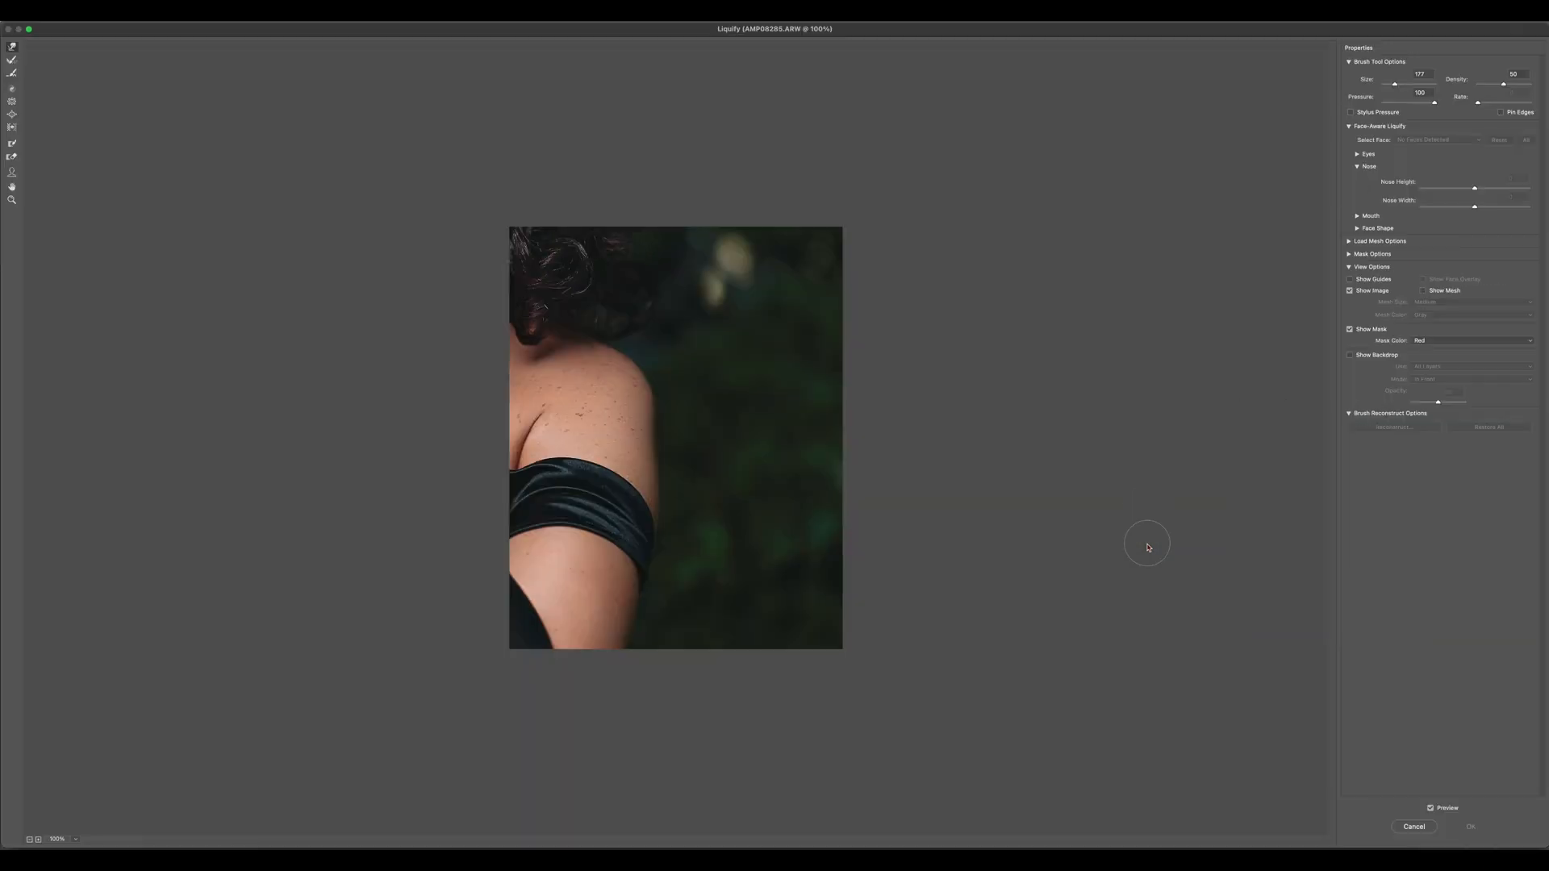
mouse_move(664, 422)
left_mouse_down()
mouse_move(709, 439)
mouse_move(658, 460)
left_mouse_up()
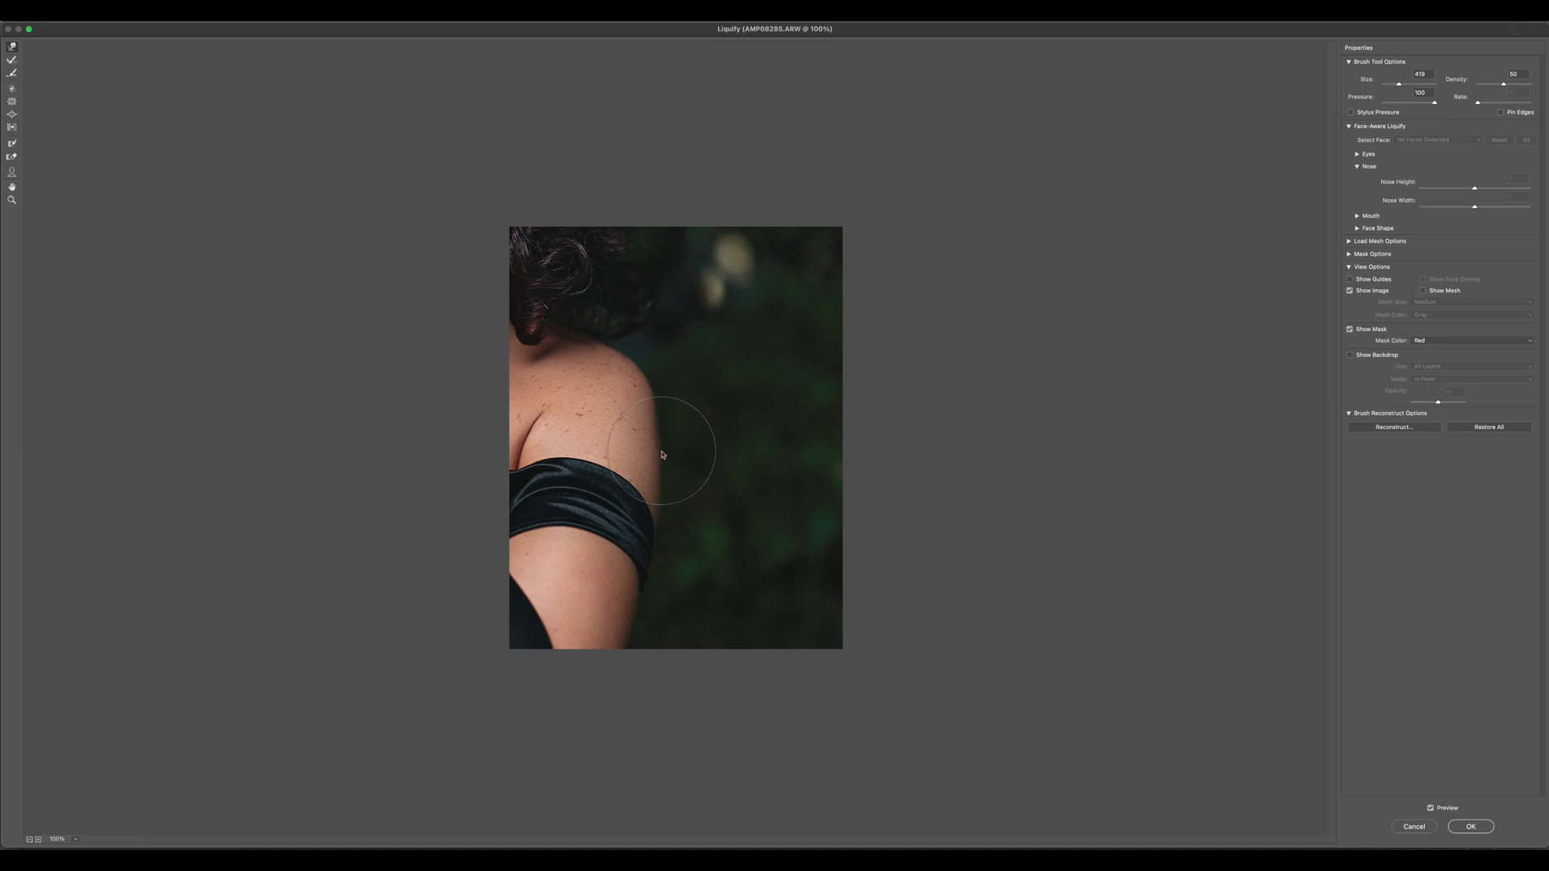
left_click(1470, 826)
scroll(670, 550, "up", 3)
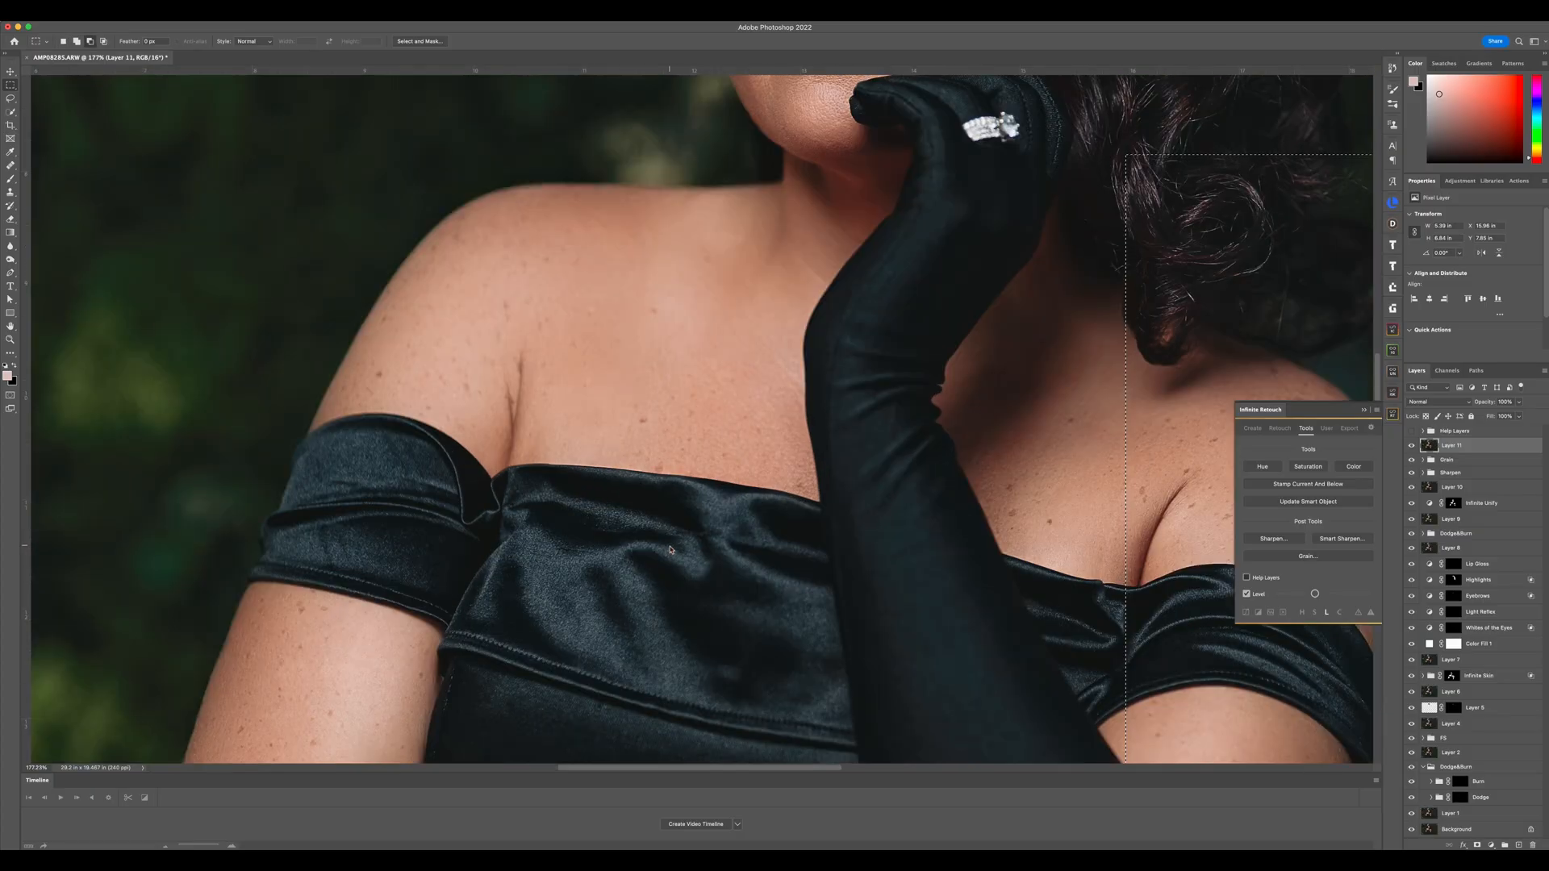
scroll(671, 550, "down", 5)
scroll(671, 550, "down", 2)
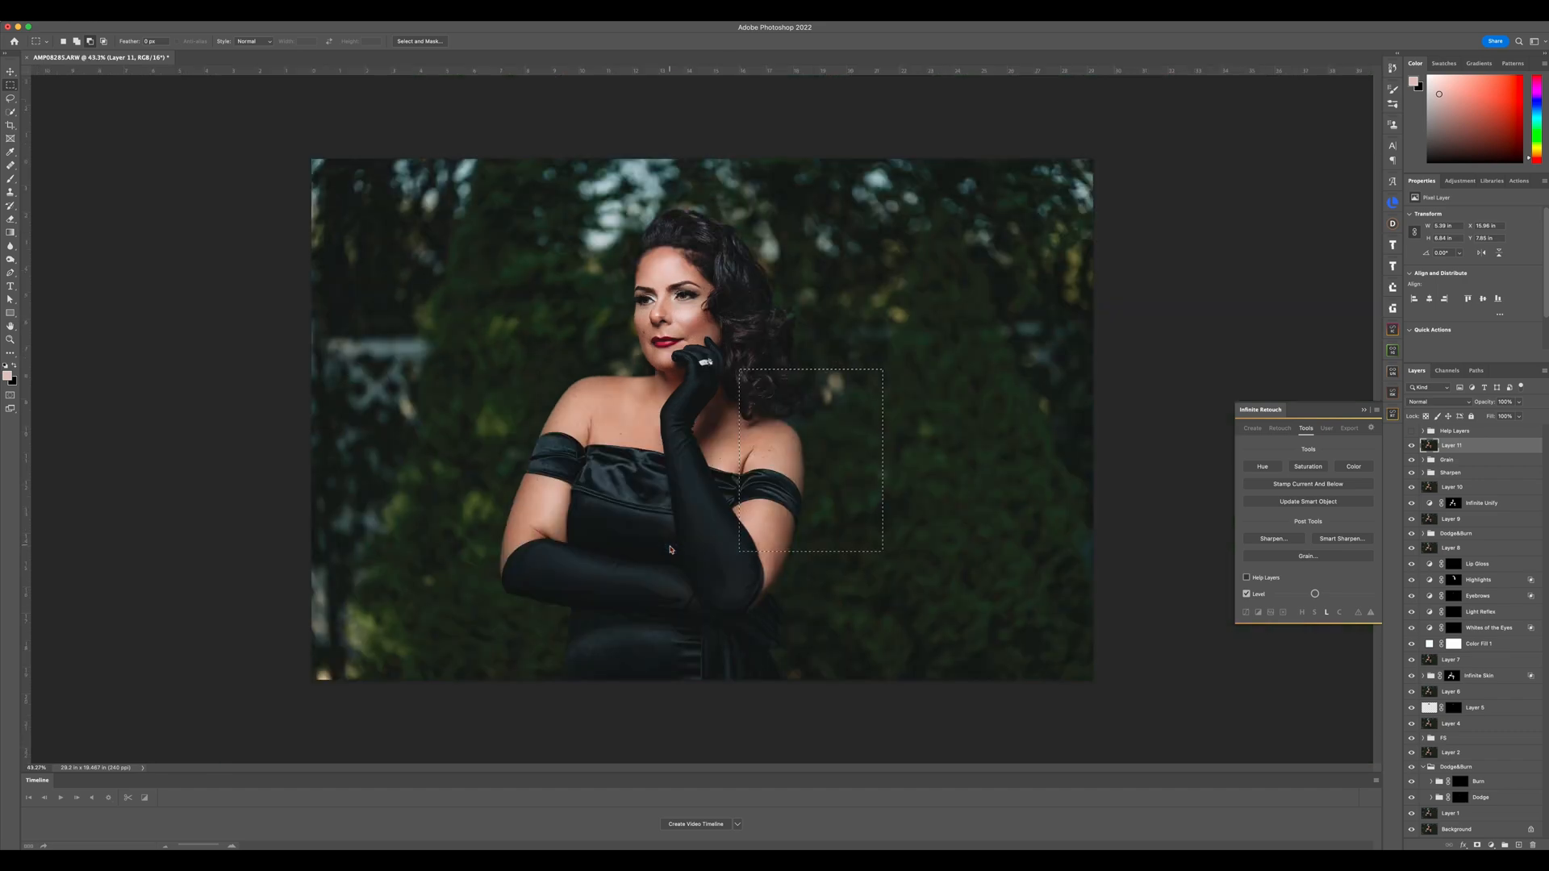
left_click(647, 489)
Add a new empty layer and use the Clone Stamp to cover bright foliage spots in the background beside the hair
scroll(731, 476, "up", 2)
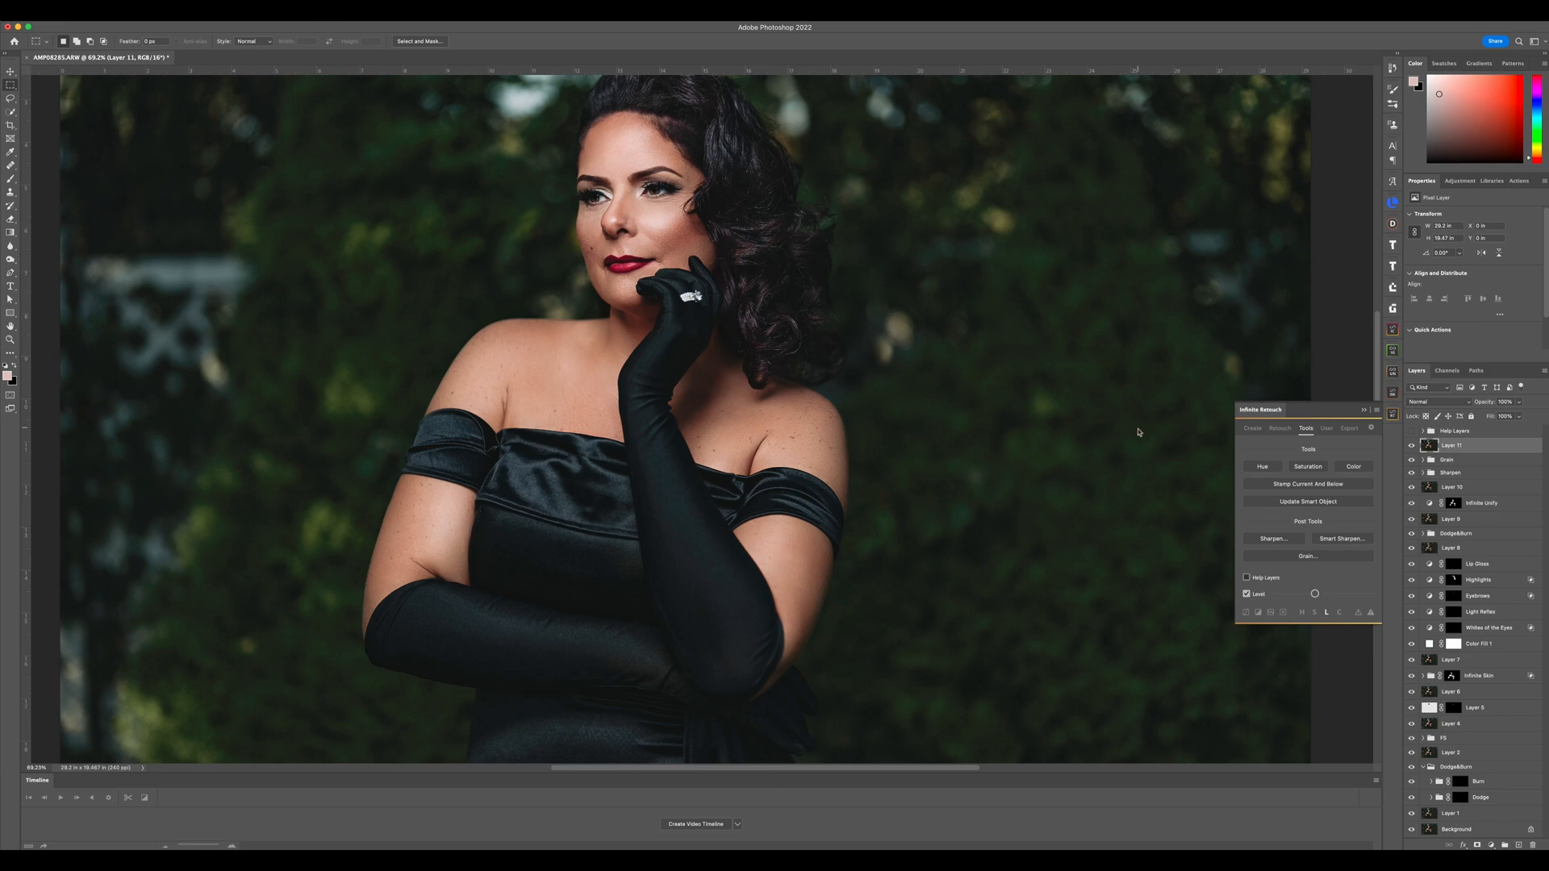
key("s")
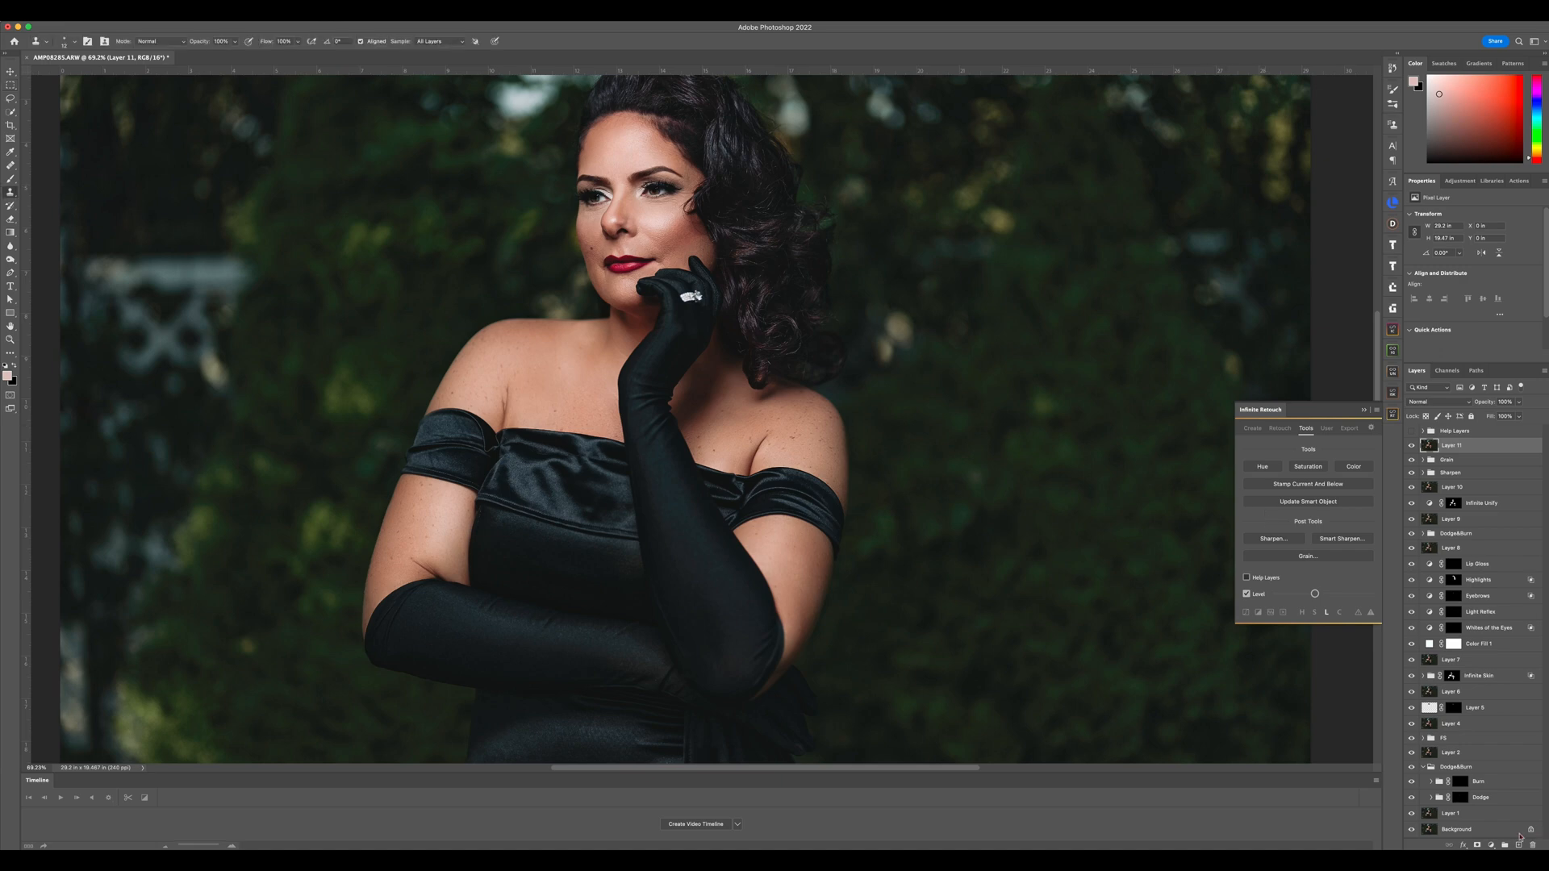
key("super+shift+alt+n")
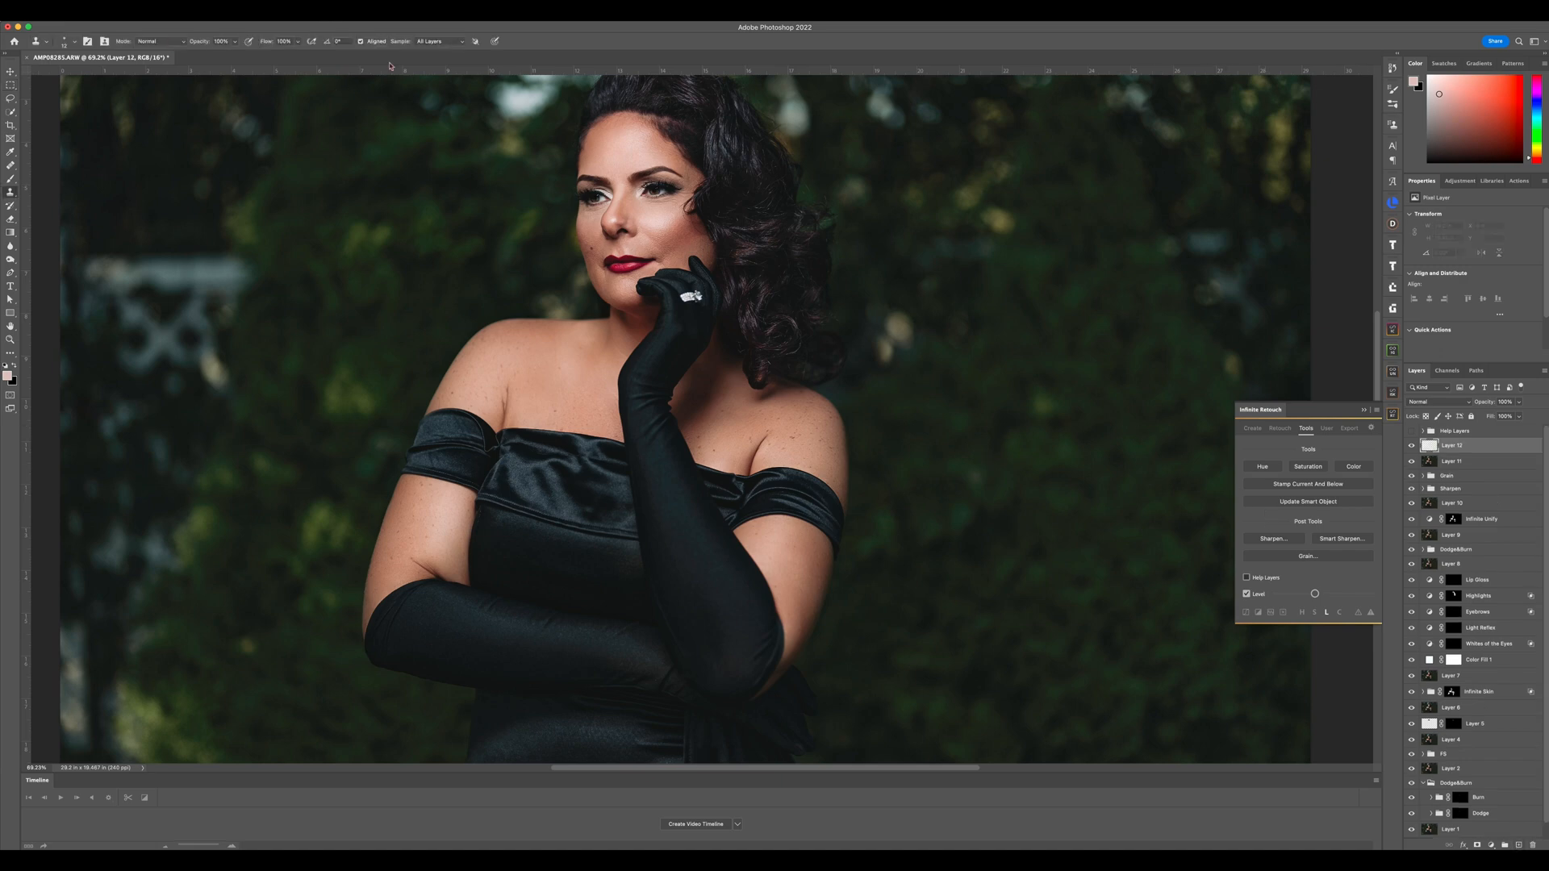
left_click(941, 374, "alt")
mouse_move(903, 326)
left_mouse_down()
mouse_move(885, 356)
mouse_move(899, 360)
left_mouse_up()
left_click_drag(1042, 414, 1037, 387)
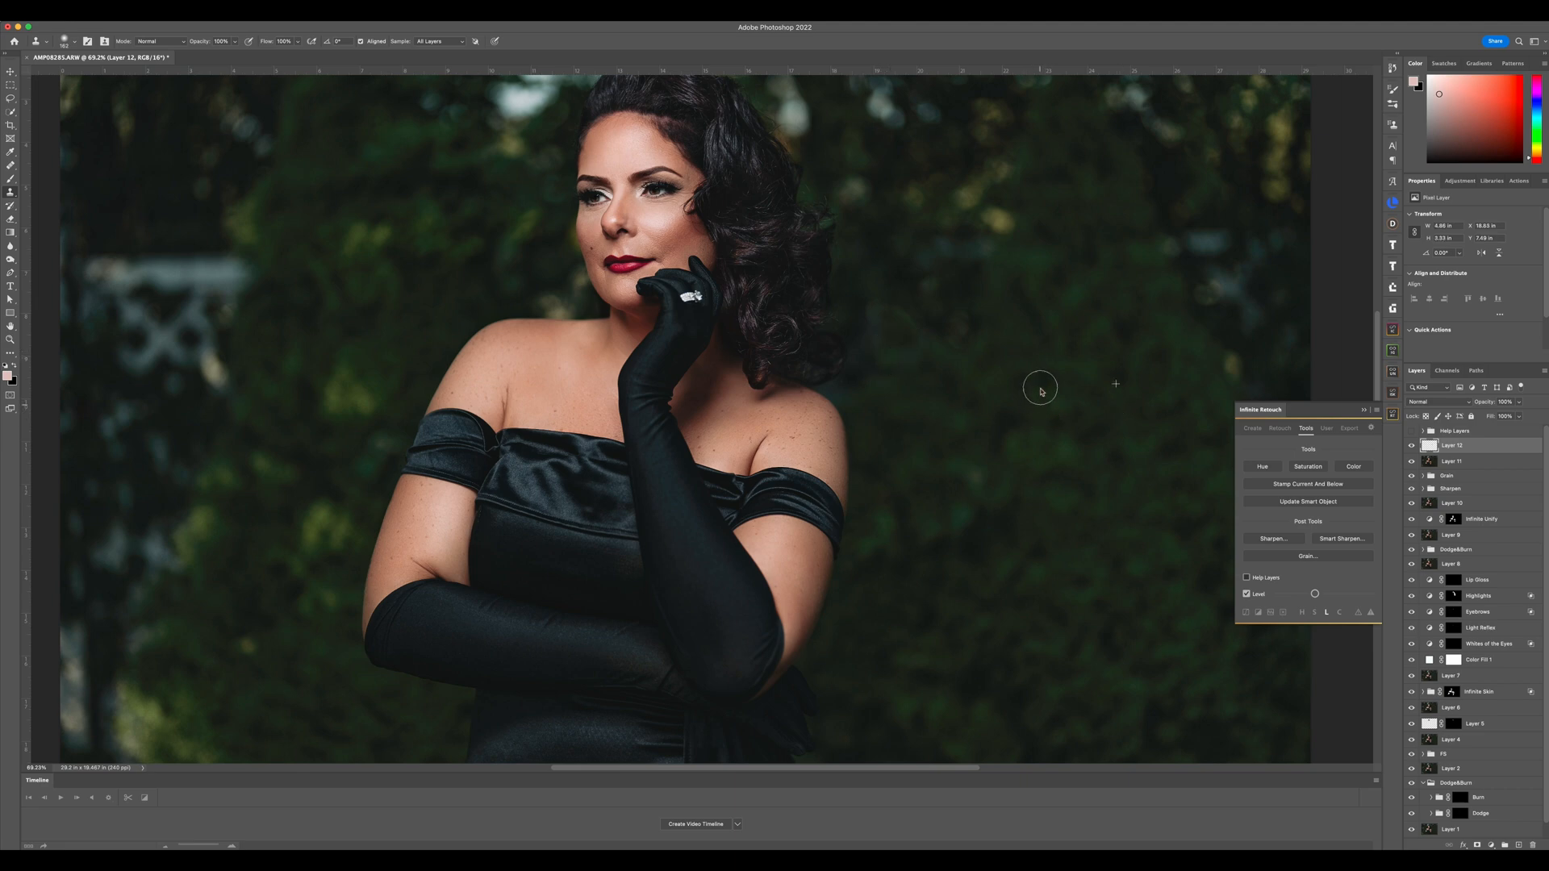
Clone darker foliage over the distracting spots in the background on the image's left side, enlarging the brush for the wider areas
left_click(403, 340, "alt")
mouse_move(365, 407)
left_mouse_down()
mouse_move(338, 406)
mouse_move(327, 382)
mouse_move(353, 353)
mouse_move(379, 408)
left_mouse_up()
left_click(330, 472, "alt")
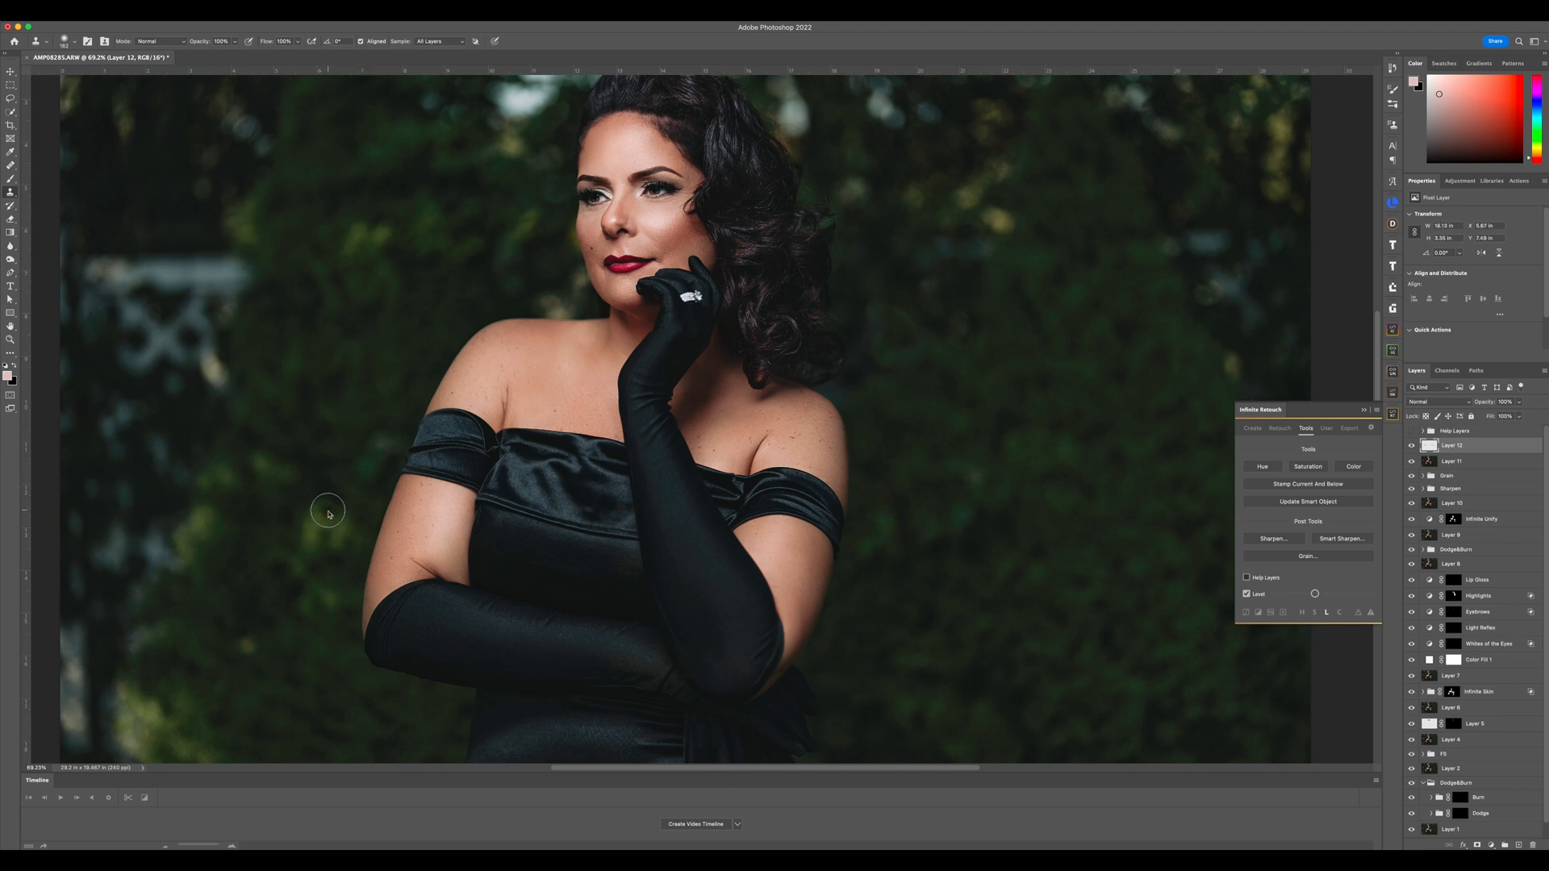
mouse_move(328, 519)
left_mouse_down()
mouse_move(310, 547)
mouse_move(340, 481)
mouse_move(325, 546)
left_mouse_up()
left_click_drag(318, 563, 342, 507, "ctrl+alt")
left_click(326, 452, "alt")
left_click(253, 322, "alt")
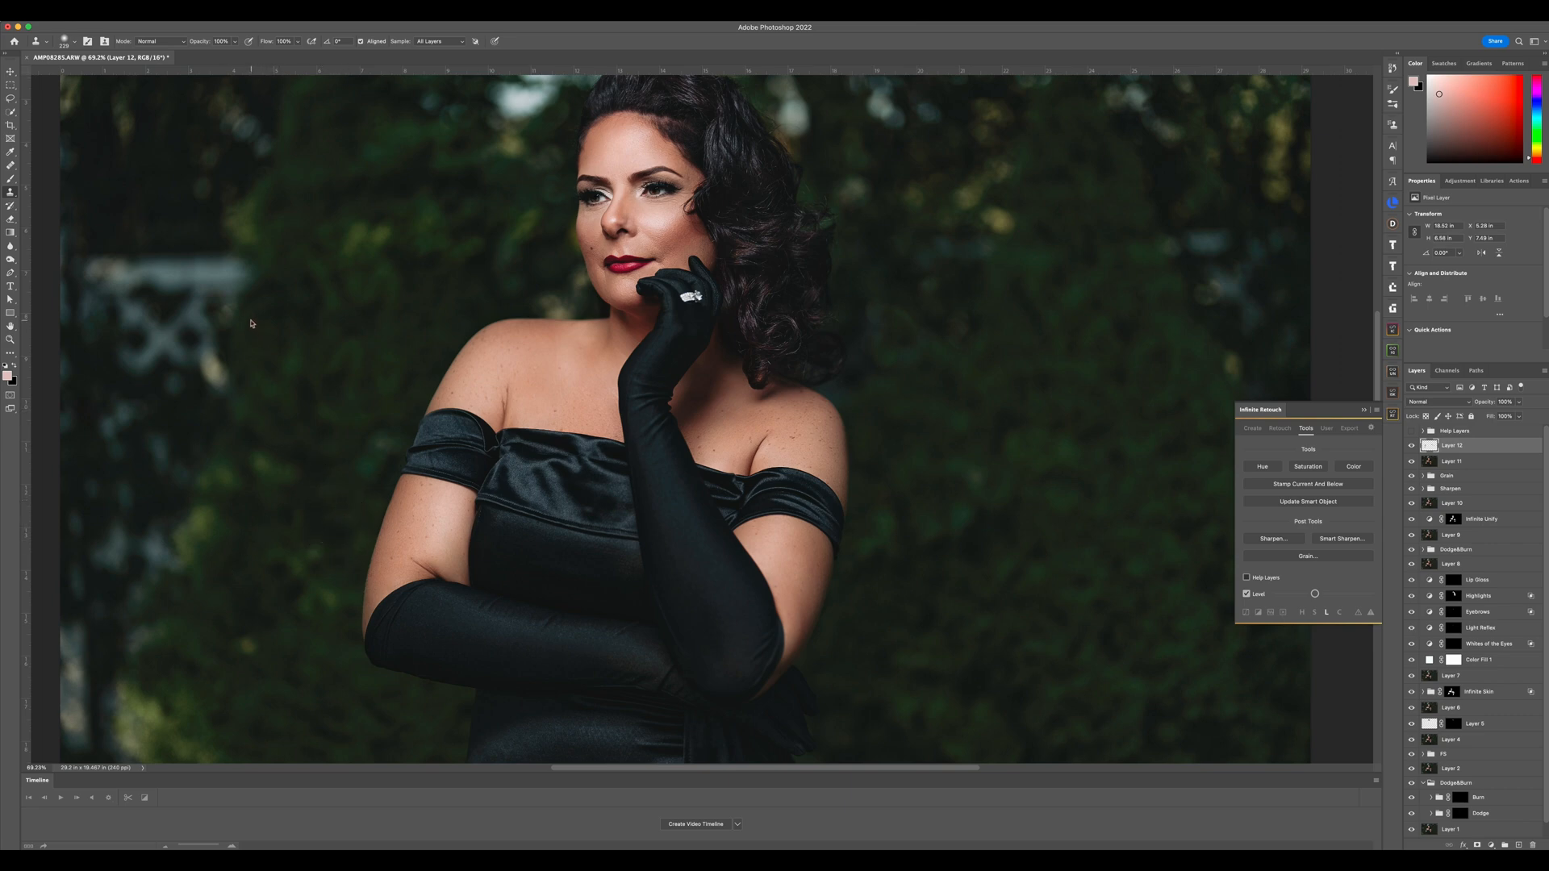
mouse_move(230, 382)
left_mouse_down()
mouse_move(207, 356)
mouse_move(225, 387)
left_mouse_up()
Compare the whole image repeatedly with and without the background cloning layer
scroll(416, 411, "down", 5)
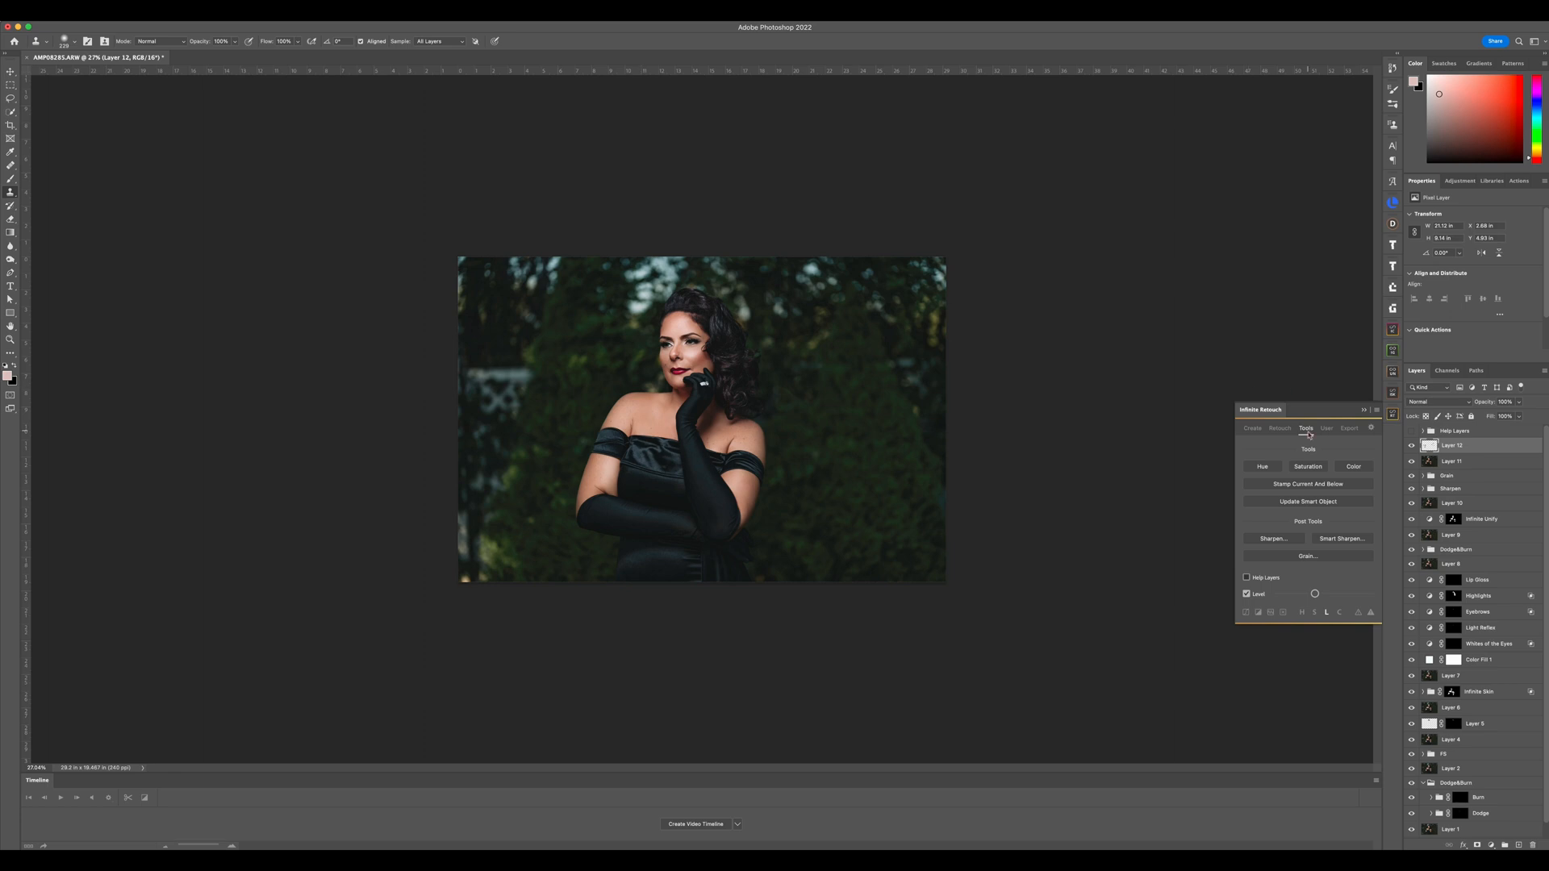
left_click(1412, 446)
left_click(1411, 446)
left_click(1412, 446)
left_click(1412, 446)
left_click(1412, 446)
left_click(1412, 446)
Inspect the retouched figure up close and compare the full retouch with the original Background layer
scroll(734, 420, "up", 3)
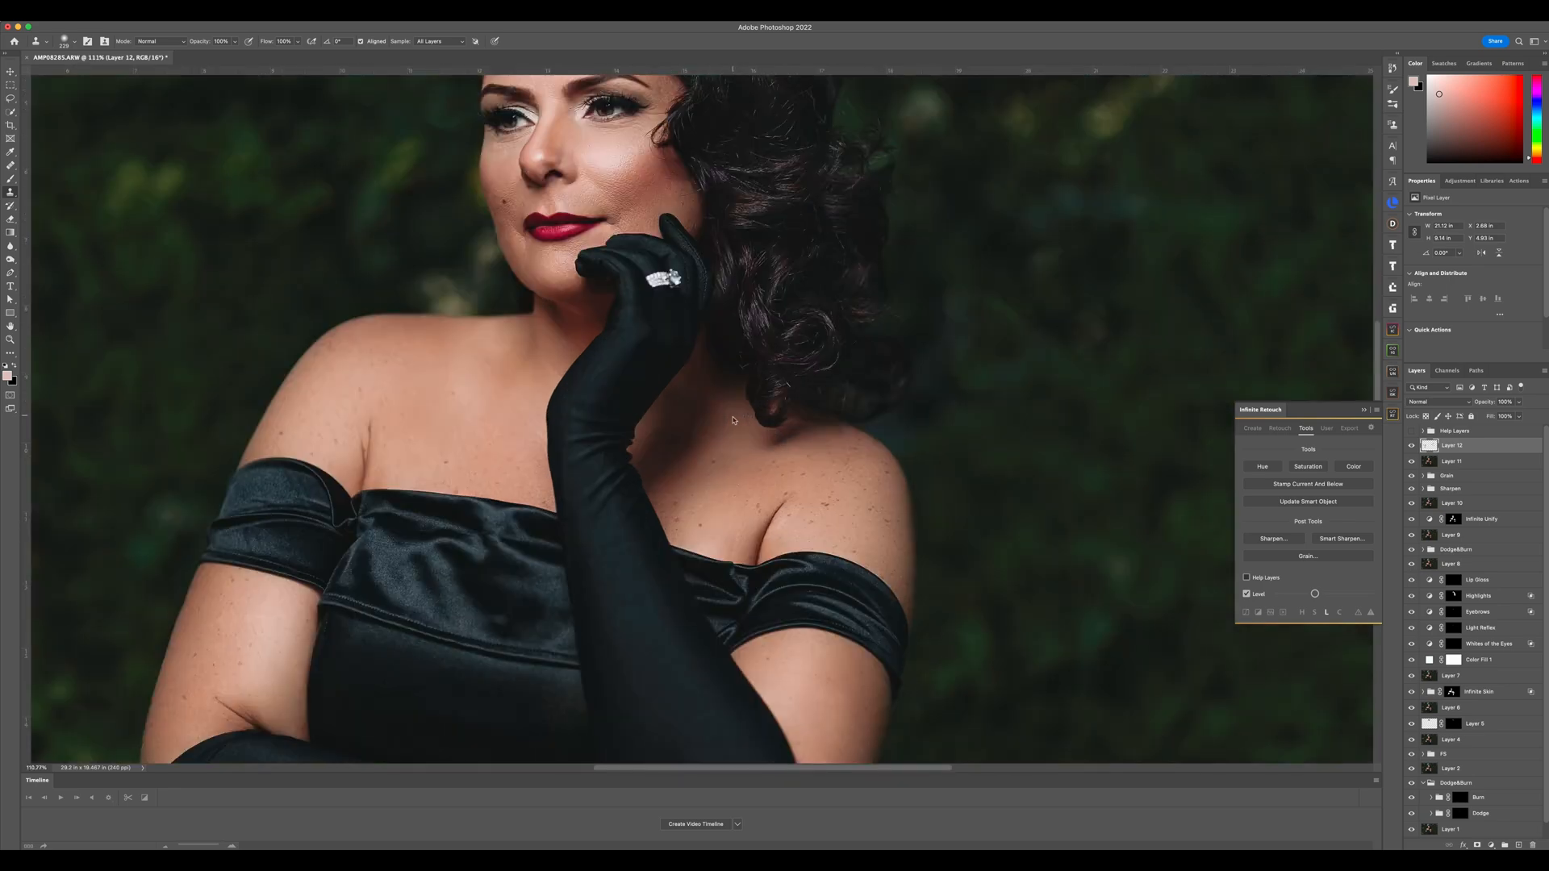
scroll(733, 420, "down", 1)
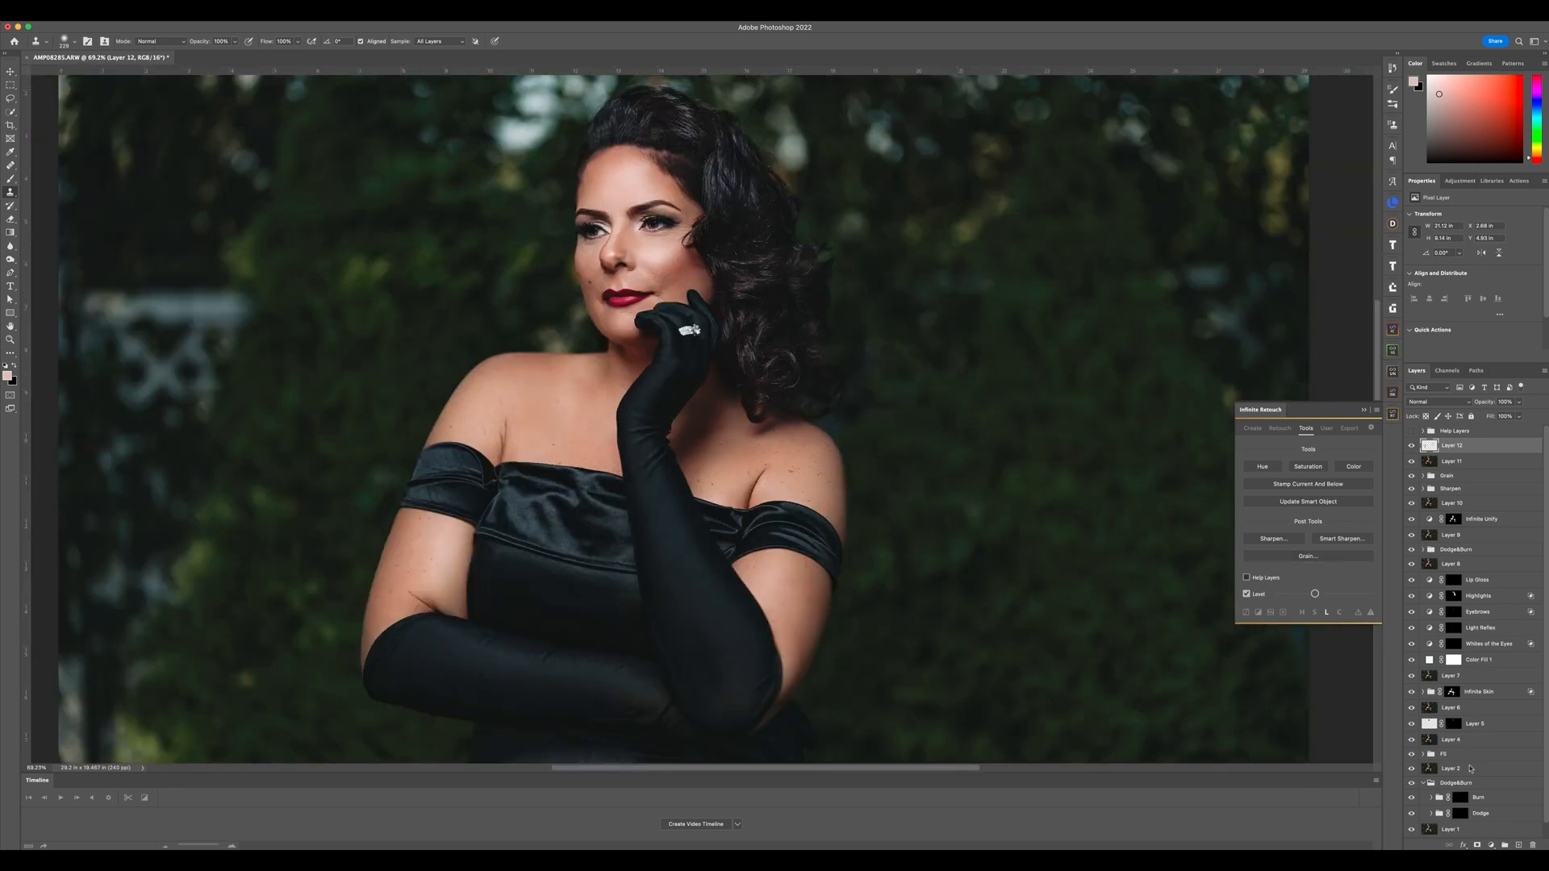
scroll(1469, 769, "down", 1)
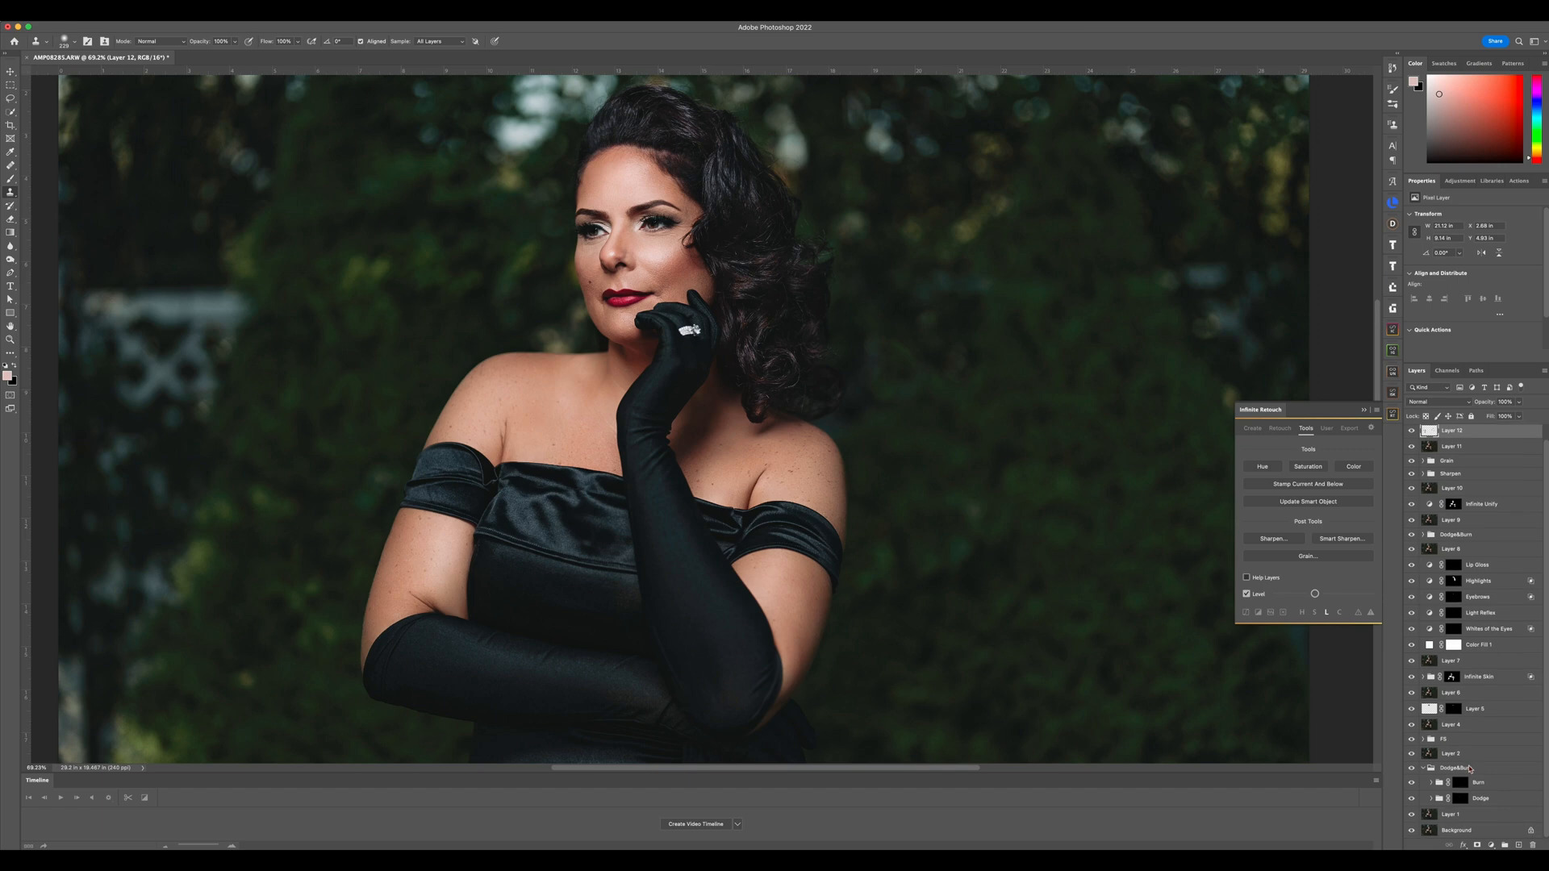
left_click(1411, 831, "alt")
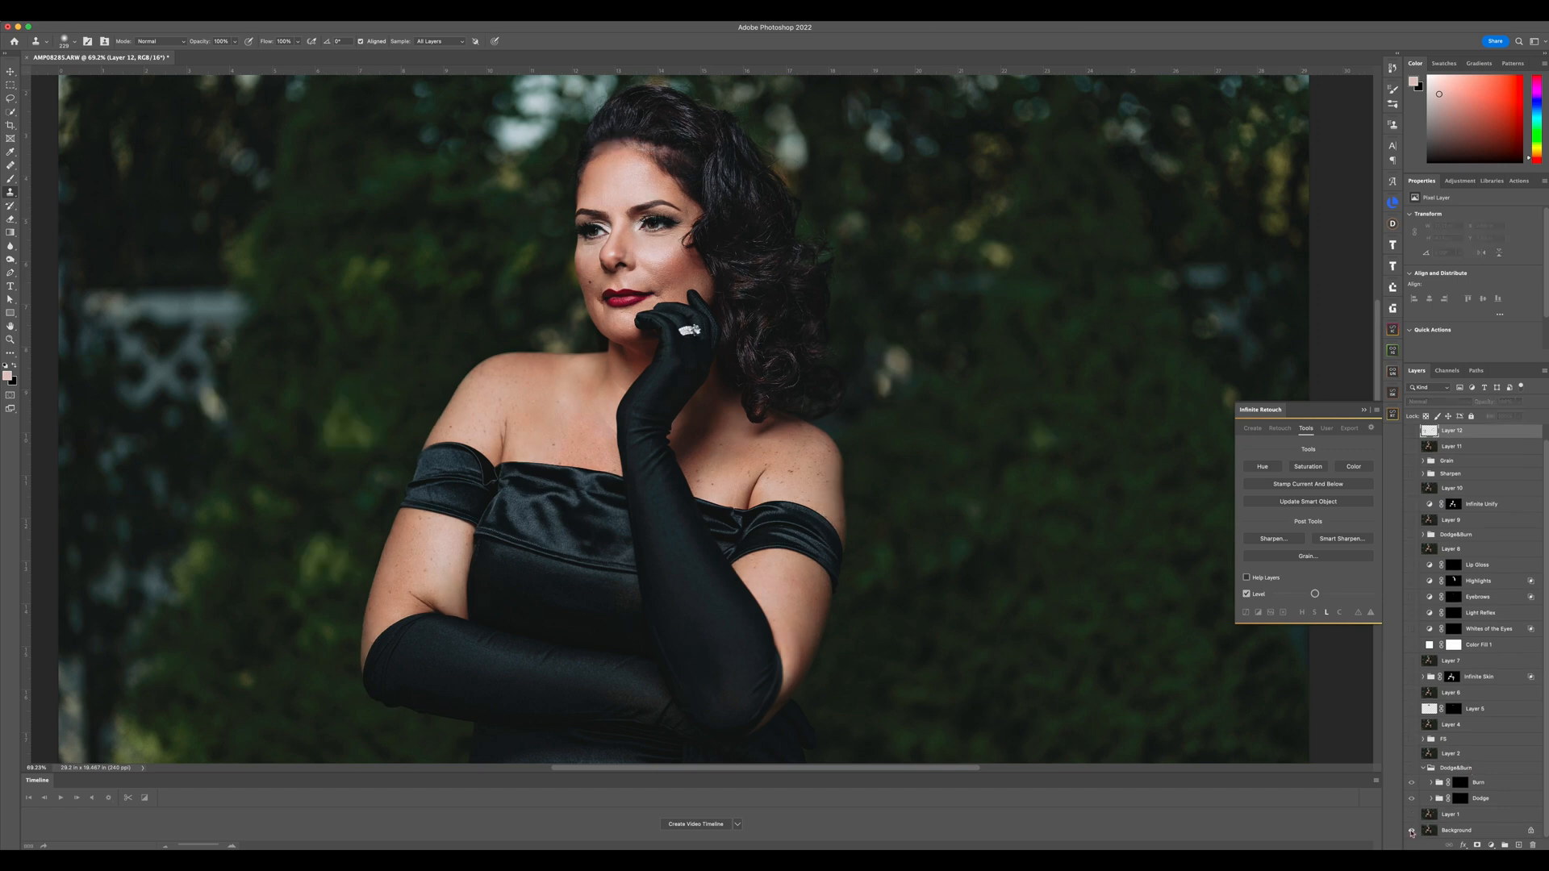
left_click(1411, 831, "alt")
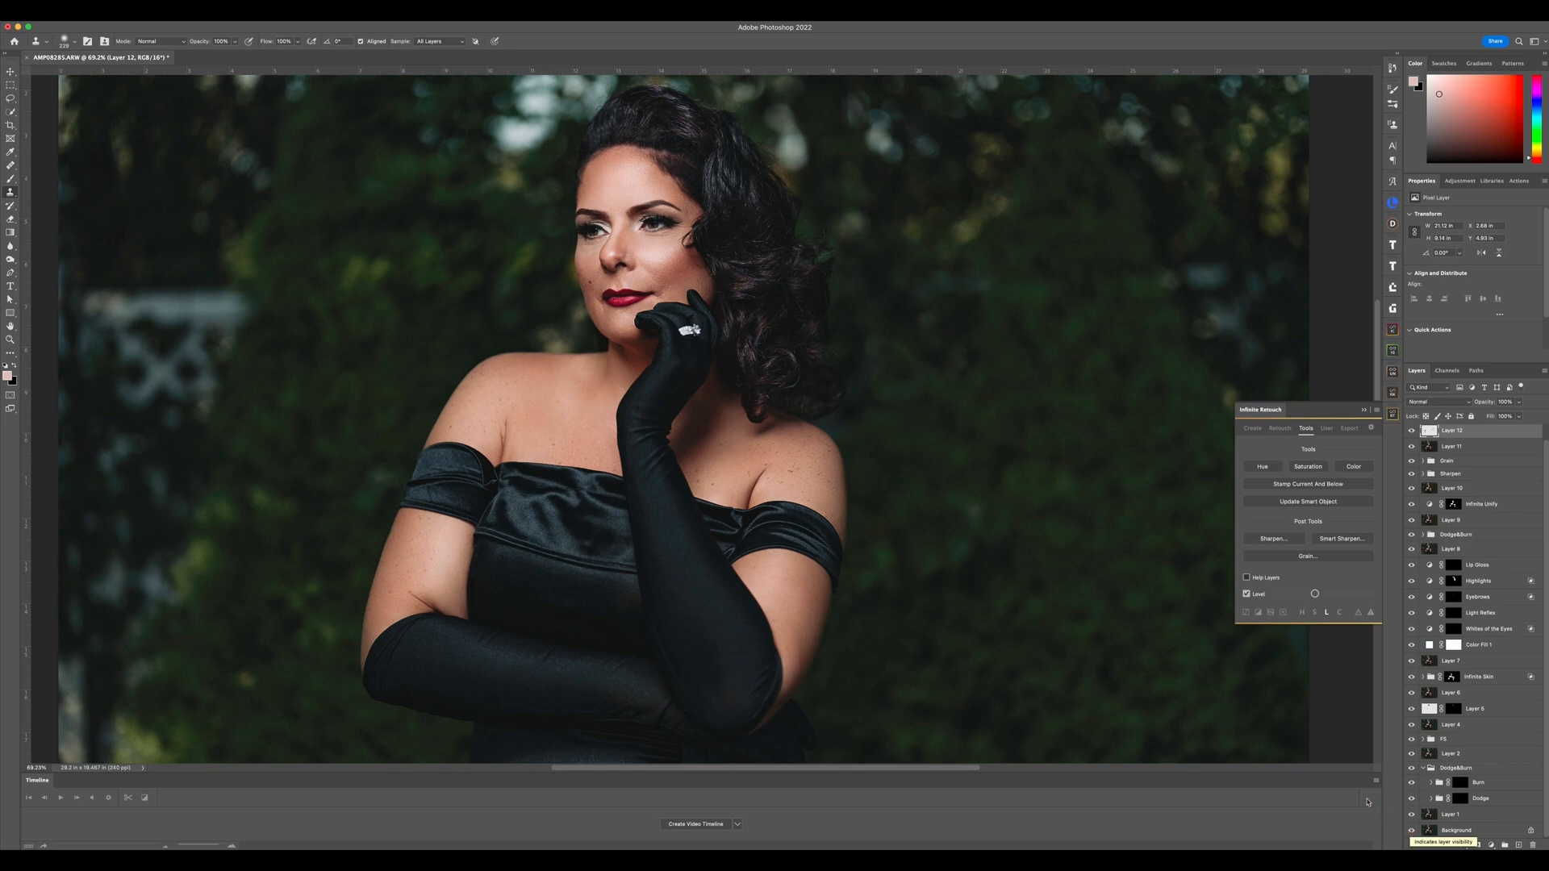